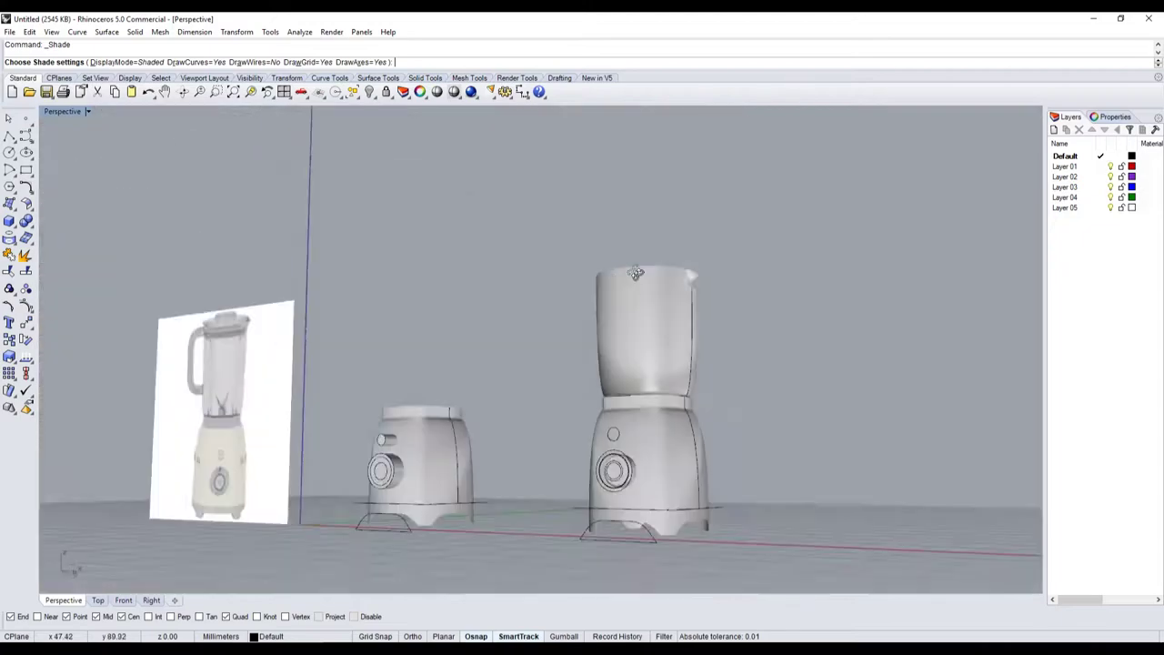
# Step: Return to wireframe, restore four viewports and draw a four-point profile curve in the Front view
pyautogui.press('Escape')
pyautogui.moveTo(630, 329); pyautogui.dragTo(698, 365, button='right')
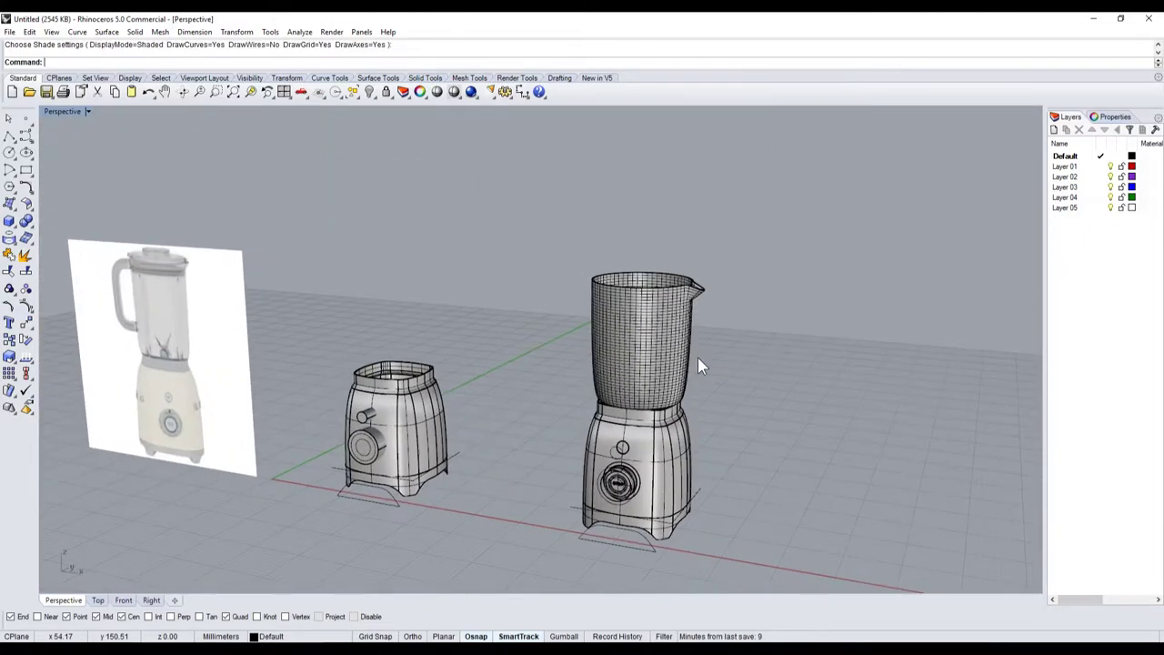
pyautogui.click(27, 137)
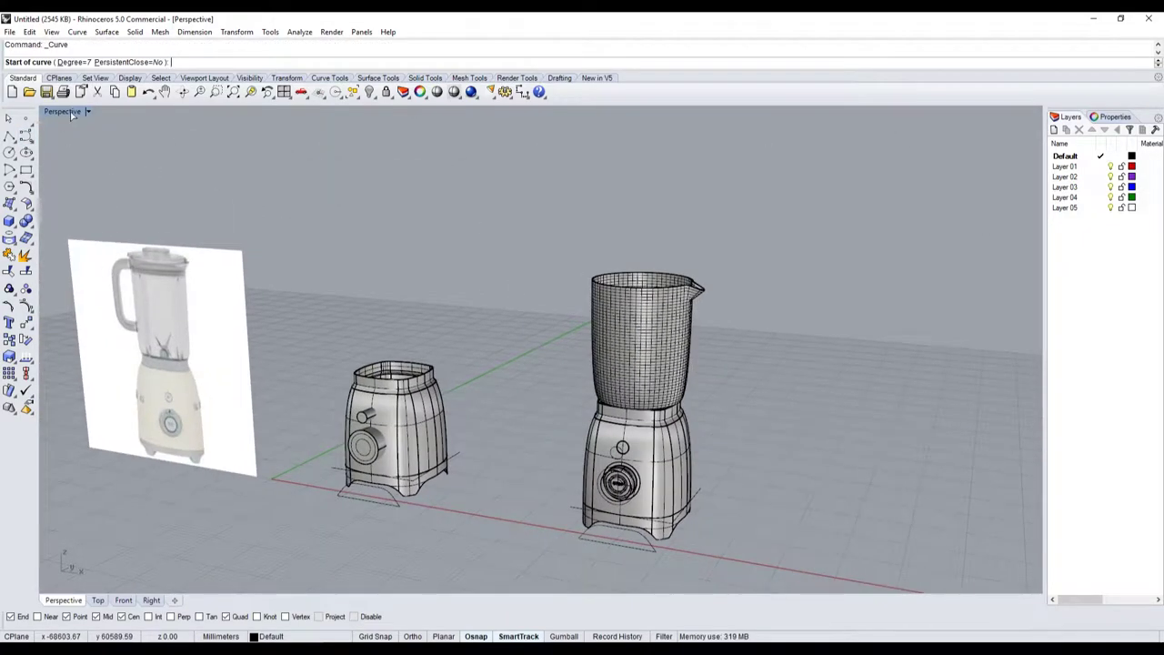
pyautogui.doubleClick(62, 111)
pyautogui.scroll(-2, 224, 446)
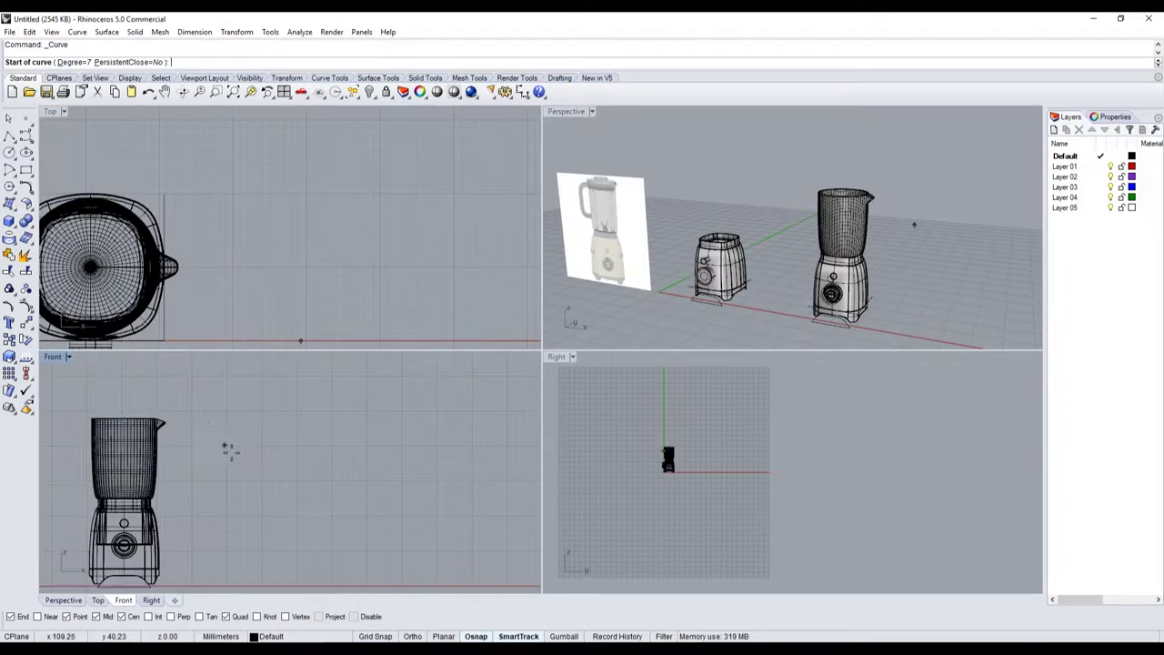
pyautogui.scroll(-2, 281, 471)
pyautogui.click(287, 462)
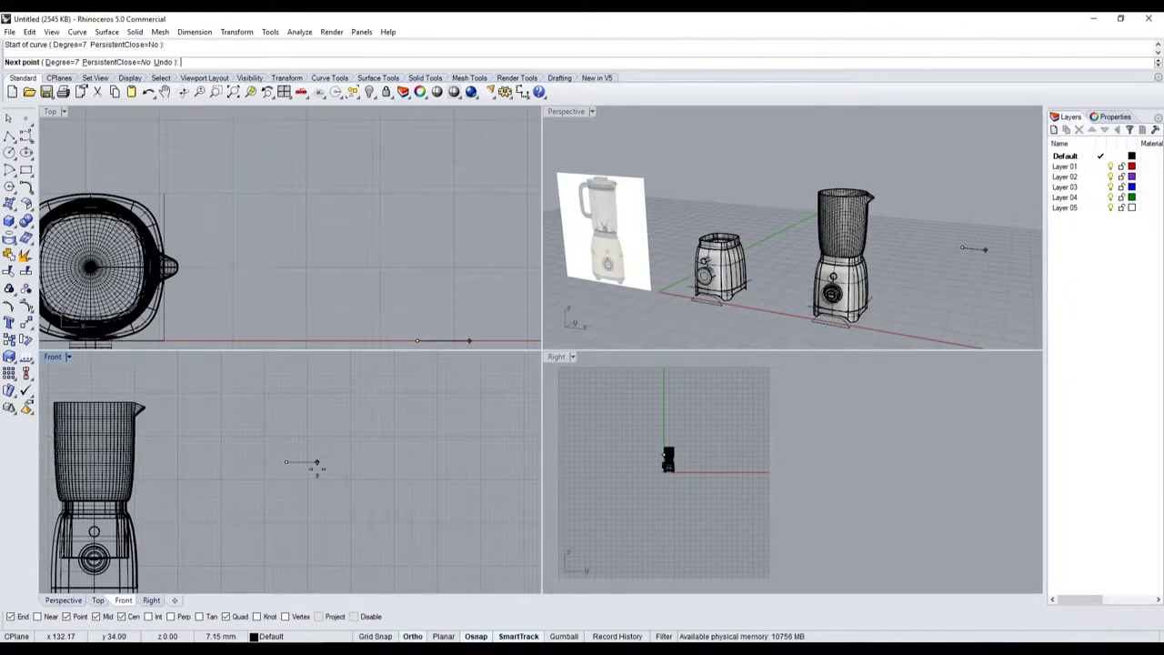
pyautogui.click(317, 463)
pyautogui.scroll(-1, 314, 464)
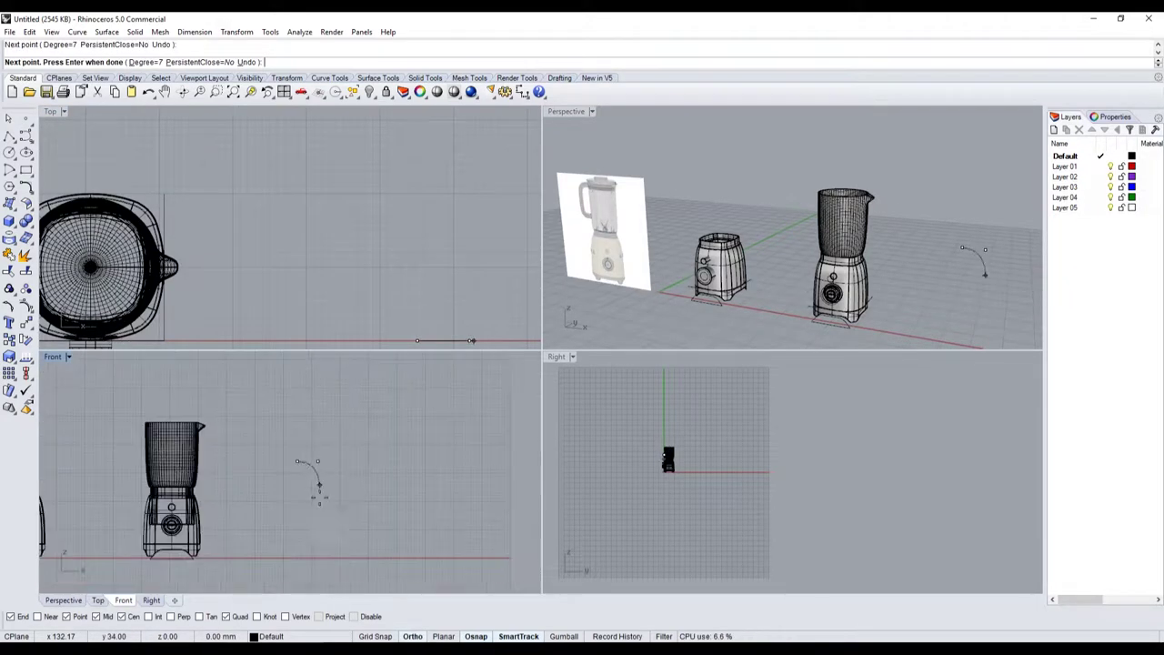
pyautogui.click(324, 491)
pyautogui.click(310, 523)
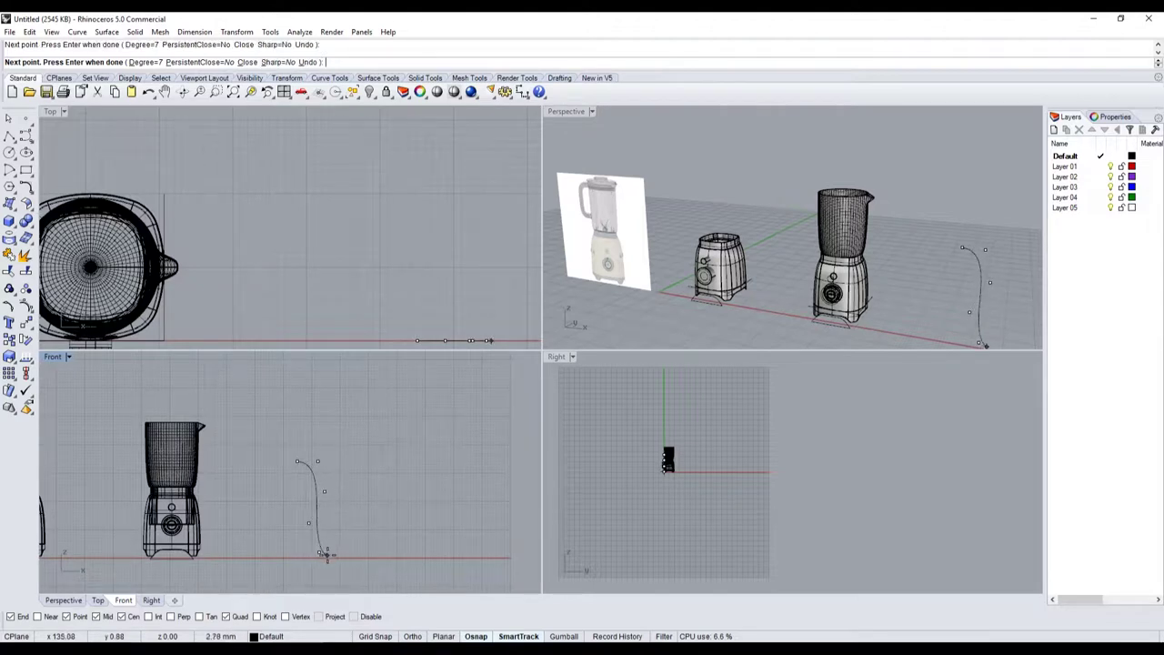
pyautogui.press('Return')
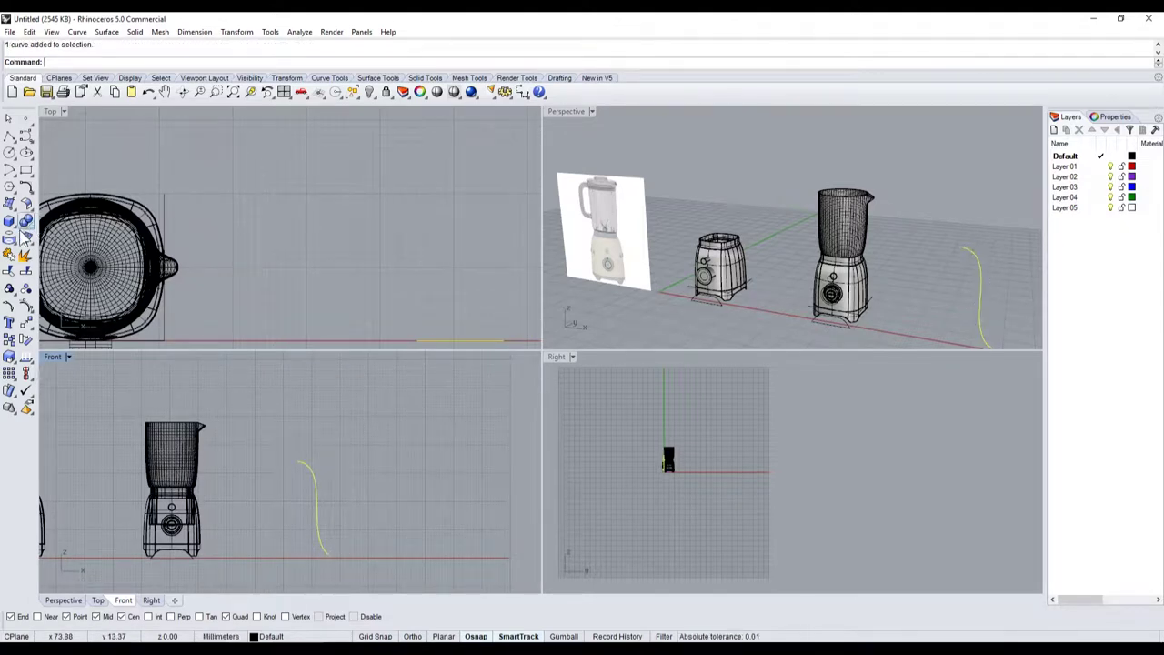
# Step: Revolve the profile curve a full turn around a vertical axis into a bell surface and select it
pyautogui.click(14, 218)
pyautogui.click(53, 264)
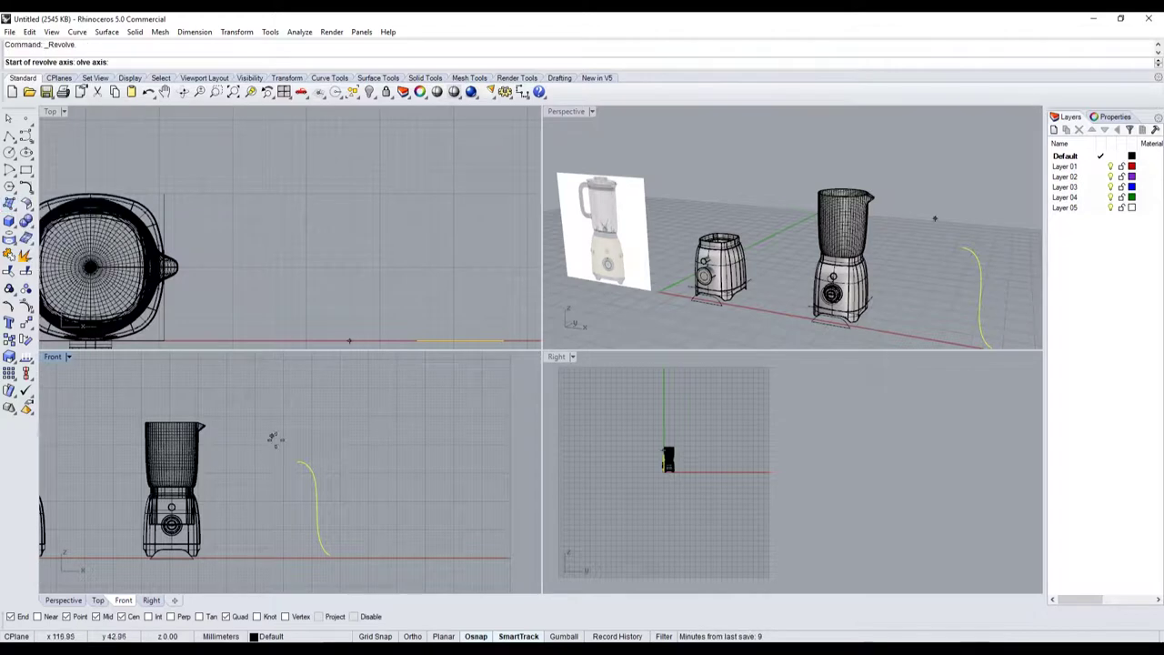
pyautogui.click(294, 461)
pyautogui.click(307, 515)
pyautogui.press('Return')
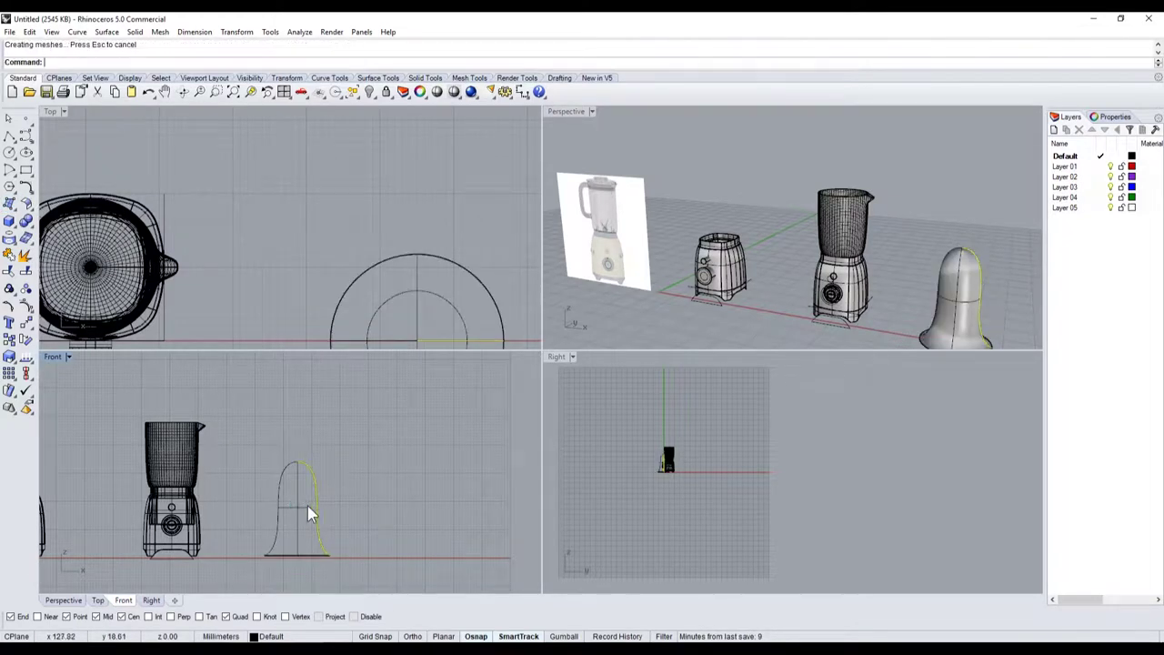
pyautogui.scroll(3, 346, 514)
pyautogui.click(277, 500)
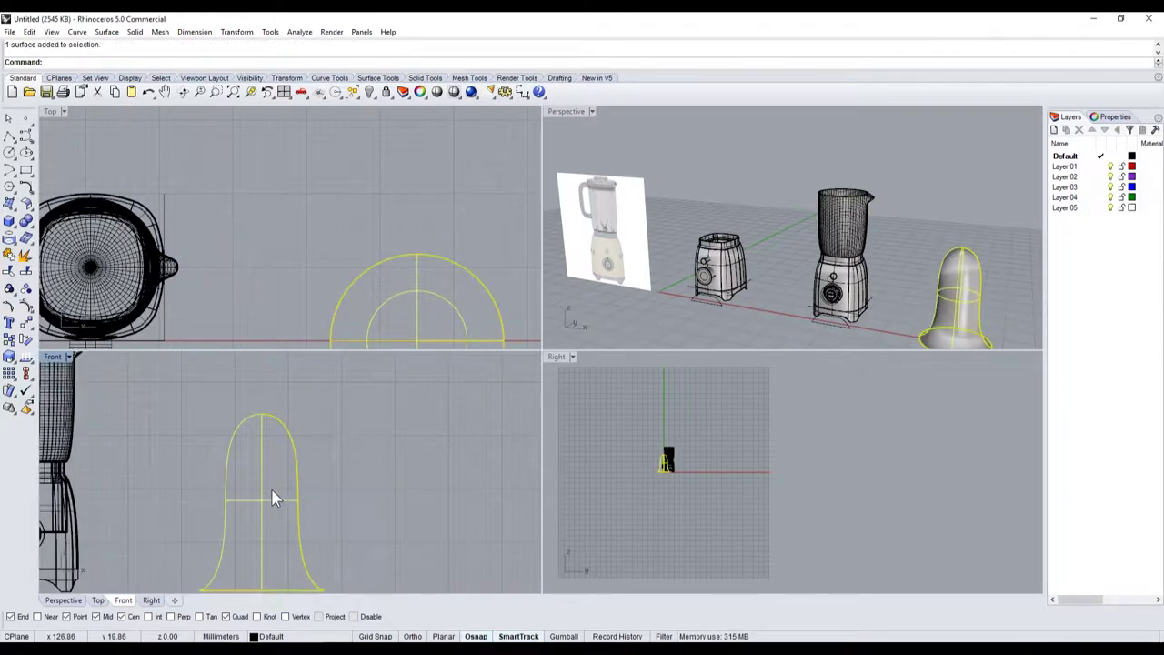
# Step: Turn on the bell's control points and drag a ring of them to reshape the bell
pyautogui.press('F10')
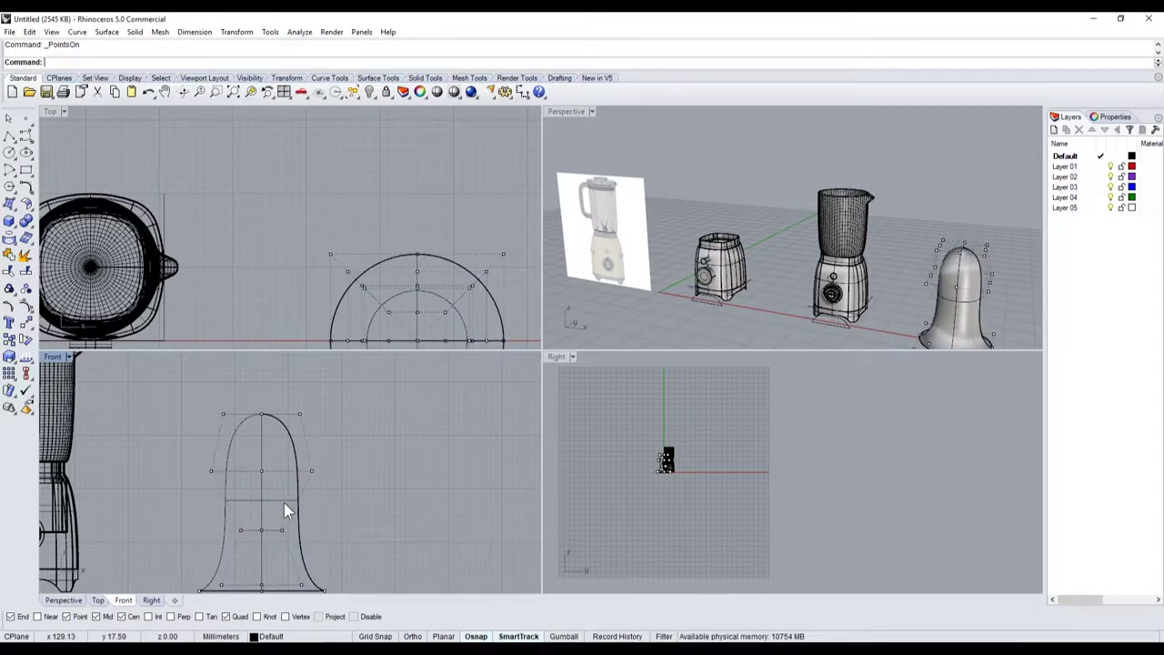
pyautogui.moveTo(284, 502); pyautogui.dragTo(289, 457, button='right')
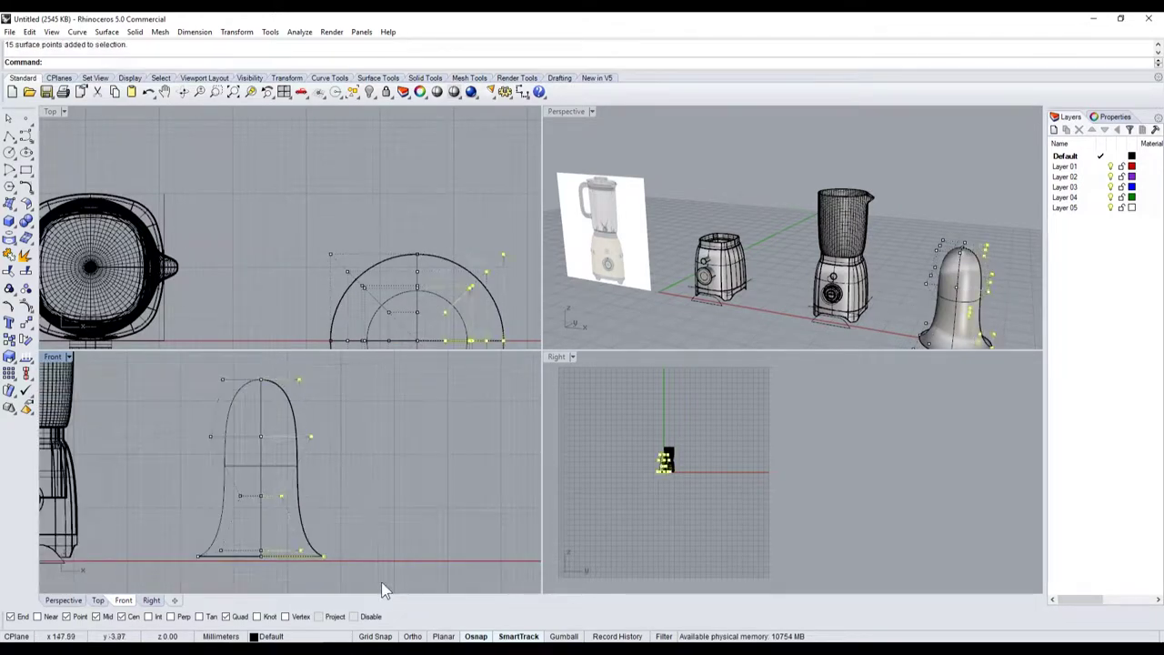
pyautogui.scroll(3, 304, 435)
pyautogui.moveTo(306, 416)
pyautogui.mouseDown()
pyautogui.moveTo(281, 417)
pyautogui.moveTo(281, 427)
pyautogui.mouseUp()
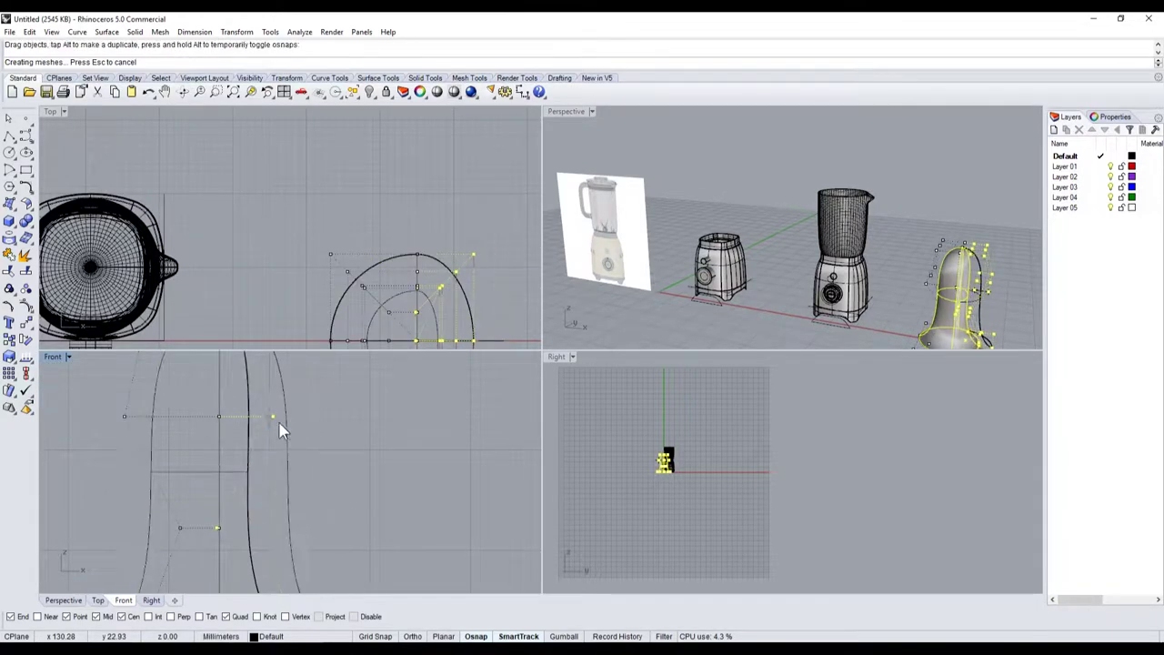
pyautogui.scroll(-3, 255, 441)
pyautogui.scroll(1, 219, 459)
# Step: Window-select three stacked control points, then drag the bell beside the blender in the Right view
pyautogui.moveTo(209, 466)
pyautogui.mouseDown()
pyautogui.moveTo(271, 500)
pyautogui.moveTo(489, 527)
pyautogui.mouseUp()
pyautogui.scroll(5, 270, 501)
pyautogui.scroll(-2, 362, 451)
pyautogui.scroll(-2, 363, 441)
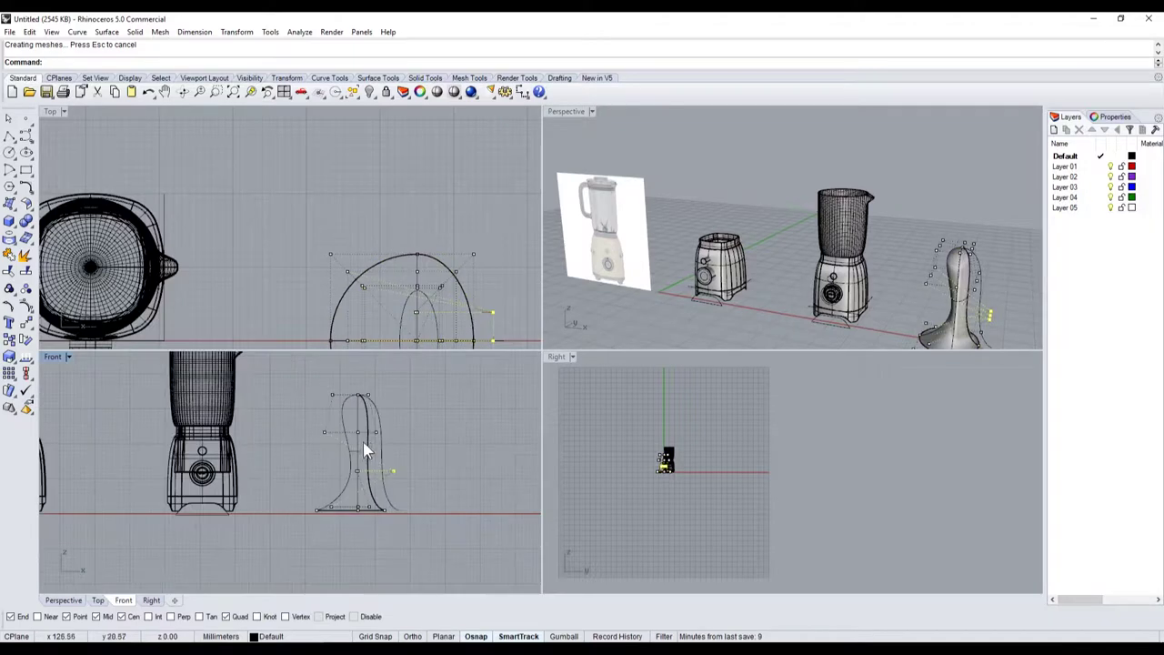
pyautogui.scroll(3, 691, 482)
pyautogui.scroll(3, 687, 490)
pyautogui.scroll(-2, 664, 486)
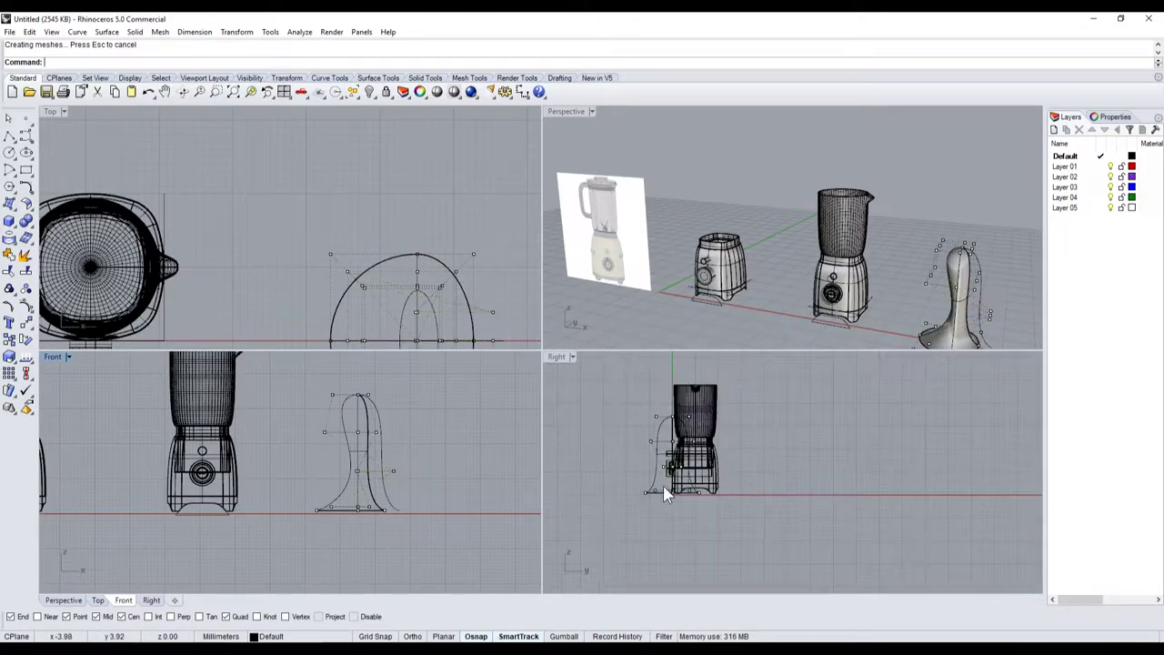
pyautogui.moveTo(663, 485); pyautogui.dragTo(571, 475)
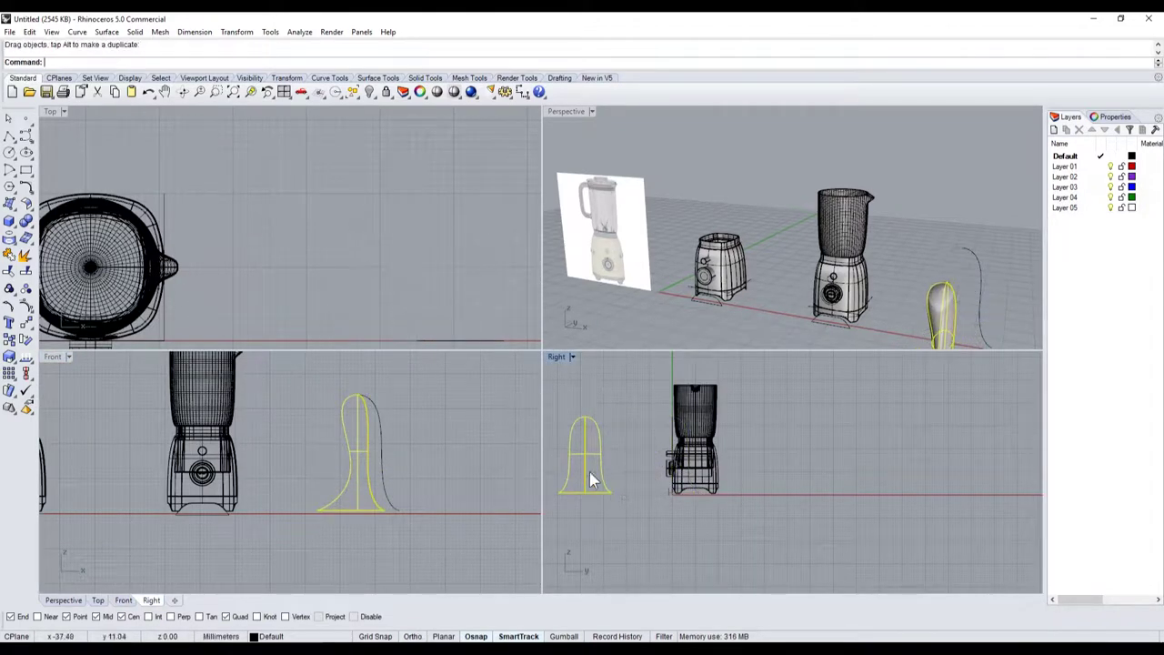
# Step: Rotate the bell 90° onto its side and move it below the blender
pyautogui.click(9, 340)
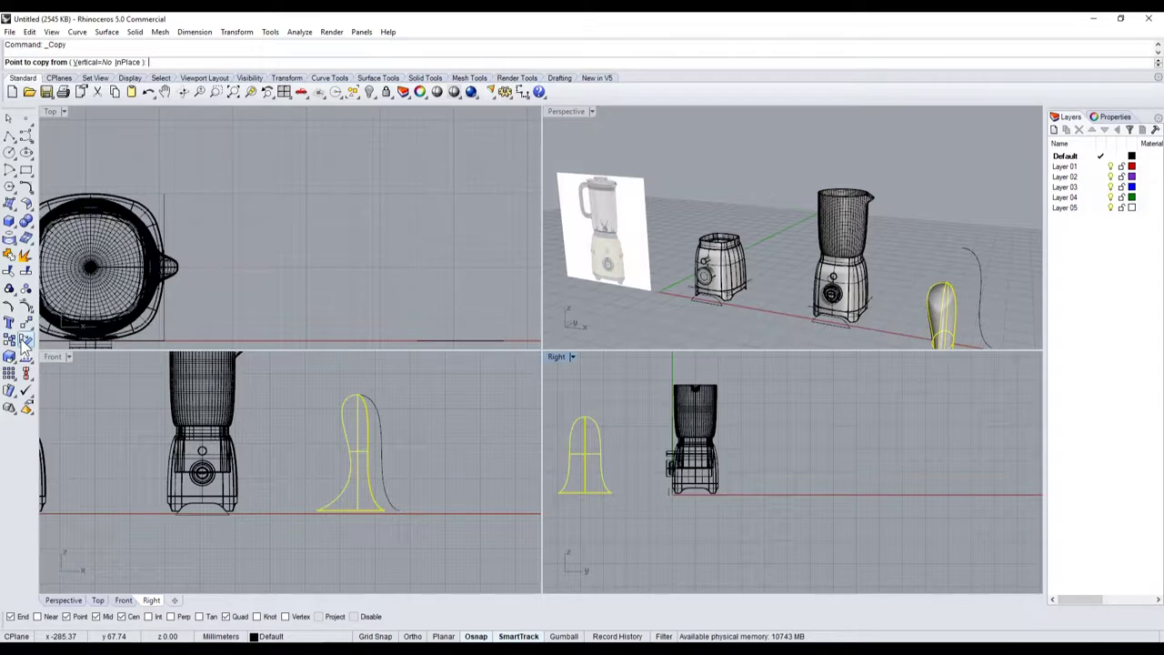
pyautogui.click(624, 498)
pyautogui.click(624, 428)
pyautogui.click(555, 498)
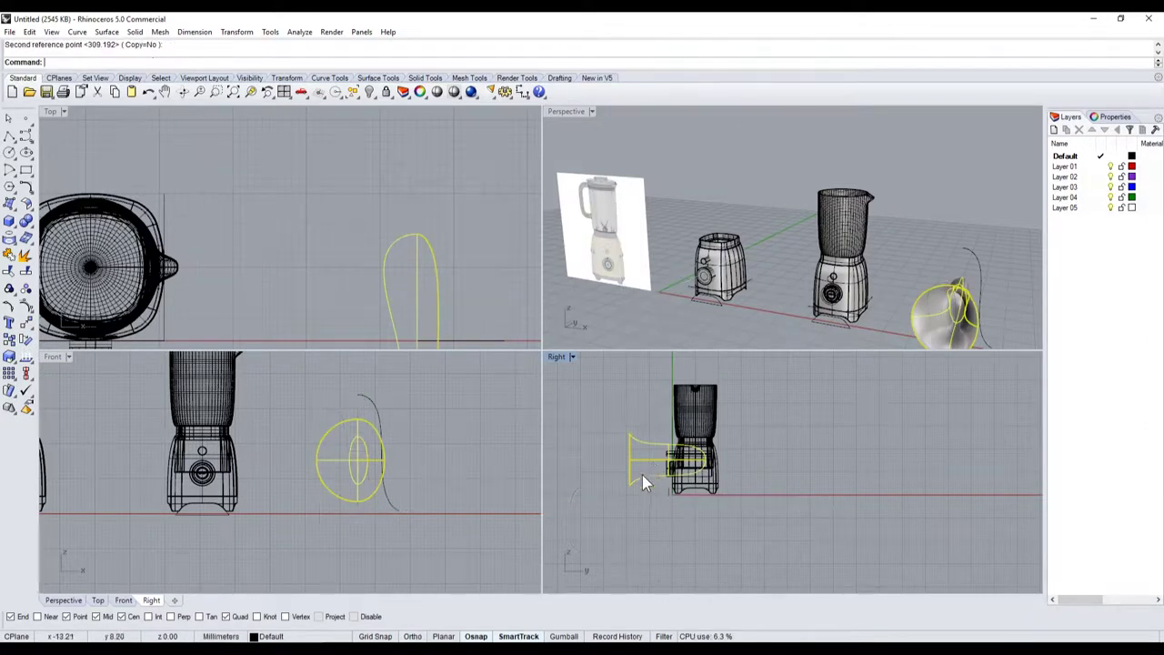
pyautogui.moveTo(642, 476); pyautogui.dragTo(607, 539)
# Step: Drag the bell's bottom and top control-point rows to stretch it into a long flared horn
pyautogui.press('F10')
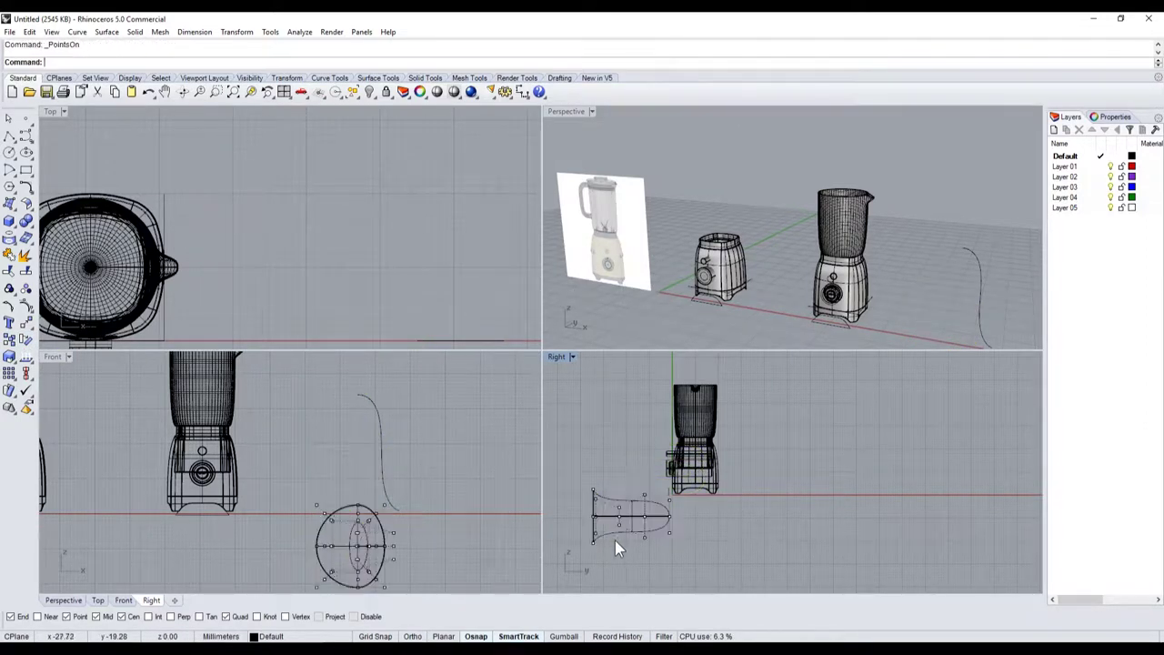
pyautogui.scroll(-2, 615, 531)
pyautogui.scroll(5, 627, 514)
pyautogui.moveTo(631, 508); pyautogui.dragTo(878, 581)
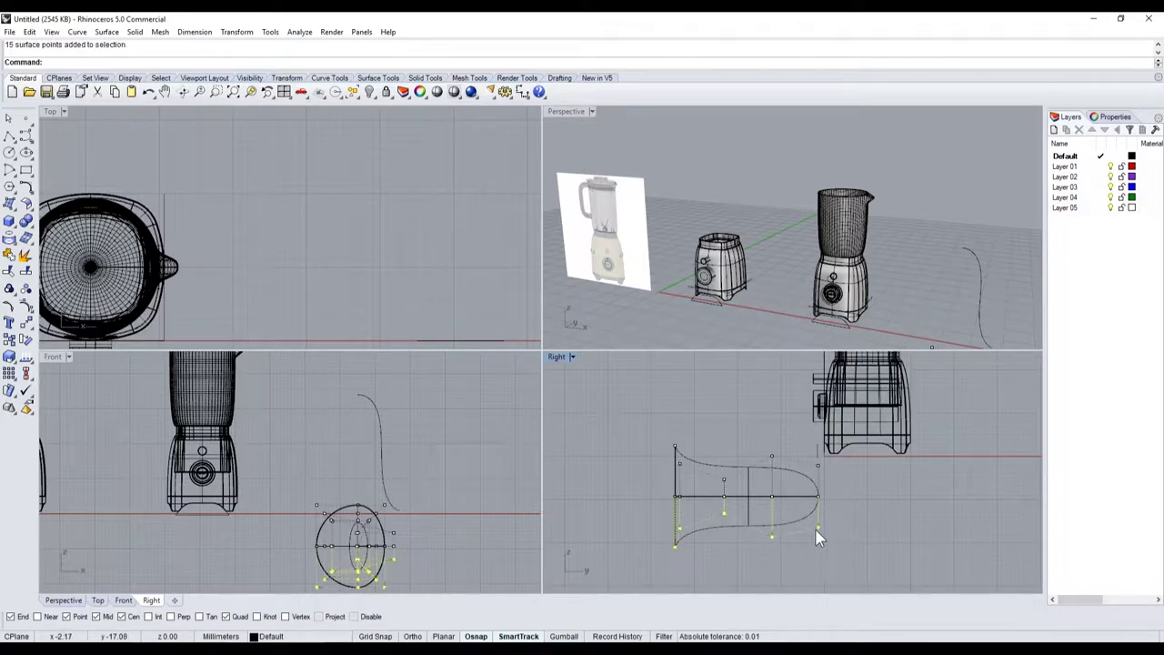
pyautogui.moveTo(816, 534); pyautogui.dragTo(772, 475)
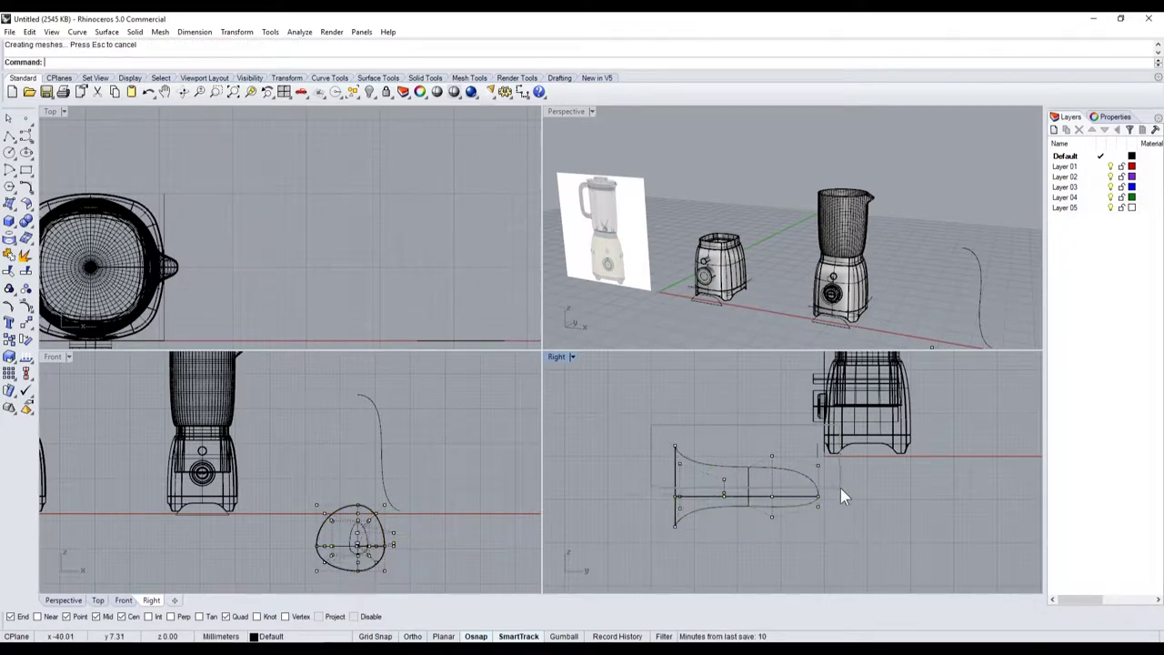
pyautogui.moveTo(651, 426); pyautogui.dragTo(843, 486)
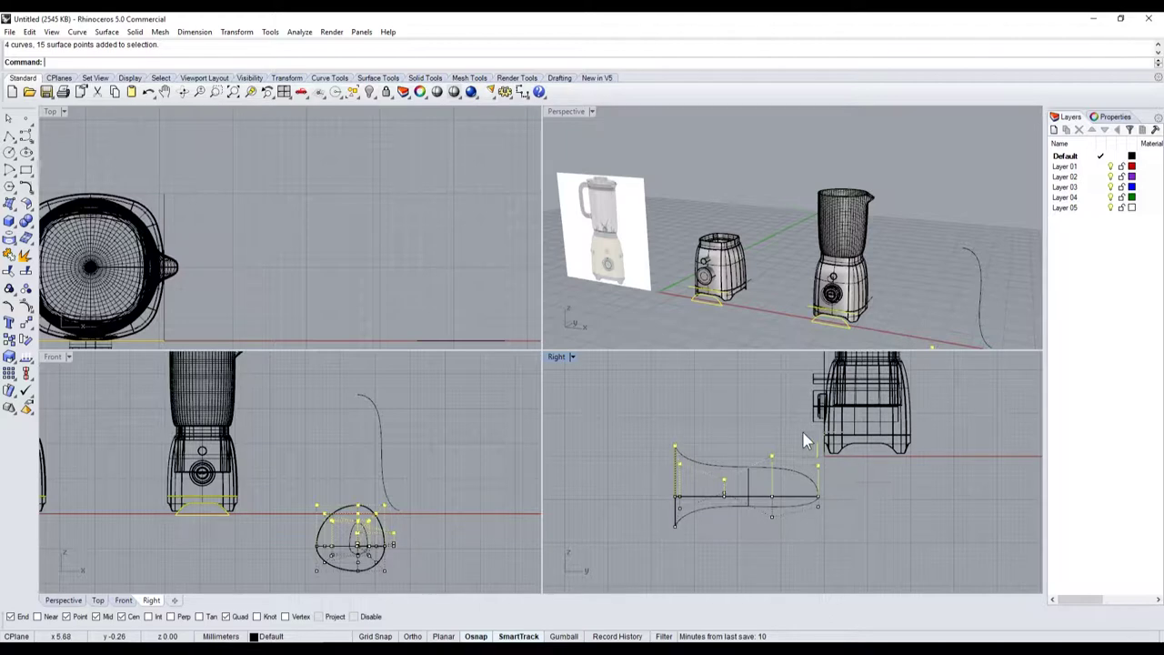
pyautogui.keyDown('ctrl'); pyautogui.click(817, 450); pyautogui.keyUp('ctrl')
pyautogui.scroll(3, 756, 453)
pyautogui.moveTo(784, 466); pyautogui.dragTo(780, 457)
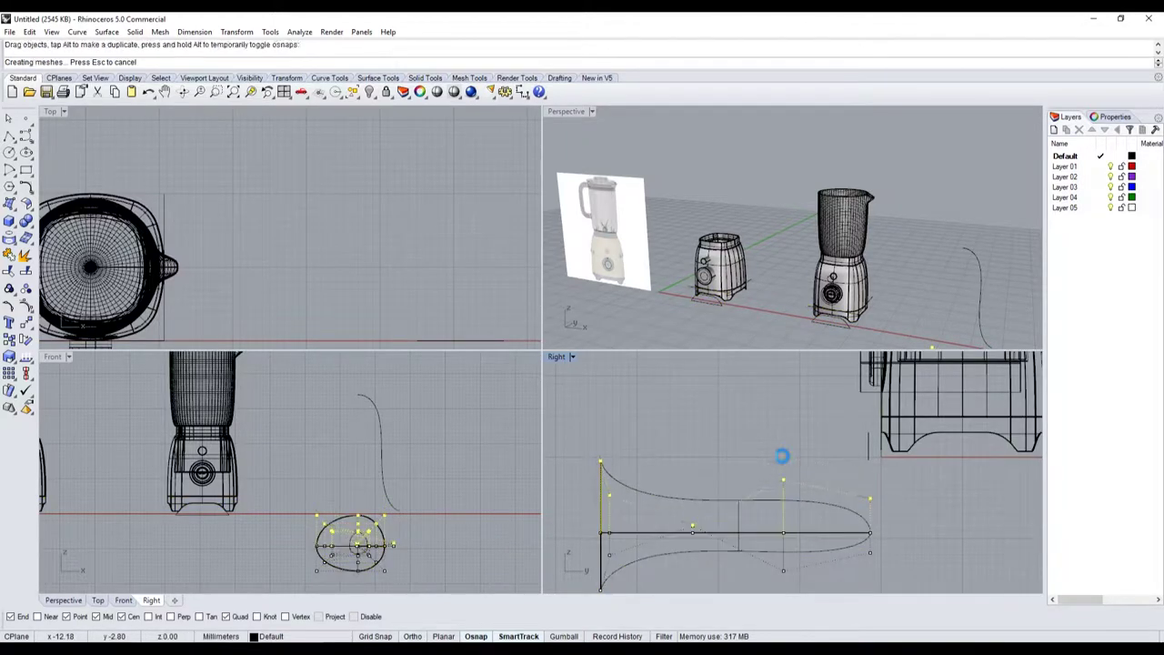
pyautogui.press('Escape')
pyautogui.doubleClick(566, 113)
# Step: Orbit and zoom the Perspective view around the horn and jug to inspect them
pyautogui.scroll(-5, 582, 364)
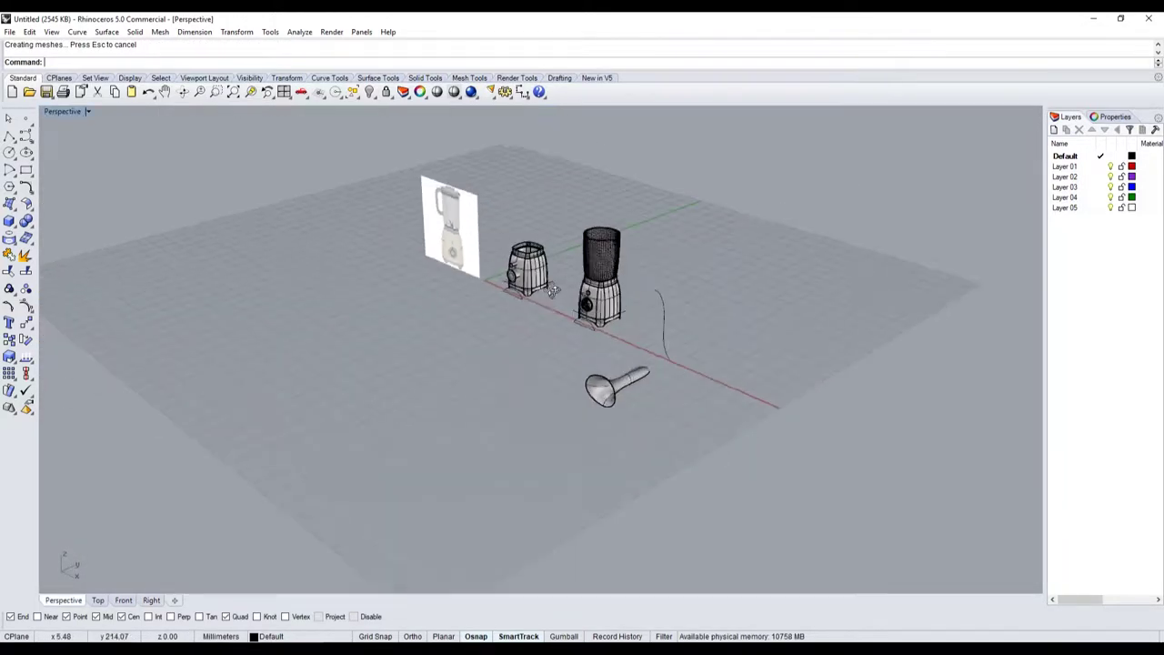
pyautogui.scroll(5, 623, 363)
pyautogui.moveTo(624, 363); pyautogui.dragTo(417, 471, button='right')
pyautogui.scroll(5, 417, 471)
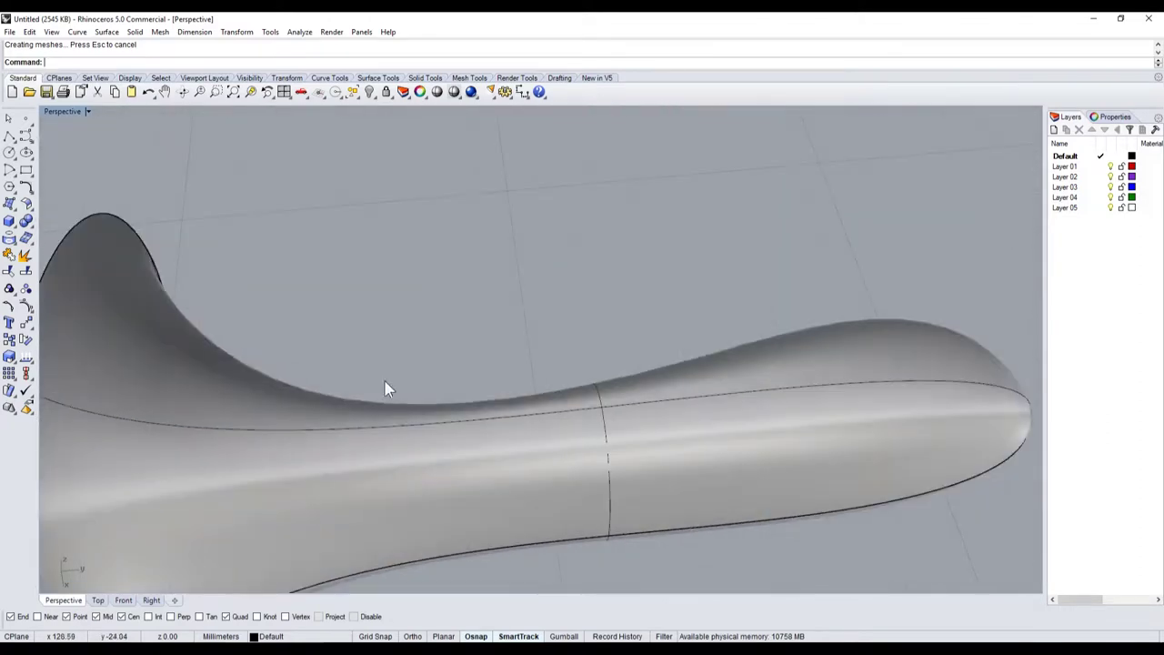
pyautogui.scroll(-5, 408, 440)
pyautogui.scroll(5, 394, 425)
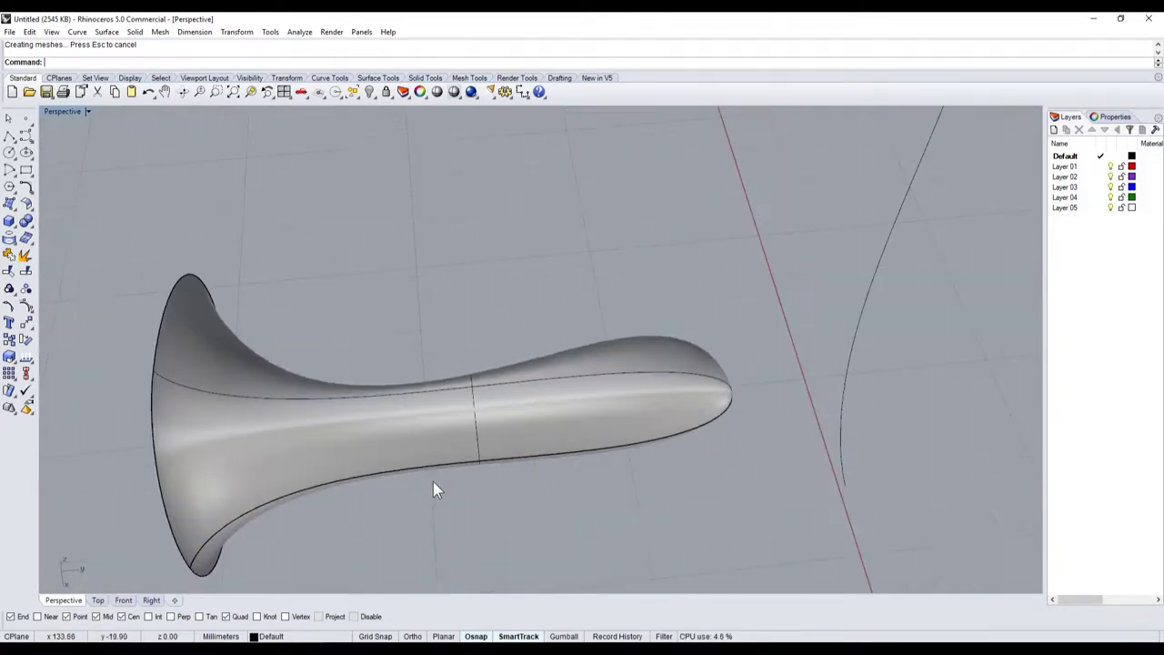
pyautogui.moveTo(433, 481)
pyautogui.mouseDown(button='right')
pyautogui.moveTo(616, 403)
pyautogui.moveTo(783, 243)
pyautogui.moveTo(717, 357)
pyautogui.moveTo(507, 386)
pyautogui.mouseUp(button='right')
pyautogui.scroll(5, 717, 357)
pyautogui.scroll(2, 507, 386)
pyautogui.scroll(-5, 470, 386)
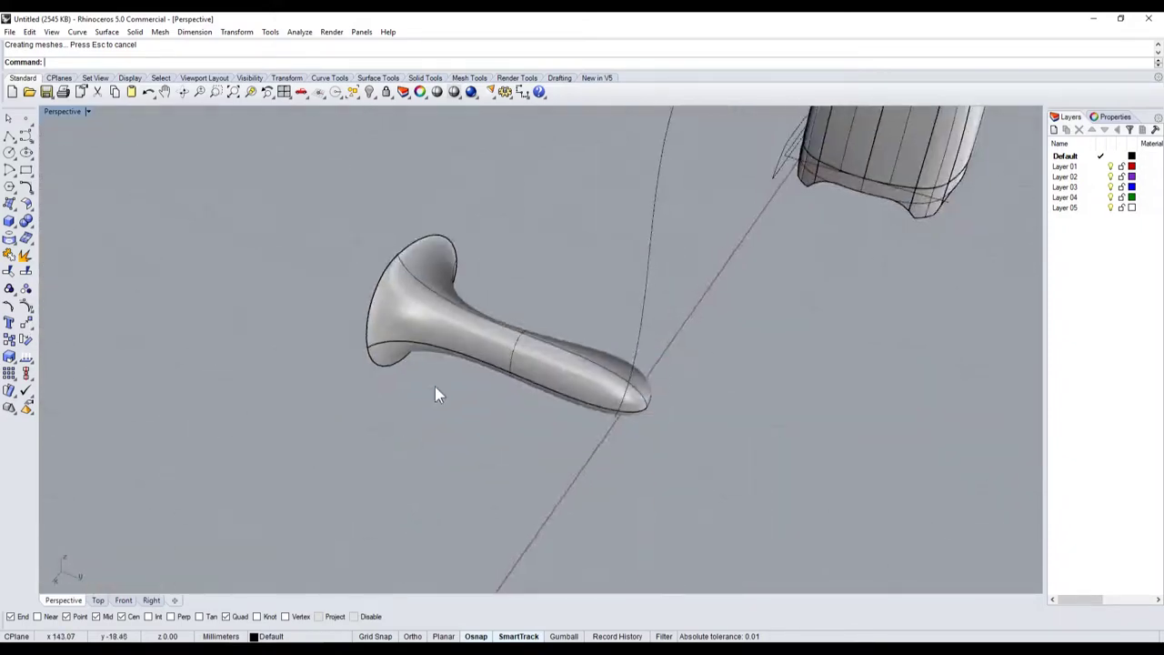
pyautogui.scroll(3, 447, 364)
pyautogui.moveTo(435, 386); pyautogui.dragTo(458, 333, button='right')
# Step: Select the horn surface and delete it
pyautogui.scroll(-3, 458, 333)
pyautogui.scroll(5, 414, 355)
pyautogui.scroll(-5, 413, 355)
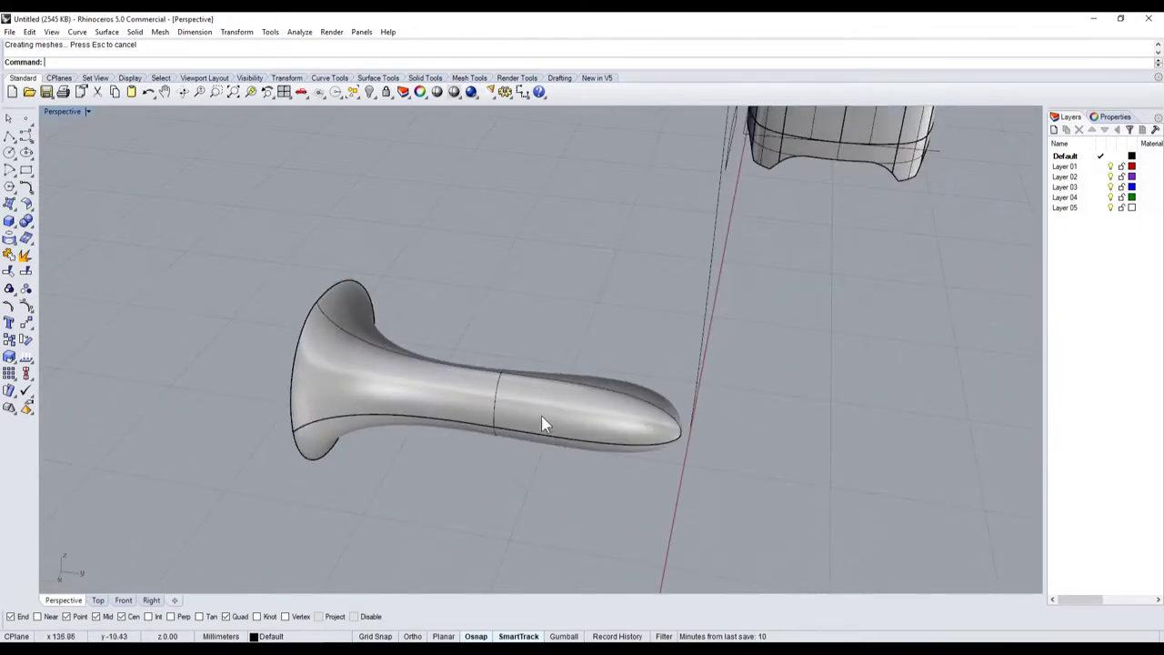
pyautogui.click(522, 429)
pyautogui.press('Delete')
pyautogui.moveTo(523, 429)
pyautogui.mouseDown(button='right')
pyautogui.moveTo(462, 378)
pyautogui.moveTo(611, 409)
pyautogui.mouseUp(button='right')
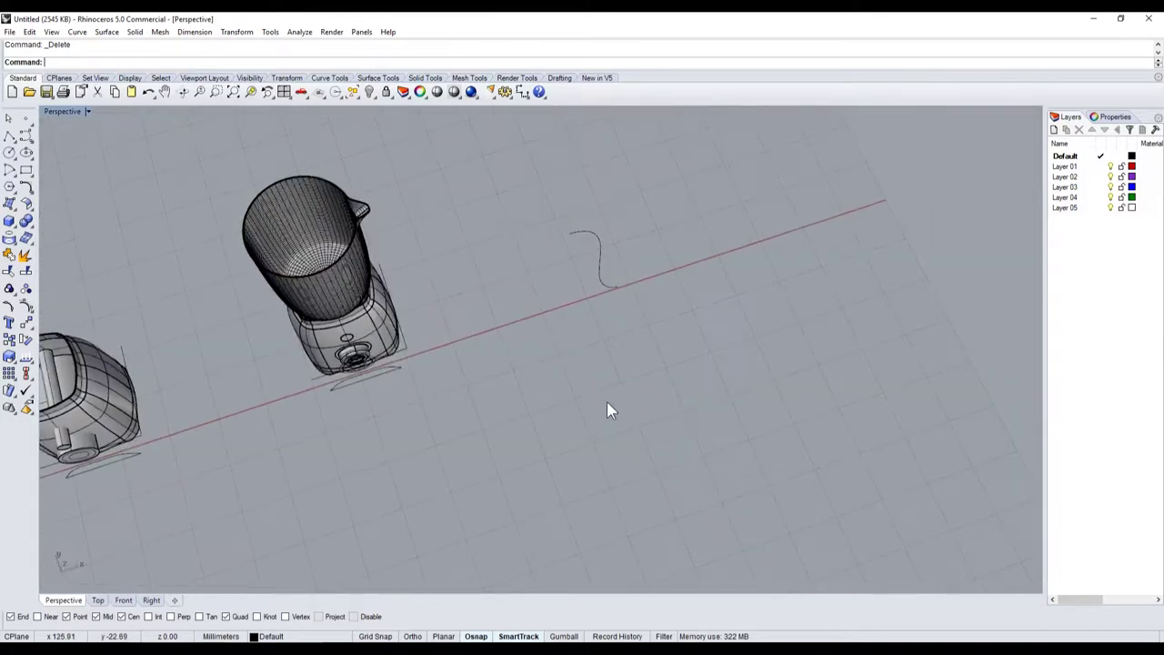
pyautogui.scroll(-4, 611, 409)
pyautogui.scroll(1, 583, 392)
pyautogui.scroll(1, 470, 346)
pyautogui.scroll(2, 469, 345)
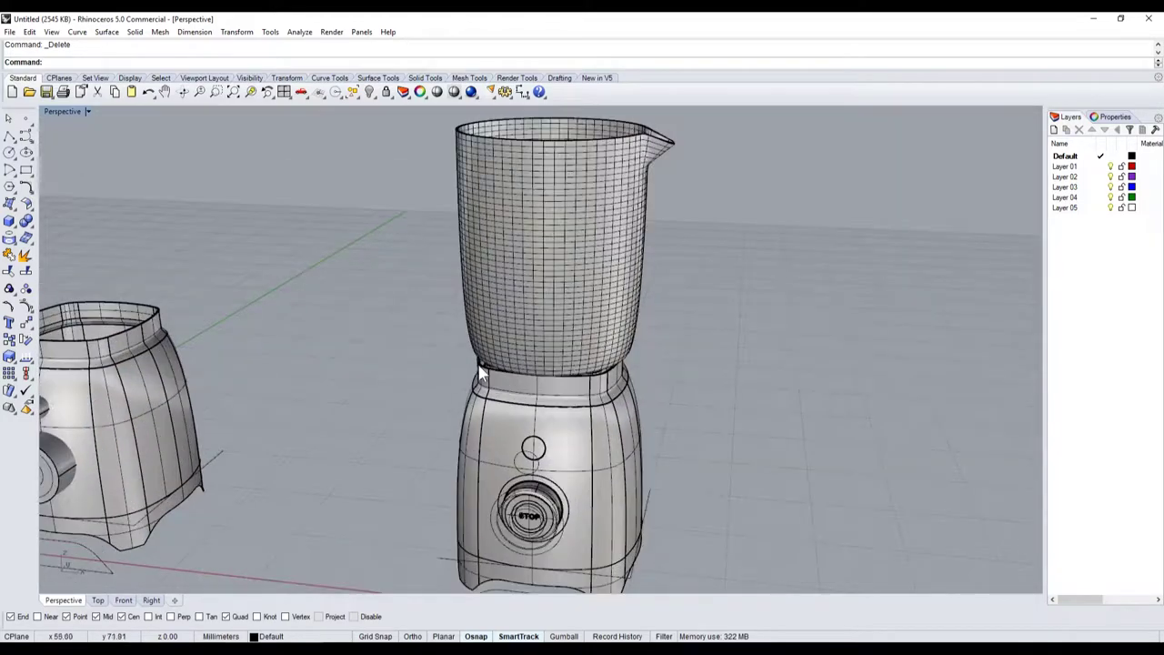
pyautogui.moveTo(470, 346)
pyautogui.mouseDown(button='right')
pyautogui.moveTo(515, 403)
pyautogui.moveTo(551, 403)
pyautogui.moveTo(645, 329)
pyautogui.mouseUp(button='right')
pyautogui.scroll(-3, 645, 329)
pyautogui.scroll(1, 562, 374)
pyautogui.scroll(-1, 327, 341)
pyautogui.scroll(1, 548, 409)
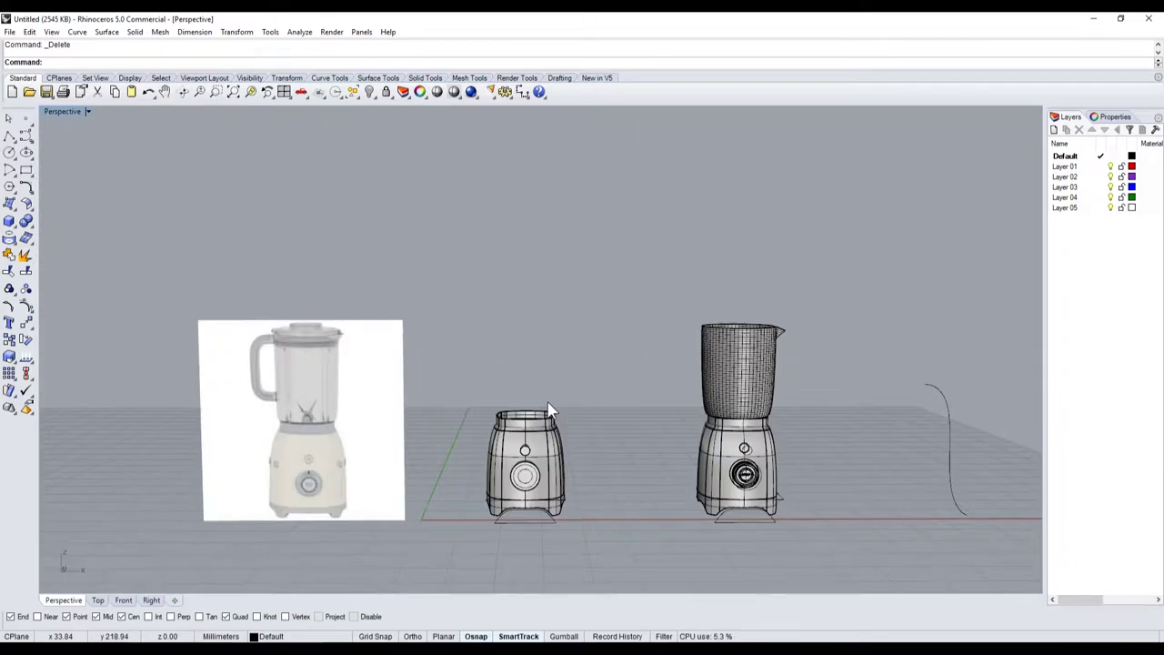
pyautogui.scroll(3, 681, 382)
pyautogui.scroll(2, 725, 377)
pyautogui.scroll(-5, 609, 333)
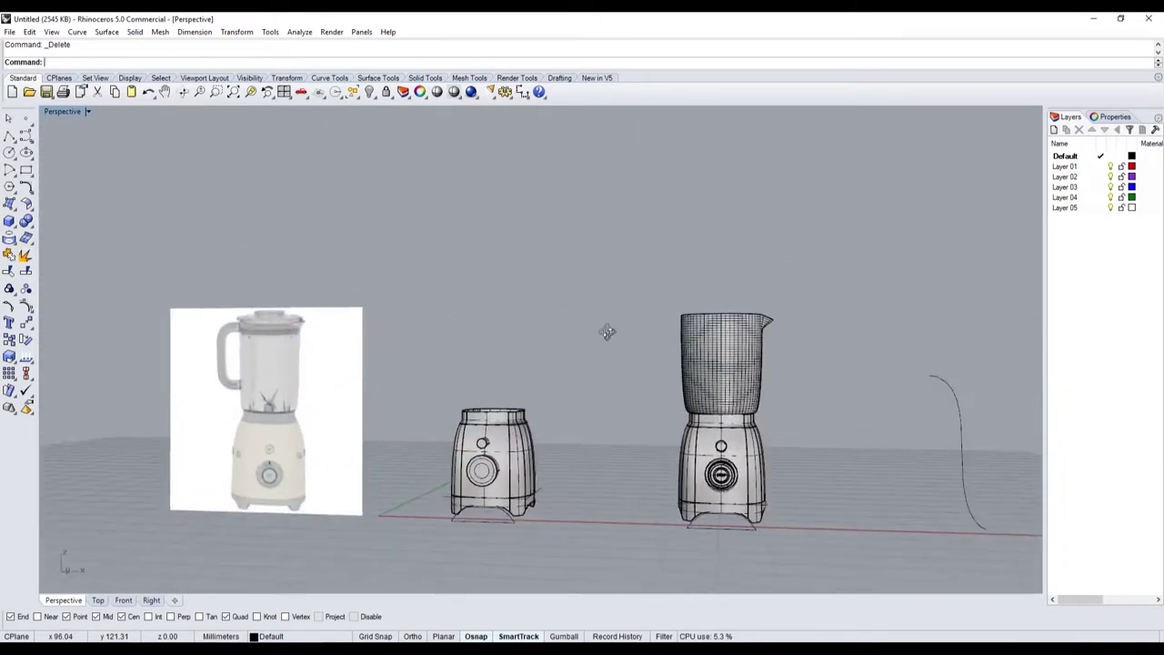
pyautogui.scroll(3, 675, 382)
pyautogui.scroll(-4, 772, 385)
pyautogui.scroll(3, 352, 363)
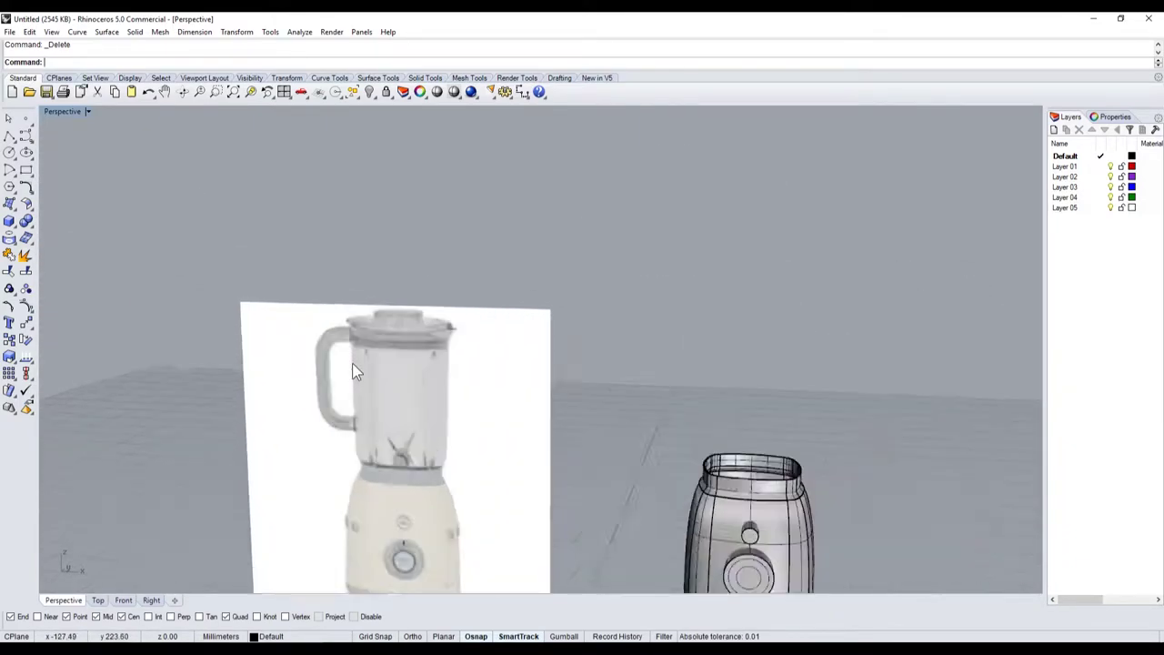
pyautogui.scroll(4, 431, 319)
pyautogui.scroll(-5, 431, 320)
pyautogui.scroll(-3, 442, 396)
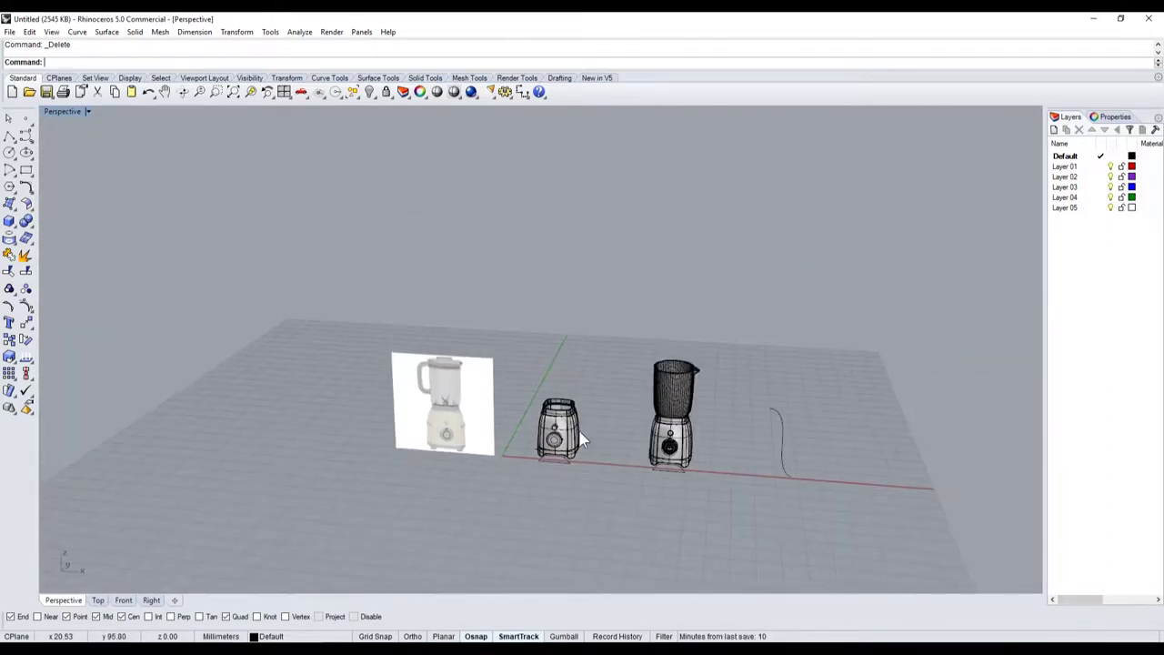
pyautogui.scroll(3, 621, 397)
pyautogui.scroll(-2, 591, 402)
pyautogui.scroll(3, 675, 377)
pyautogui.scroll(-3, 619, 382)
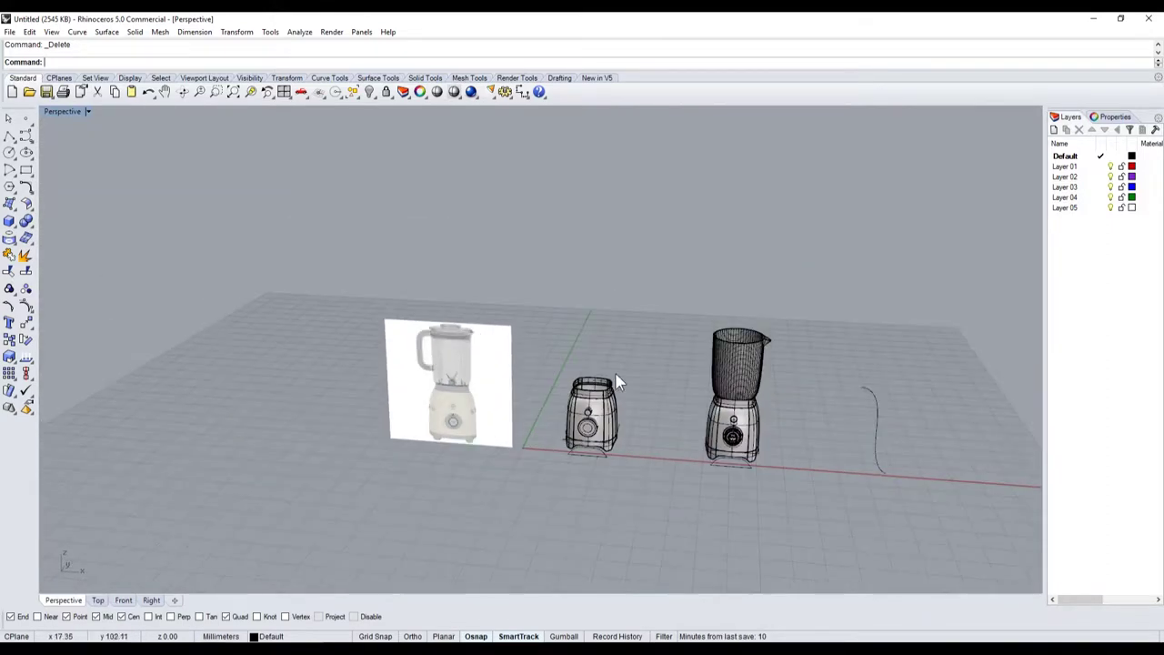
pyautogui.scroll(4, 693, 338)
pyautogui.scroll(5, 693, 338)
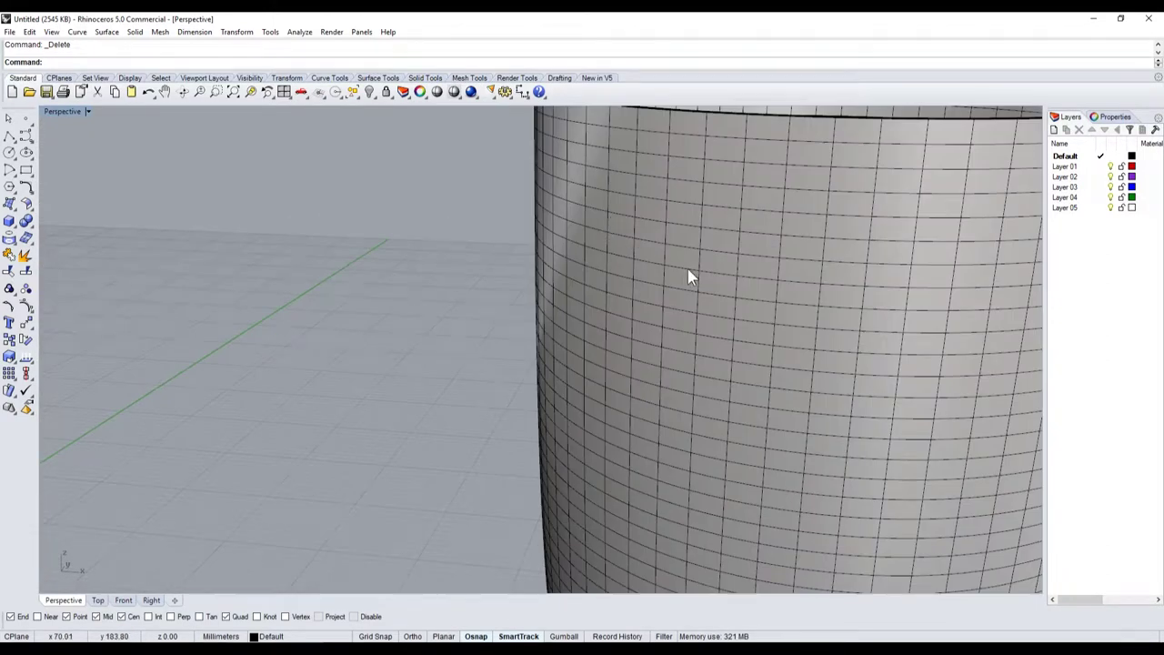
pyautogui.click(881, 227)
pyautogui.scroll(-4, 742, 286)
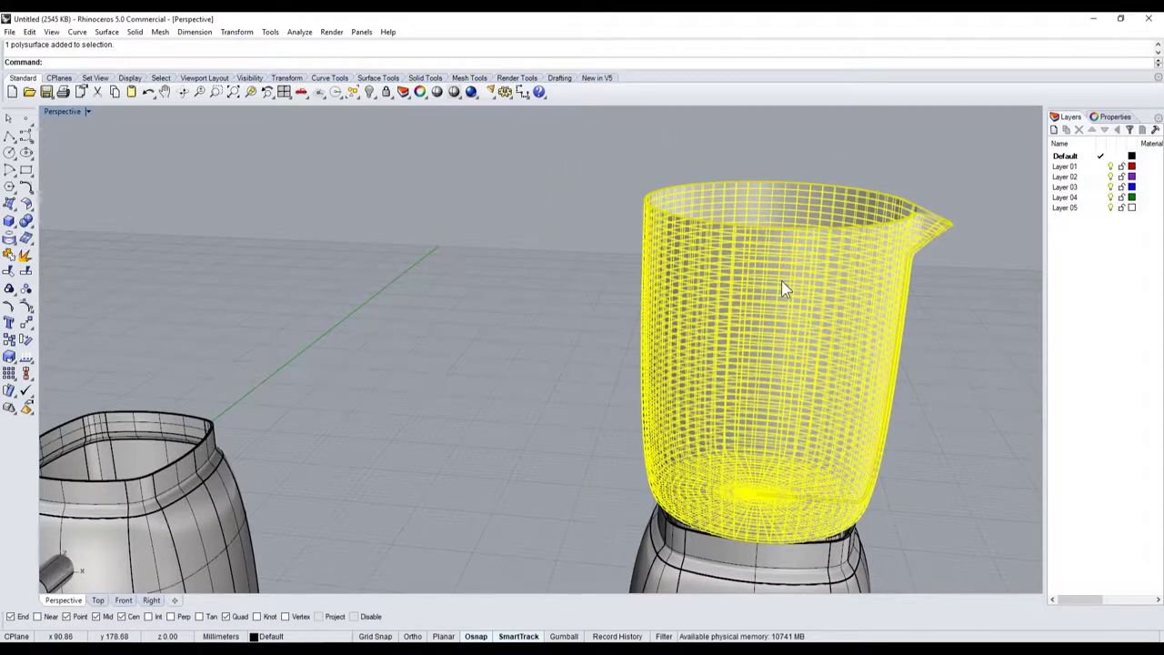
pyautogui.scroll(-2, 777, 302)
pyautogui.scroll(-3, 600, 313)
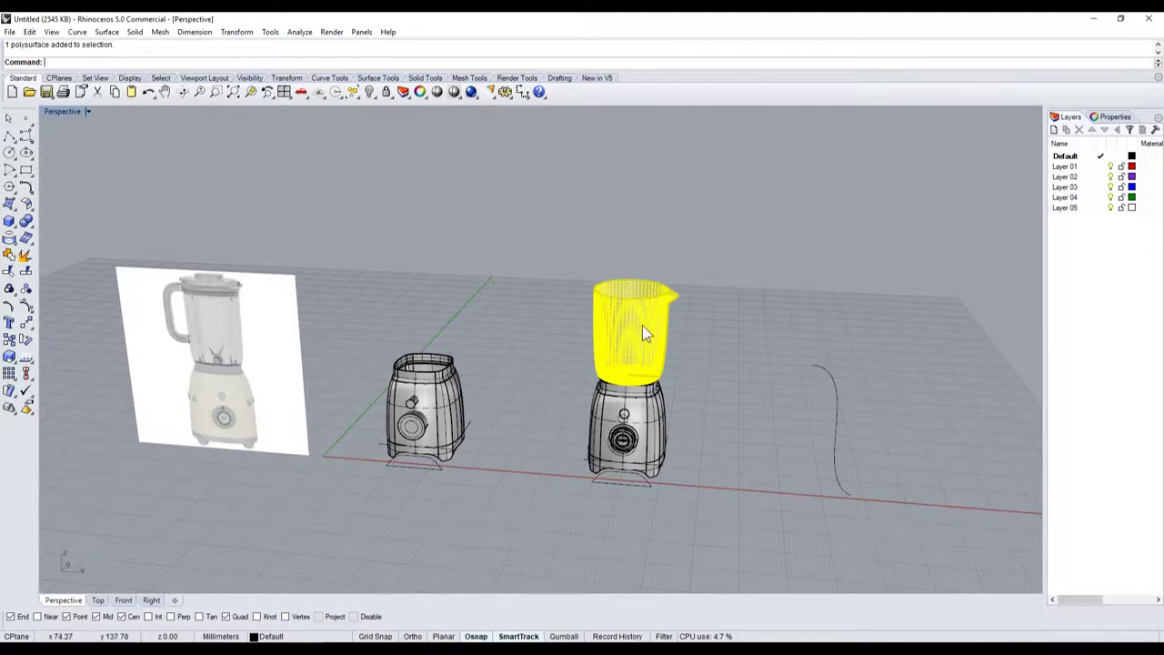
pyautogui.scroll(2, 660, 312)
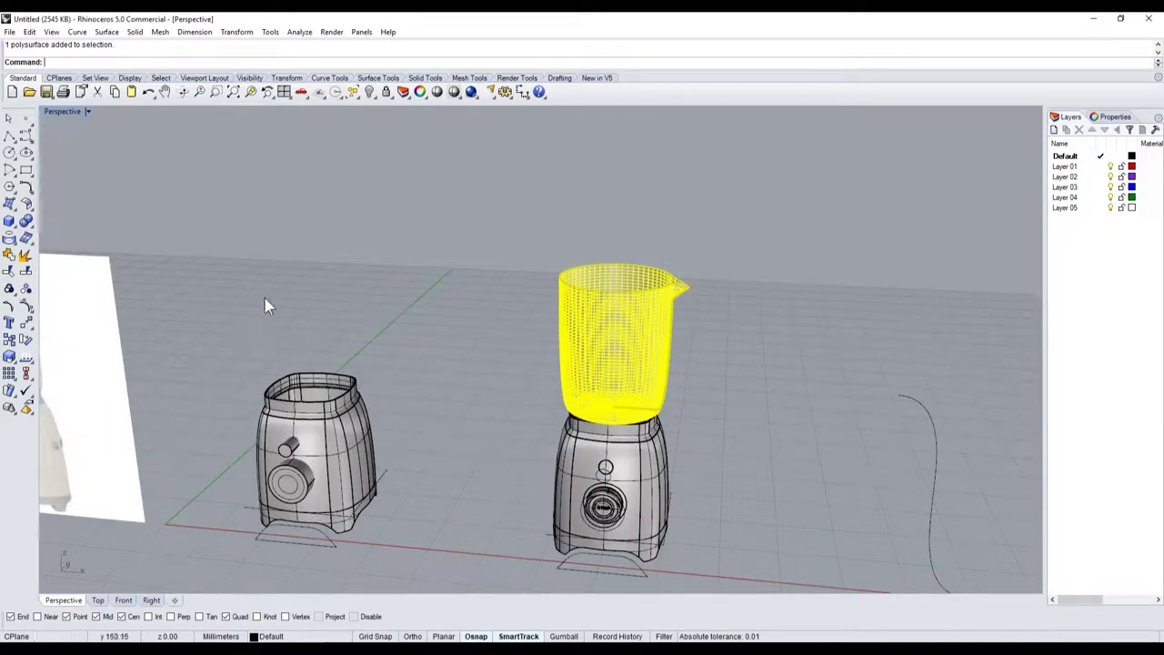
pyautogui.scroll(-2, 265, 305)
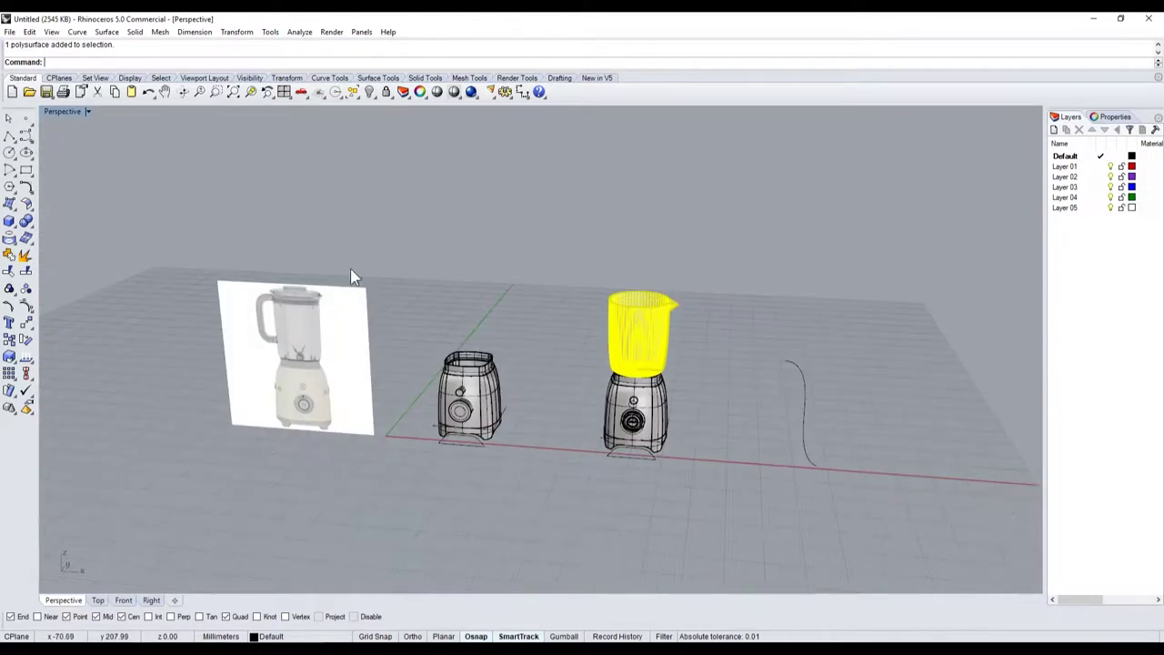
pyautogui.click(114, 393)
pyautogui.scroll(1, 363, 352)
pyautogui.scroll(2, 562, 386)
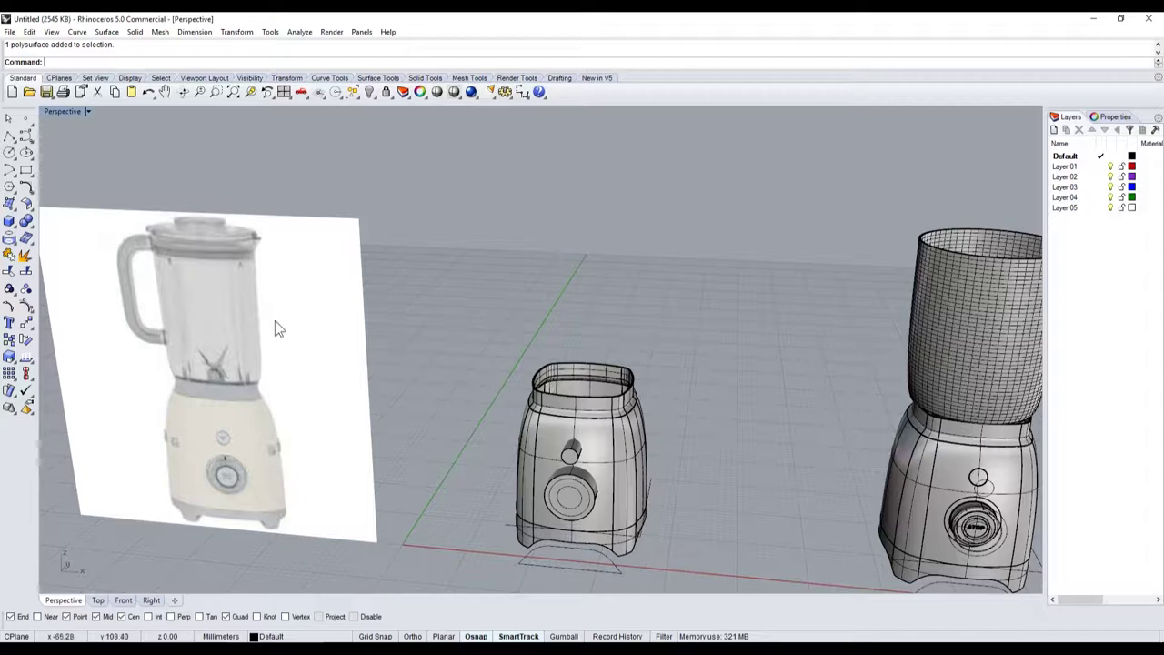
# Step: Switch to the four-view layout, then maximize the Front viewport
pyautogui.doubleClick(50, 109)
pyautogui.scroll(-3, 243, 476)
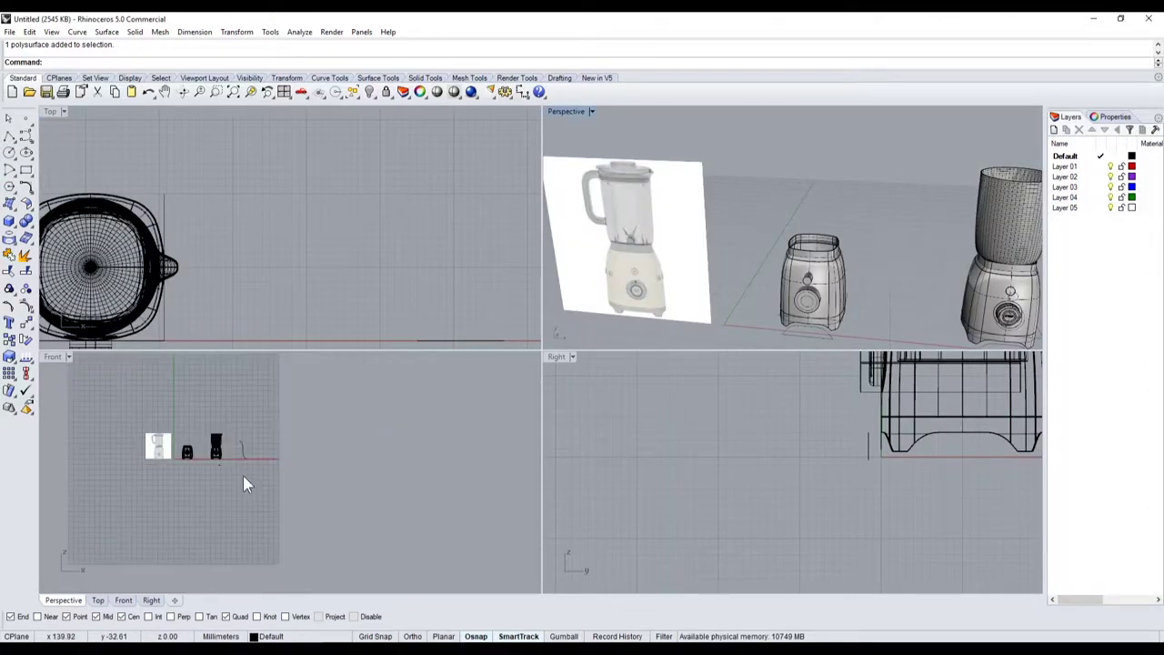
pyautogui.scroll(1, 218, 455)
pyautogui.scroll(3, 193, 438)
pyautogui.scroll(-2, 194, 438)
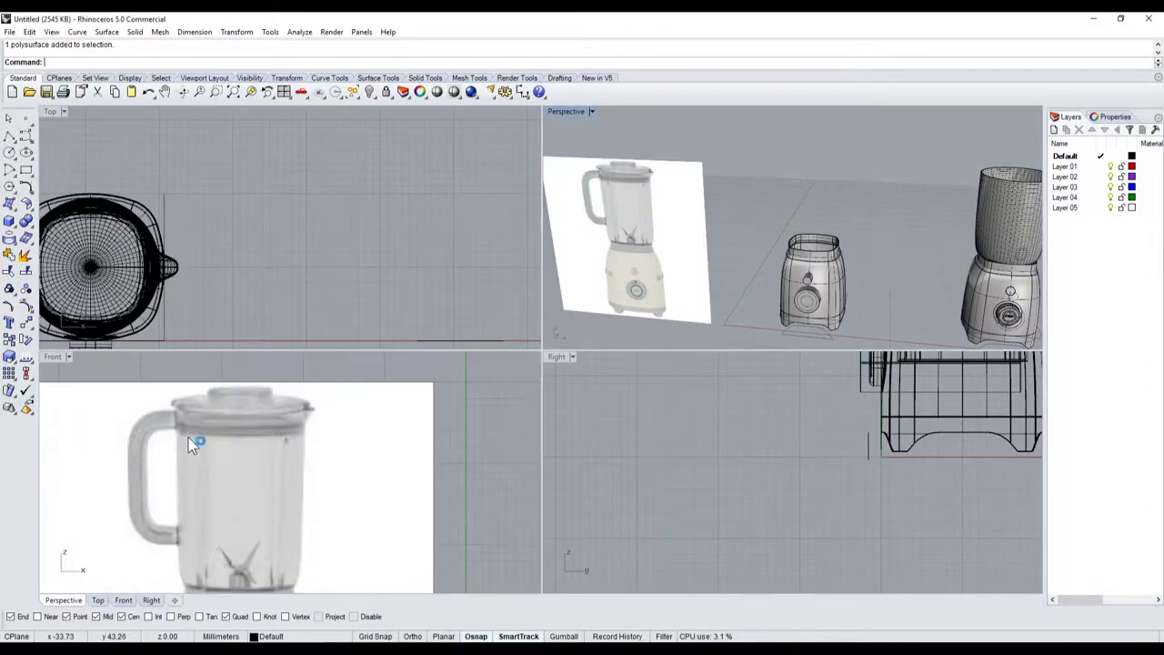
pyautogui.doubleClick(54, 357)
# Step: Start a polyline and trace the handle's top edge outward from the jug rim
pyautogui.click(25, 135)
pyautogui.scroll(3, 273, 232)
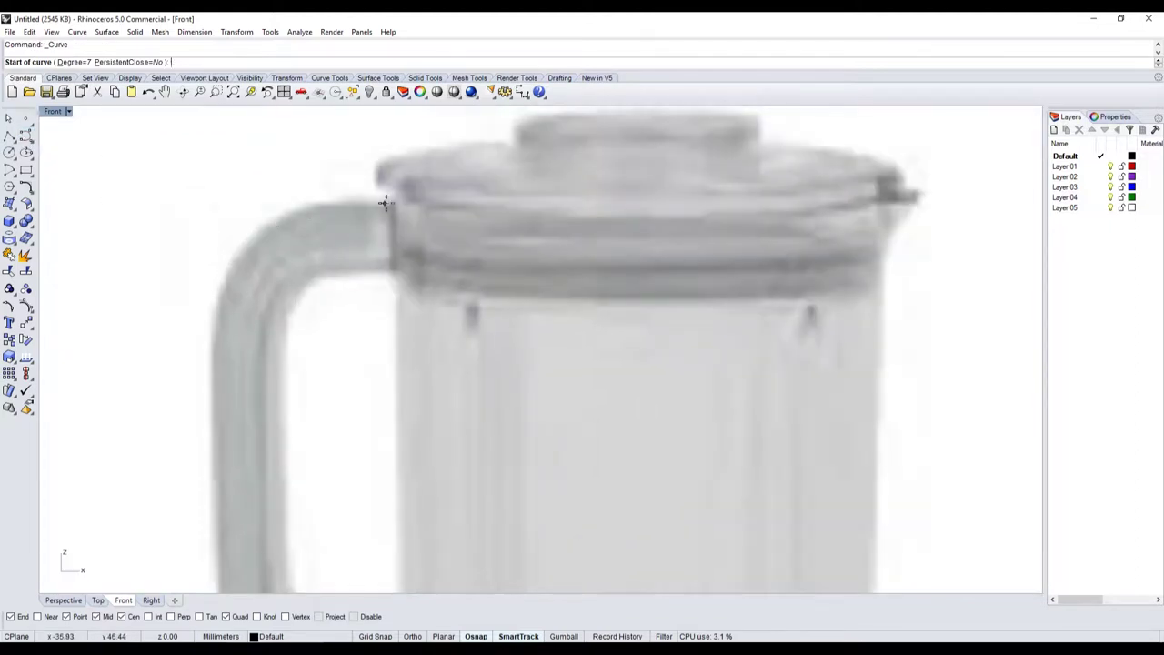
pyautogui.click(8, 138)
pyautogui.click(394, 202)
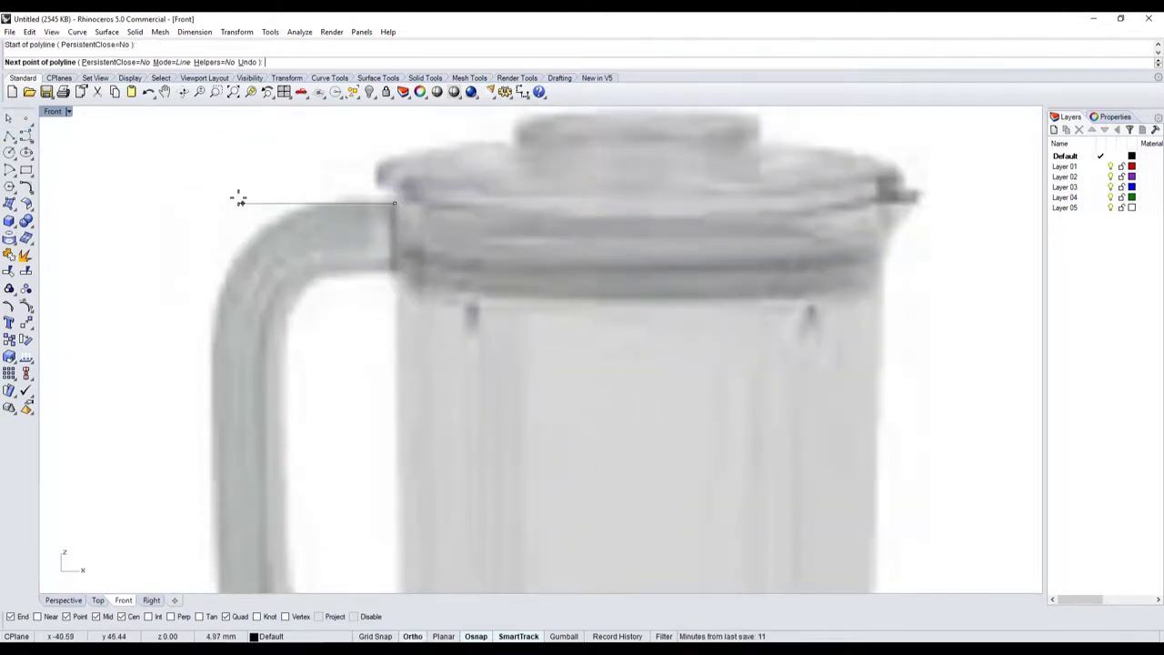
pyautogui.click(210, 202)
pyautogui.scroll(-3, 209, 273)
pyautogui.scroll(1, 209, 382)
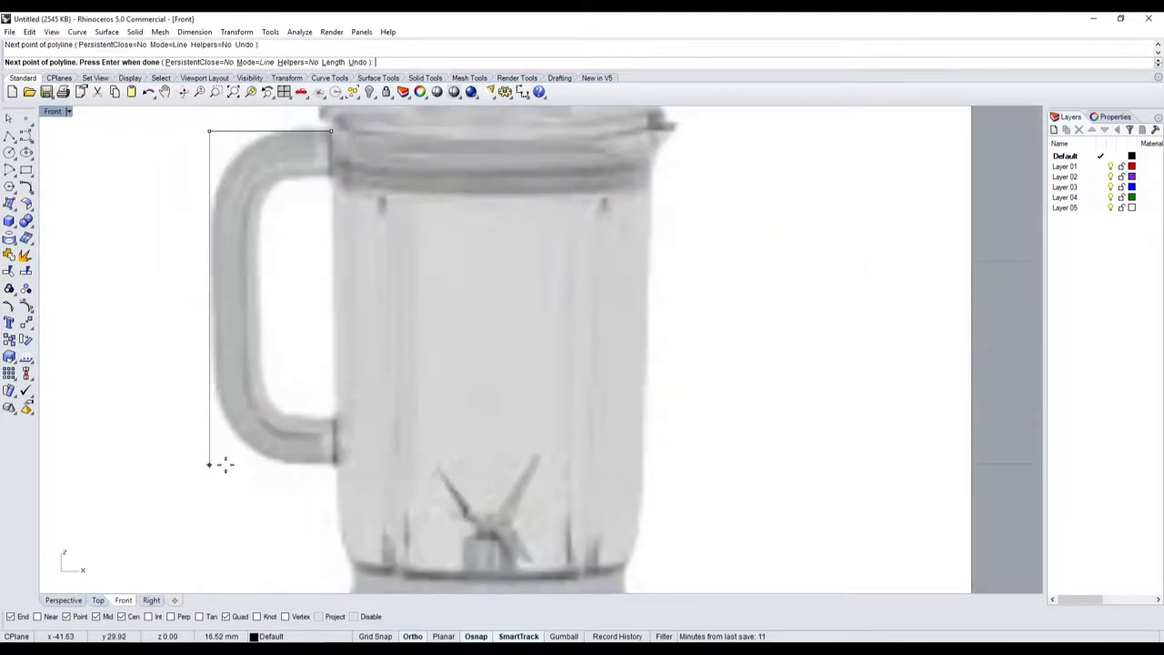
# Step: Continue the outline down the handle's outer side and back to the jug, then select it
pyautogui.scroll(2, 319, 454)
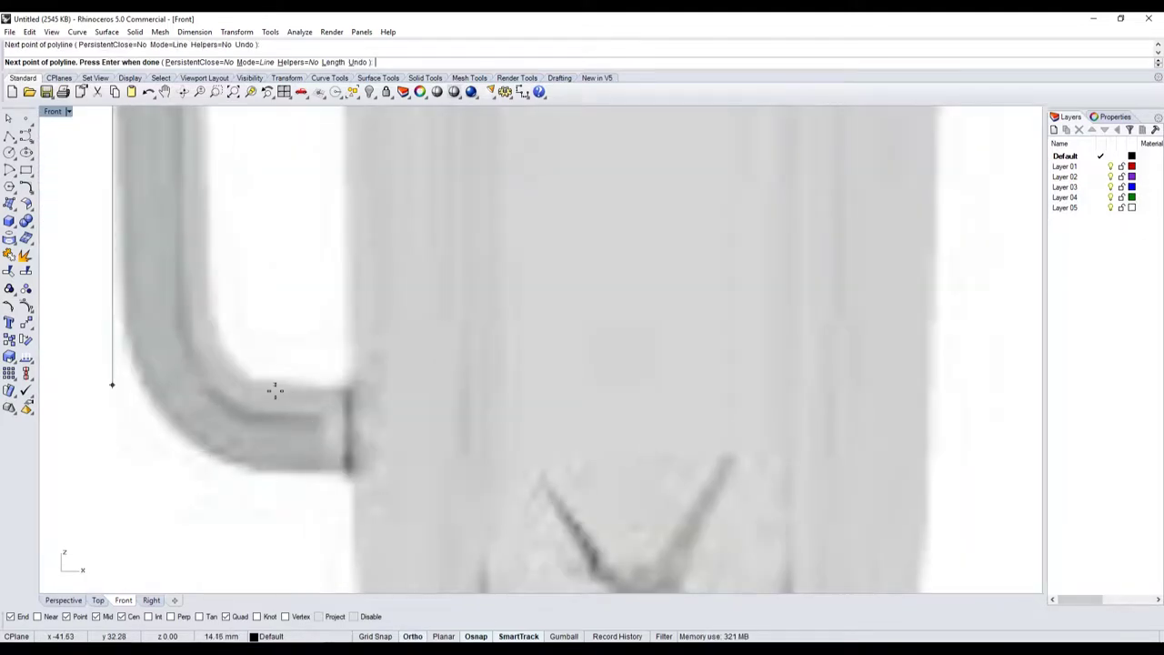
pyautogui.scroll(-3, 220, 399)
pyautogui.scroll(1, 237, 242)
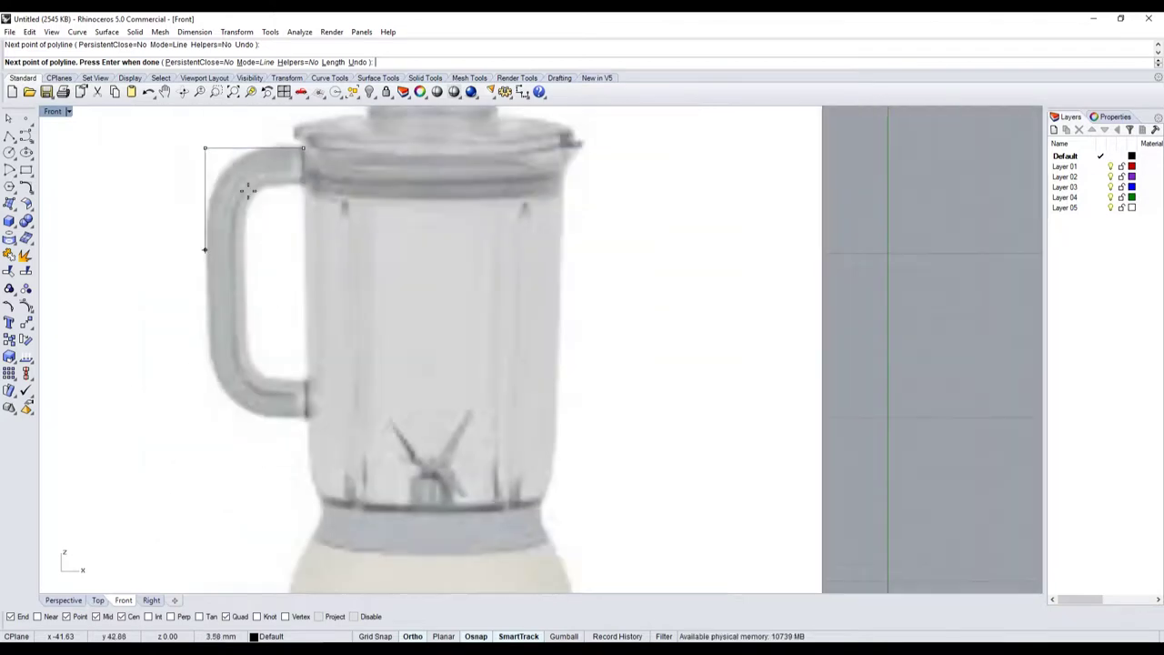
pyautogui.click(217, 423)
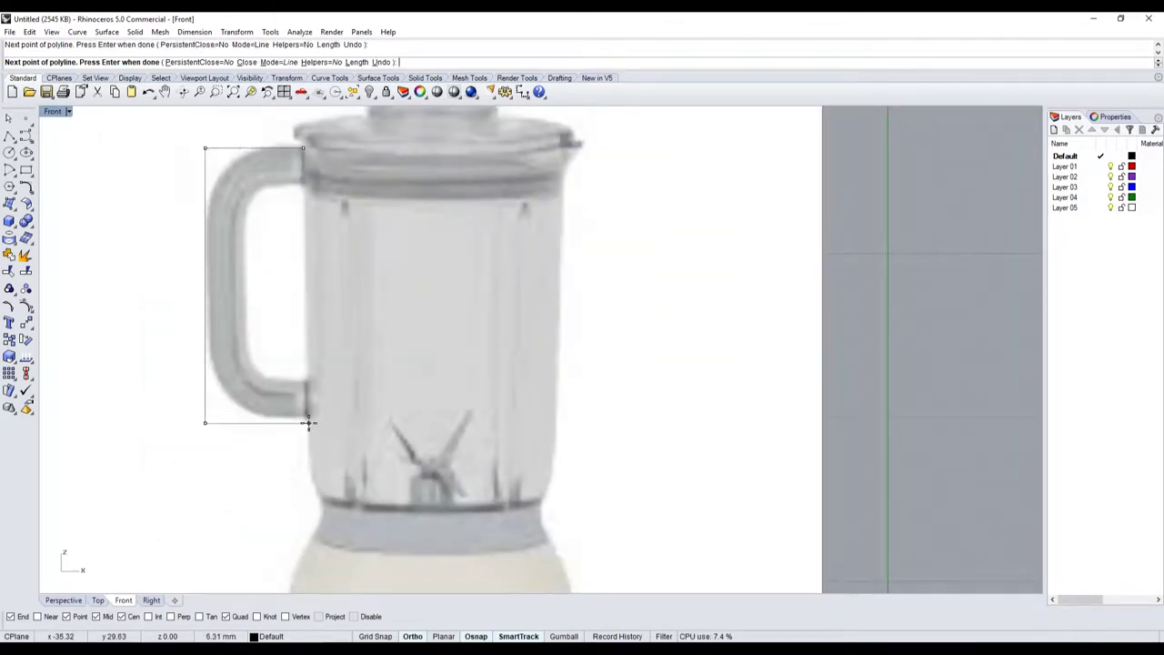
pyautogui.click(309, 422)
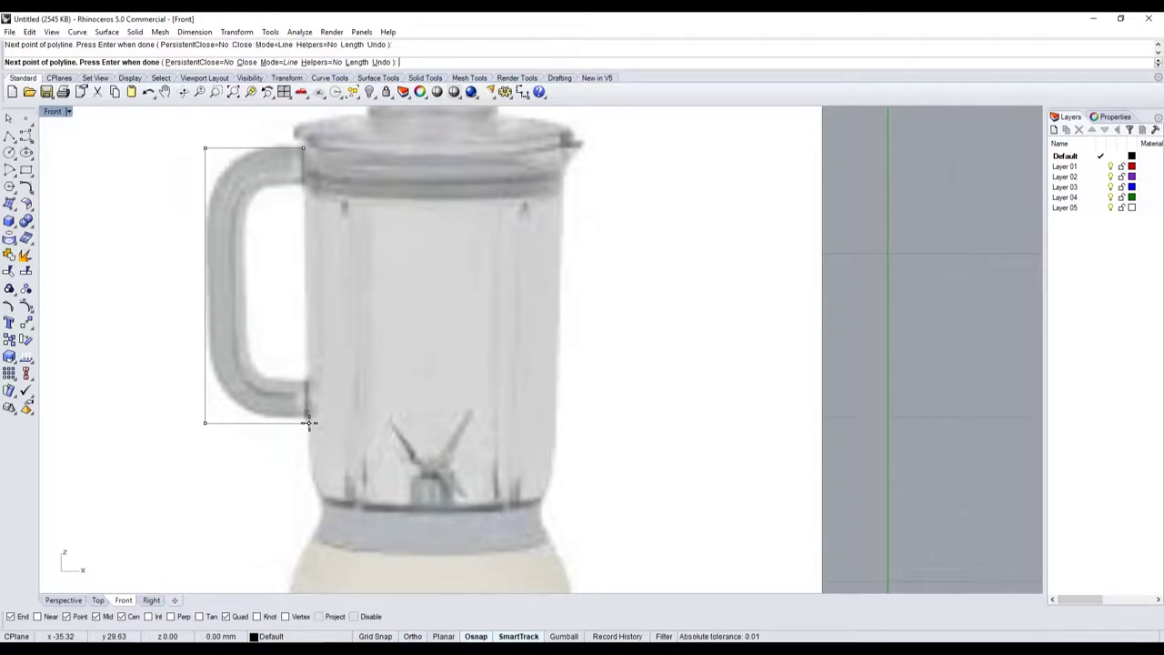
pyautogui.press('Return')
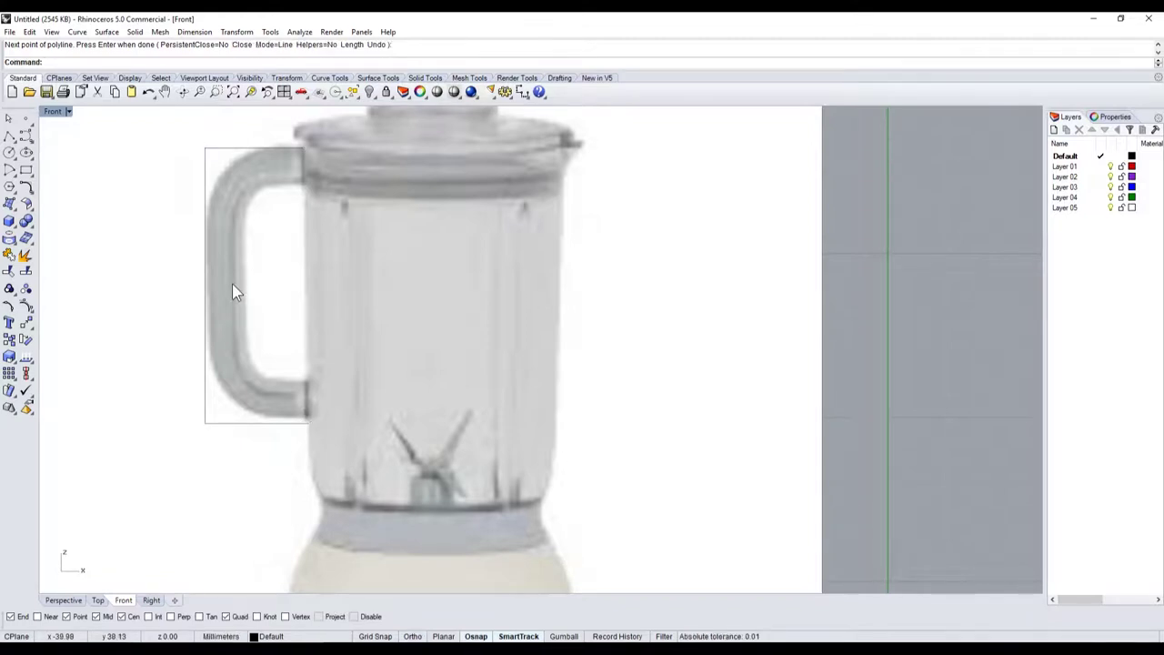
pyautogui.click(208, 271)
pyautogui.scroll(-5, 207, 271)
pyautogui.scroll(-5, 208, 272)
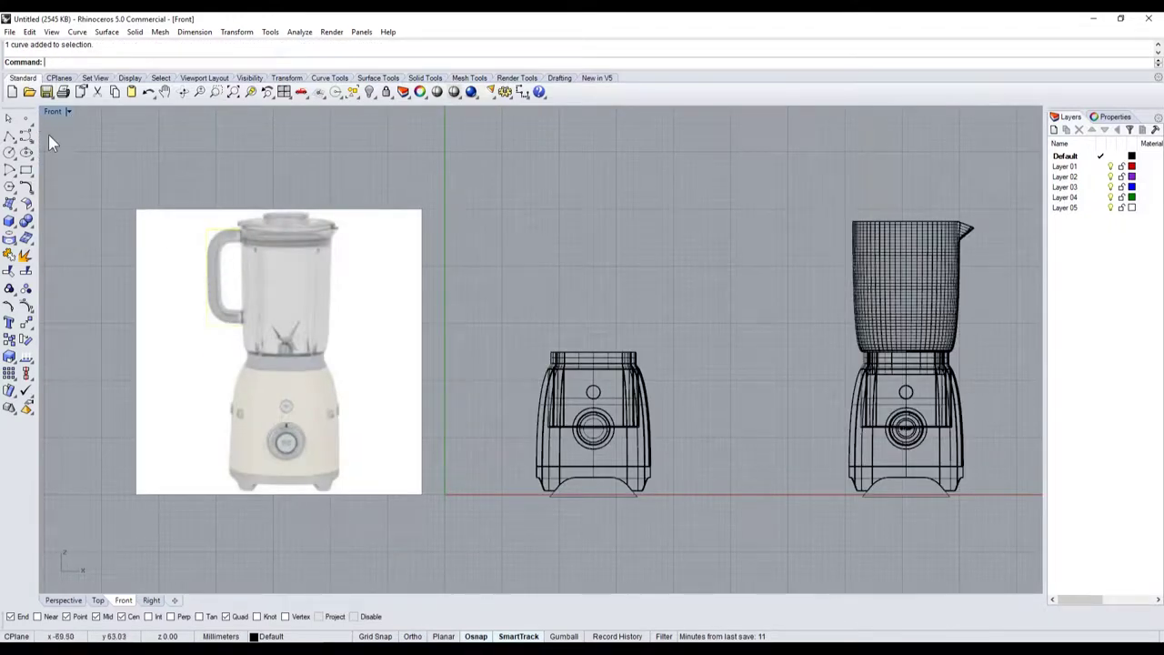
pyautogui.scroll(5, 137, 239)
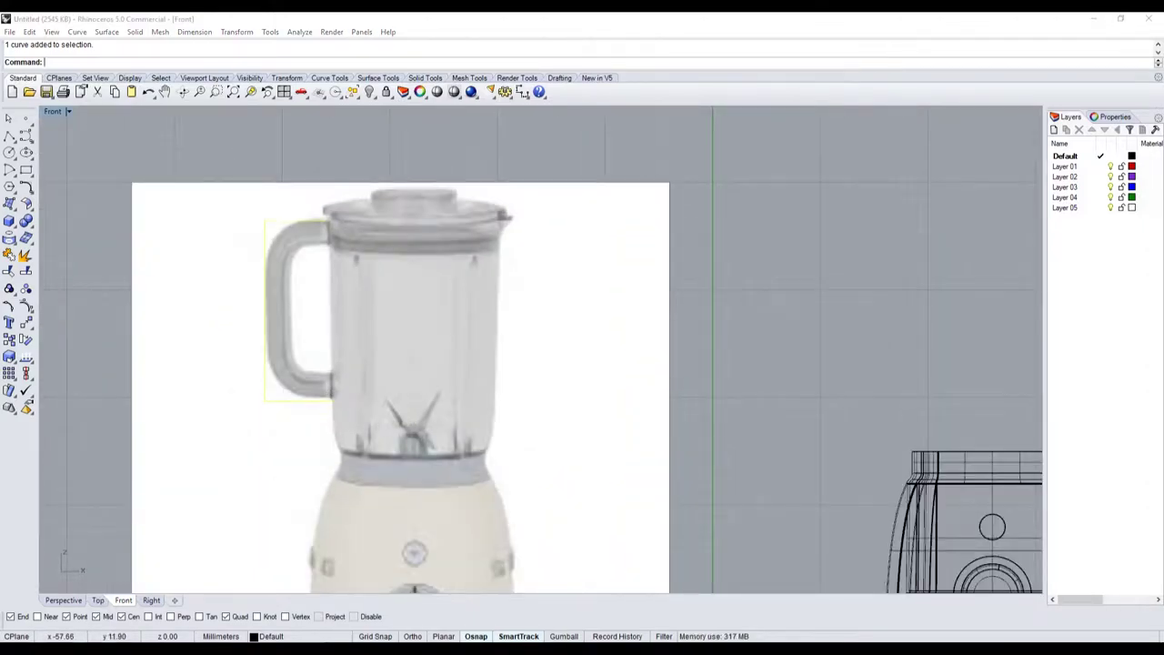
pyautogui.hotkey('alt', 'Tab')
pyautogui.scroll(2, 271, 114)
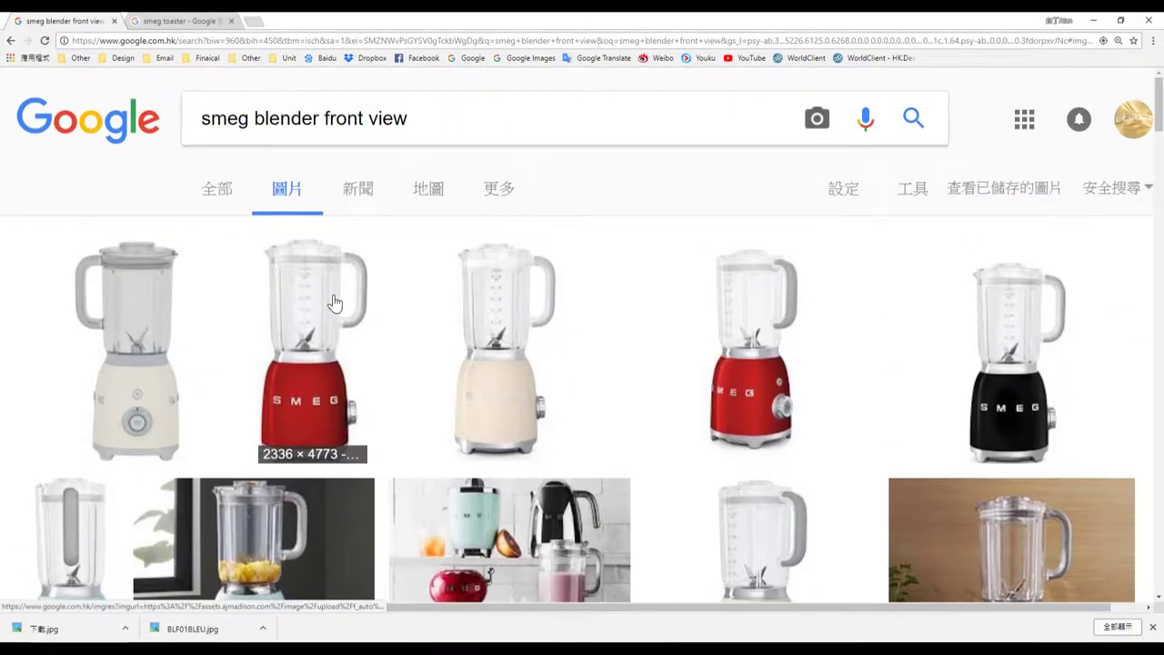
pyautogui.click(732, 509)
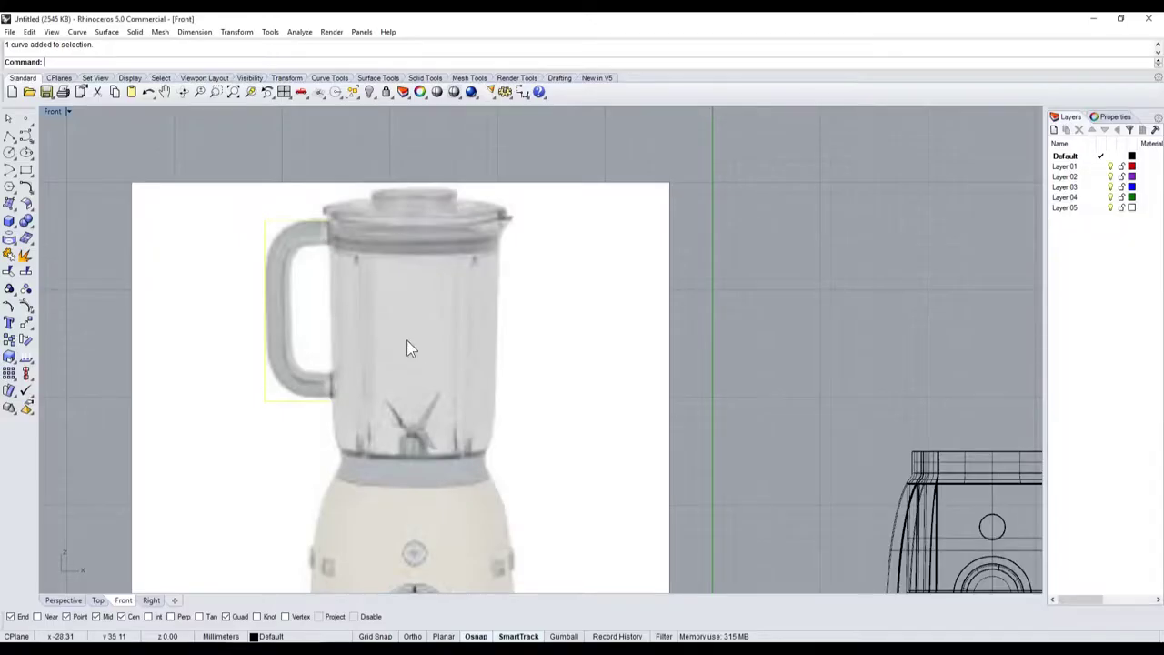
# Step: Try moving the handle outline beside the jug model, then undo the move
pyautogui.scroll(-5, 336, 296)
pyautogui.moveTo(299, 277); pyautogui.dragTo(680, 280)
pyautogui.scroll(3, 680, 278)
pyautogui.scroll(3, 674, 241)
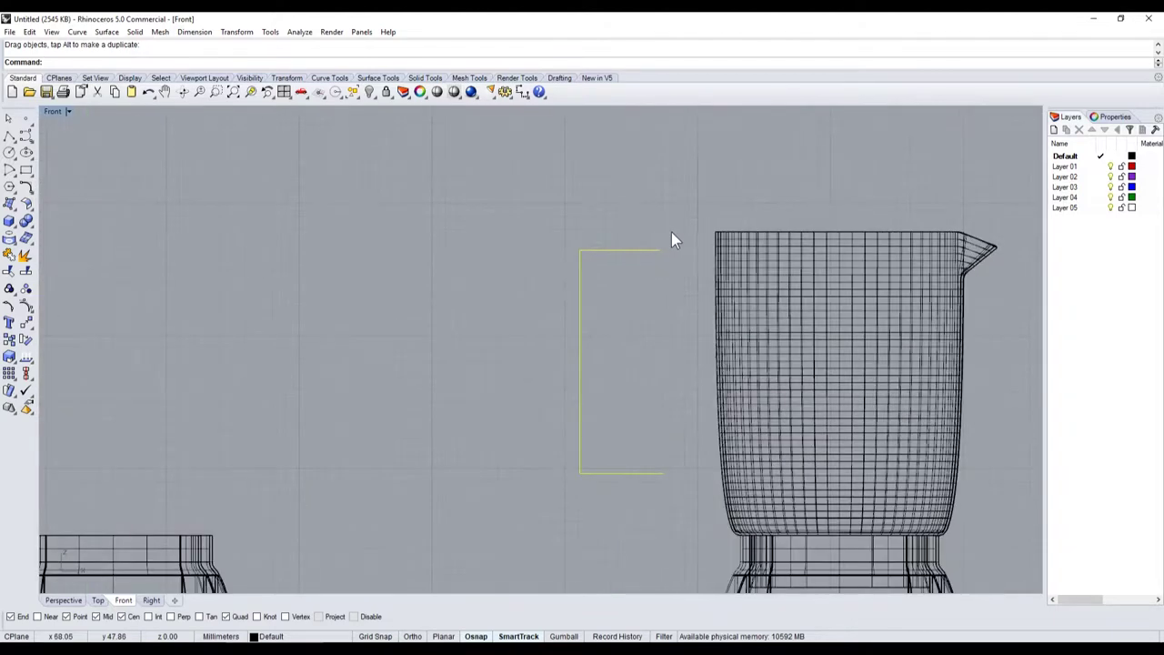
pyautogui.hotkey('ctrl', 'z')
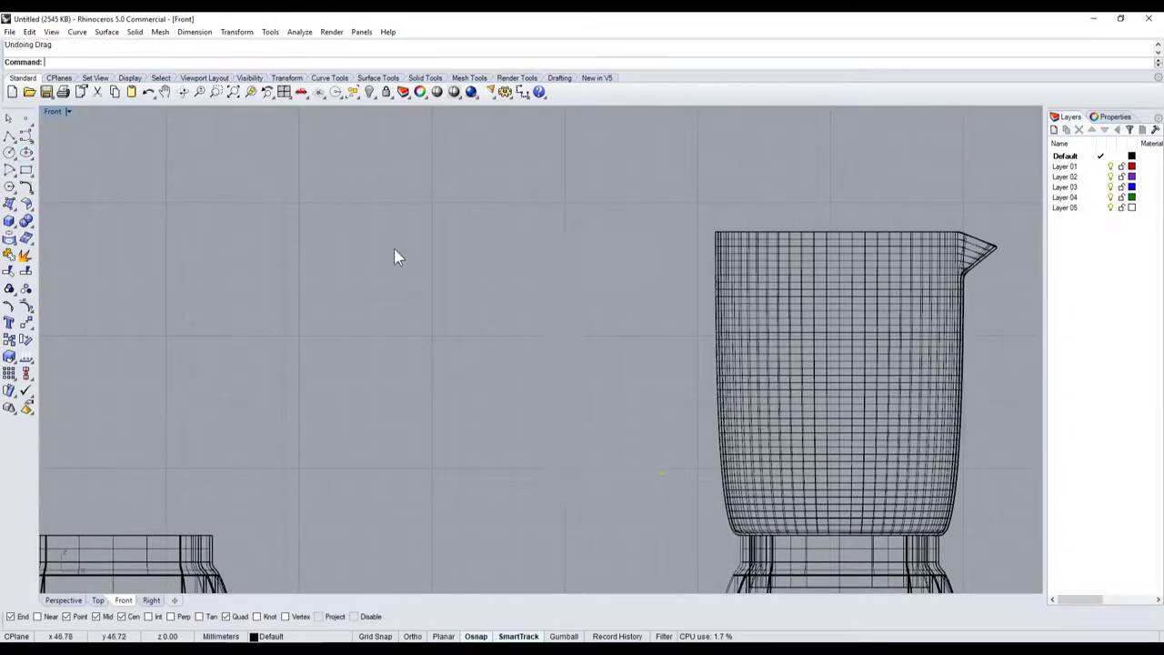
pyautogui.scroll(-5, 398, 255)
pyautogui.scroll(3, 408, 273)
pyautogui.scroll(3, 331, 260)
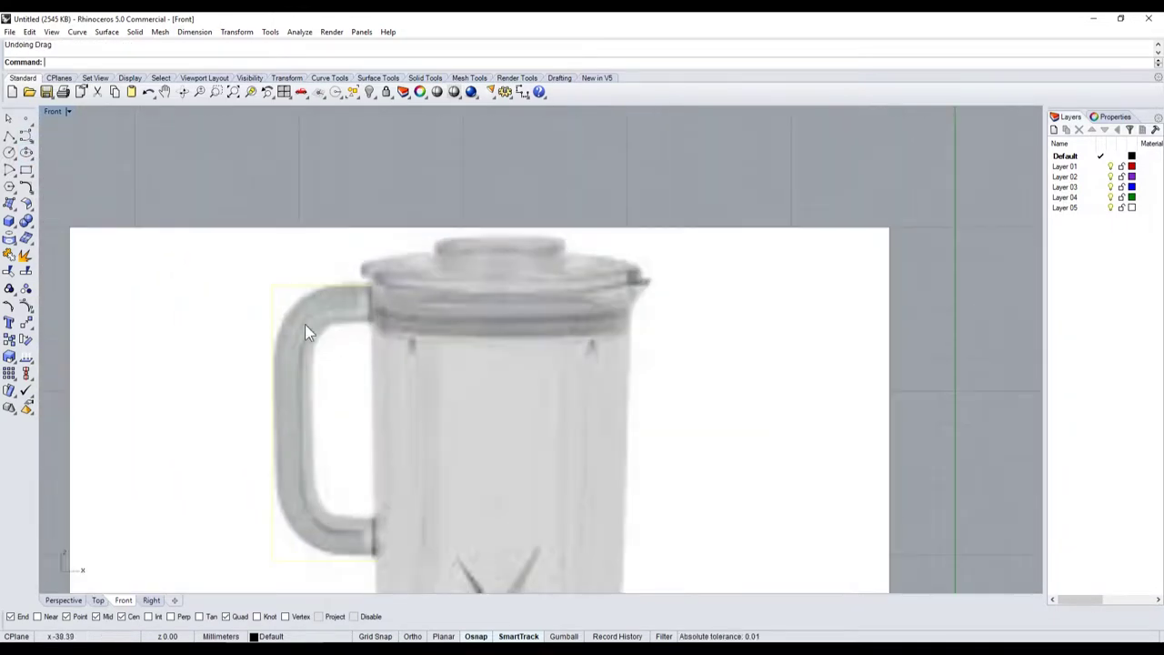
# Step: Fillet the two outline segments meeting at the handle's upper corner
pyautogui.click(25, 186)
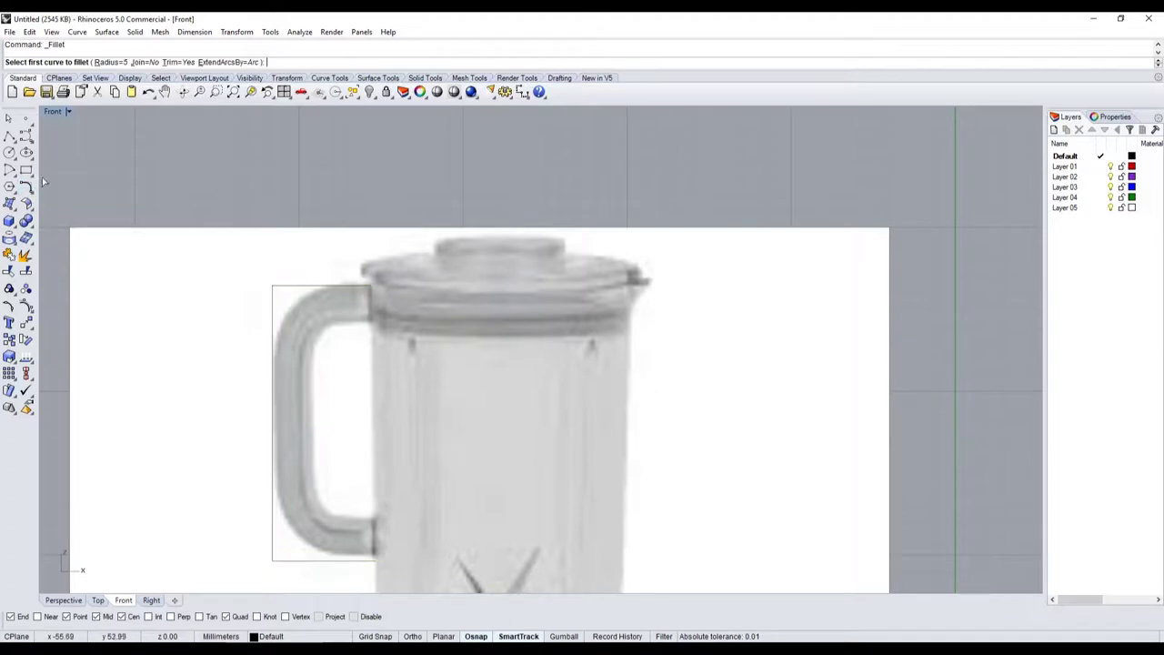
pyautogui.click(282, 284)
pyautogui.click(272, 311)
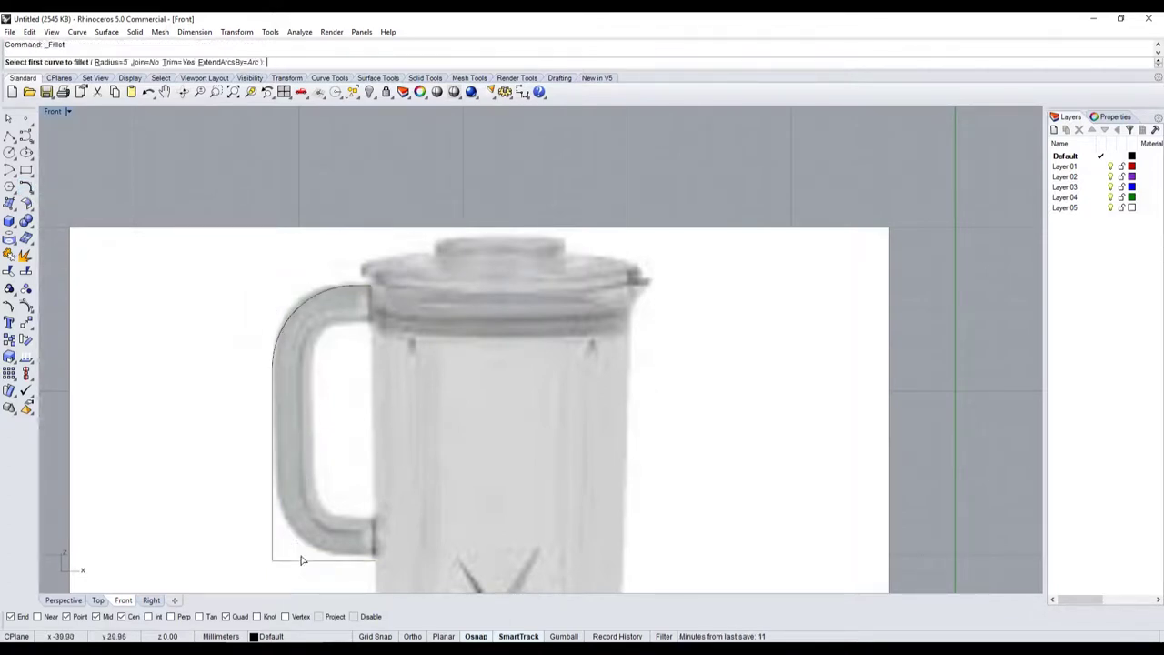
pyautogui.scroll(-5, 212, 458)
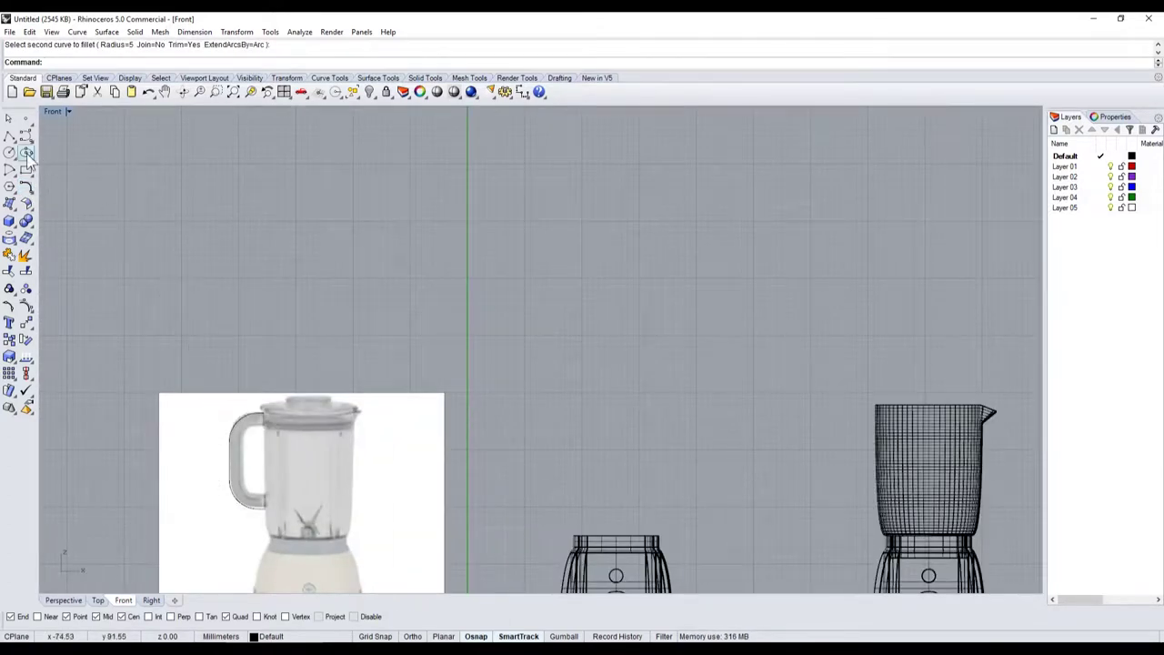
pyautogui.click(11, 121)
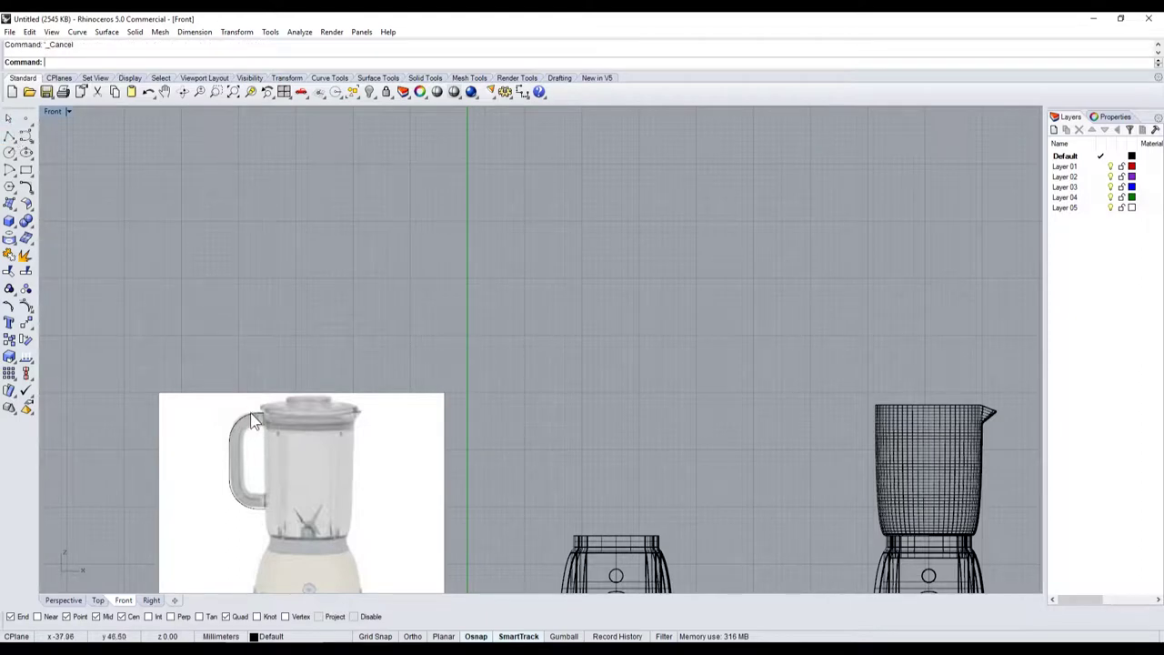
# Step: Move the handle curve beside the jug and shift its upper end onto the jug wall
pyautogui.moveTo(257, 414); pyautogui.dragTo(866, 414)
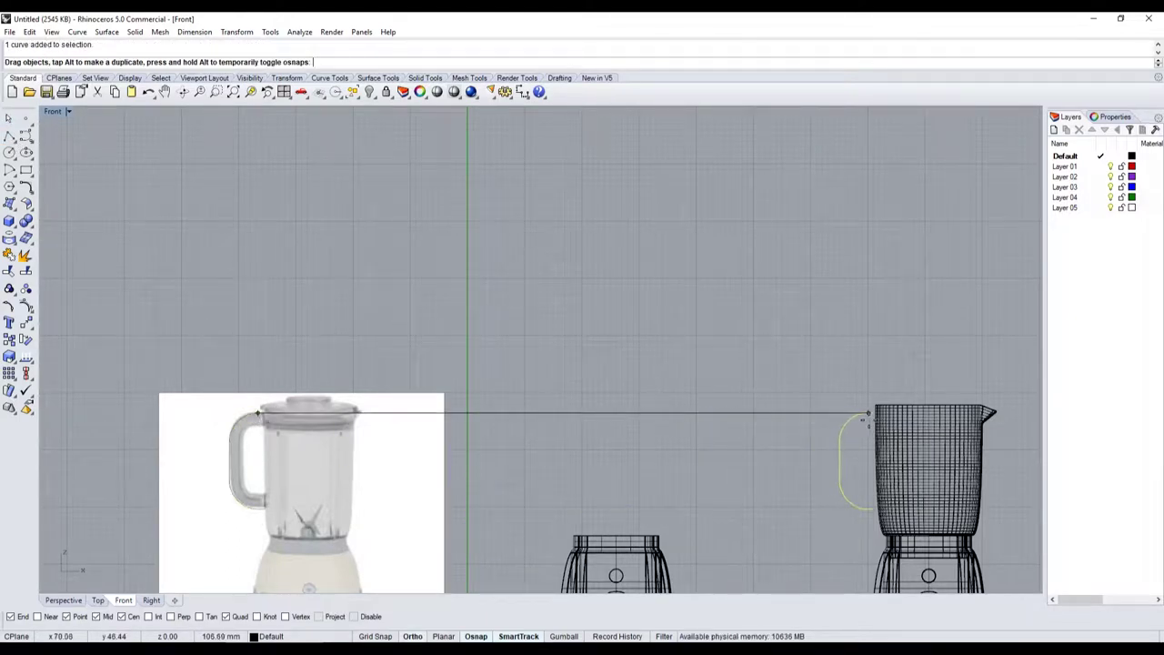
pyautogui.moveTo(866, 414); pyautogui.dragTo(866, 420)
pyautogui.scroll(8, 866, 421)
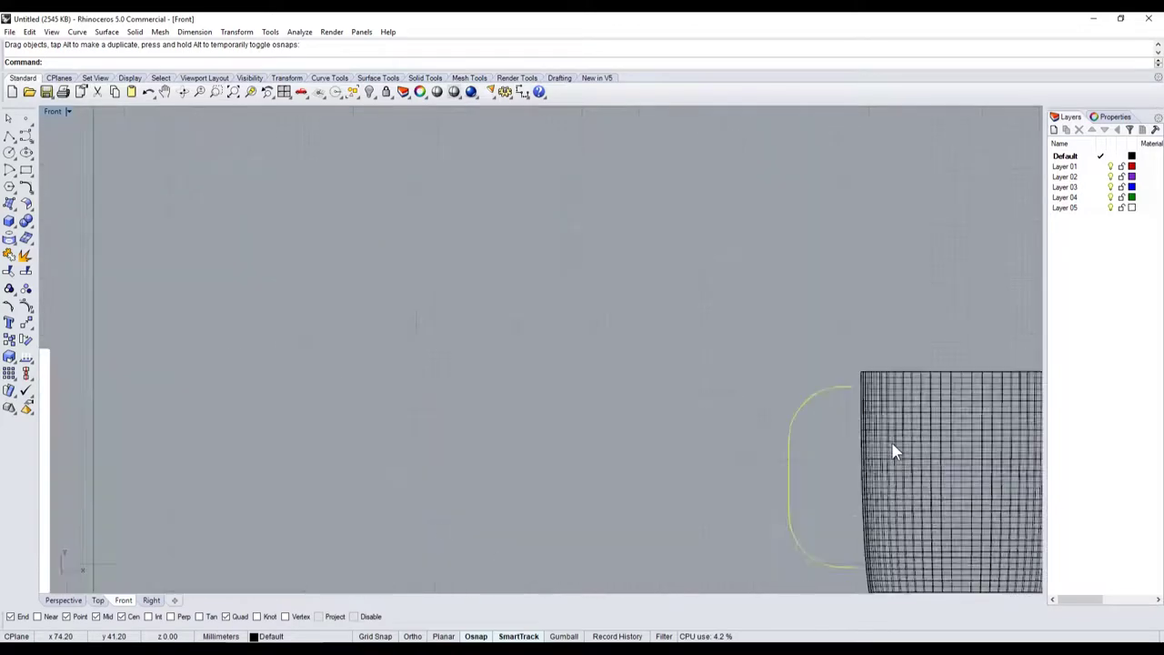
pyautogui.moveTo(803, 340); pyautogui.dragTo(834, 343)
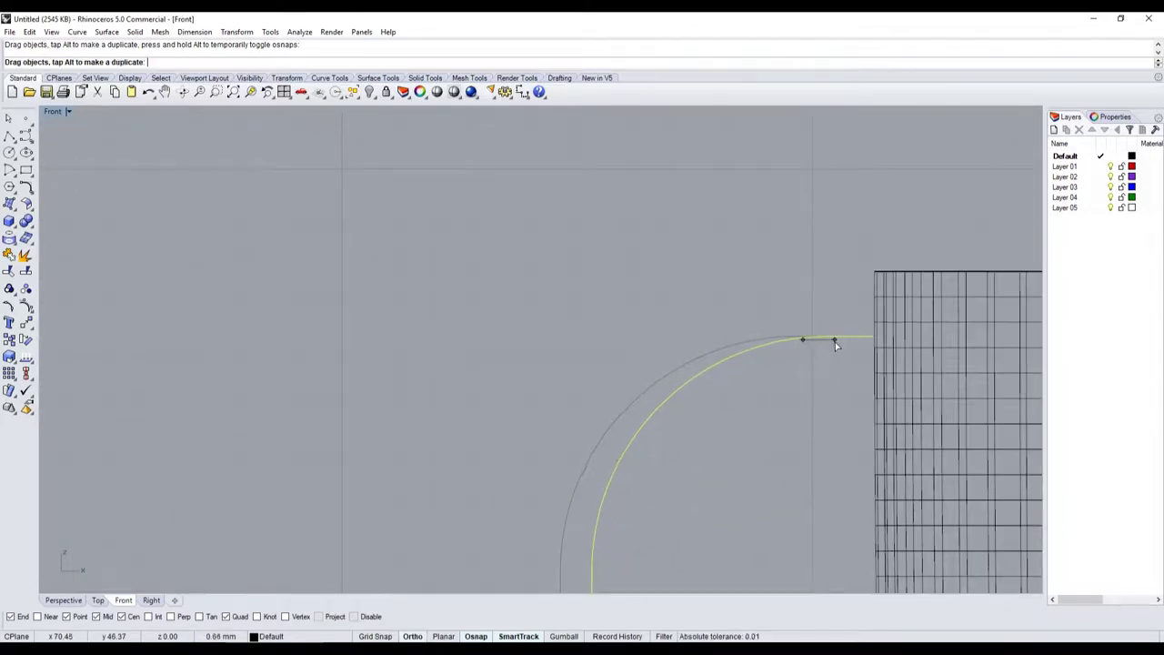
pyautogui.moveTo(834, 343); pyautogui.dragTo(835, 342)
pyautogui.scroll(-3, 793, 346)
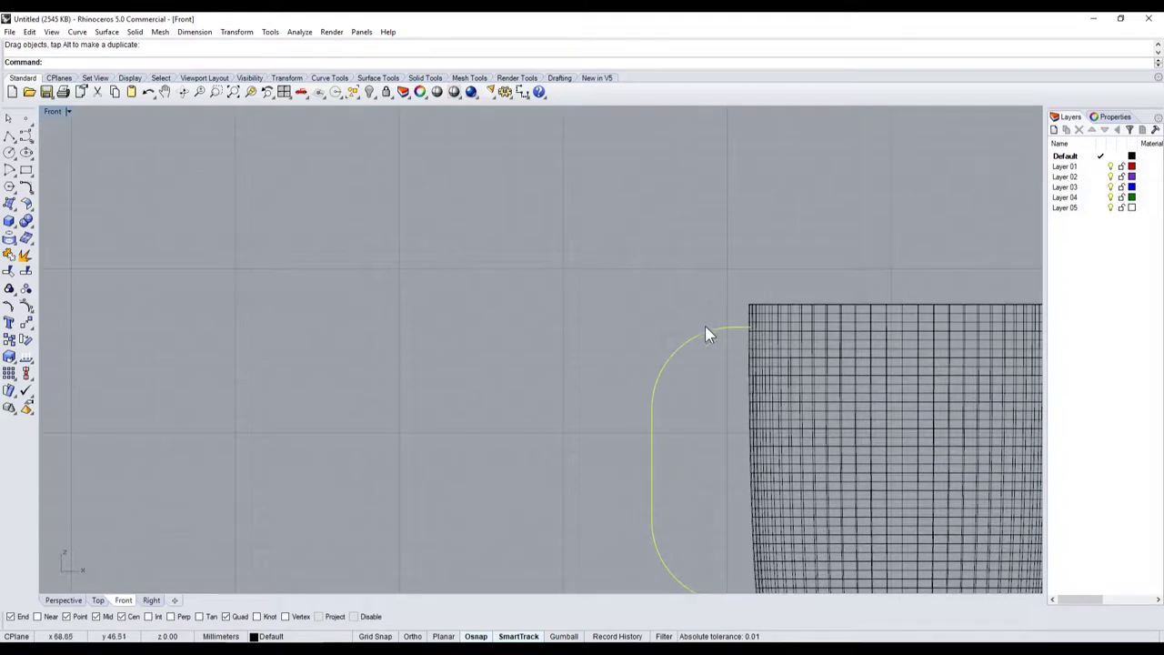
# Step: Begin a circle centred at the handle's top end, then switch to Rectangle and restore four views
pyautogui.click(18, 153)
pyautogui.scroll(2, 804, 331)
pyautogui.scroll(1, 812, 328)
pyautogui.scroll(-4, 816, 323)
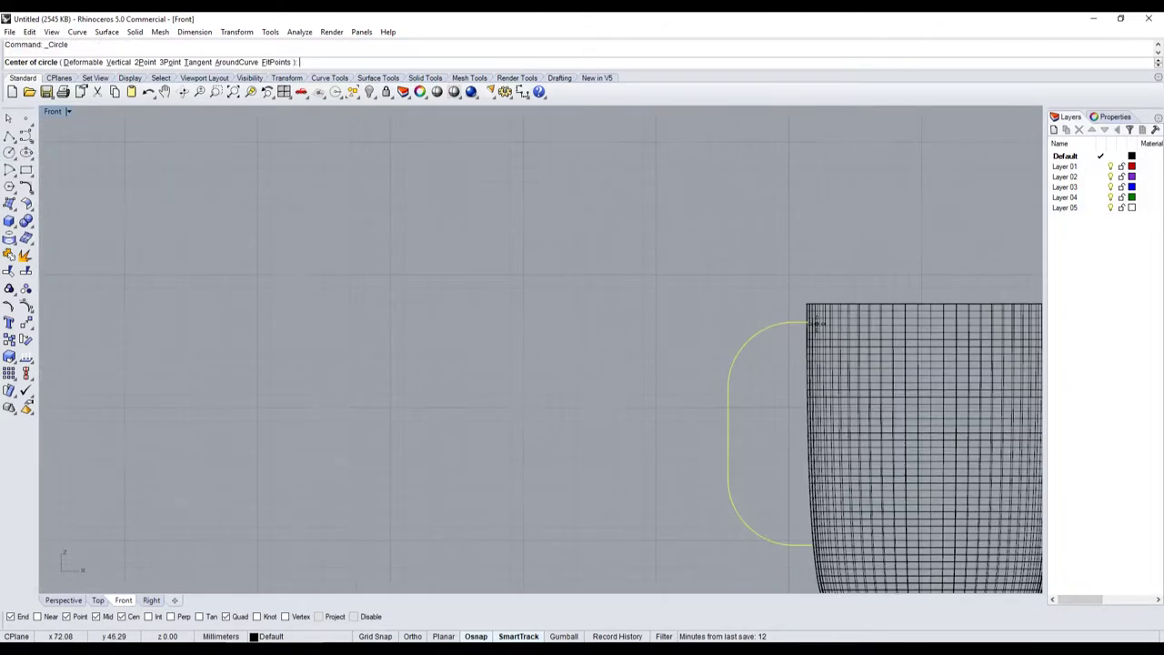
pyautogui.click(793, 316)
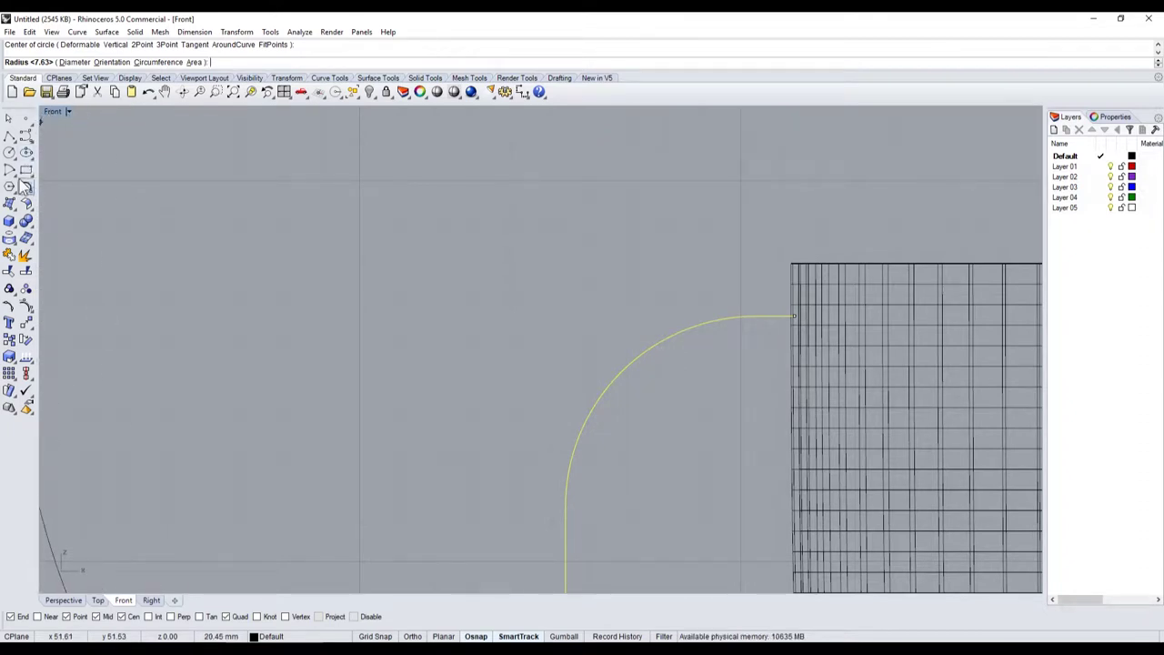
pyautogui.click(25, 170)
pyautogui.doubleClick(53, 112)
# Step: Draw a rectangle in the Right view starting at the handle curve's end
pyautogui.scroll(2, 428, 442)
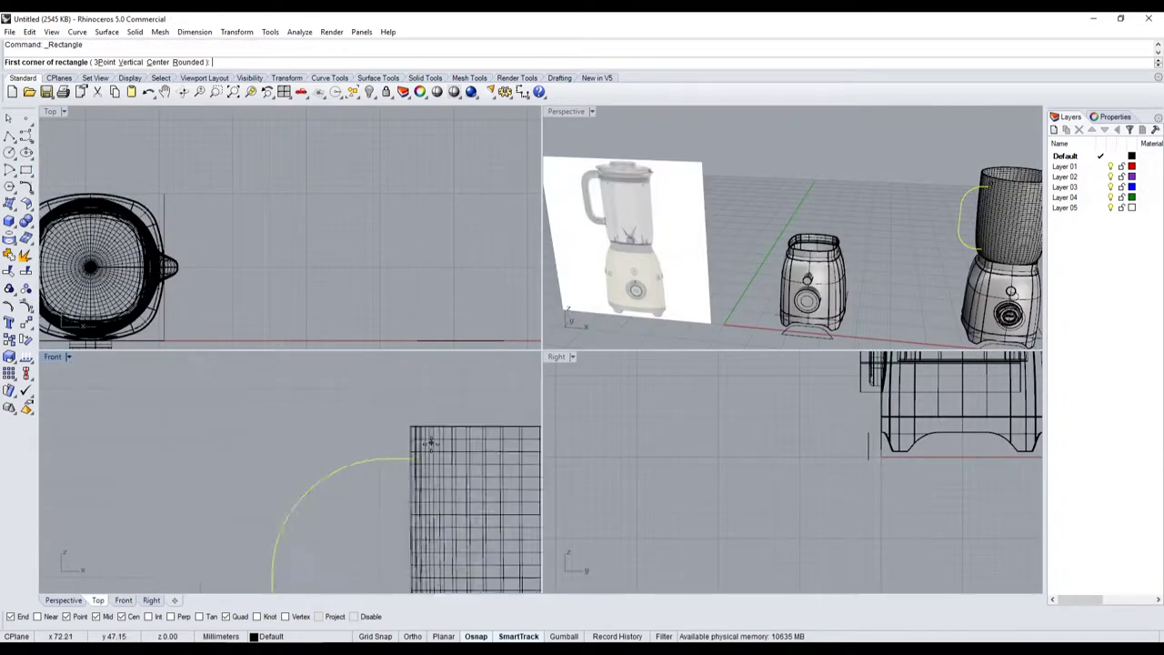
pyautogui.scroll(1, 419, 455)
pyautogui.click(399, 466)
pyautogui.scroll(-4, 322, 300)
pyautogui.scroll(-1, 291, 264)
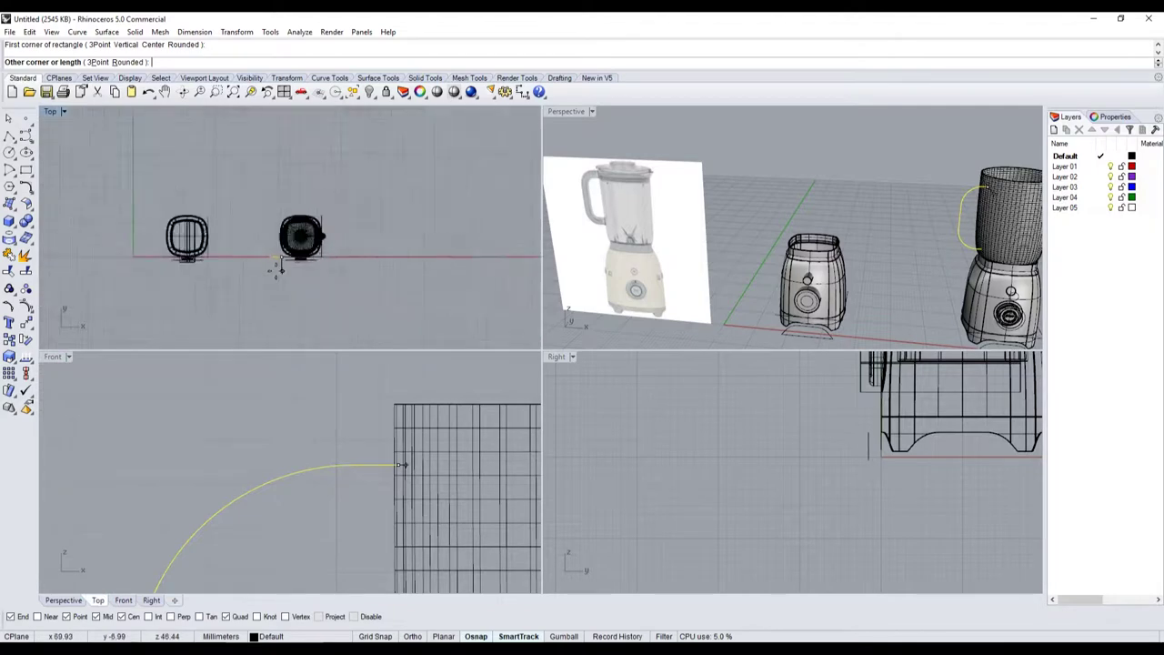
pyautogui.scroll(5, 312, 247)
pyautogui.scroll(-5, 686, 490)
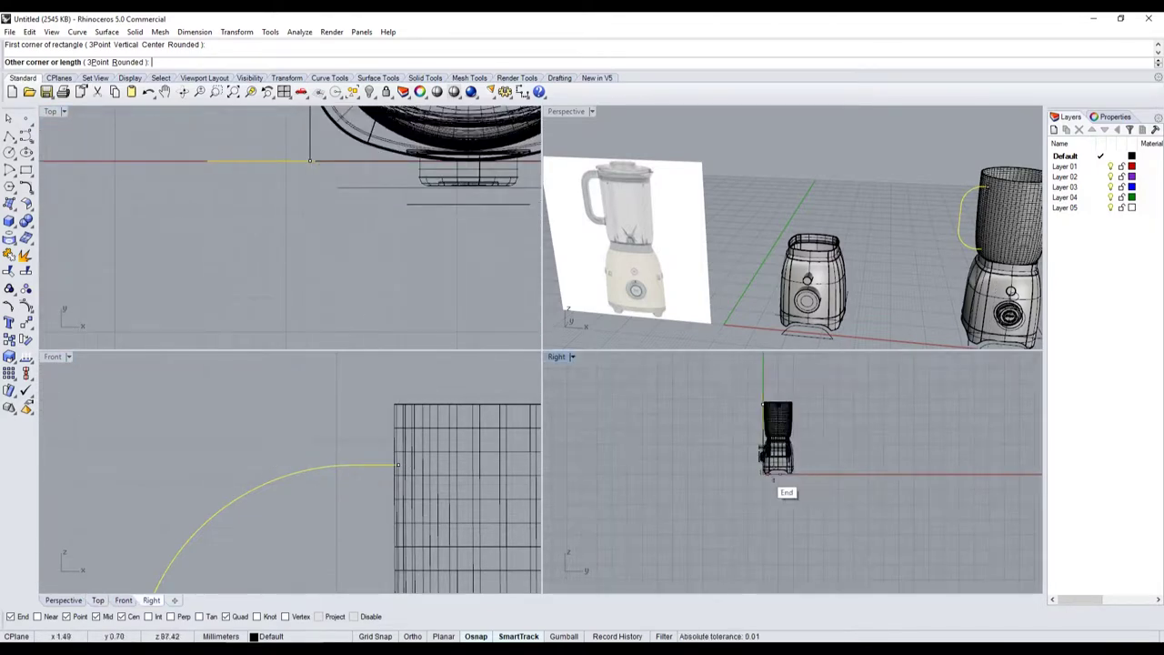
pyautogui.scroll(2, 773, 464)
pyautogui.scroll(3, 769, 450)
pyautogui.scroll(2, 769, 451)
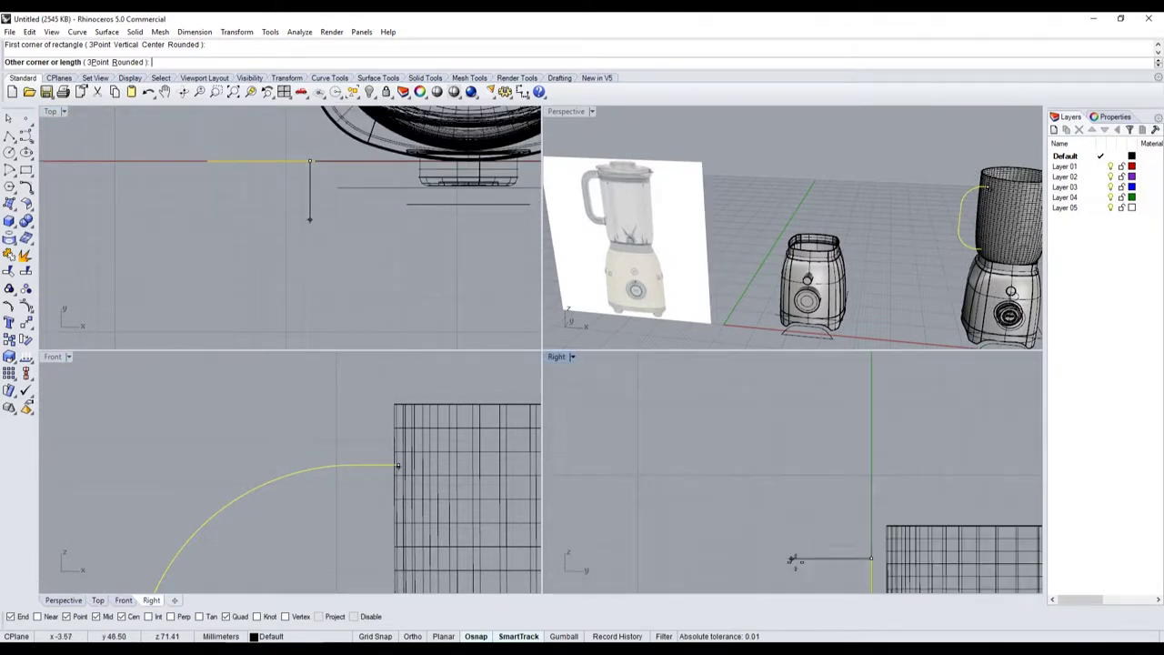
pyautogui.scroll(2, 778, 473)
pyautogui.click(789, 502)
pyautogui.moveTo(789, 502); pyautogui.dragTo(709, 465, button='right')
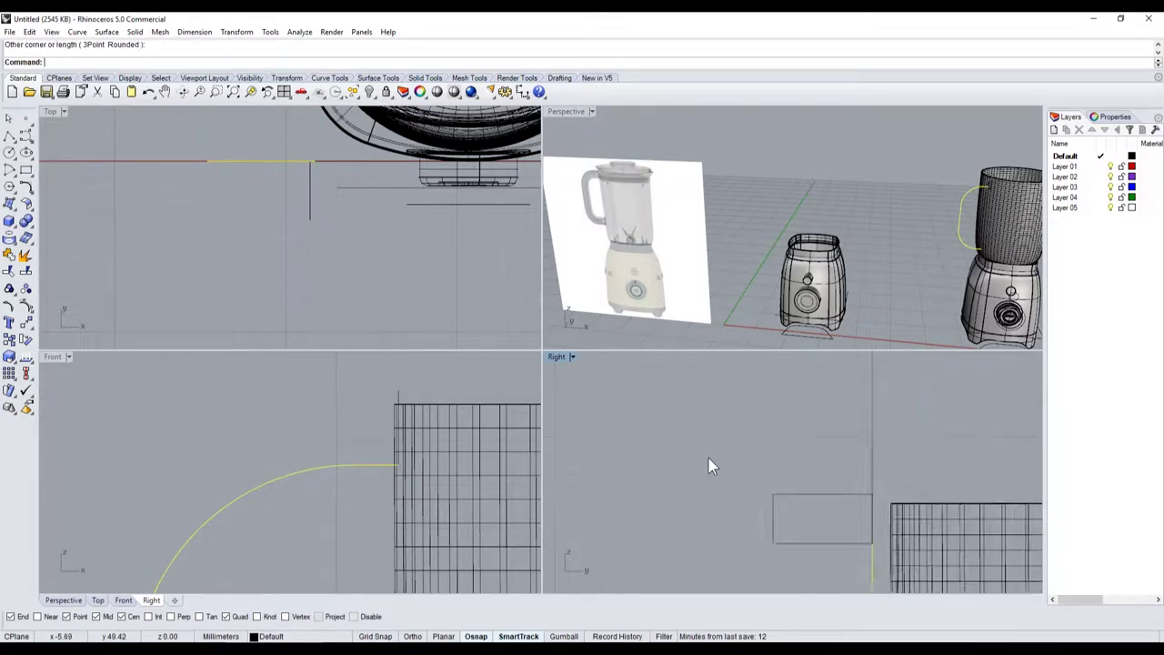
pyautogui.scroll(-1, 709, 465)
# Step: Fillet two rectangle corners at radius 0.2, then undo that attempt
pyautogui.click(26, 187)
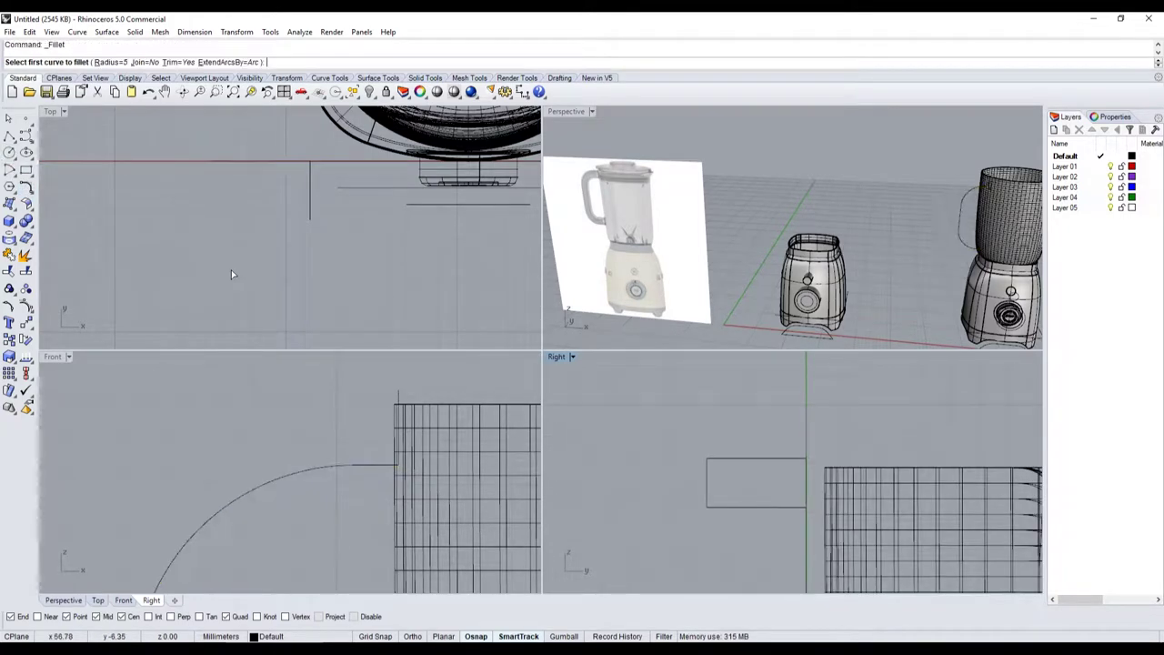
pyautogui.write('0.2')
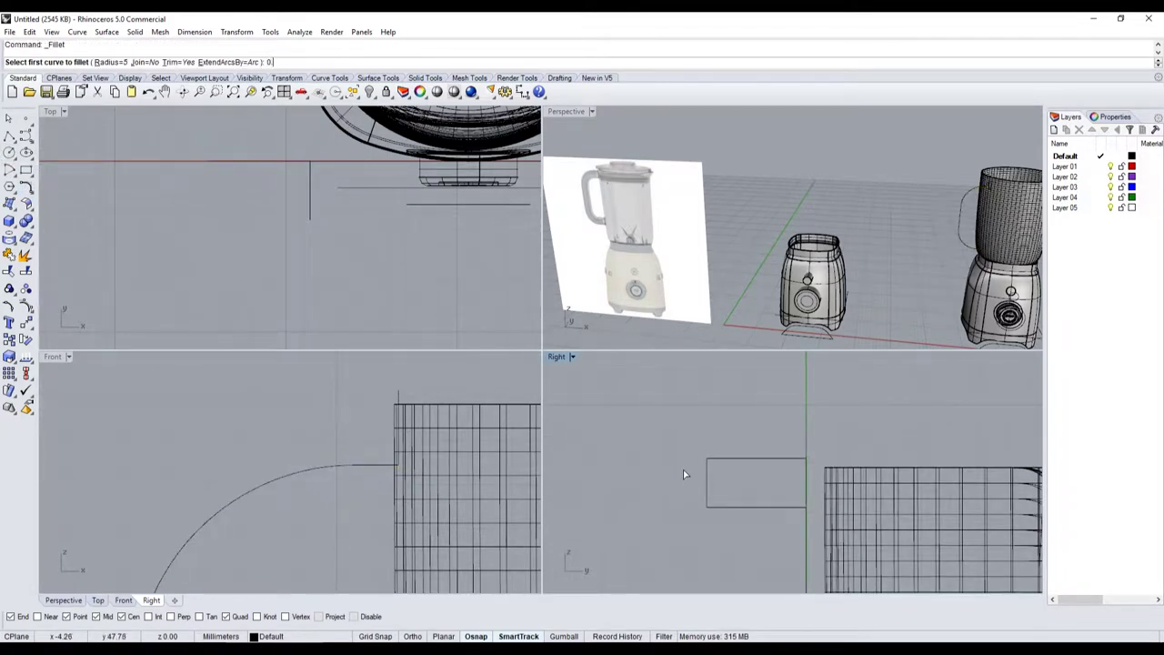
pyautogui.press('Return')
pyautogui.click(768, 458)
pyautogui.click(706, 471)
pyautogui.scroll(2, 714, 498)
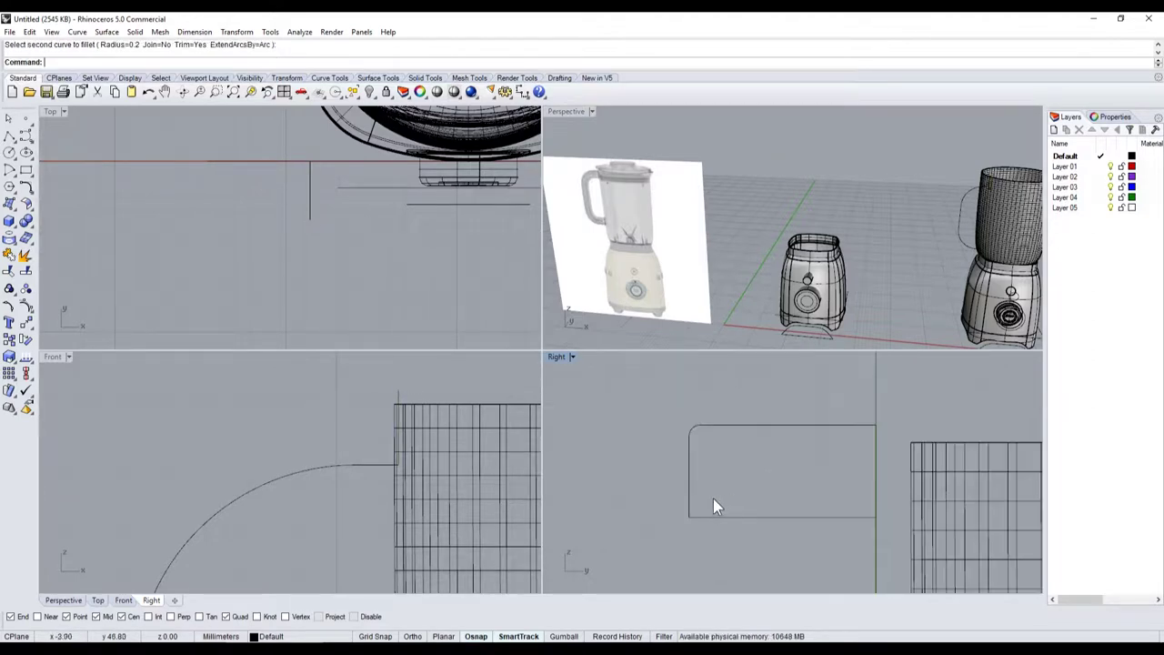
pyautogui.press('Return')
pyautogui.click(715, 516)
pyautogui.click(715, 506)
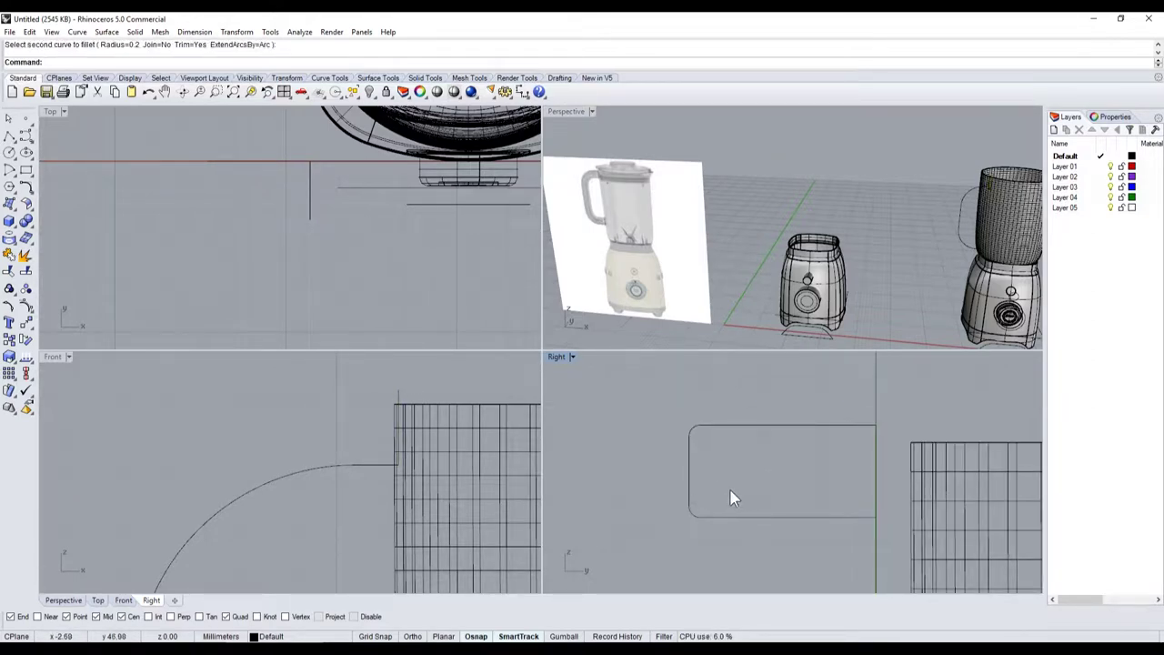
pyautogui.hotkey('ctrl', 'z')
# Step: Fillet all four rectangle corners at radius 0.5
pyautogui.press('Return')
pyautogui.write('0.5')
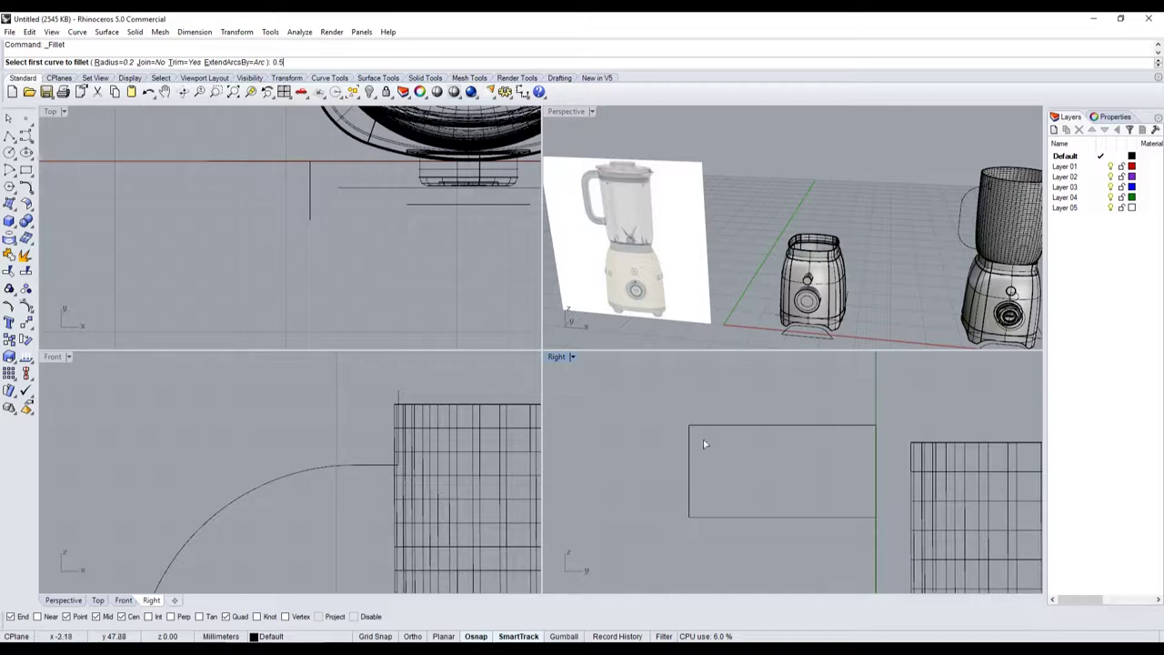
pyautogui.press('Return')
pyautogui.click(713, 424)
pyautogui.click(693, 467)
pyautogui.press('Return')
pyautogui.click(692, 467)
pyautogui.click(712, 516)
pyautogui.press('Return')
pyautogui.click(754, 517)
pyautogui.click(876, 497)
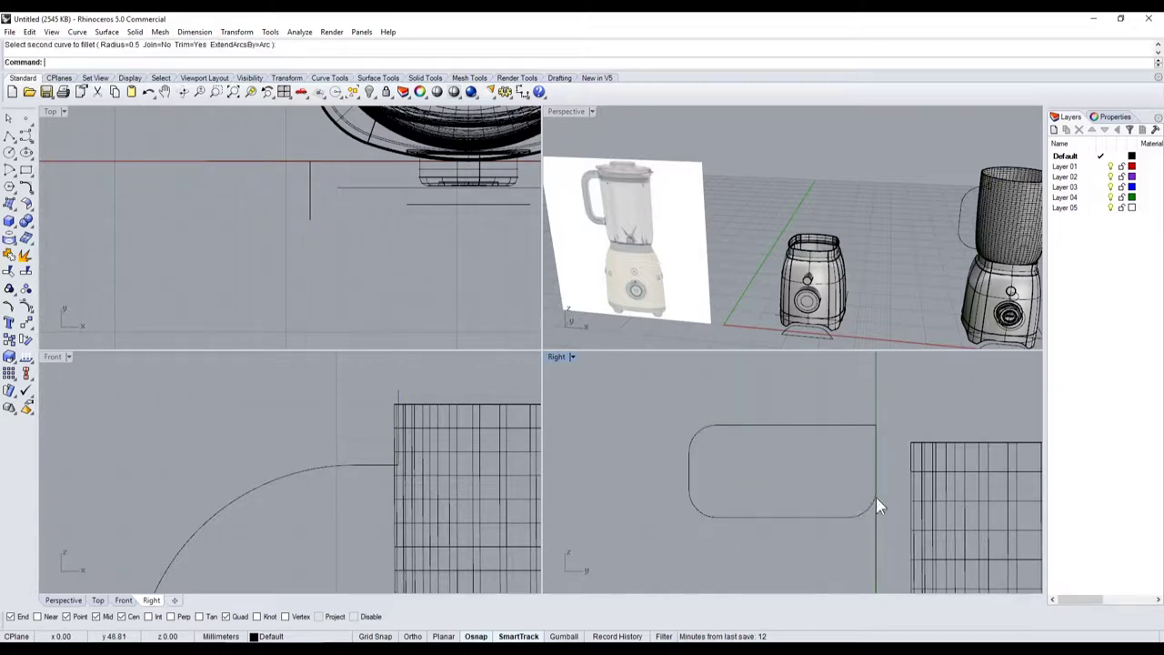
pyautogui.press('Return')
pyautogui.click(876, 460)
pyautogui.click(854, 425)
# Step: Move the rounded rectangle from its top midpoint onto the handle curve's end
pyautogui.scroll(-1, 772, 304)
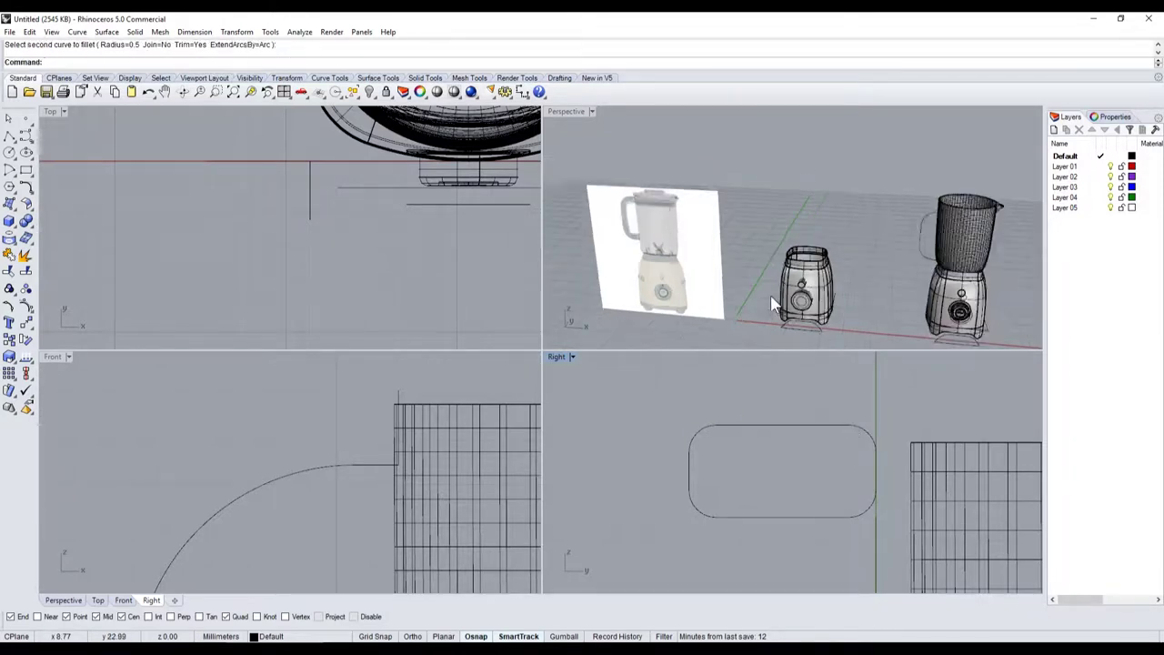
pyautogui.scroll(-1, 771, 304)
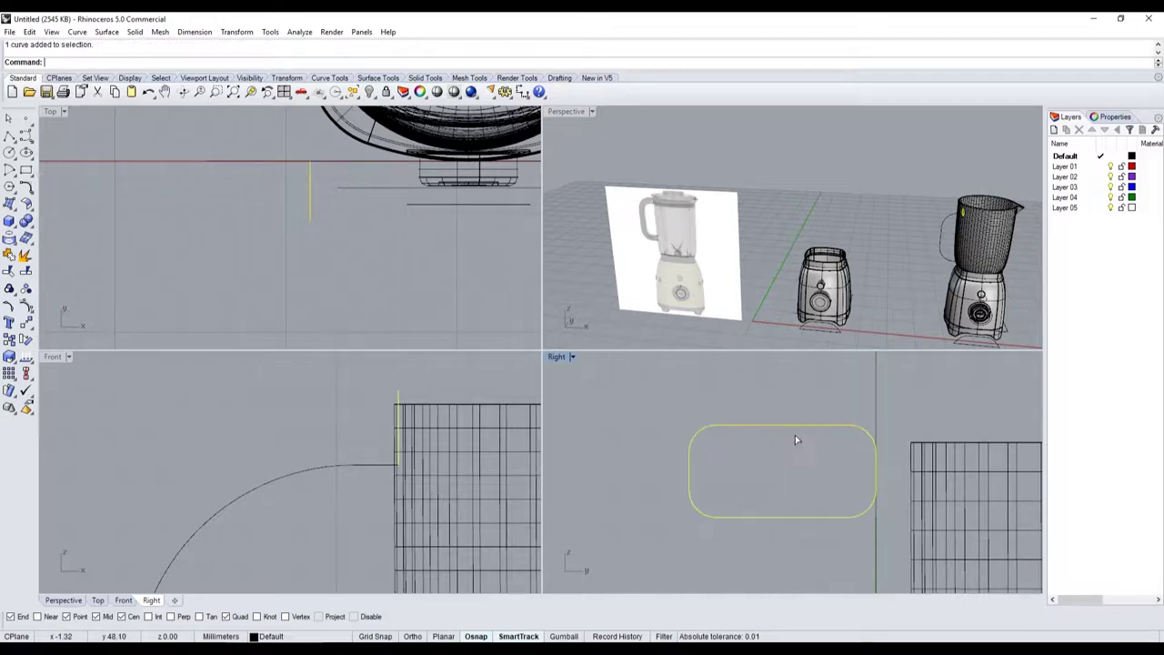
pyautogui.moveTo(807, 428); pyautogui.dragTo(771, 483)
pyautogui.scroll(3, 965, 232)
pyautogui.scroll(2, 804, 242)
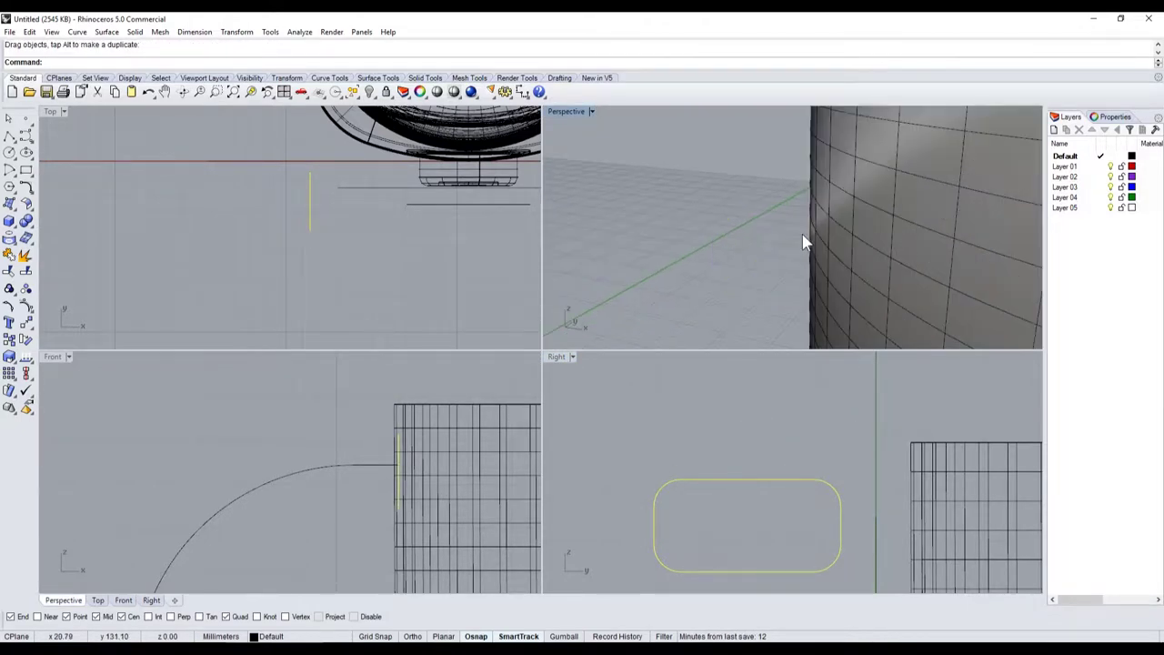
pyautogui.scroll(-3, 798, 242)
pyautogui.scroll(2, 791, 244)
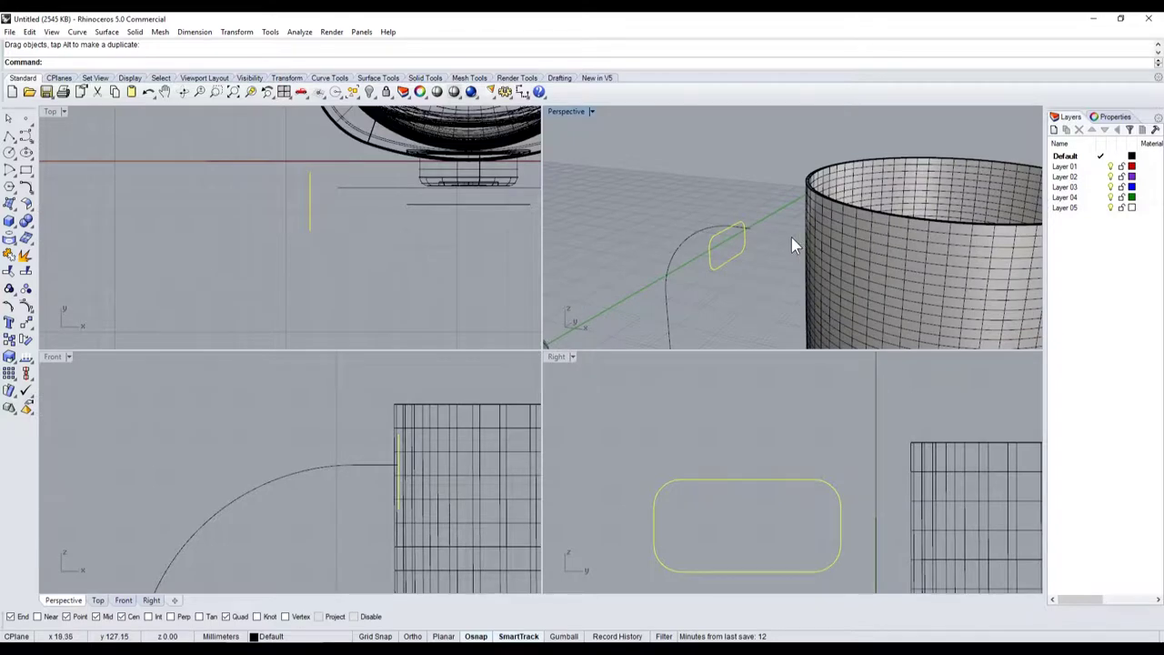
pyautogui.click(24, 326)
pyautogui.scroll(-1, 740, 252)
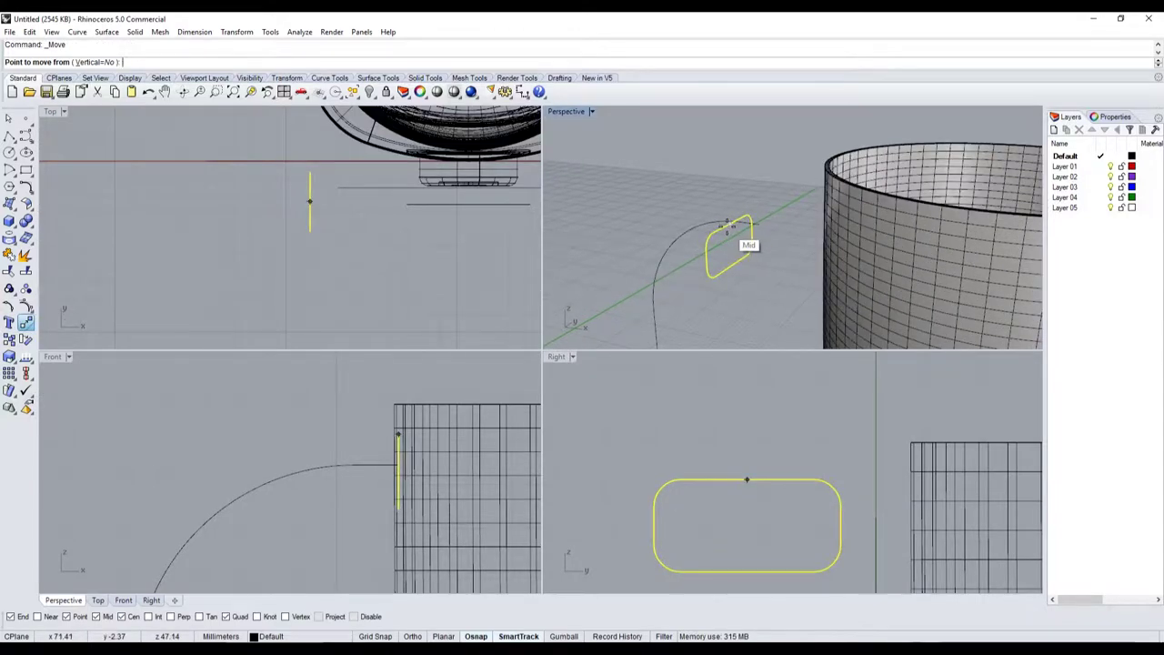
pyautogui.click(728, 224)
pyautogui.click(757, 221)
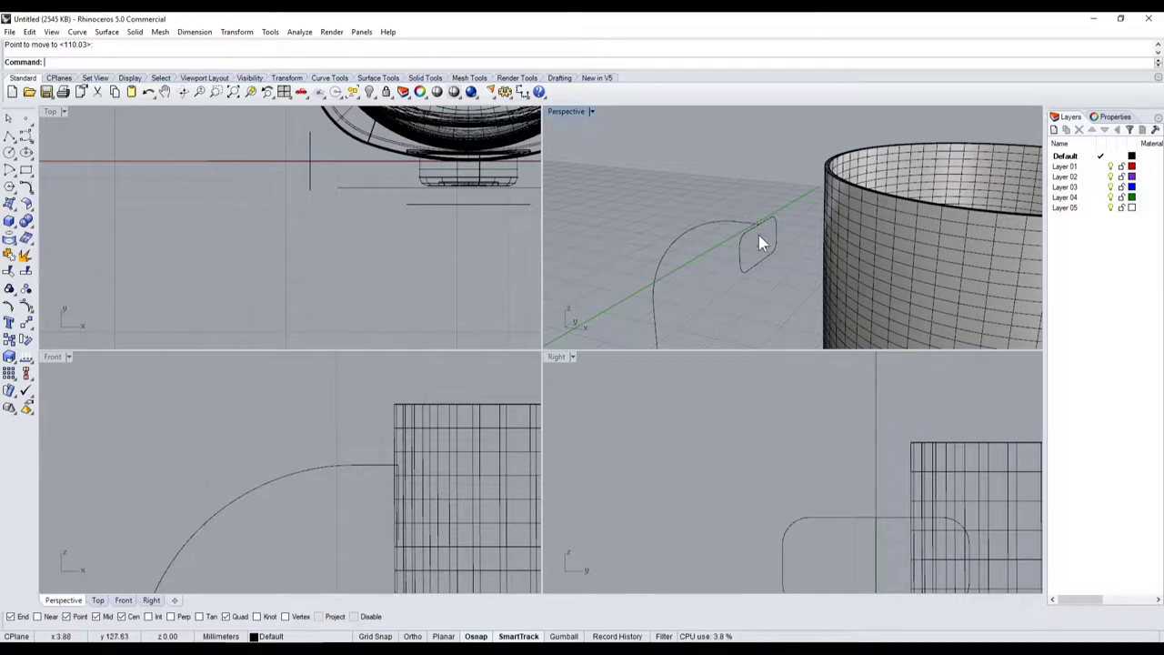
# Step: Select the handle curve and rectangle, then orbit the Perspective view around the jug
pyautogui.moveTo(780, 274); pyautogui.dragTo(738, 205)
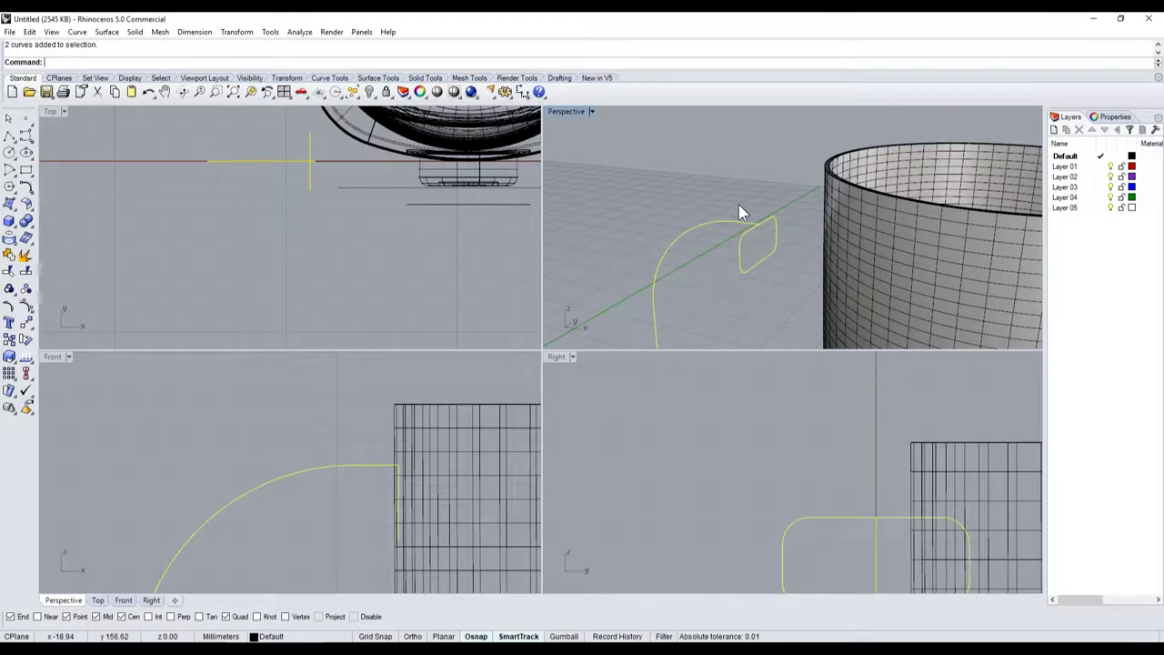
pyautogui.moveTo(690, 169); pyautogui.dragTo(708, 223, button='right')
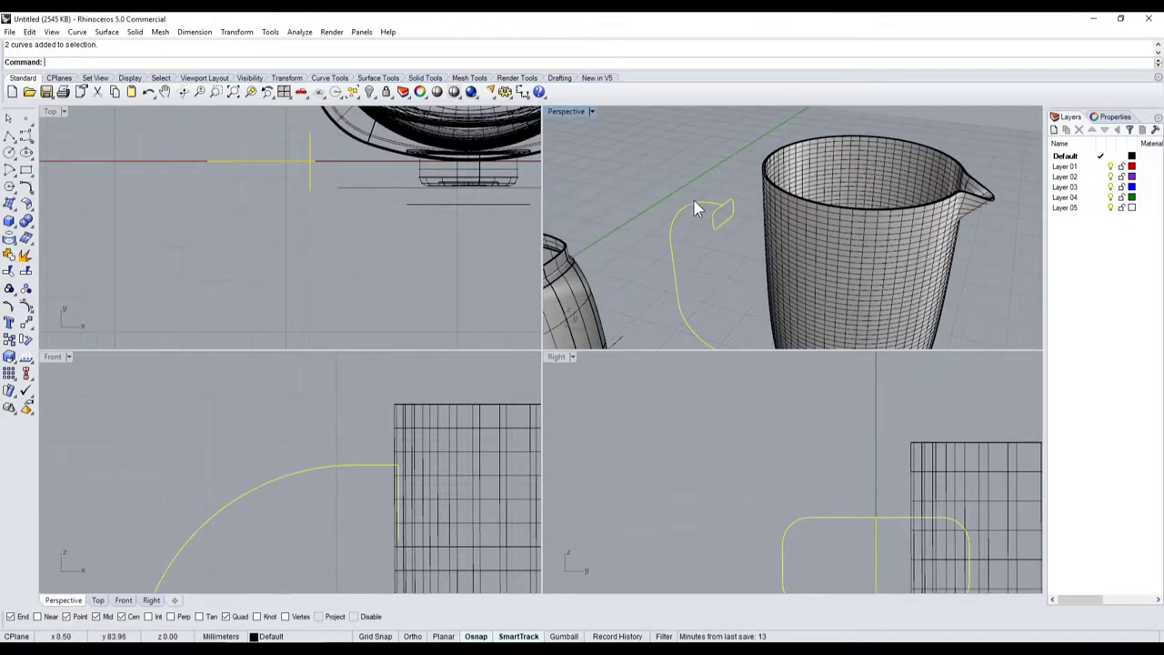
pyautogui.scroll(-3, 709, 224)
pyautogui.scroll(2, 709, 224)
pyautogui.click(703, 241)
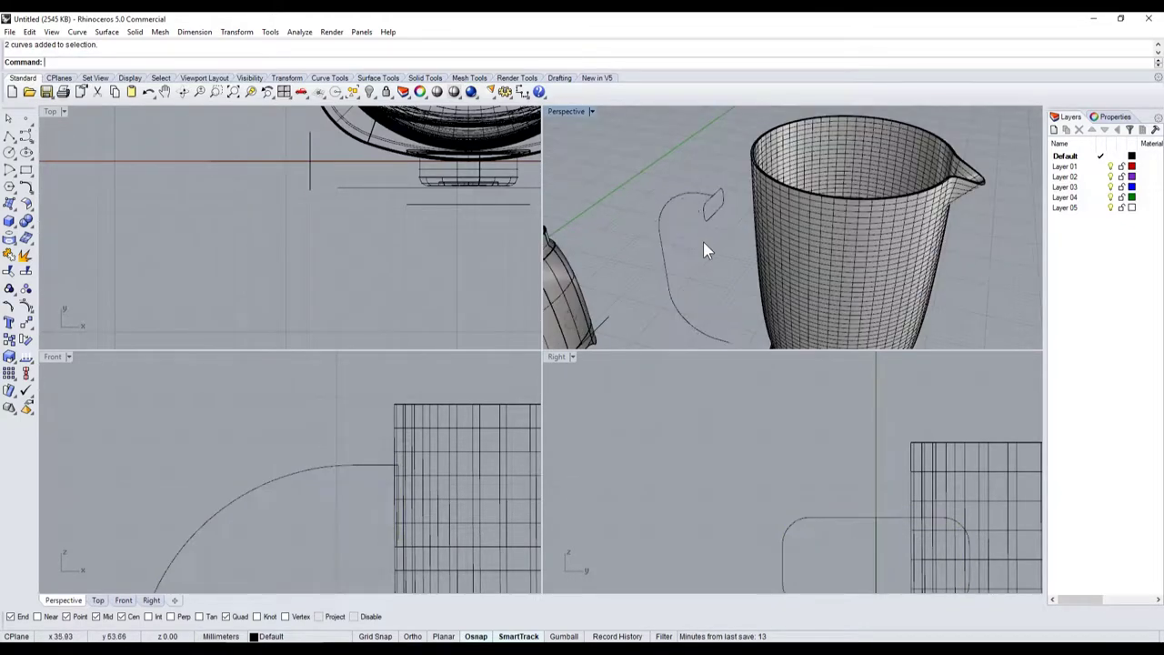
# Step: Sweep1 the rounded rectangle profile along the handle curve
pyautogui.click(682, 191)
pyautogui.click(14, 211)
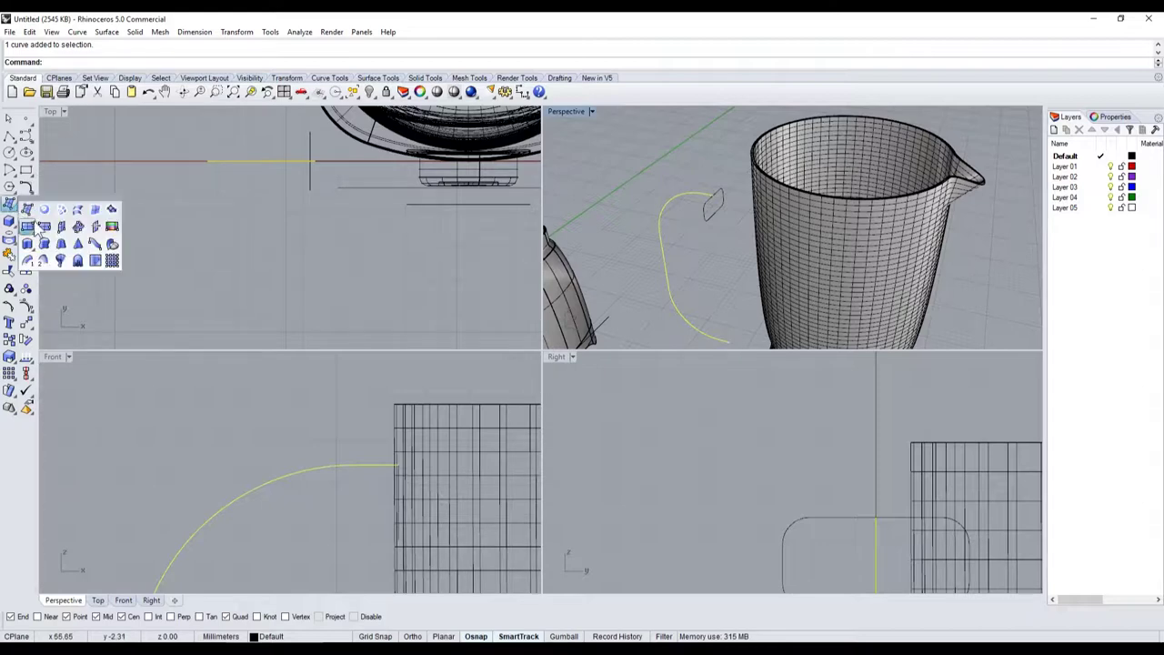
pyautogui.click(28, 260)
pyautogui.click(702, 222)
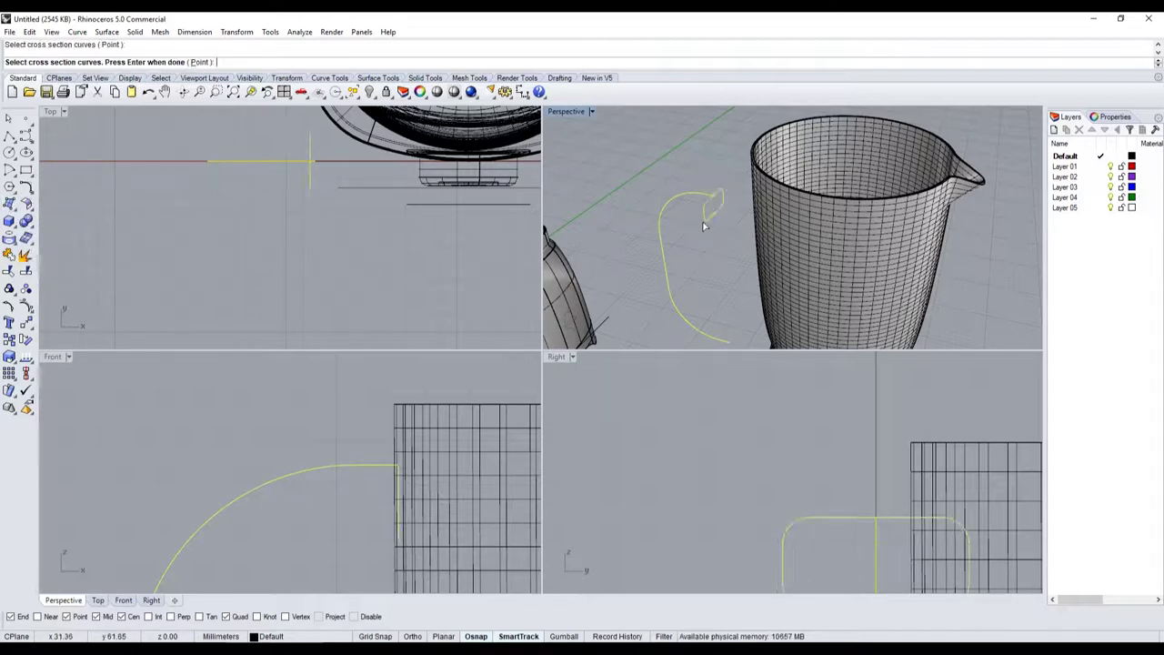
pyautogui.press('Return')
pyautogui.press('Return')
pyautogui.press('Return')
# Step: Shade the Perspective view, compare with the reference photo, then delete the swept handle
pyautogui.moveTo(699, 244)
pyautogui.mouseDown(button='right')
pyautogui.moveTo(744, 207)
pyautogui.moveTo(867, 215)
pyautogui.moveTo(646, 219)
pyautogui.mouseUp(button='right')
pyautogui.click(436, 93)
pyautogui.moveTo(729, 167)
pyautogui.mouseDown(button='right')
pyautogui.moveTo(802, 214)
pyautogui.moveTo(764, 273)
pyautogui.mouseUp(button='right')
pyautogui.hotkey('alt', 'Tab')
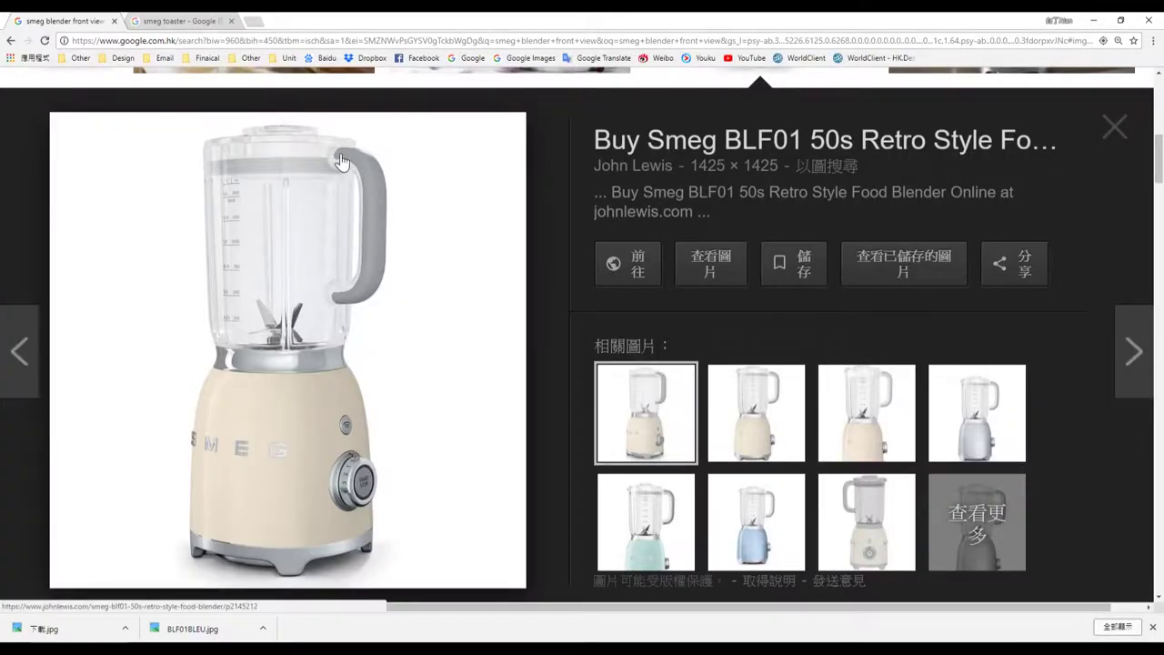
pyautogui.hotkey('alt', 'Tab')
pyautogui.hotkey('alt', 'Tab')
pyautogui.hotkey('alt', 'Tab')
pyautogui.scroll(3, 708, 396)
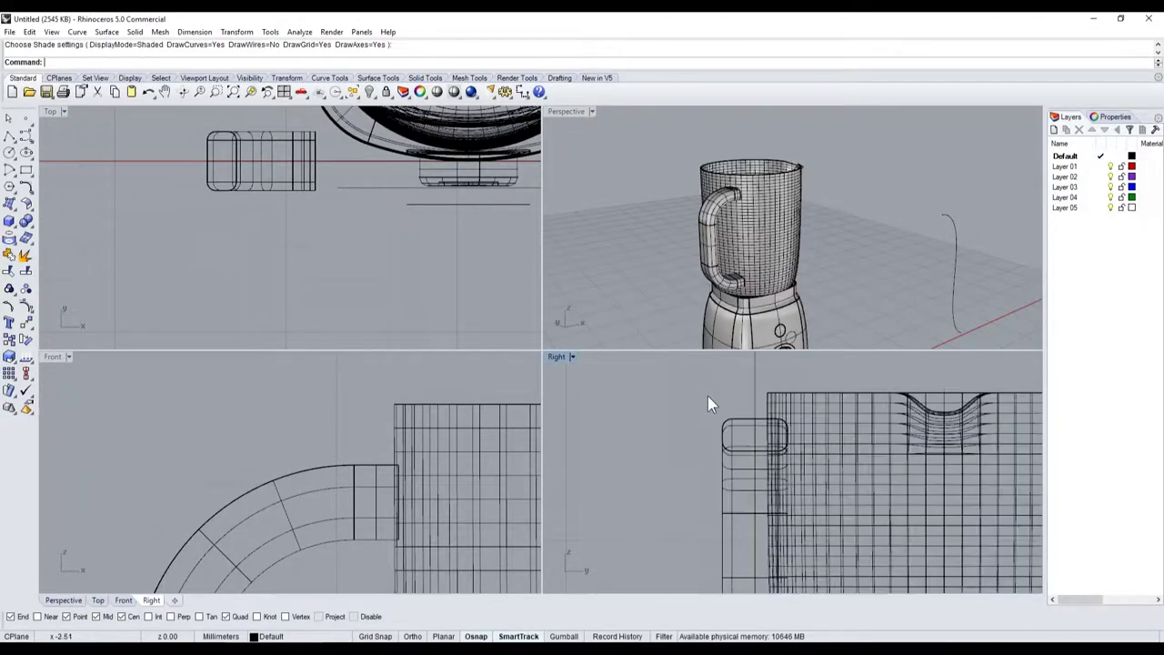
pyautogui.click(728, 423)
pyautogui.press('Delete')
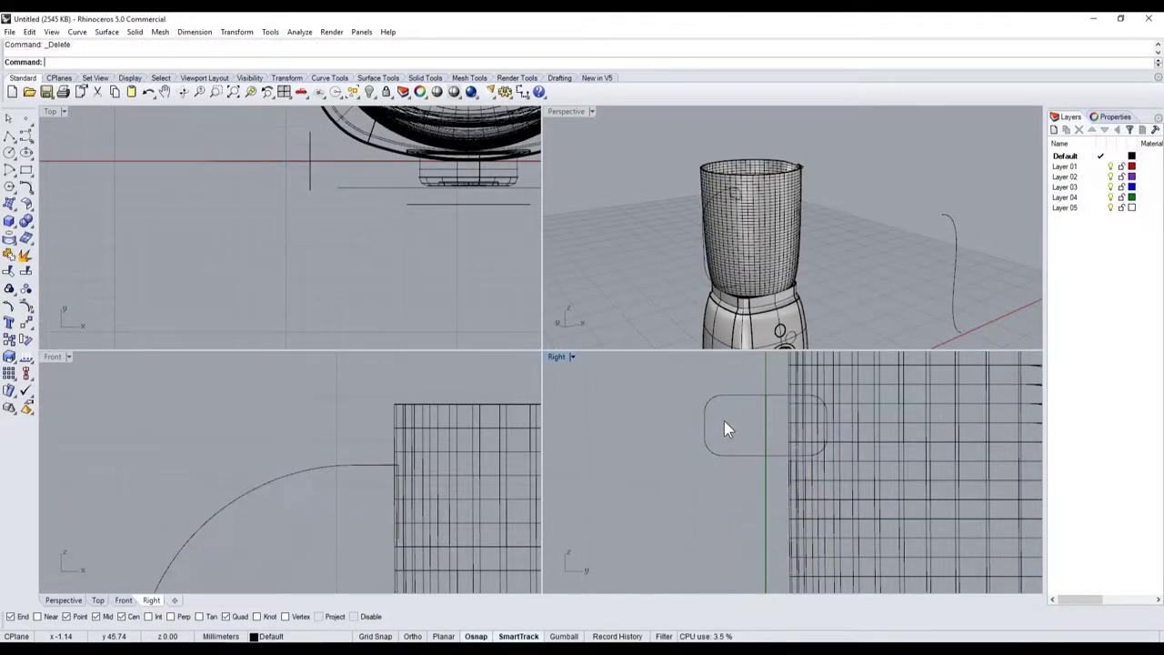
# Step: Try filleting the profile at radius 1, then cancel and undo it
pyautogui.click(27, 187)
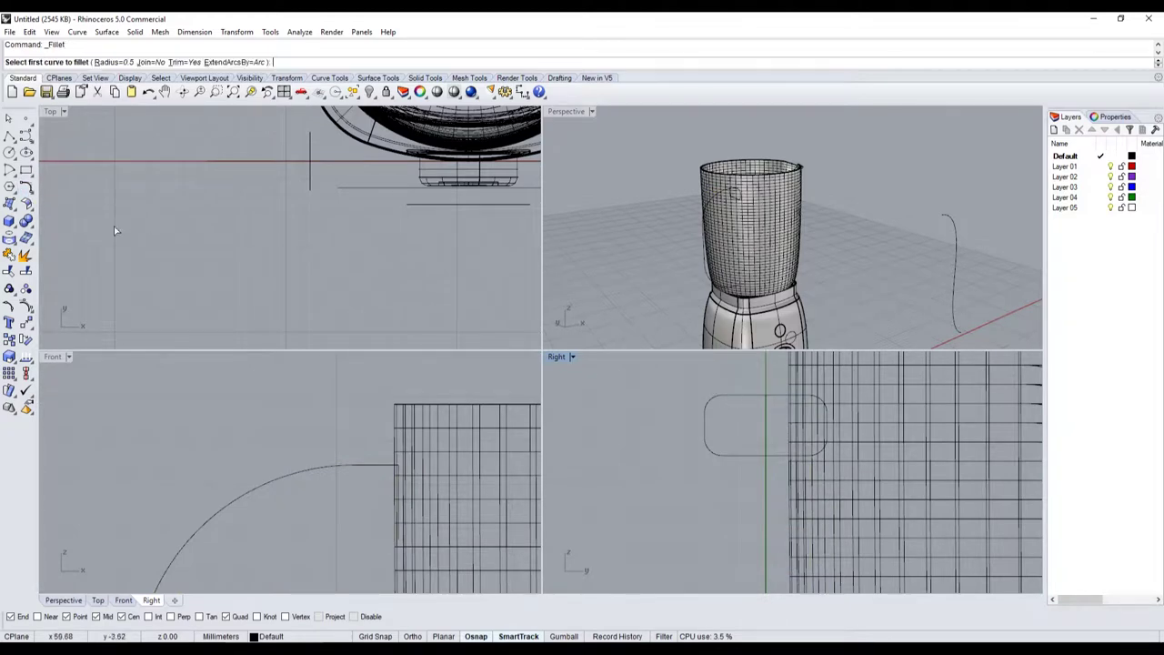
pyautogui.write('1')
pyautogui.press('Return')
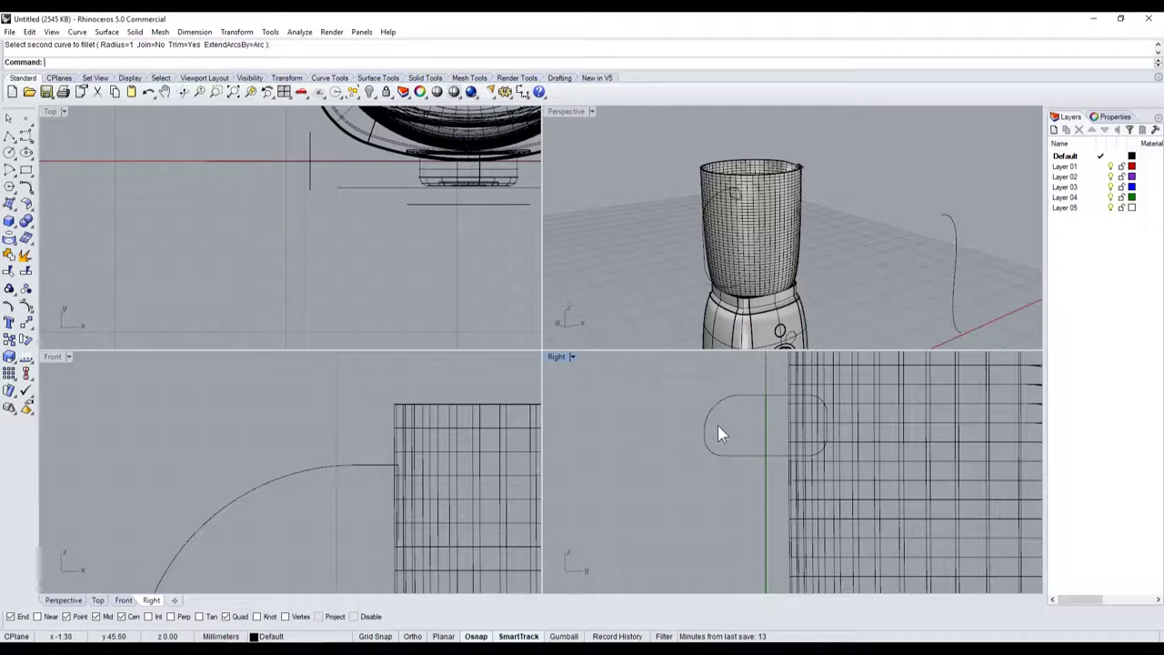
pyautogui.scroll(2, 718, 425)
pyautogui.click(693, 437)
pyautogui.press('Escape')
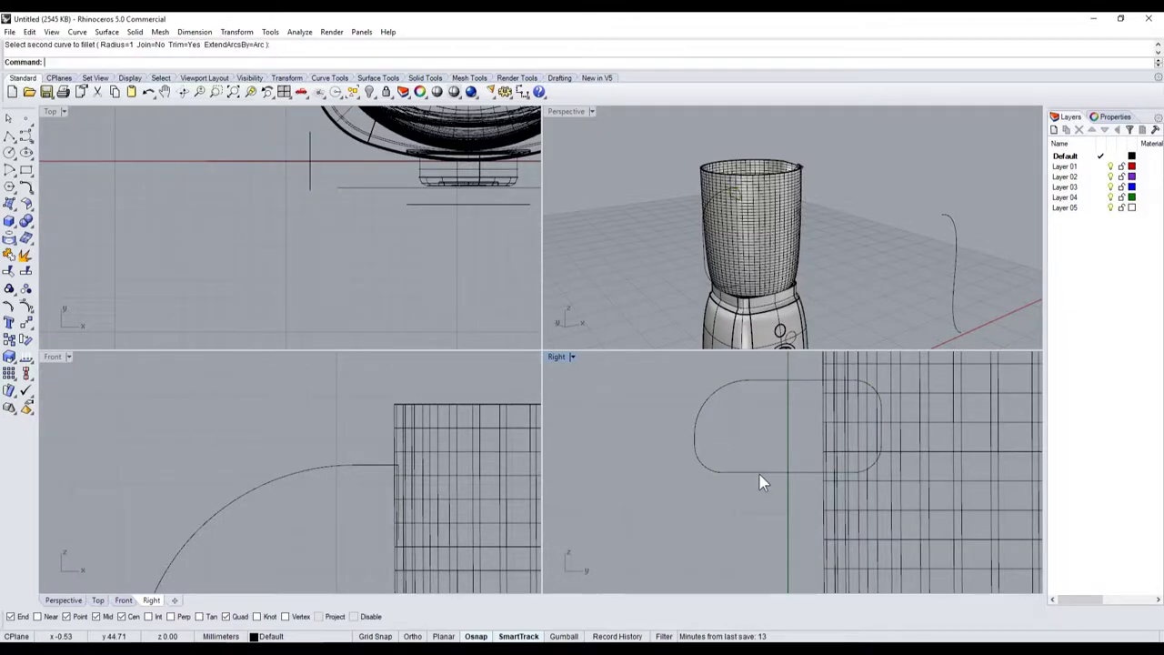
pyautogui.hotkey('ctrl', 'z')
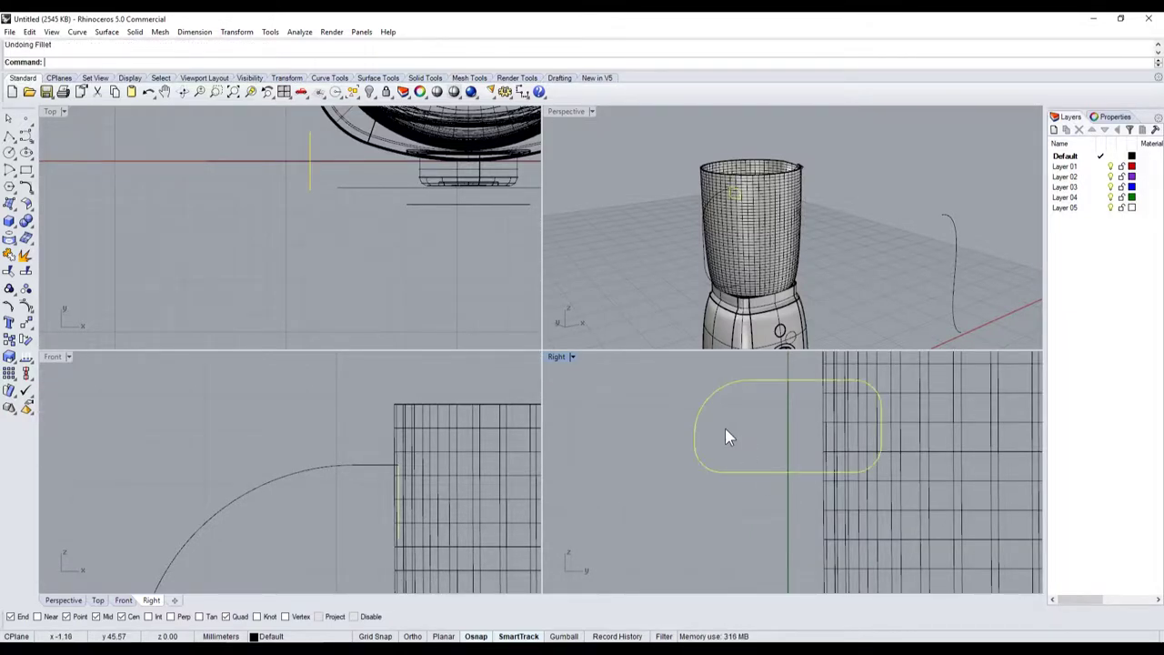
# Step: Fillet the profile's corners at radius 0.8 and select the pill-shaped curve
pyautogui.press('Return')
pyautogui.write('0.')
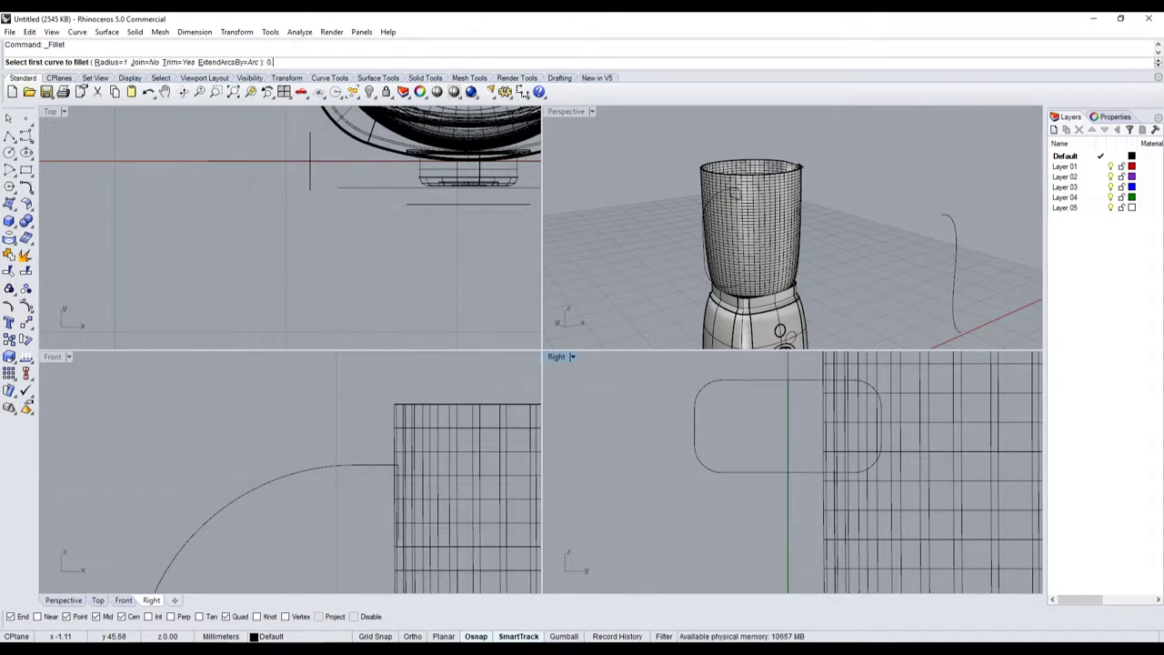
pyautogui.write('8')
pyautogui.press('Return')
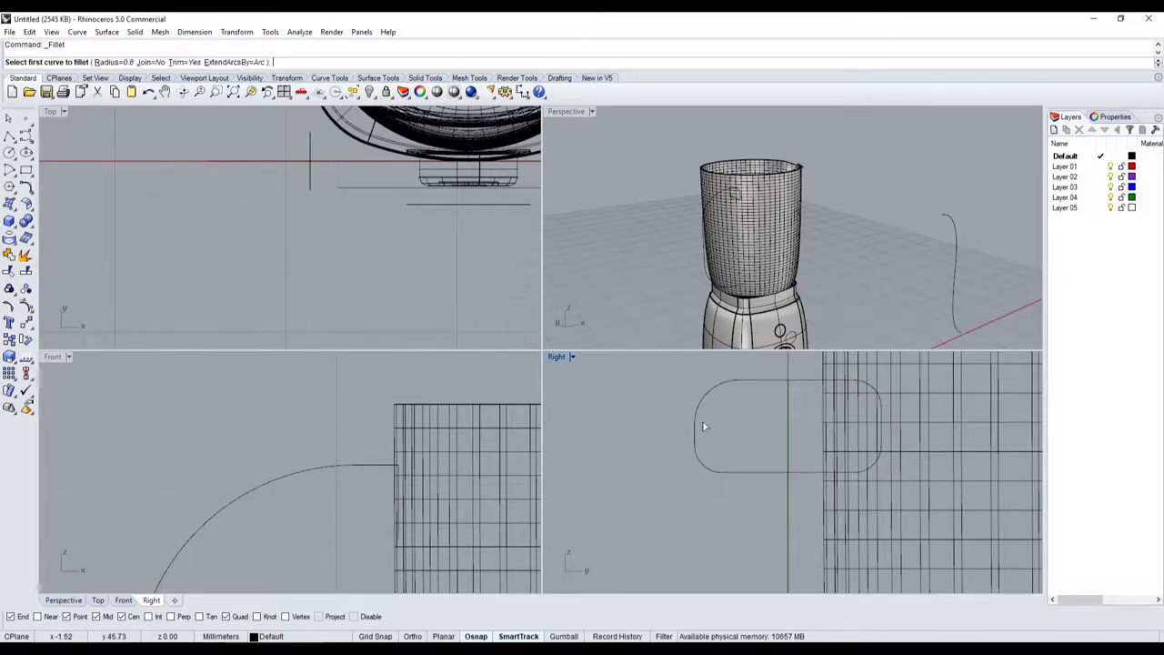
pyautogui.click(744, 470)
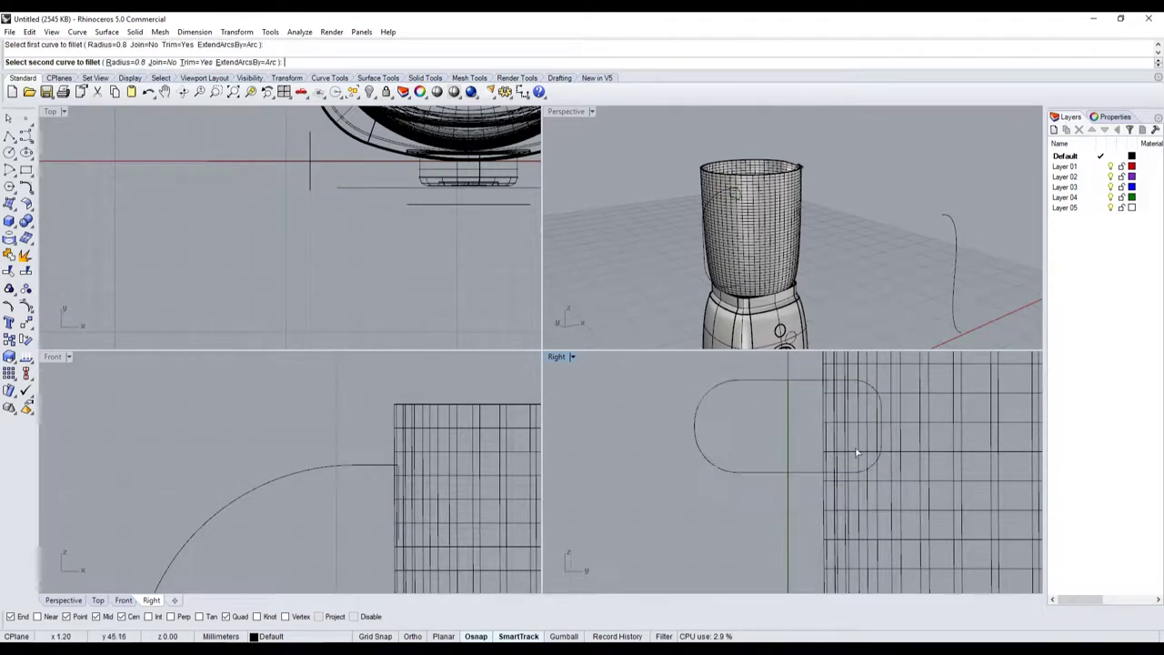
pyautogui.click(881, 434)
pyautogui.press('Return')
pyautogui.click(884, 413)
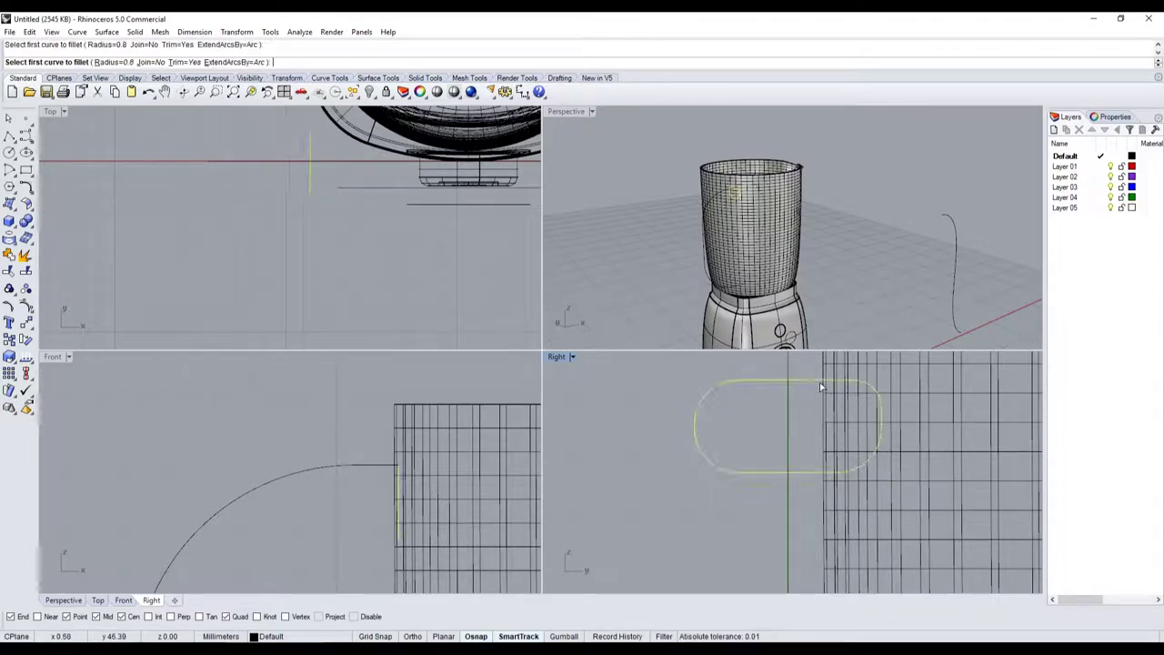
pyautogui.click(884, 413)
pyautogui.click(710, 389)
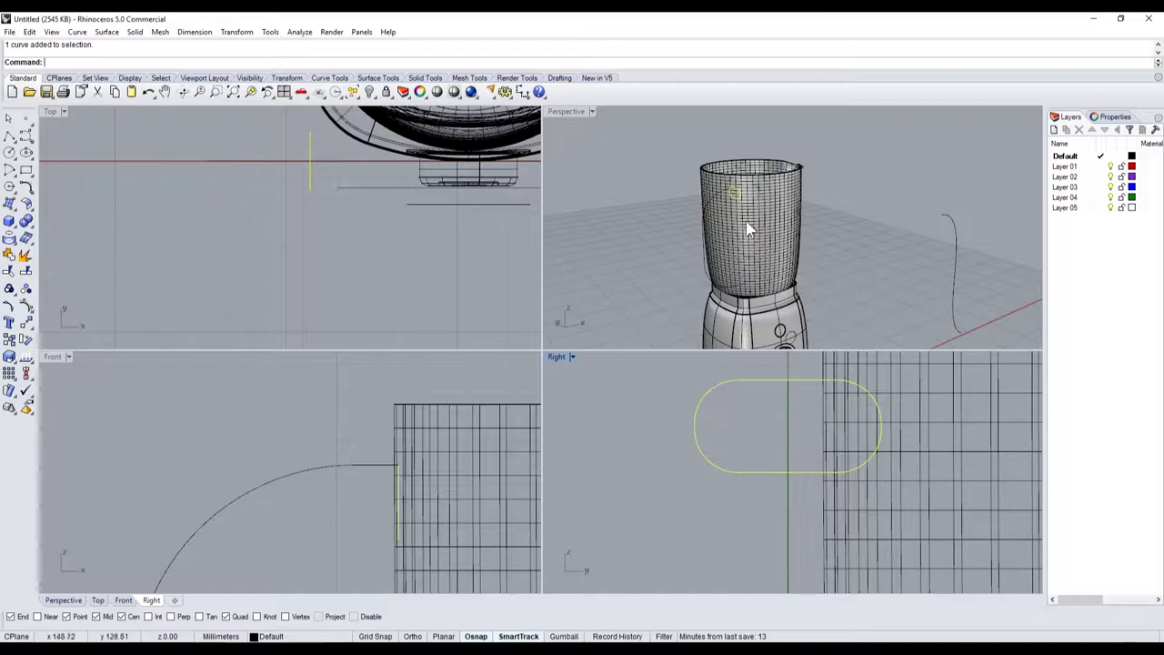
# Step: Sweep1 the pill-shaped profile along the handle path curve
pyautogui.click(718, 194)
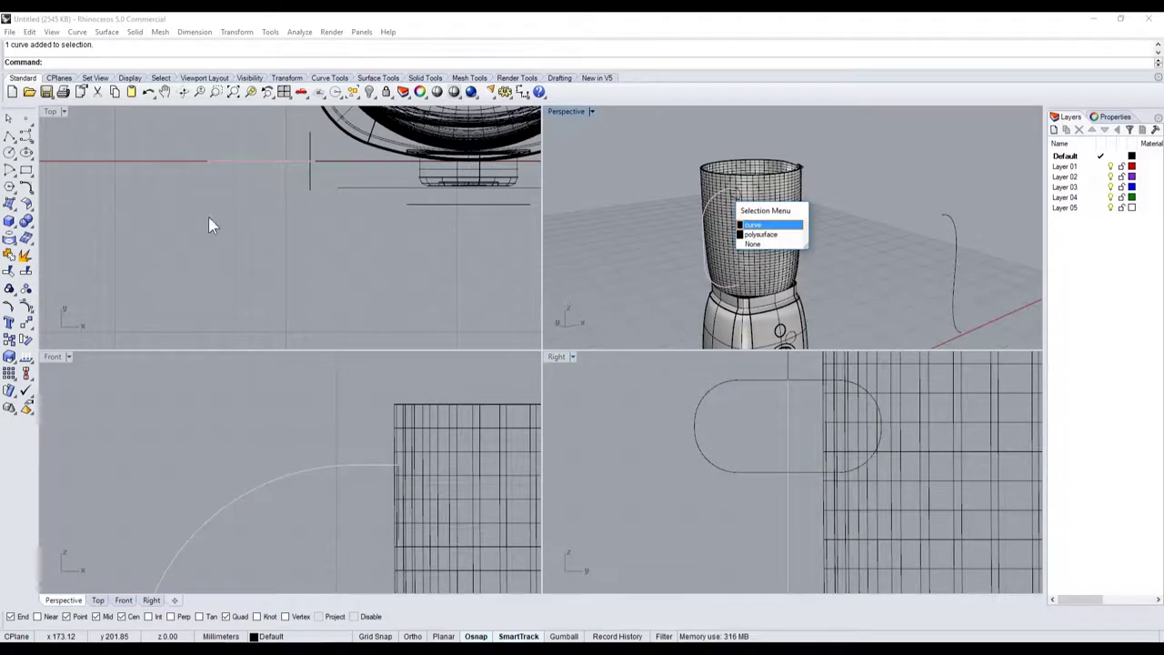
pyautogui.click(770, 227)
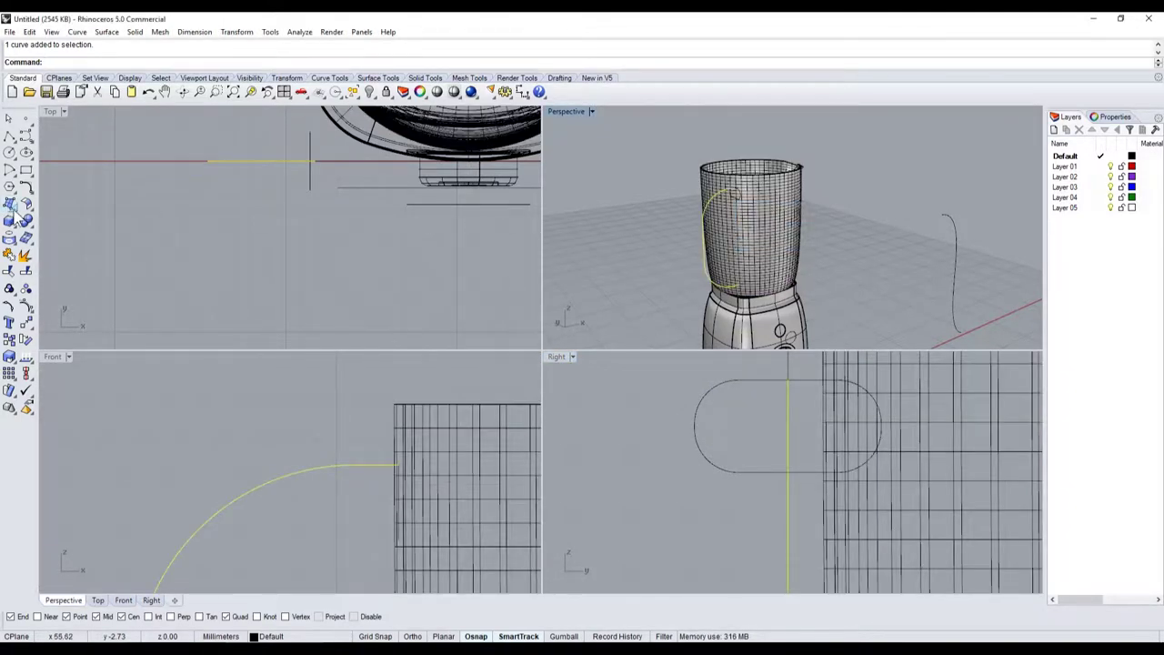
pyautogui.click(13, 211)
pyautogui.click(38, 262)
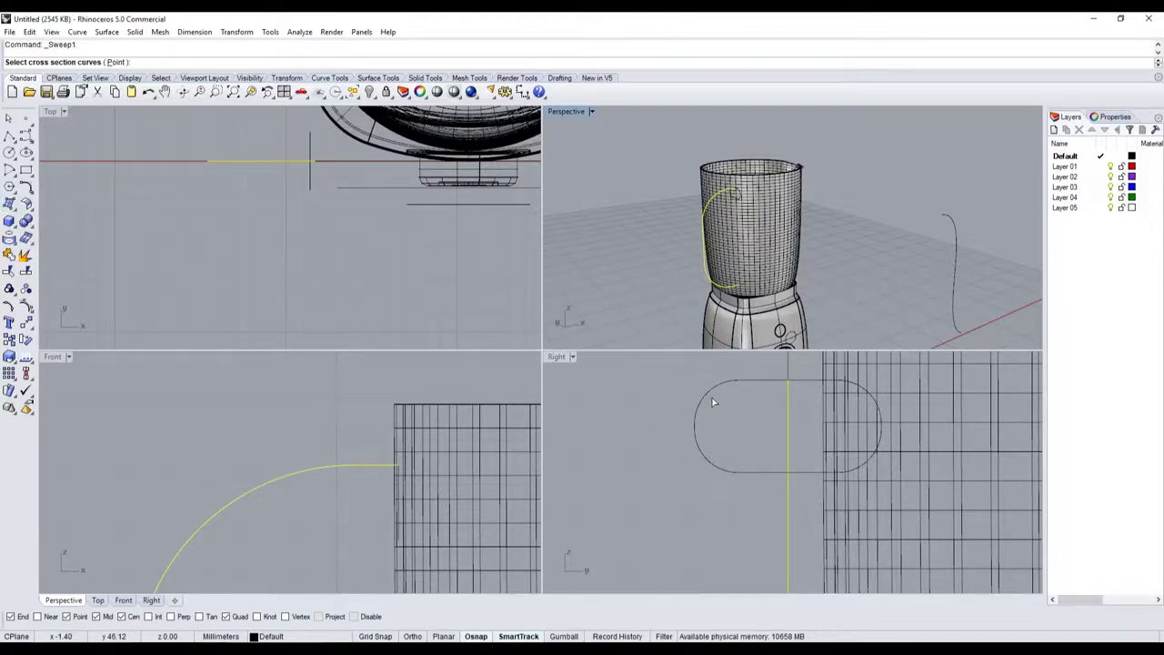
pyautogui.click(698, 405)
pyautogui.scroll(3, 716, 165)
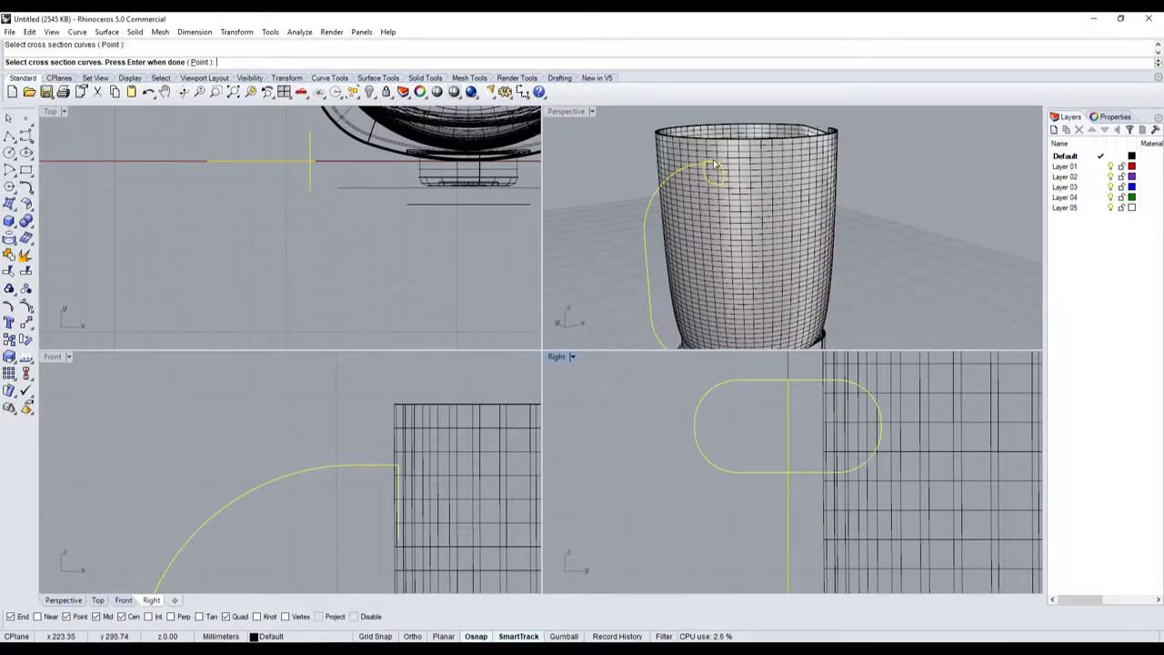
pyautogui.scroll(2, 716, 166)
pyautogui.press('Return')
pyautogui.press('Return')
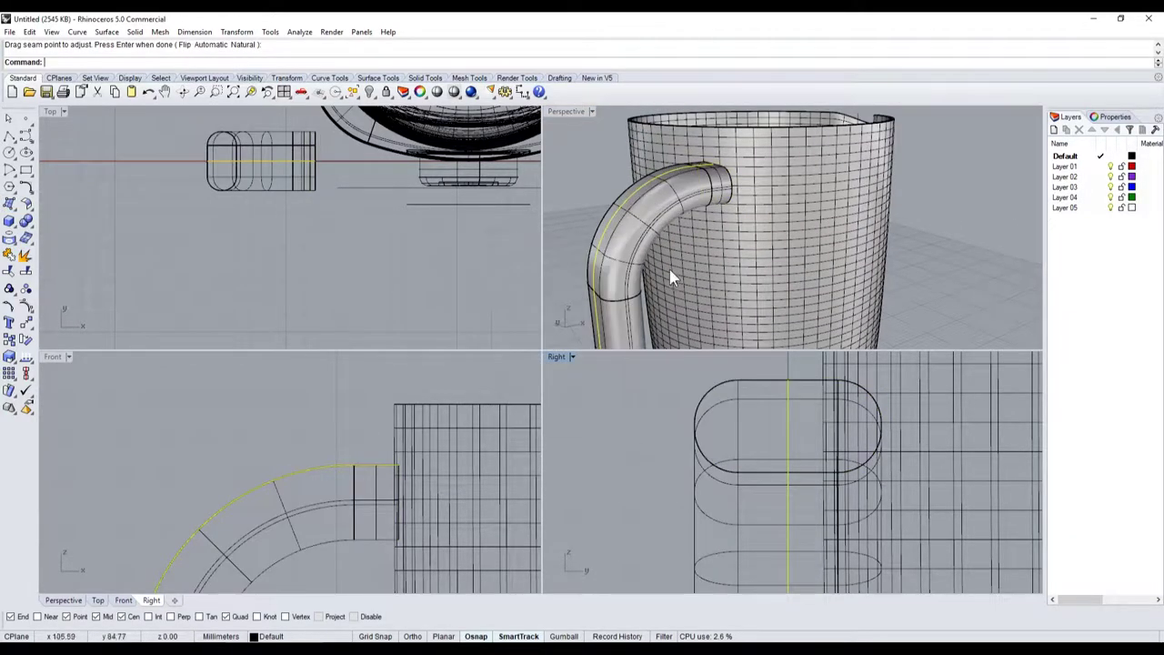
# Step: Maximize the Perspective view in shaded mode to inspect the new handle
pyautogui.doubleClick(555, 111)
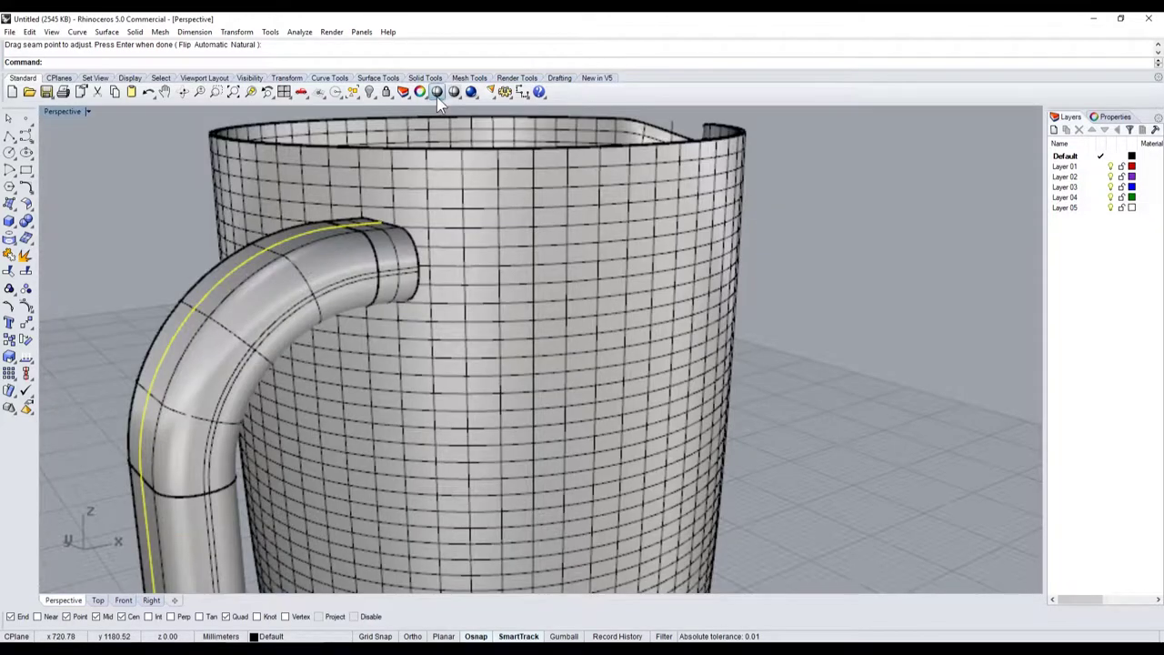
pyautogui.click(436, 92)
pyautogui.moveTo(527, 245); pyautogui.dragTo(311, 452, button='right')
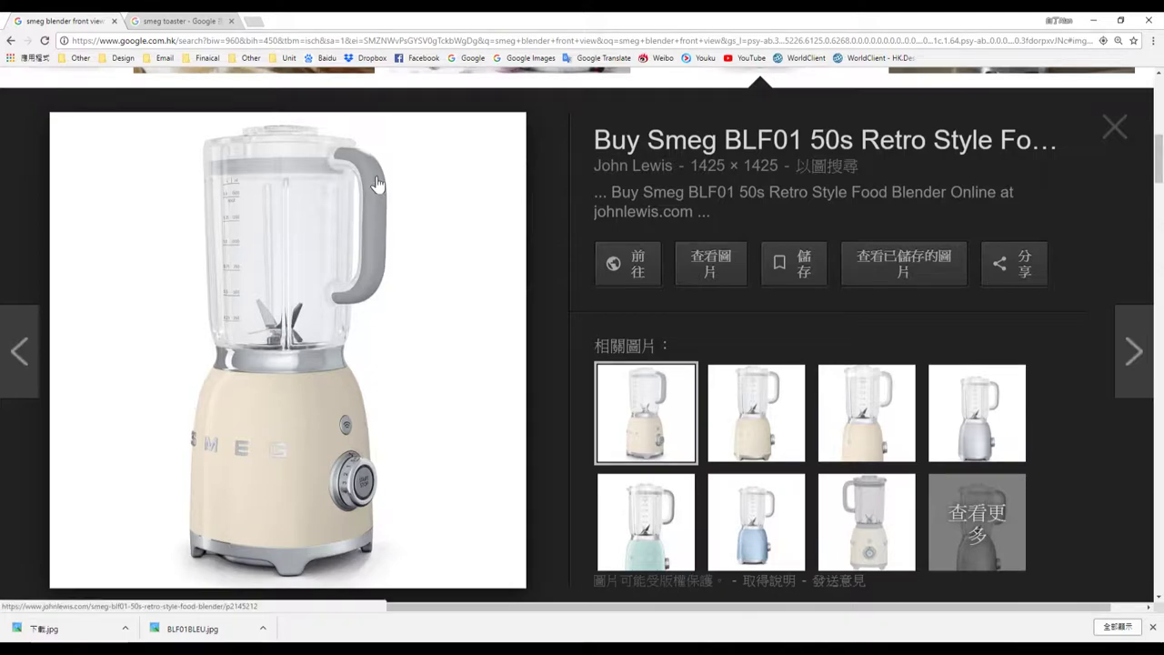
# Step: Preview the blue Smeg BLF01PBAU and black Smeg blender photos, closing each preview
pyautogui.click(724, 491)
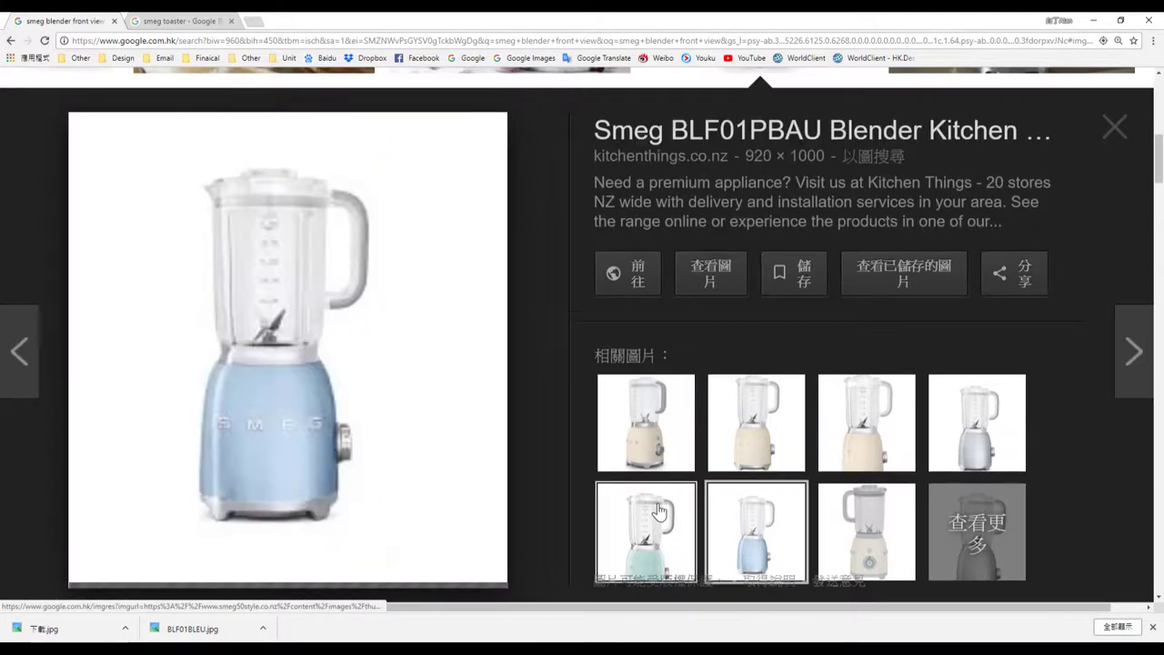
pyautogui.click(1114, 128)
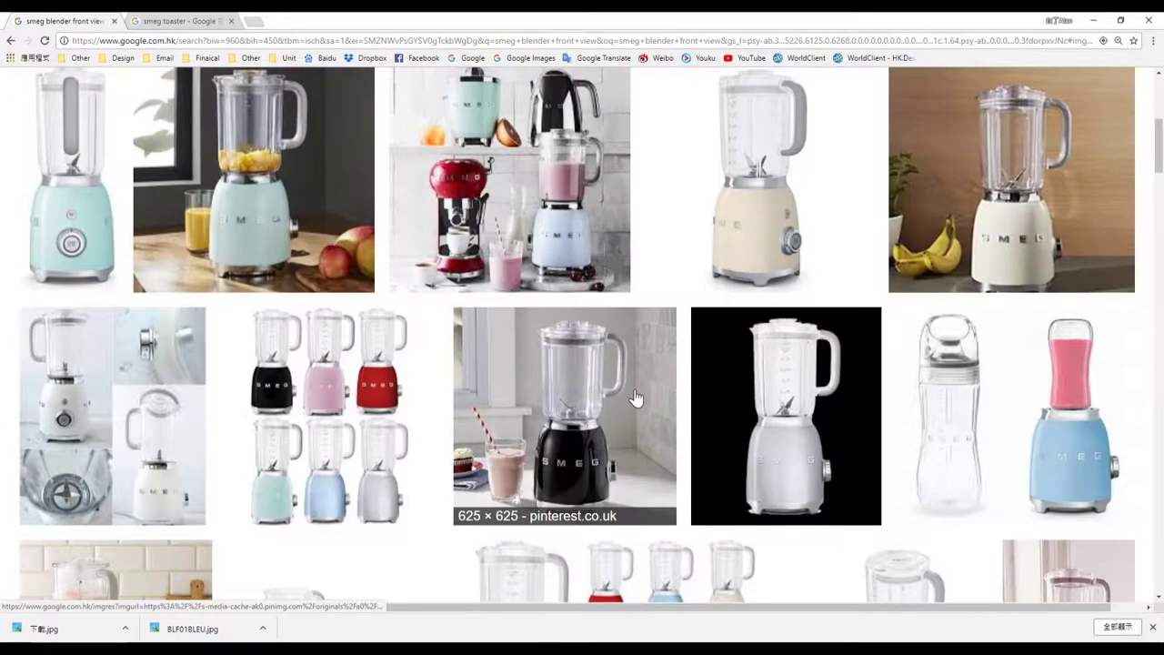
pyautogui.scroll(-3, 581, 392)
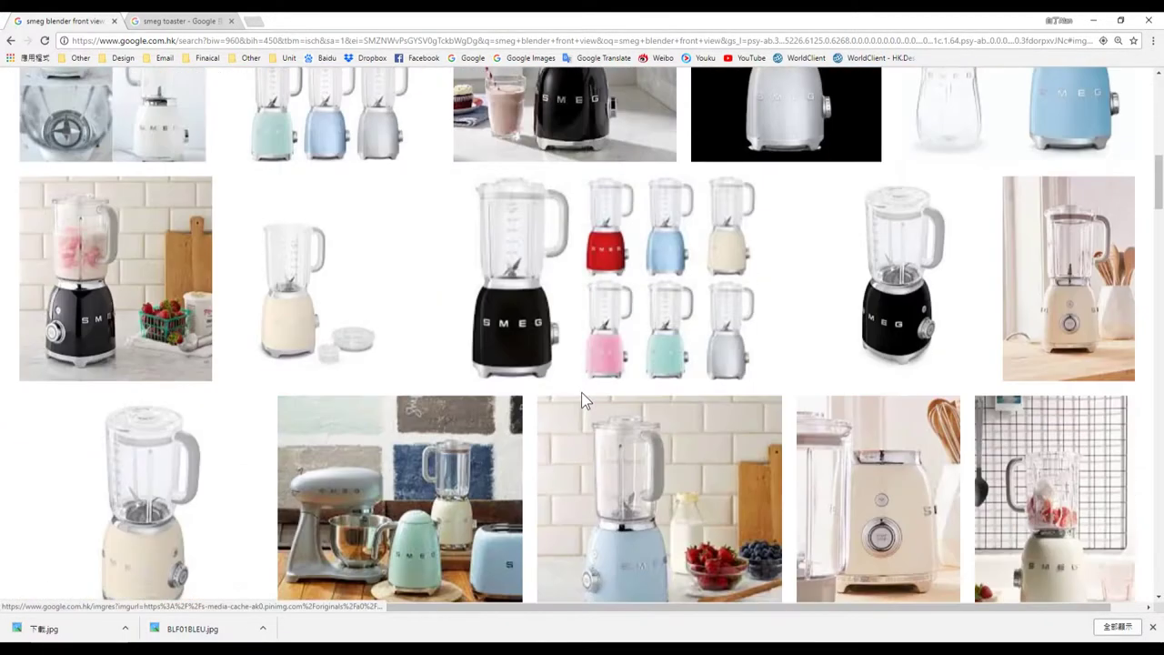
pyautogui.click(136, 314)
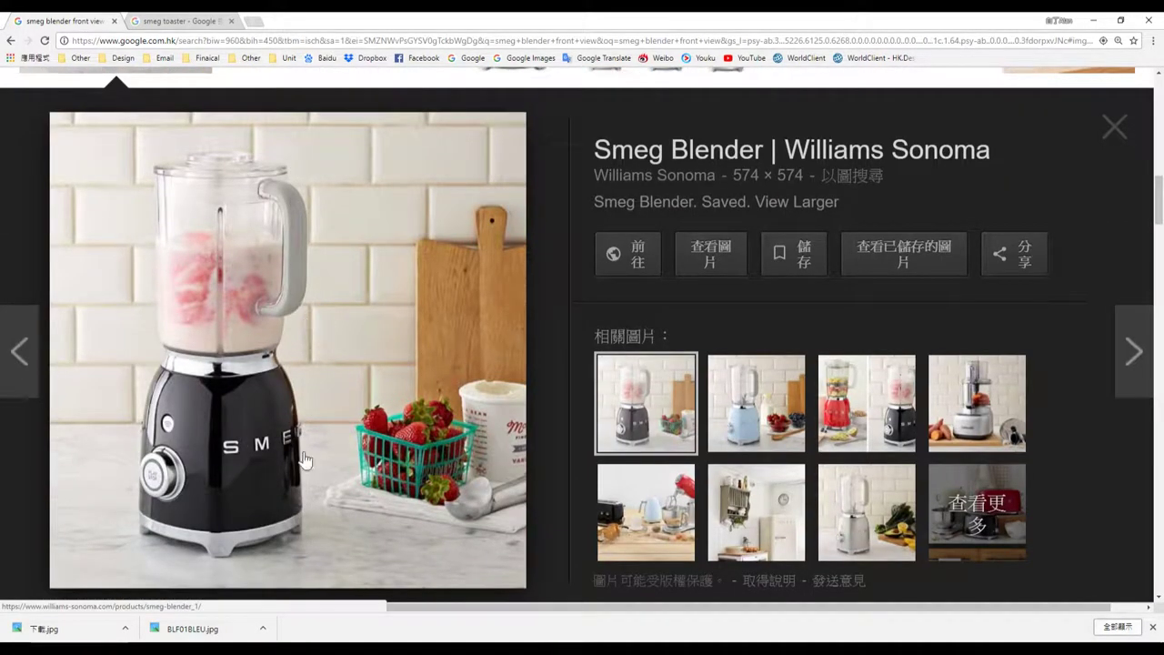
pyautogui.click(1112, 132)
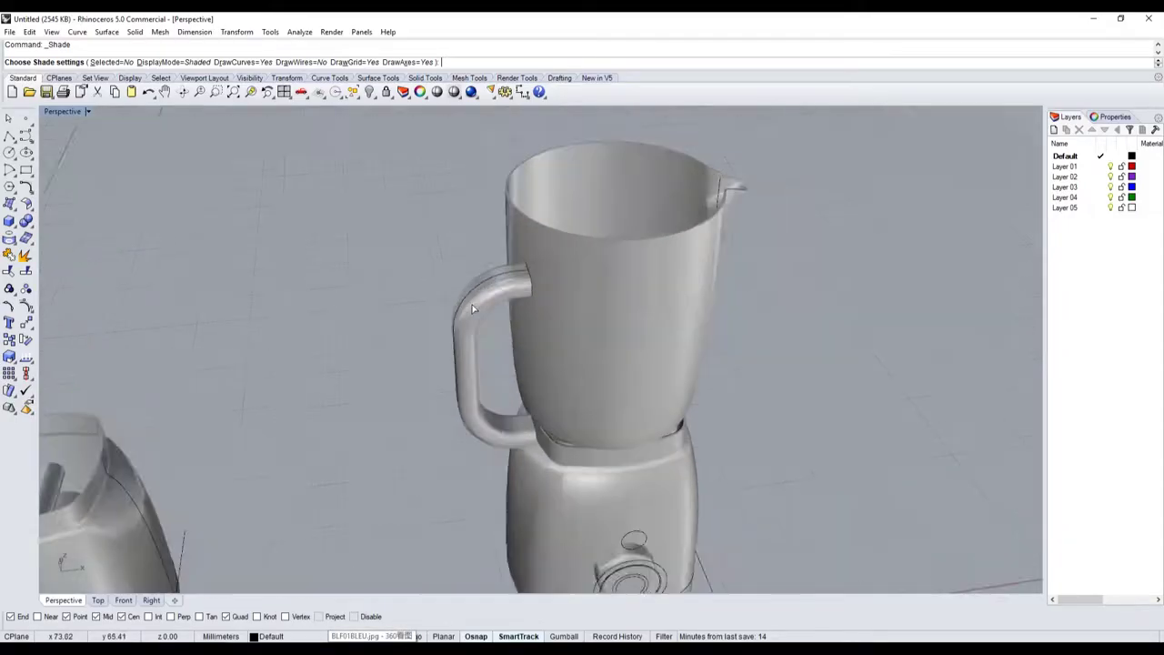
# Step: Cap the handle's upper and lower open ends with planar surfaces
pyautogui.press('Return')
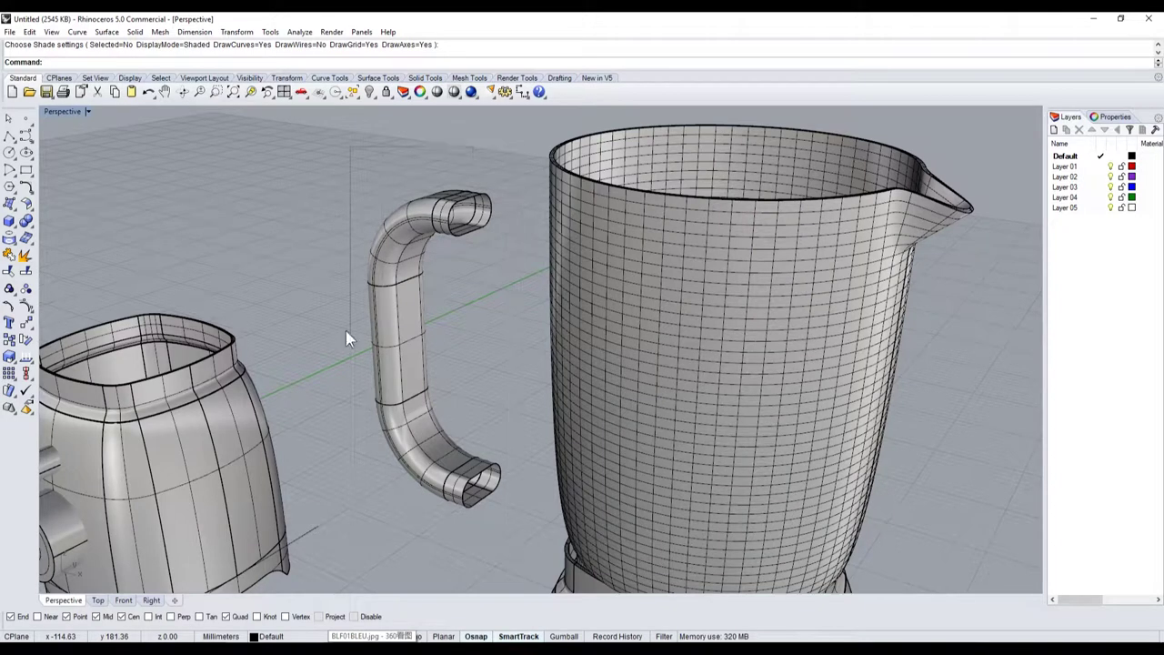
pyautogui.click(9, 204)
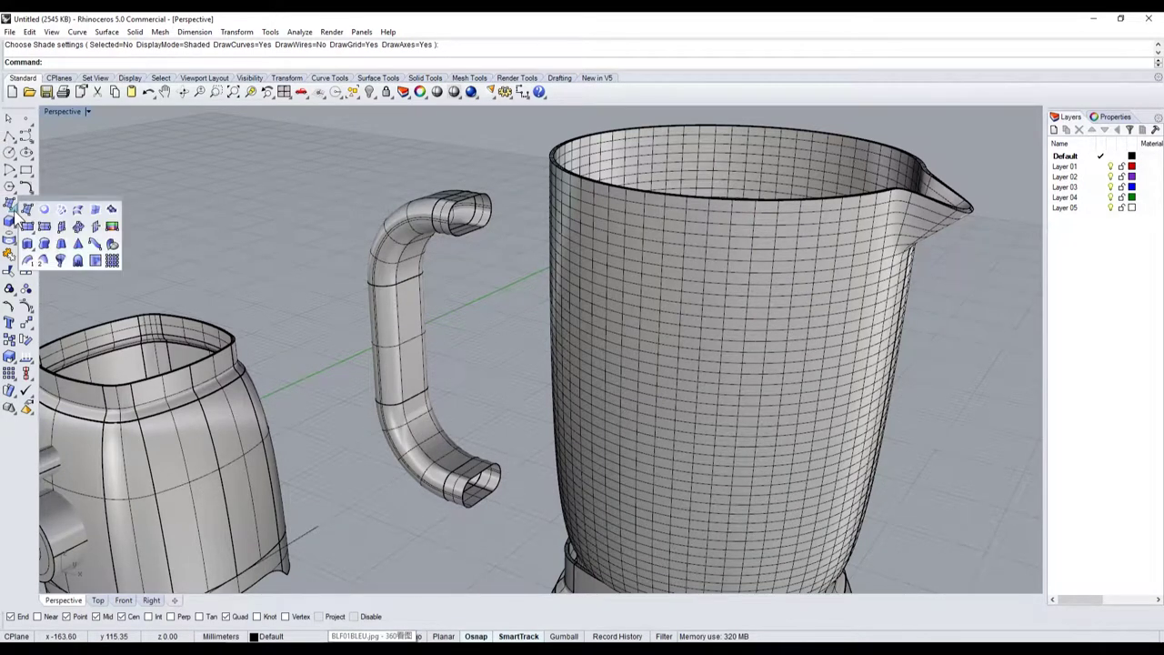
pyautogui.click(43, 222)
pyautogui.scroll(3, 451, 243)
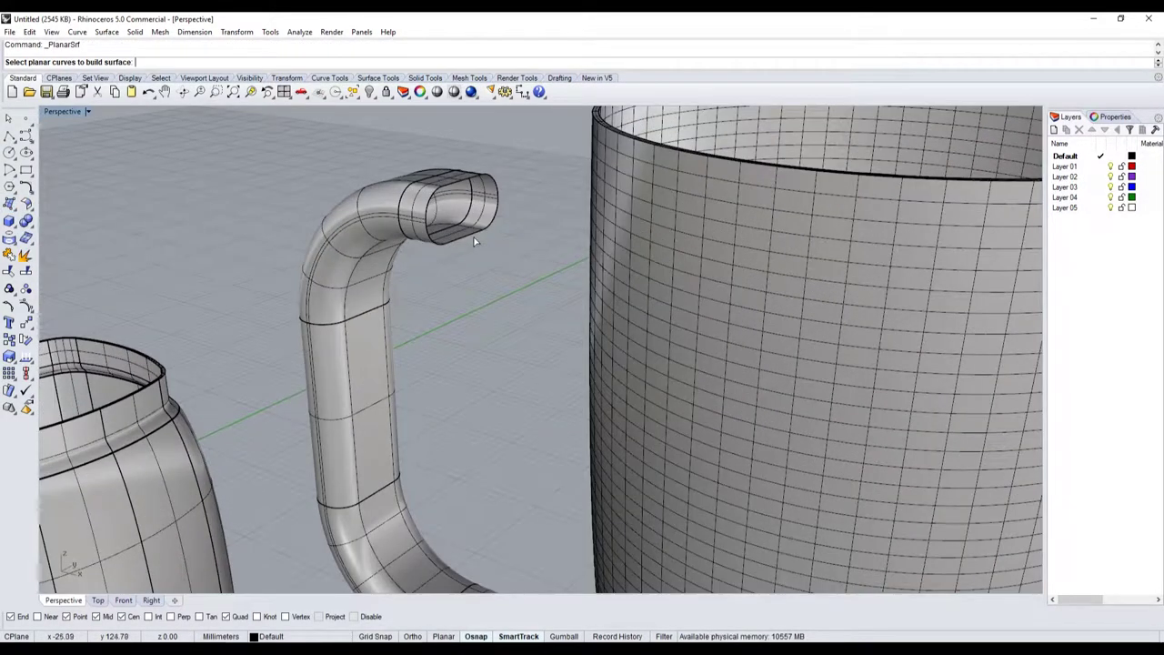
pyautogui.click(474, 241)
pyautogui.click(496, 270)
pyautogui.moveTo(478, 244); pyautogui.dragTo(480, 405, button='right')
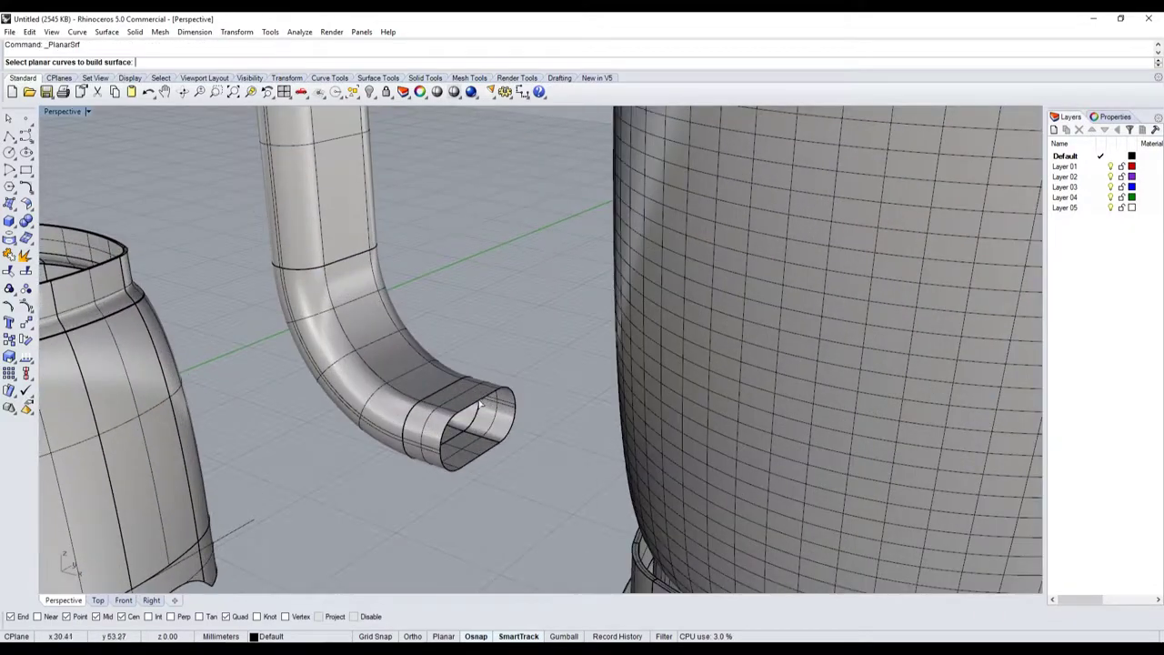
pyautogui.click(480, 405)
pyautogui.rightClick(482, 419)
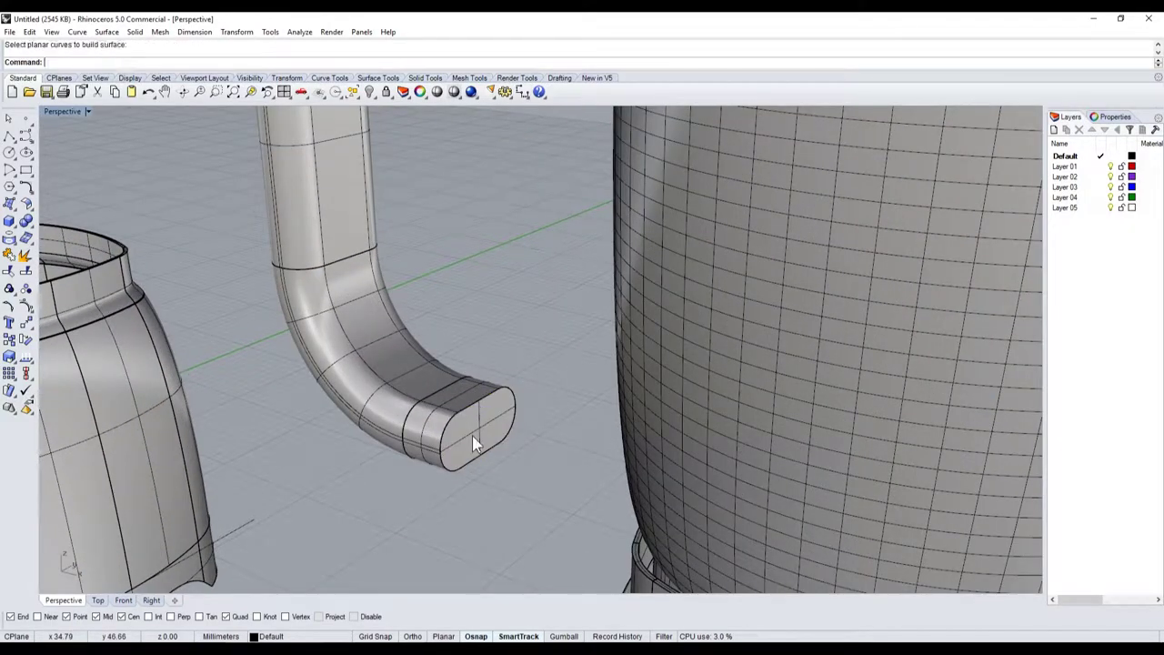
# Step: Join the handle surfaces into one polysurface and return to four viewports
pyautogui.click(412, 374)
pyautogui.scroll(-3, 426, 367)
pyautogui.scroll(3, 467, 171)
pyautogui.scroll(-4, 499, 238)
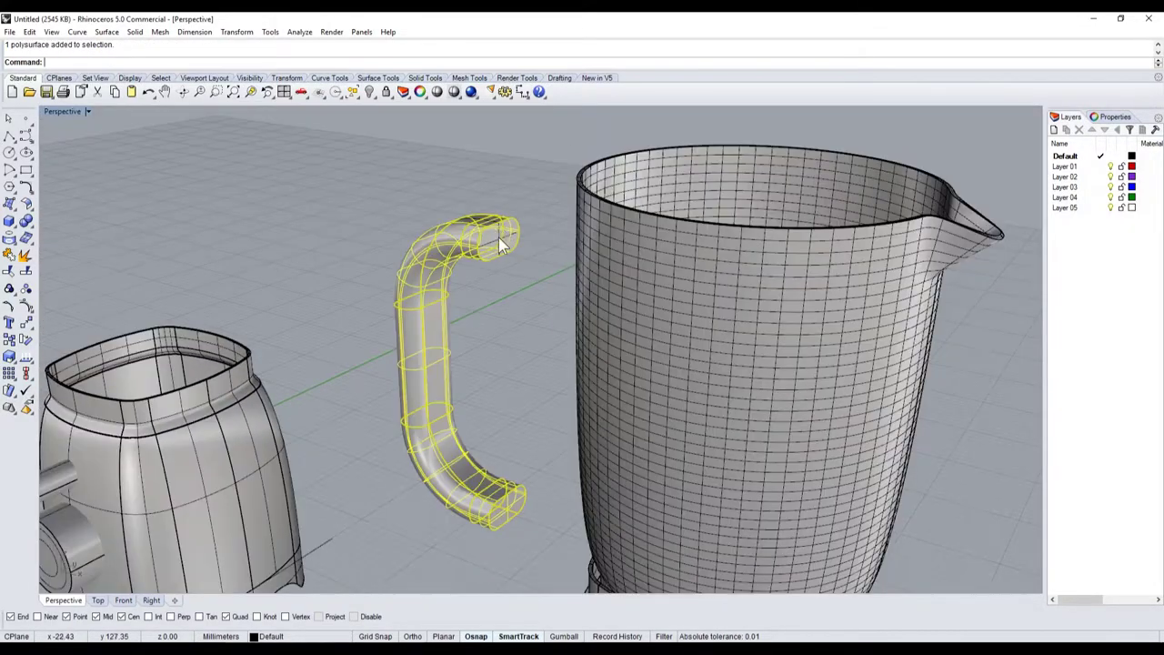
pyautogui.click(11, 253)
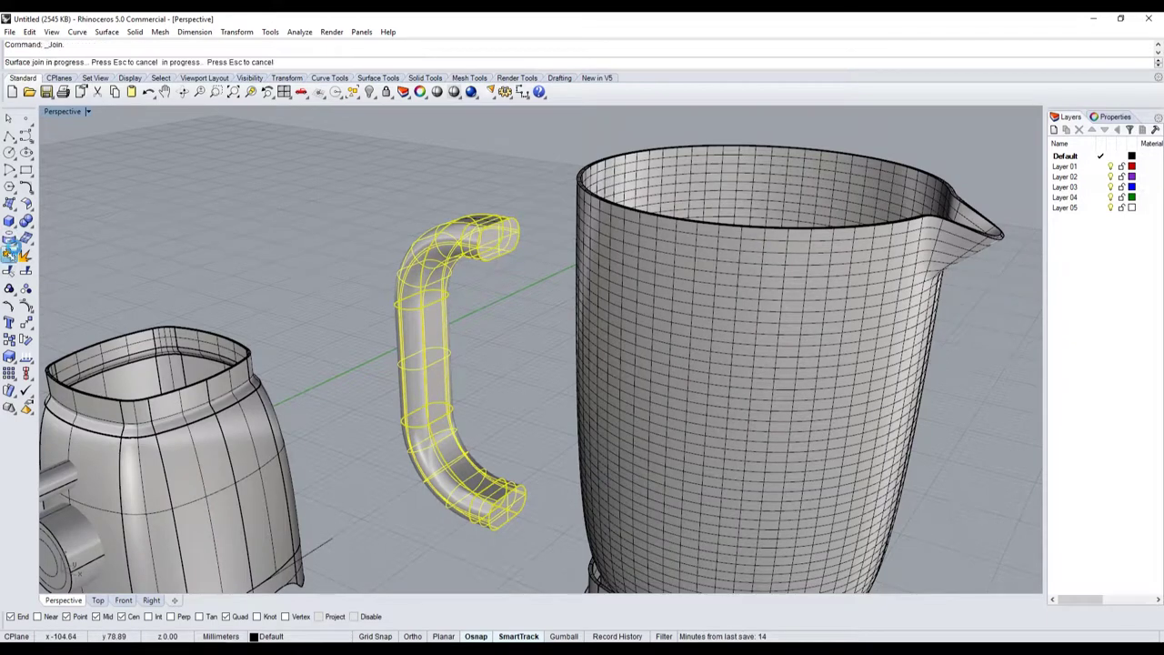
pyautogui.doubleClick(64, 111)
# Step: Move the capped handle from its end point against the jug's side in Top view
pyautogui.scroll(-3, 258, 485)
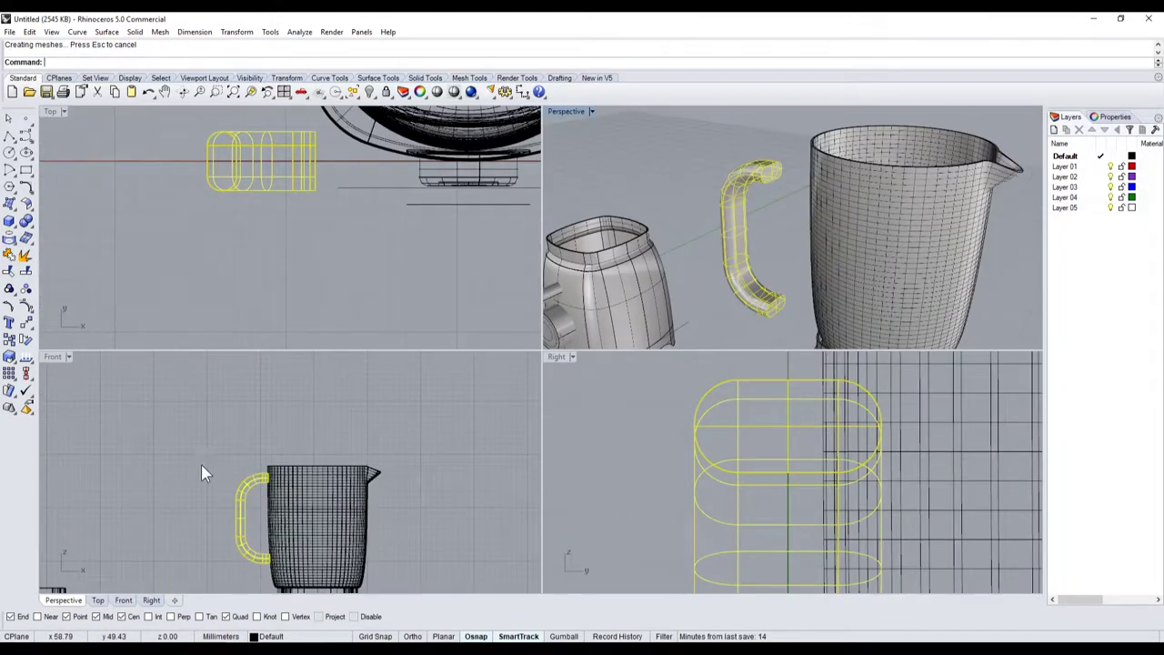
pyautogui.click(201, 465)
pyautogui.moveTo(214, 455); pyautogui.dragTo(278, 573)
pyautogui.scroll(-5, 259, 260)
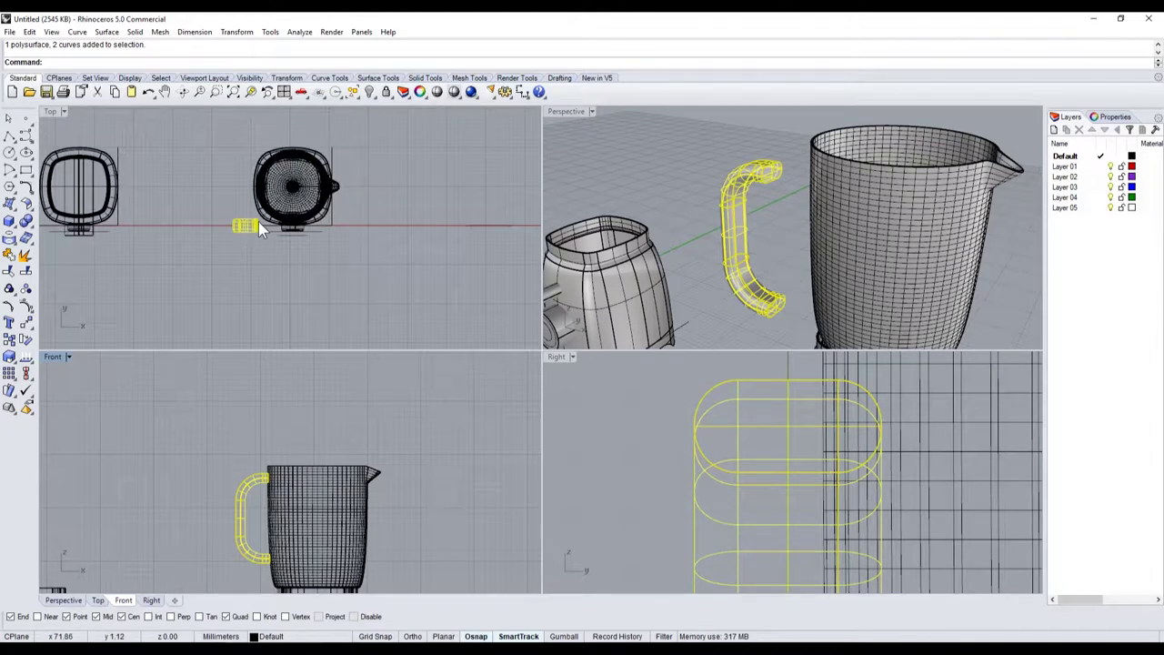
pyautogui.moveTo(258, 221); pyautogui.dragTo(234, 185)
pyautogui.scroll(8, 232, 182)
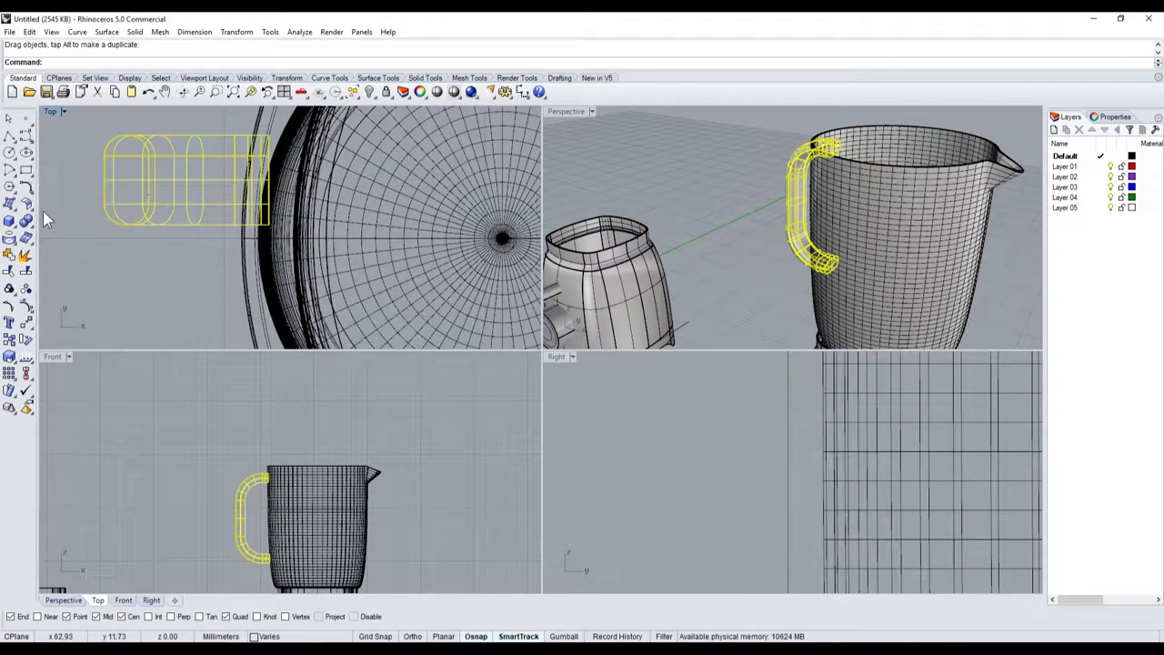
pyautogui.click(26, 322)
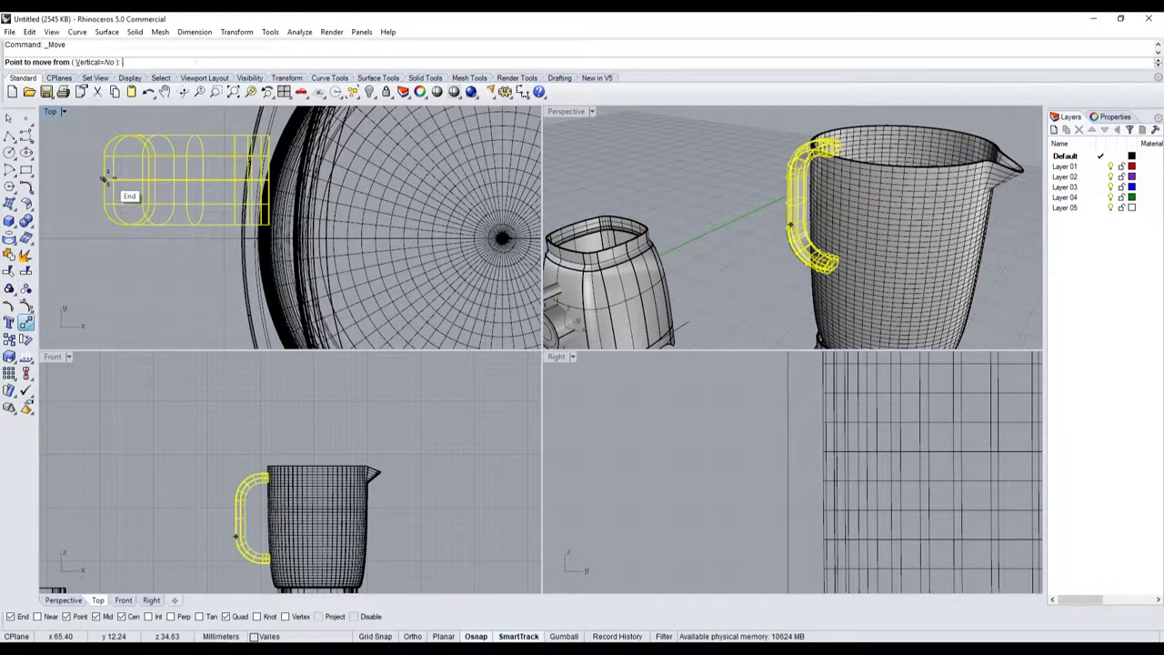
pyautogui.click(105, 179)
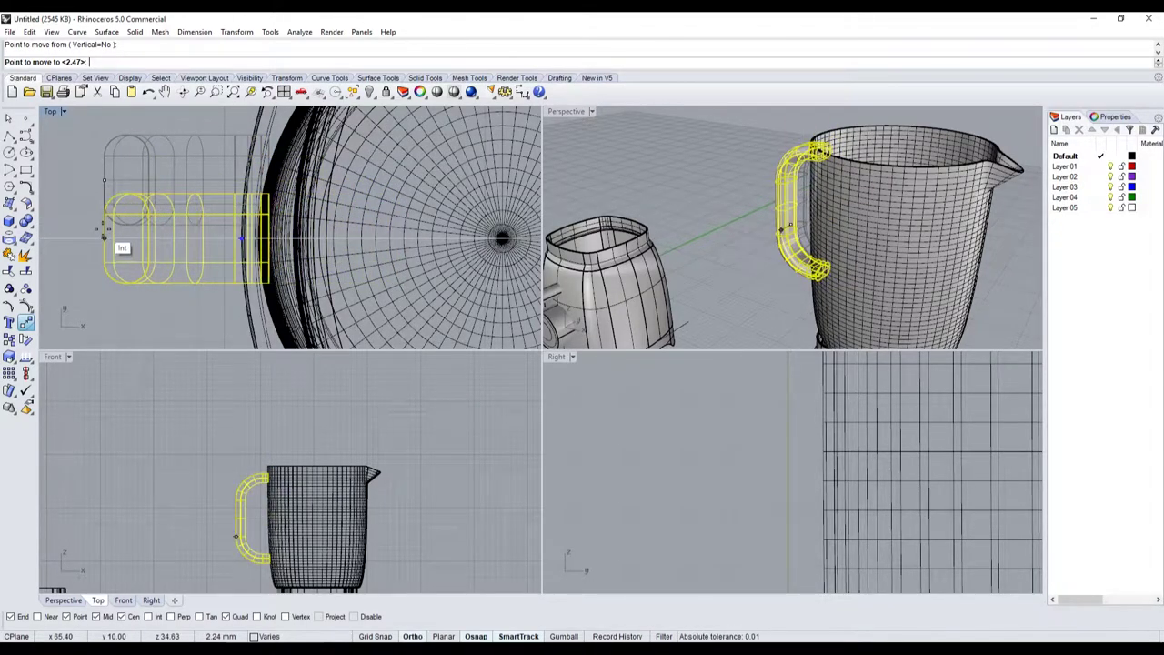
pyautogui.click(102, 238)
pyautogui.scroll(-2, 125, 431)
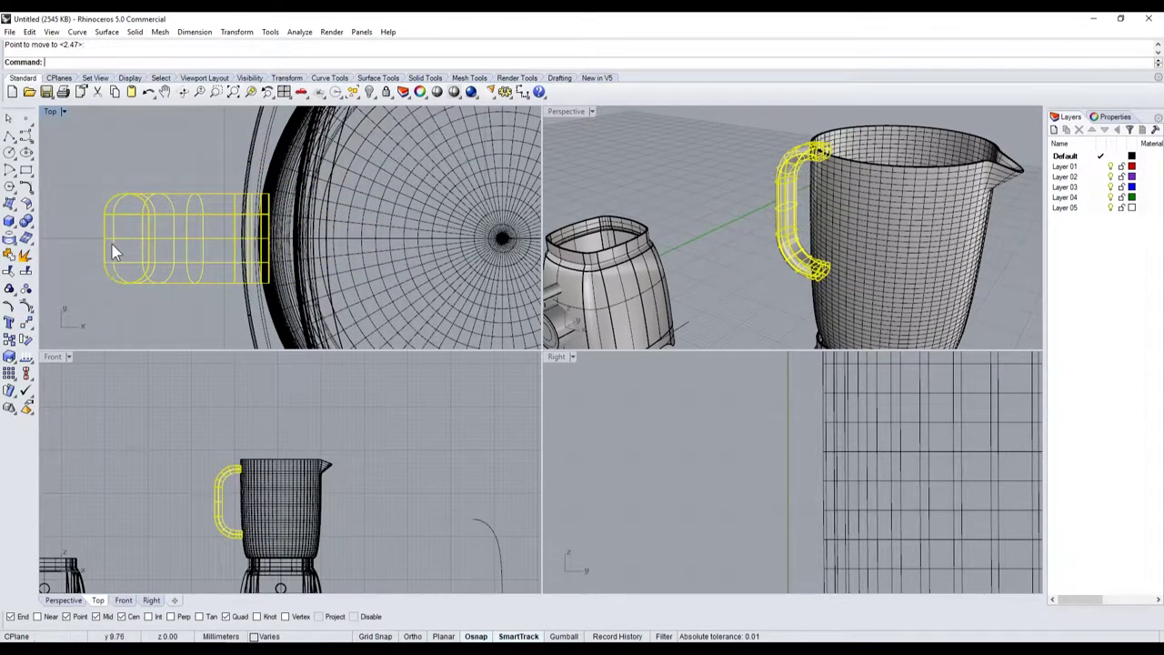
pyautogui.click(122, 315)
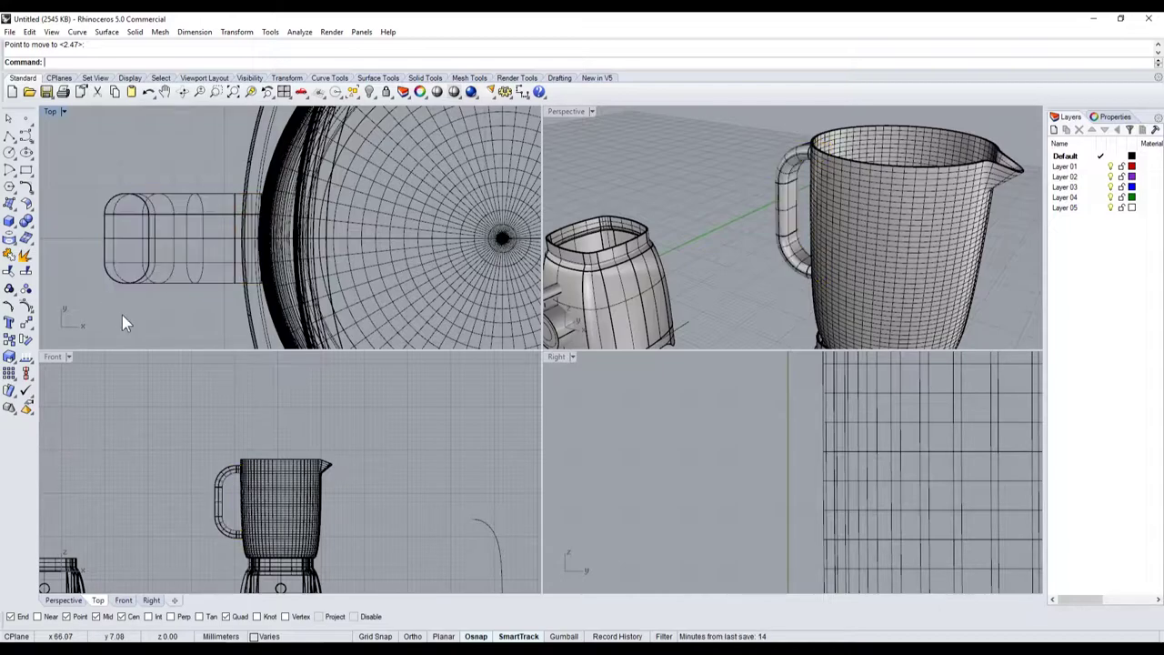
# Step: Zoom and orbit the maximized Perspective view to inspect where the handle meets the jug
pyautogui.doubleClick(566, 111)
pyautogui.scroll(-2, 367, 228)
pyautogui.scroll(-2, 501, 277)
pyautogui.scroll(4, 501, 278)
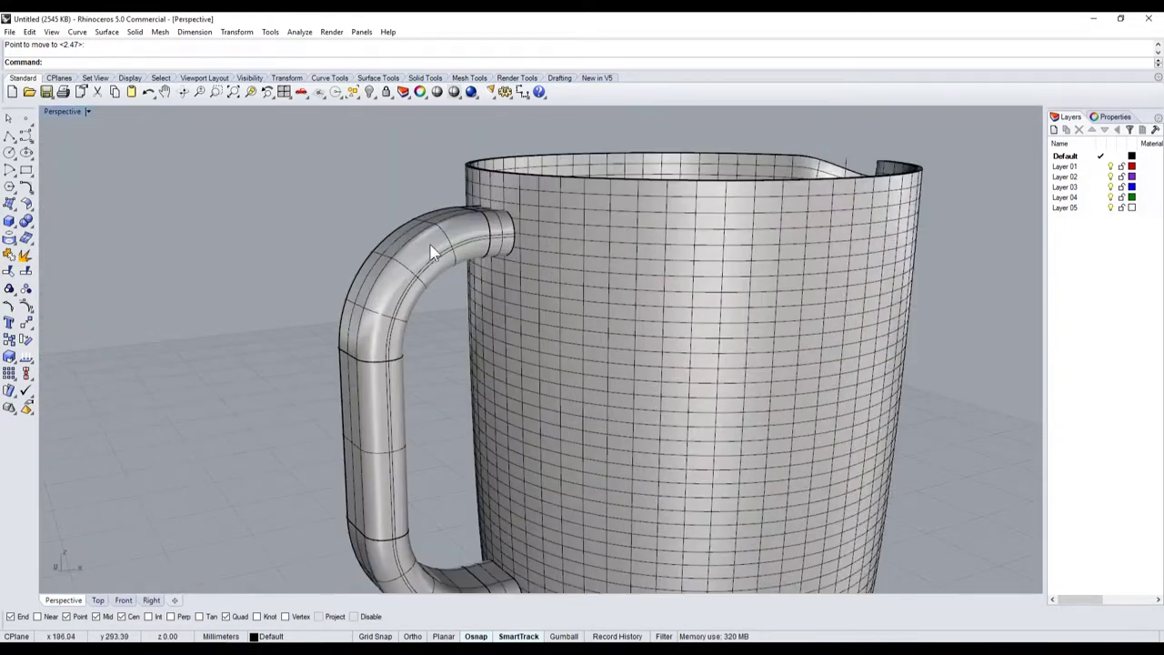
pyautogui.scroll(2, 434, 256)
pyautogui.scroll(-2, 434, 256)
pyautogui.scroll(3, 502, 337)
pyautogui.click(502, 337)
pyautogui.moveTo(502, 337)
pyautogui.mouseDown(button='right')
pyautogui.moveTo(302, 249)
pyautogui.moveTo(424, 213)
pyautogui.mouseUp(button='right')
pyautogui.click(424, 213)
pyautogui.scroll(3, 540, 442)
pyautogui.scroll(2, 595, 403)
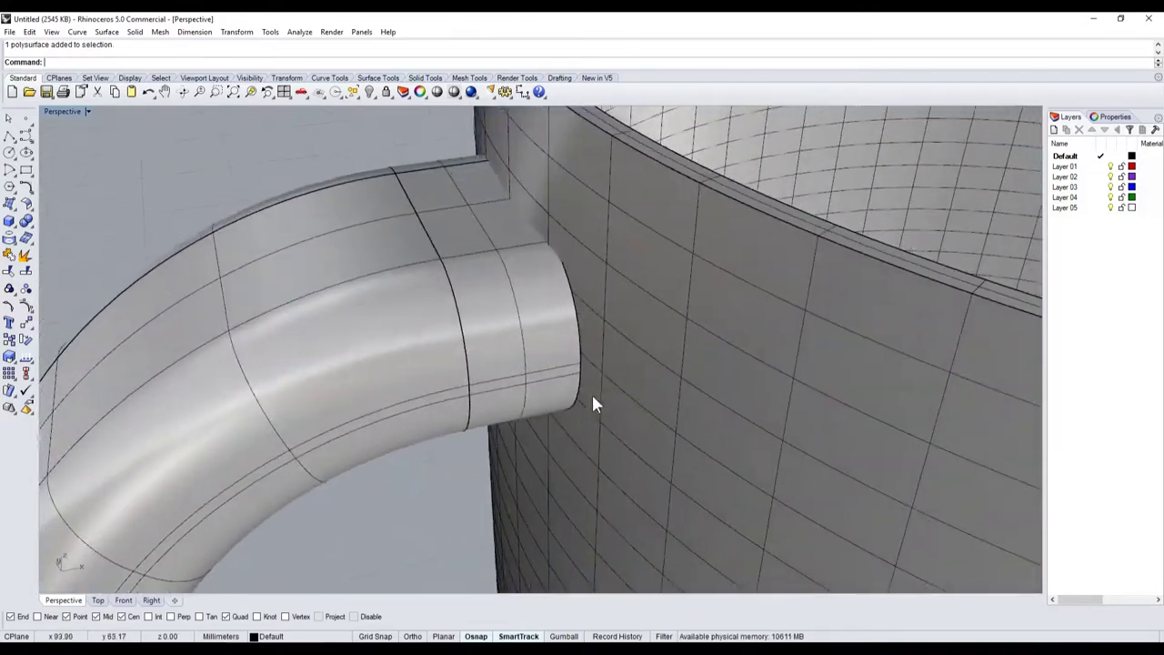
pyautogui.scroll(2, 573, 314)
pyautogui.click(408, 267)
pyautogui.scroll(-3, 409, 267)
pyautogui.scroll(-2, 263, 218)
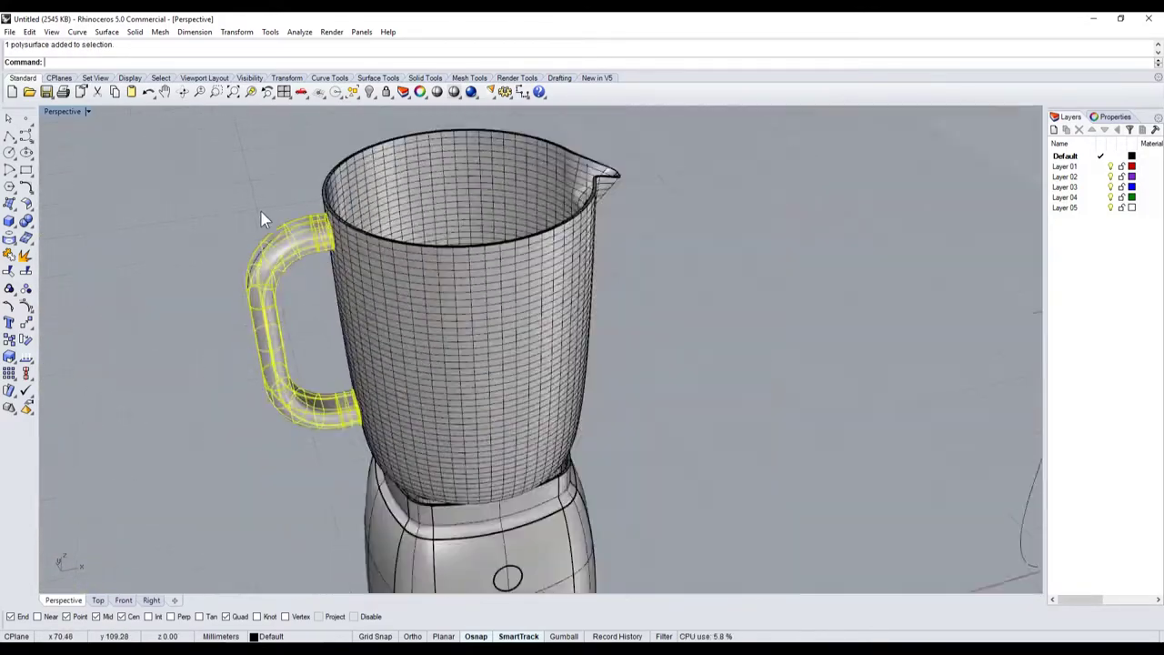
# Step: Window-select the handle and its curves in Front view and nudge them right into the jug wall
pyautogui.doubleClick(76, 114)
pyautogui.scroll(-3, 381, 477)
pyautogui.scroll(3, 349, 424)
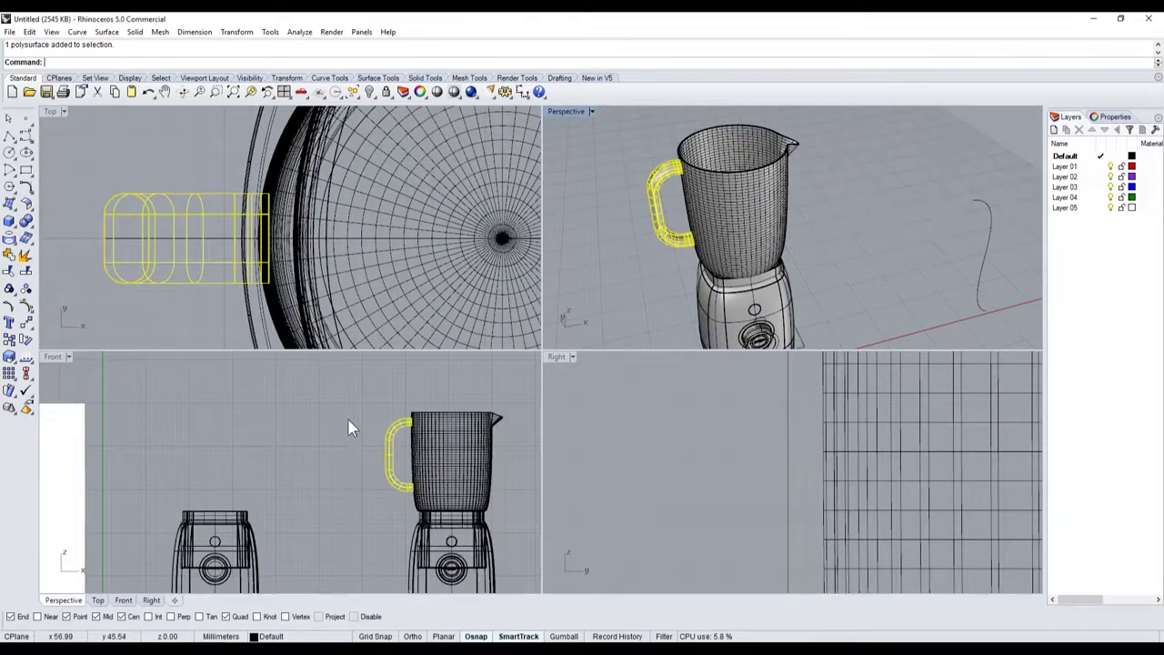
pyautogui.moveTo(349, 424); pyautogui.dragTo(427, 507)
pyautogui.scroll(2, 420, 502)
pyautogui.scroll(2, 416, 491)
pyautogui.scroll(2, 404, 508)
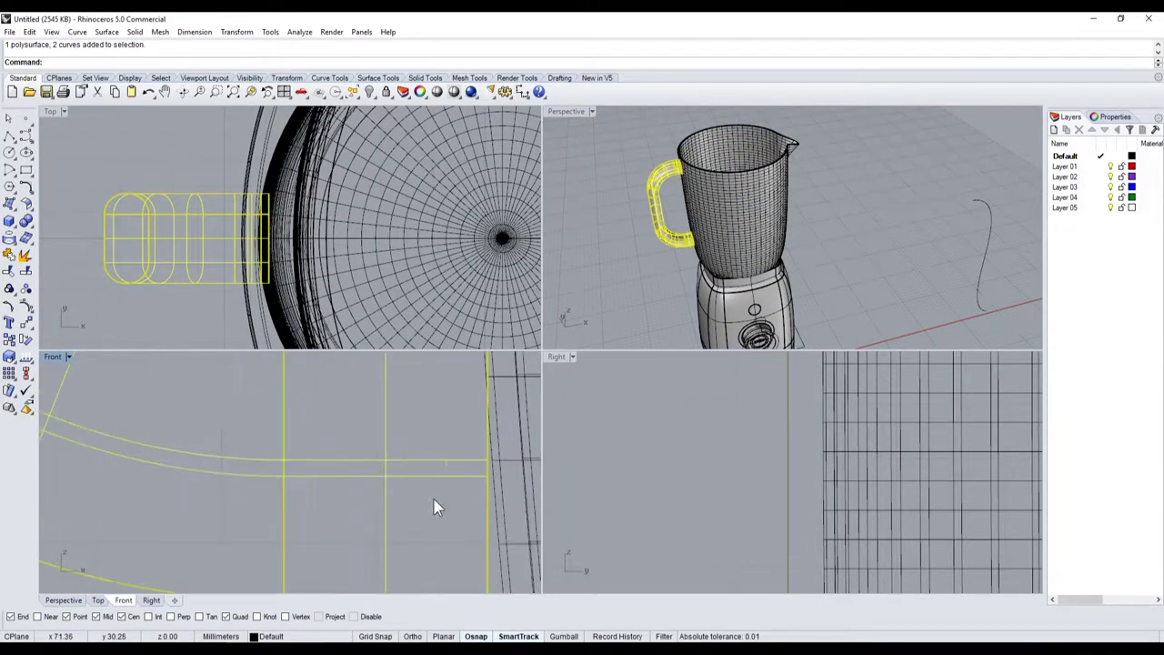
pyautogui.scroll(2, 434, 507)
pyautogui.moveTo(389, 468)
pyautogui.mouseDown()
pyautogui.moveTo(410, 471)
pyautogui.moveTo(403, 485)
pyautogui.mouseUp()
pyautogui.click(336, 543)
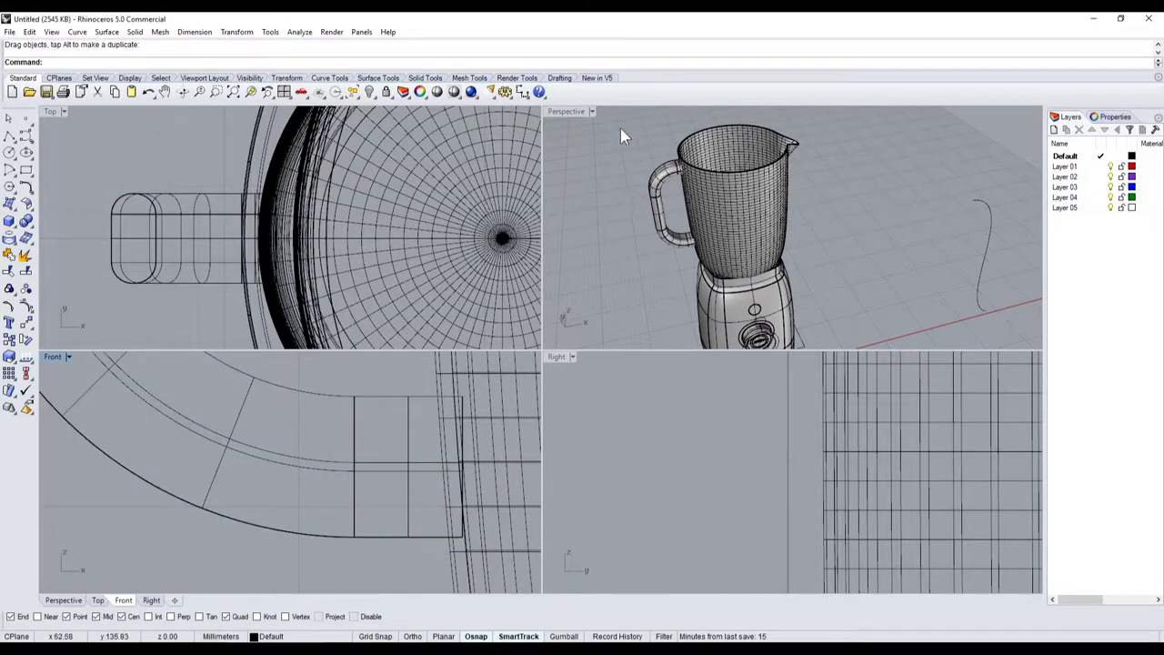
pyautogui.doubleClick(572, 111)
pyautogui.scroll(3, 577, 194)
pyautogui.scroll(3, 331, 229)
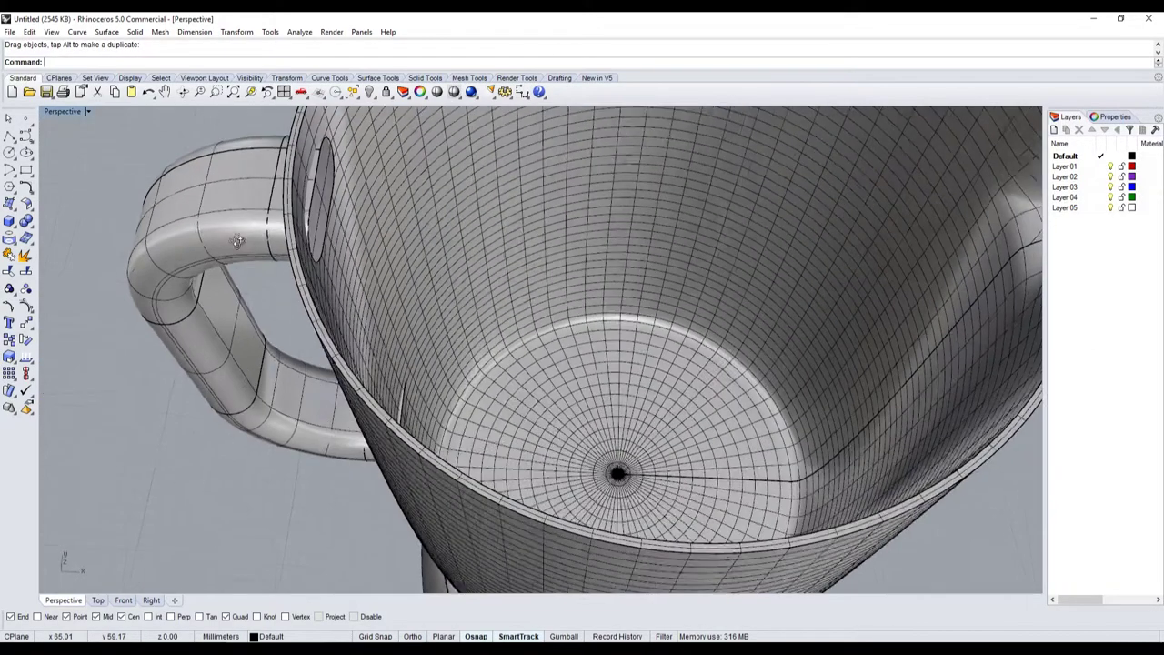
pyautogui.scroll(2, 300, 229)
# Step: Boolean-difference the jug from the handle to cut off the handle ends
pyautogui.click(368, 214)
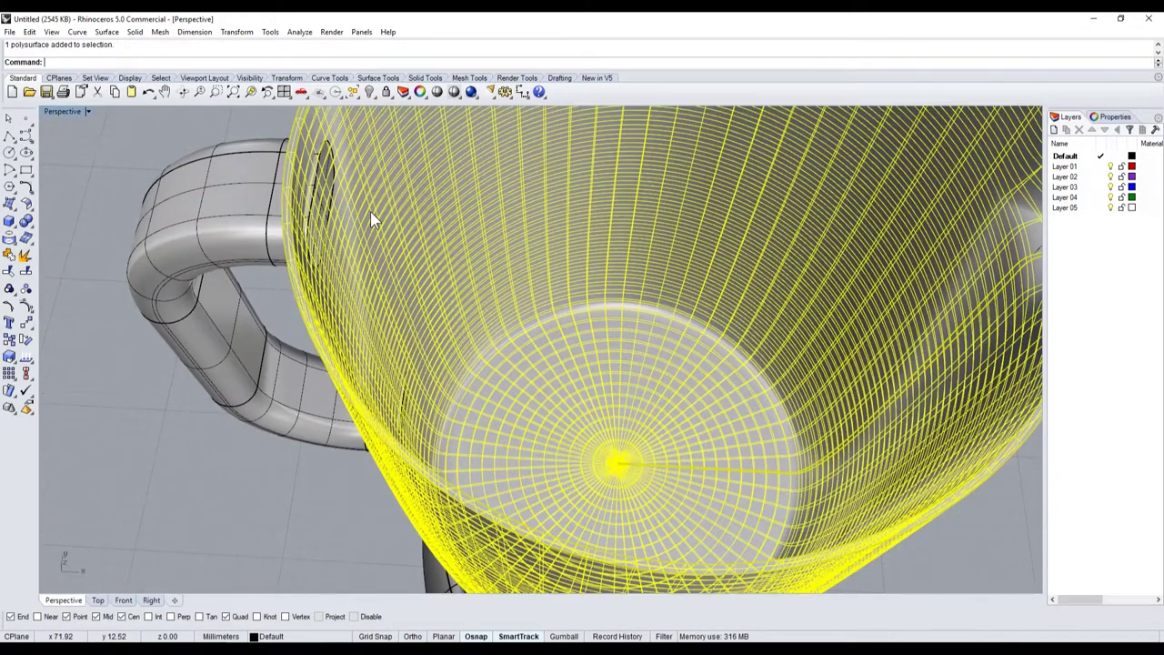
pyautogui.click(252, 221)
pyautogui.click(25, 238)
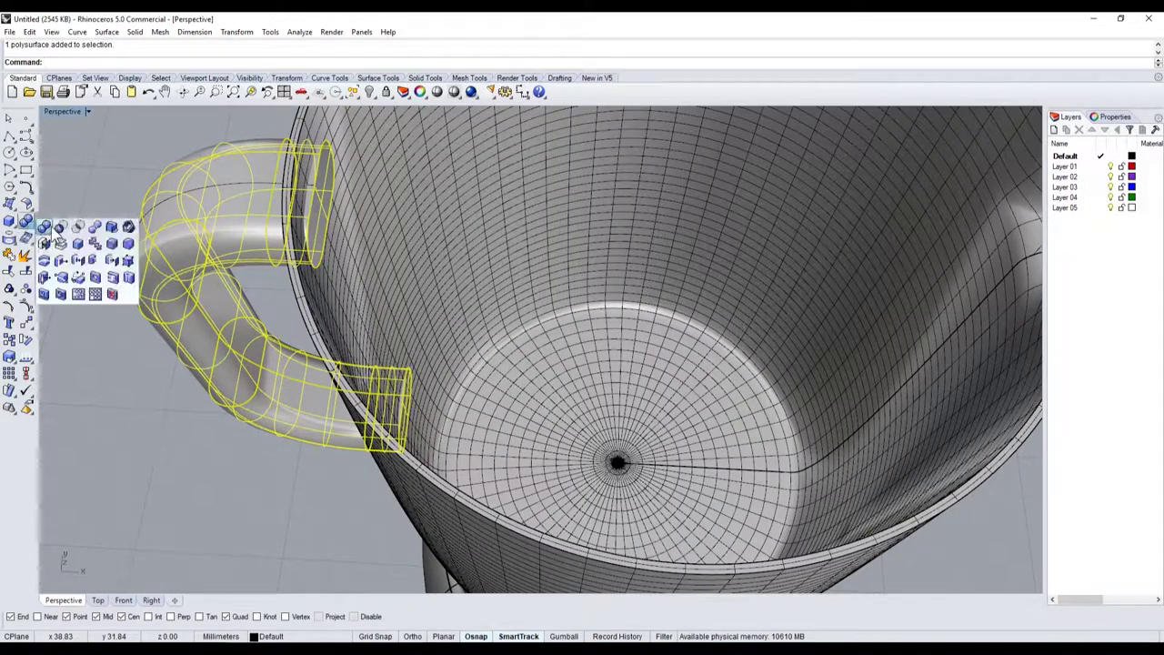
pyautogui.click(60, 226)
pyautogui.click(375, 152)
pyautogui.press('Return')
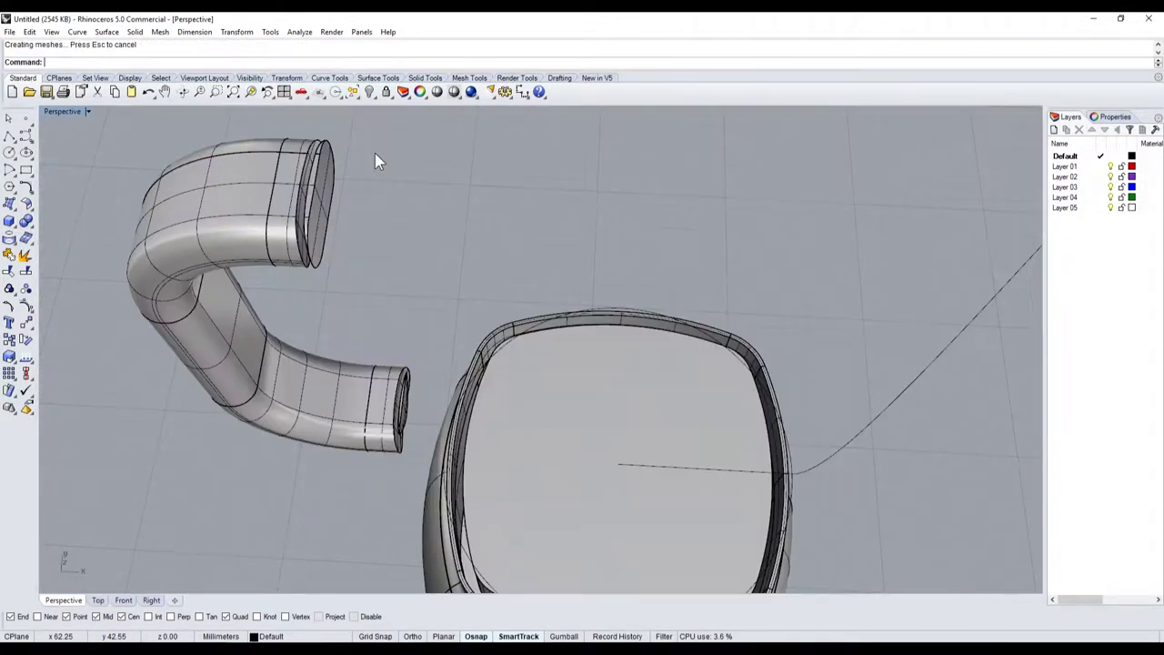
# Step: Delete the leftover end cap and paste the copied jug back in
pyautogui.click(333, 194)
pyautogui.press('Delete')
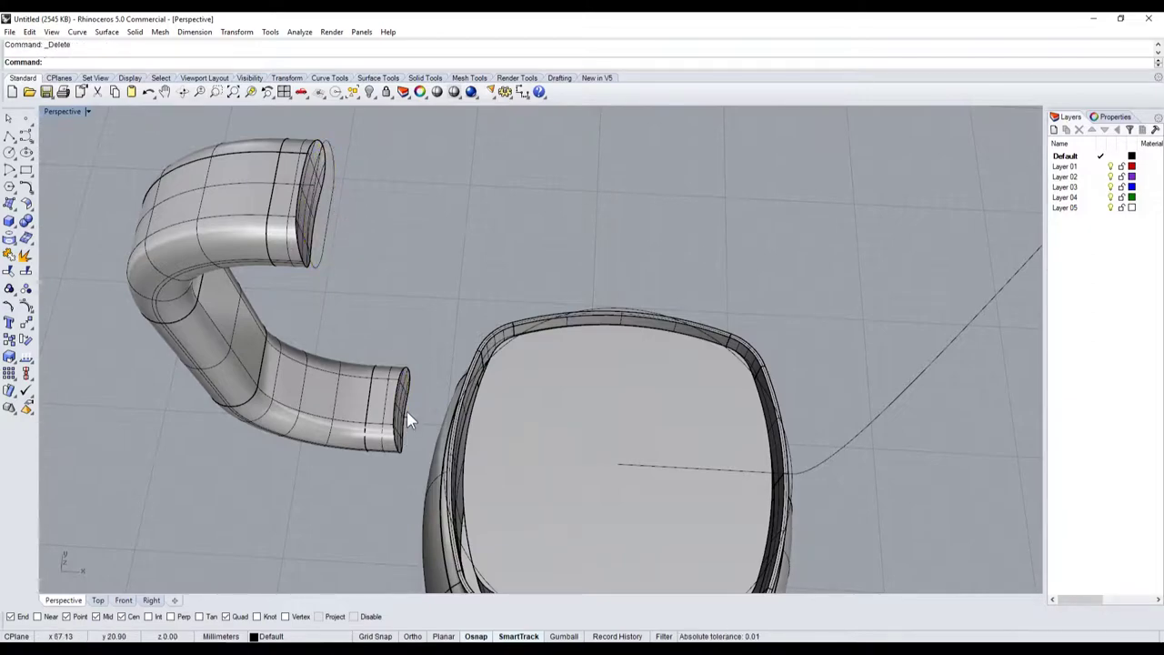
pyautogui.hotkey('ctrl', 'v')
pyautogui.press('Escape')
# Step: Orbit Perspective to compare both blenders with the reference, then restore the four-view layout
pyautogui.scroll(-5, 123, 204)
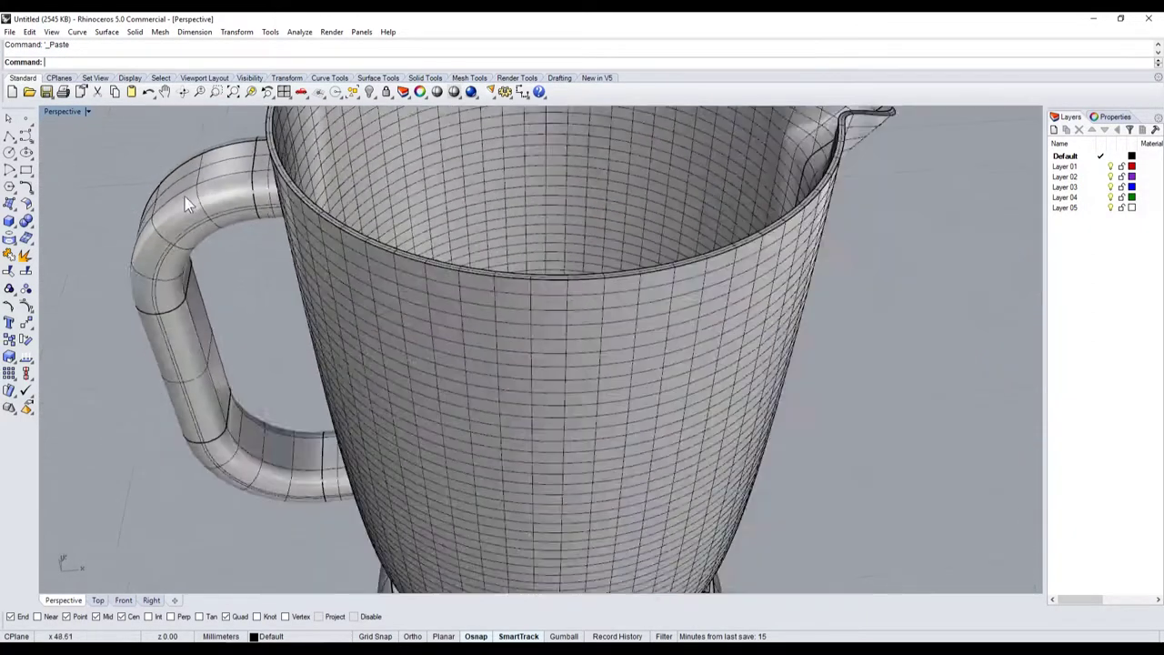
pyautogui.scroll(-3, 185, 197)
pyautogui.scroll(3, 166, 261)
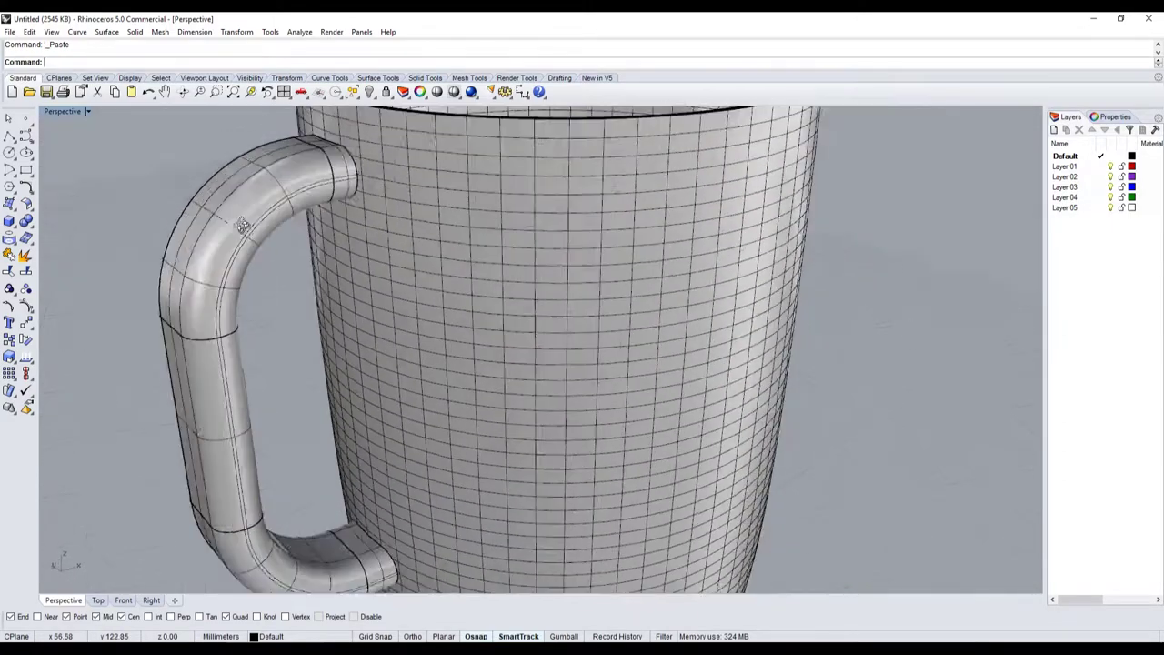
pyautogui.scroll(-6, 165, 261)
pyautogui.moveTo(166, 261)
pyautogui.mouseDown(button='right')
pyautogui.moveTo(86, 243)
pyautogui.moveTo(580, 160)
pyautogui.mouseUp(button='right')
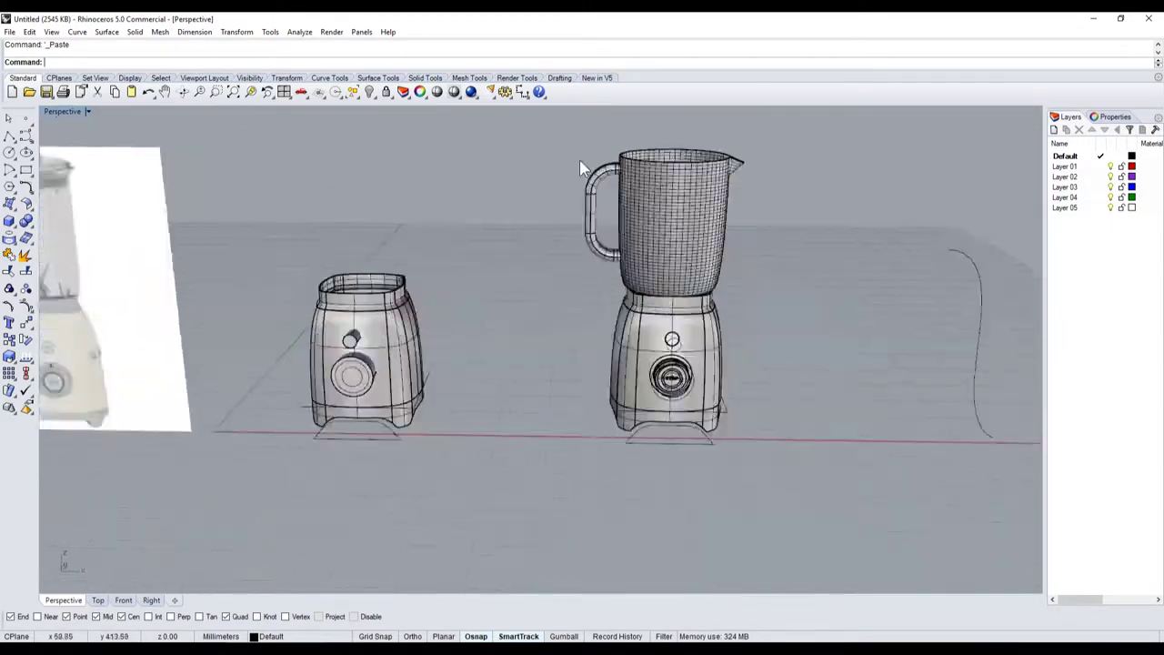
pyautogui.scroll(5, 620, 218)
pyautogui.scroll(2, 402, 166)
pyautogui.click(28, 138)
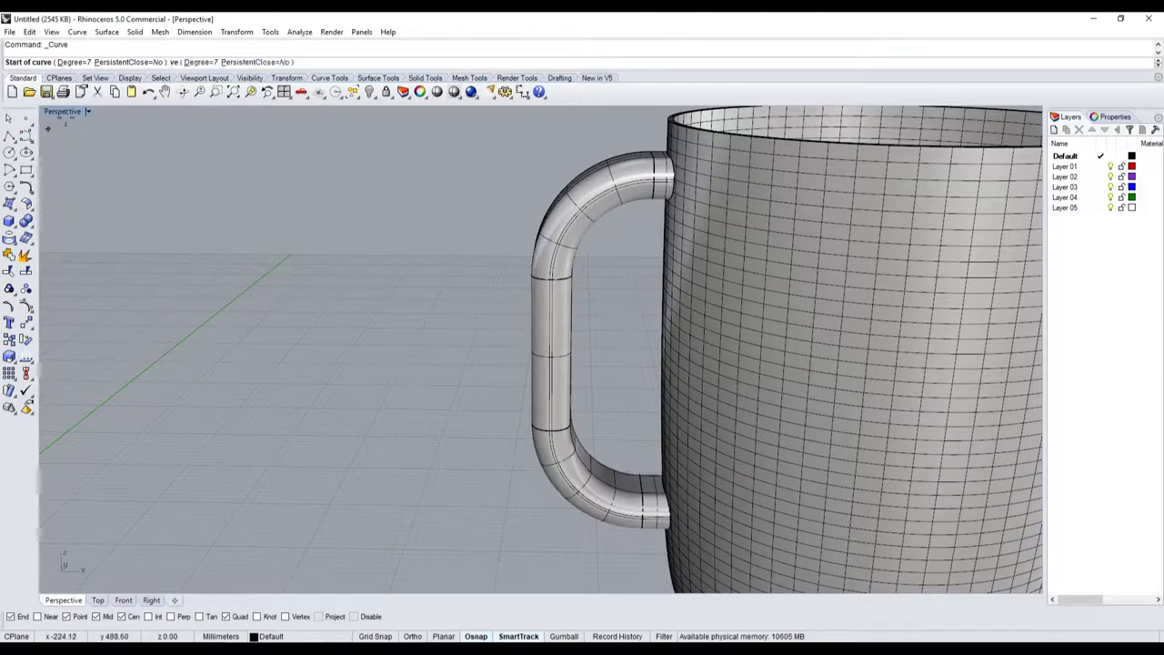
pyautogui.doubleClick(62, 111)
# Step: Select the handle's path curve and Scale1D it from its midpoint with Ortho on
pyautogui.scroll(3, 343, 546)
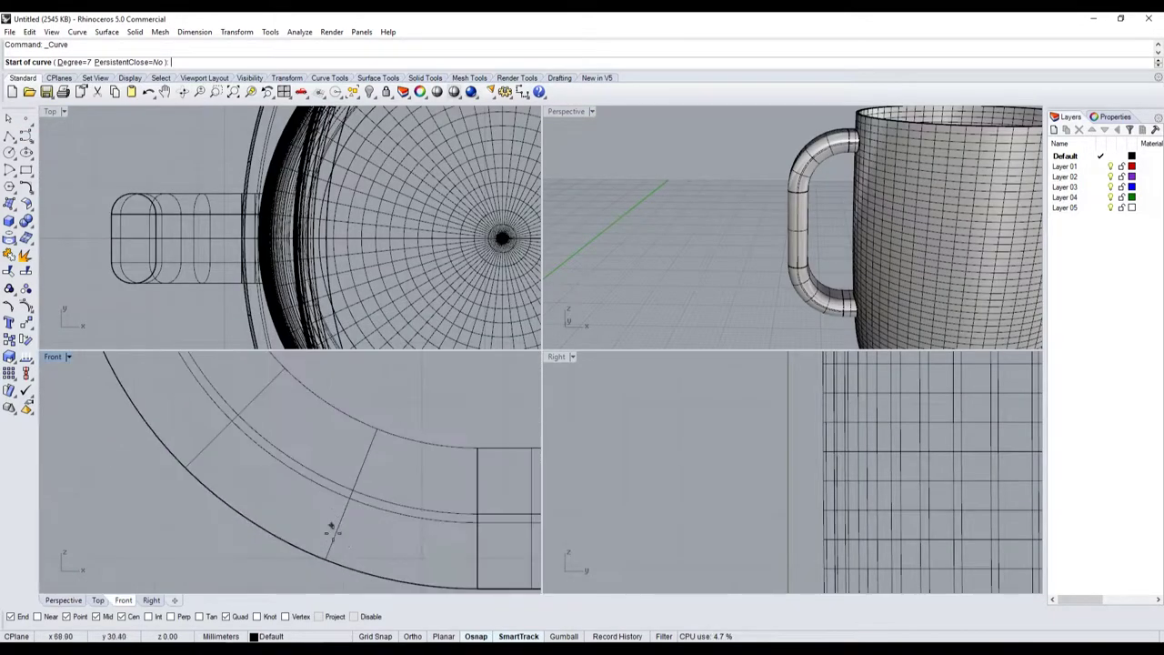
pyautogui.scroll(-3, 325, 520)
pyautogui.press('Escape')
pyautogui.click(297, 517)
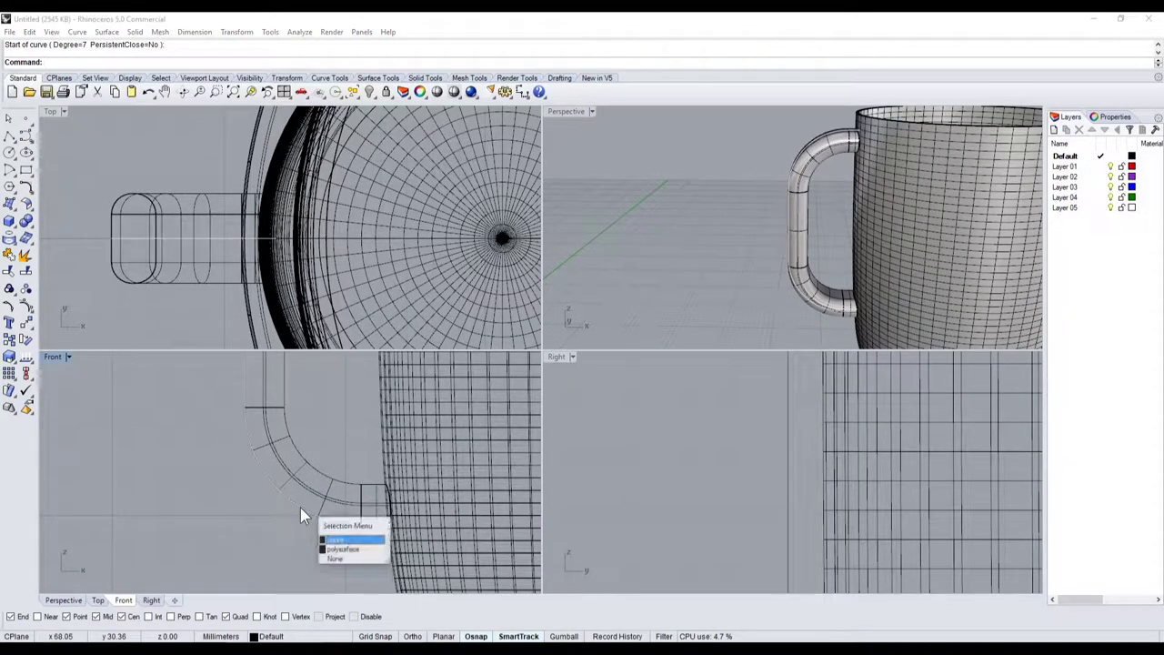
pyautogui.click(323, 544)
pyautogui.scroll(-3, 317, 493)
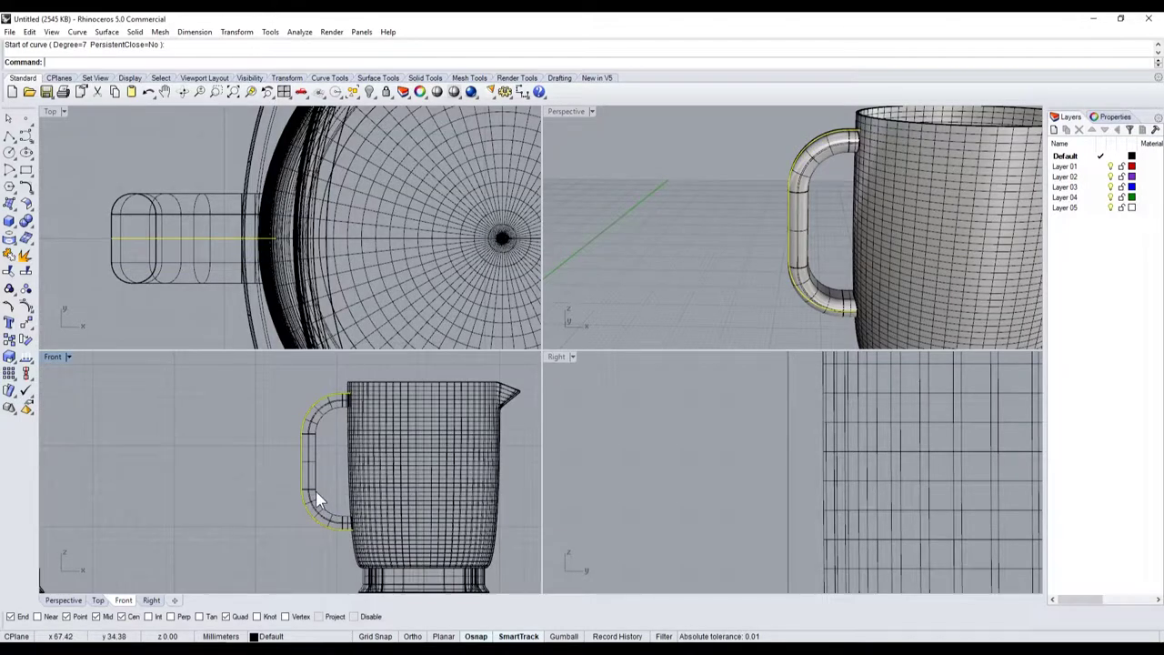
pyautogui.click(9, 357)
pyautogui.scroll(3, 278, 460)
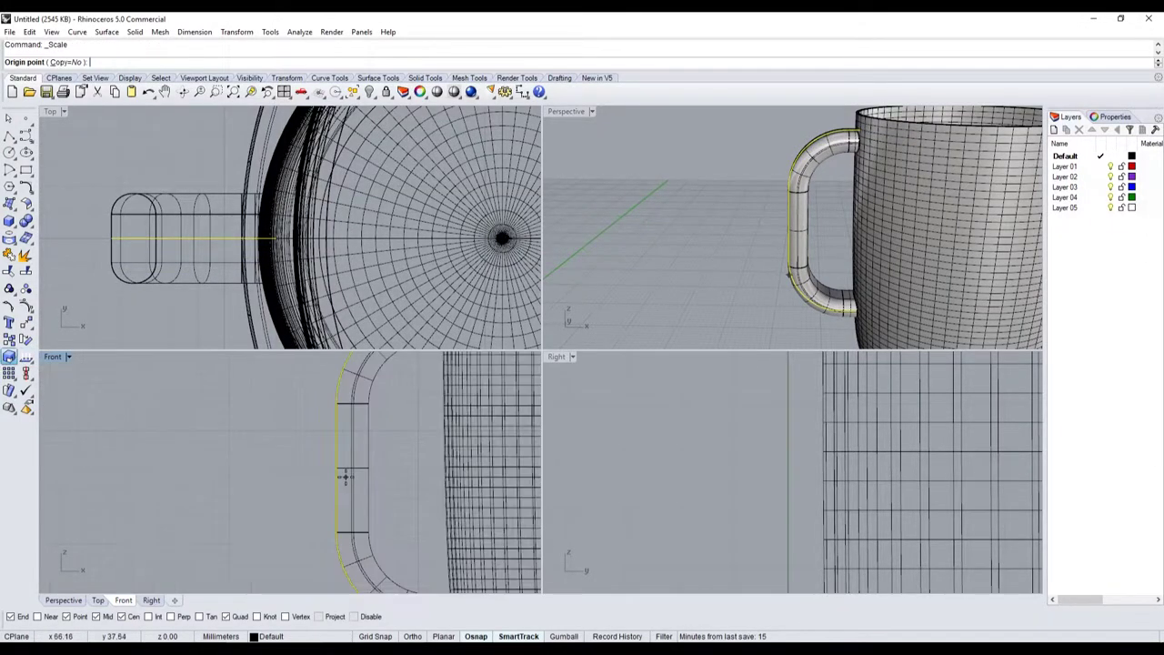
pyautogui.click(336, 467)
pyautogui.click(412, 468)
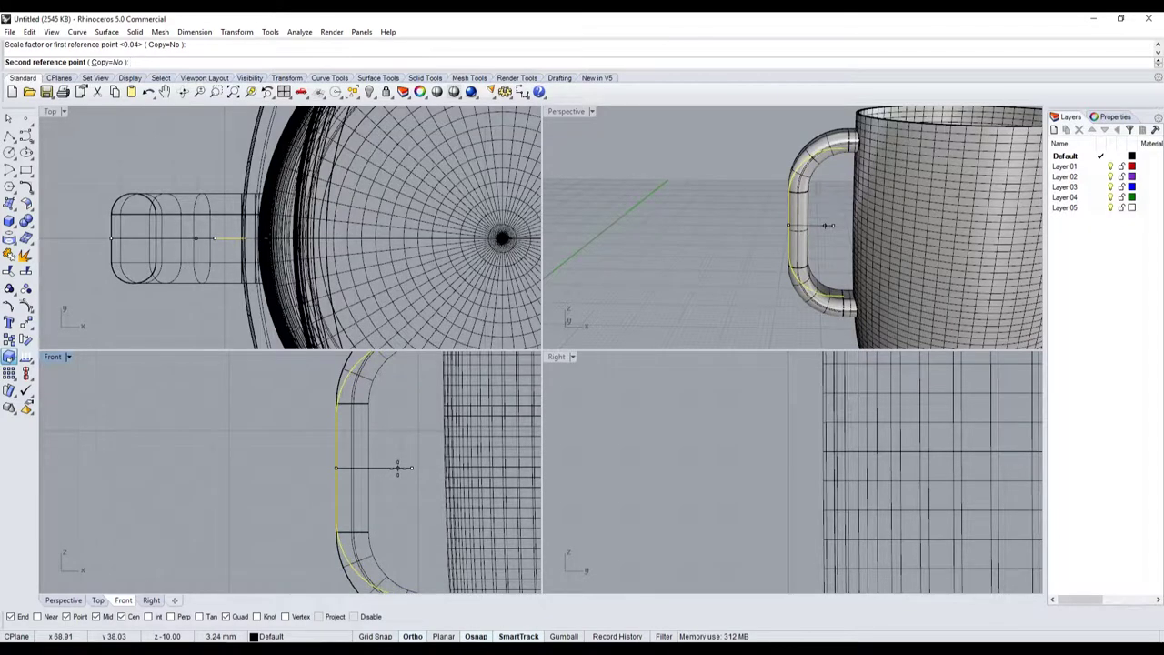
pyautogui.click(397, 468)
# Step: Drag the path curve into position along the handle
pyautogui.scroll(-3, 398, 469)
pyautogui.scroll(5, 351, 423)
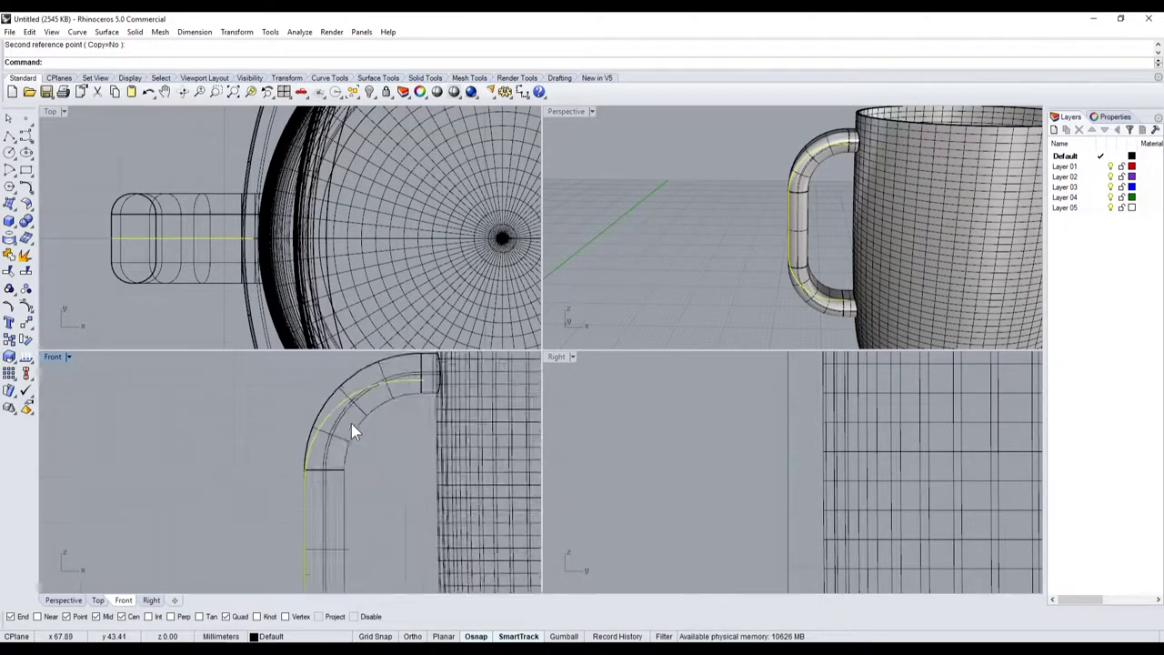
pyautogui.scroll(2, 351, 423)
pyautogui.moveTo(335, 402); pyautogui.dragTo(361, 408)
pyautogui.scroll(-3, 344, 474)
pyautogui.scroll(3, 340, 478)
pyautogui.press('Escape')
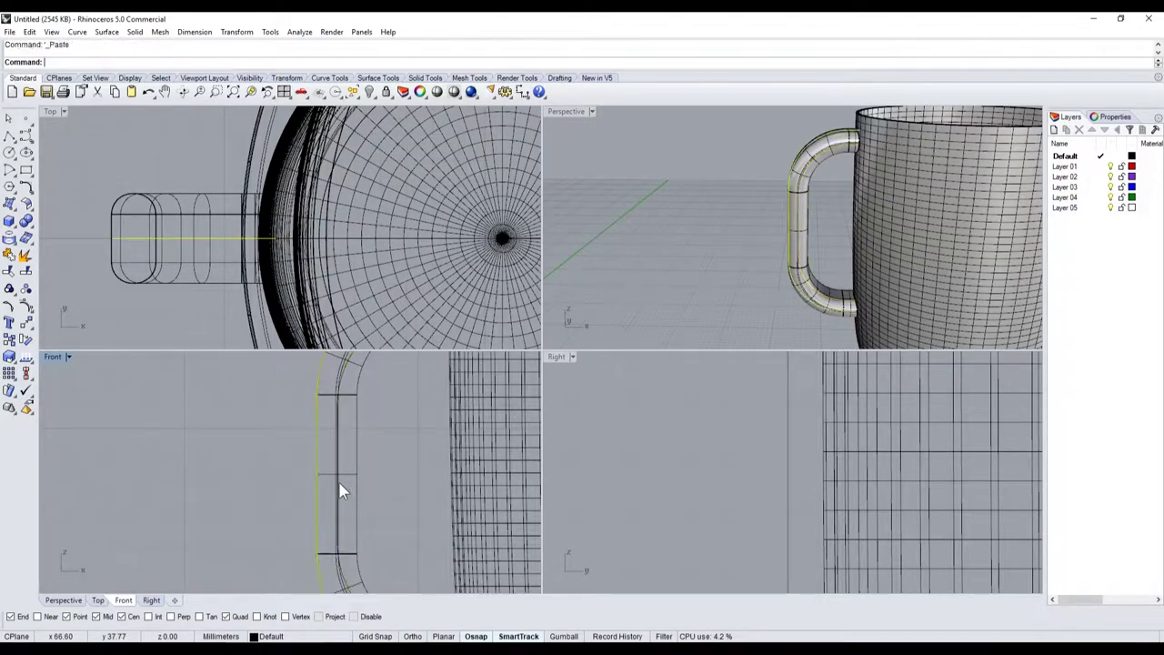
pyautogui.scroll(-2, 340, 486)
pyautogui.scroll(4, 351, 405)
# Step: Reselect the centre curve and Scale1D it again from its midpoint to stretch it
pyautogui.click(347, 429)
pyautogui.scroll(-2, 345, 421)
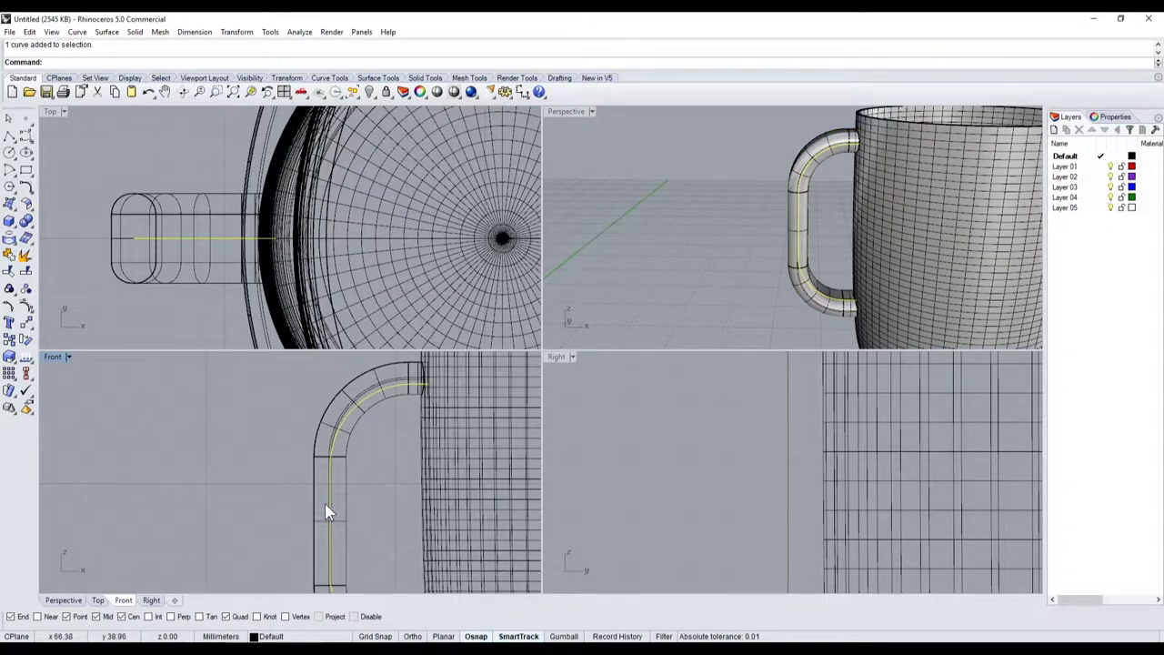
pyautogui.click(21, 361)
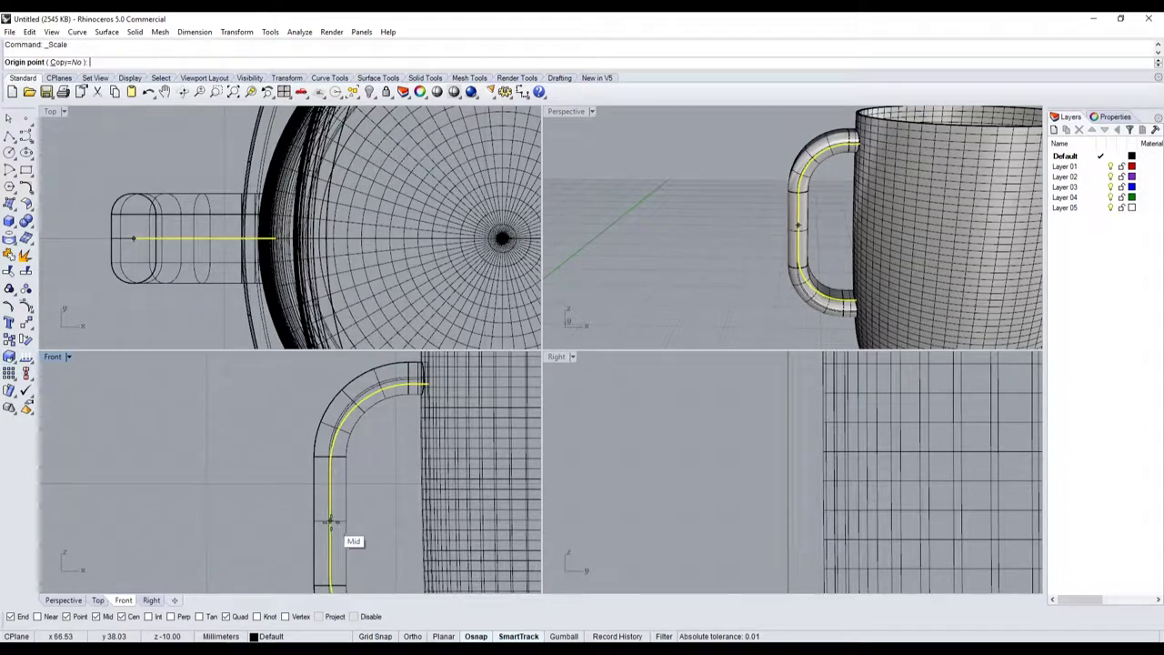
pyautogui.click(330, 520)
pyautogui.click(260, 516)
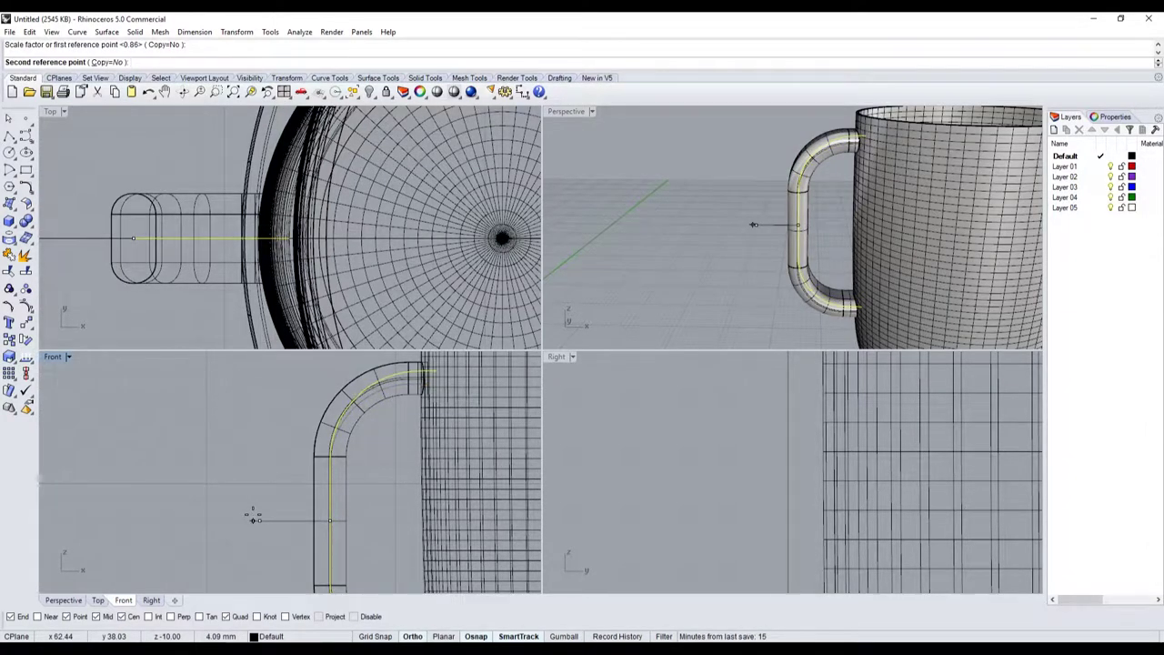
pyautogui.click(255, 516)
pyautogui.scroll(-1, 319, 455)
pyautogui.scroll(-1, 329, 451)
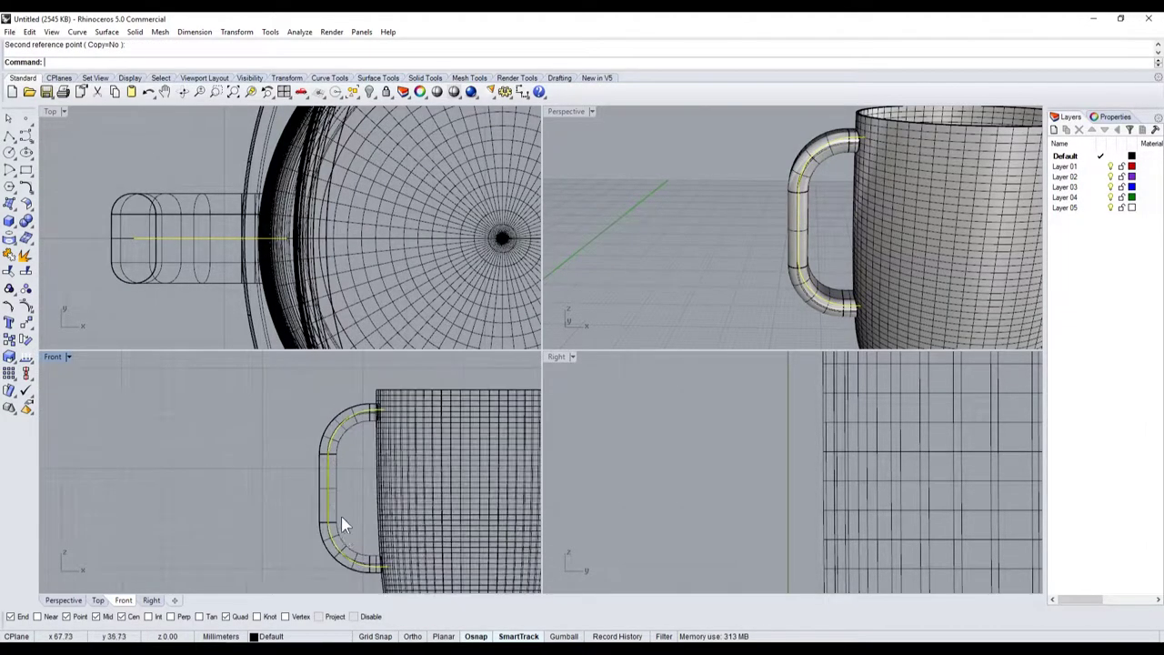
pyautogui.scroll(1, 353, 489)
pyautogui.scroll(4, 323, 496)
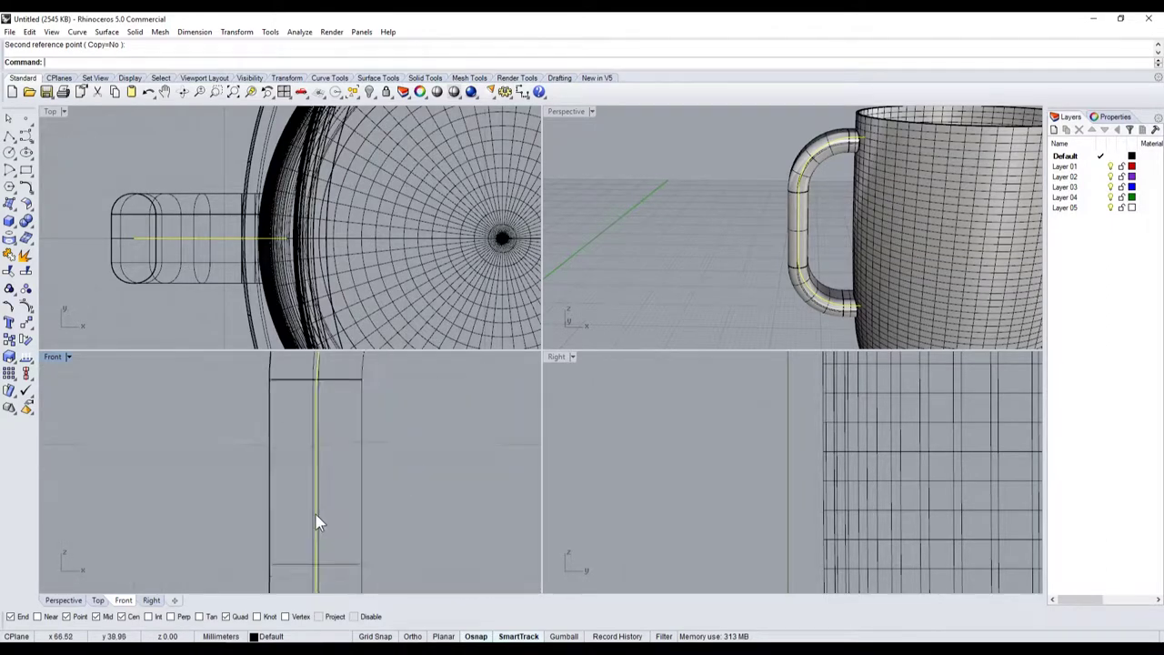
# Step: Nudge the centre curve into its final place along the handle
pyautogui.moveTo(319, 512); pyautogui.dragTo(324, 509)
pyautogui.scroll(-2, 323, 509)
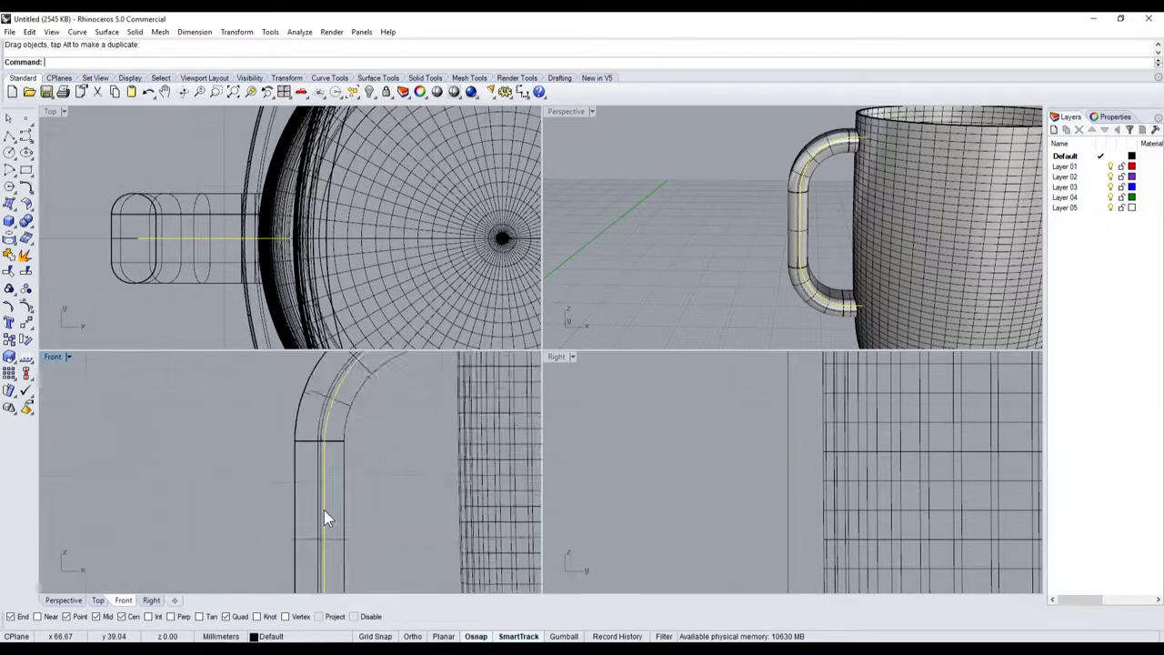
pyautogui.scroll(-2, 364, 410)
pyautogui.scroll(2, 379, 378)
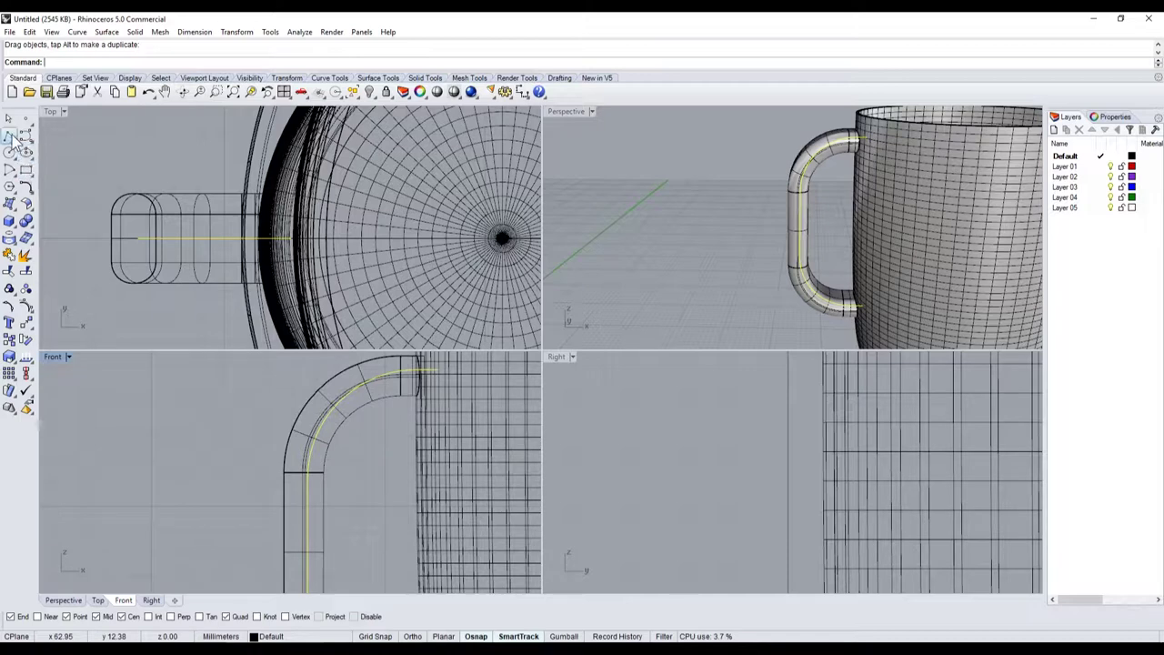
pyautogui.click(9, 135)
pyautogui.scroll(3, 356, 408)
pyautogui.scroll(3, 300, 437)
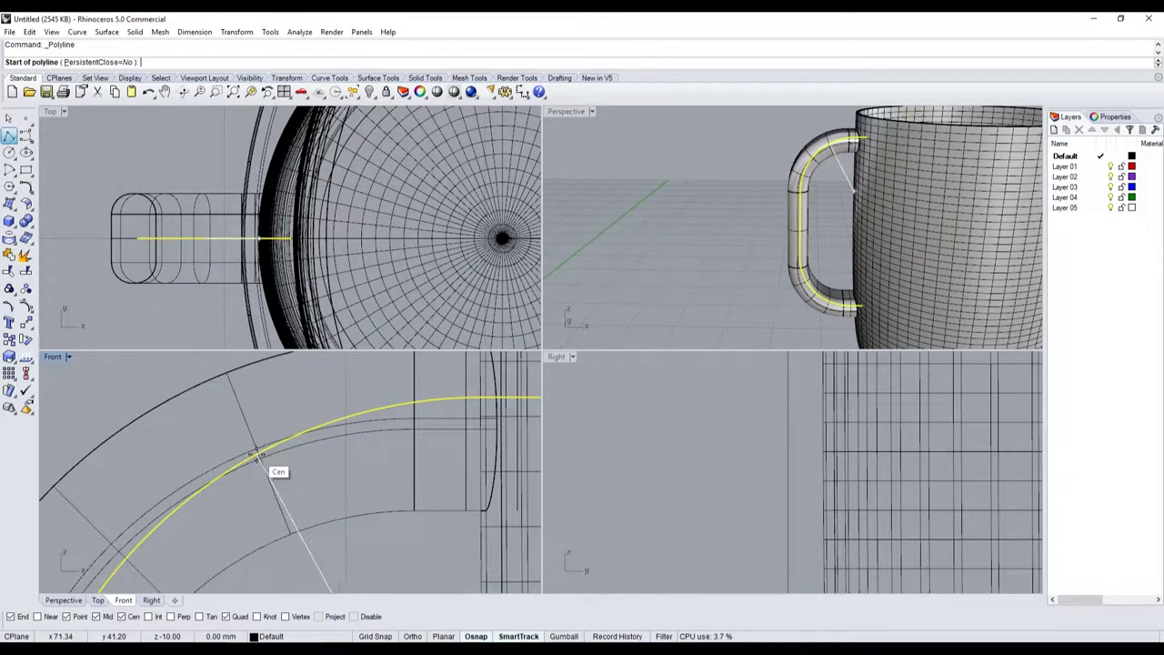
# Step: Turn on Near osnap, try a polyline at the handle arc, and check the blender reference photos
pyautogui.click(38, 617)
pyautogui.click(257, 451)
pyautogui.scroll(-2, 309, 438)
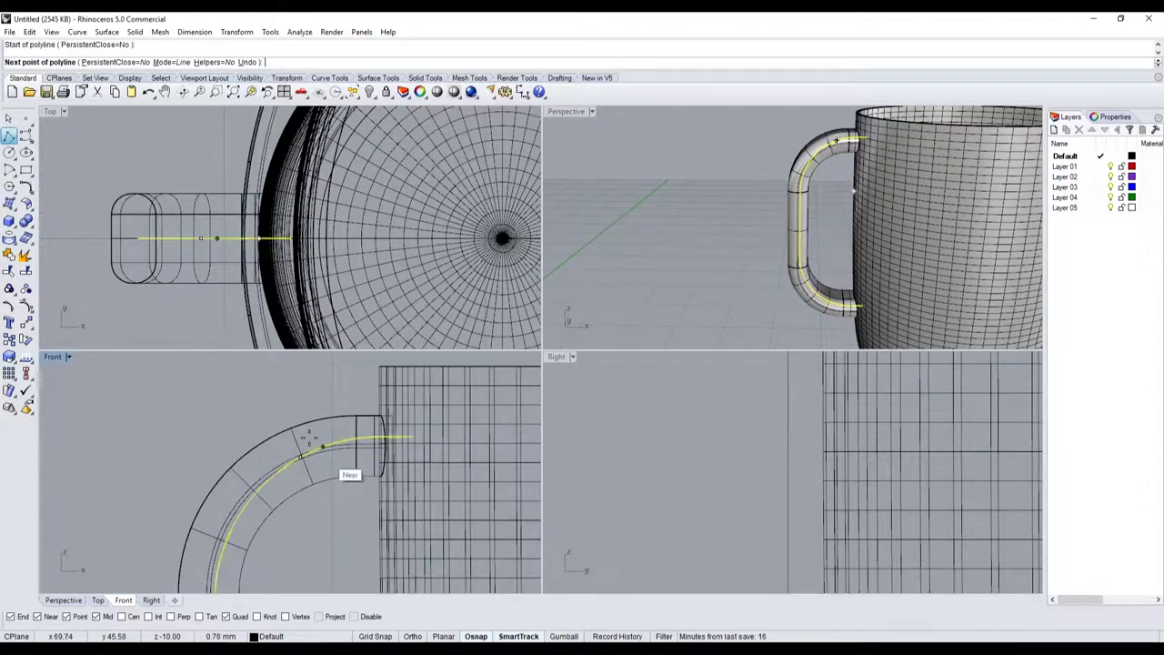
pyautogui.press('shift')
pyautogui.hotkey('alt', 'Tab')
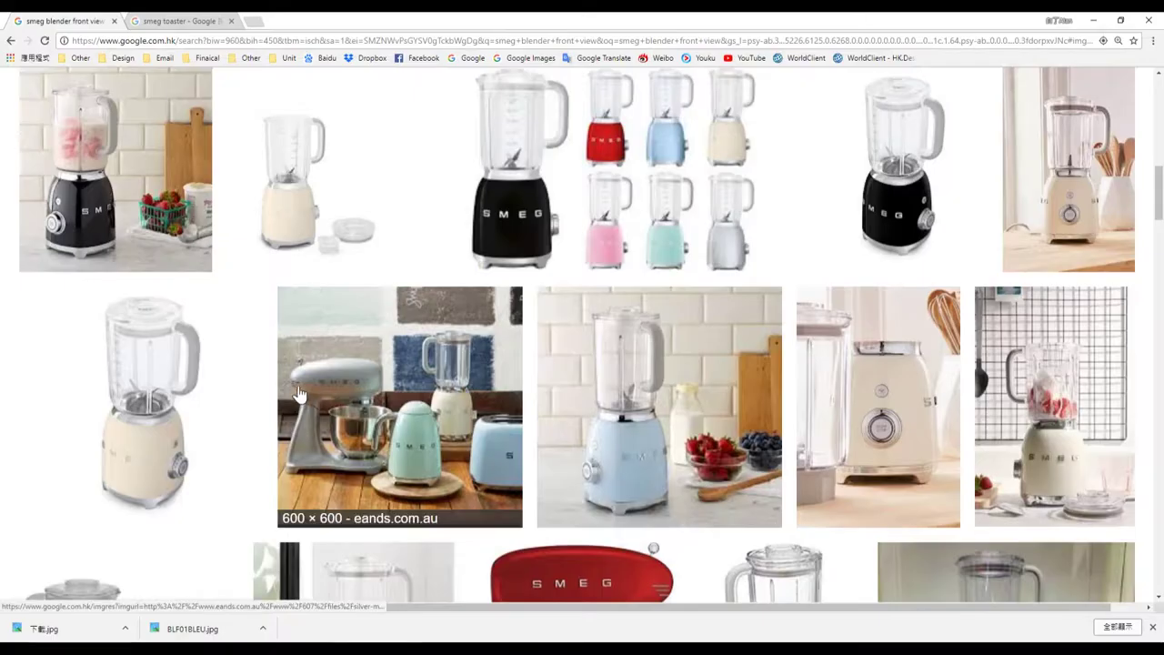
pyautogui.hotkey('alt', 'Tab')
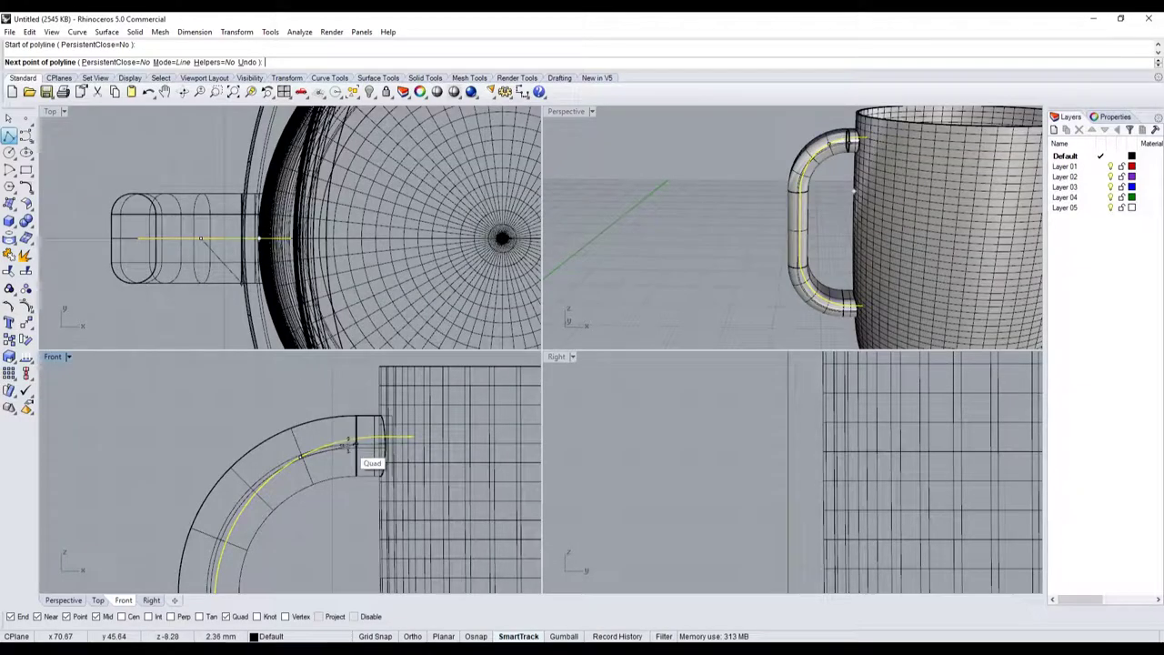
pyautogui.click(364, 442)
pyautogui.press('Return')
pyautogui.scroll(-3, 364, 418)
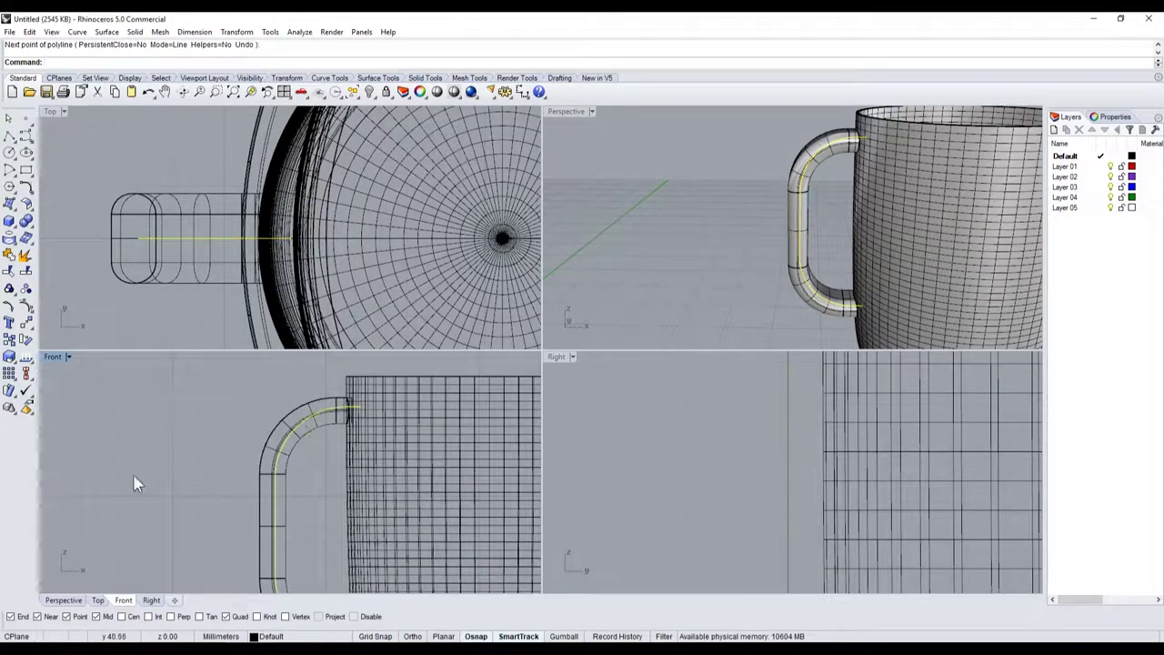
# Step: Scale1D the centre curve again so its upper end reaches past the handle into the jug
pyautogui.click(7, 338)
pyautogui.click(275, 526)
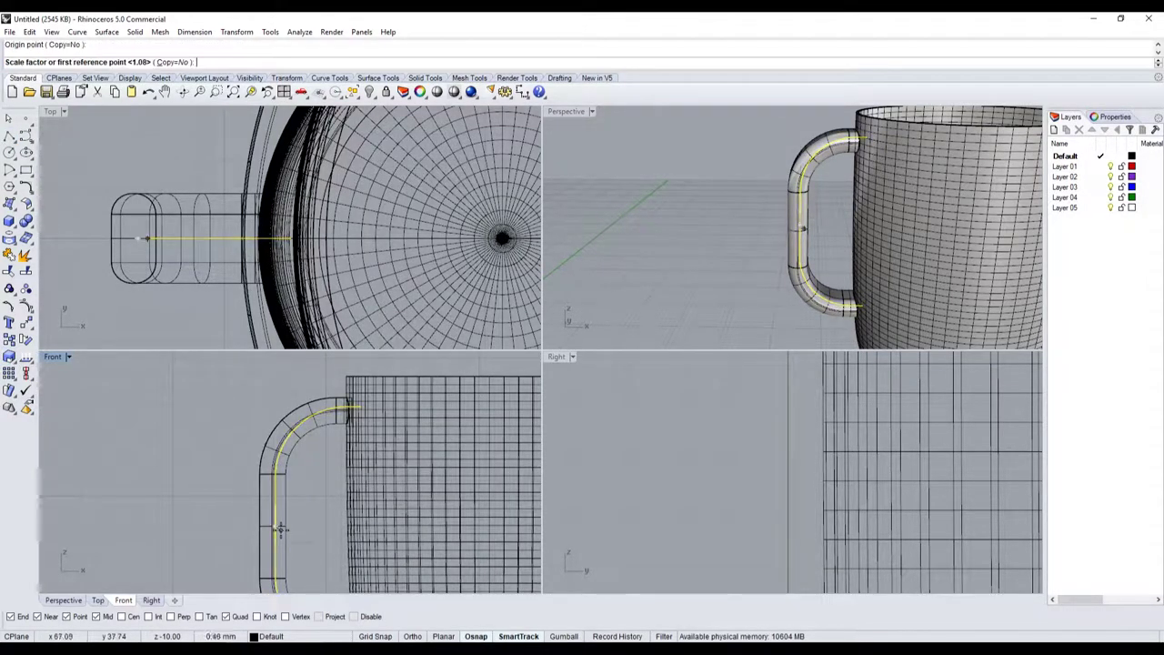
pyautogui.keyDown('shift'); pyautogui.click(225, 422); pyautogui.keyUp('shift')
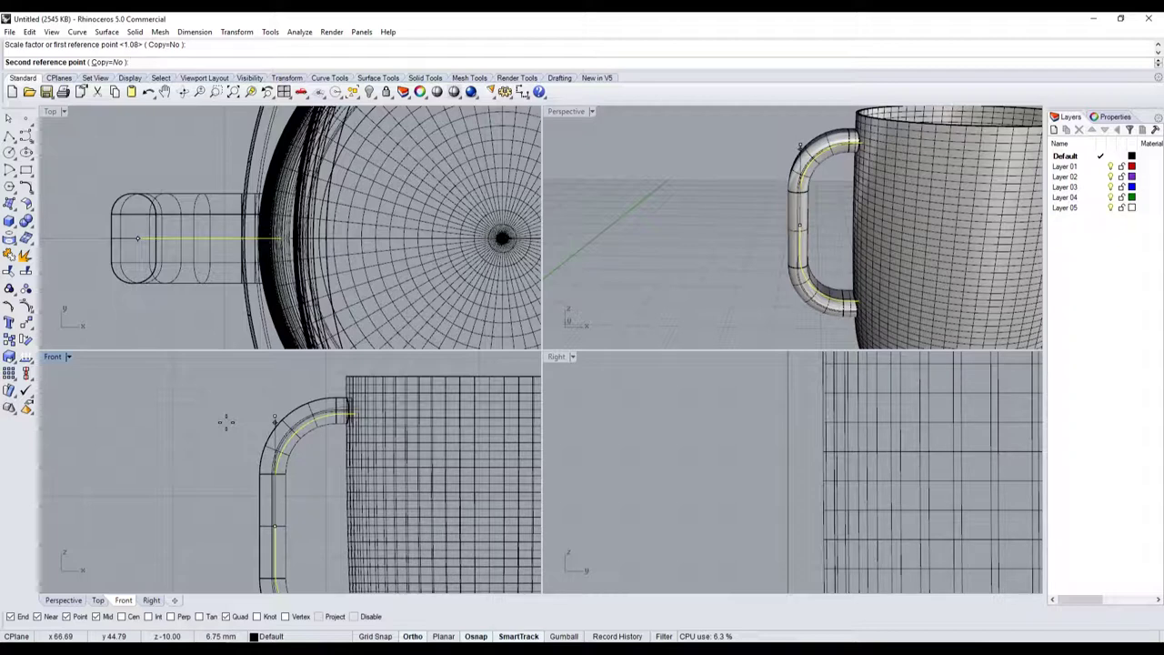
pyautogui.click(173, 421)
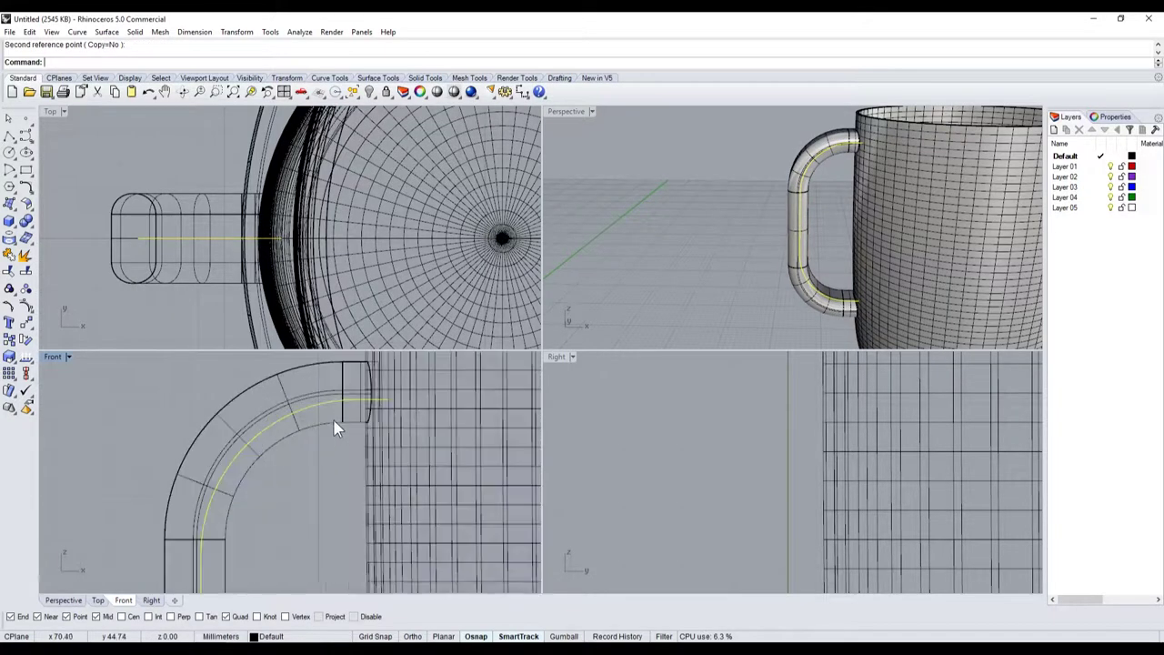
pyautogui.click(9, 135)
pyautogui.scroll(3, 273, 228)
# Step: Start the boundary polyline above the handle top and place its corners around the handle's outside
pyautogui.moveTo(273, 409); pyautogui.dragTo(386, 453, button='right')
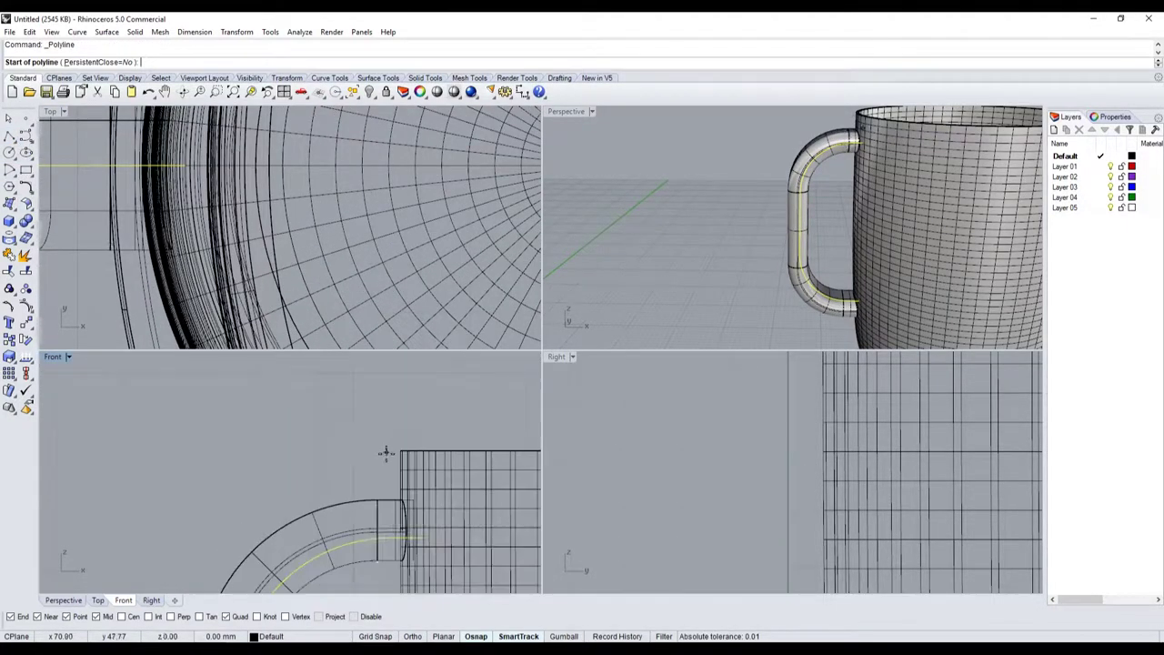
pyautogui.click(388, 533)
pyautogui.click(384, 418)
pyautogui.scroll(-2, 342, 415)
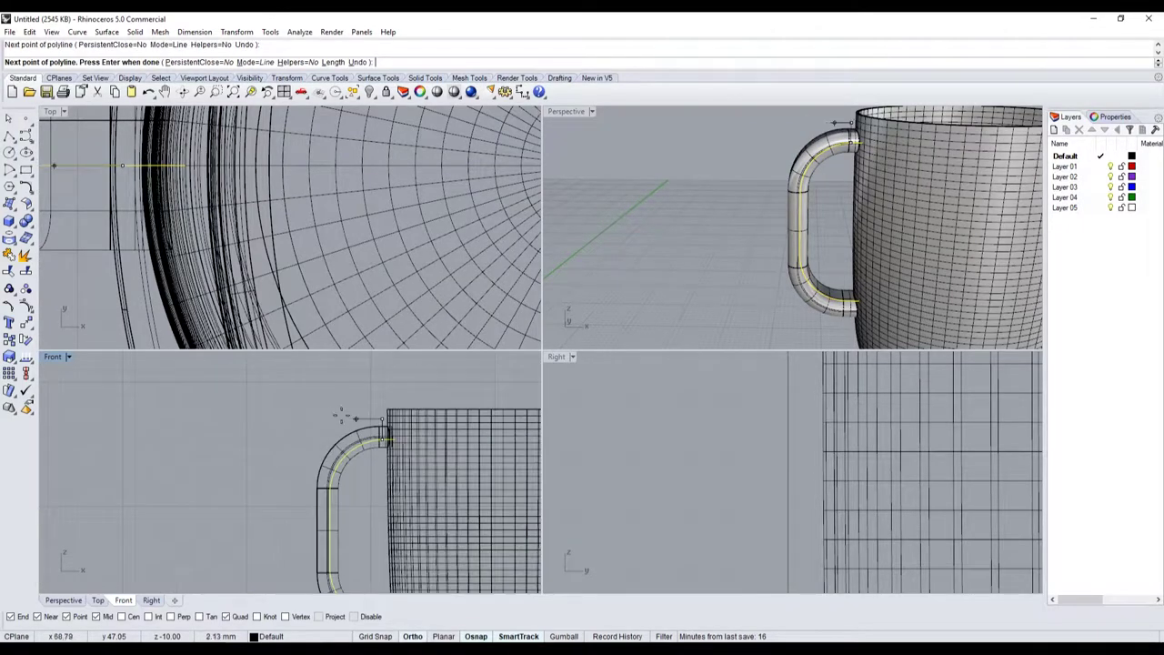
pyautogui.click(289, 418)
pyautogui.scroll(-2, 300, 423)
pyautogui.scroll(3, 305, 537)
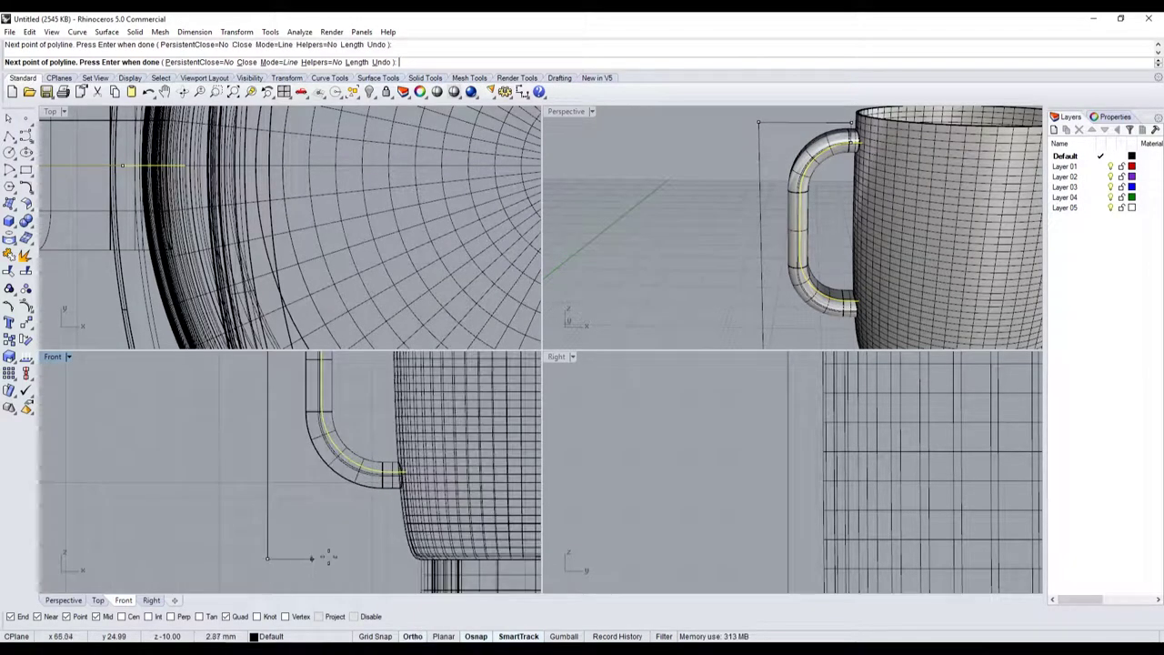
pyautogui.scroll(-3, 400, 505)
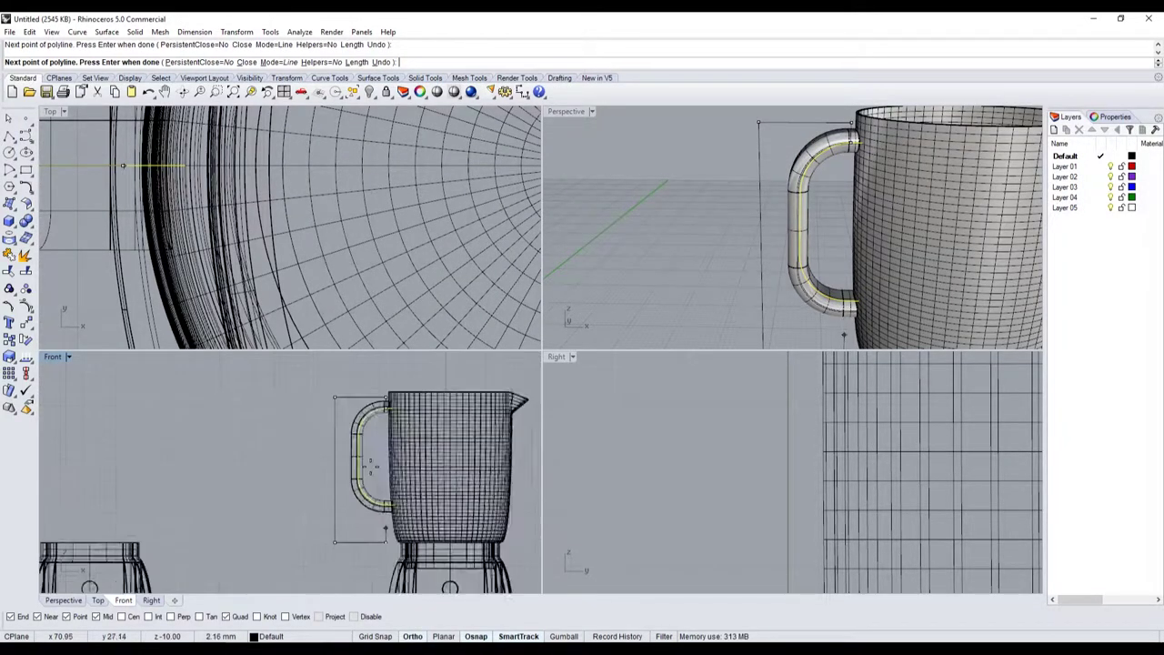
pyautogui.scroll(3, 391, 437)
pyautogui.scroll(3, 396, 432)
pyautogui.scroll(2, 408, 400)
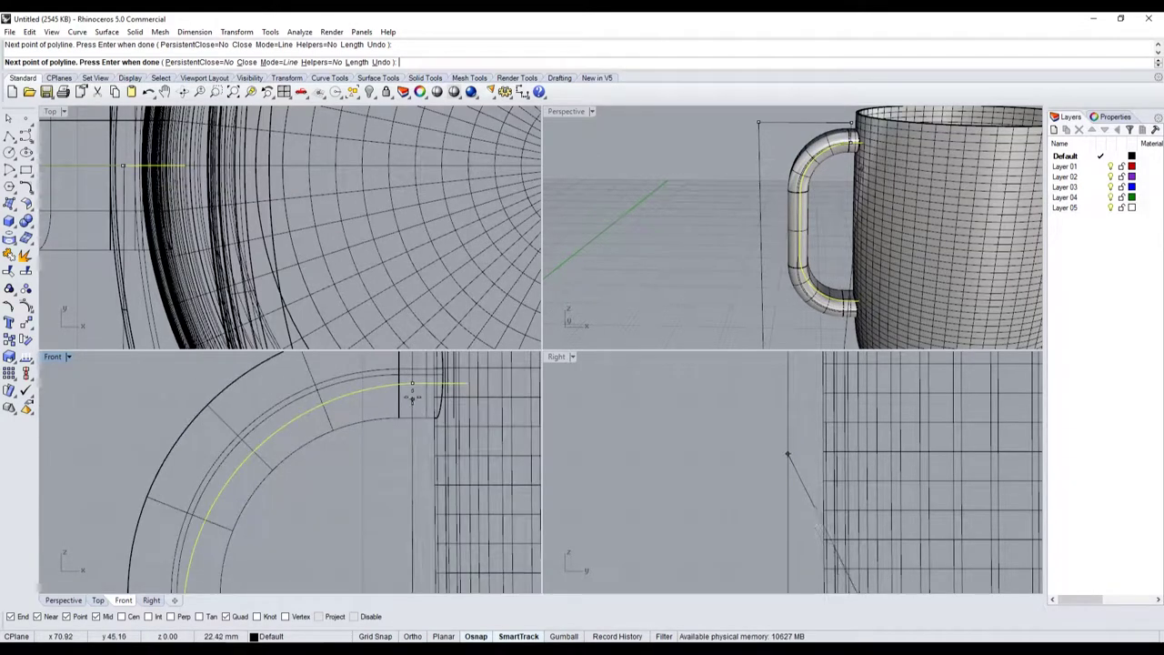
pyautogui.scroll(-4, 411, 390)
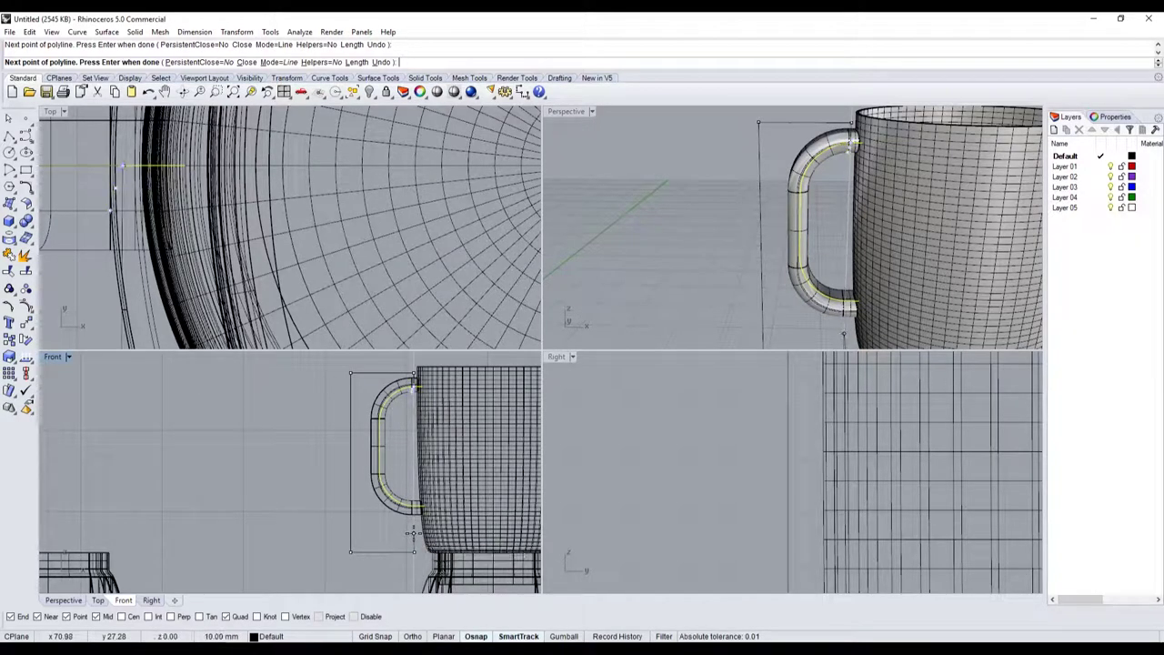
pyautogui.scroll(2, 414, 506)
pyautogui.scroll(1, 414, 503)
pyautogui.scroll(3, 414, 503)
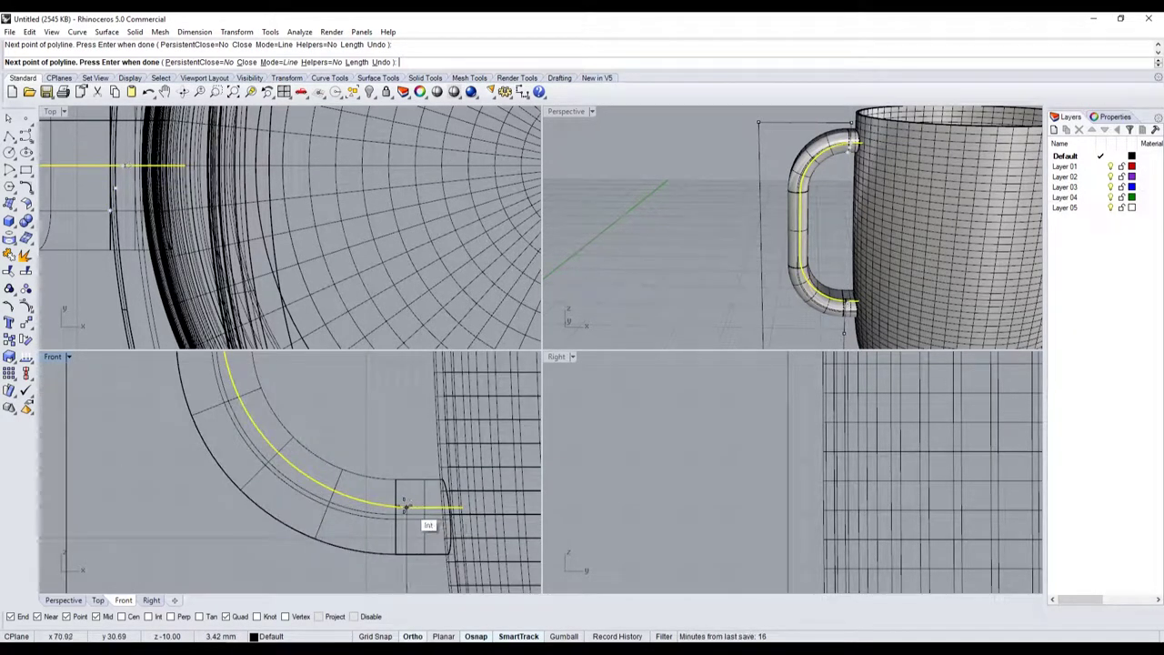
# Step: Snap the last point to the handle's bottom end, finish the polyline, and select it
pyautogui.click(406, 506)
pyautogui.press('Return')
pyautogui.scroll(-3, 408, 515)
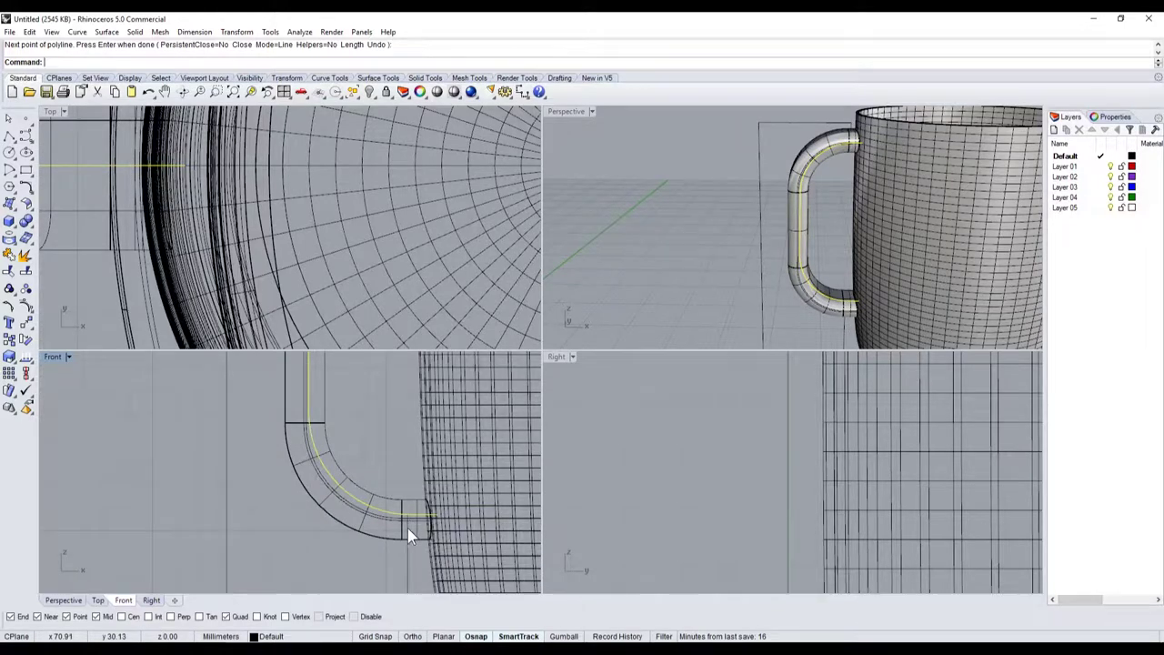
pyautogui.scroll(-2, 407, 528)
pyautogui.click(408, 549)
pyautogui.scroll(2, 404, 526)
# Step: Split the centre curve with the boundary polyline and delete the unwanted piece
pyautogui.scroll(2, 414, 523)
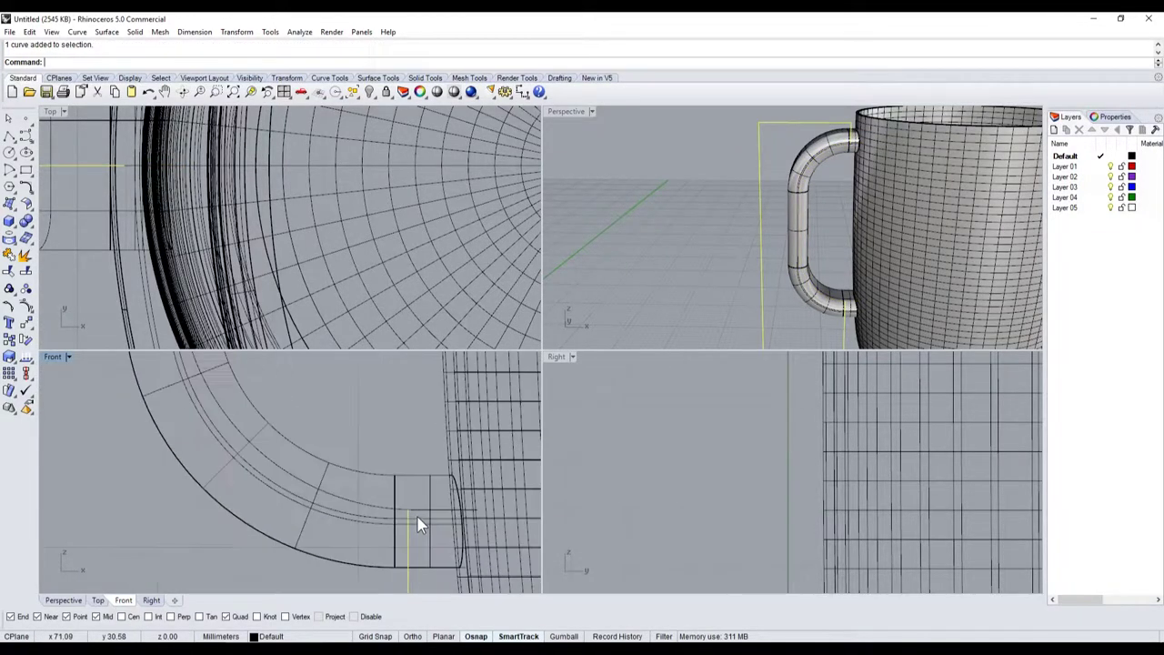
pyautogui.press('Escape')
pyautogui.click(25, 271)
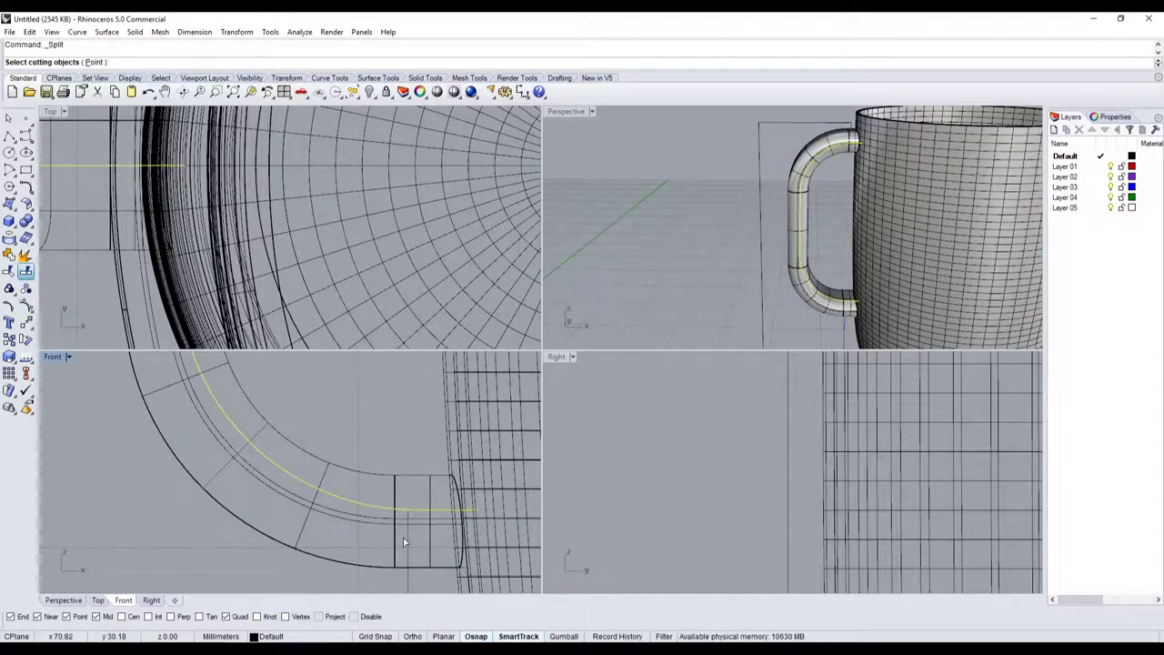
pyautogui.click(405, 540)
pyautogui.press('Return')
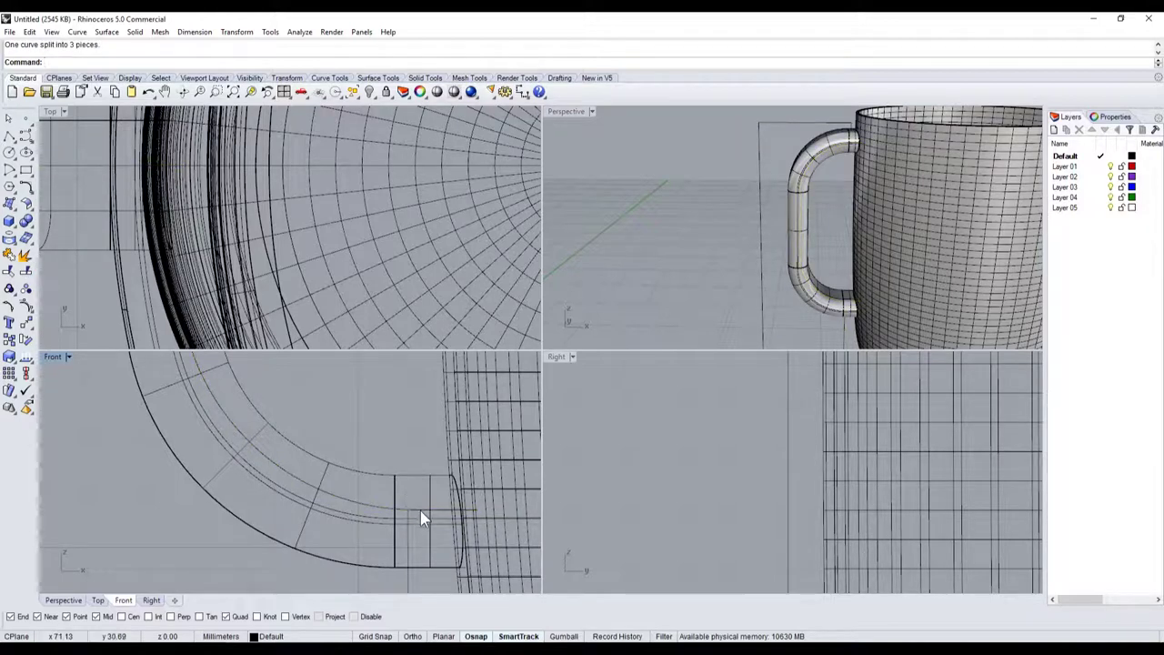
pyautogui.press('Delete')
pyautogui.scroll(-3, 417, 509)
pyautogui.scroll(2, 413, 402)
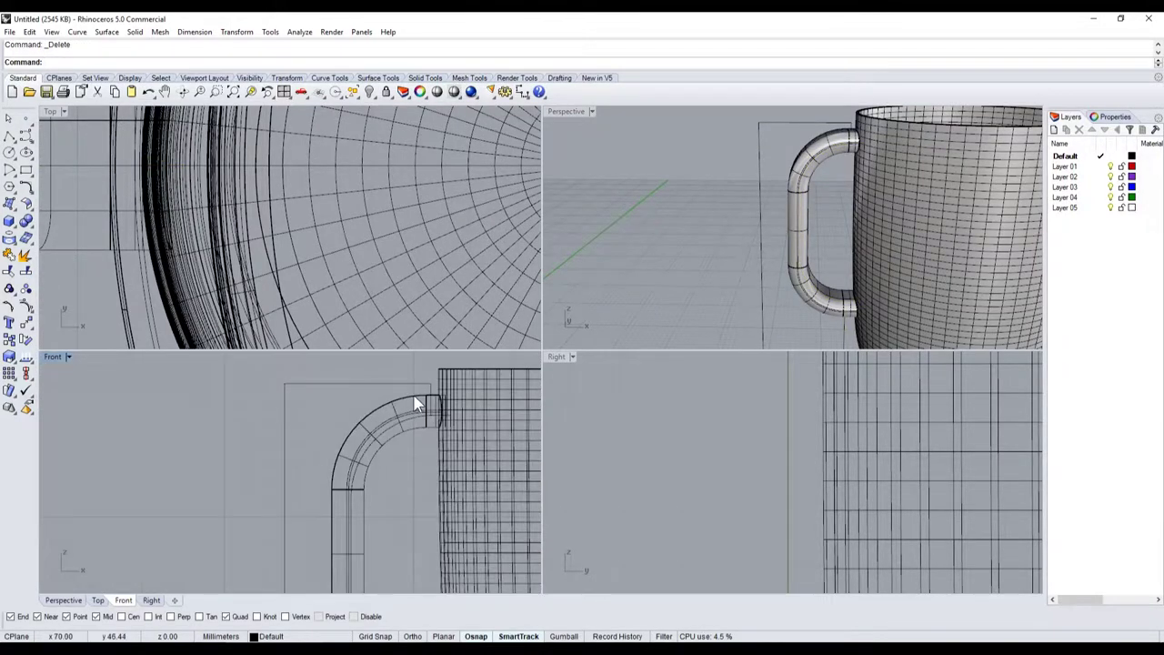
pyautogui.scroll(5, 414, 402)
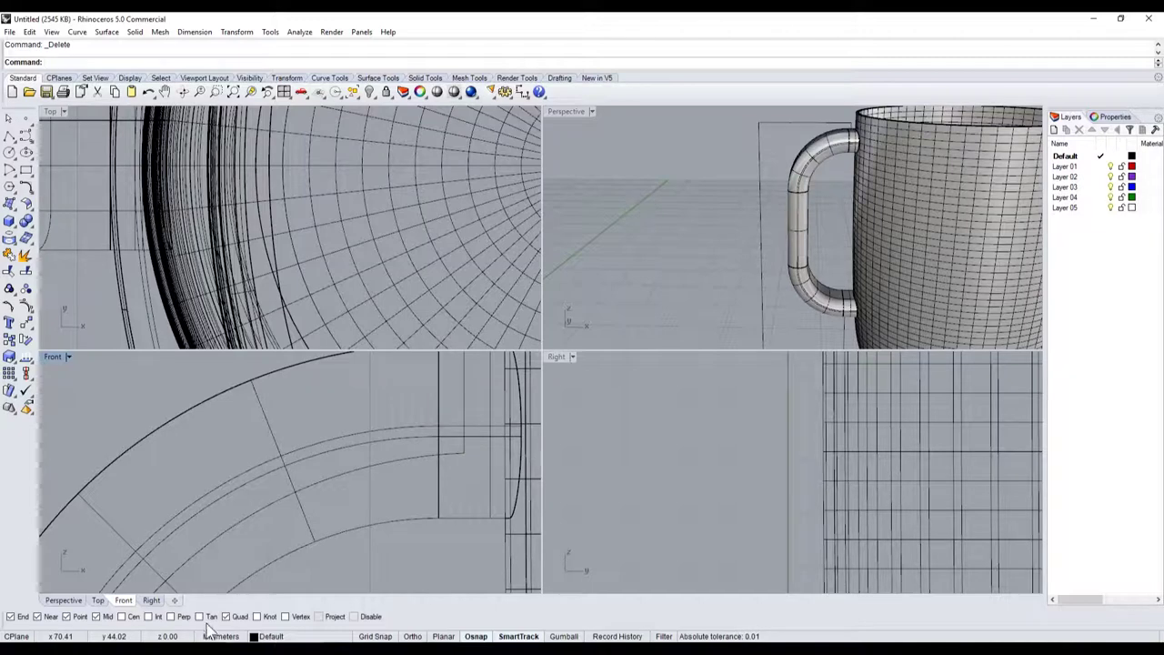
pyautogui.scroll(-3, 351, 450)
# Step: Select the inner handle arc and the rectangle outline and join them into one closed curve
pyautogui.click(351, 450)
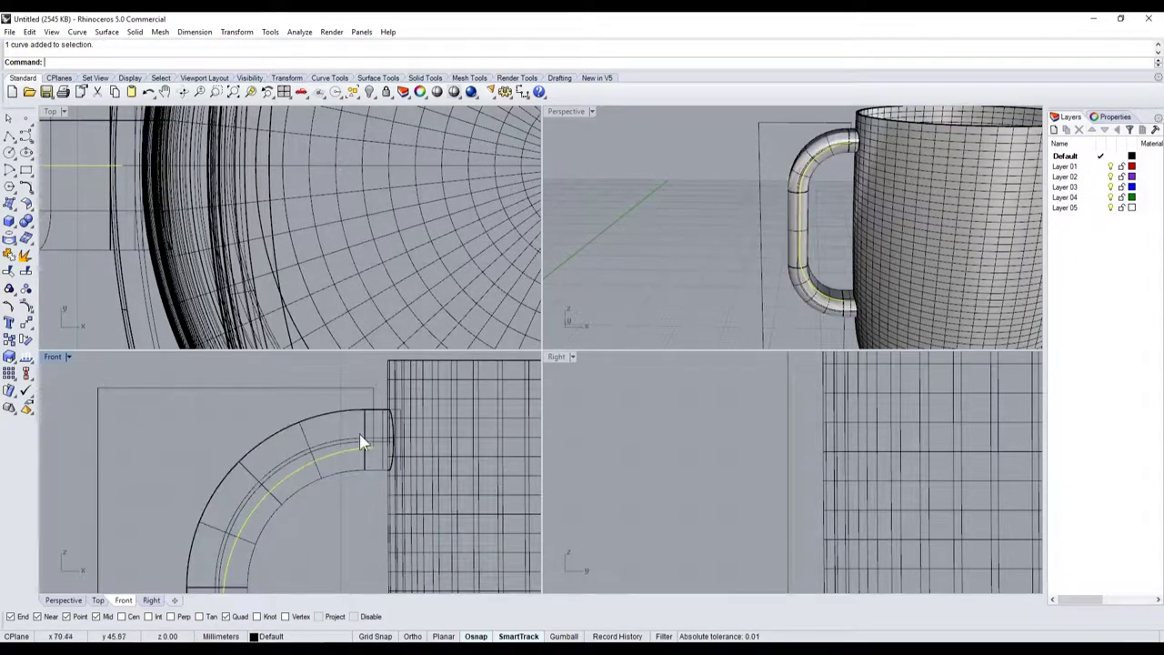
pyautogui.click(375, 420)
pyautogui.scroll(-2, 364, 455)
pyautogui.scroll(-3, 319, 546)
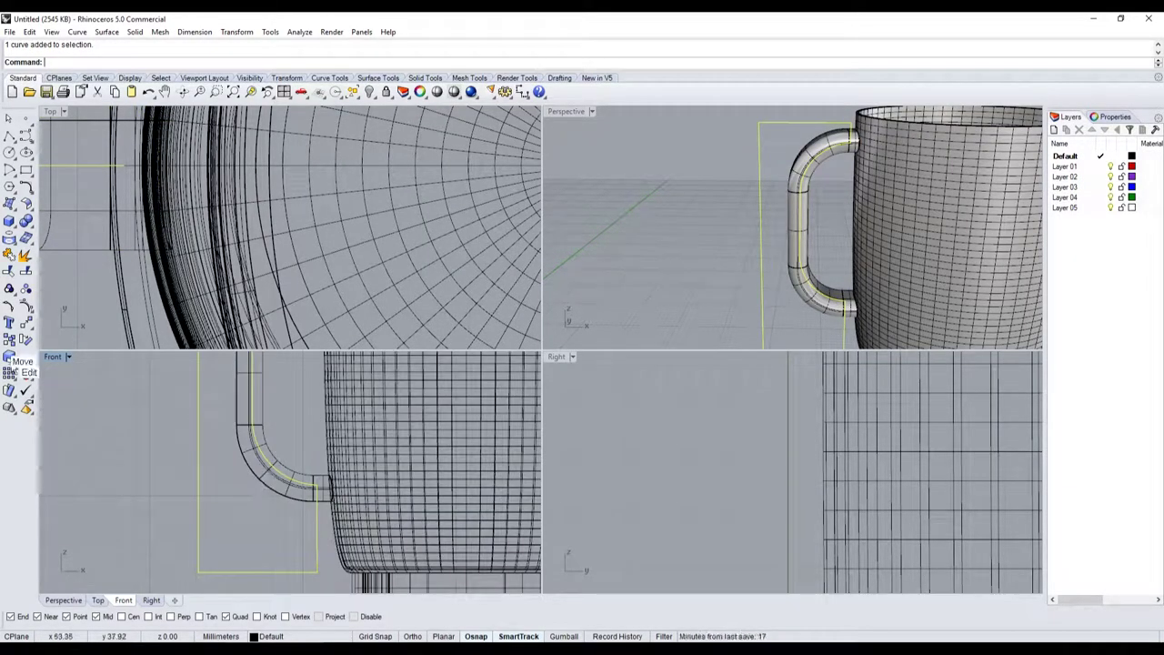
pyautogui.click(8, 255)
pyautogui.scroll(-3, 201, 486)
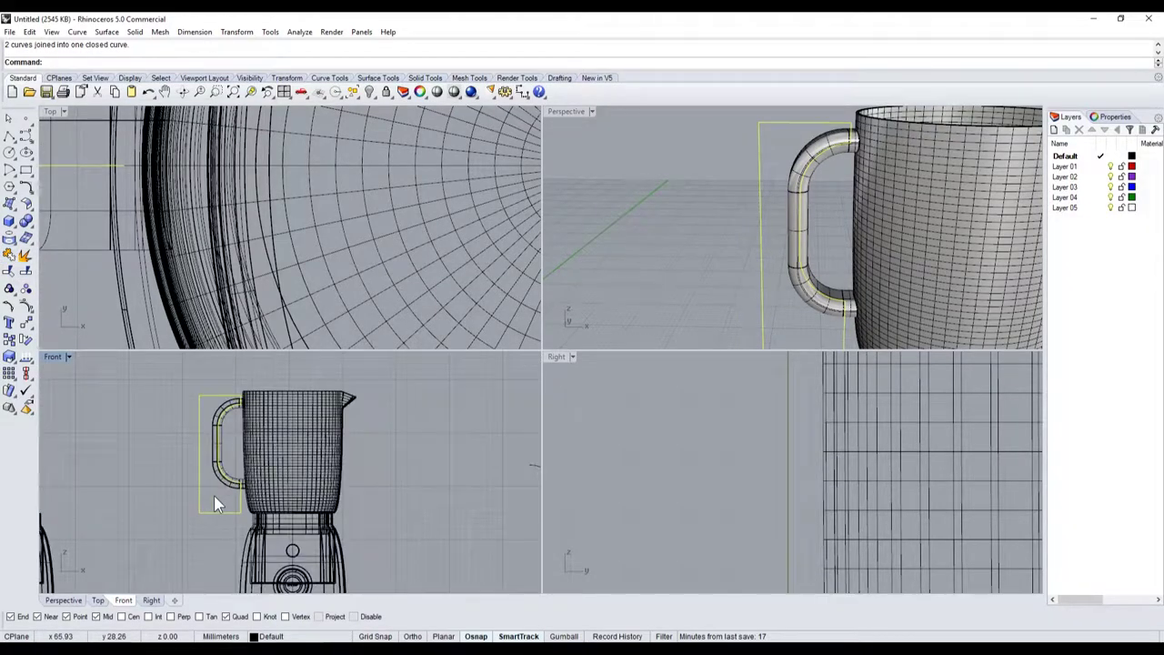
pyautogui.scroll(3, 200, 488)
pyautogui.scroll(1, 190, 428)
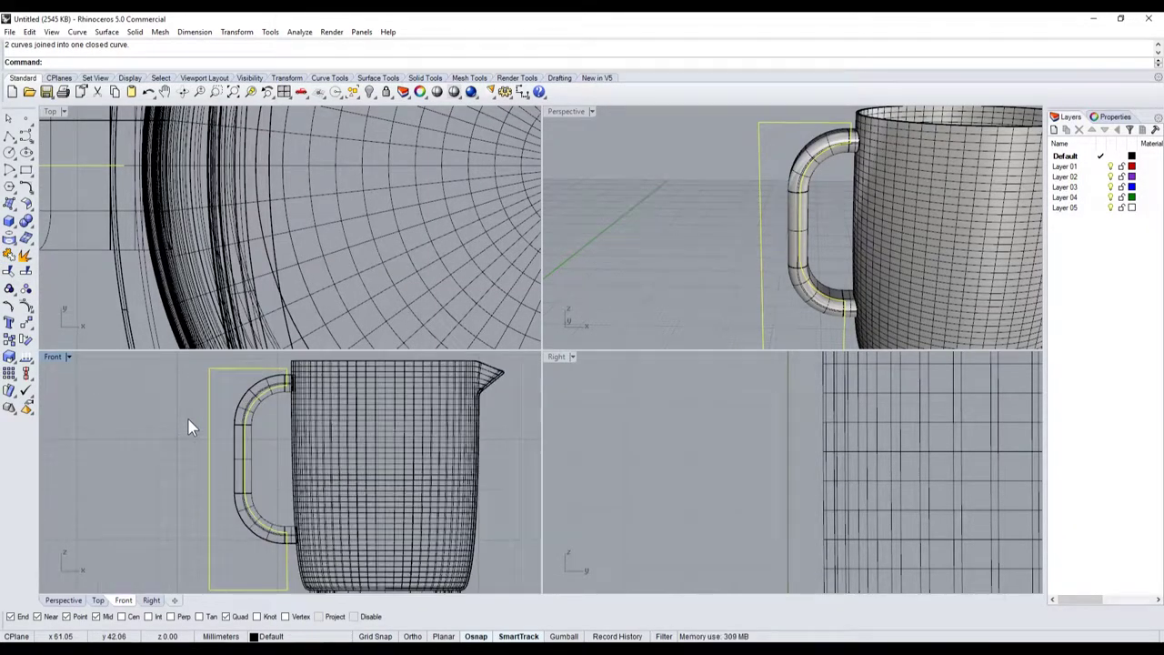
# Step: Extrude the closed handle outline as a solid block enclosing the handle
pyautogui.click(9, 239)
pyautogui.click(37, 229)
pyautogui.scroll(-3, 213, 266)
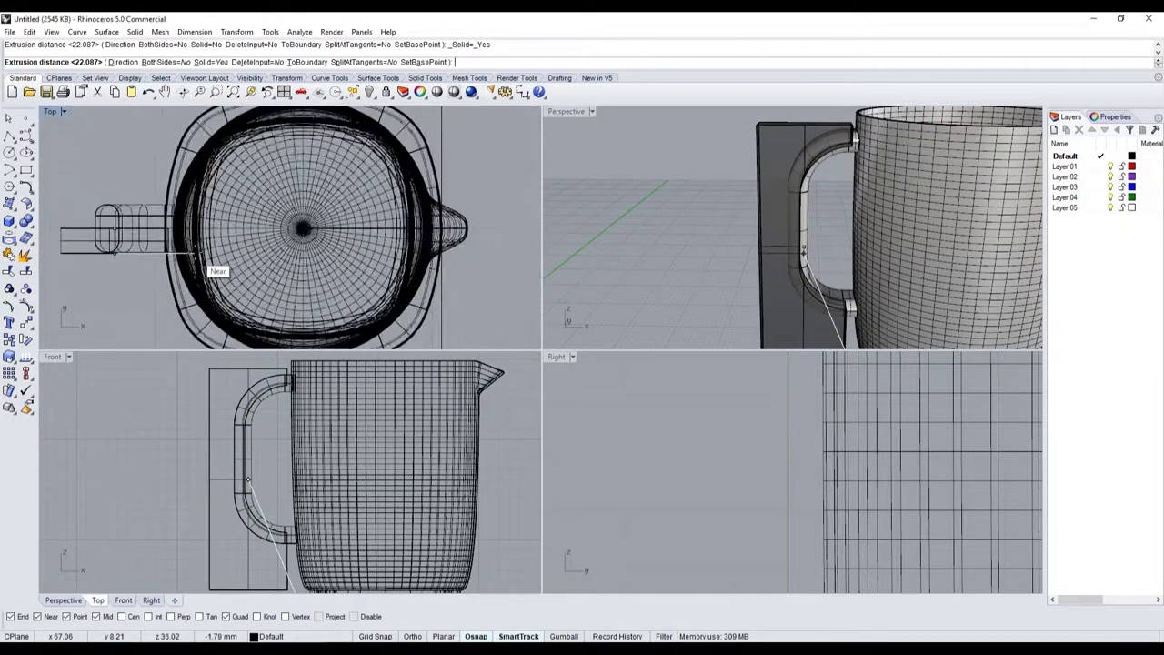
pyautogui.click(211, 262)
pyautogui.scroll(-2, 191, 255)
pyautogui.moveTo(101, 303); pyautogui.dragTo(107, 273)
# Step: Maximize the Perspective view and paste a duplicate copy of the handle in place
pyautogui.doubleClick(566, 111)
pyautogui.scroll(-2, 622, 338)
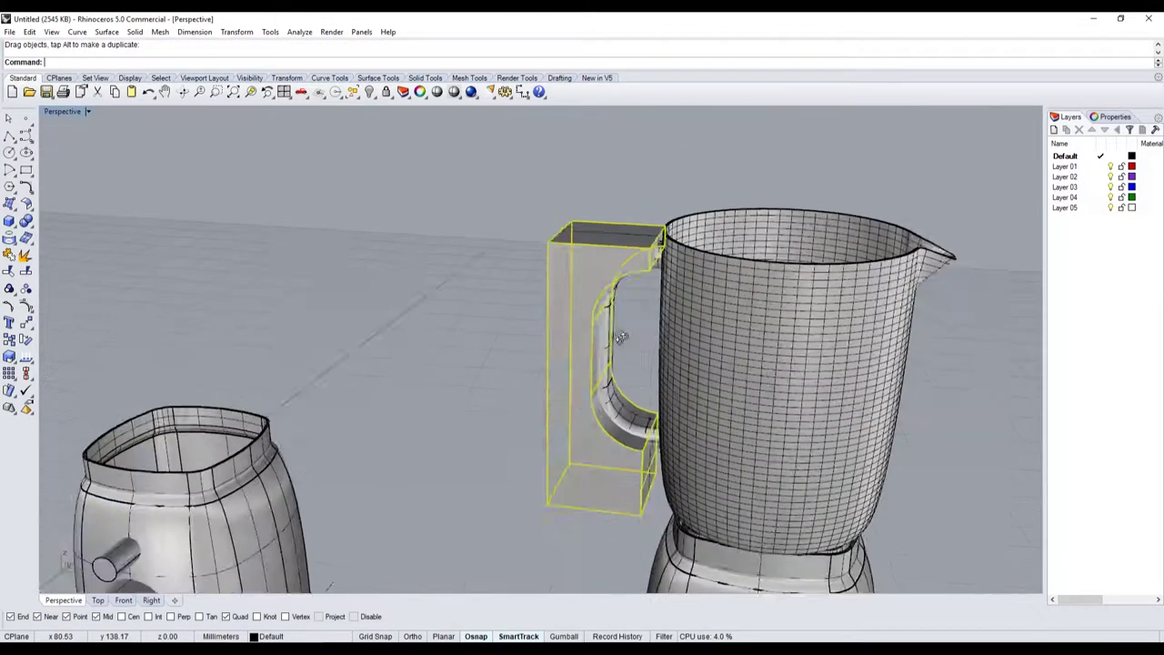
pyautogui.scroll(3, 621, 337)
pyautogui.scroll(-2, 525, 304)
pyautogui.click(343, 299)
pyautogui.click(473, 340)
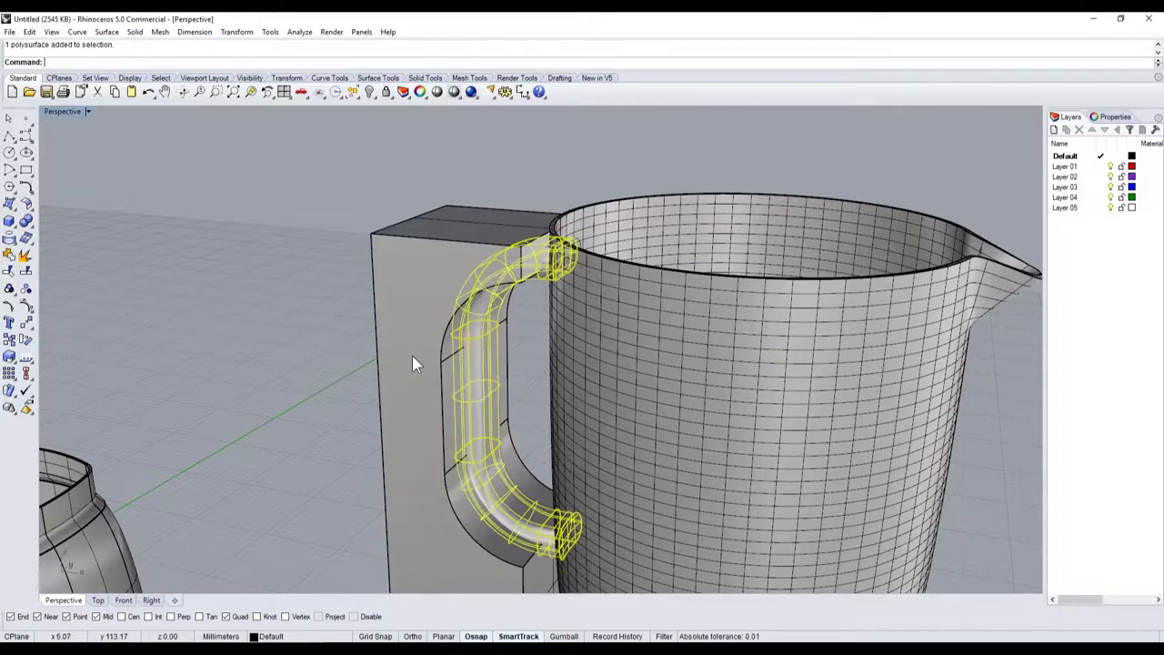
pyautogui.keyDown('shift'); pyautogui.click(412, 358); pyautogui.keyUp('shift')
pyautogui.hotkey('ctrl', 'c')
pyautogui.hotkey('ctrl', 'v')
# Step: Select one of the two overlapping handle copies and begin a Boolean difference
pyautogui.click(317, 343)
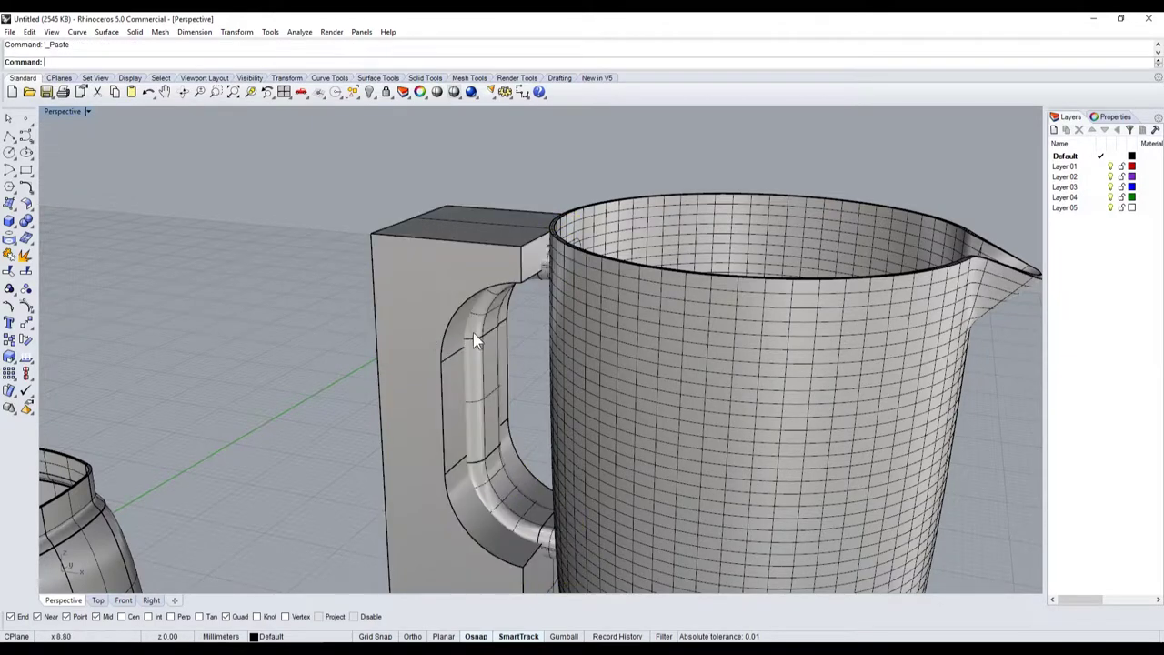
pyautogui.click(473, 338)
pyautogui.click(526, 372)
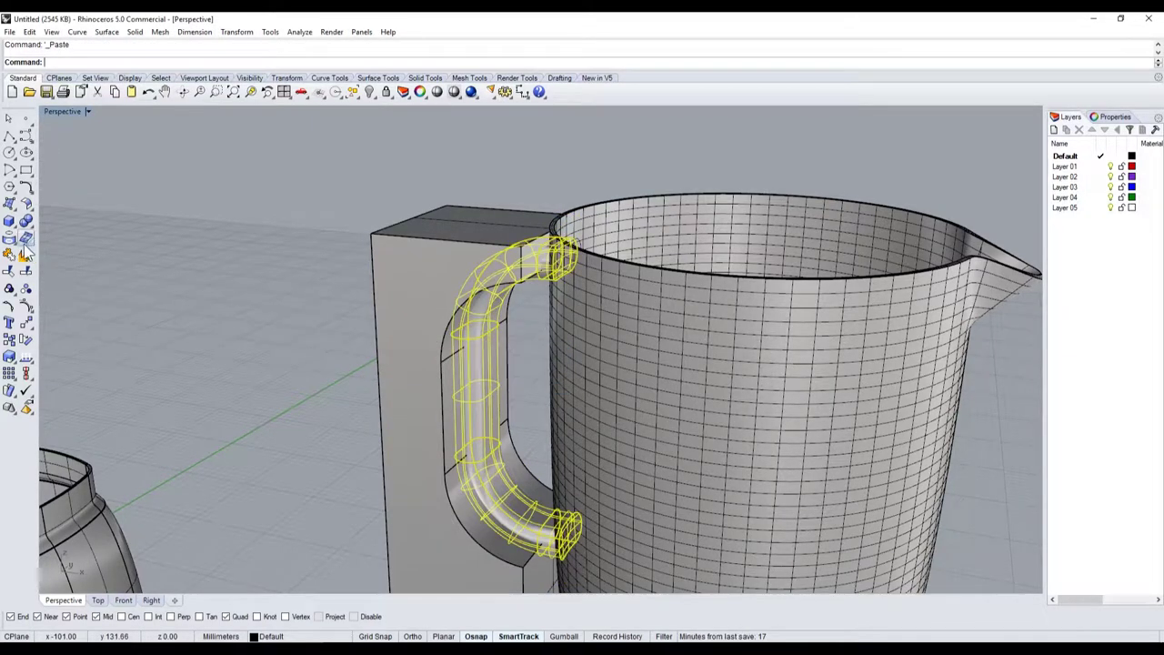
pyautogui.click(33, 233)
pyautogui.click(44, 227)
# Step: Subtract the handle from the block, picking the block from the overlap list
pyautogui.click(400, 320)
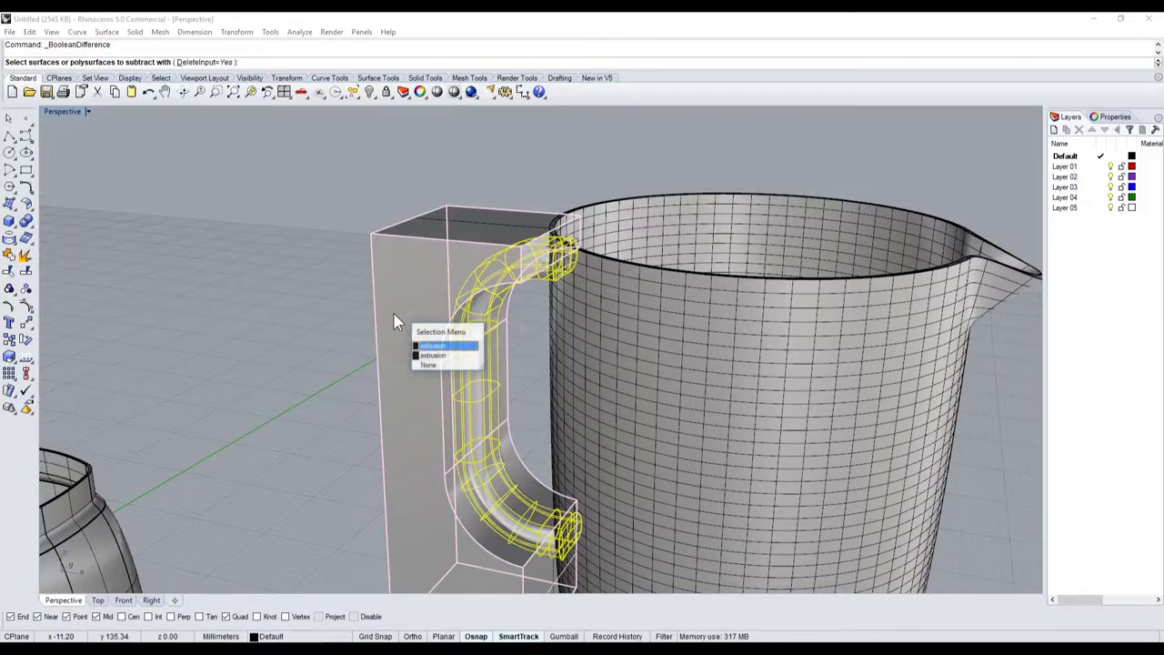
pyautogui.click(427, 344)
pyautogui.press('Return')
# Step: Intersect the handle copy with the block, choosing the block as the second set
pyautogui.click(505, 342)
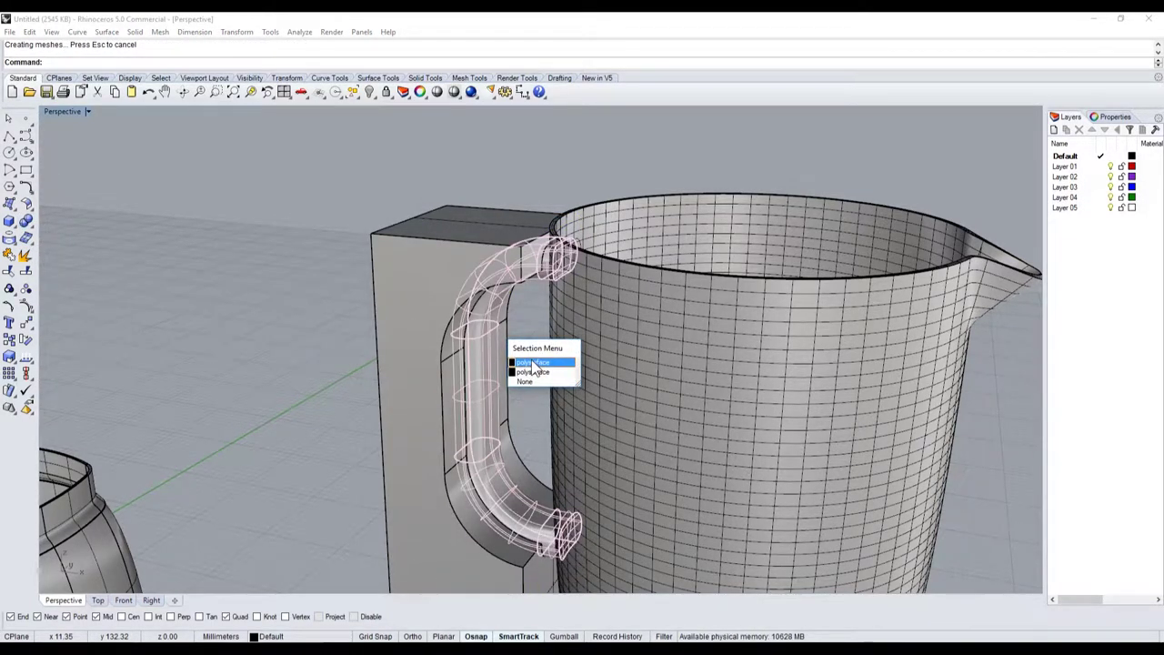
pyautogui.click(533, 363)
pyautogui.click(35, 233)
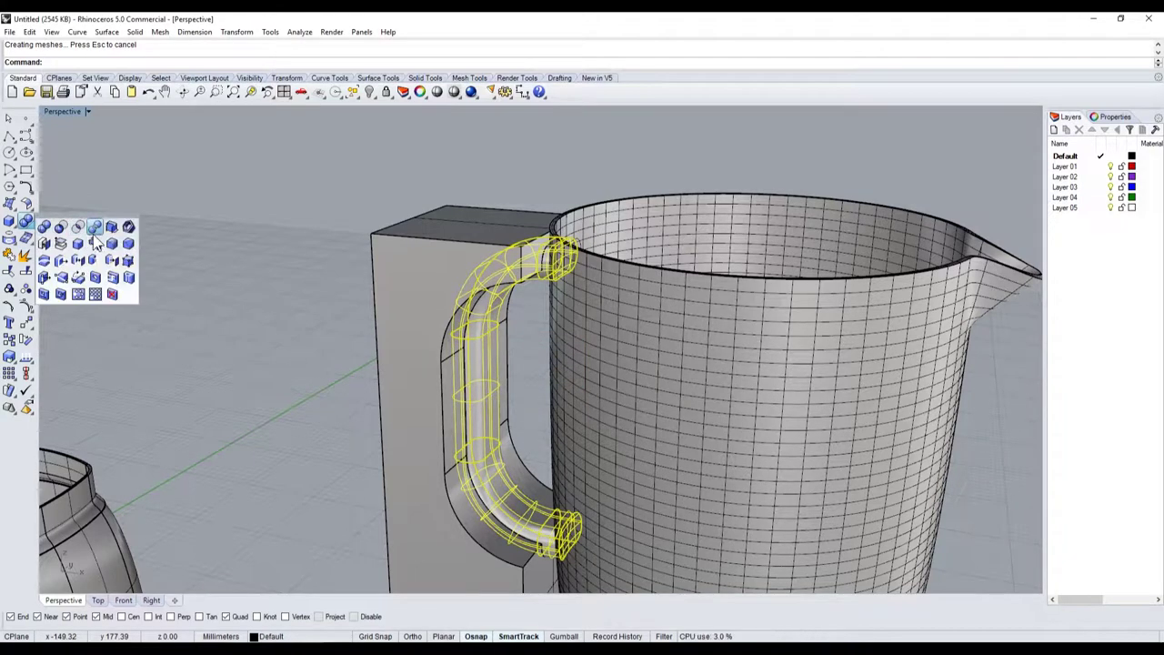
pyautogui.click(87, 233)
pyautogui.click(415, 288)
# Step: Complete the intersection and orbit in close to inspect the resulting handle
pyautogui.press('Return')
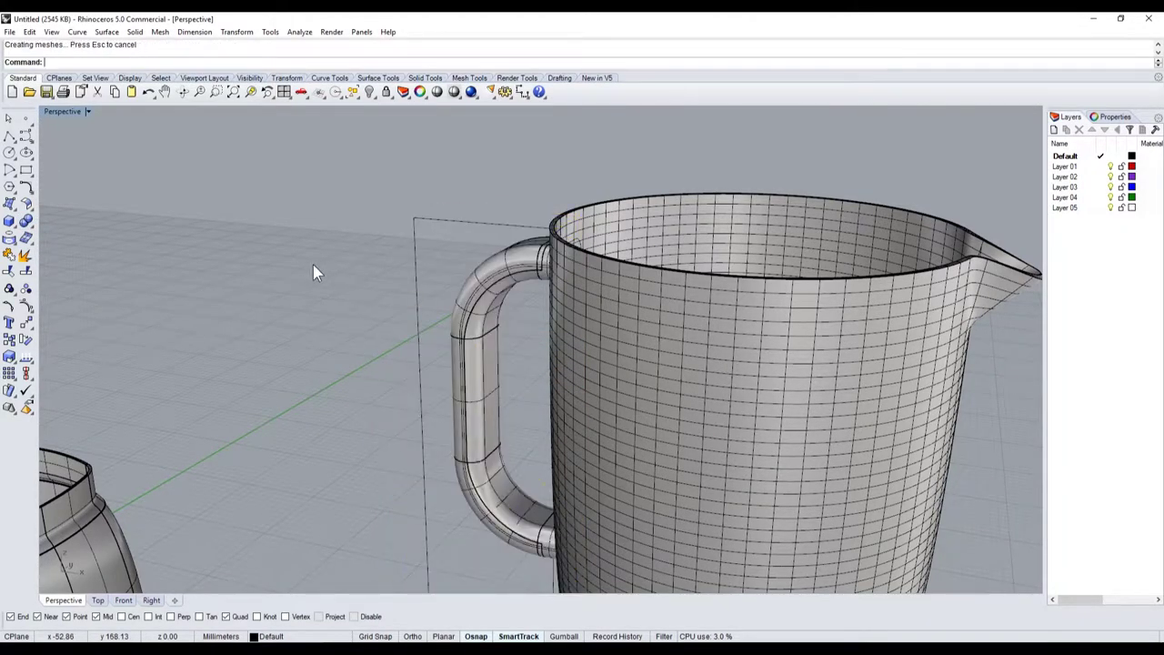
pyautogui.moveTo(313, 264); pyautogui.dragTo(496, 268, button='right')
pyautogui.scroll(3, 624, 276)
pyautogui.moveTo(624, 276); pyautogui.dragTo(390, 139, button='right')
pyautogui.click(389, 141)
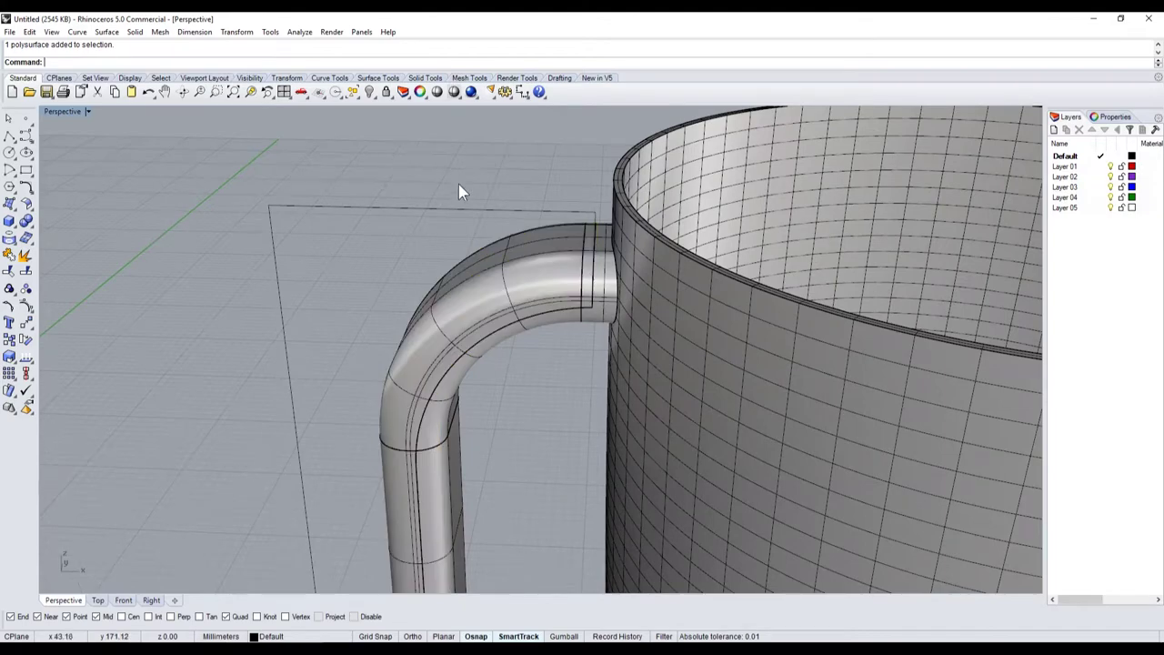
pyautogui.click(514, 271)
# Step: Move the handle onto Layer 01
pyautogui.click(408, 99)
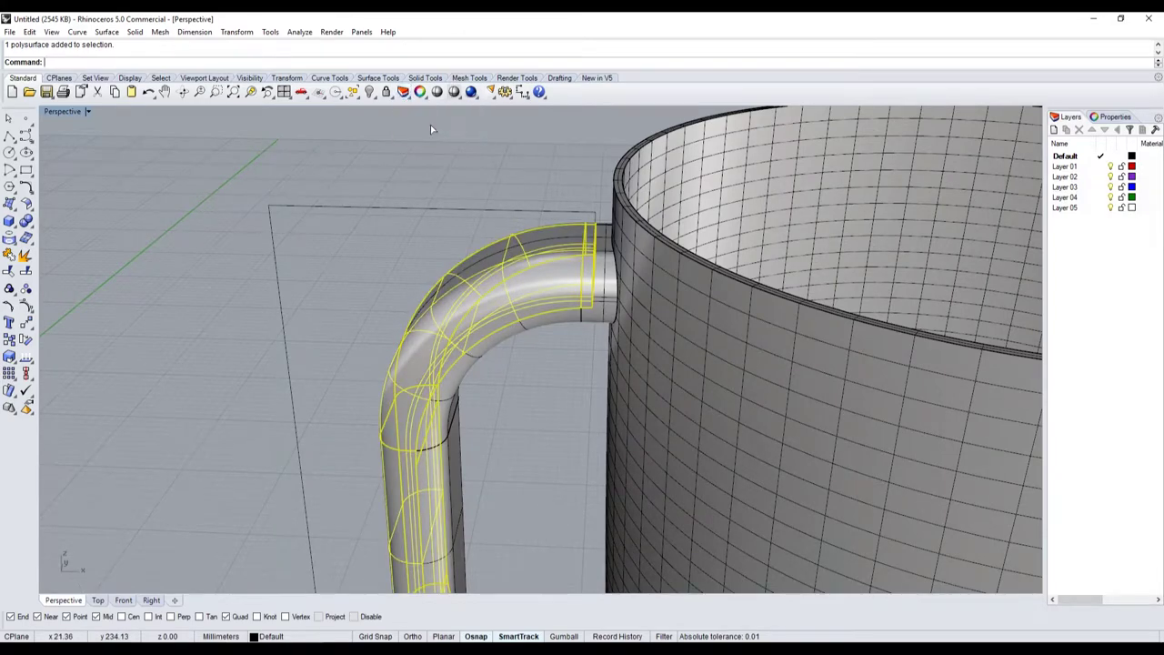
pyautogui.click(430, 125)
pyautogui.doubleClick(510, 326)
pyautogui.scroll(-3, 511, 326)
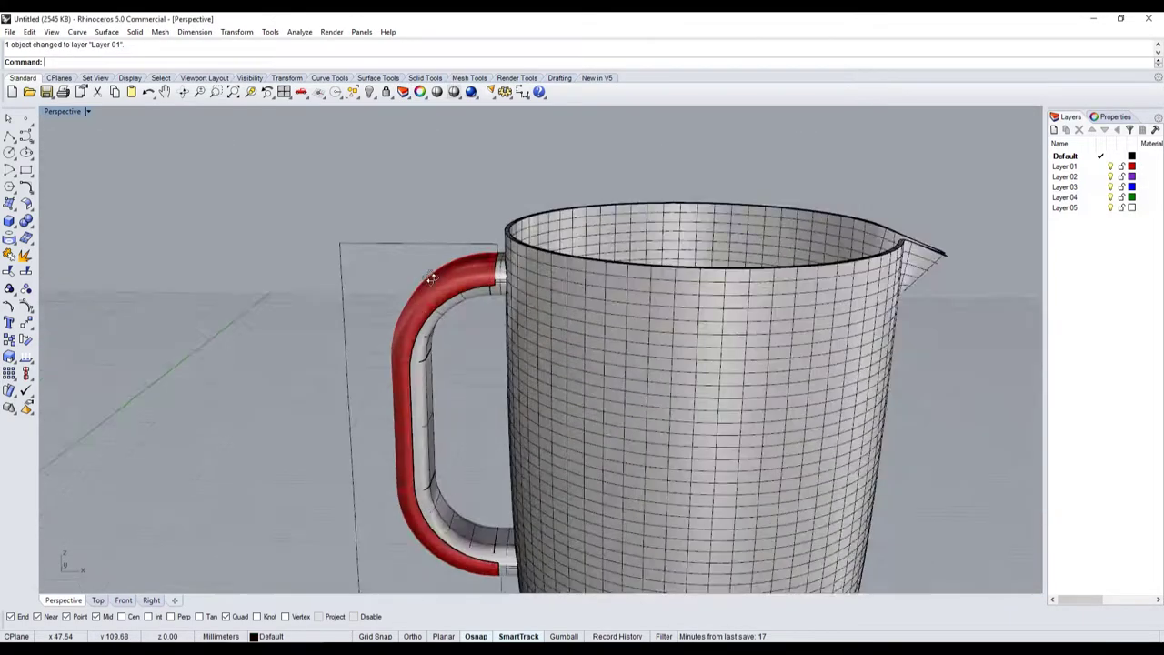
pyautogui.moveTo(511, 326); pyautogui.dragTo(453, 323, button='right')
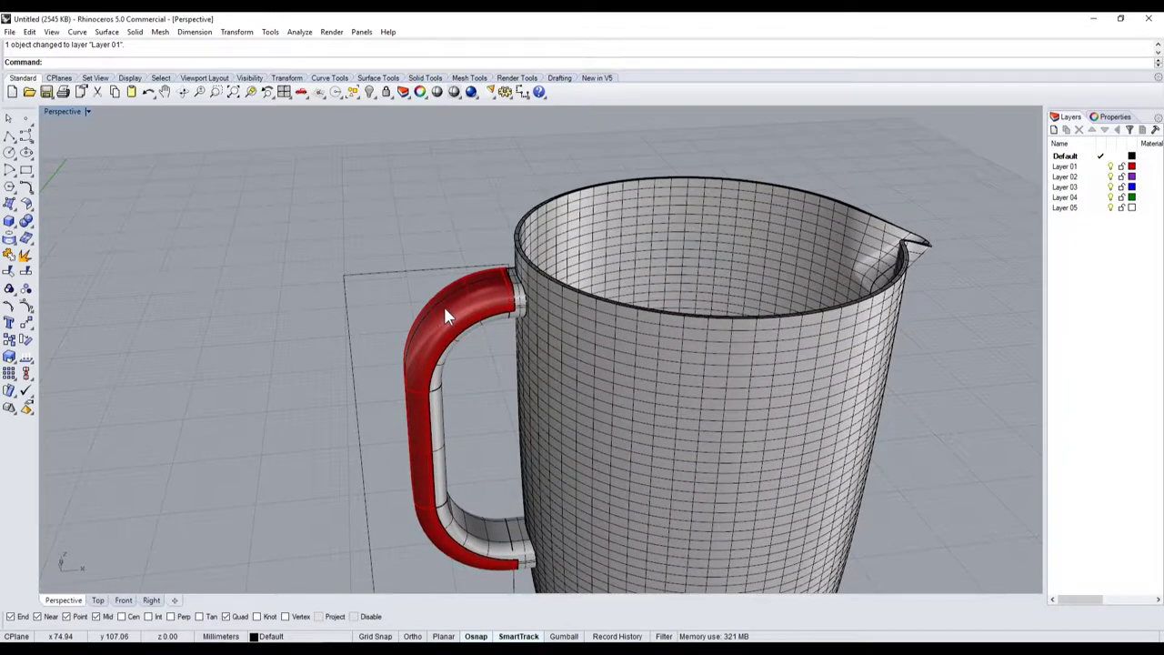
# Step: Boolean-union the handle with the jug body into one solid
pyautogui.click(418, 286)
pyautogui.moveTo(404, 260); pyautogui.dragTo(375, 217, button='right')
pyautogui.scroll(5, 460, 284)
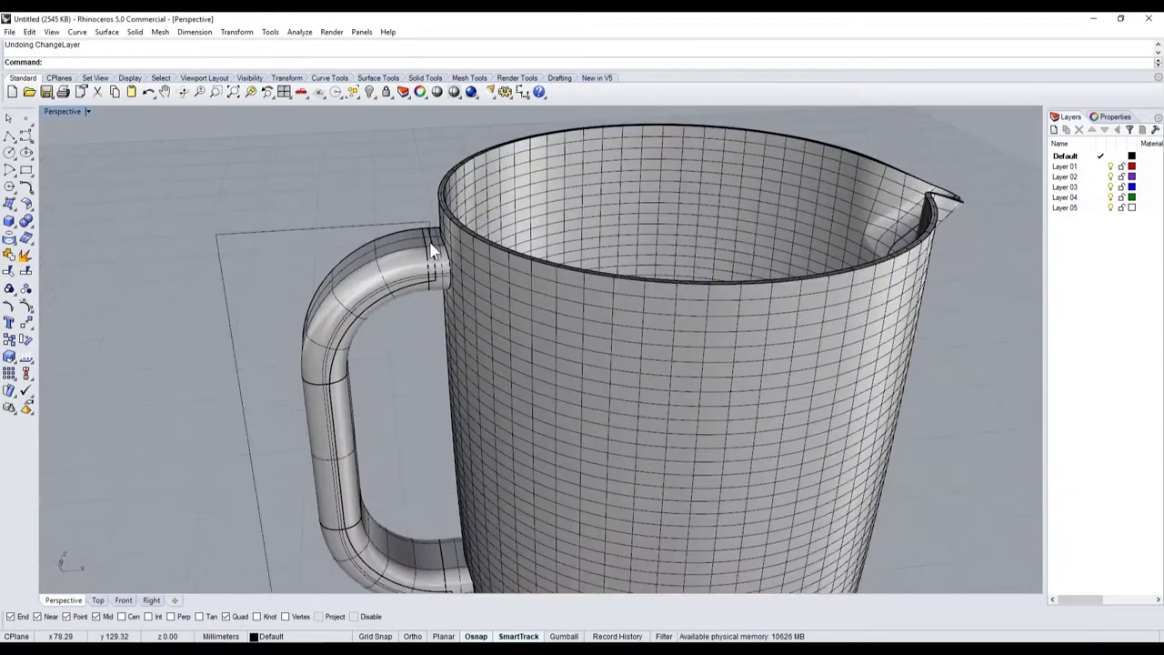
pyautogui.keyDown('shift'); pyautogui.click(479, 292); pyautogui.keyUp('shift')
pyautogui.scroll(-5, 480, 292)
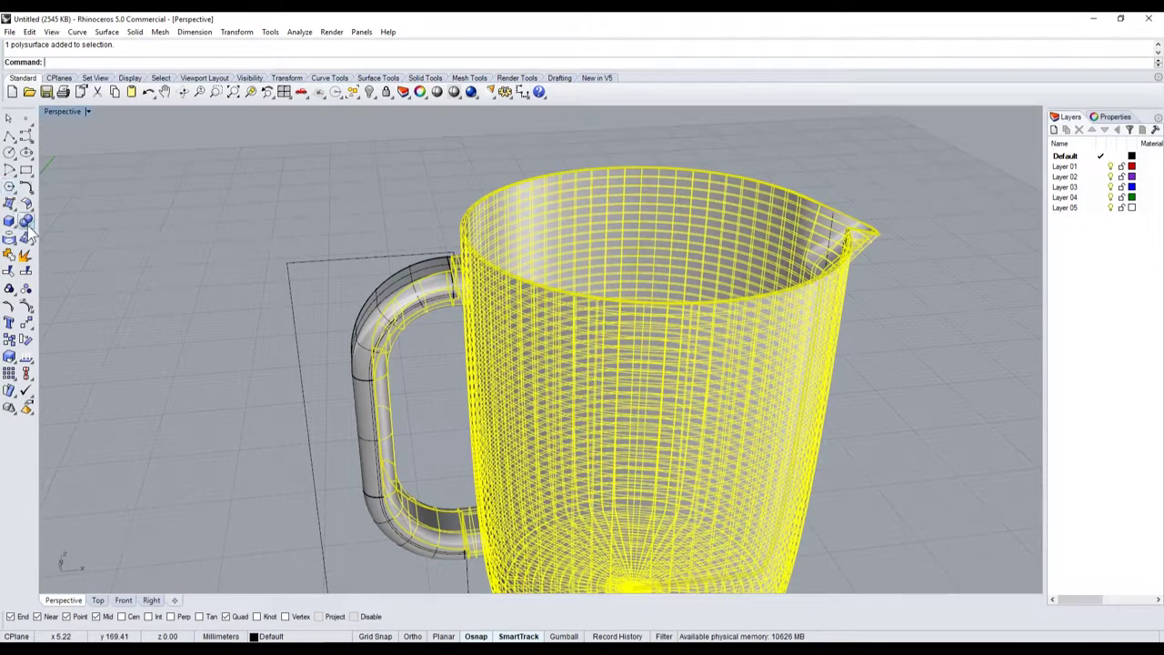
pyautogui.click(25, 222)
# Step: Select the handle alone and hide it
pyautogui.click(523, 381)
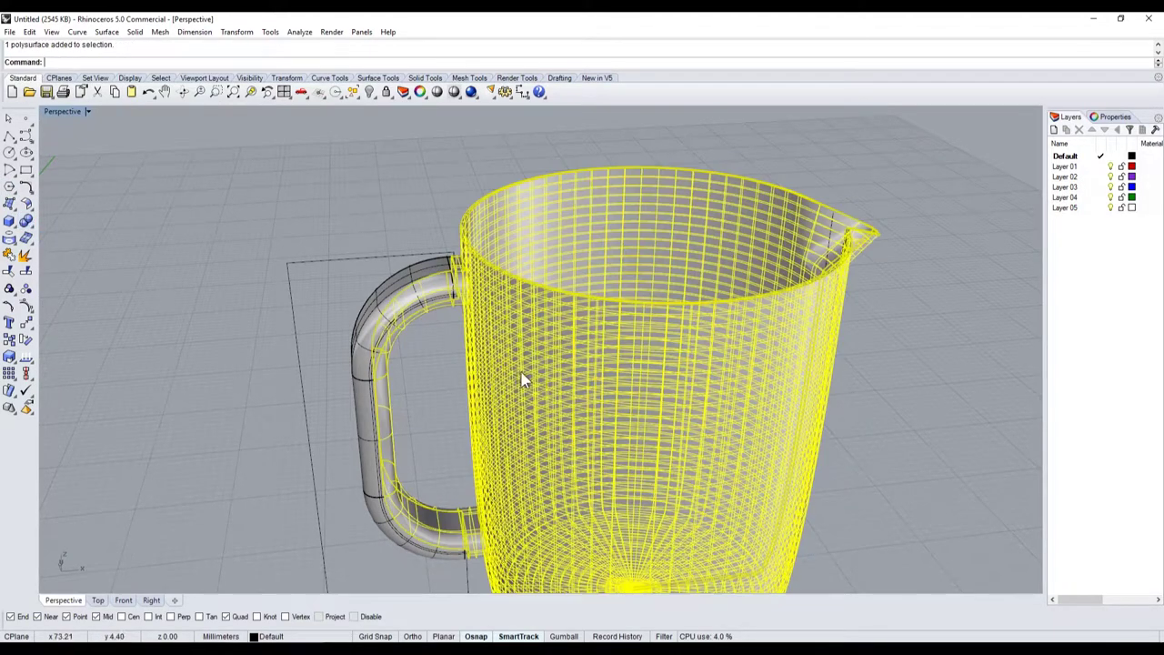
pyautogui.scroll(-5, 491, 371)
pyautogui.click(435, 314)
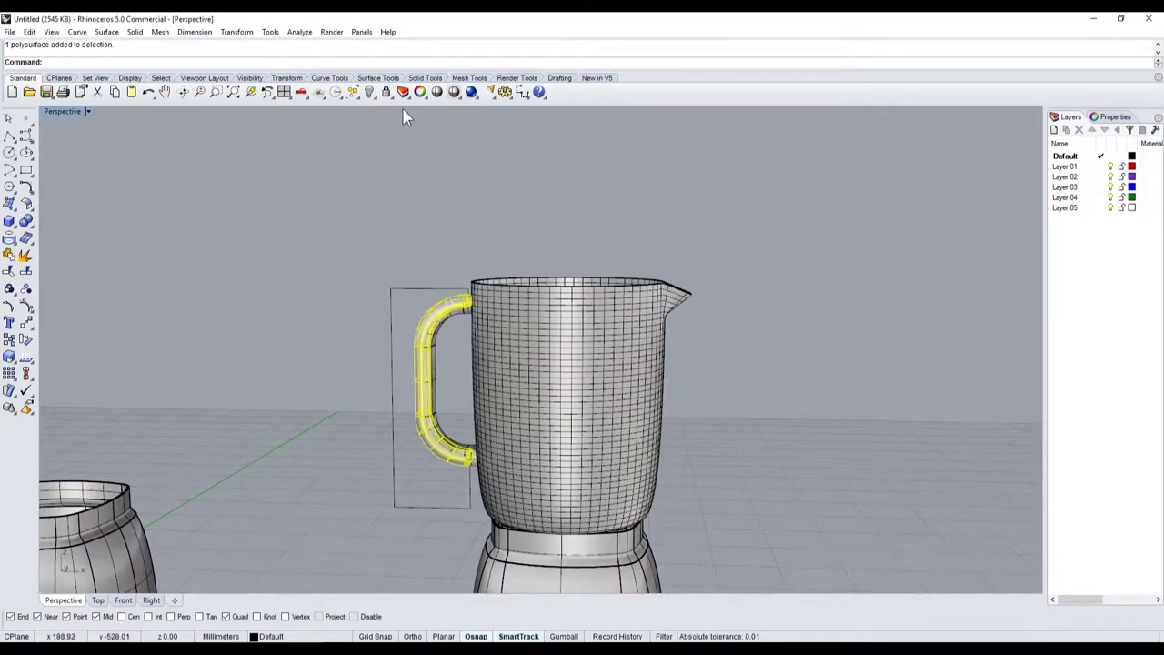
pyautogui.click(370, 93)
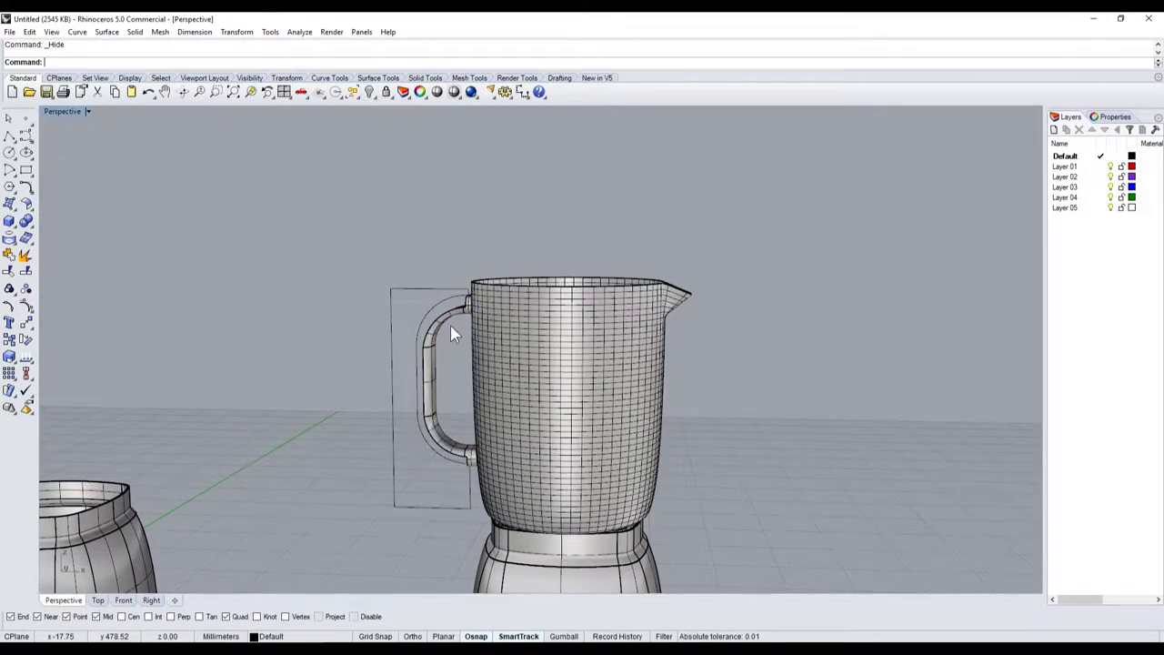
pyautogui.click(501, 342)
# Step: Hide the jug and shell the handle 0.1 thick, removing a curved face and both ends
pyautogui.click(370, 93)
pyautogui.scroll(5, 449, 321)
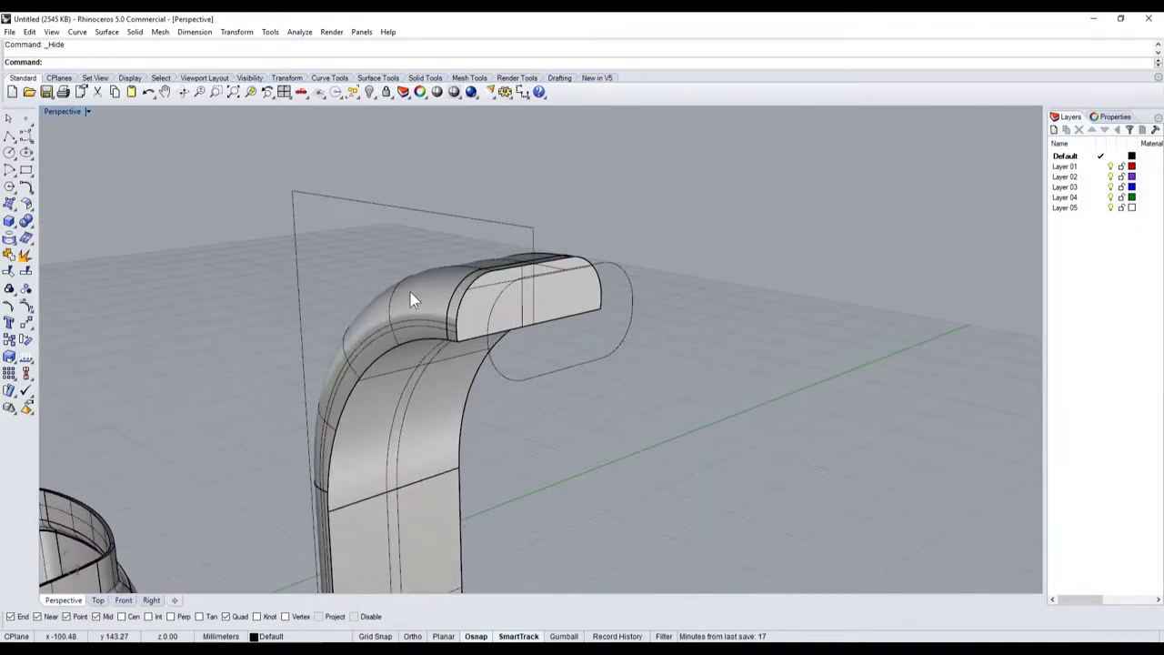
pyautogui.click(33, 231)
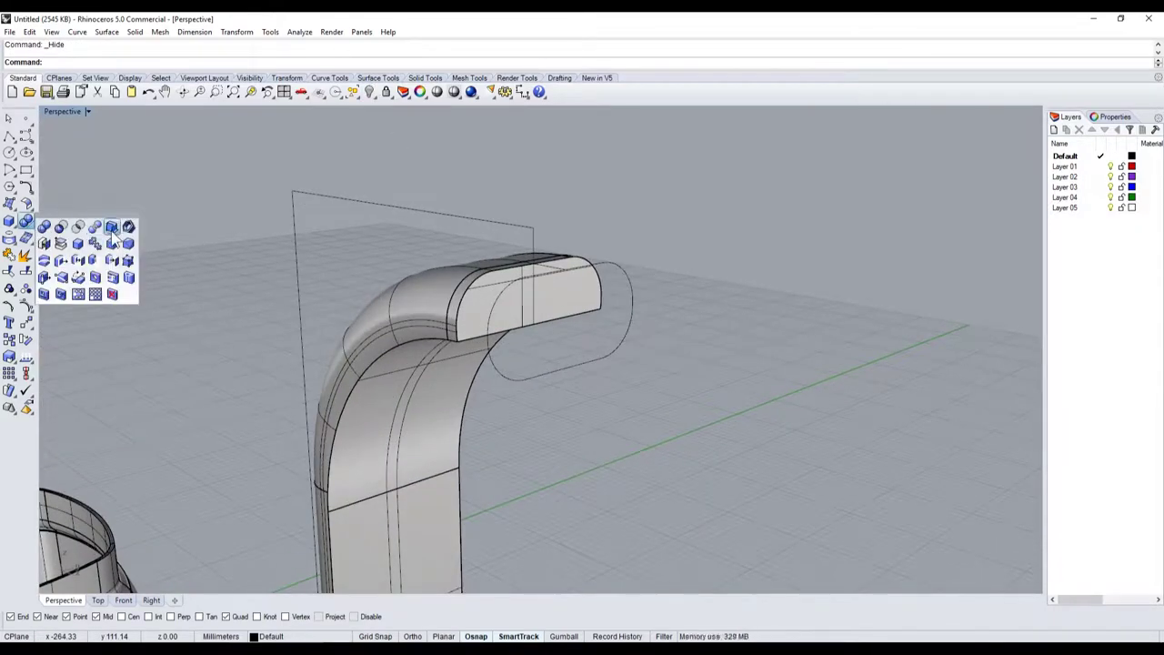
pyautogui.click(127, 235)
pyautogui.click(432, 393)
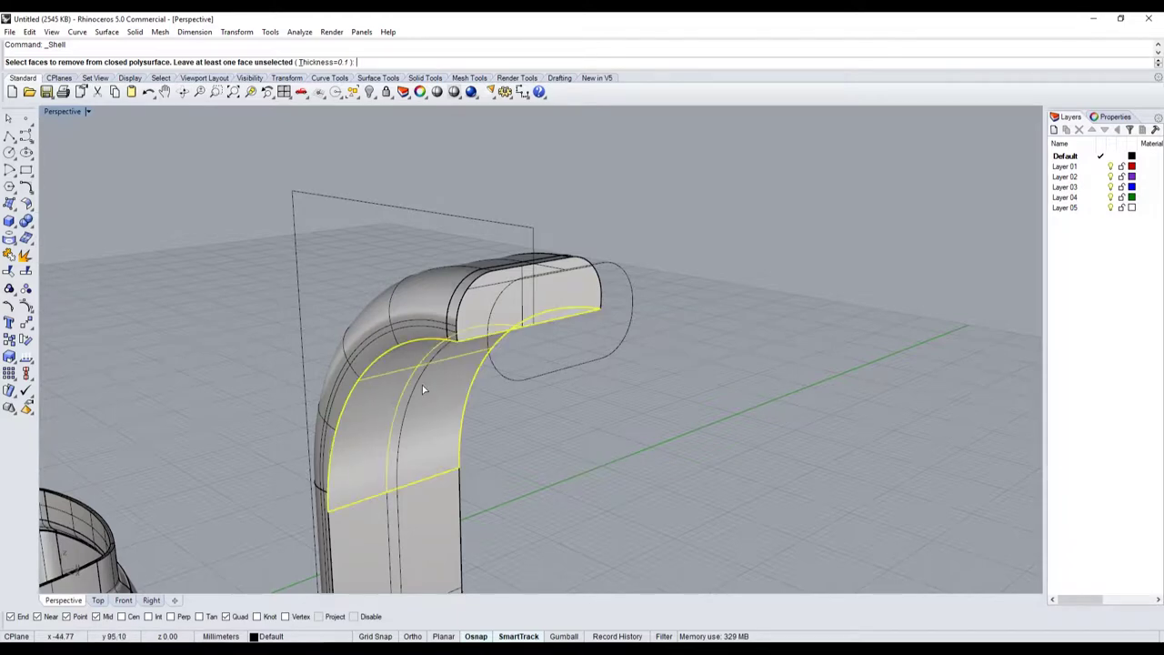
pyautogui.click(495, 300)
pyautogui.moveTo(439, 503); pyautogui.dragTo(418, 537, button='right')
pyautogui.scroll(5, 419, 536)
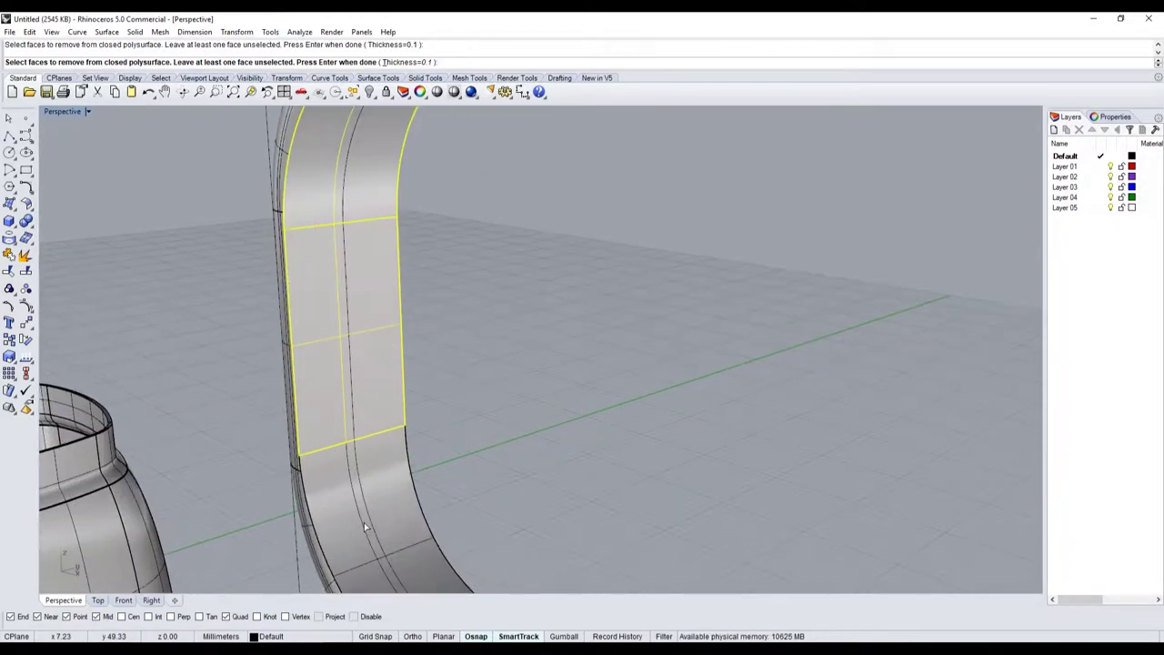
pyautogui.scroll(-5, 405, 555)
pyautogui.scroll(5, 391, 577)
pyautogui.click(391, 578)
pyautogui.press('Return')
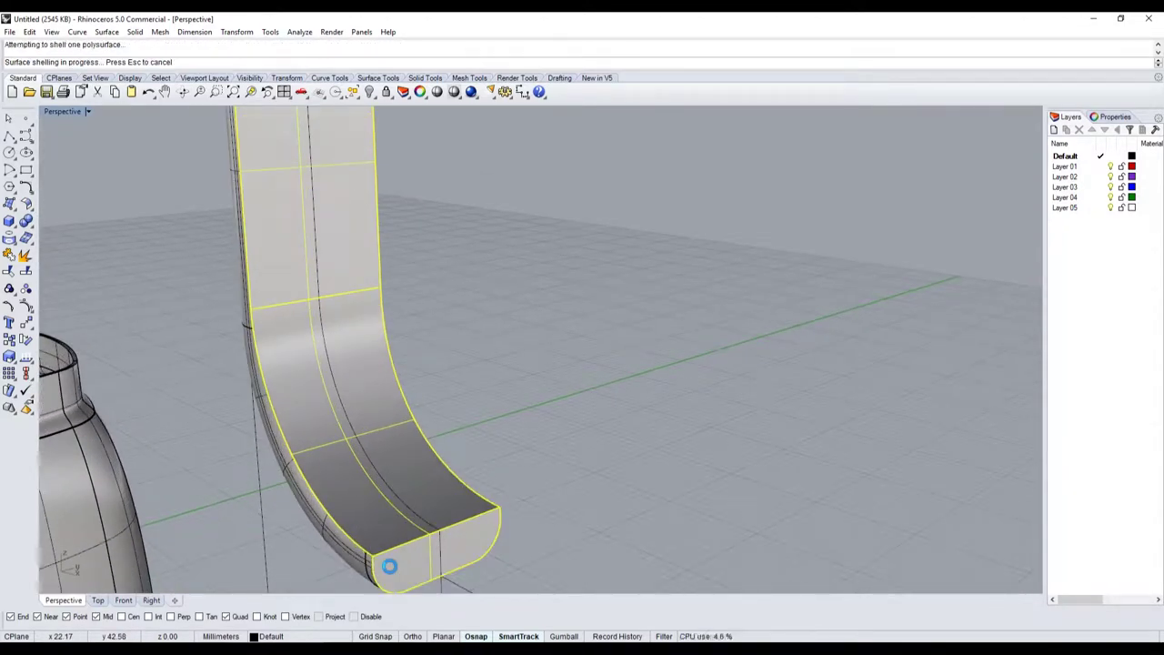
# Step: Show the jug body again and switch the Perspective view to X-Ray display
pyautogui.click(370, 94)
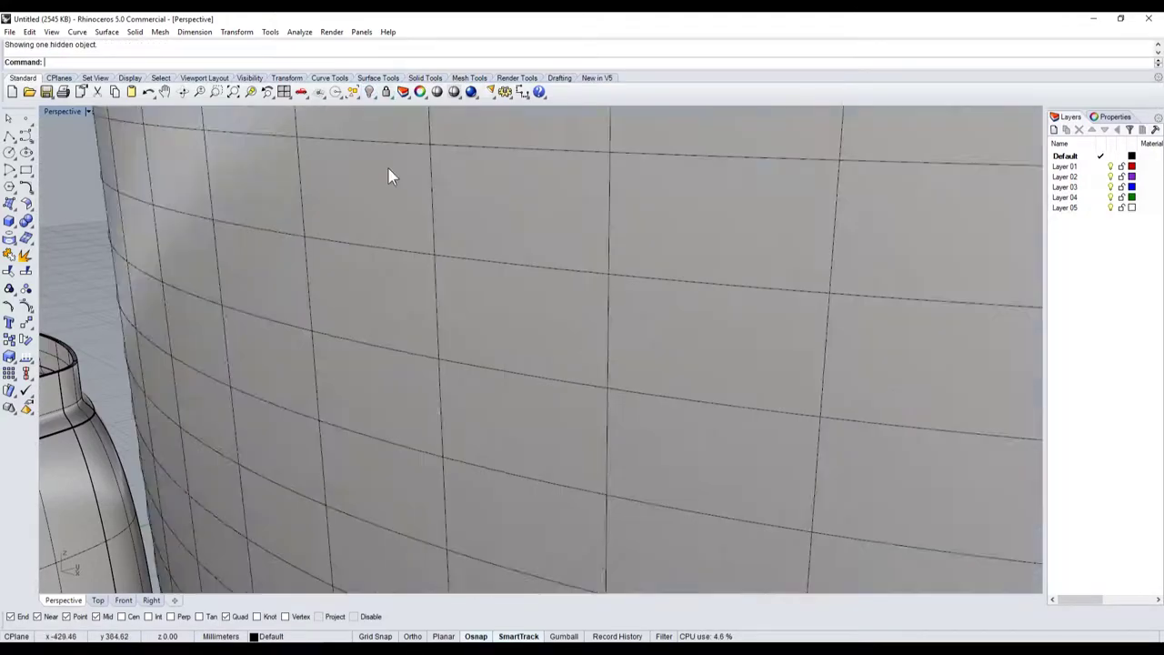
pyautogui.scroll(-3, 390, 174)
pyautogui.scroll(1, 460, 264)
pyautogui.click(62, 111)
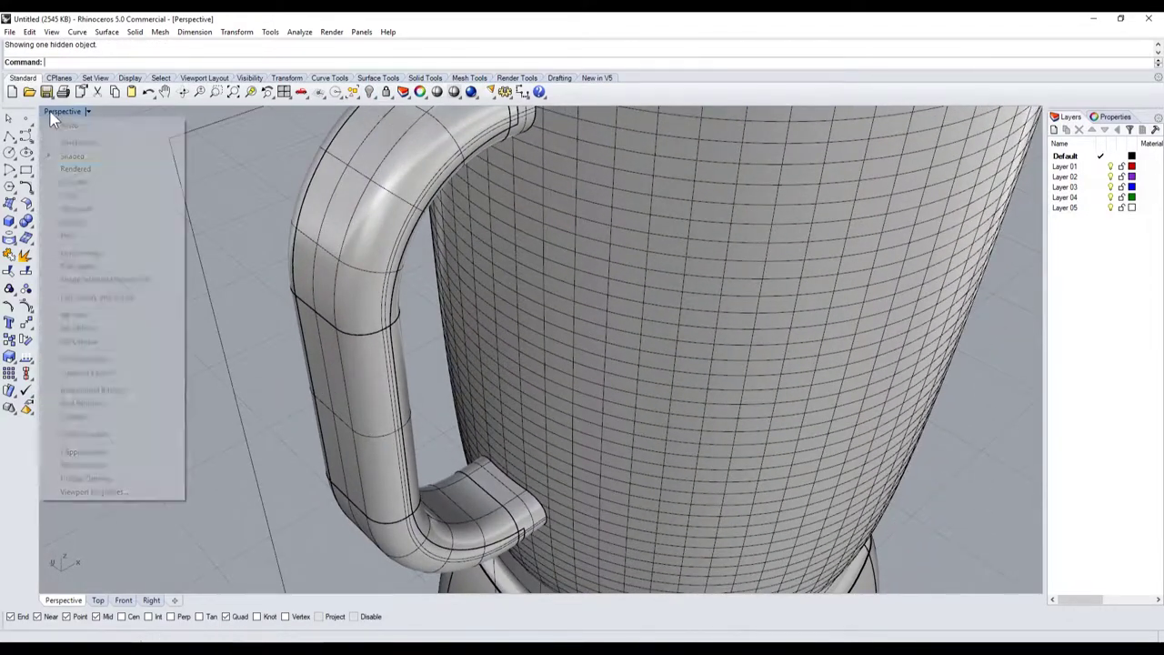
pyautogui.click(81, 182)
pyautogui.scroll(-2, 353, 342)
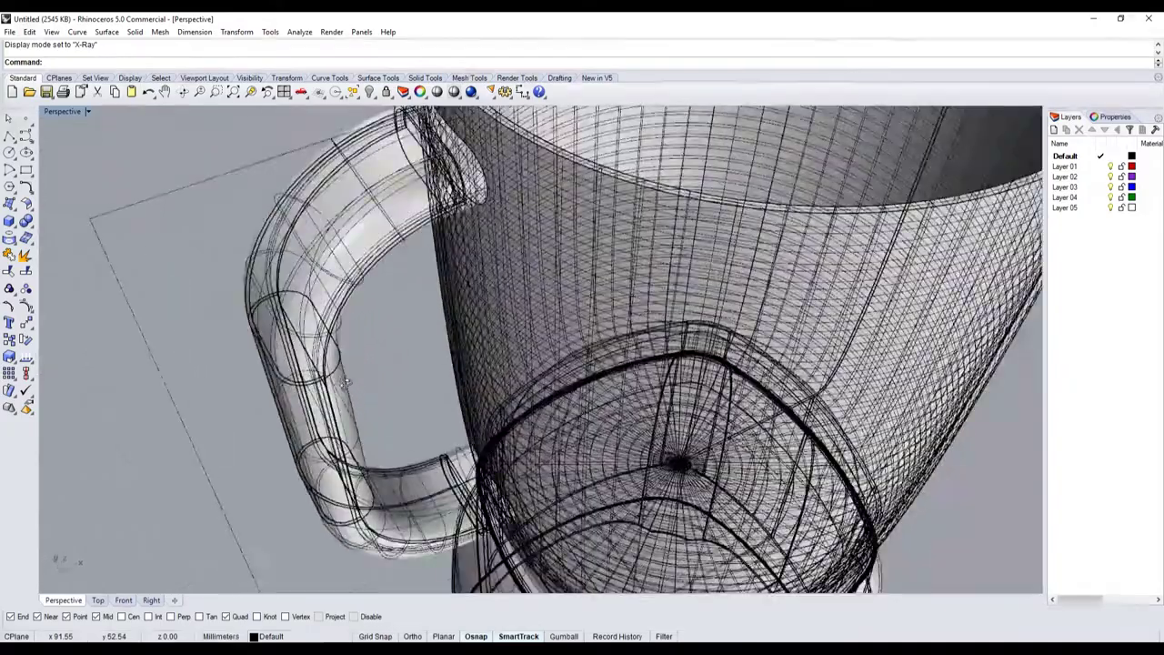
pyautogui.scroll(5, 353, 280)
# Step: Select the outer polysurface covering the handle, hide it, then show it again
pyautogui.click(363, 232)
pyautogui.press('Escape')
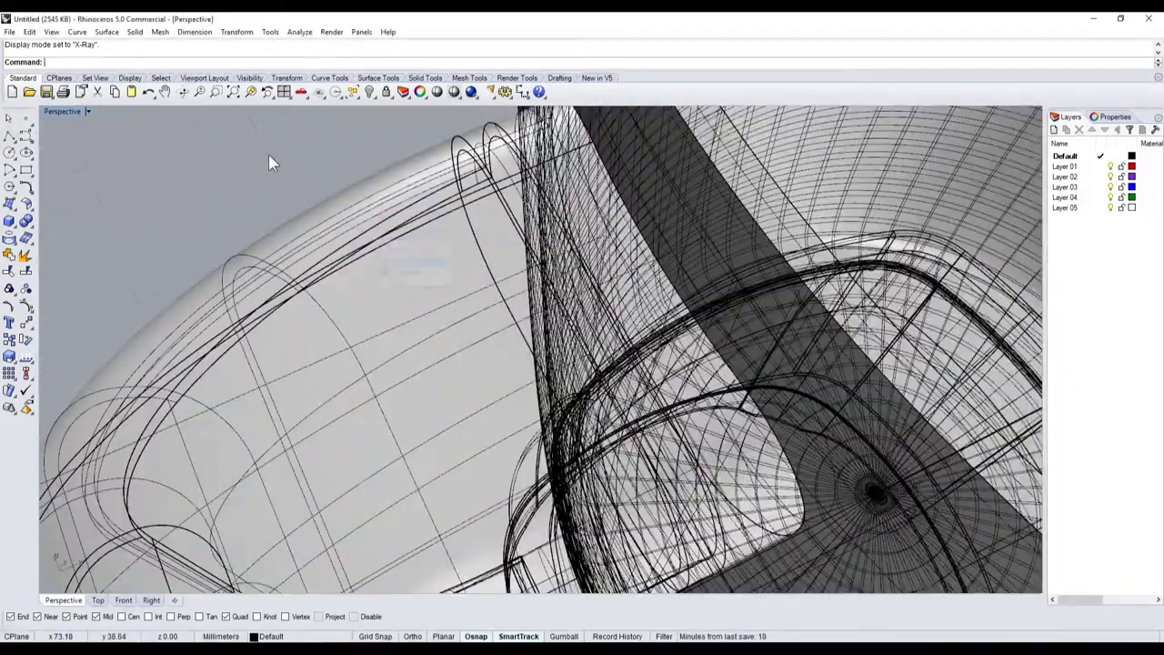
pyautogui.click(423, 217)
pyautogui.click(371, 94)
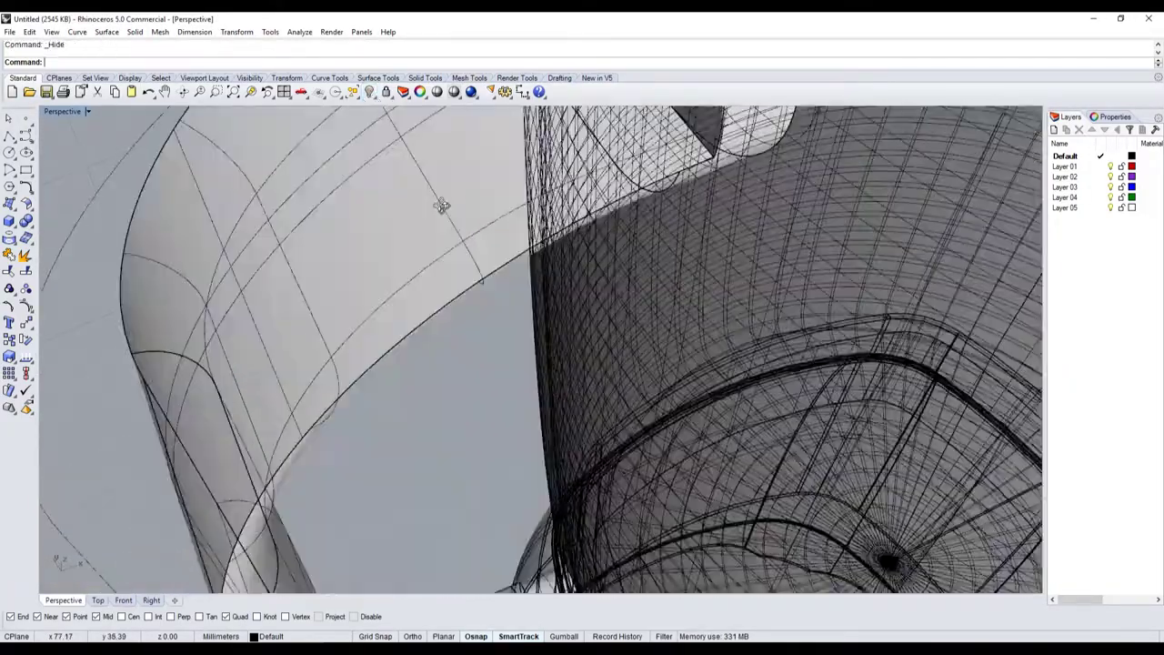
pyautogui.scroll(-3, 364, 211)
pyautogui.rightClick(364, 93)
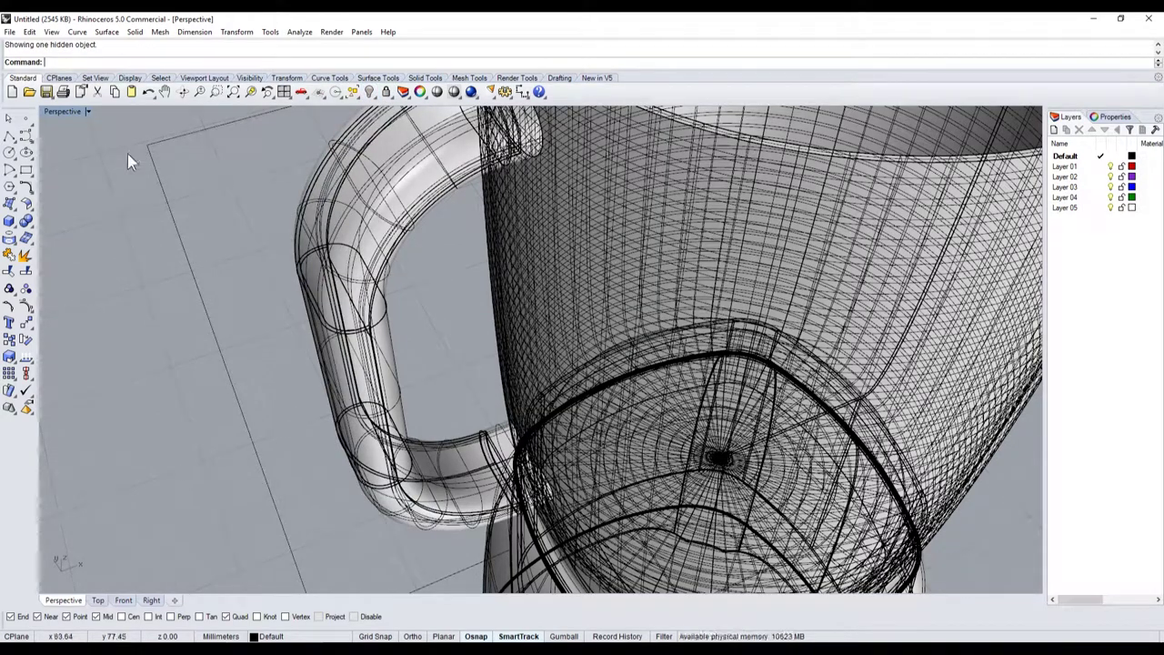
# Step: Switch the Perspective view back to Shaded display
pyautogui.click(64, 111)
pyautogui.click(72, 156)
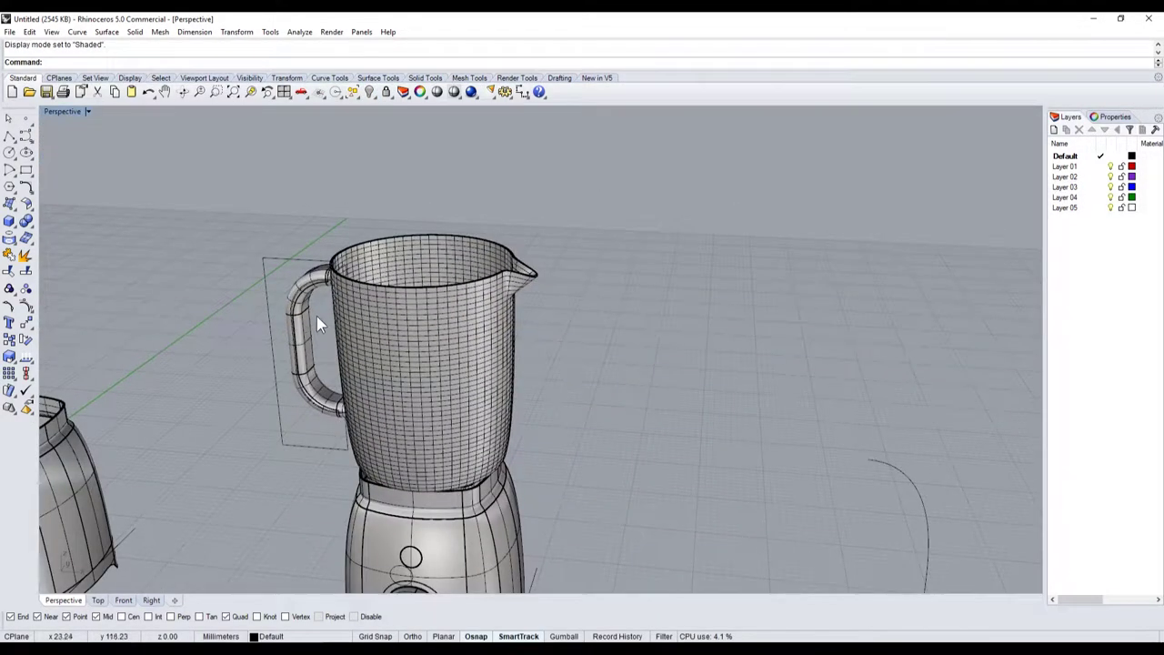
pyautogui.scroll(2, 319, 314)
pyautogui.scroll(2, 327, 309)
pyautogui.scroll(1, 314, 310)
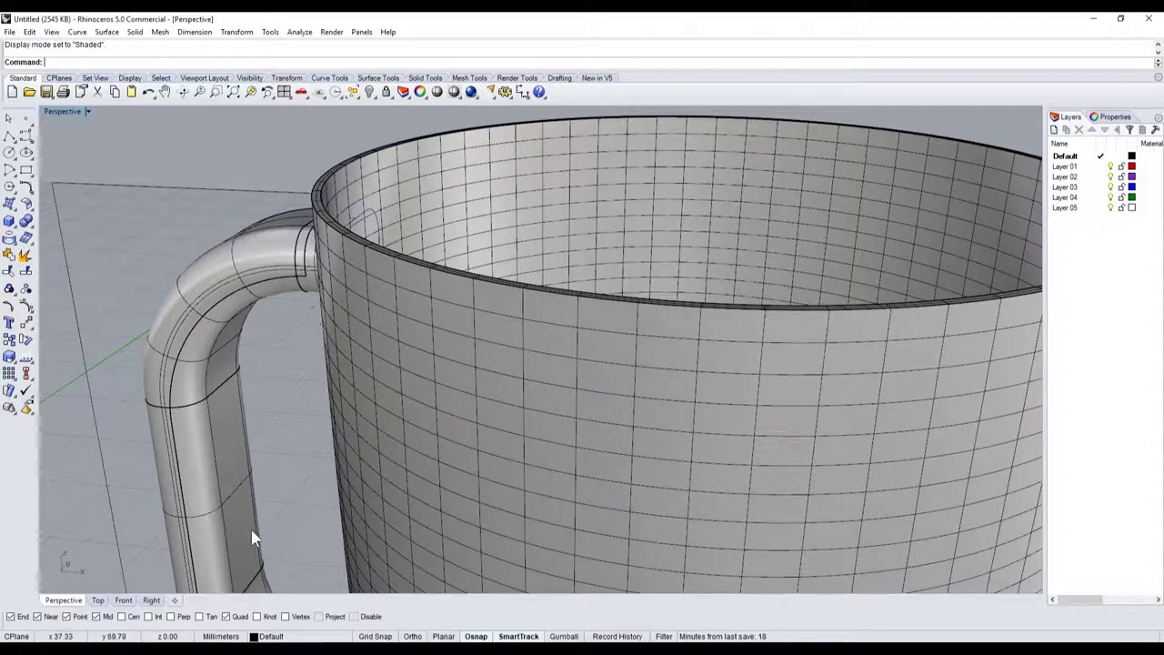
pyautogui.scroll(2, 318, 279)
pyautogui.scroll(2, 317, 279)
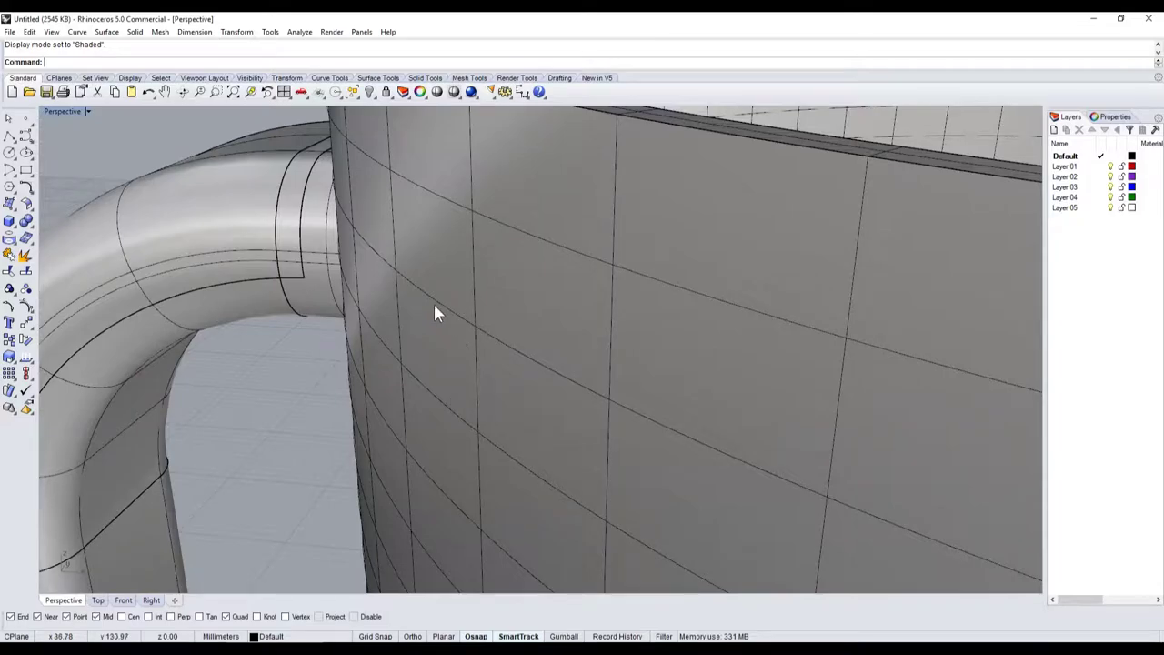
pyautogui.scroll(-3, 433, 301)
pyautogui.scroll(-2, 438, 329)
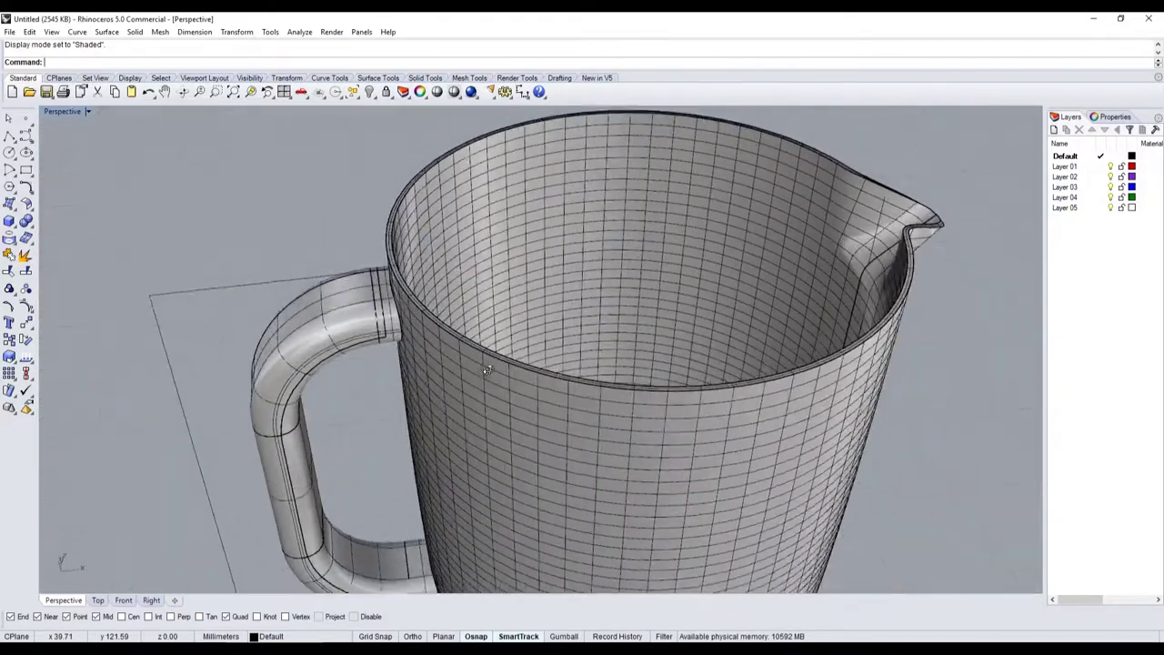
pyautogui.scroll(-2, 438, 328)
pyautogui.scroll(-1, 423, 413)
pyautogui.scroll(2, 423, 413)
pyautogui.scroll(-3, 423, 413)
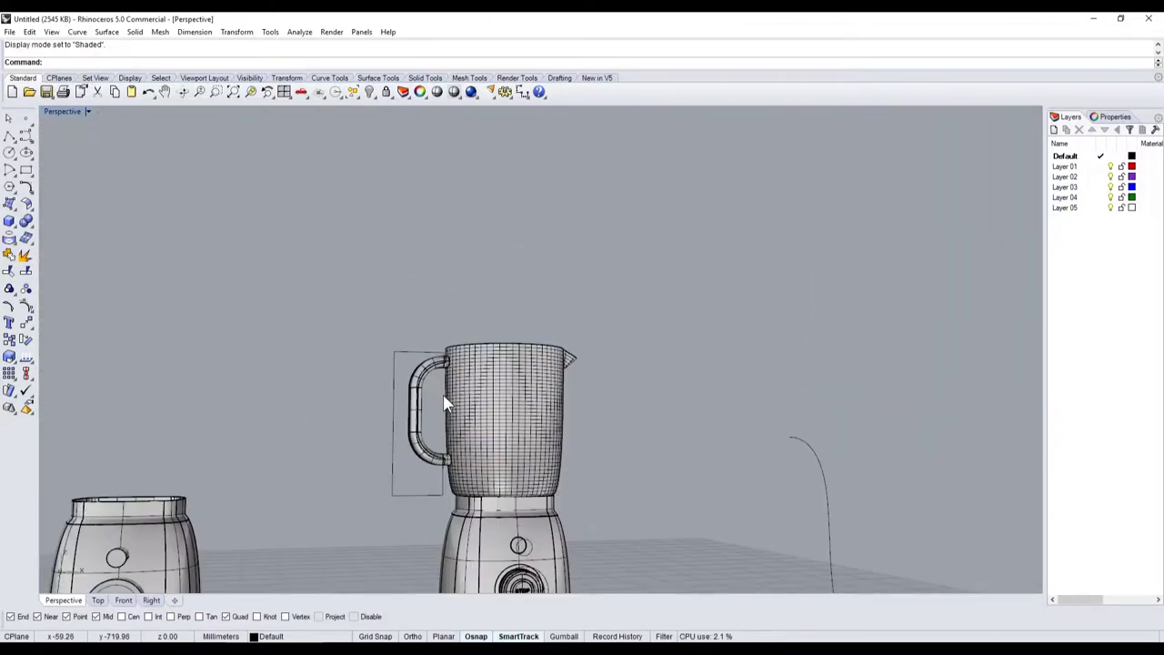
pyautogui.scroll(-2, 426, 420)
pyautogui.scroll(5, 427, 421)
pyautogui.click(485, 408)
pyautogui.scroll(2, 430, 273)
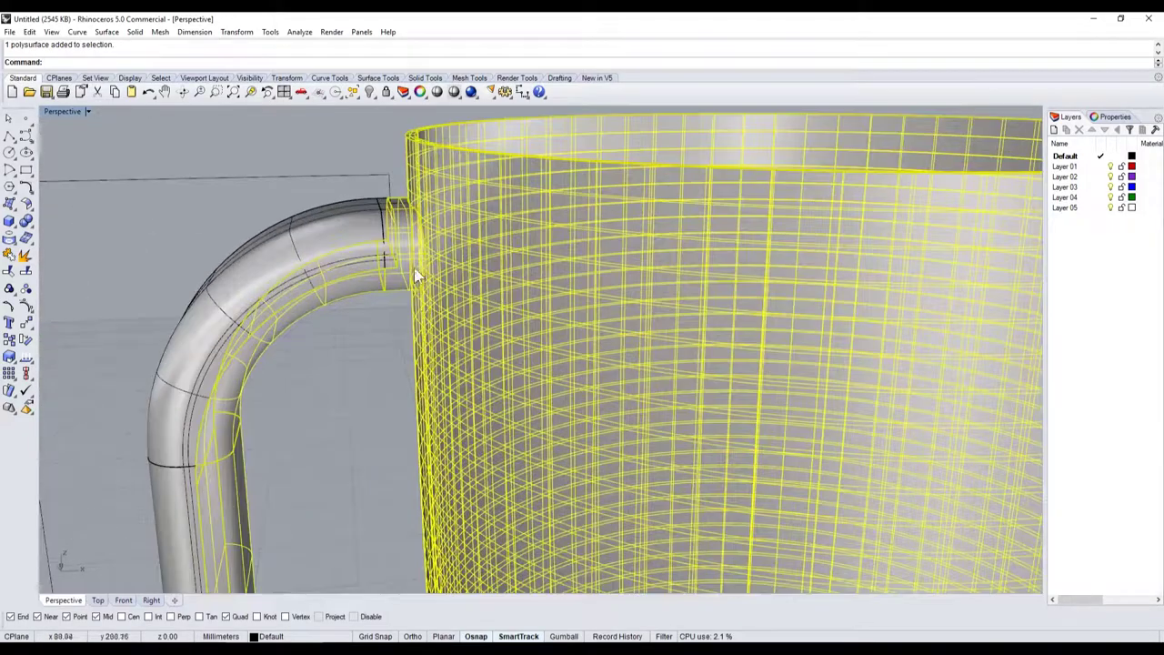
pyautogui.scroll(1, 412, 280)
pyautogui.scroll(-1, 494, 346)
pyautogui.scroll(-2, 522, 372)
pyautogui.scroll(-3, 579, 320)
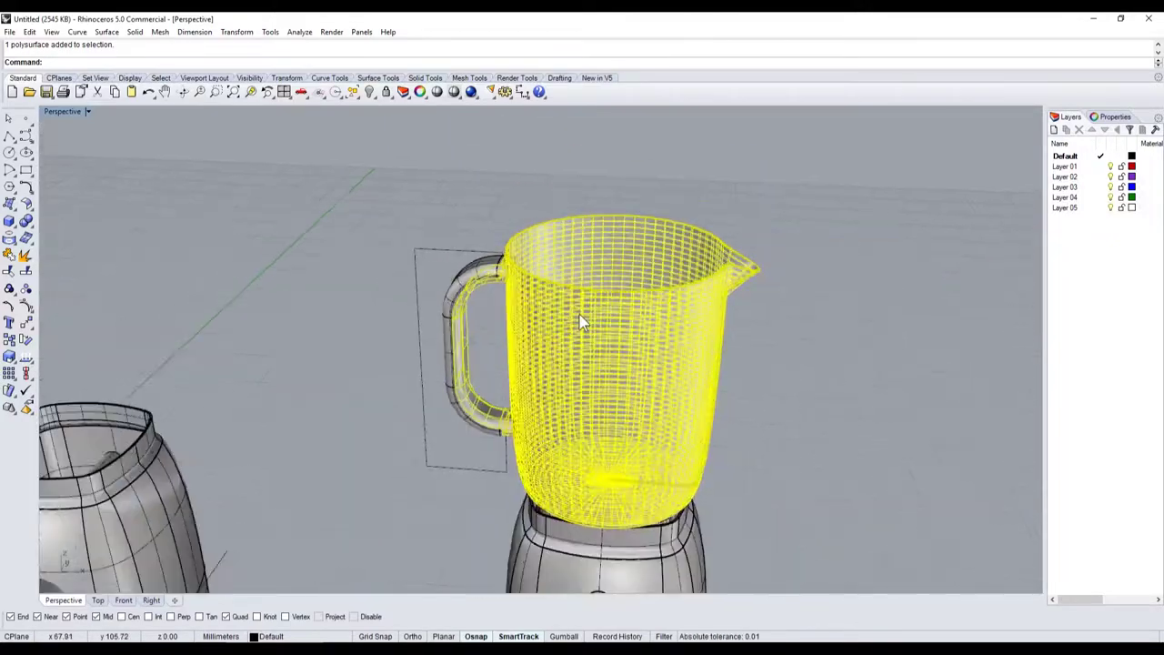
pyautogui.scroll(-1, 620, 321)
pyautogui.scroll(3, 665, 463)
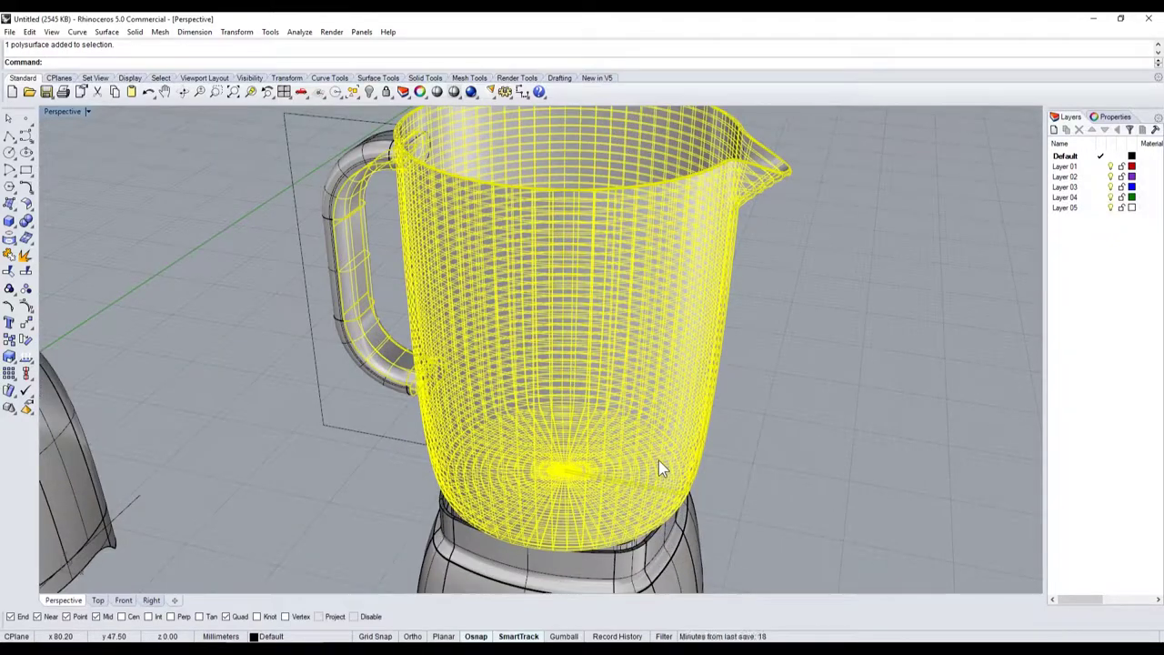
pyautogui.scroll(-3, 618, 458)
pyautogui.scroll(-2, 564, 452)
pyautogui.scroll(5, 578, 482)
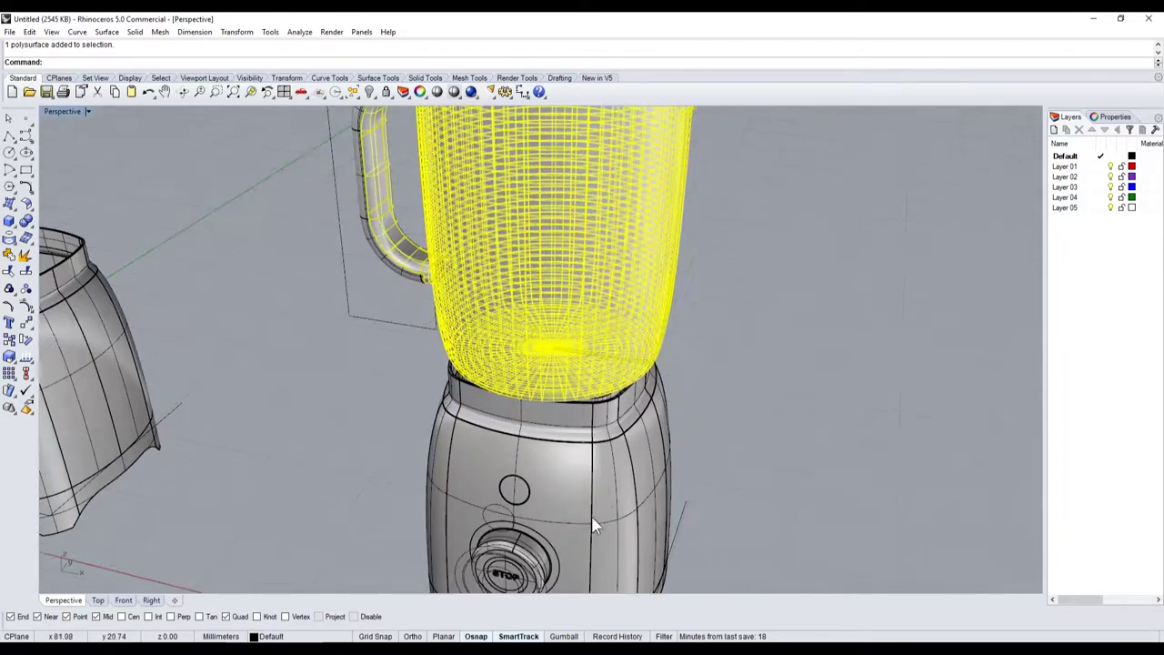
pyautogui.scroll(-4, 583, 460)
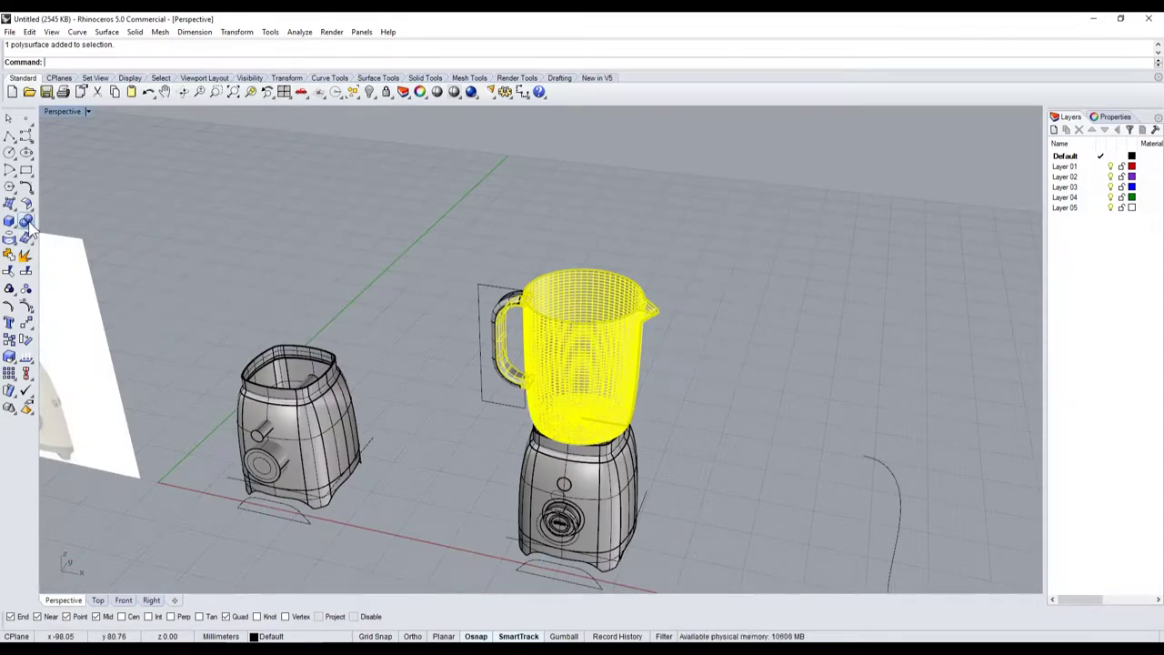
pyautogui.scroll(-2, 450, 309)
pyautogui.scroll(-3, 368, 435)
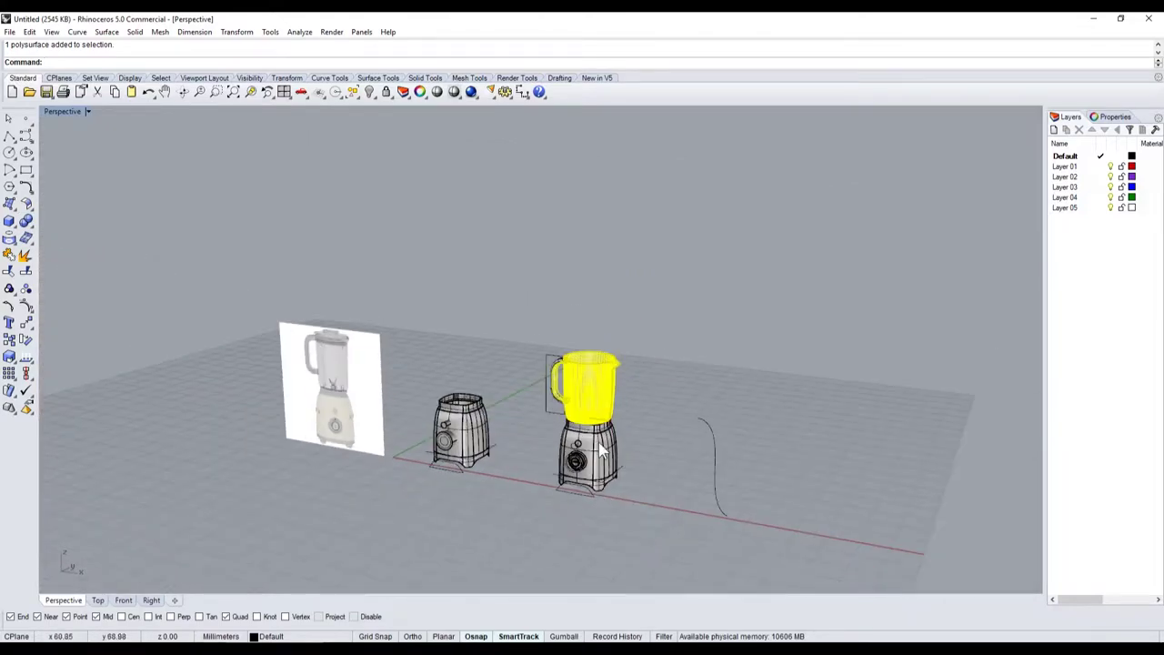
pyautogui.scroll(3, 364, 400)
pyautogui.scroll(-3, 546, 346)
pyautogui.scroll(3, 666, 331)
pyautogui.scroll(2, 454, 273)
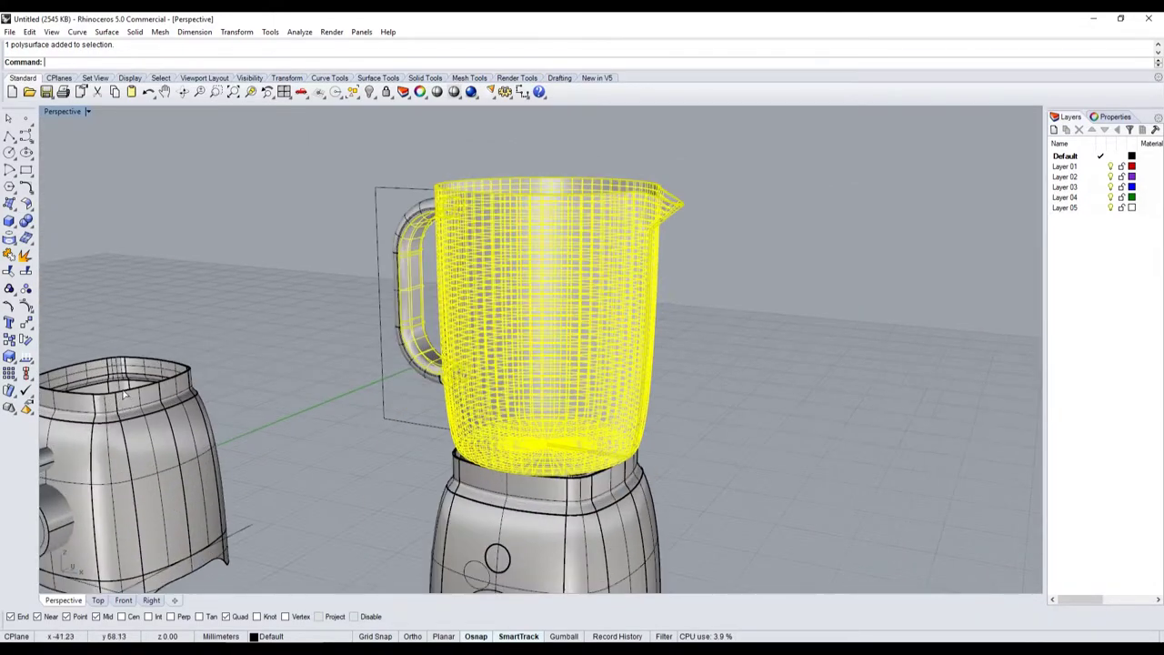
pyautogui.click(110, 410)
pyautogui.click(231, 390)
pyautogui.scroll(-3, 396, 455)
pyautogui.scroll(4, 382, 446)
pyautogui.scroll(-2, 327, 318)
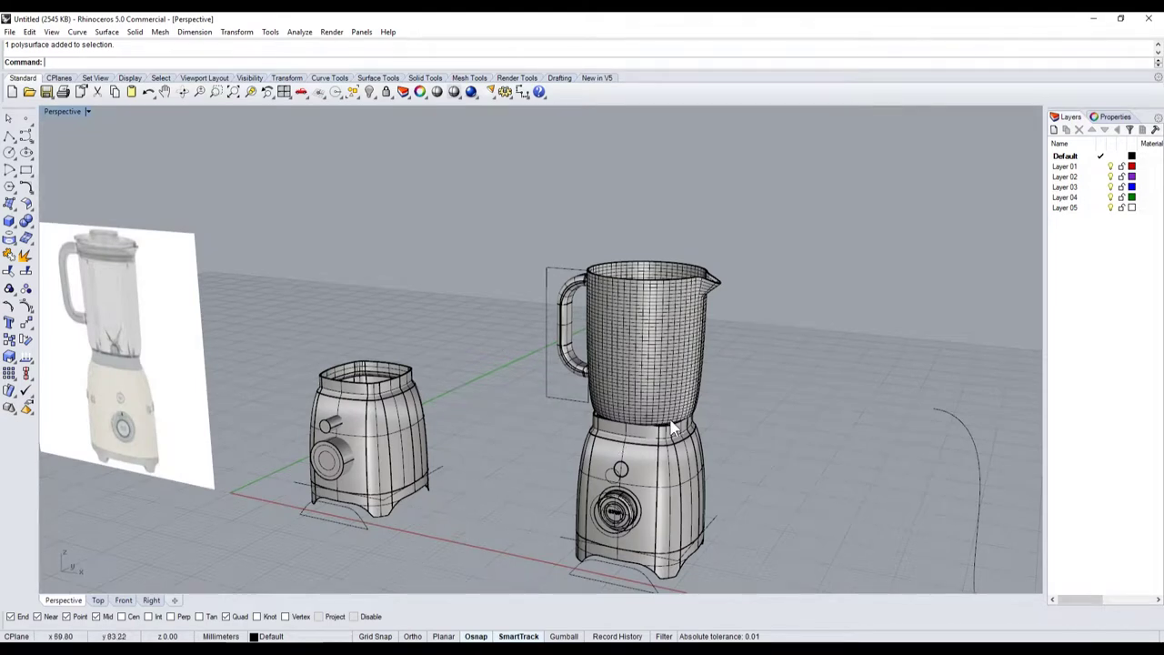
pyautogui.scroll(-2, 652, 437)
pyautogui.scroll(-2, 636, 391)
pyautogui.scroll(4, 637, 364)
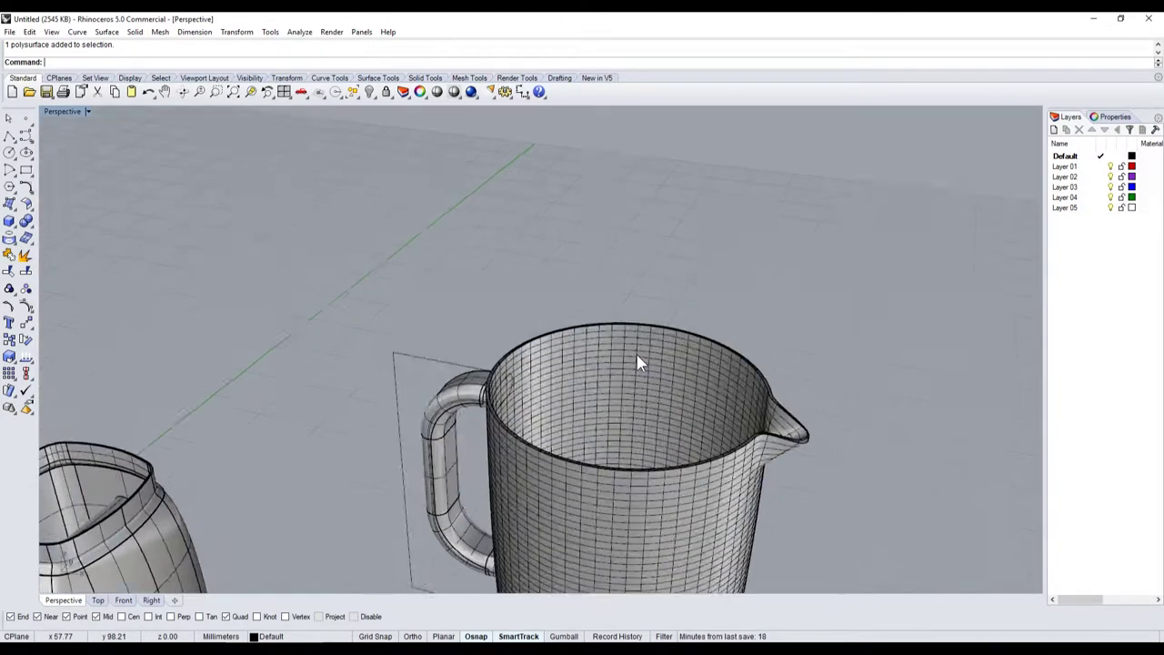
pyautogui.scroll(-3, 728, 409)
pyautogui.scroll(1, 216, 362)
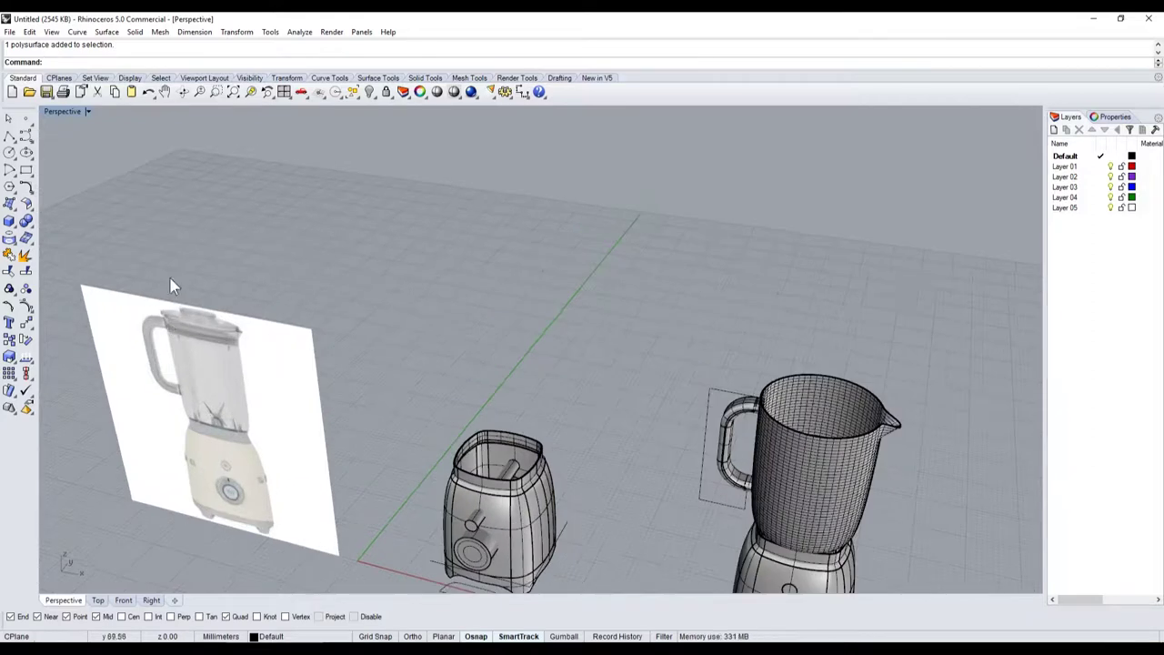
# Step: Restore four viewports, zoom Front onto the reference image, and orbit Perspective into the jug
pyautogui.doubleClick(66, 113)
pyautogui.scroll(-2, 291, 473)
pyautogui.scroll(-3, 291, 473)
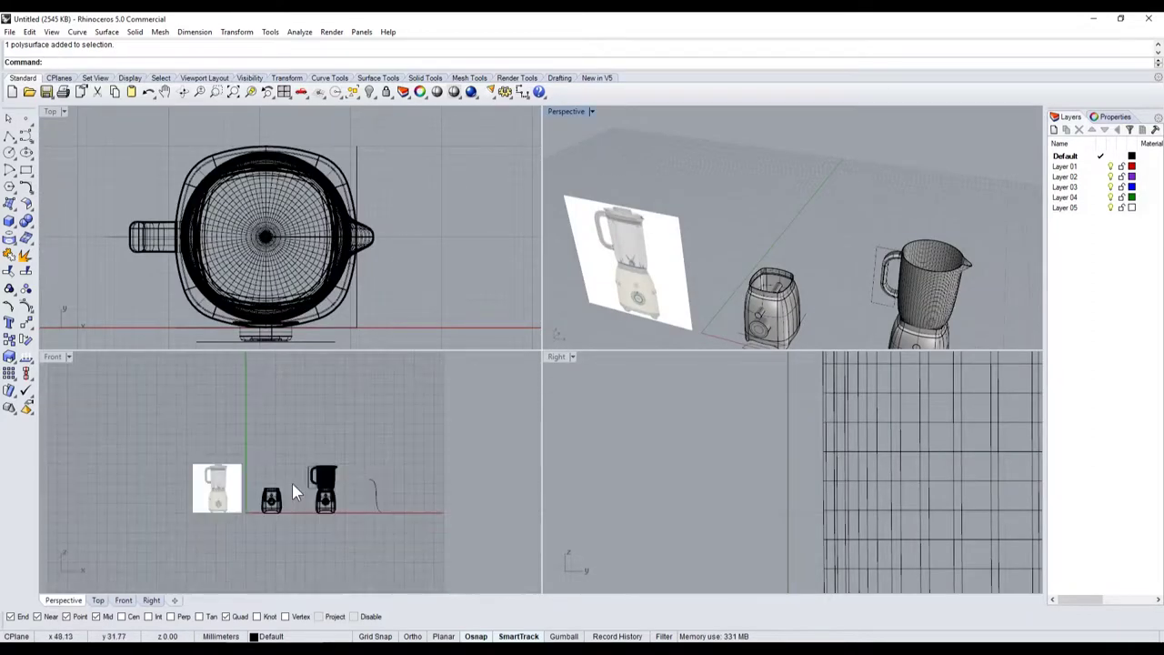
pyautogui.scroll(5, 357, 519)
pyautogui.scroll(-3, 357, 518)
pyautogui.scroll(3, 123, 392)
pyautogui.scroll(2, 125, 405)
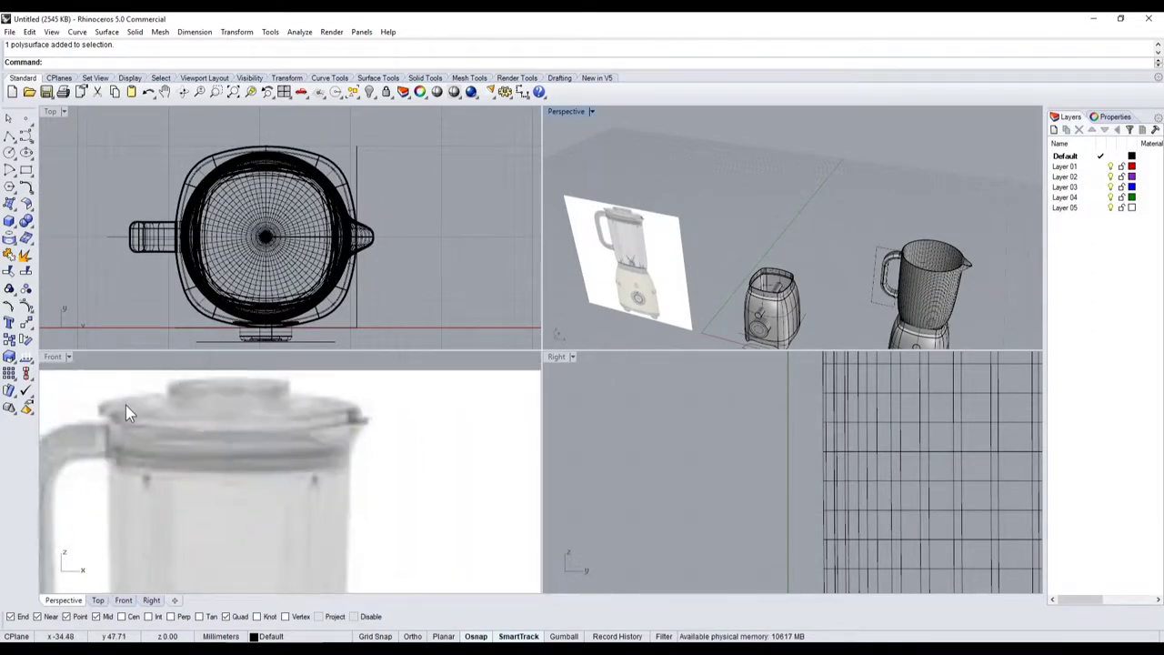
pyautogui.scroll(-2, 102, 387)
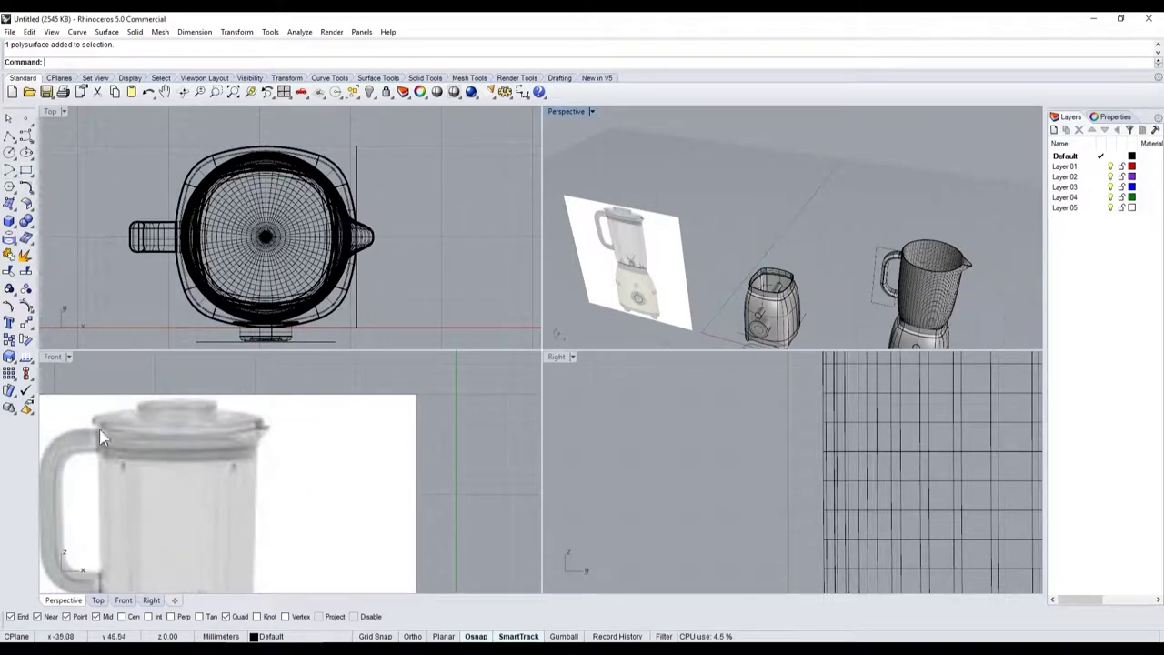
pyautogui.scroll(-3, 137, 473)
pyautogui.scroll(4, 189, 505)
pyautogui.scroll(-3, 177, 481)
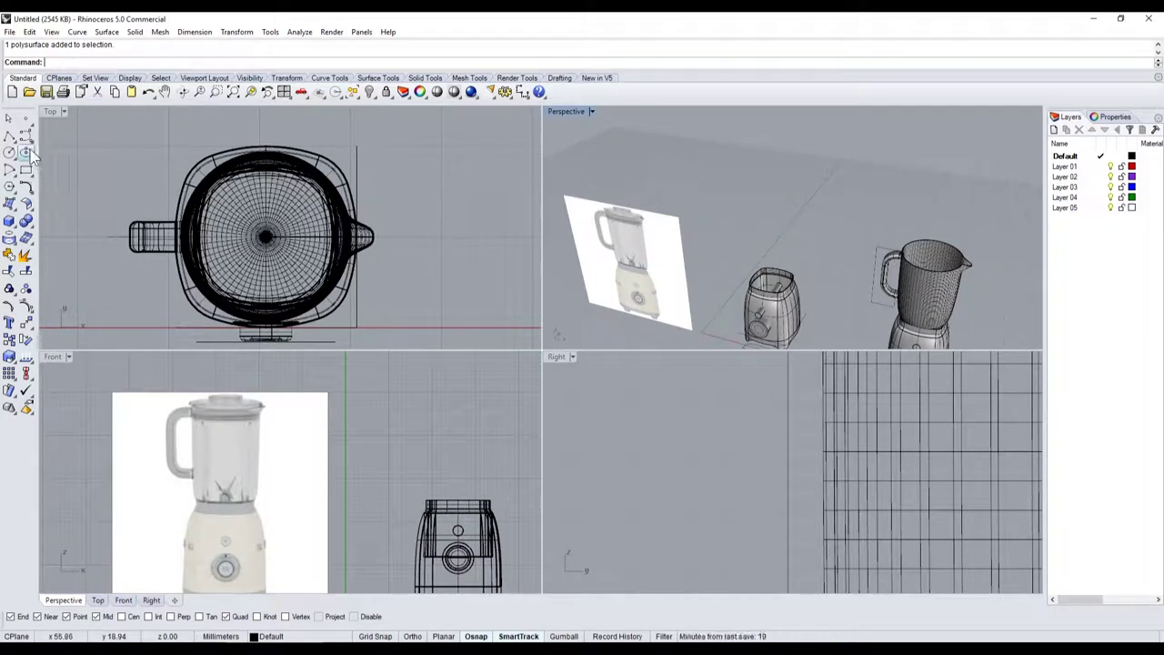
pyautogui.moveTo(873, 259)
pyautogui.mouseDown(button='right')
pyautogui.moveTo(914, 251)
pyautogui.moveTo(896, 268)
pyautogui.mouseUp(button='right')
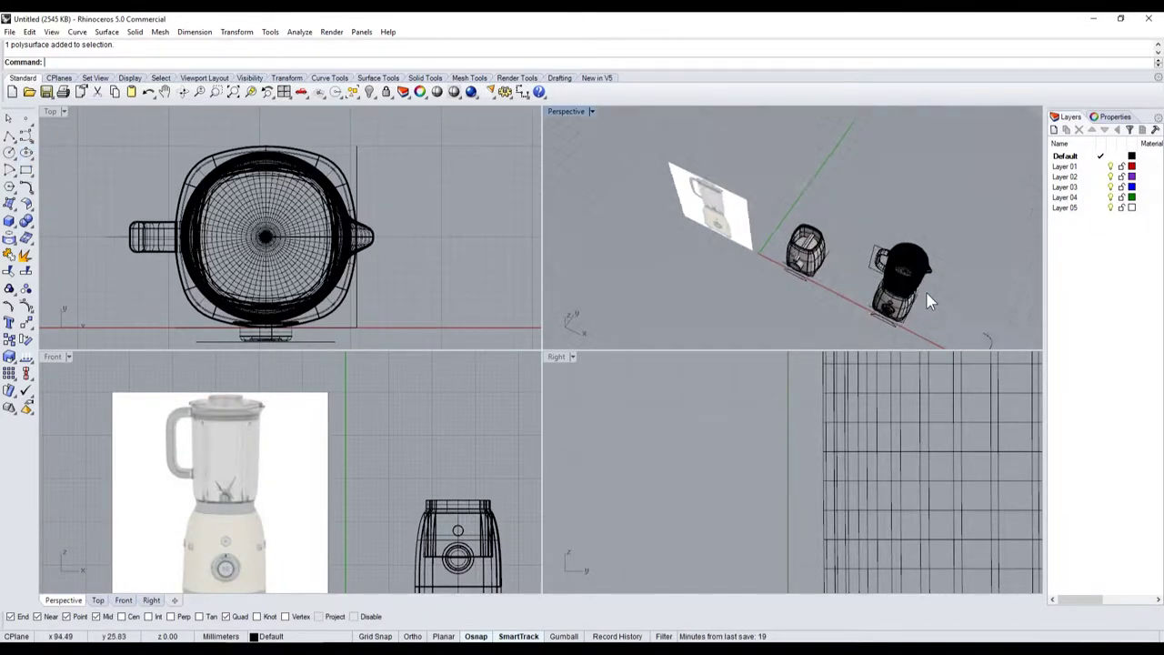
pyautogui.scroll(4, 889, 273)
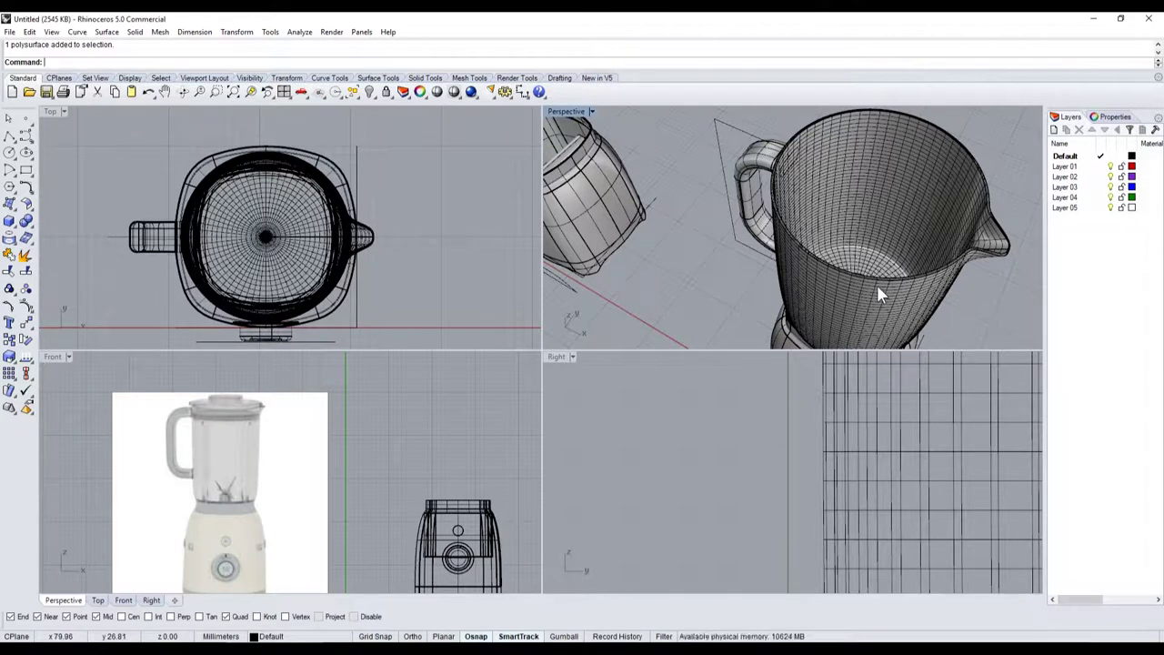
pyautogui.scroll(-5, 198, 472)
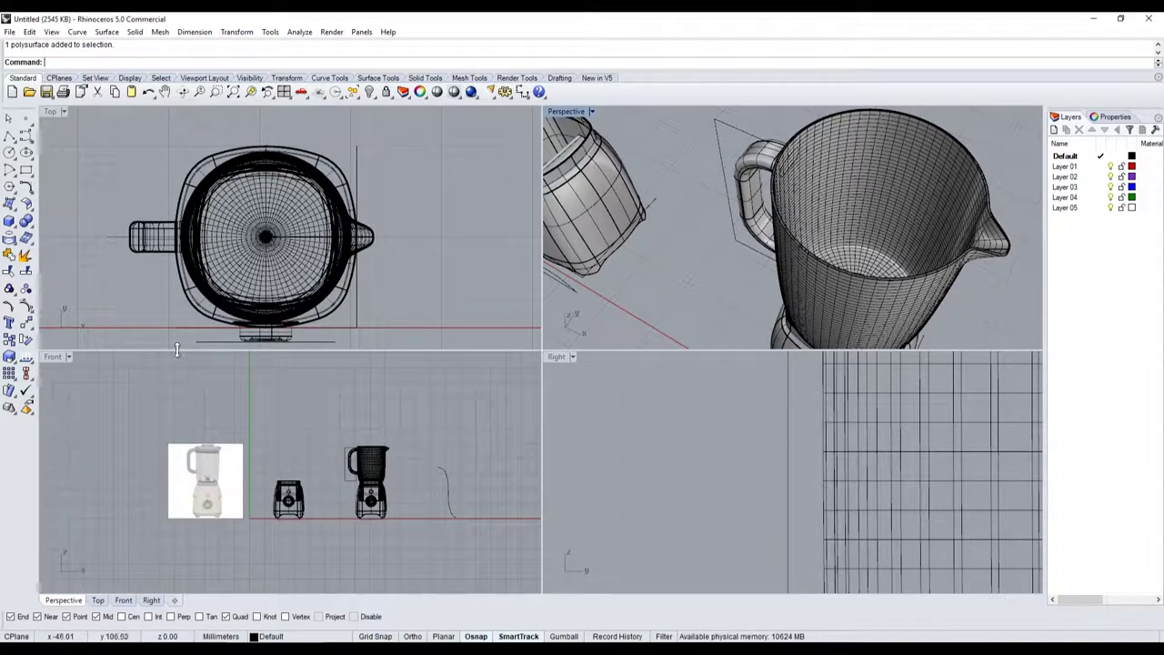
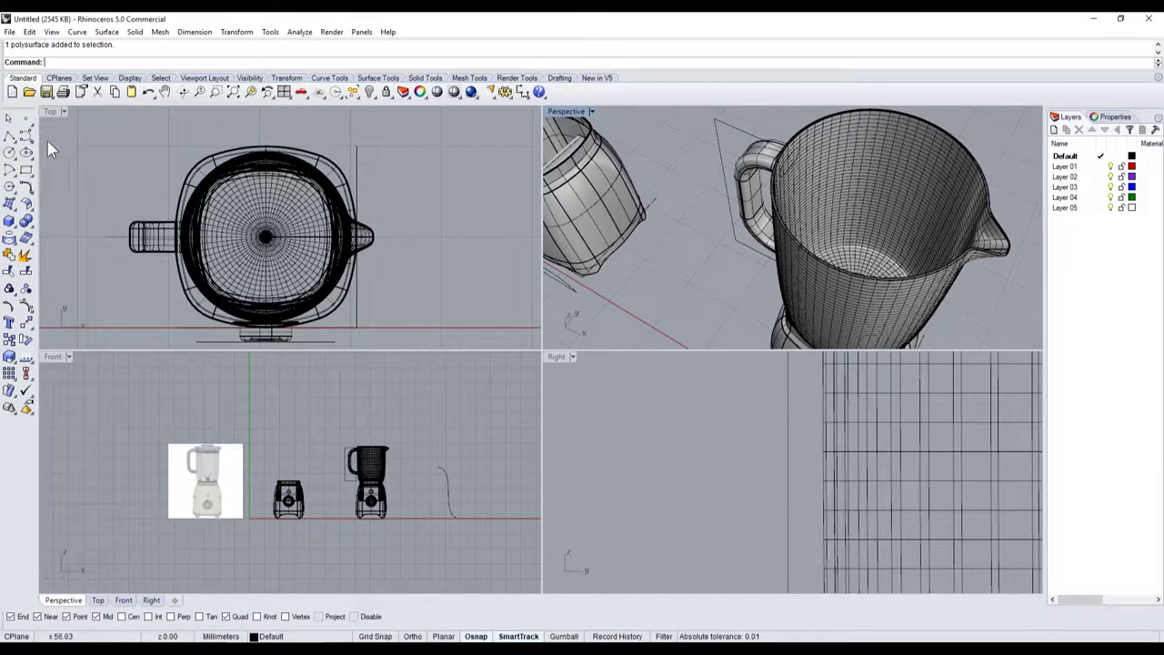
# Step: Start a polyline at the jug centre and place points out to the inner wall
pyautogui.click(12, 135)
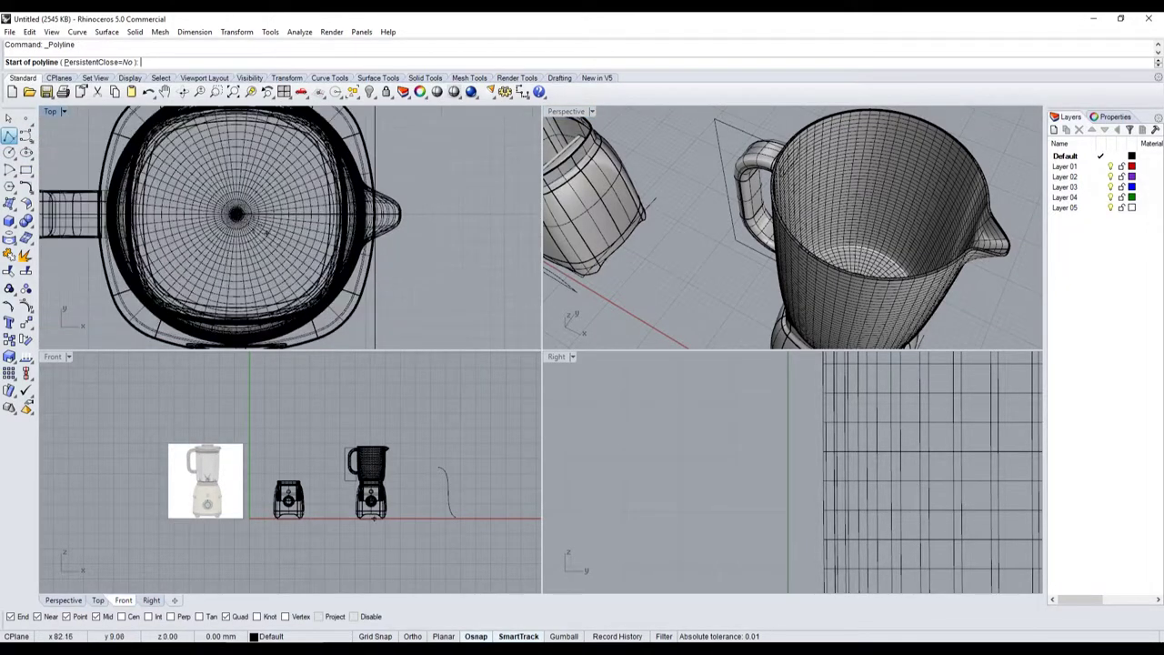
pyautogui.scroll(2, 321, 280)
pyautogui.scroll(5, 395, 423)
pyautogui.click(260, 442)
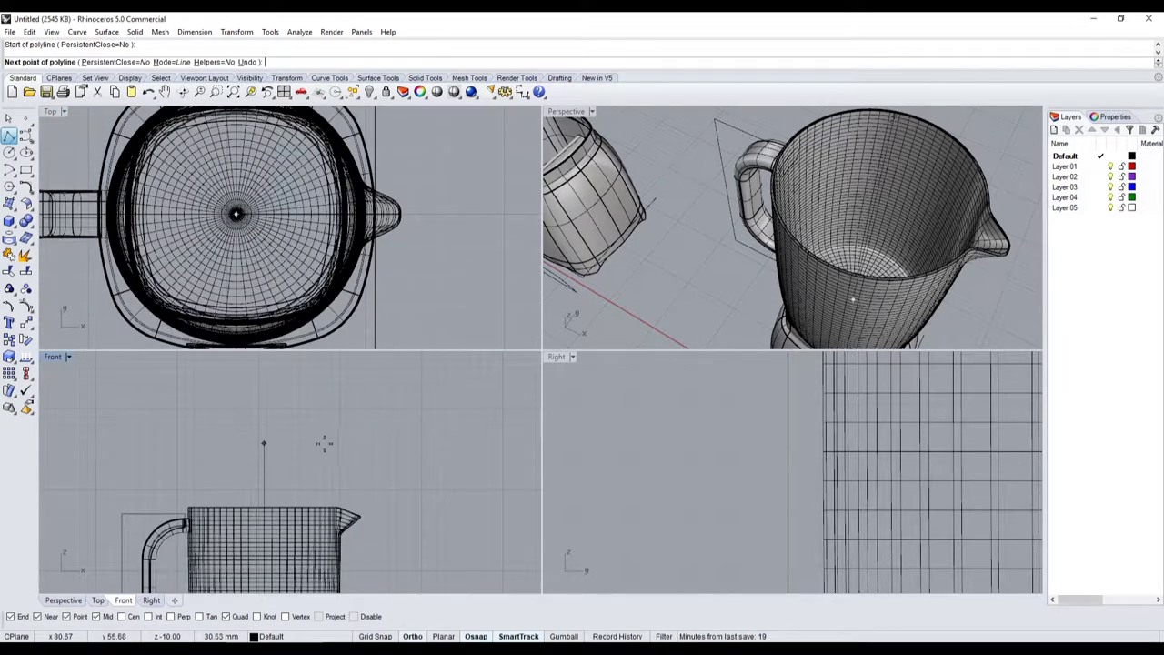
pyautogui.scroll(-5, 195, 462)
pyautogui.scroll(3, 328, 418)
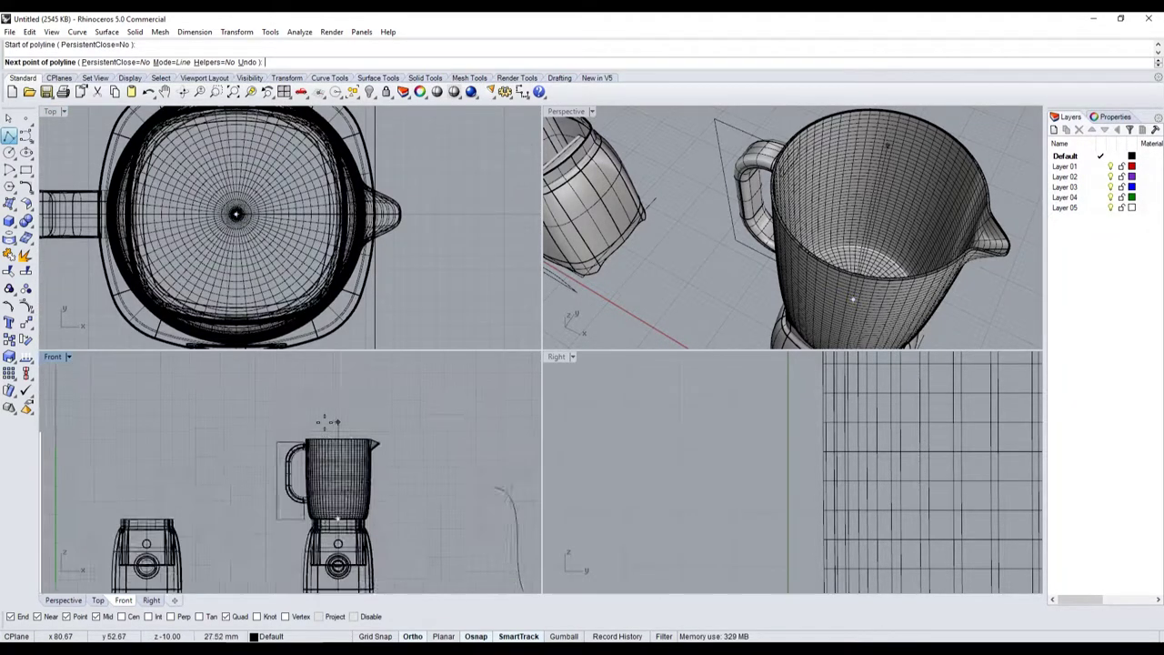
pyautogui.scroll(3, 342, 455)
pyautogui.scroll(3, 345, 468)
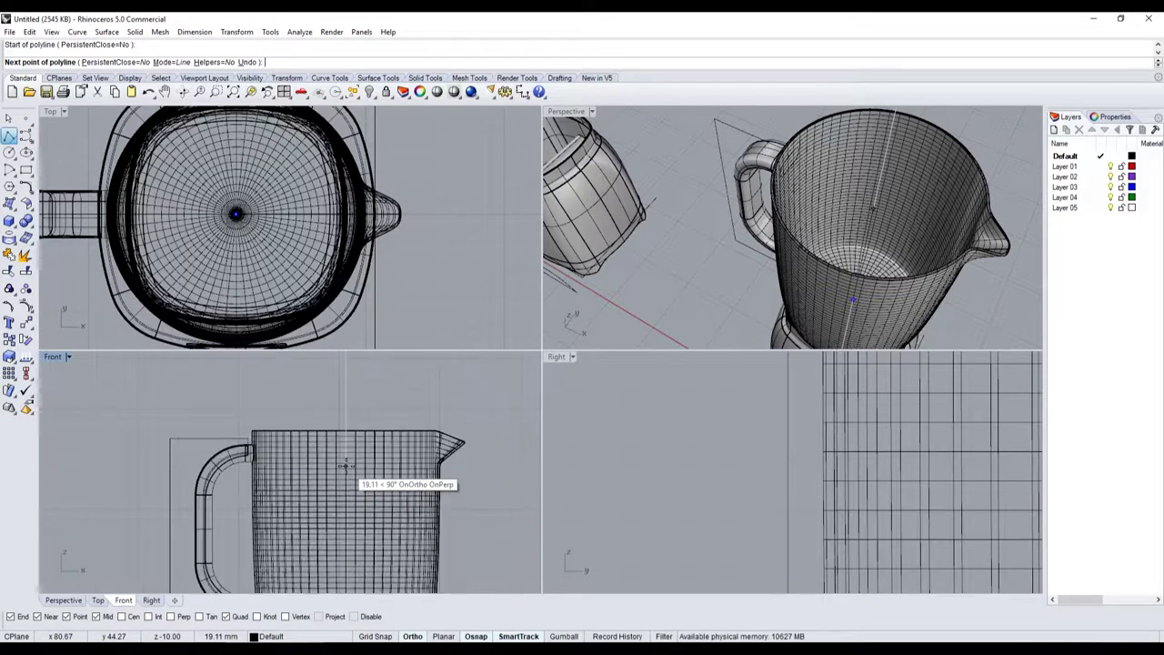
pyautogui.scroll(-3, 346, 465)
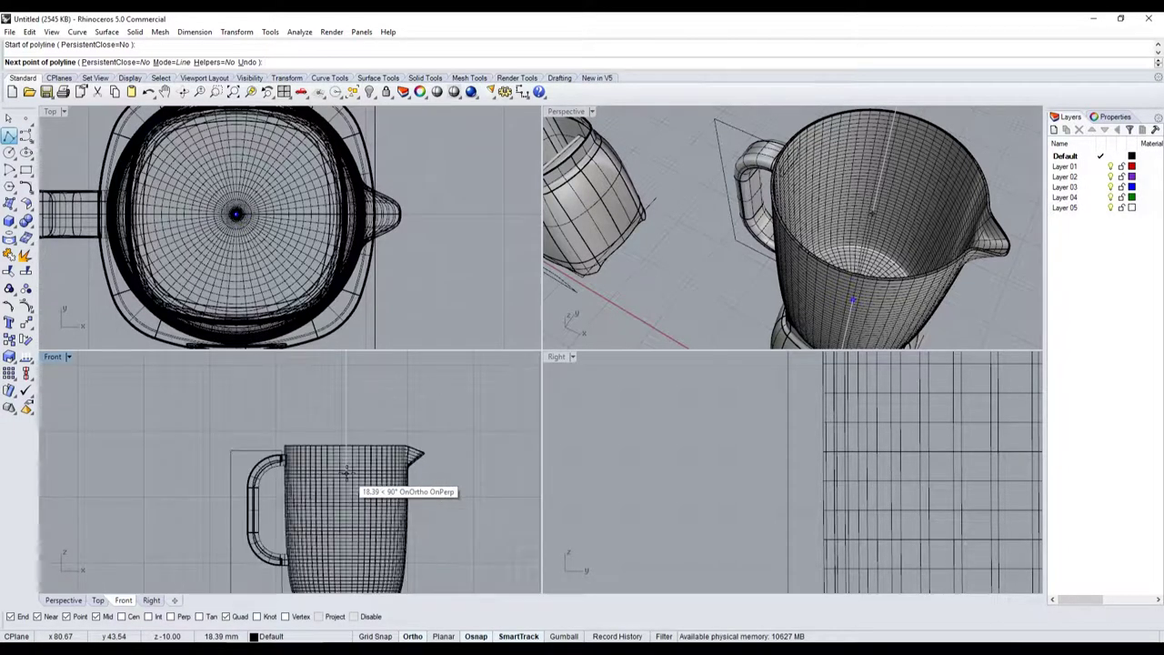
pyautogui.scroll(2, 351, 471)
pyautogui.click(355, 473)
pyautogui.scroll(2, 393, 475)
pyautogui.scroll(2, 393, 470)
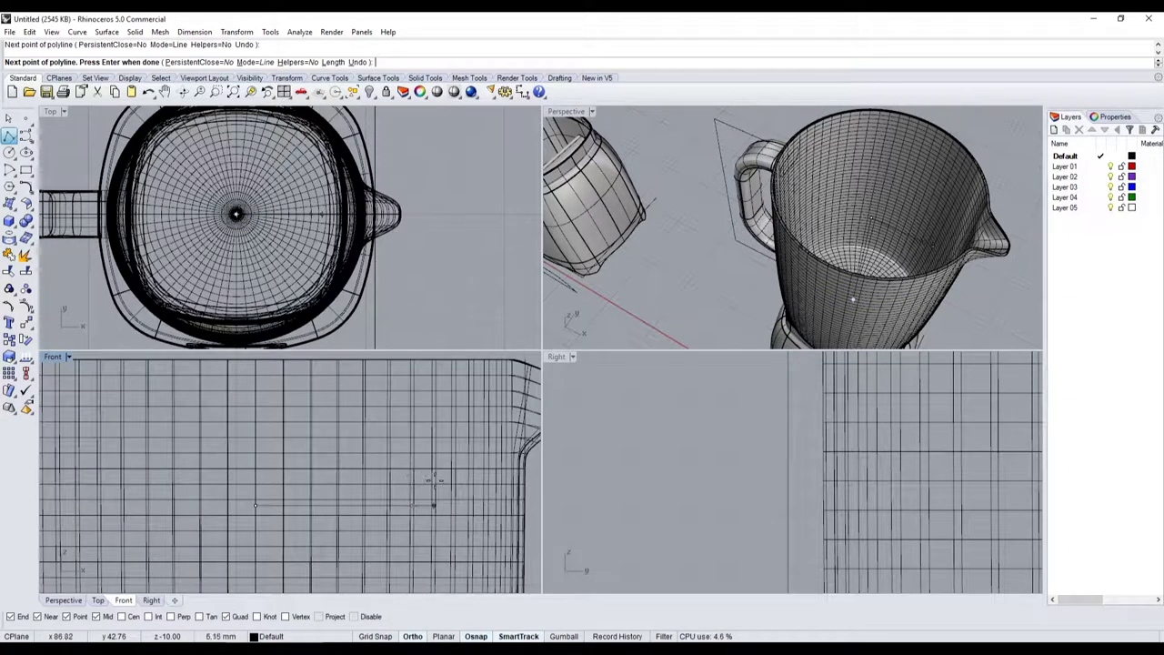
pyautogui.click(515, 505)
pyautogui.scroll(2, 508, 512)
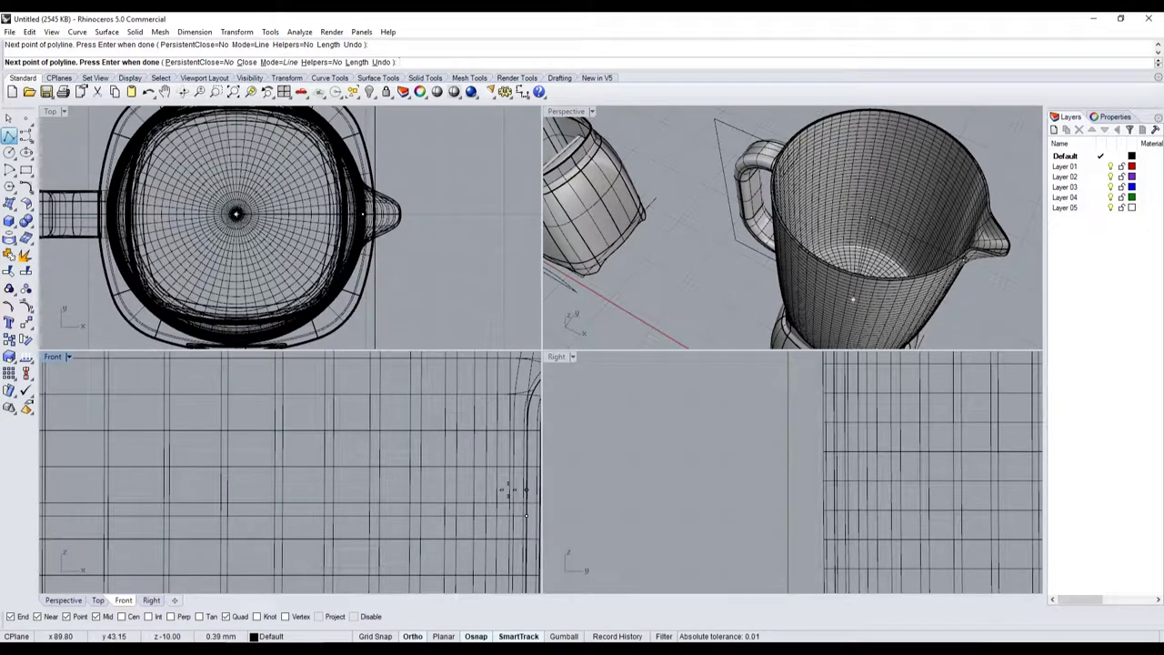
pyautogui.scroll(2, 507, 489)
# Step: With Ortho on, continue the polyline to the rim and end it above the rim by the spout
pyautogui.press('F8')
pyautogui.scroll(2, 502, 490)
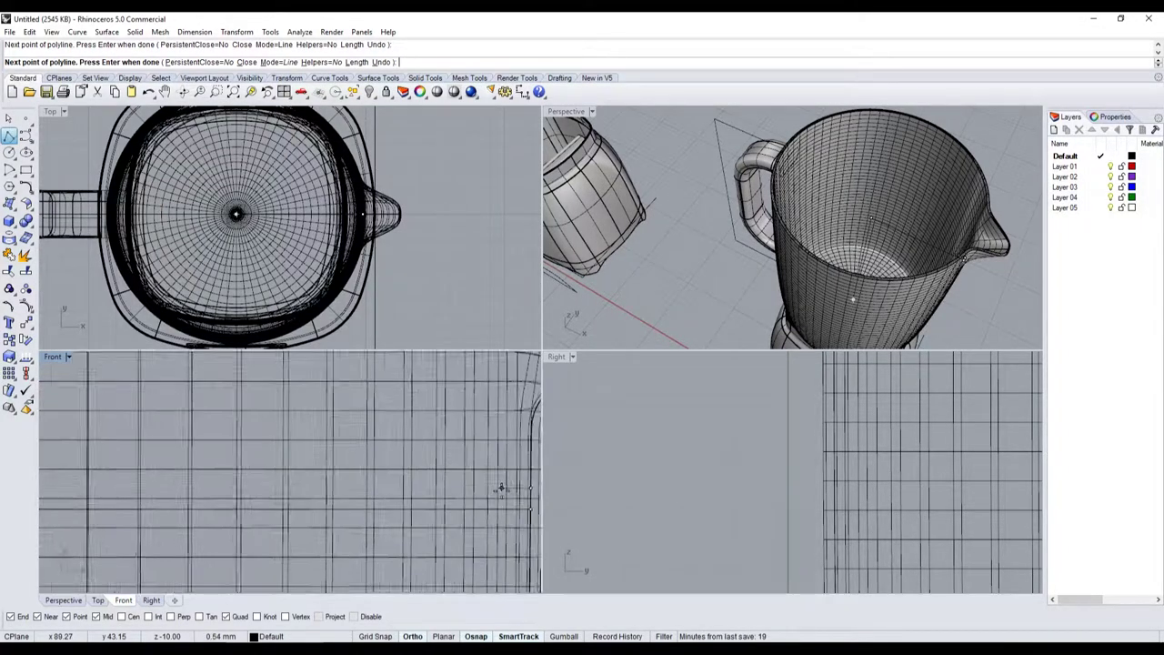
pyautogui.scroll(-2, 487, 492)
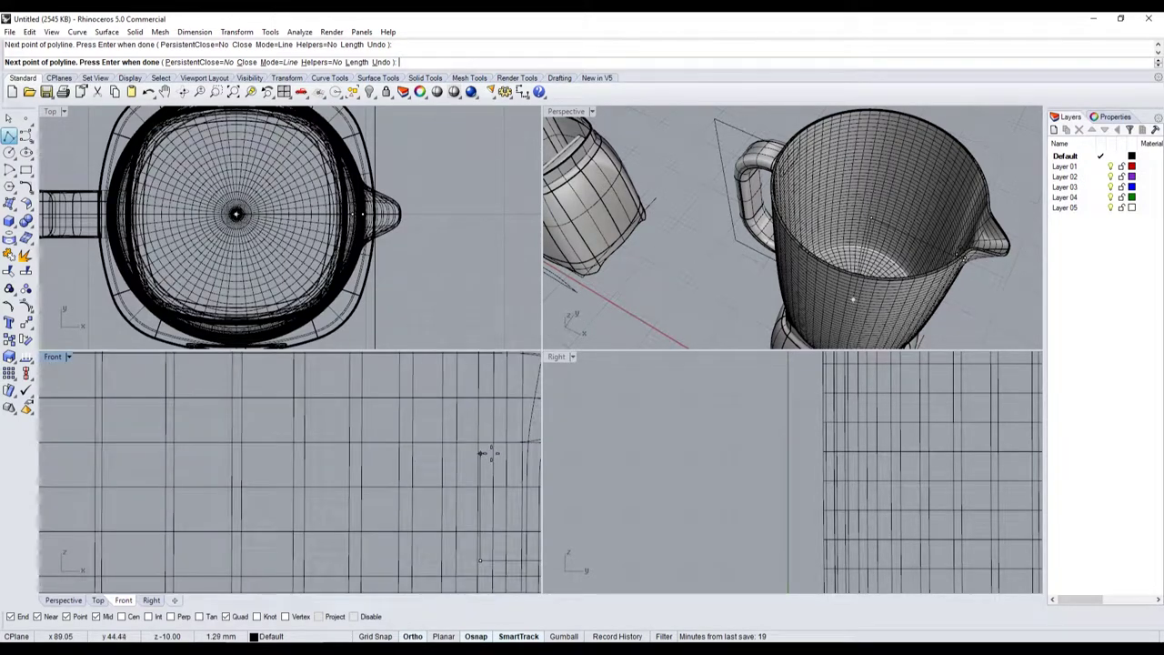
pyautogui.scroll(-1, 482, 455)
pyautogui.scroll(-3, 515, 451)
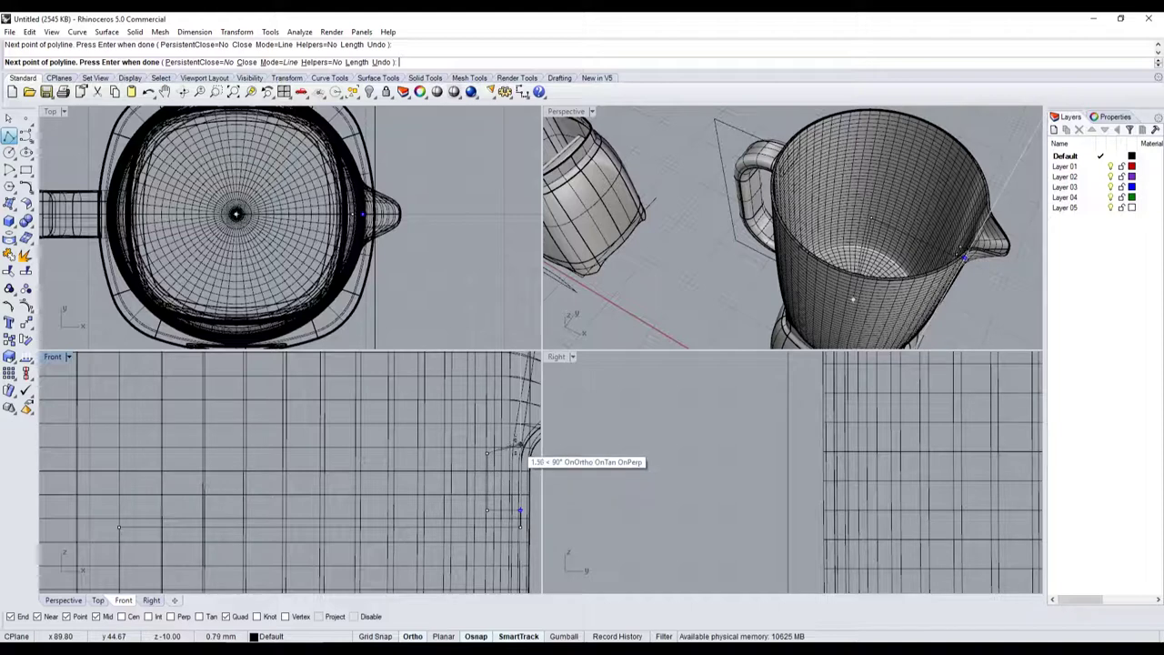
pyautogui.scroll(-2, 526, 455)
pyautogui.scroll(-2, 519, 448)
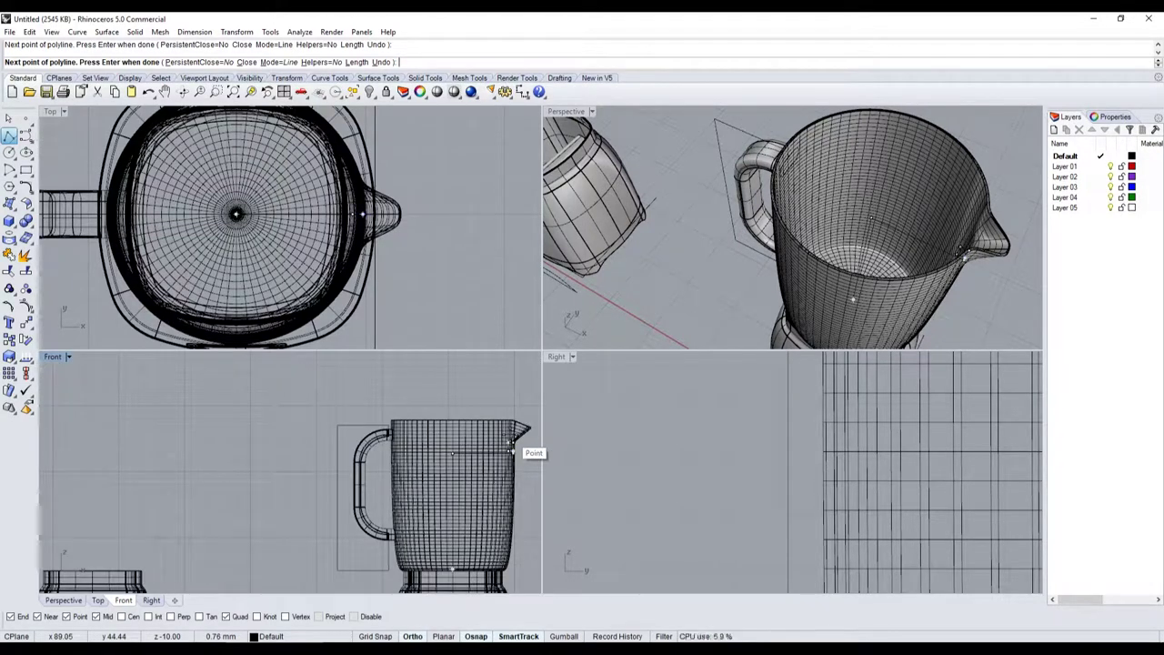
pyautogui.scroll(-2, 511, 439)
pyautogui.scroll(3, 517, 440)
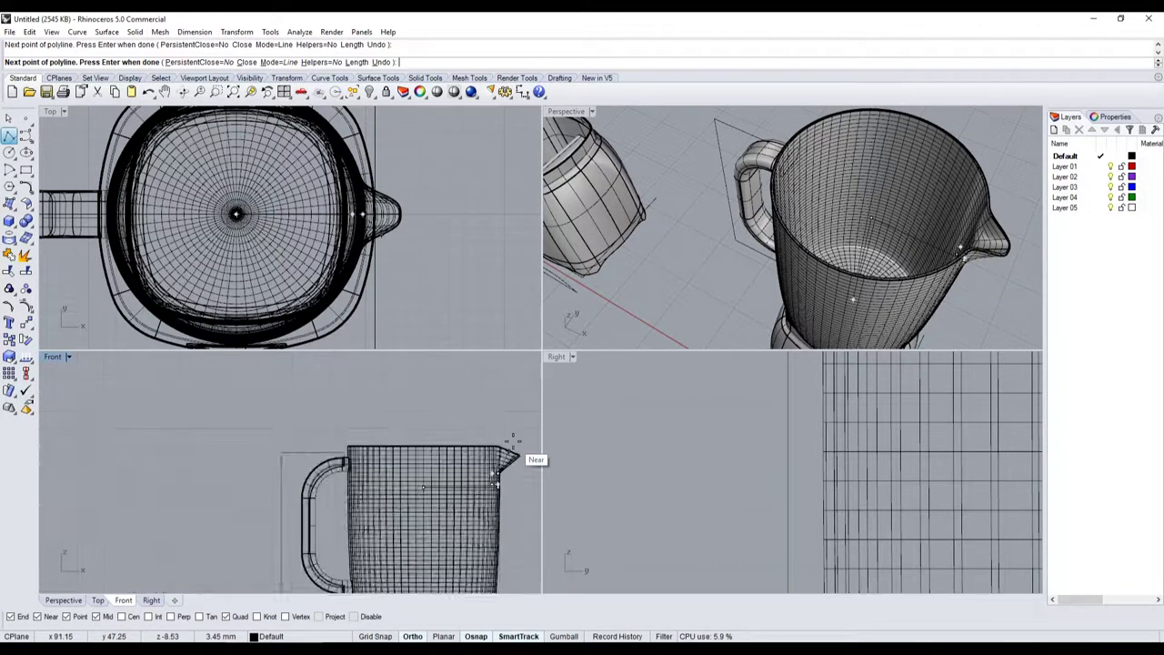
pyautogui.scroll(2, 505, 439)
pyautogui.scroll(2, 473, 446)
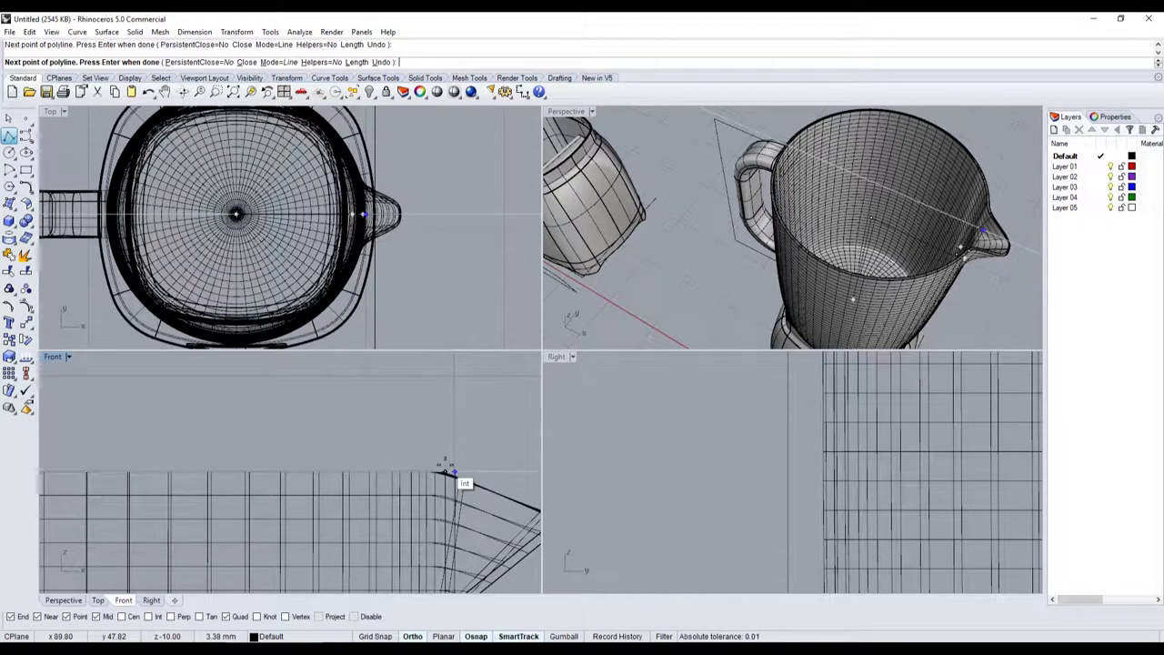
pyautogui.click(446, 466)
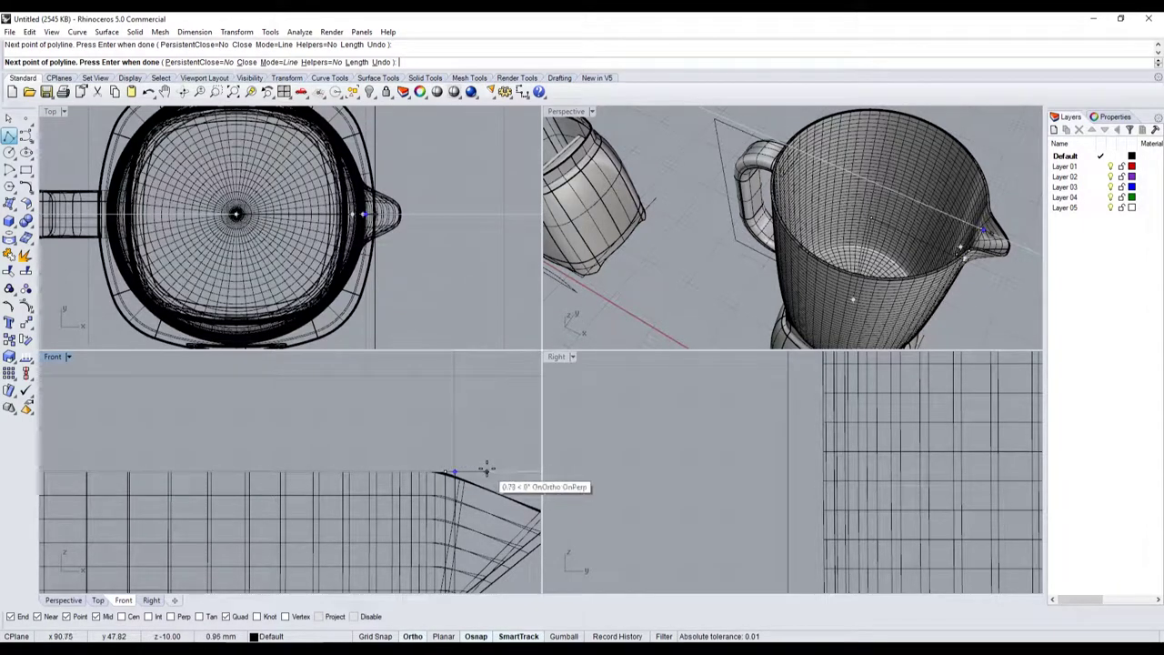
pyautogui.press('F8')
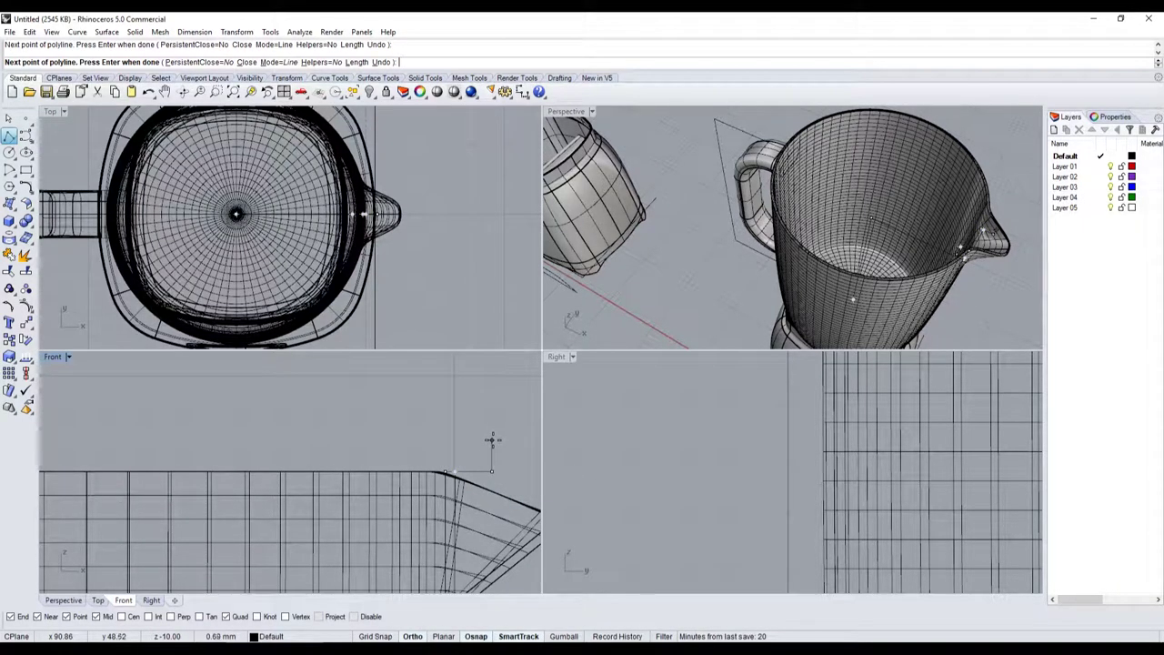
pyautogui.click(491, 437)
pyautogui.press('Return')
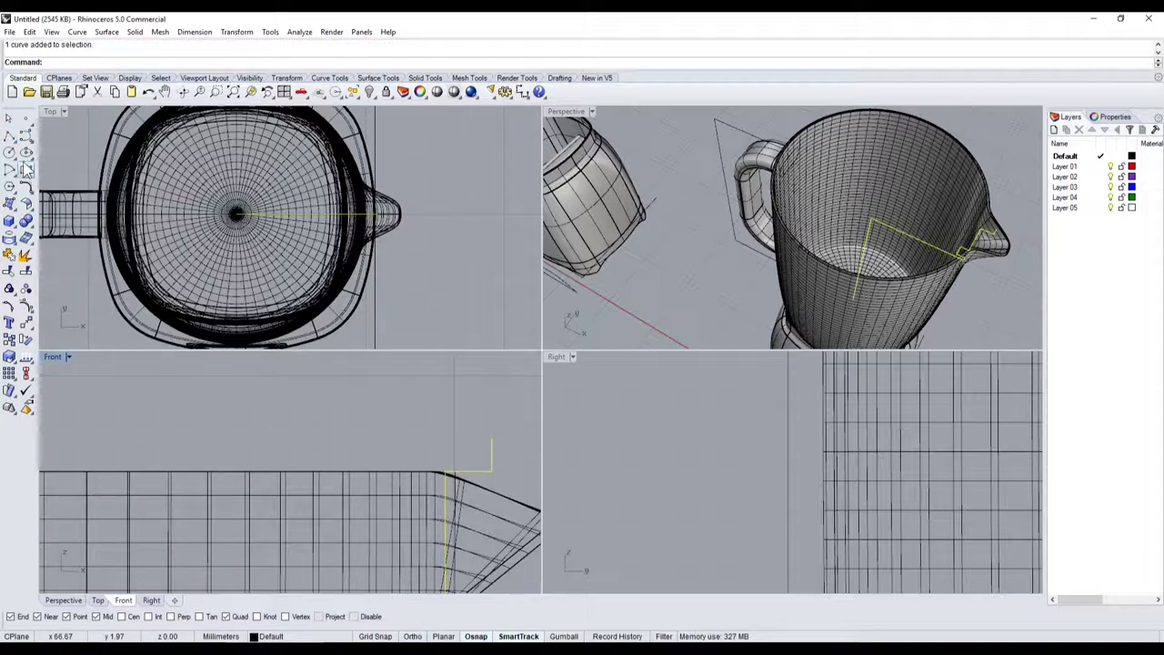
# Step: Draw a three-point control-point curve from the spout top, arching over to above the jug centre
pyautogui.click(25, 155)
pyautogui.click(34, 147)
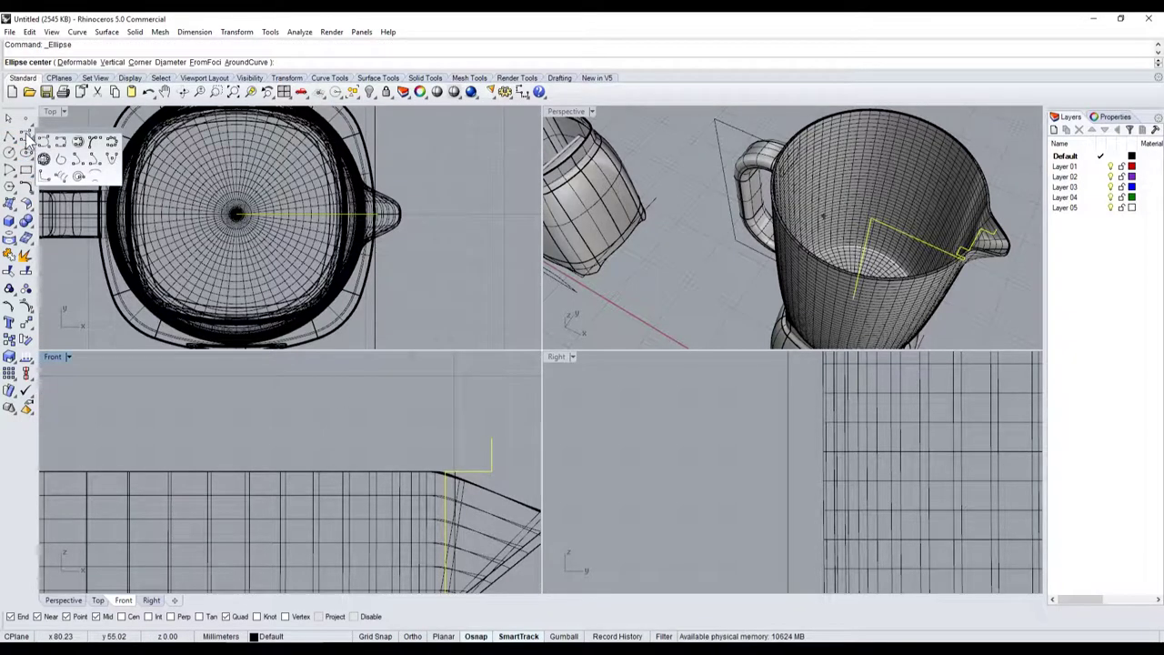
pyautogui.click(61, 153)
pyautogui.click(491, 440)
pyautogui.scroll(-4, 491, 440)
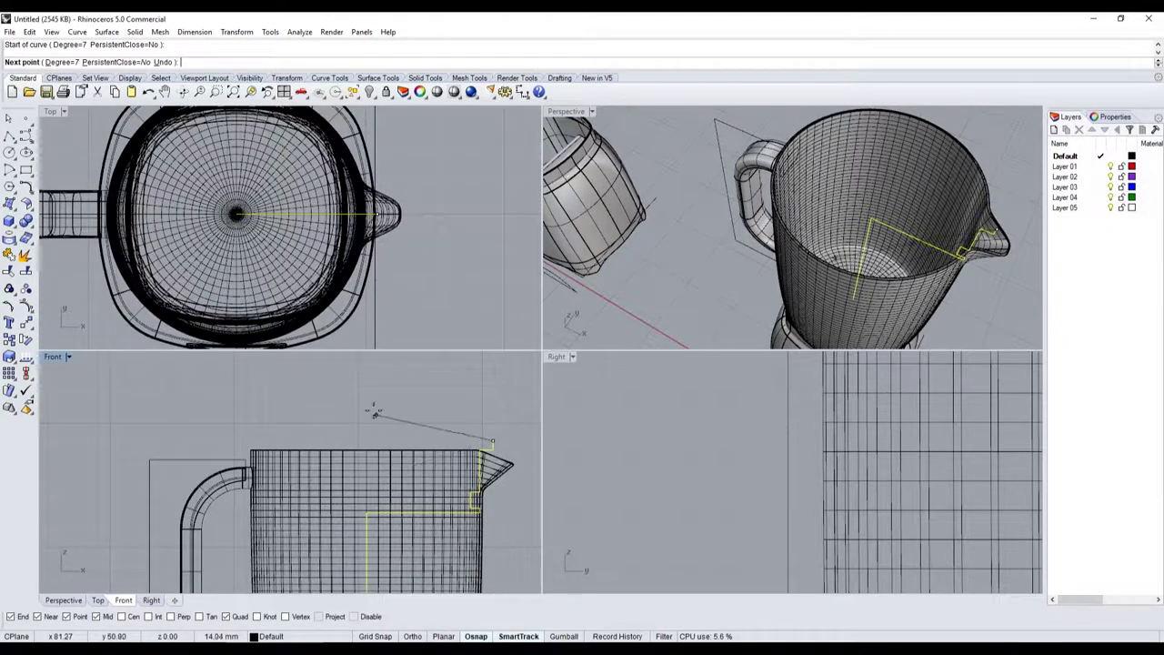
pyautogui.click(439, 416)
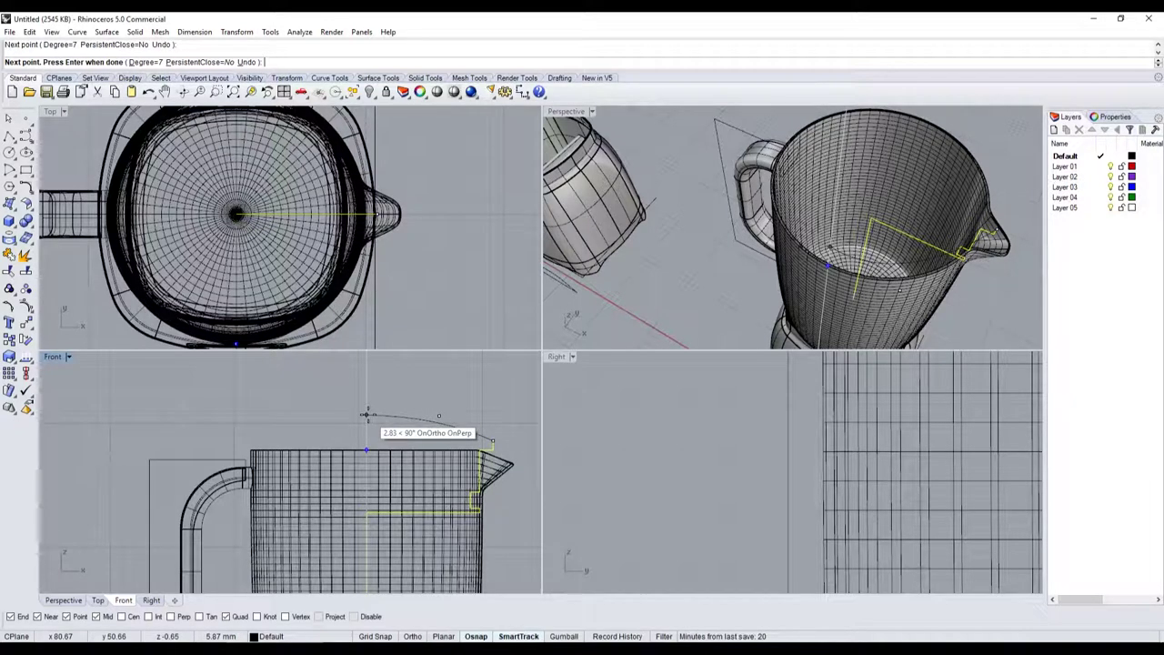
pyautogui.click(367, 416)
pyautogui.press('Return')
pyautogui.scroll(3, 493, 446)
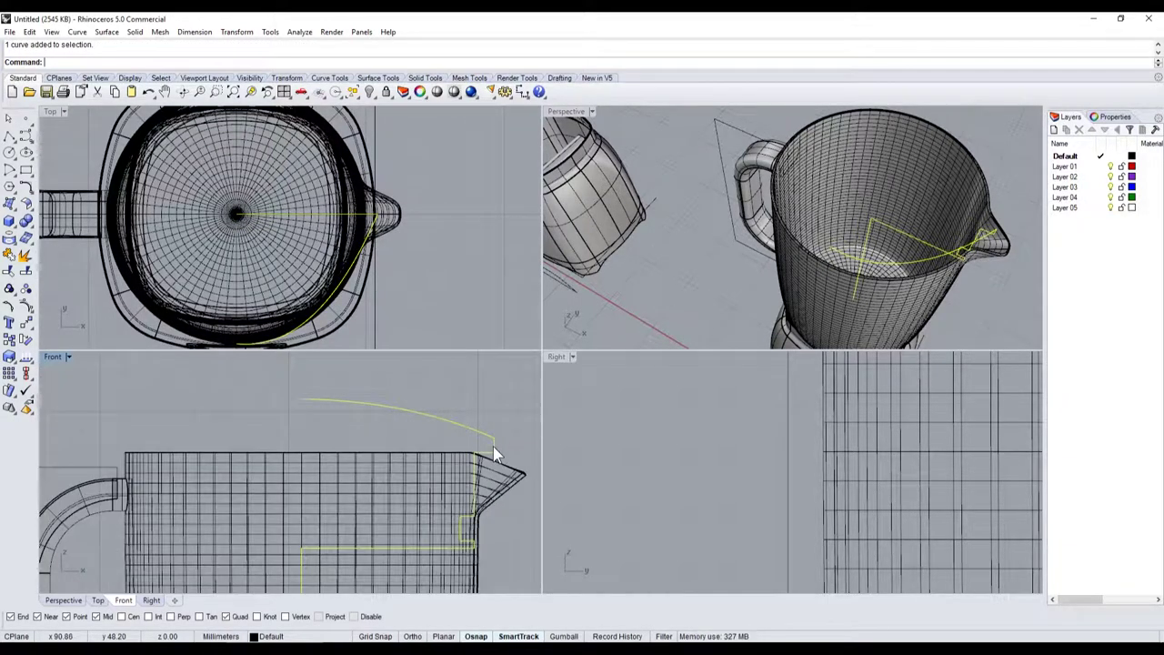
pyautogui.scroll(-3, 494, 446)
pyautogui.scroll(-3, 401, 442)
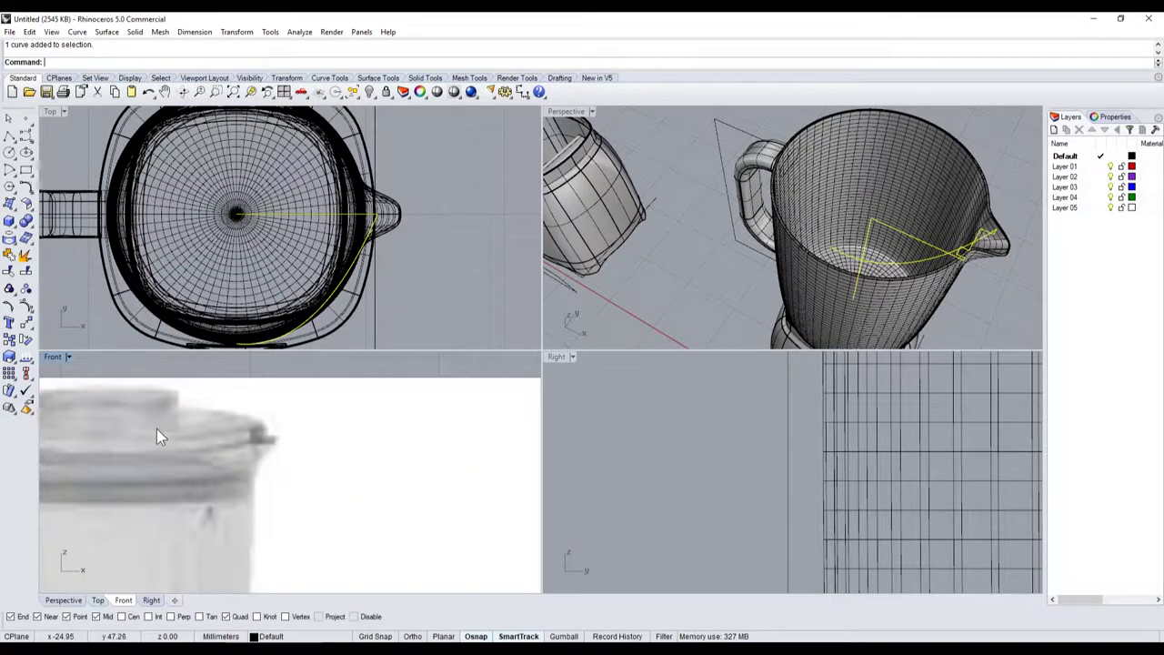
pyautogui.scroll(-3, 156, 425)
pyautogui.scroll(-2, 338, 437)
pyautogui.scroll(-1, 409, 480)
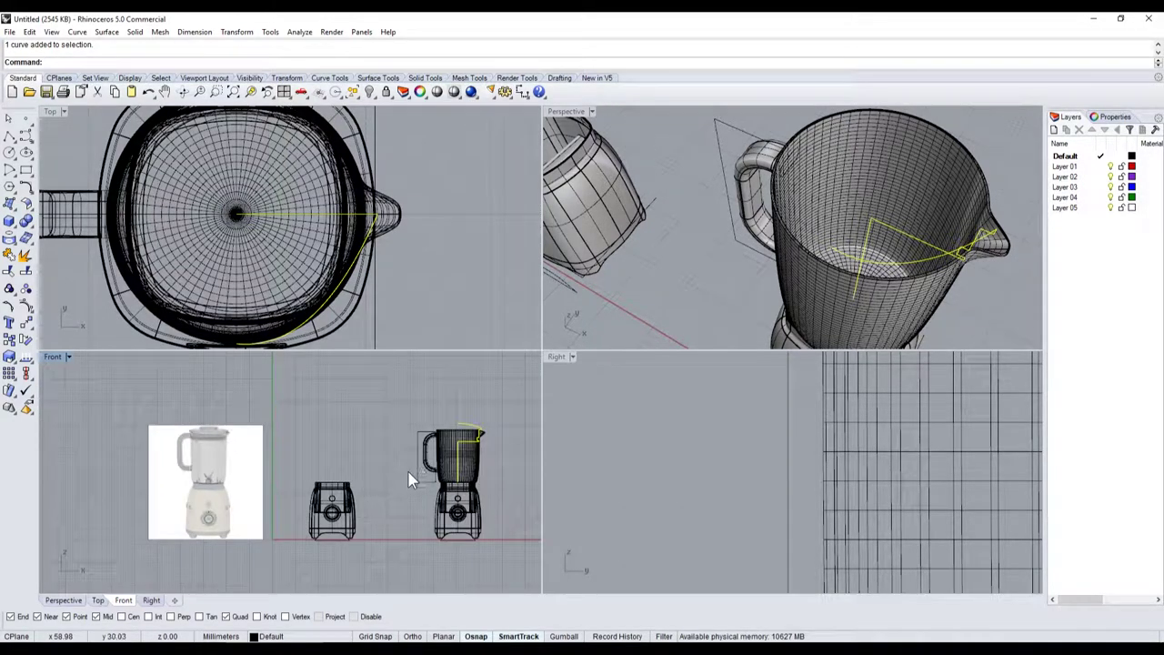
pyautogui.scroll(2, 409, 480)
pyautogui.scroll(2, 398, 459)
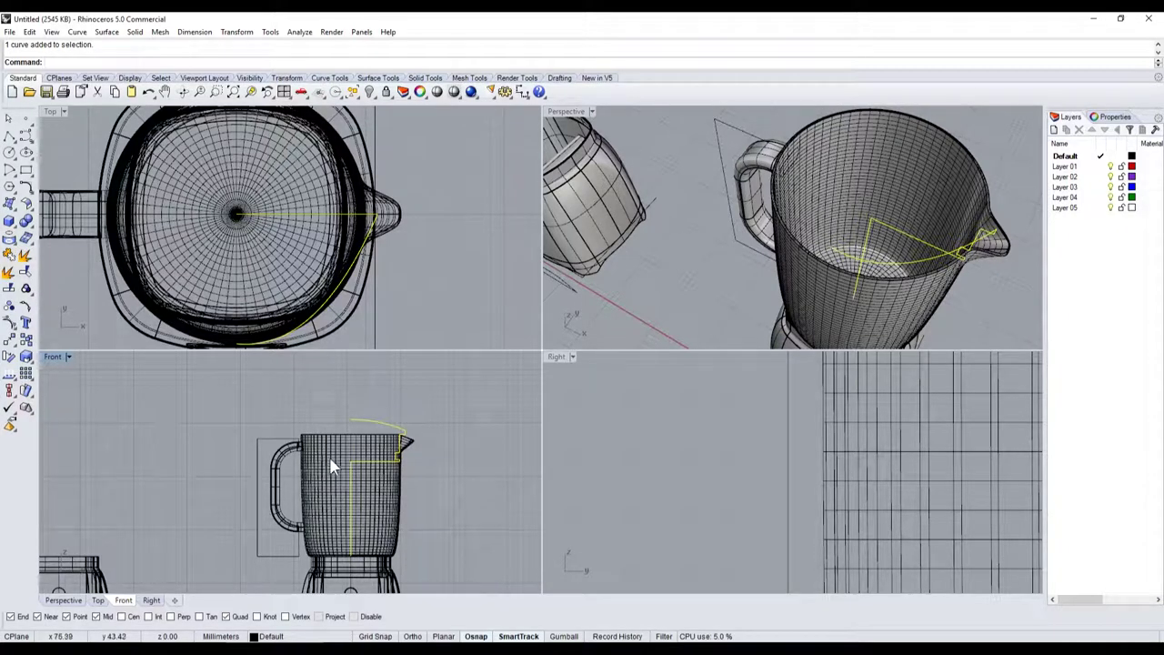
# Step: Move the lid curves above the jug and explode the profile into separate segments
pyautogui.scroll(-2, 389, 457)
pyautogui.moveTo(363, 484); pyautogui.dragTo(361, 418)
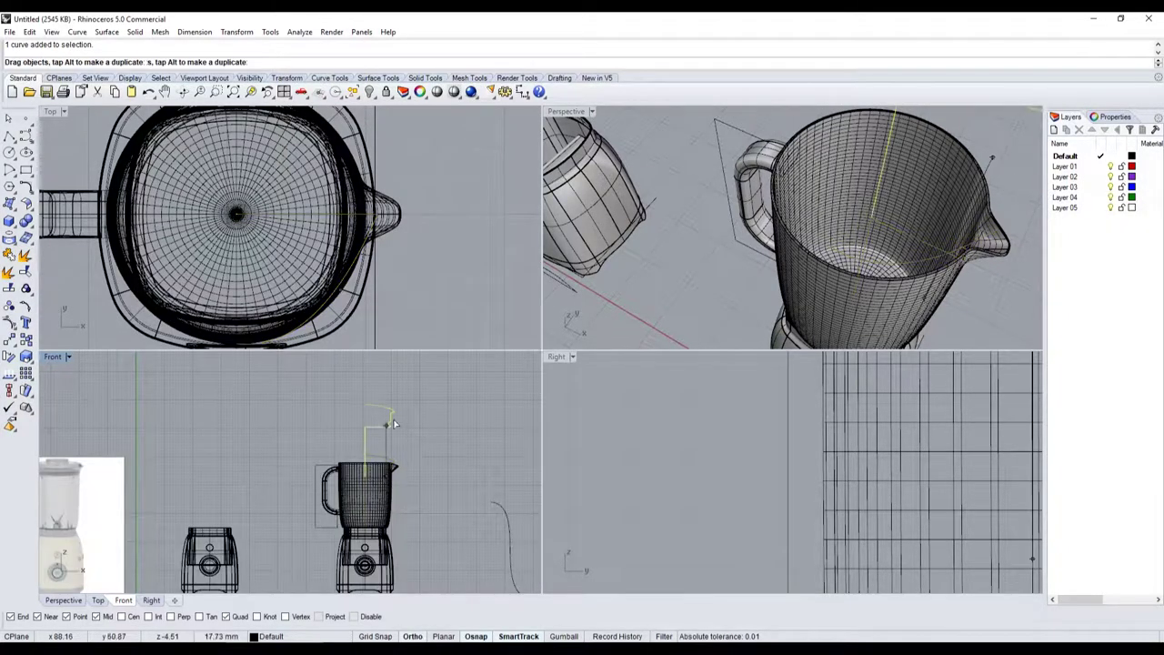
pyautogui.click(21, 255)
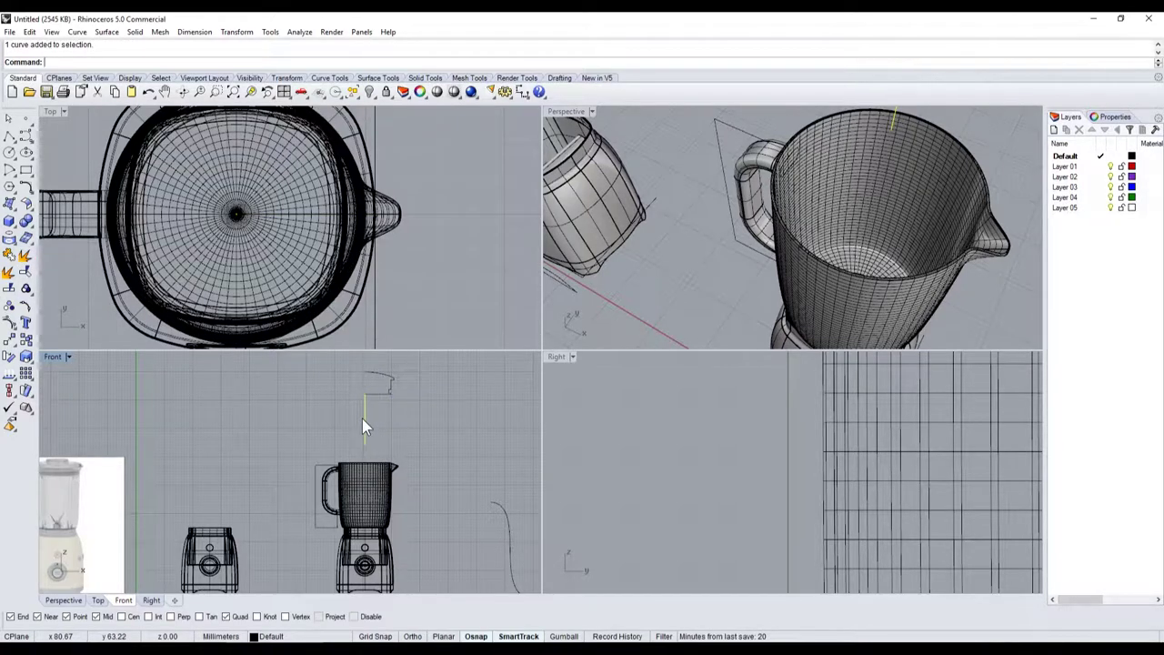
pyautogui.press('Delete')
# Step: Lift the five profile curves higher and delete the unwanted vertical segment
pyautogui.scroll(3, 367, 439)
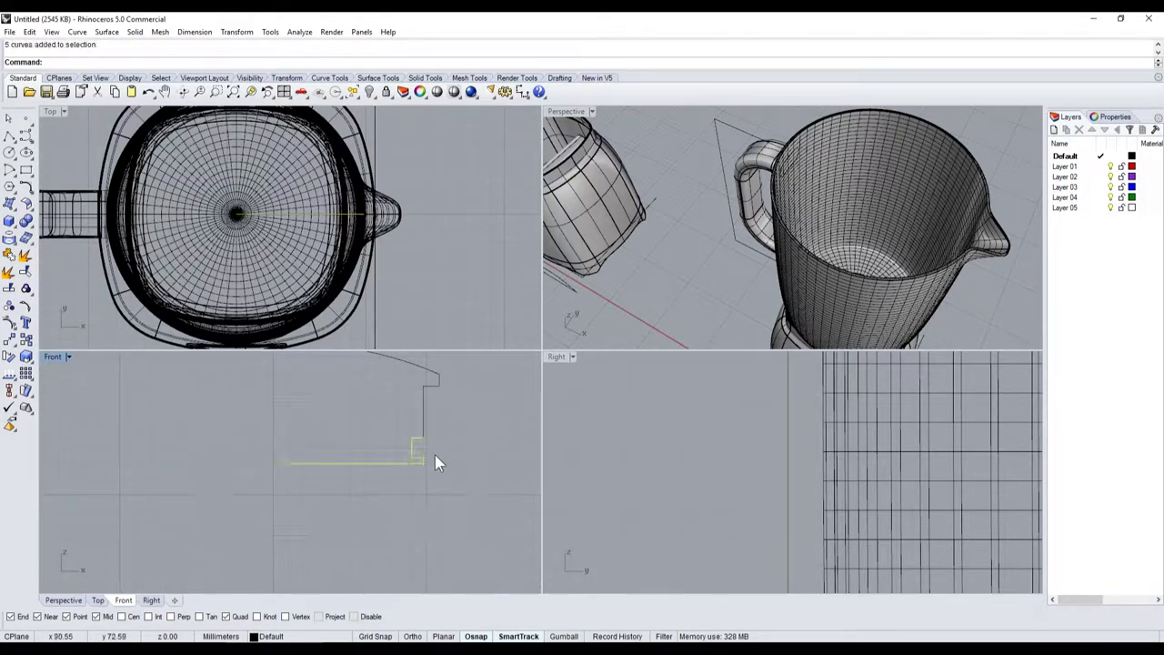
pyautogui.moveTo(435, 455)
pyautogui.mouseDown()
pyautogui.moveTo(413, 448)
pyautogui.moveTo(418, 414)
pyautogui.mouseUp()
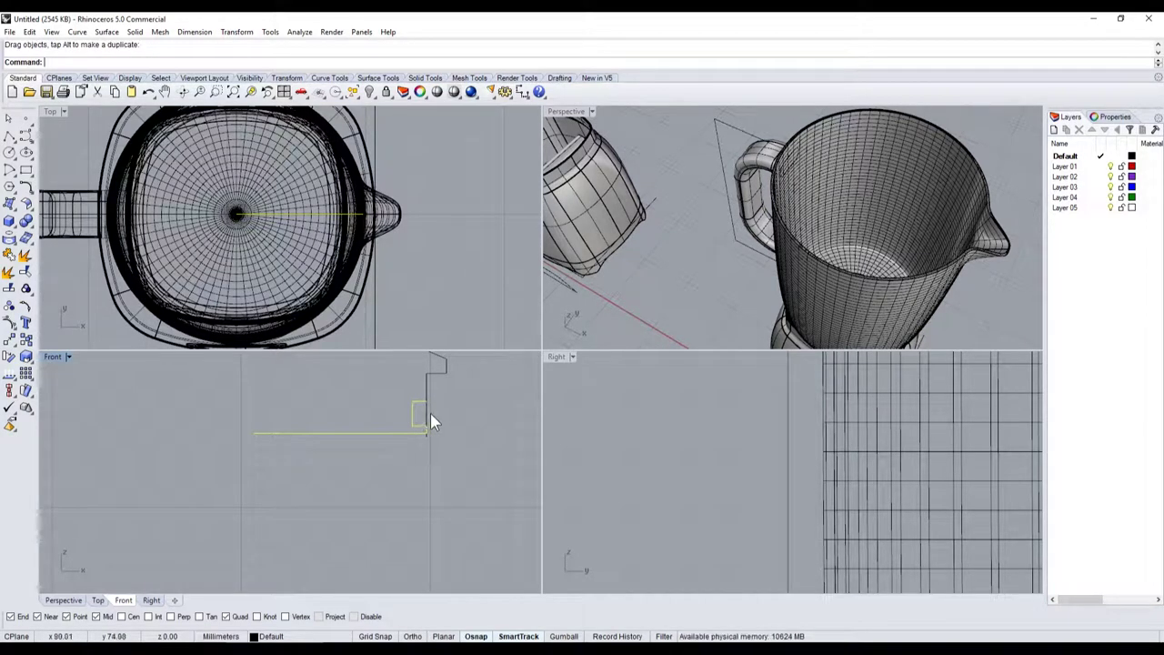
pyautogui.click(429, 415)
pyautogui.press('Delete')
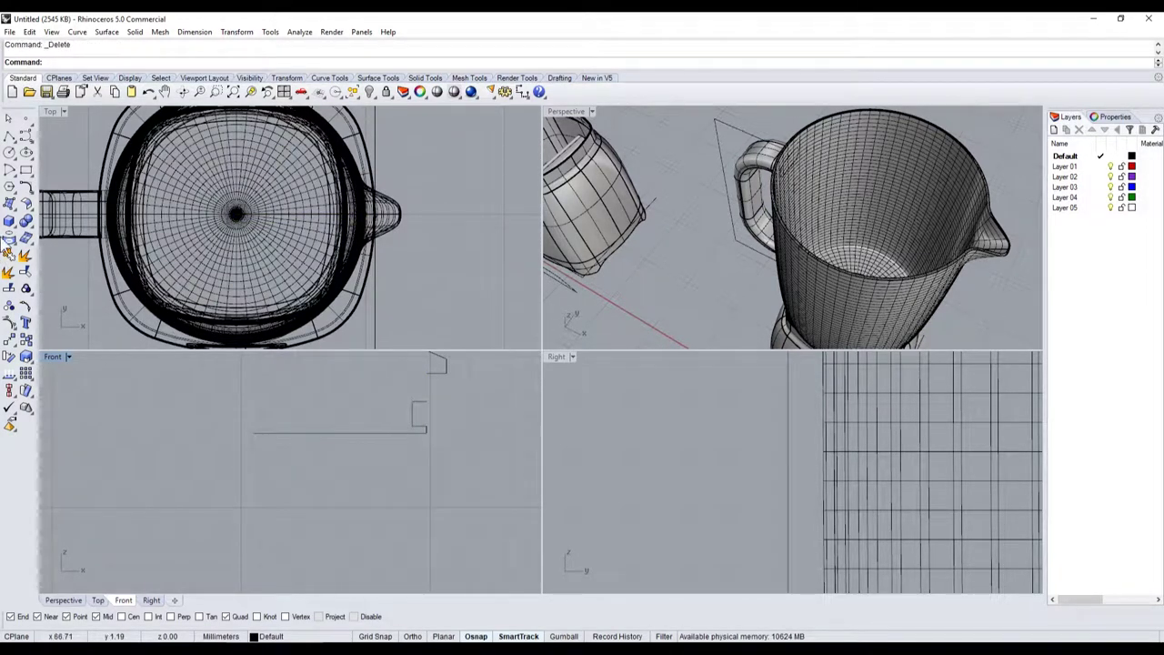
# Step: Draw a short vertical polyline segment down from the lid profile's end
pyautogui.click(10, 135)
pyautogui.click(426, 373)
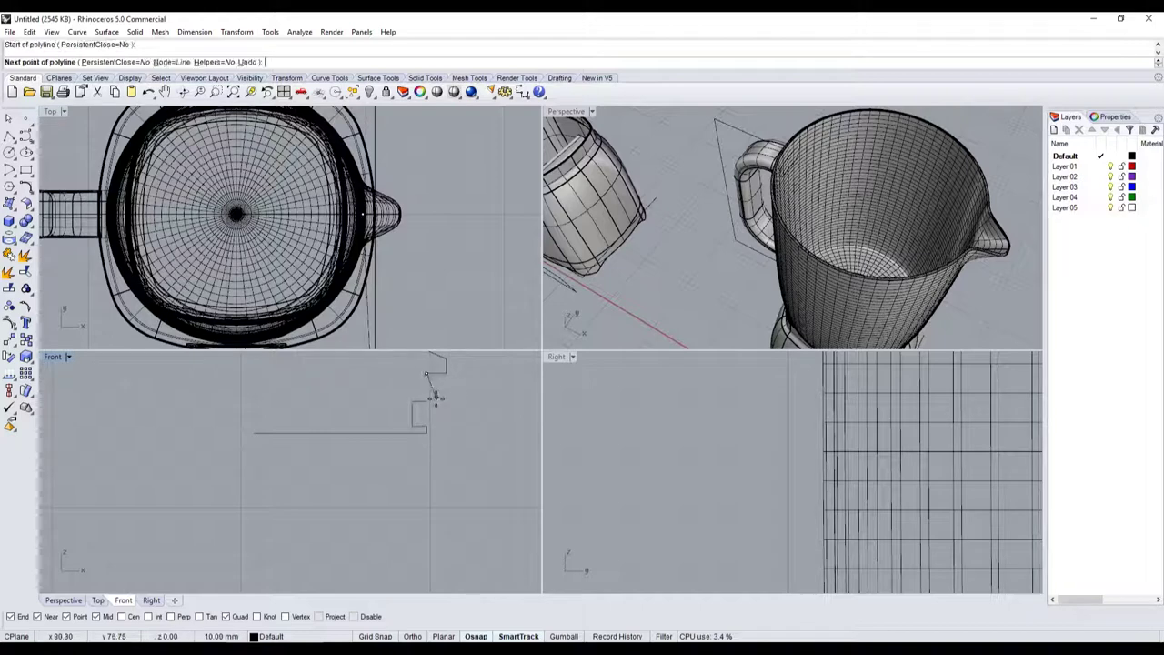
pyautogui.click(427, 429)
pyautogui.press('Return')
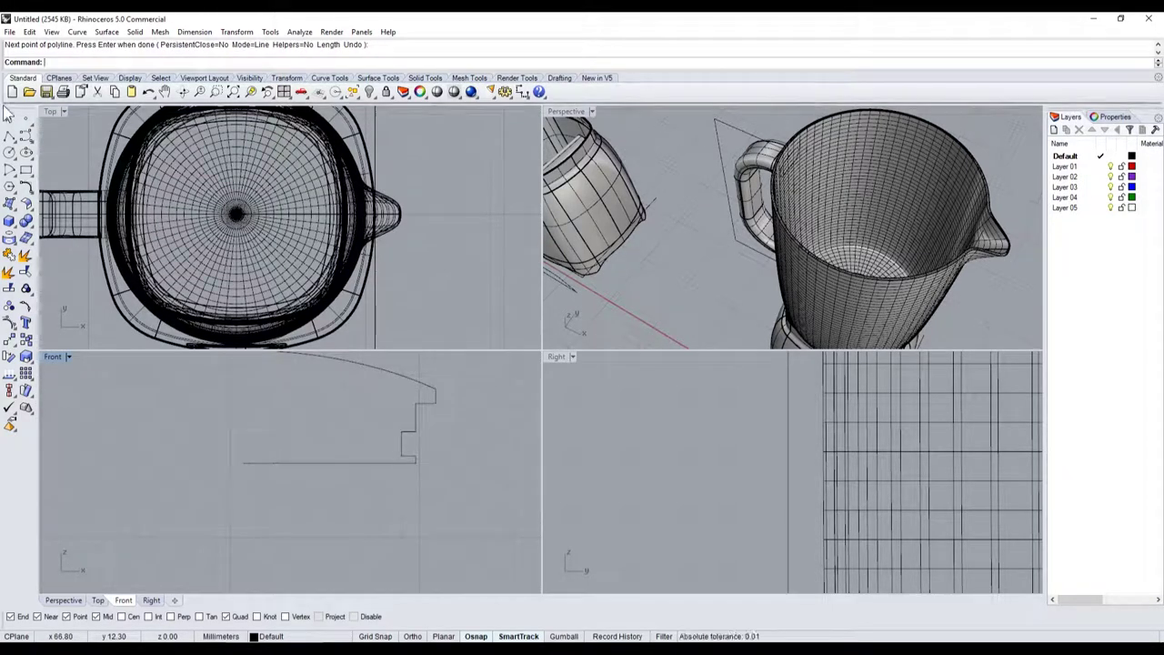
# Step: Start the C-shaped outline at the profile end, undoing two misplaced vertices
pyautogui.click(9, 136)
pyautogui.scroll(2, 395, 421)
pyautogui.scroll(2, 280, 437)
pyautogui.click(282, 438)
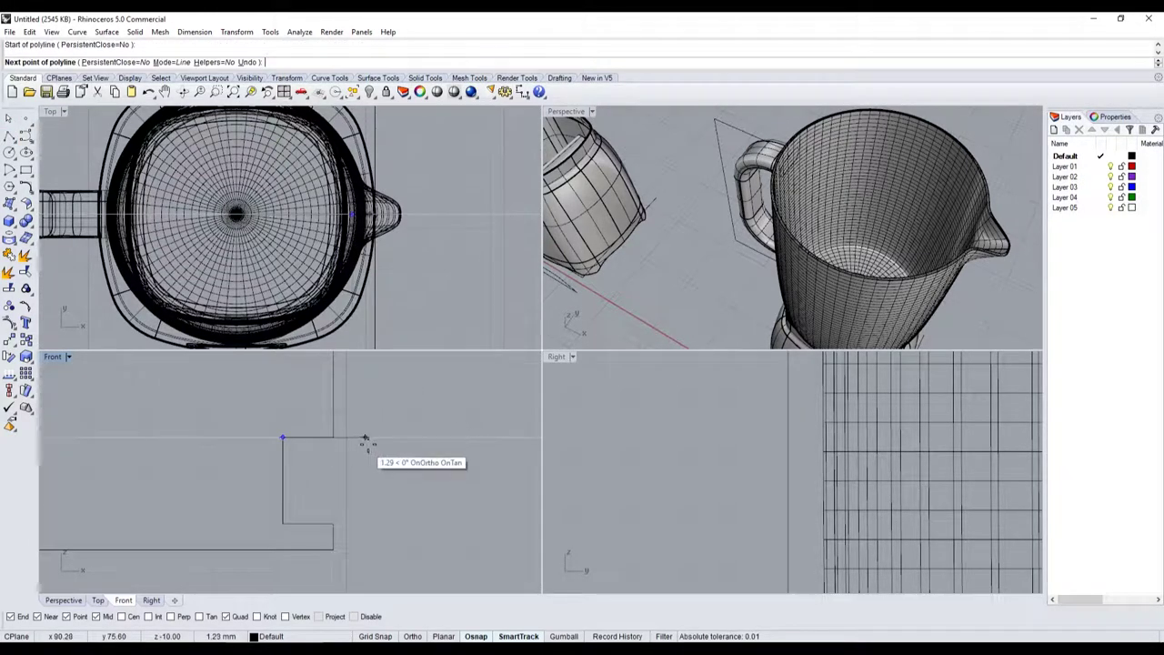
pyautogui.click(333, 438)
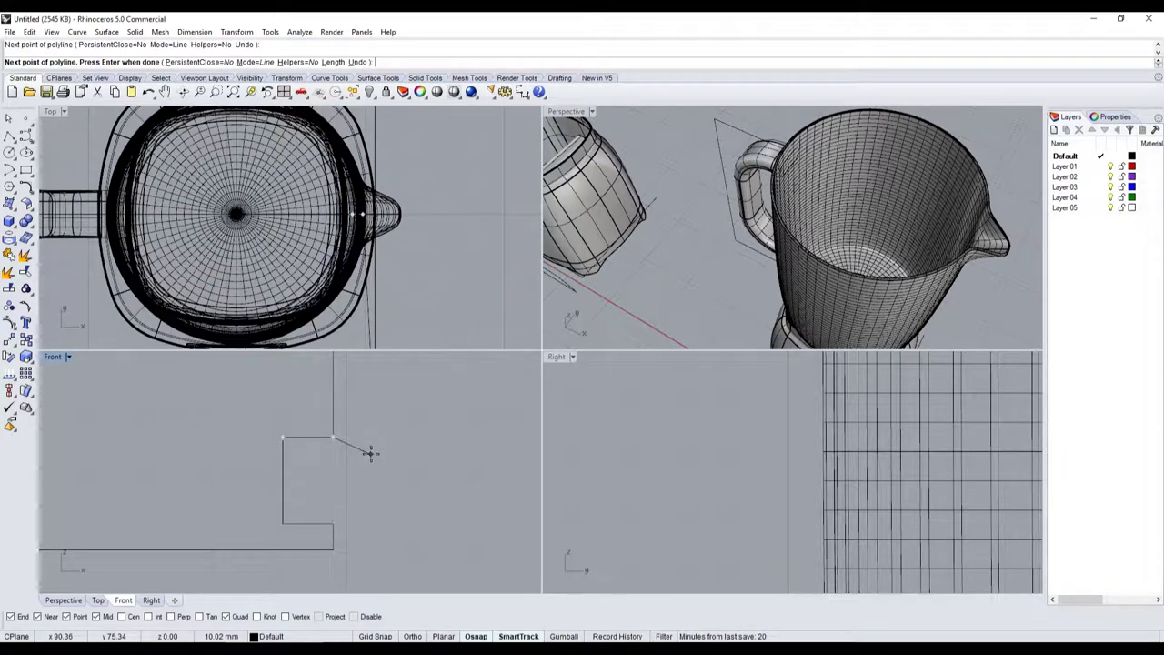
pyautogui.click(372, 453)
pyautogui.click(373, 465)
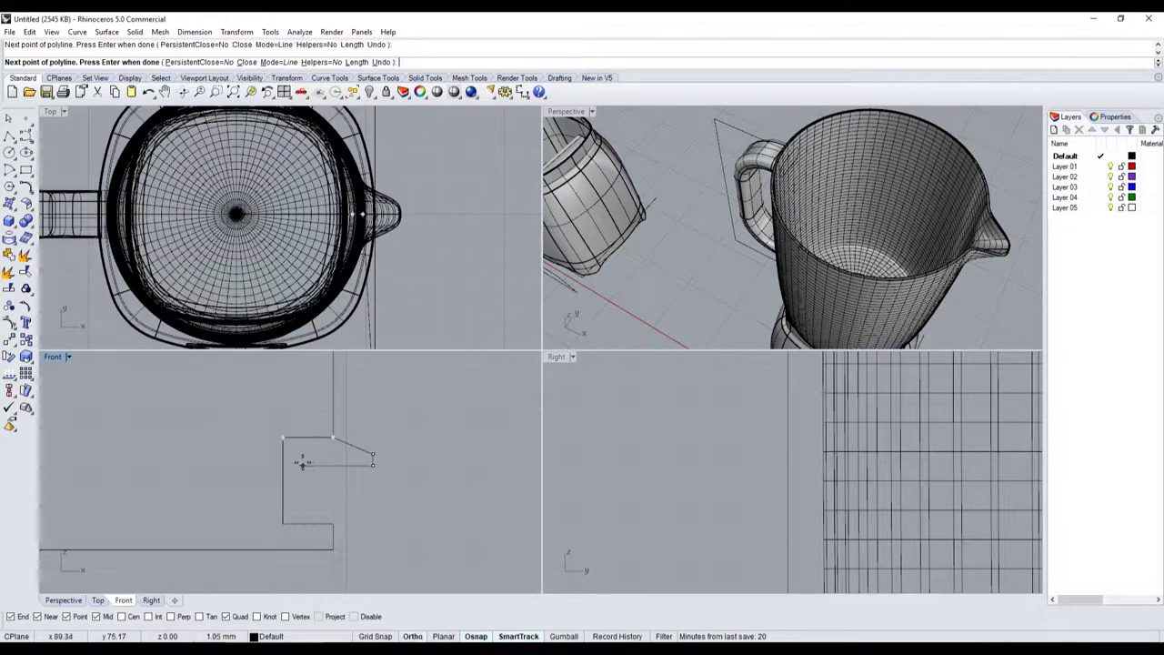
pyautogui.hotkey('ctrl', 'z')
pyautogui.hotkey('ctrl', 'z')
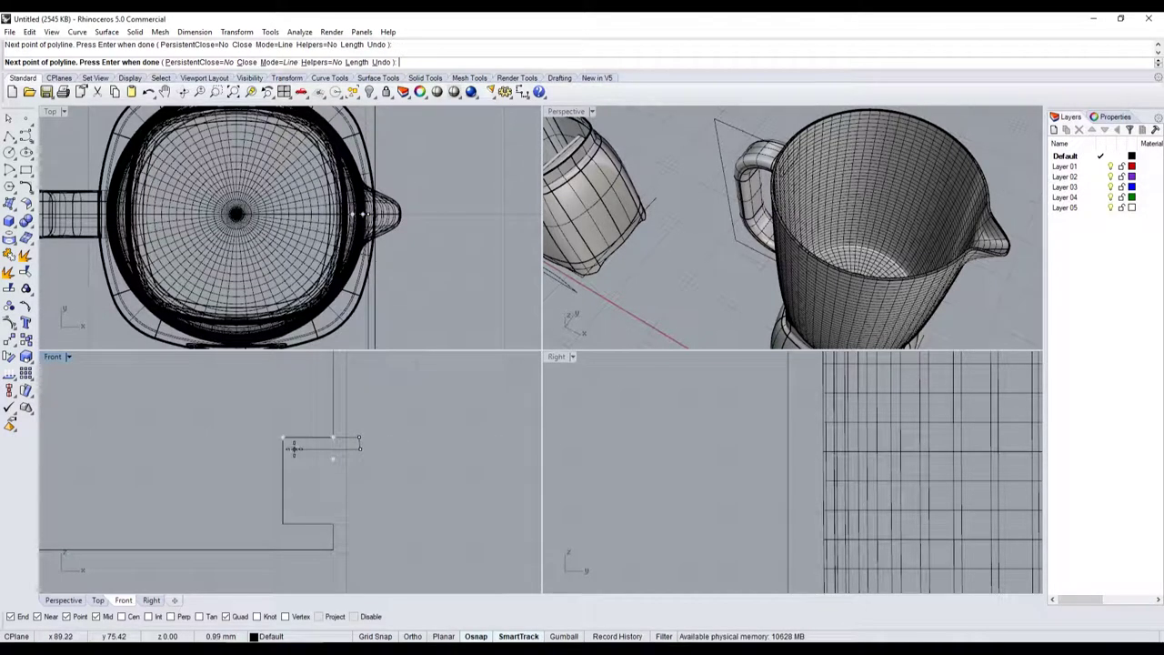
# Step: Place the lower corners, close the C-shaped bracket, and show its control points
pyautogui.click(296, 507)
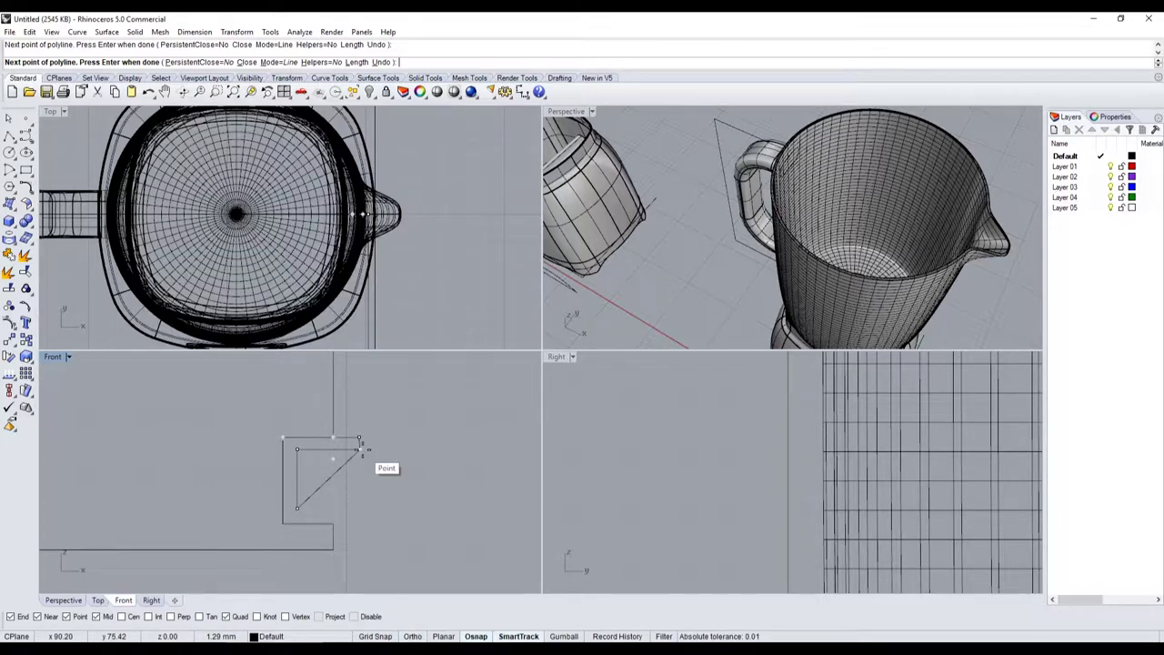
pyautogui.click(361, 507)
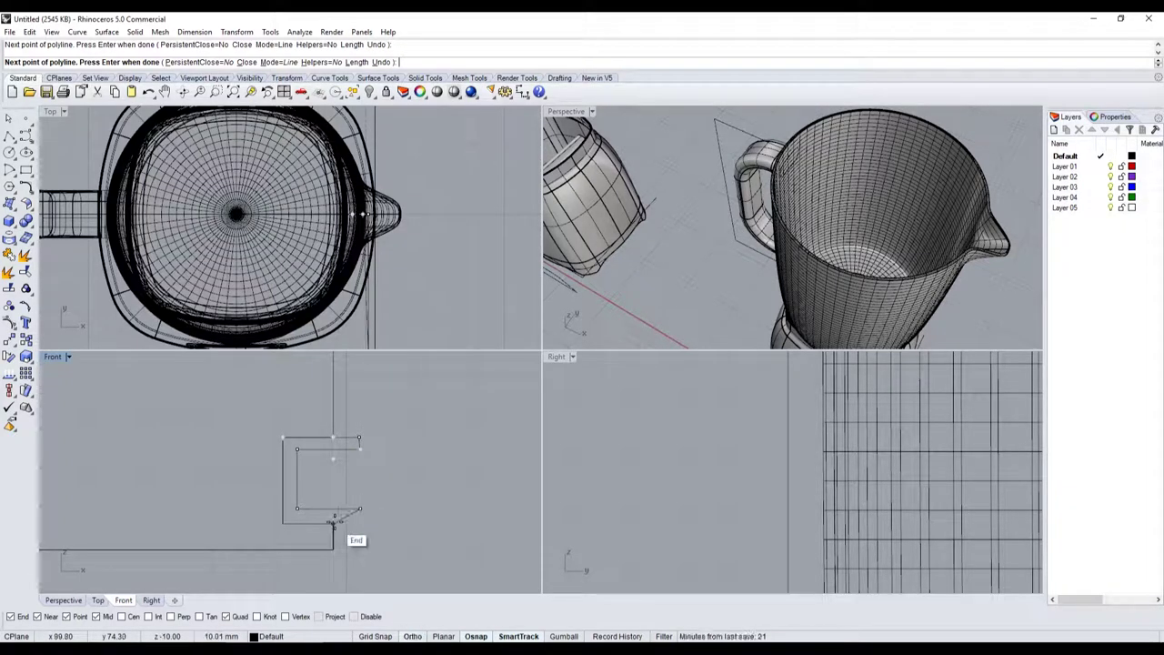
pyautogui.click(360, 523)
pyautogui.click(283, 523)
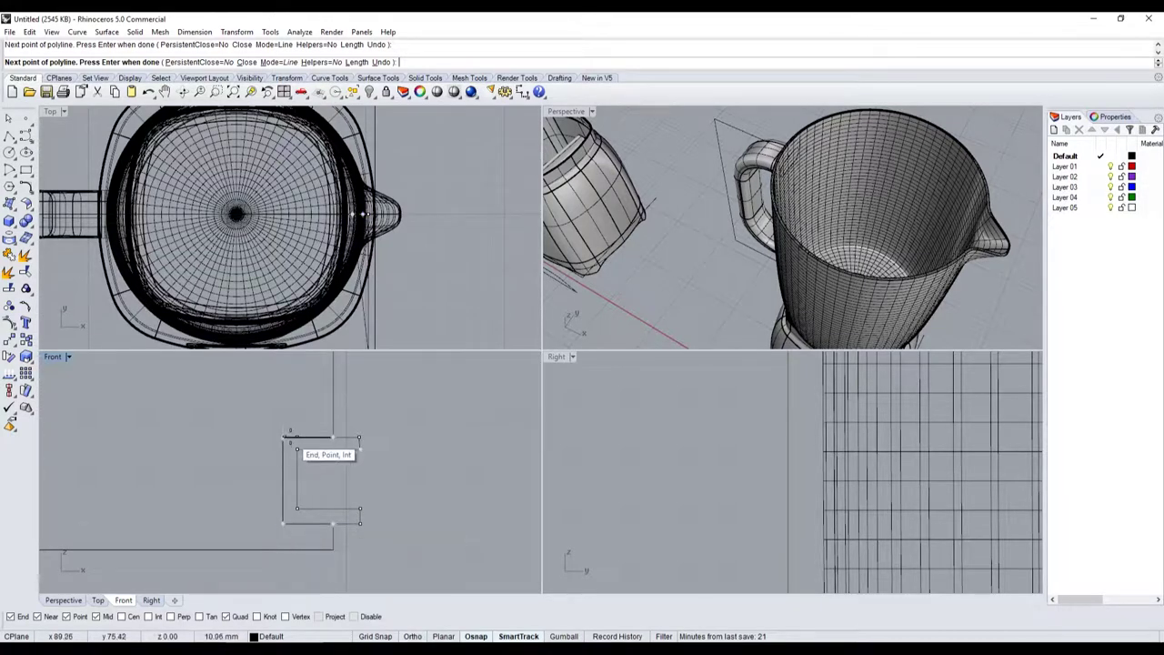
pyautogui.click(343, 450)
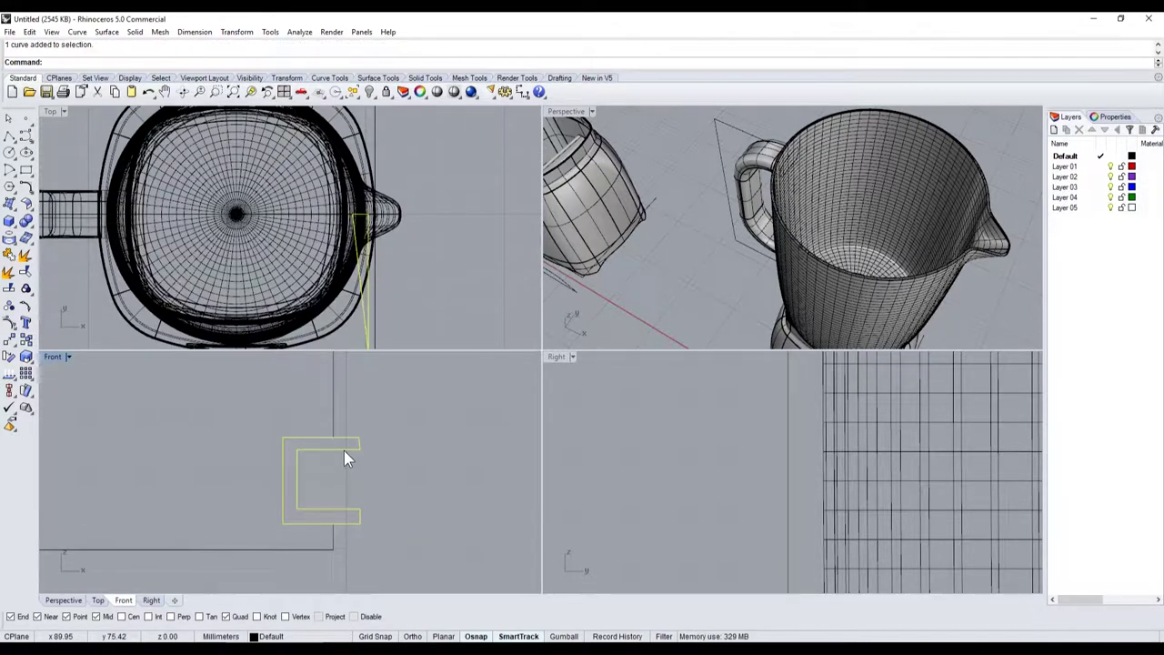
pyautogui.press('F10')
# Step: Drag the bracket's top-right control point onto the profile's end
pyautogui.scroll(5, 365, 442)
pyautogui.scroll(-3, 312, 447)
pyautogui.scroll(-2, 317, 441)
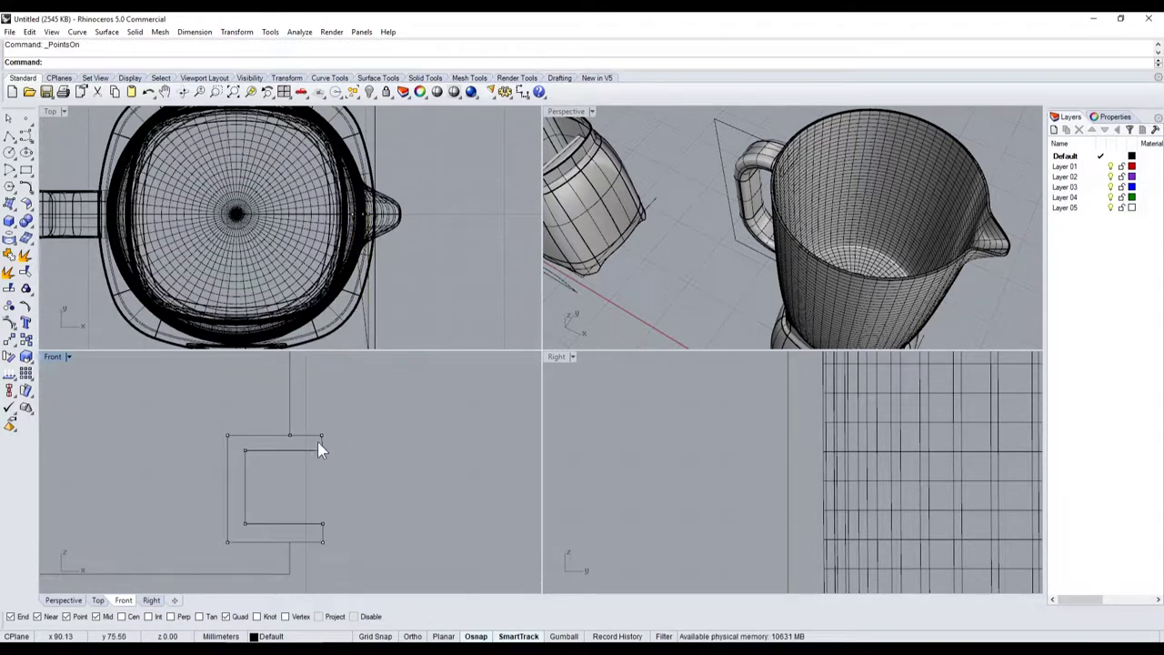
pyautogui.scroll(1, 316, 455)
pyautogui.moveTo(325, 429); pyautogui.dragTo(334, 429)
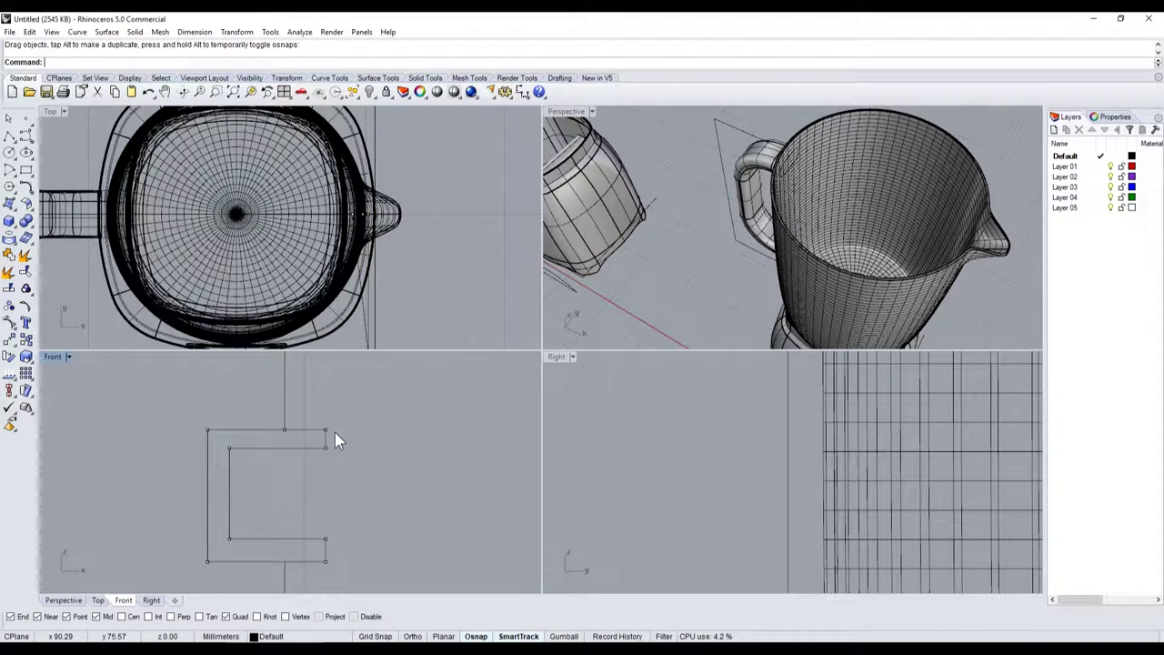
pyautogui.scroll(-8, 365, 469)
pyautogui.scroll(-1, 365, 469)
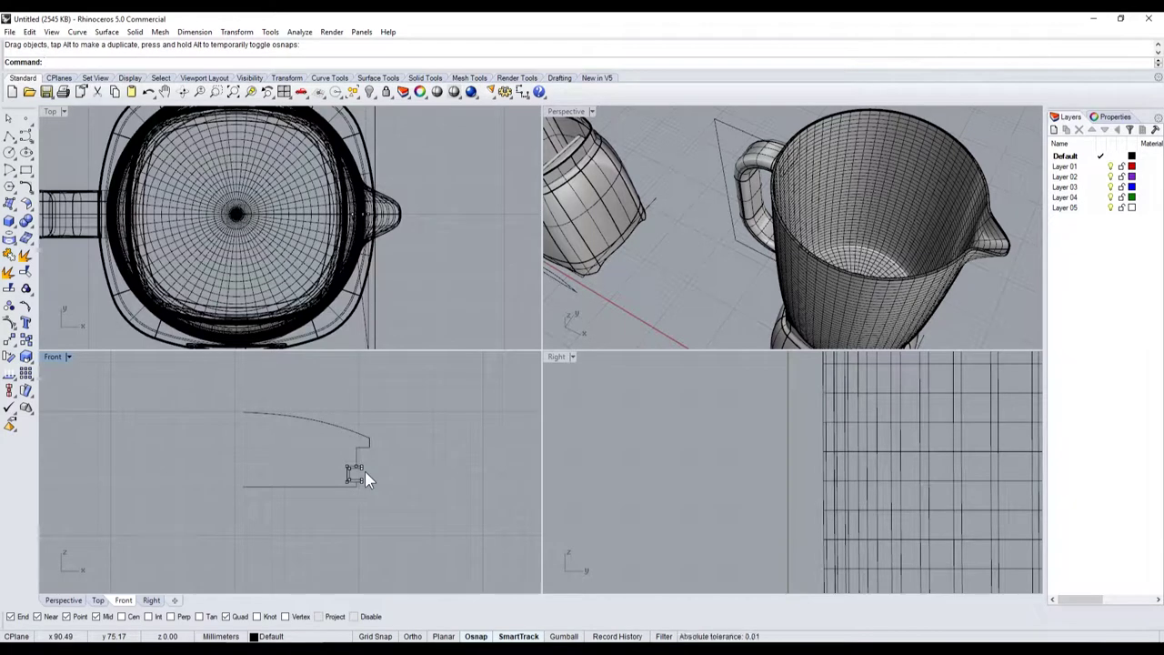
# Step: Select the horizontal bottom line of the profile
pyautogui.click(334, 488)
pyautogui.scroll(3, 334, 489)
pyautogui.scroll(2, 337, 486)
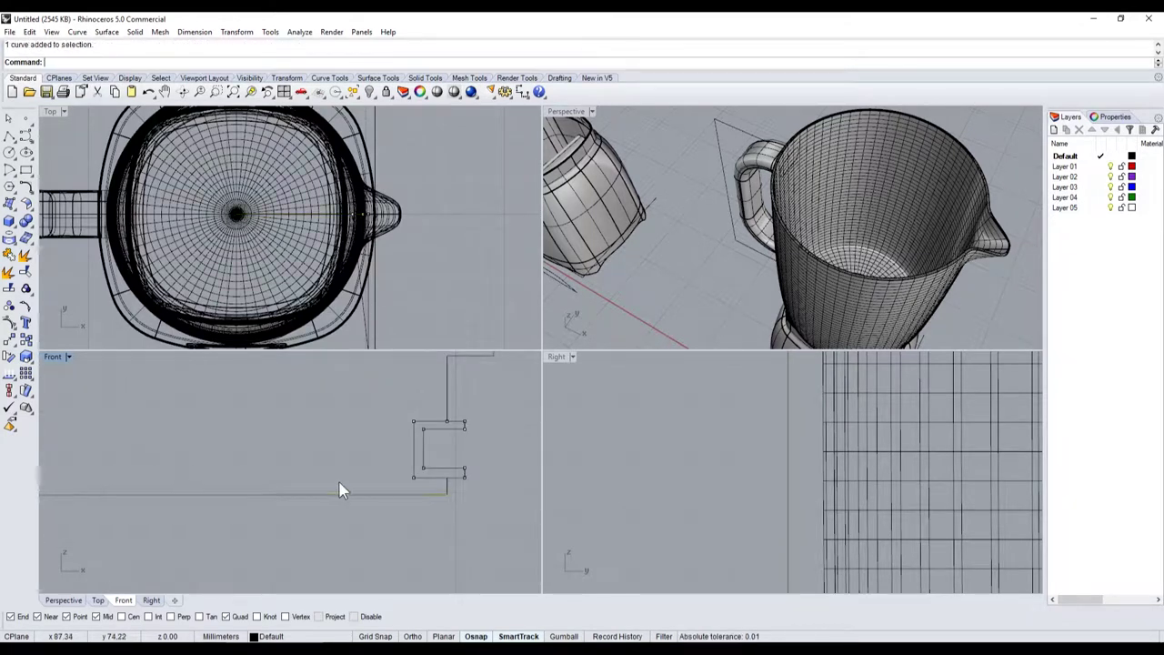
pyautogui.click(373, 492)
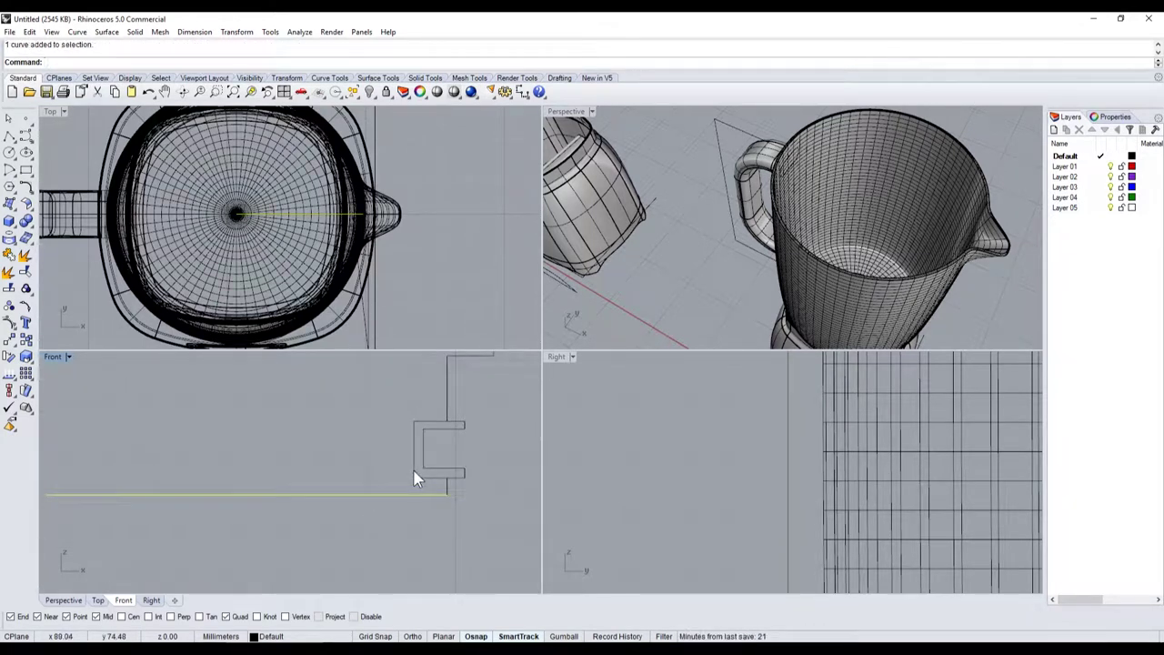
pyautogui.scroll(-3, 419, 484)
pyautogui.scroll(2, 424, 492)
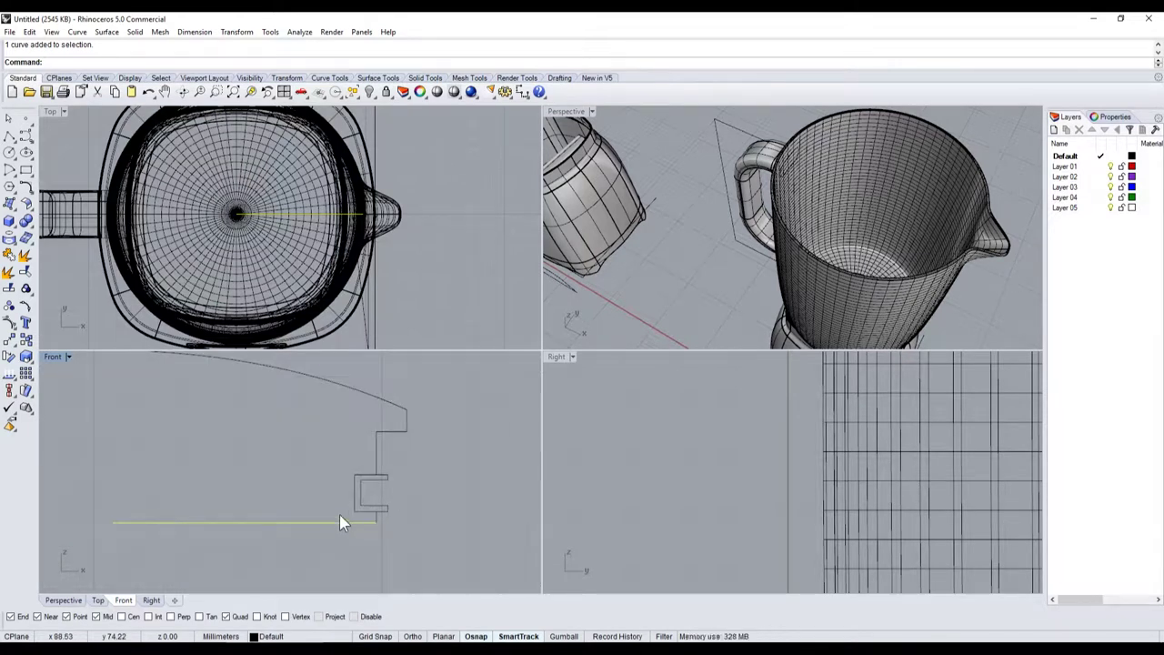
pyautogui.scroll(-1, 364, 462)
pyautogui.scroll(-2, 376, 464)
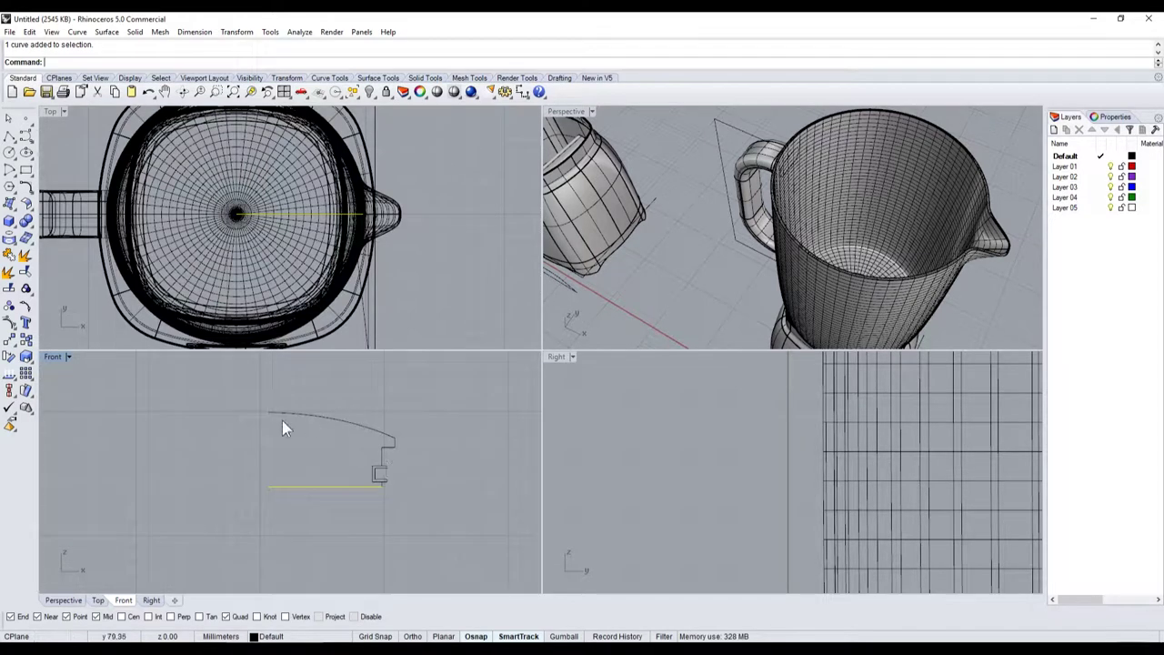
pyautogui.scroll(-1, 297, 437)
pyautogui.scroll(3, 339, 460)
pyautogui.scroll(3, 358, 481)
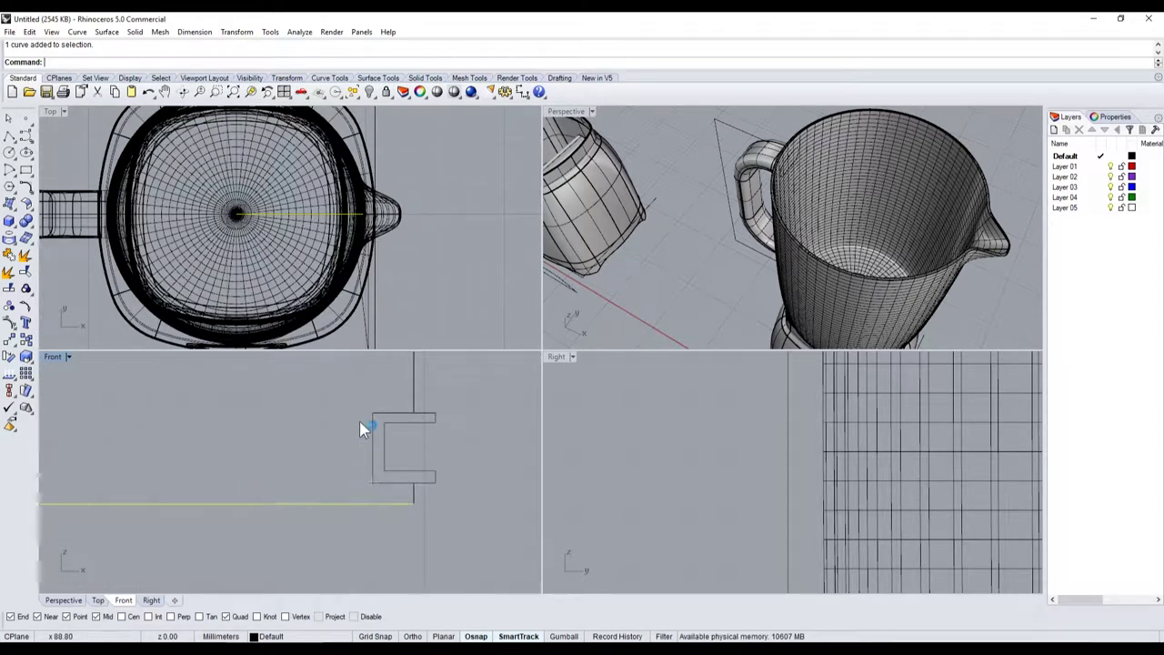
# Step: Draw a connecting polyline from the bottom profile line up toward the top arc
pyautogui.scroll(-3, 353, 495)
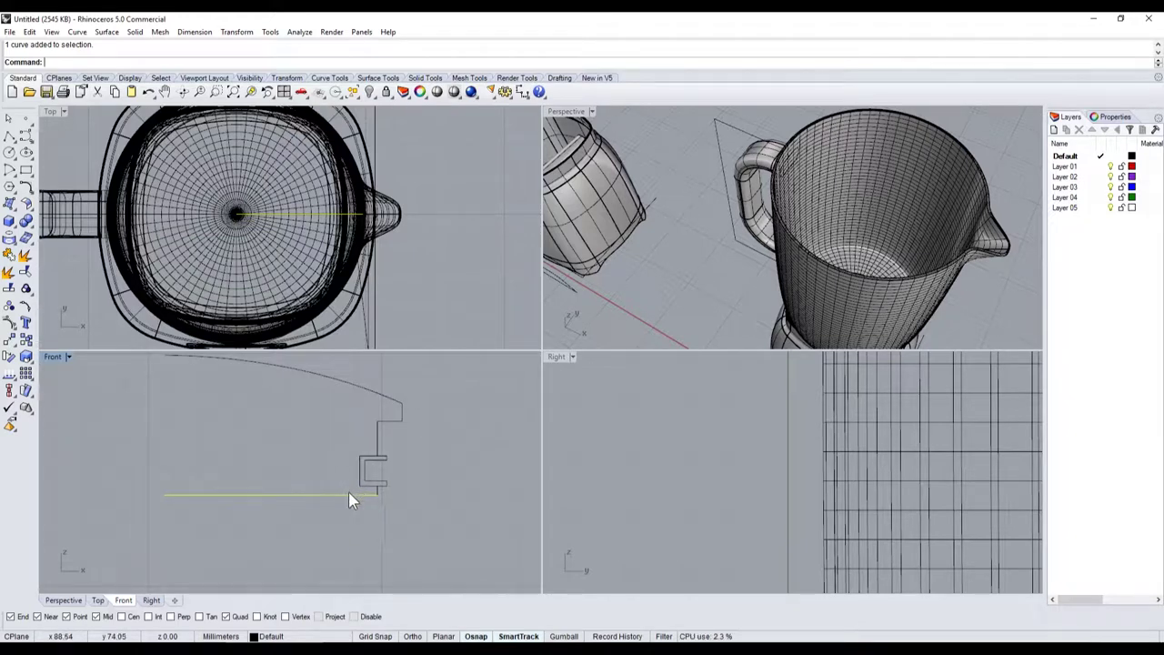
pyautogui.click(9, 134)
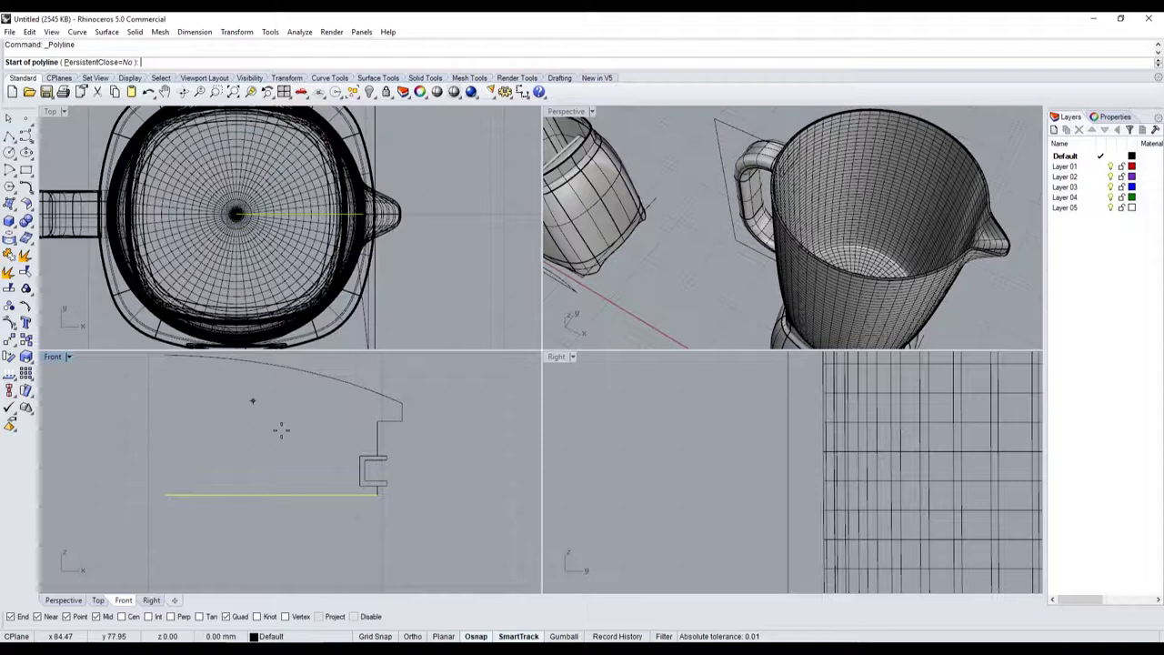
pyautogui.click(344, 494)
pyautogui.click(346, 445)
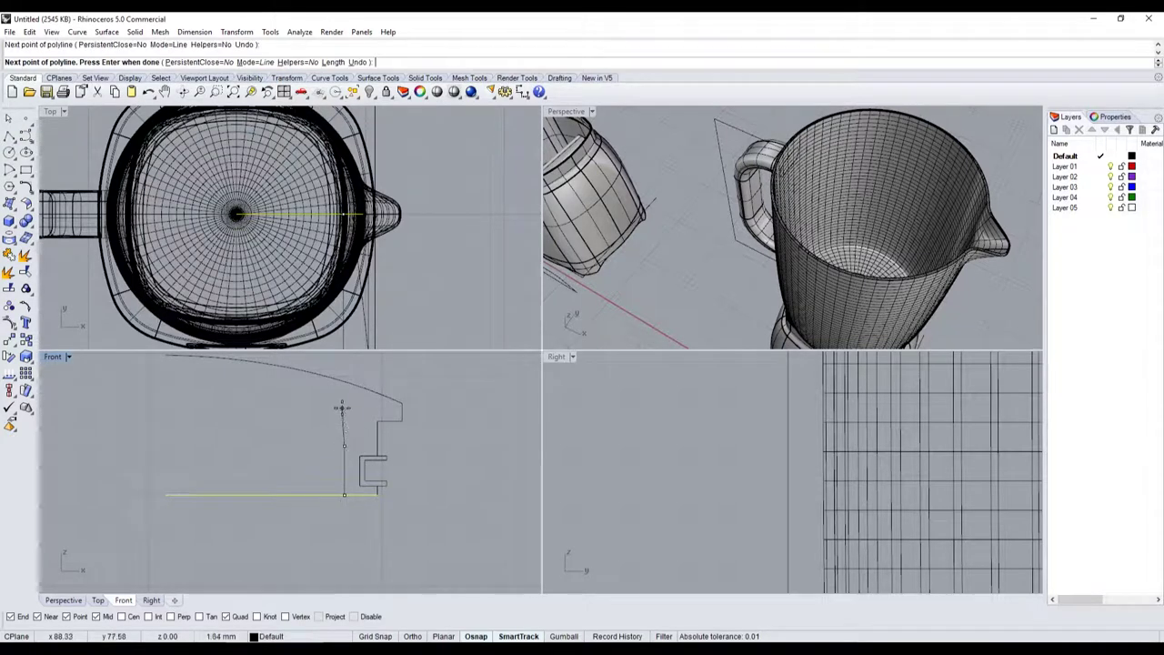
pyautogui.click(342, 407)
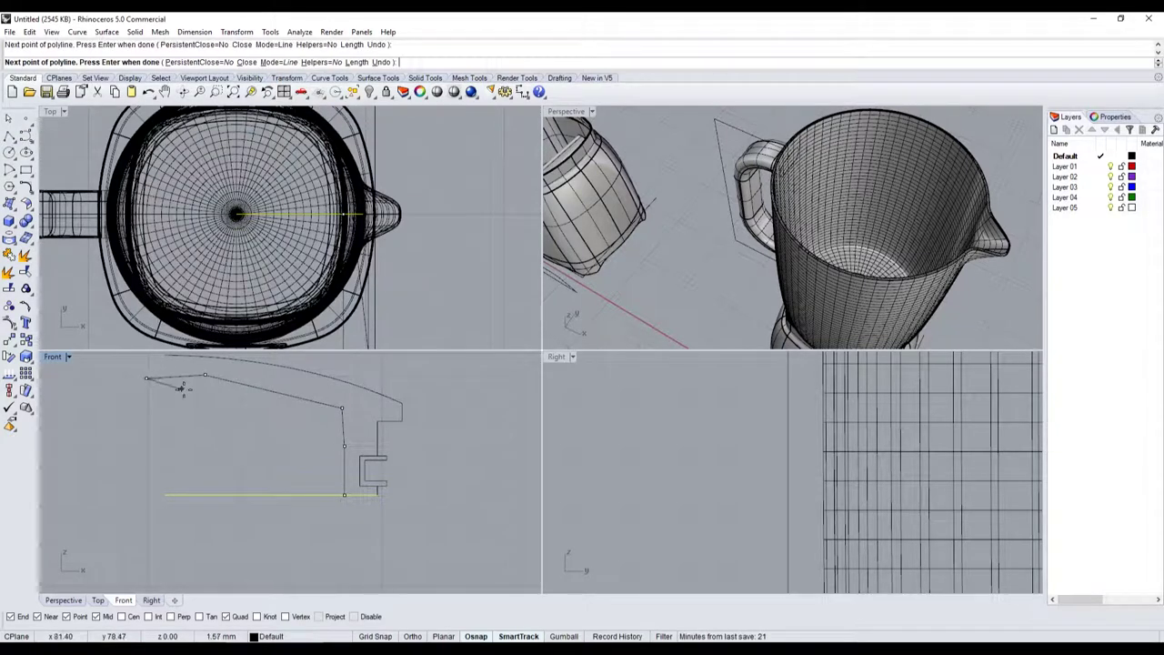
pyautogui.press('Escape')
pyautogui.scroll(2, 355, 425)
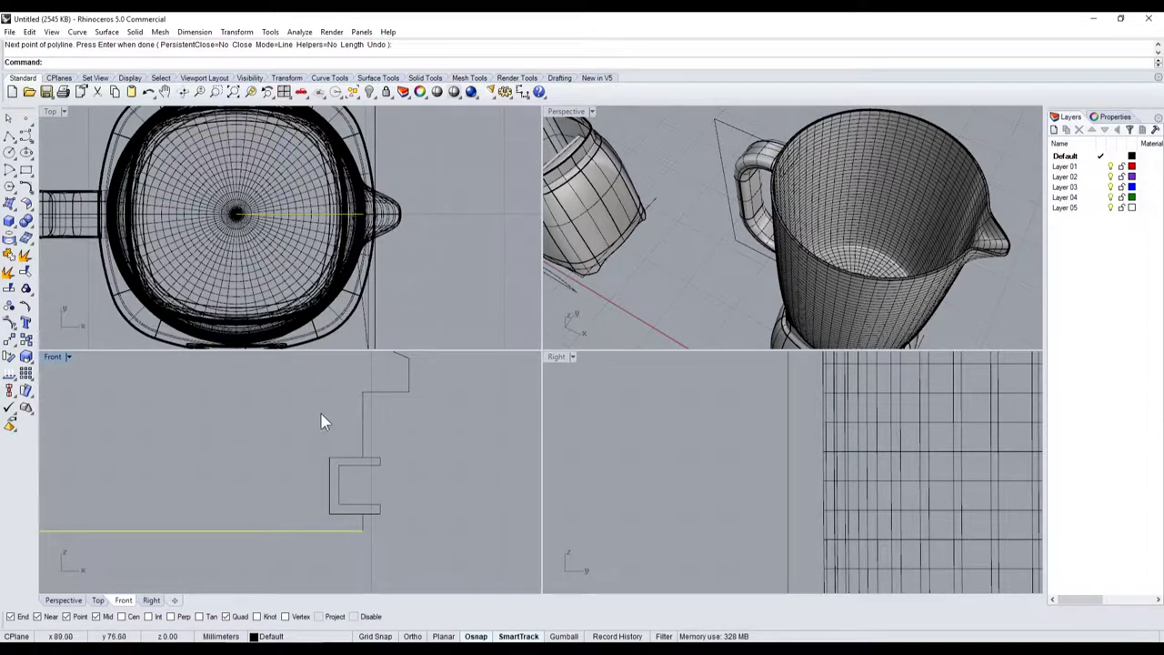
pyautogui.scroll(-1, 321, 421)
pyautogui.scroll(-4, 257, 462)
pyautogui.scroll(2, 136, 577)
pyautogui.scroll(2, 115, 516)
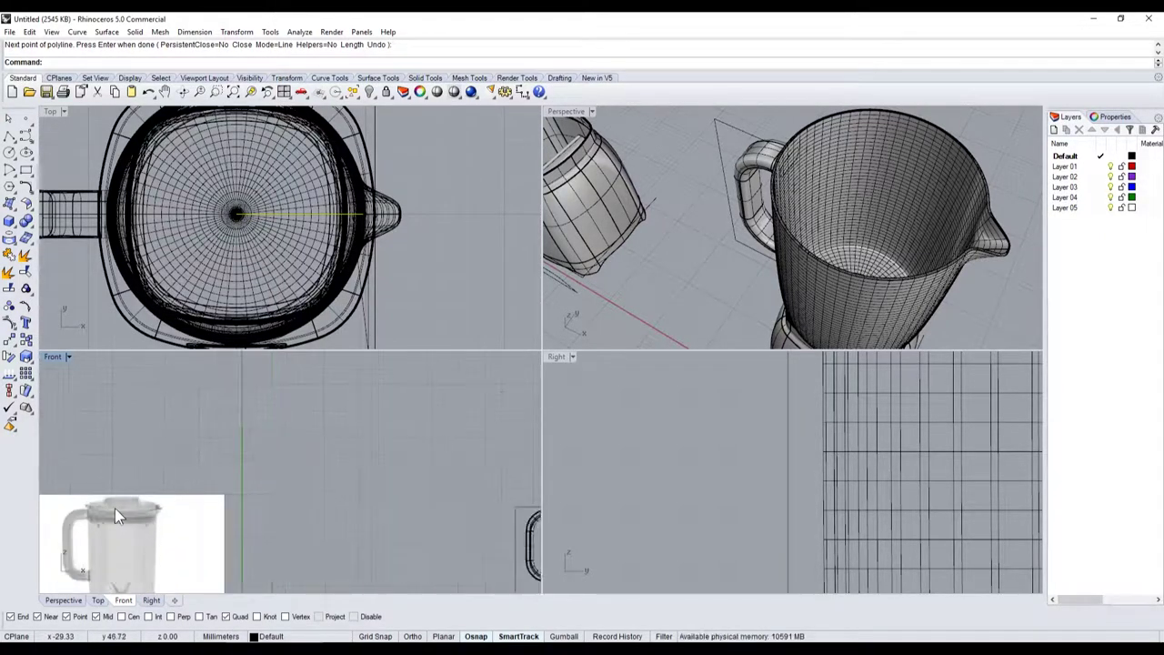
pyautogui.scroll(-3, 114, 517)
pyautogui.scroll(3, 273, 457)
pyautogui.press('Return')
# Step: Join the lid profile curves into one open curve, leaving the C-shaped bracket out
pyautogui.moveTo(401, 503); pyautogui.dragTo(344, 402)
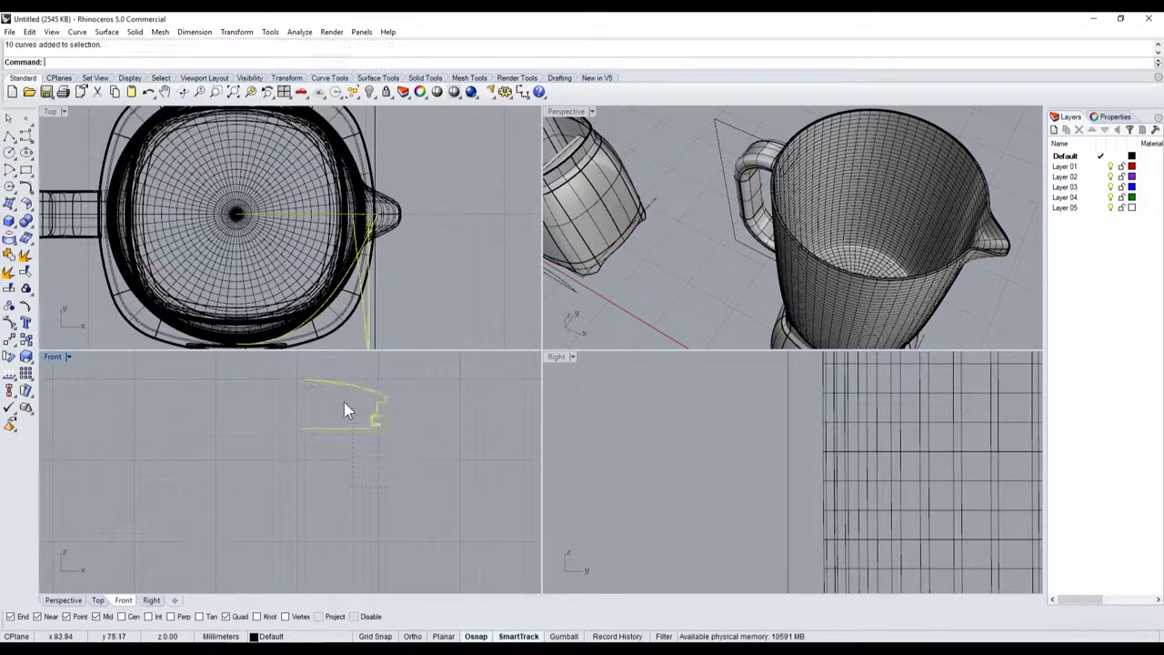
pyautogui.scroll(2, 354, 419)
pyautogui.scroll(1, 373, 441)
pyautogui.scroll(1, 360, 435)
pyautogui.click(383, 465)
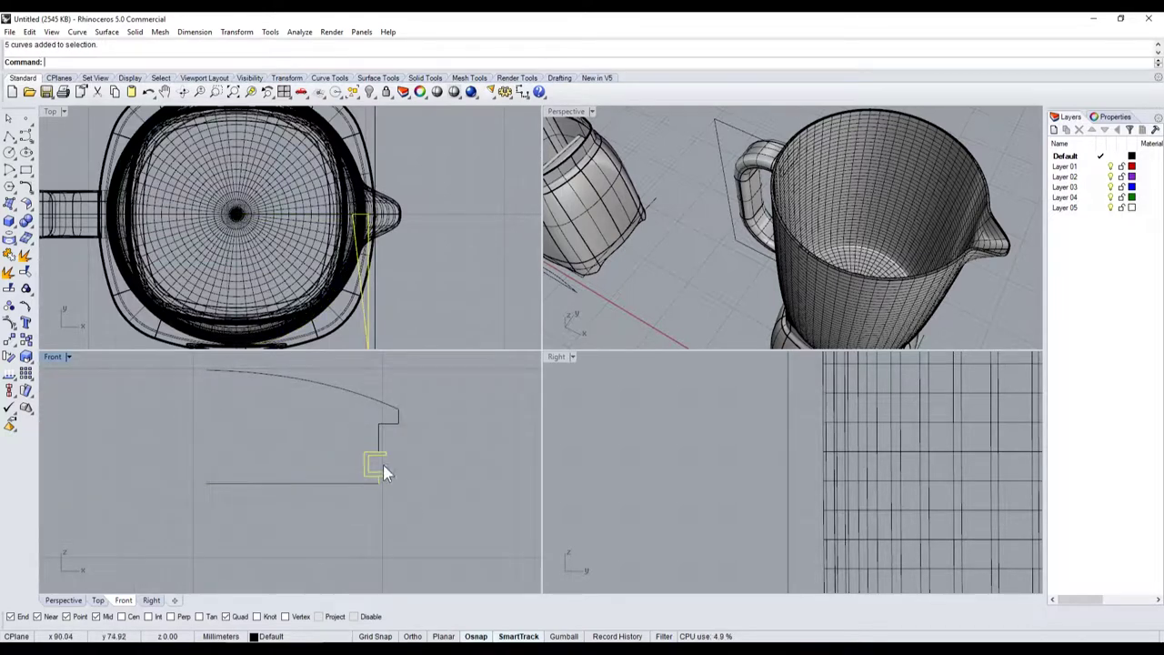
pyautogui.scroll(-1, 264, 440)
pyautogui.moveTo(228, 402); pyautogui.dragTo(427, 544)
pyautogui.scroll(2, 417, 499)
pyautogui.keyDown('ctrl'); pyautogui.click(418, 498); pyautogui.keyUp('ctrl')
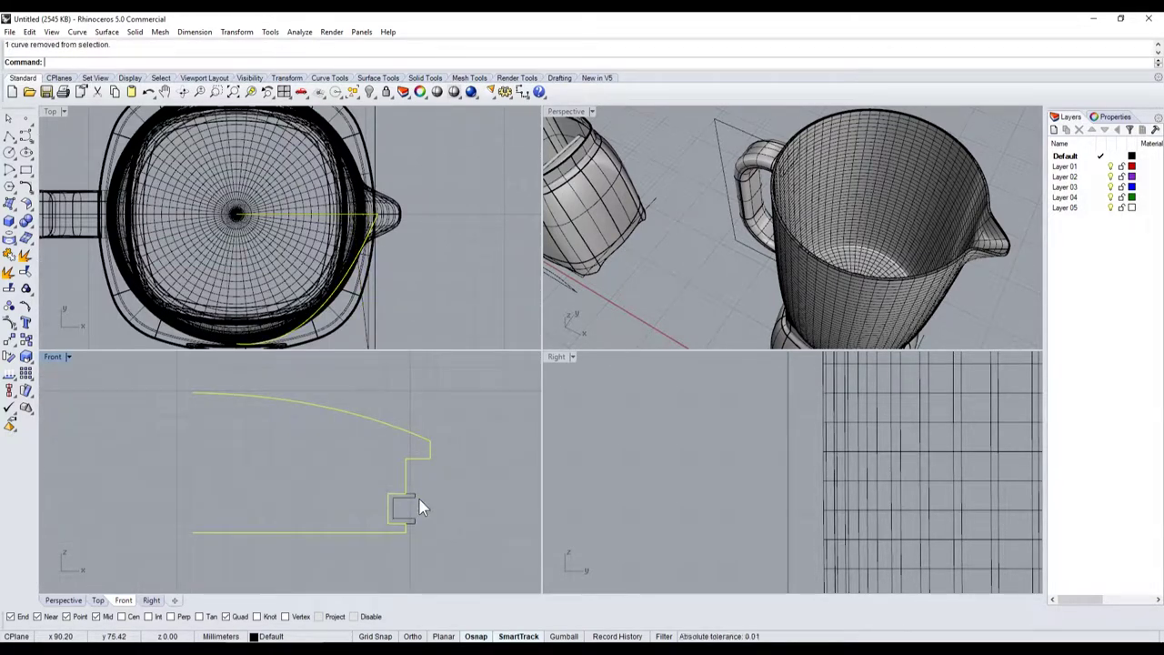
pyautogui.click(9, 255)
pyautogui.scroll(-2, 273, 377)
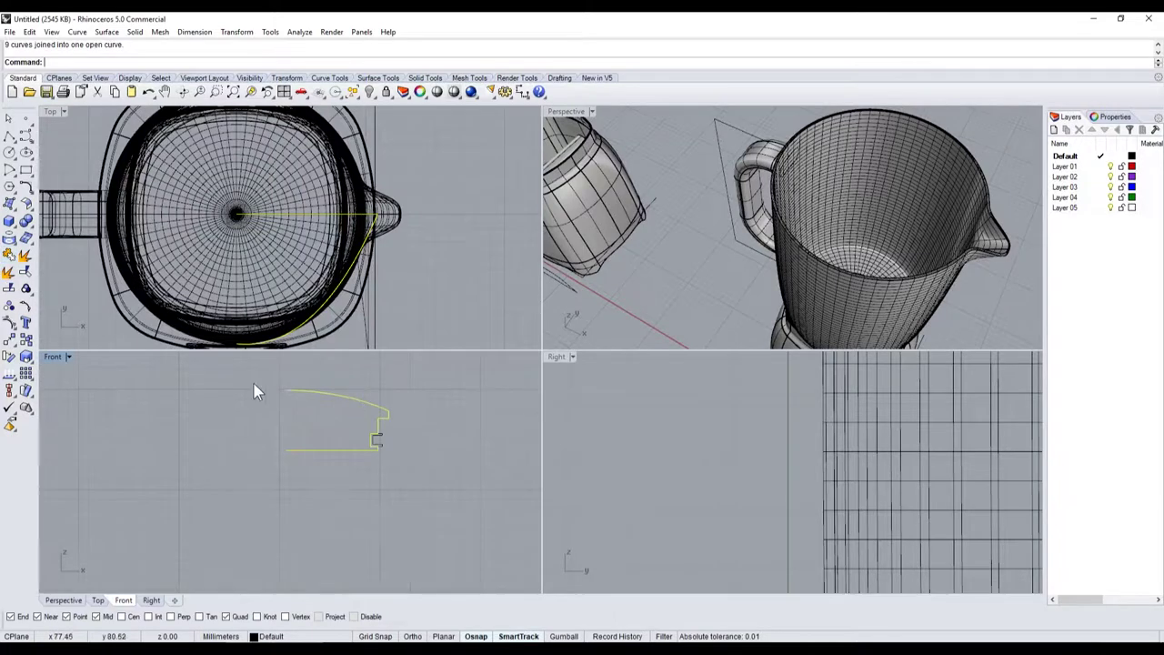
pyautogui.moveTo(254, 384); pyautogui.dragTo(388, 452)
# Step: Move the selected lid curves below the jug in the Top view
pyautogui.scroll(-2, 388, 452)
pyautogui.scroll(-2, 366, 422)
pyautogui.scroll(-3, 362, 282)
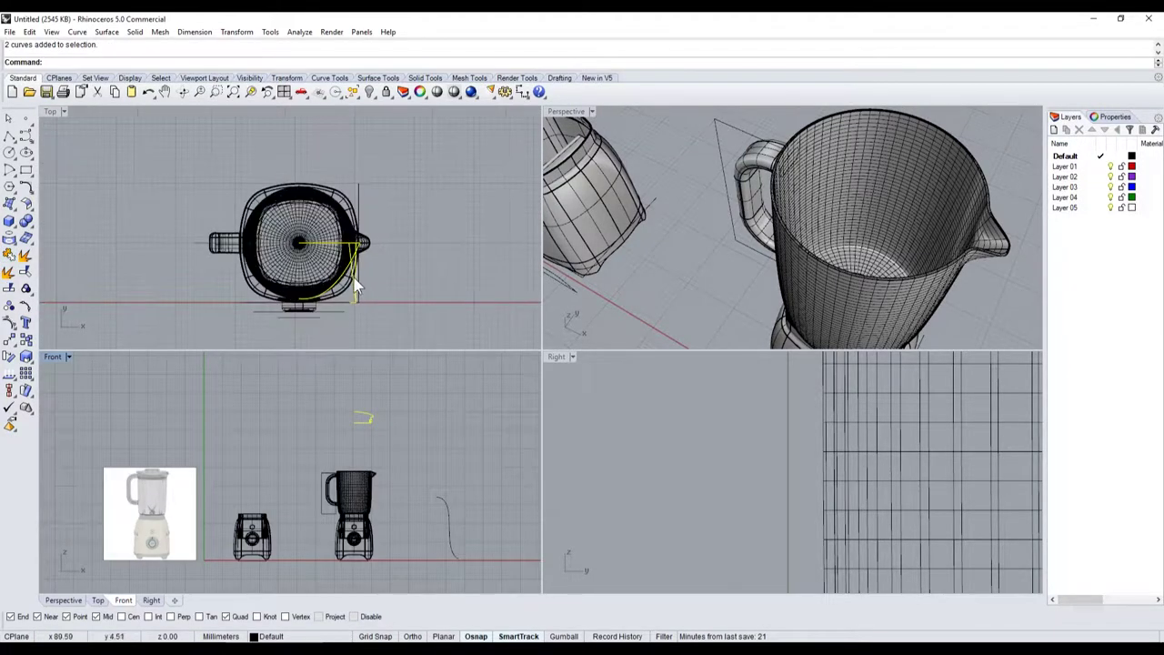
pyautogui.scroll(-3, 359, 273)
pyautogui.moveTo(358, 262); pyautogui.dragTo(358, 328)
pyautogui.scroll(4, 358, 328)
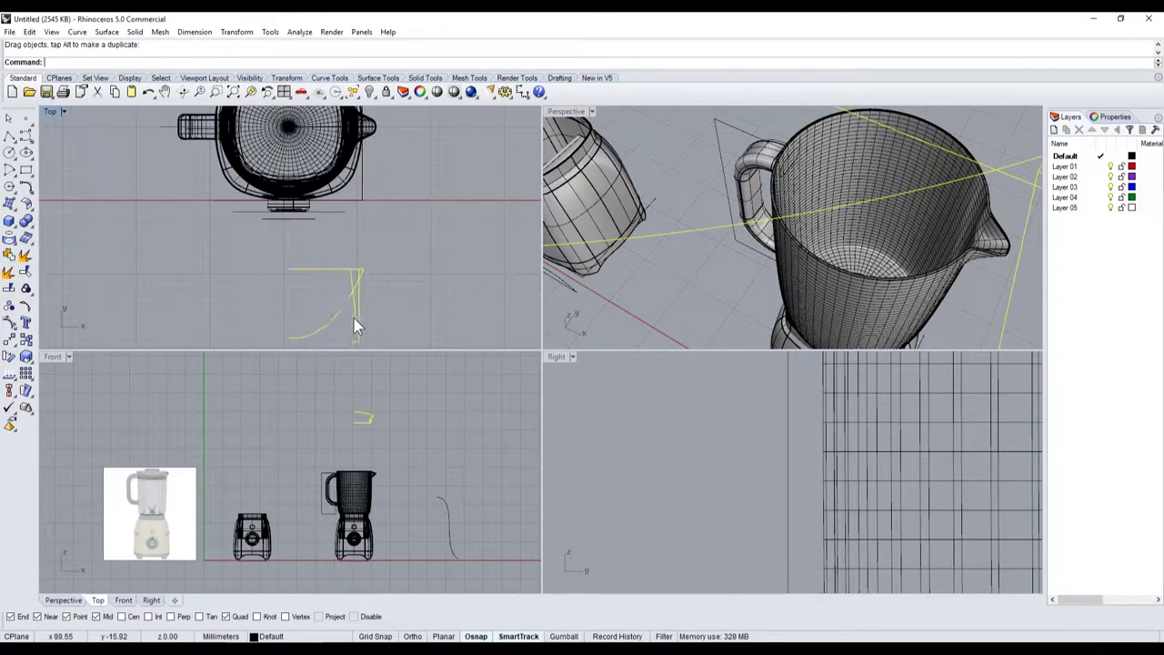
# Step: Snap the curve's end point and align its lower row of control points with the top row
pyautogui.press('F10')
pyautogui.scroll(-3, 341, 312)
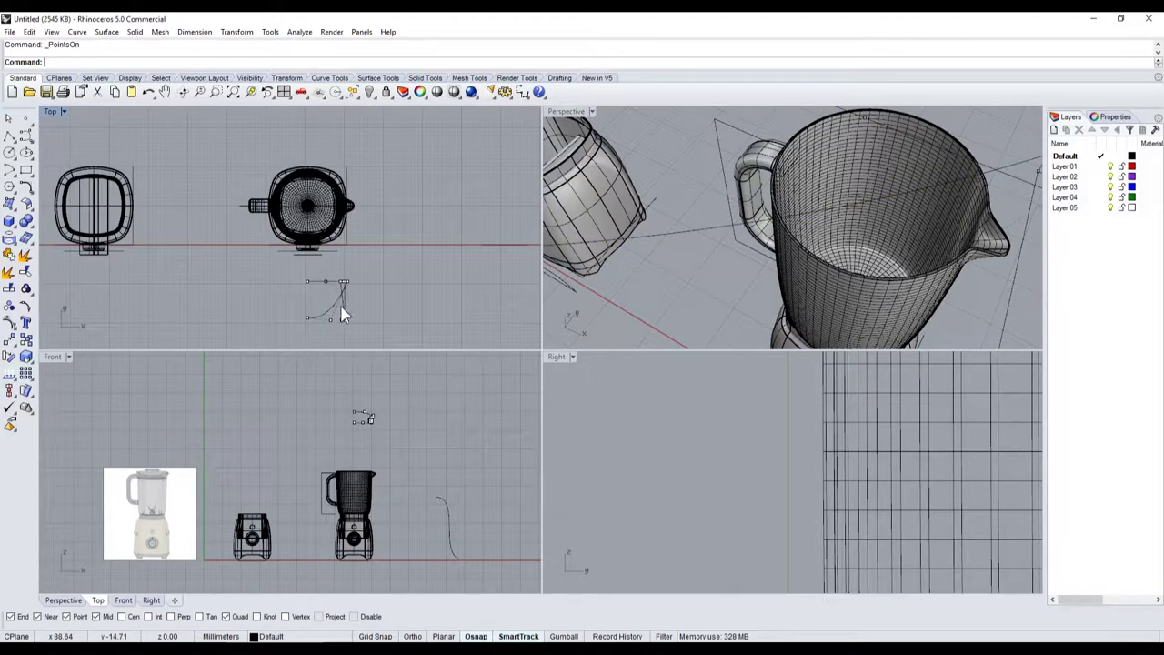
pyautogui.scroll(6, 263, 237)
pyautogui.scroll(1, 241, 220)
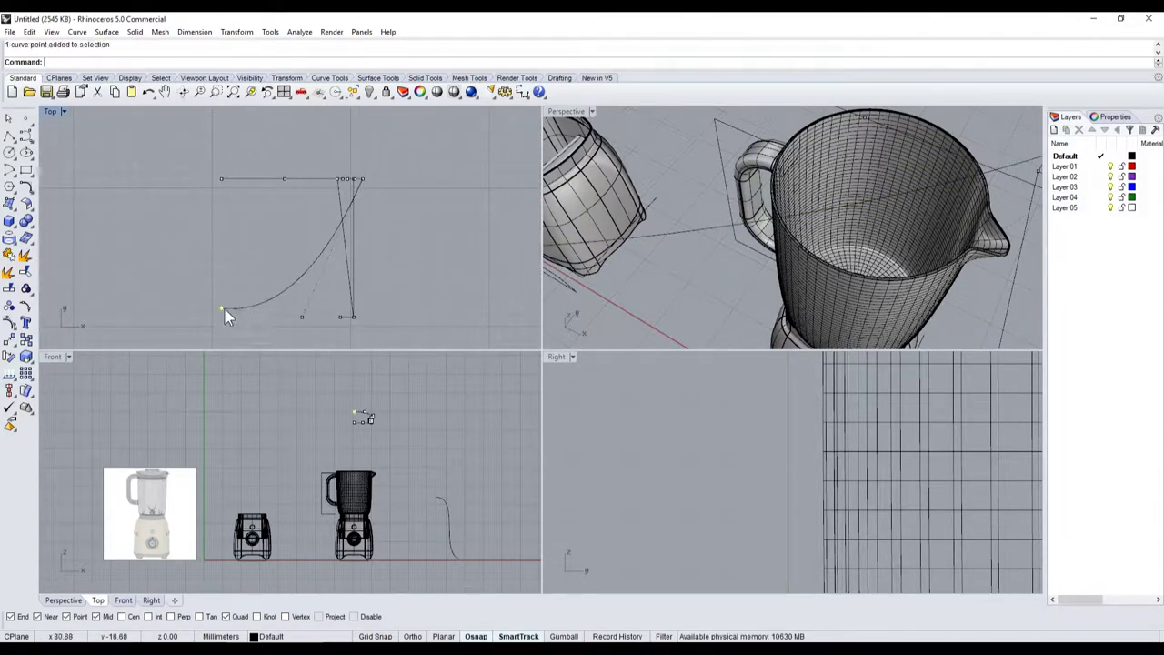
pyautogui.moveTo(224, 309); pyautogui.dragTo(221, 317)
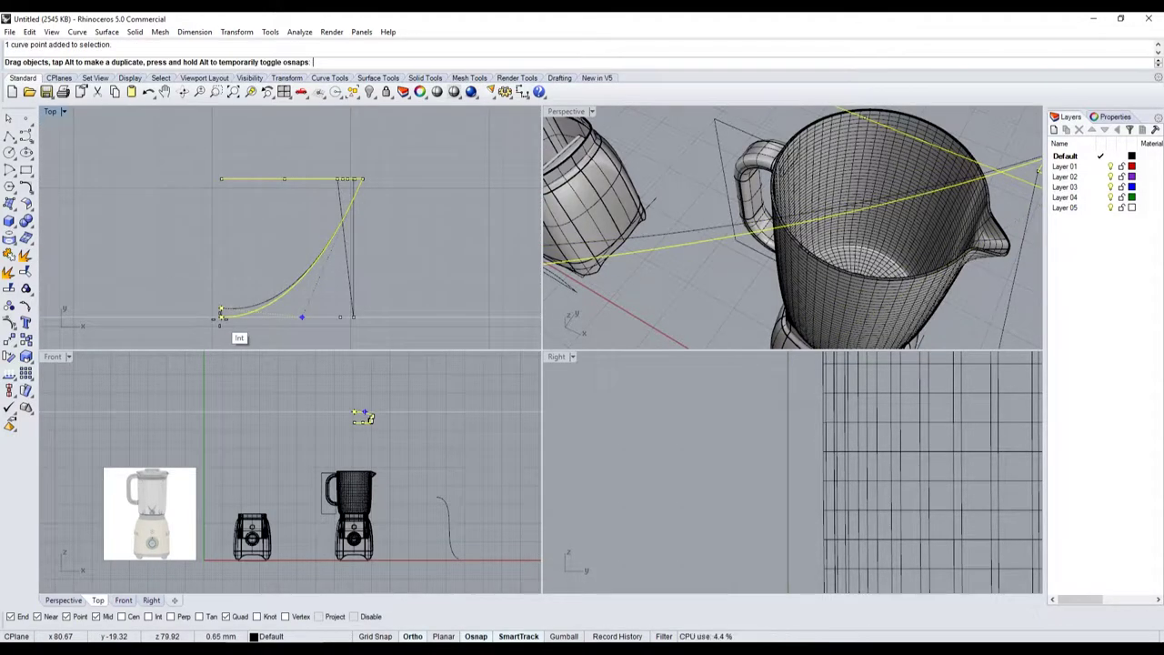
pyautogui.moveTo(355, 279); pyautogui.dragTo(197, 331)
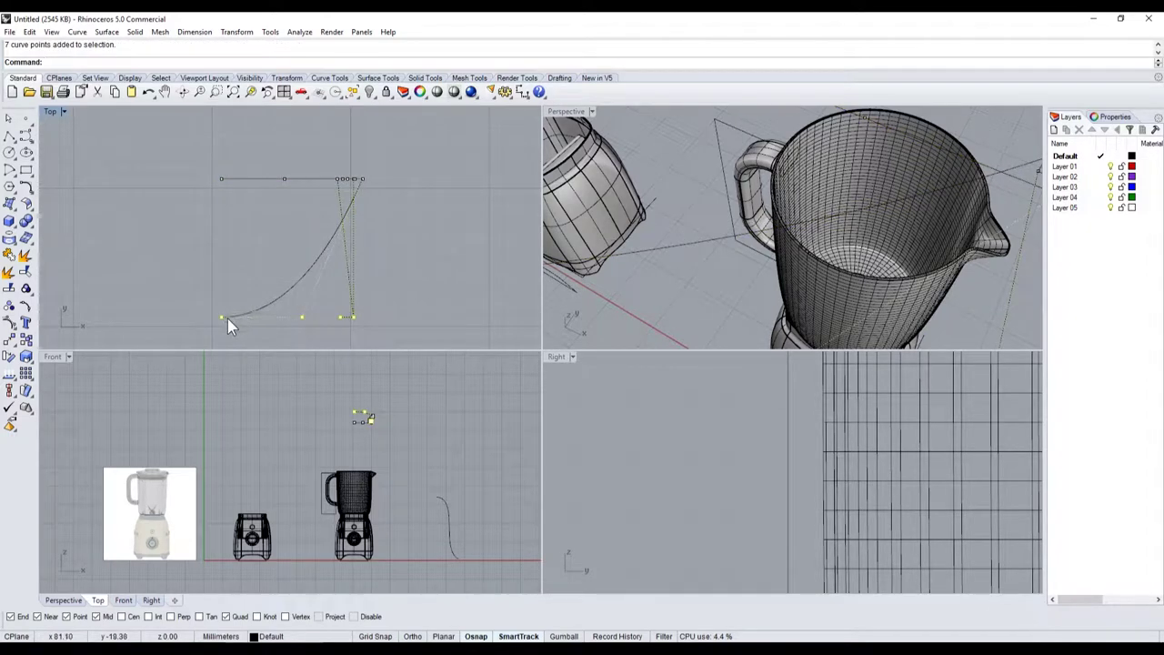
pyautogui.moveTo(303, 318); pyautogui.dragTo(308, 182)
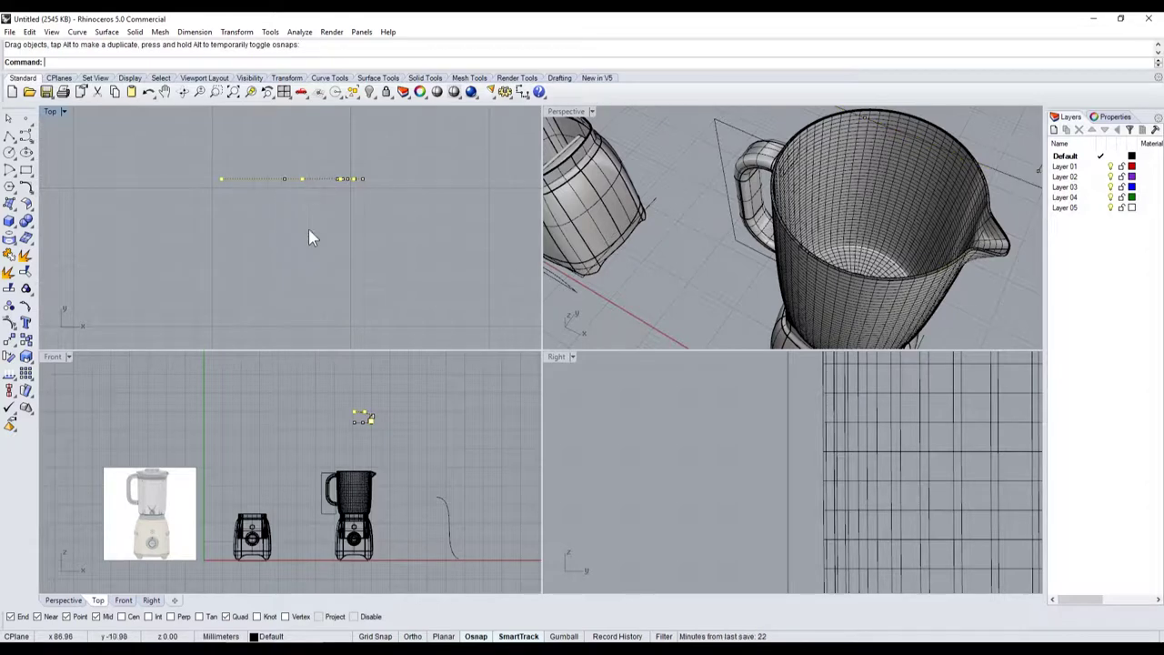
# Step: Move the flattened profile curve back down onto the jug rim
pyautogui.scroll(1, 381, 446)
pyautogui.scroll(-1, 409, 455)
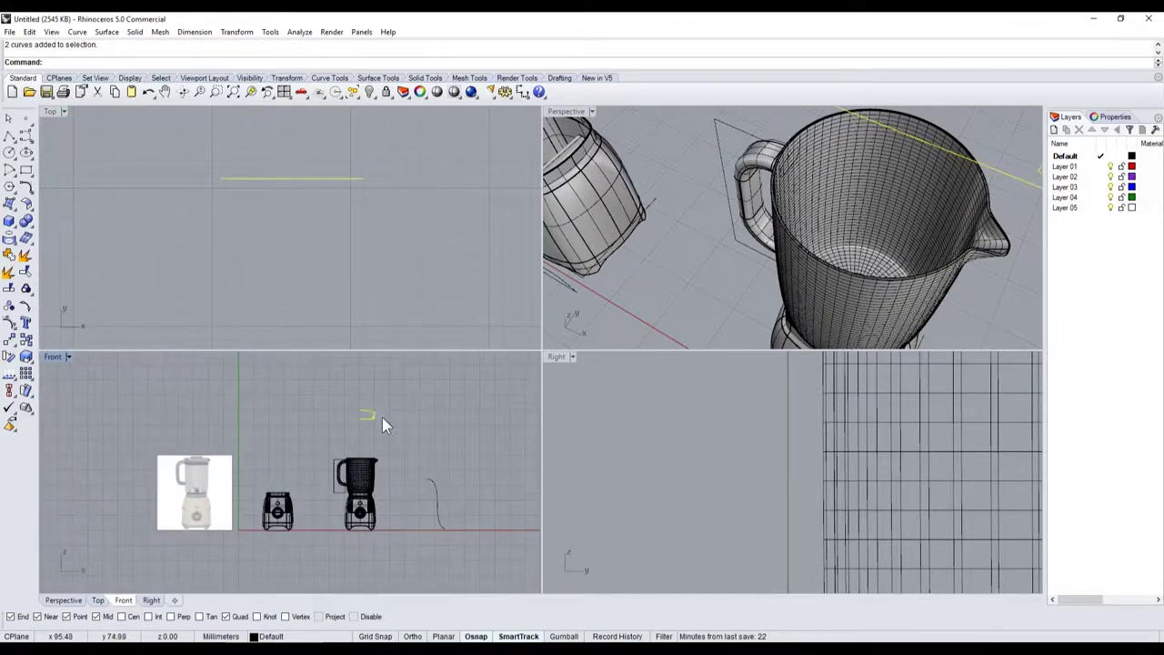
pyautogui.scroll(-1, 341, 317)
pyautogui.scroll(-1, 346, 327)
pyautogui.scroll(2, 331, 464)
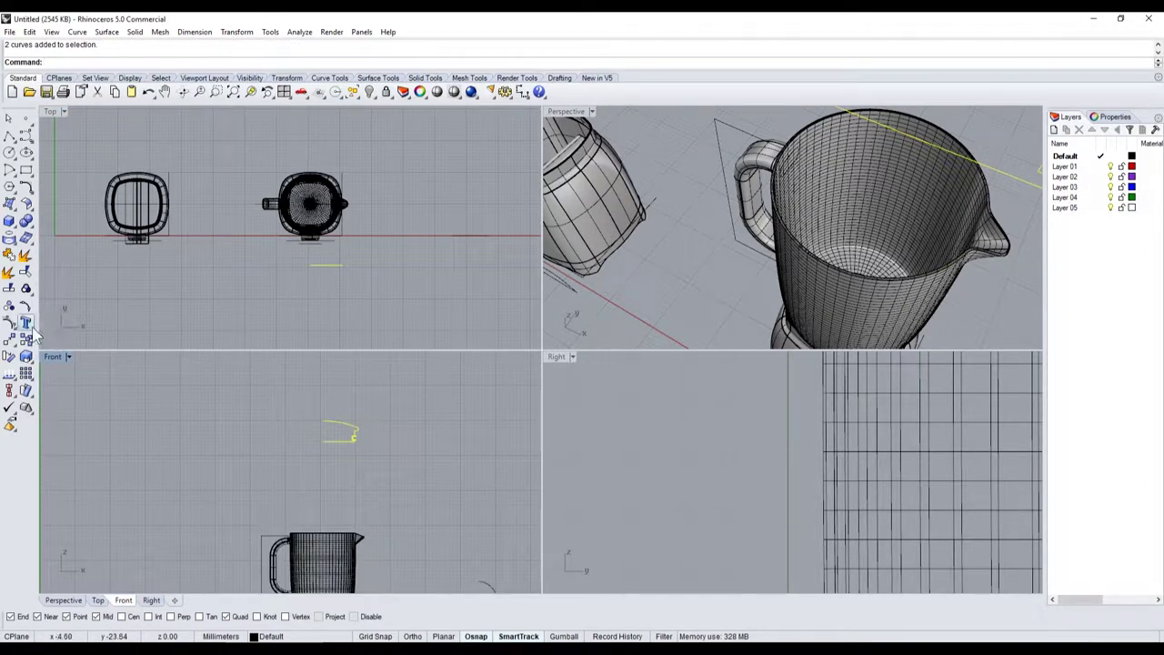
pyautogui.moveTo(341, 438); pyautogui.dragTo(341, 534)
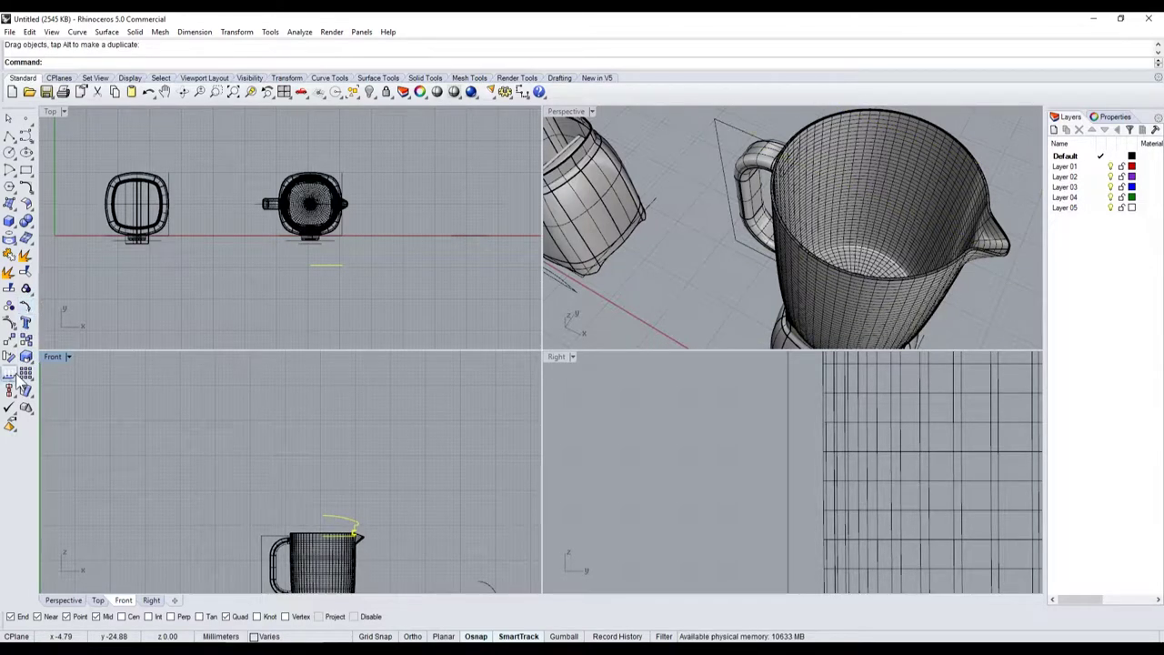
# Step: Move the profile curve from its end onto the jug rim with Ortho, nudging it into the spout corner
pyautogui.click(8, 339)
pyautogui.scroll(2, 359, 528)
pyautogui.scroll(1, 364, 496)
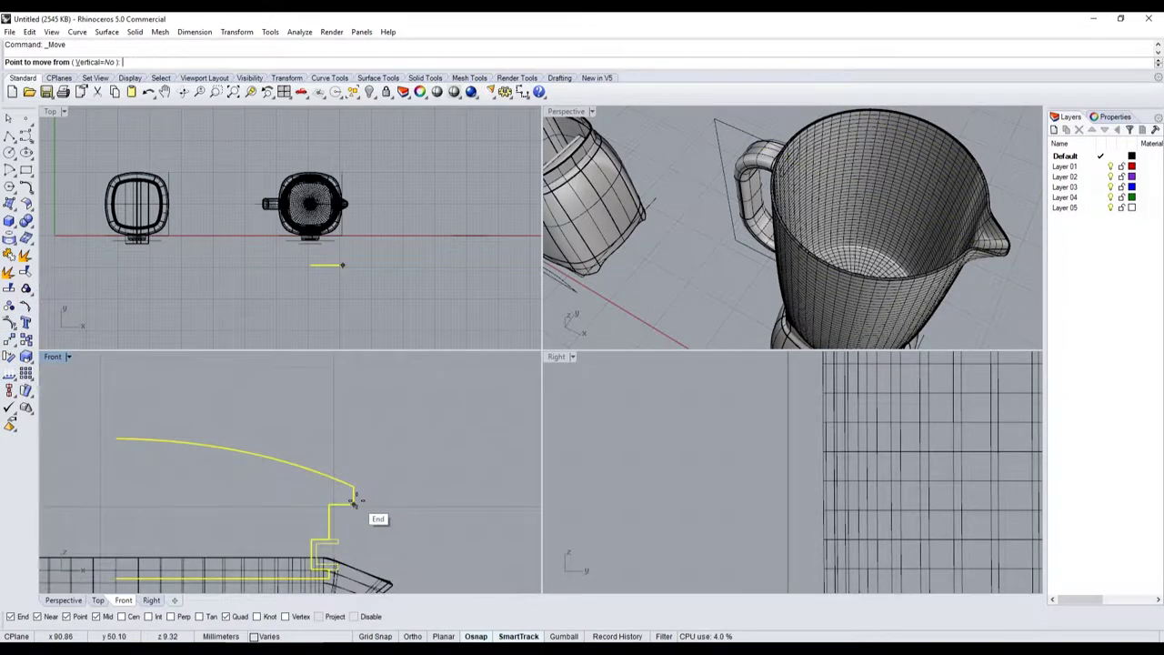
pyautogui.click(353, 504)
pyautogui.scroll(2, 328, 541)
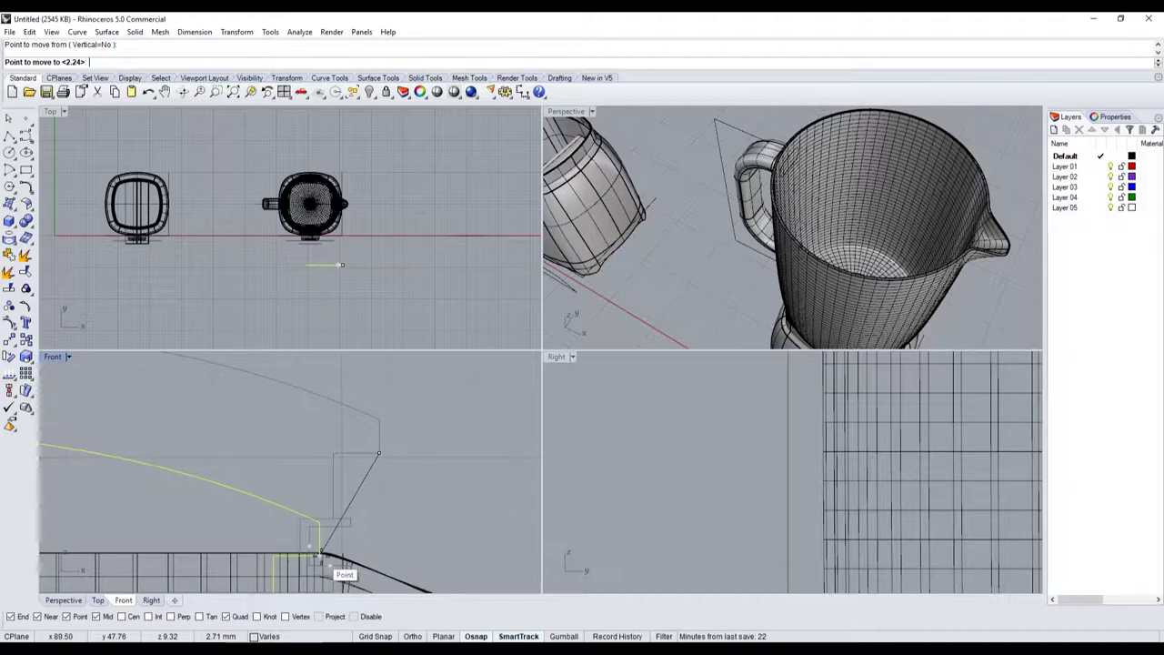
pyautogui.press('shift')
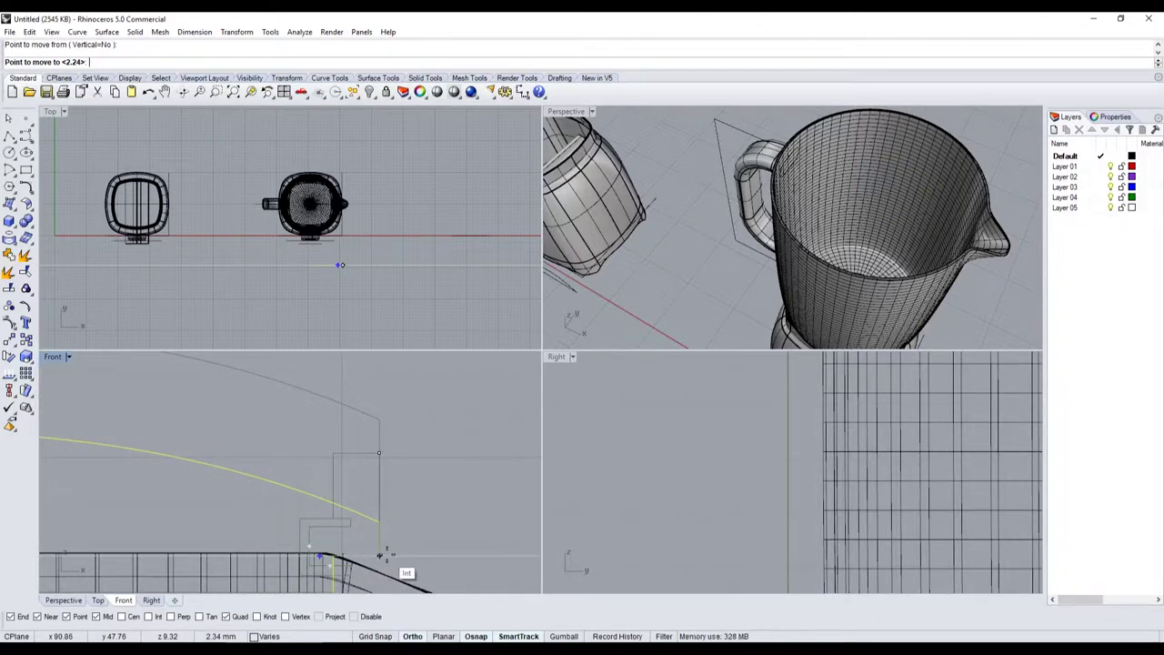
pyautogui.click(380, 555)
pyautogui.moveTo(364, 557); pyautogui.dragTo(364, 546)
# Step: Drag the profile curve into the jug's spout in the Top view
pyautogui.scroll(-5, 313, 395)
pyautogui.scroll(2, 313, 400)
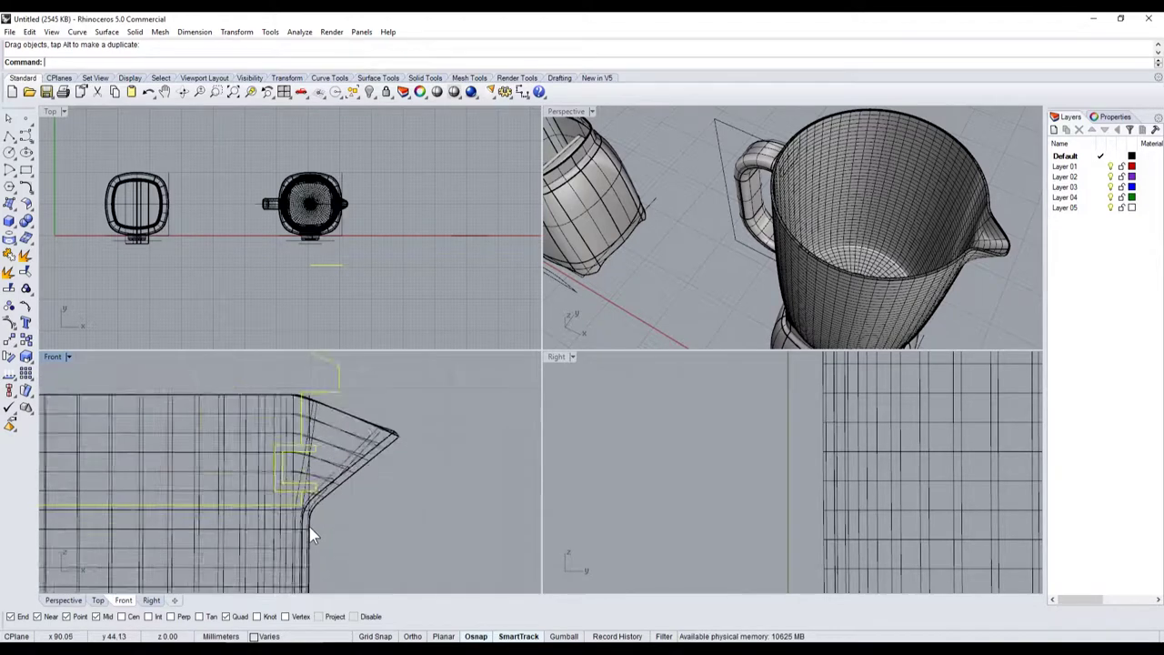
pyautogui.scroll(2, 312, 533)
pyautogui.scroll(-1, 324, 427)
pyautogui.scroll(2, 348, 238)
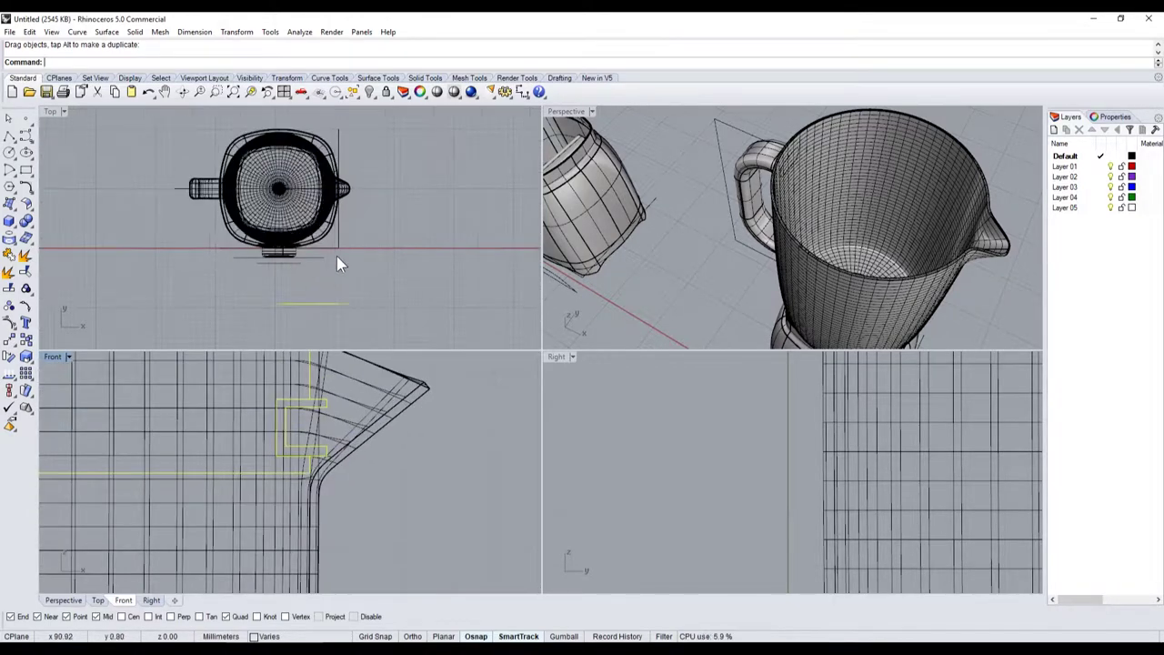
pyautogui.scroll(2, 337, 255)
pyautogui.moveTo(325, 312); pyautogui.dragTo(325, 156)
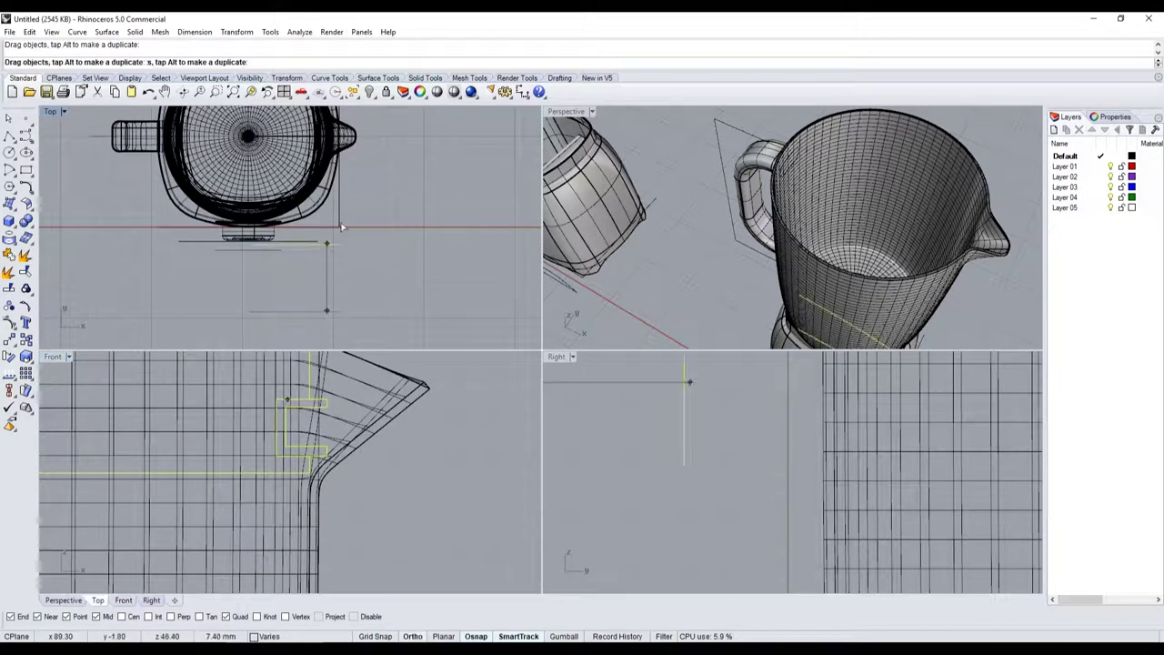
pyautogui.scroll(3, 256, 178)
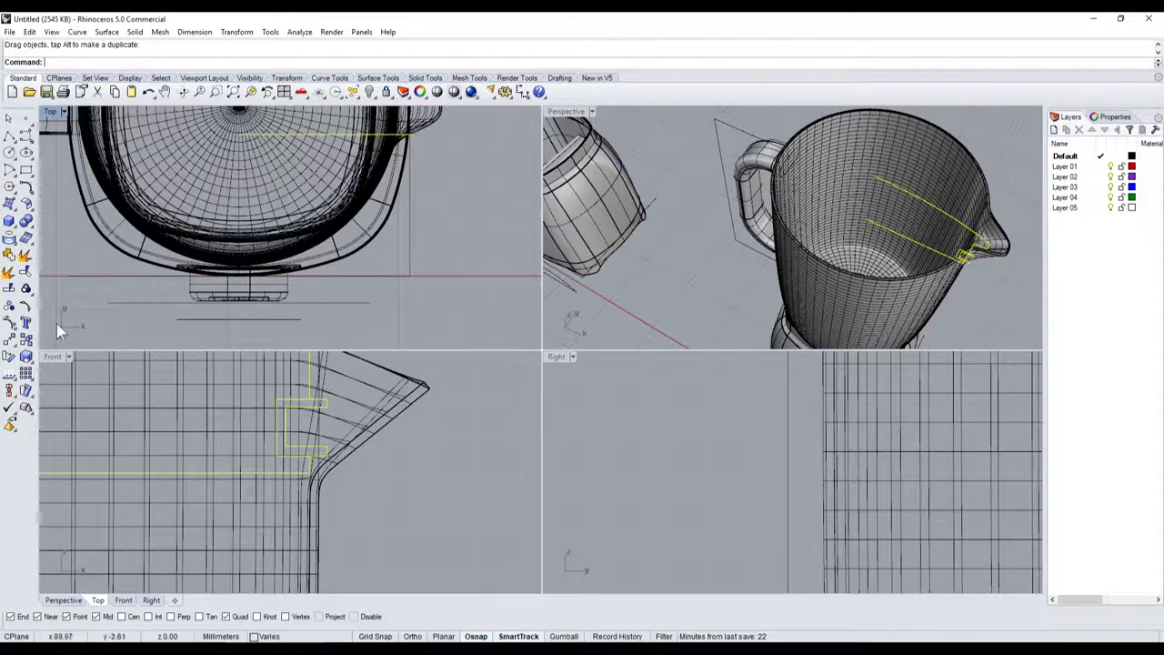
# Step: Move the curve in plan so it sits on the jug's centre line
pyautogui.click(11, 345)
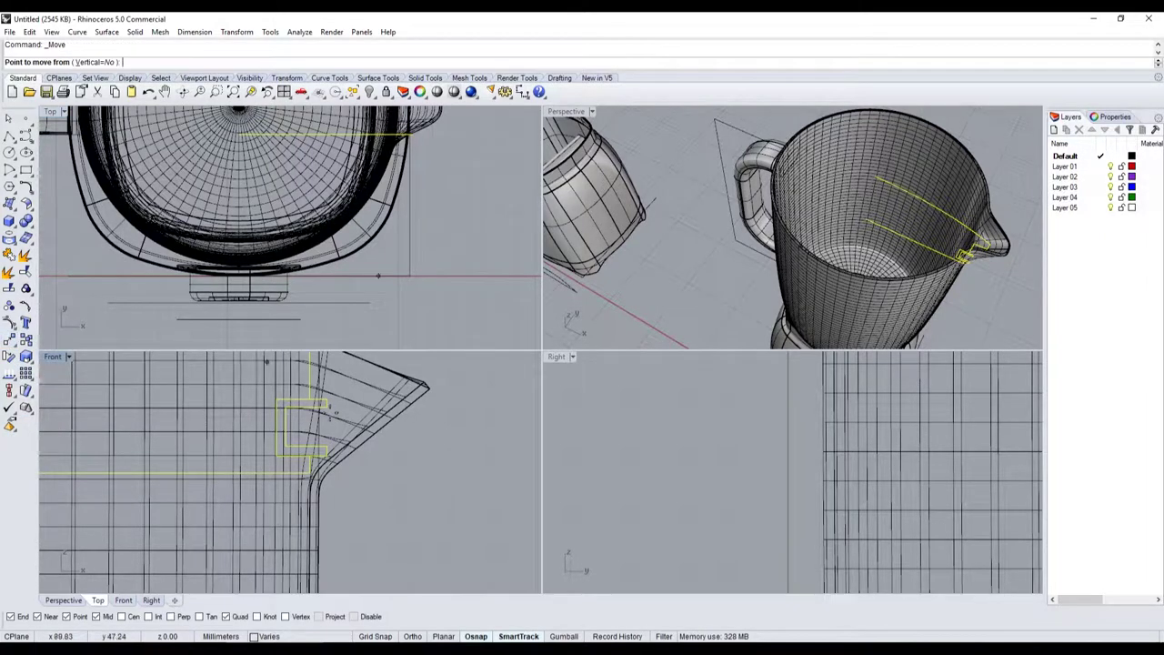
pyautogui.scroll(-3, 329, 414)
pyautogui.scroll(-2, 321, 287)
pyautogui.scroll(2, 301, 285)
pyautogui.click(301, 284)
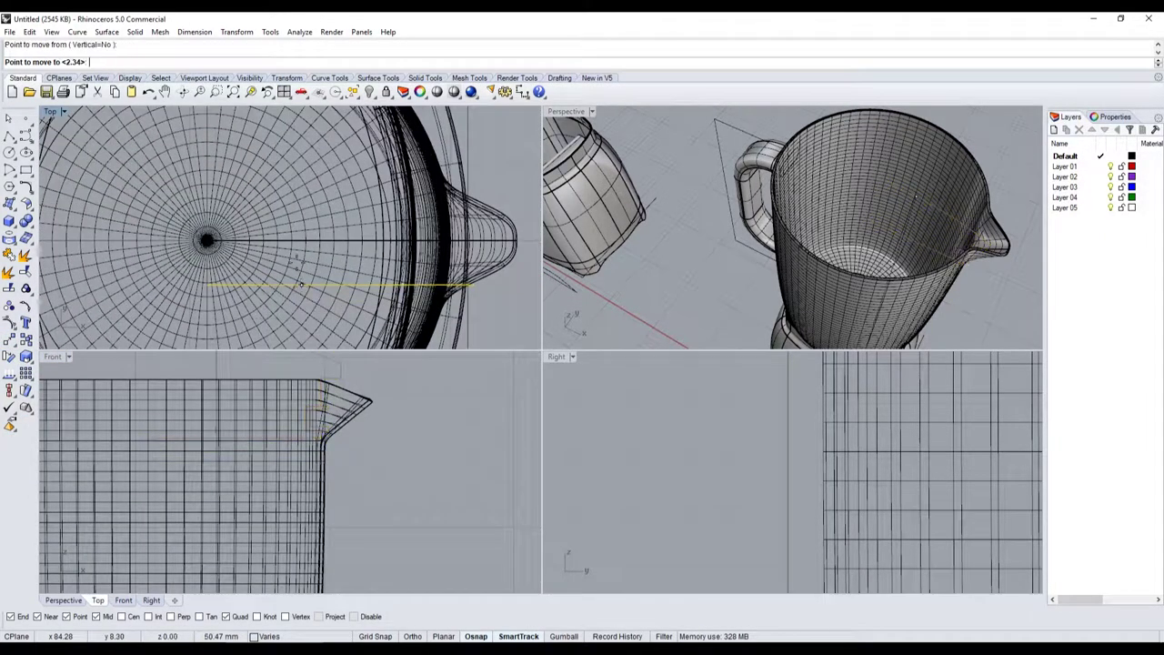
pyautogui.click(304, 240)
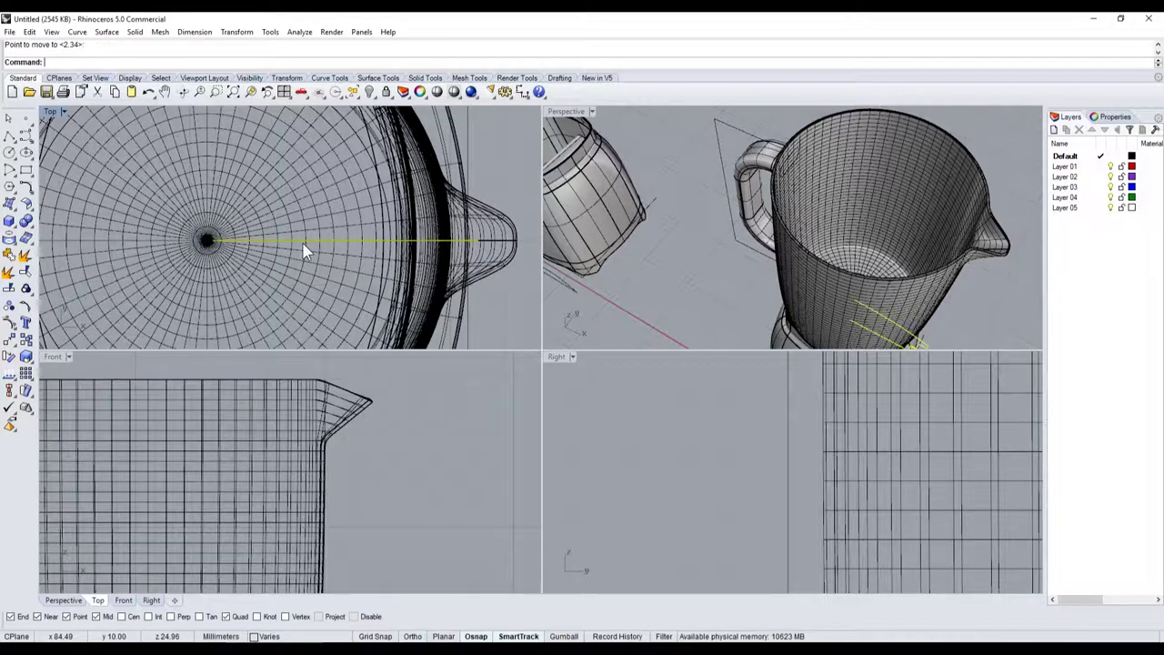
pyautogui.scroll(2, 305, 251)
pyautogui.scroll(2, 287, 257)
# Step: Repeat Move to snap the curve onto the centre line's midpoint
pyautogui.press('Return')
pyautogui.click(330, 322)
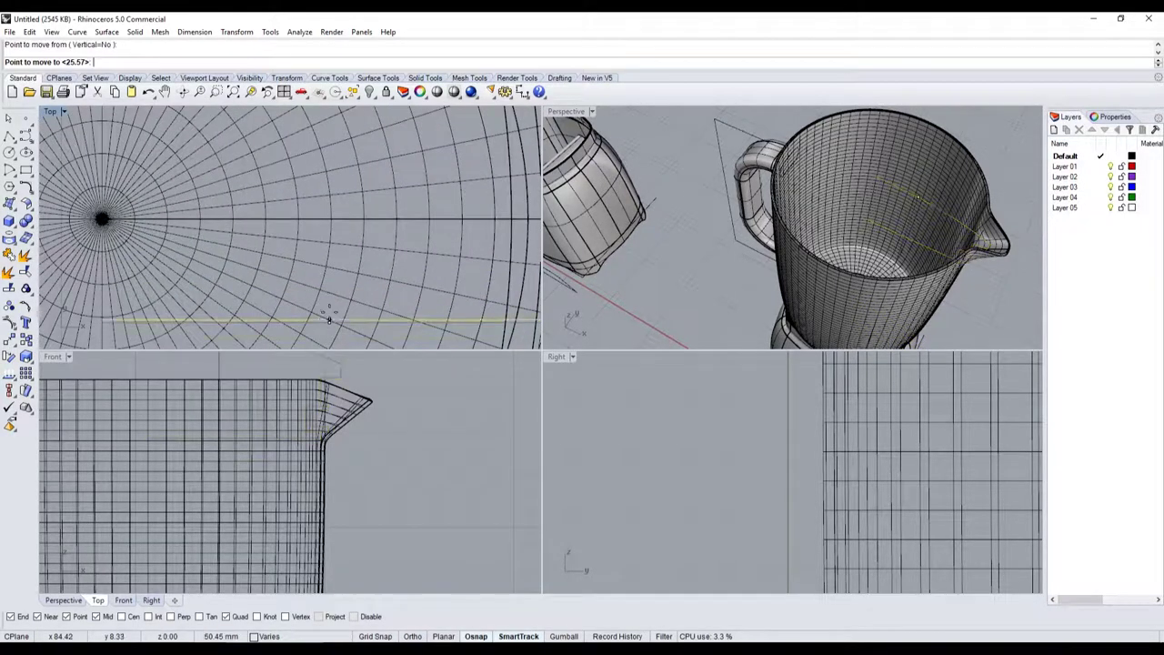
pyautogui.click(324, 220)
pyautogui.scroll(-2, 322, 375)
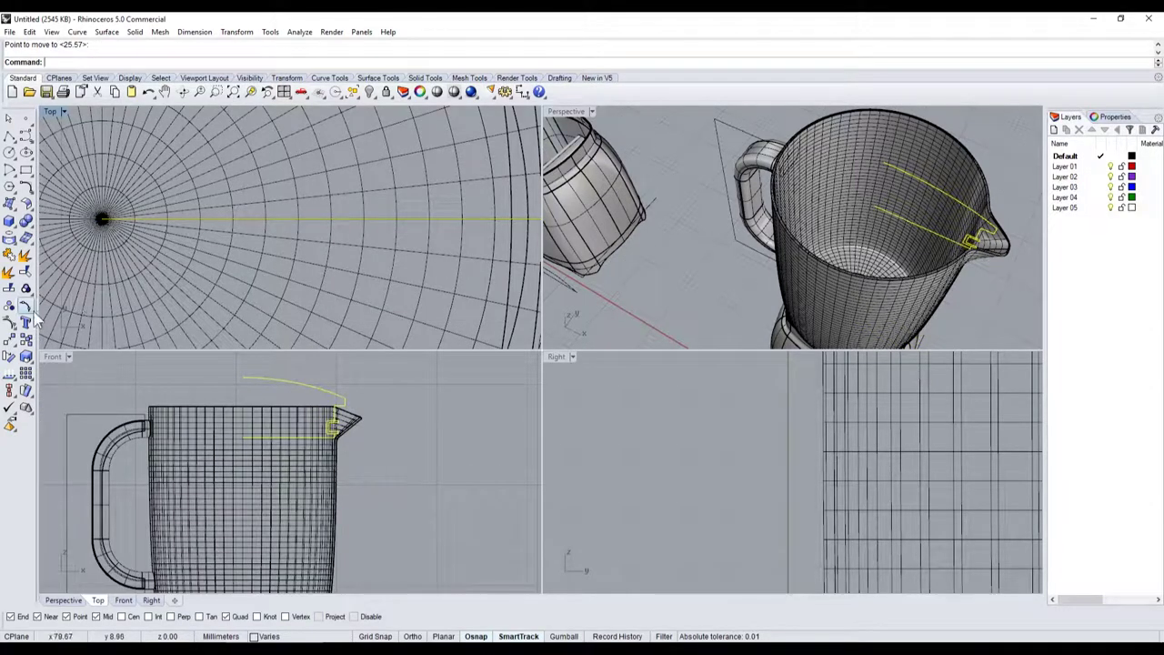
pyautogui.click(17, 108)
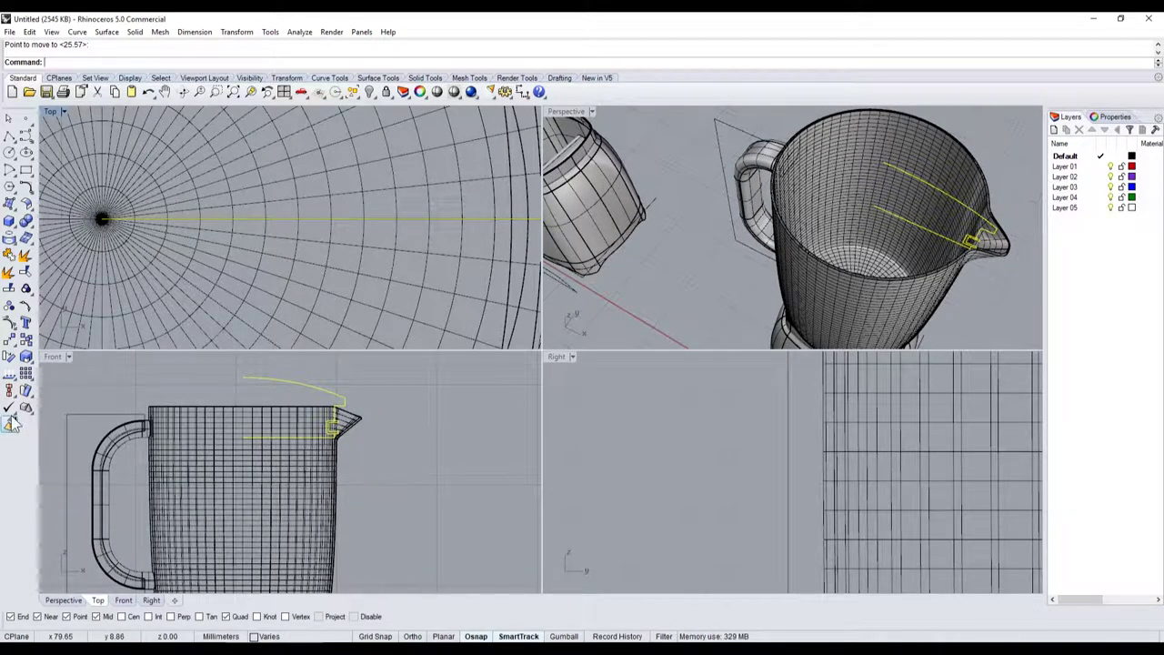
# Step: Clear the selection, undock and re-dock the side toolbar, and start Explode
pyautogui.click(13, 392)
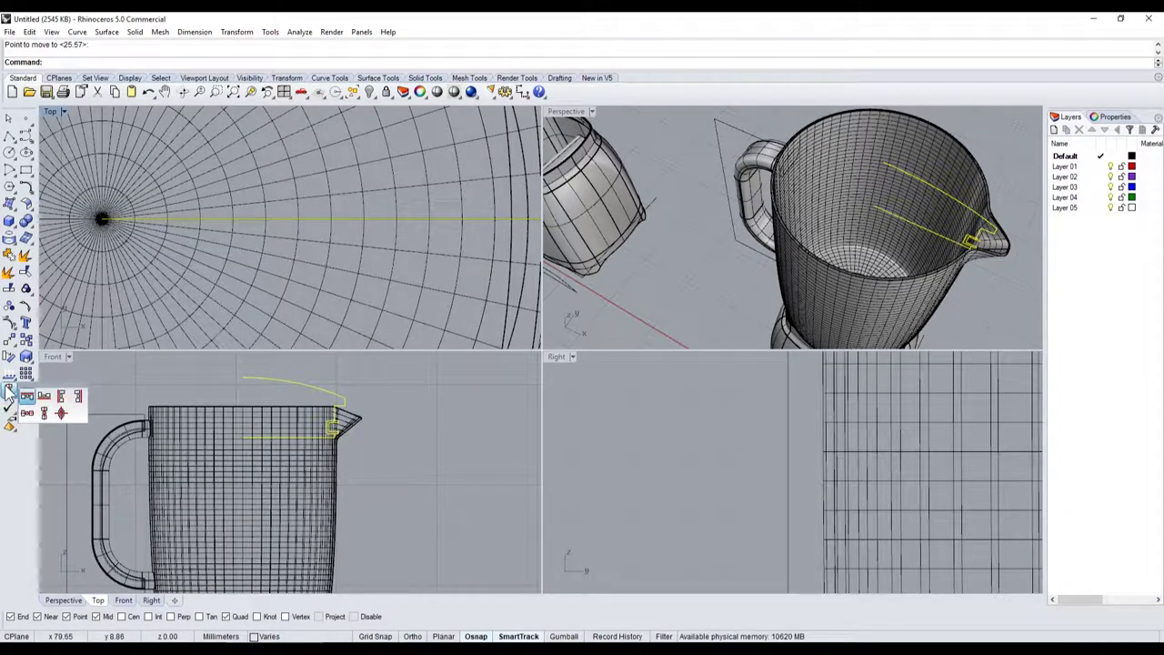
pyautogui.click(94, 378)
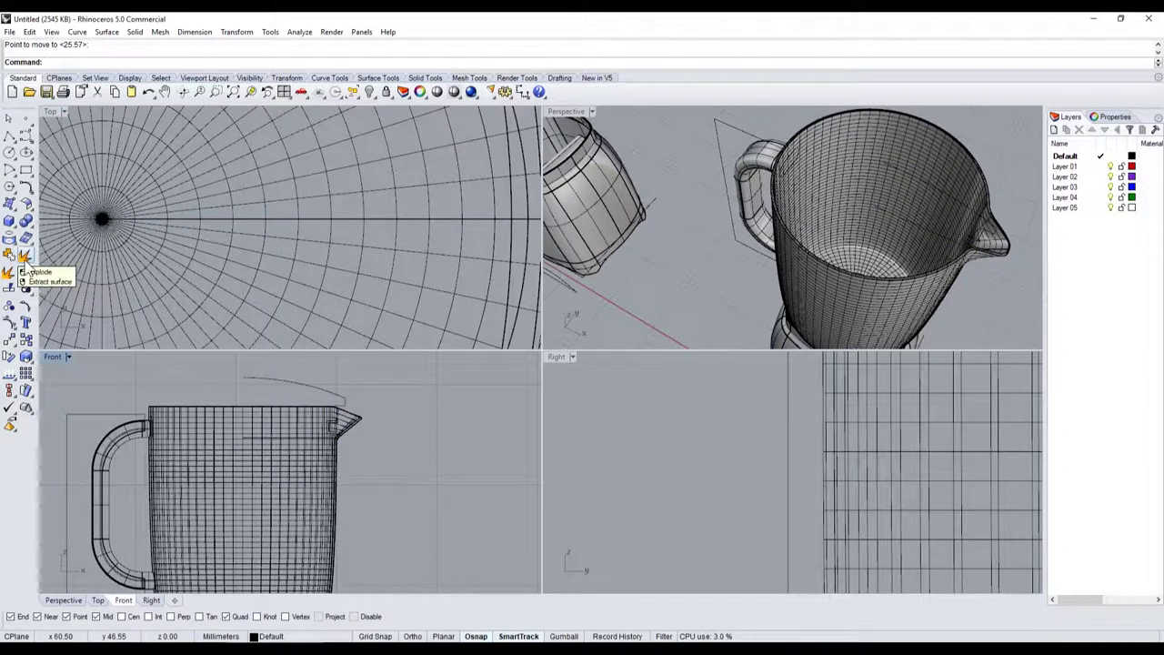
pyautogui.doubleClick(9, 113)
pyautogui.rightClick(50, 195)
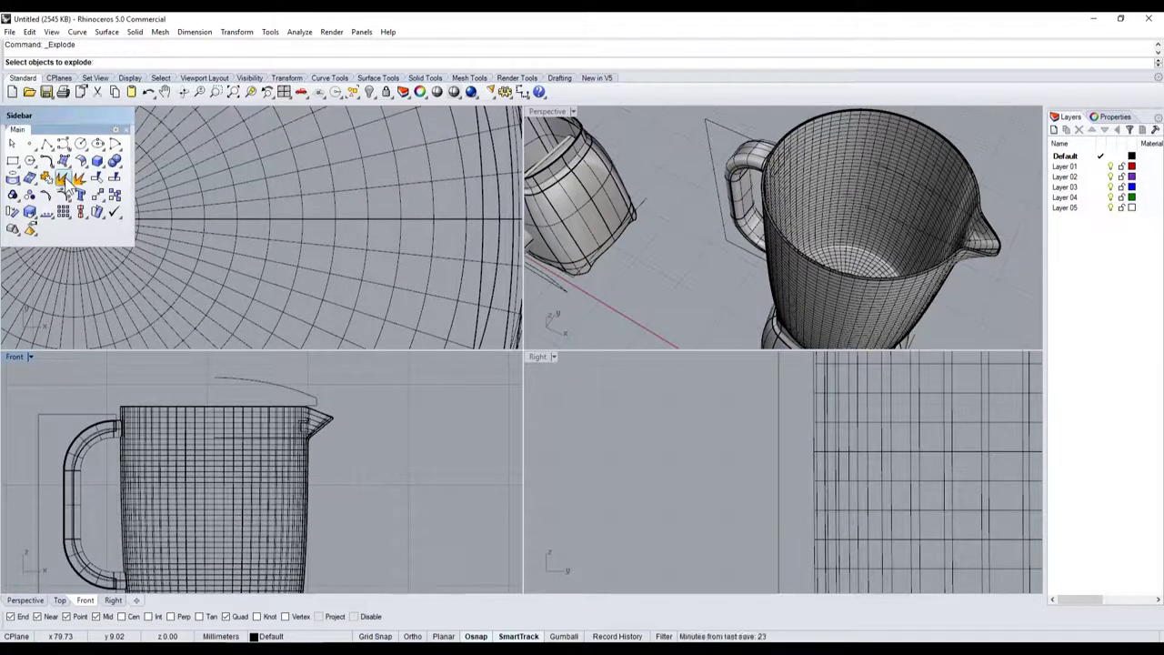
pyautogui.rightClick(118, 132)
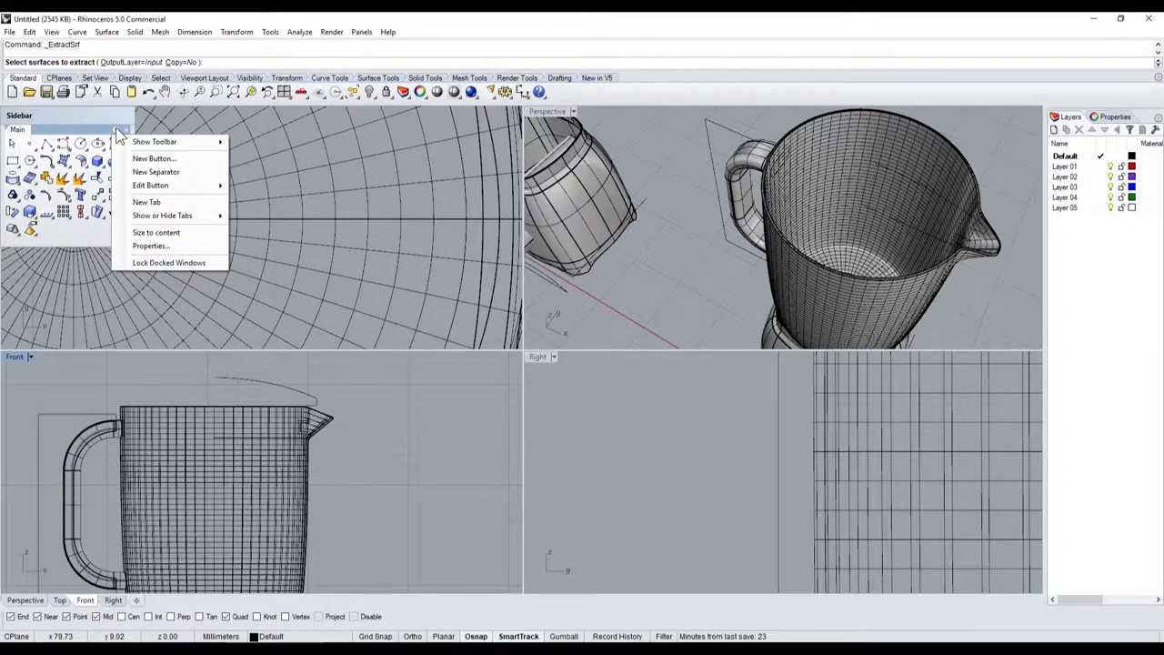
pyautogui.click(62, 177)
pyautogui.doubleClick(57, 122)
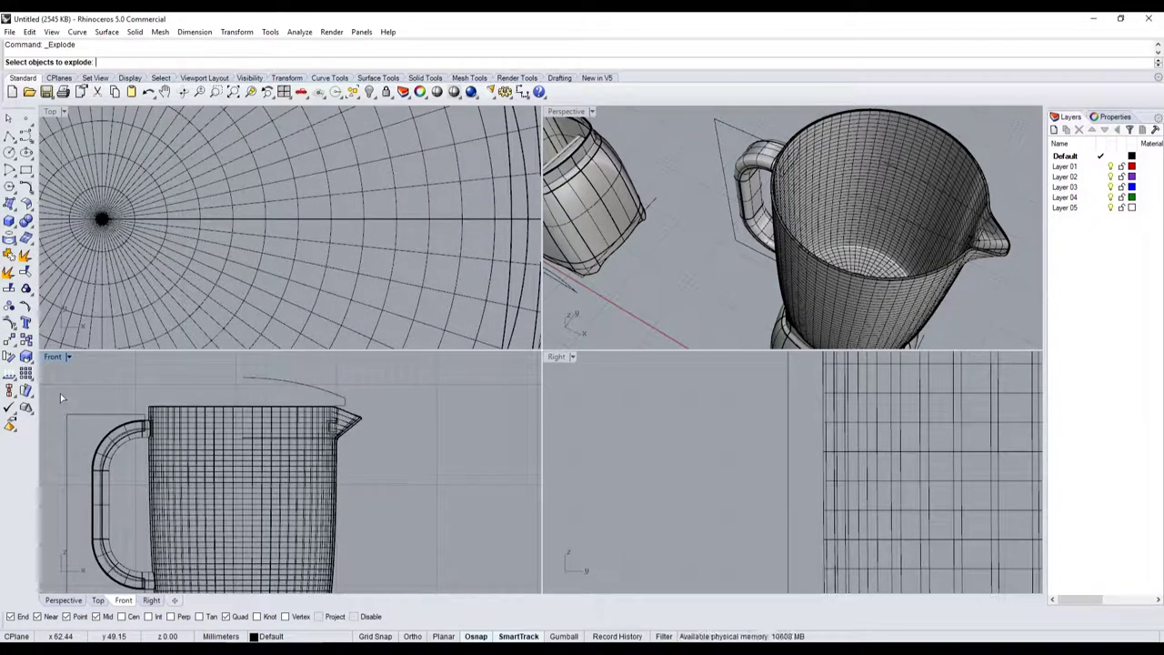
# Step: Explode the curve above the jug together with the inner spout curve
pyautogui.click(319, 388)
pyautogui.scroll(5, 326, 404)
pyautogui.scroll(3, 345, 466)
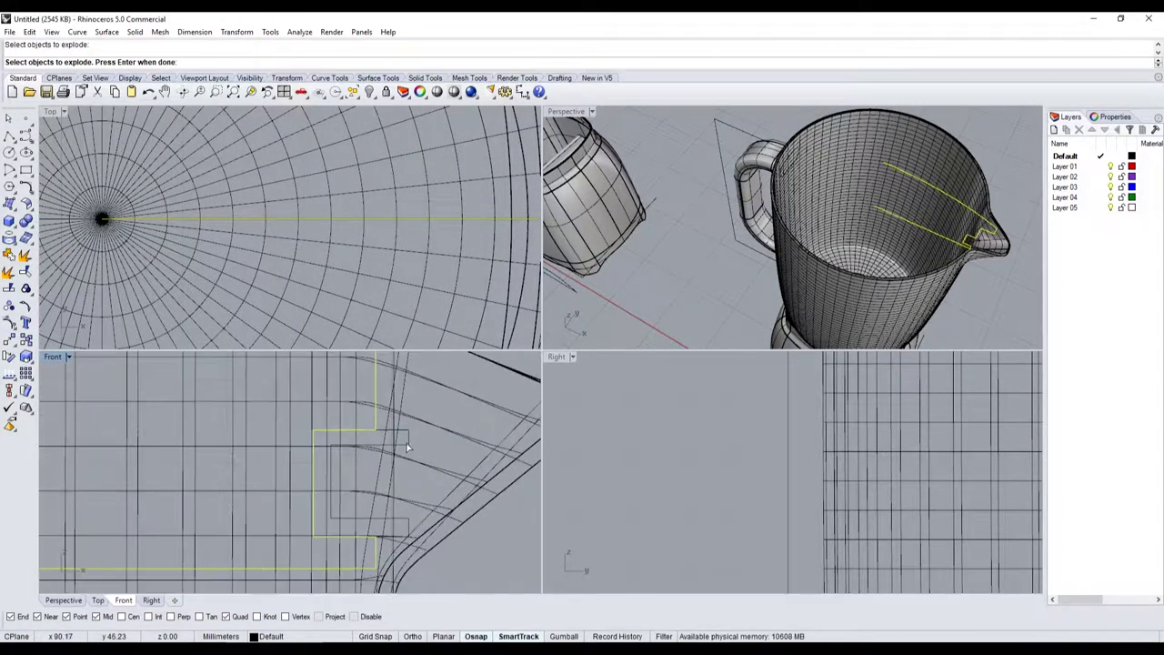
pyautogui.click(414, 443)
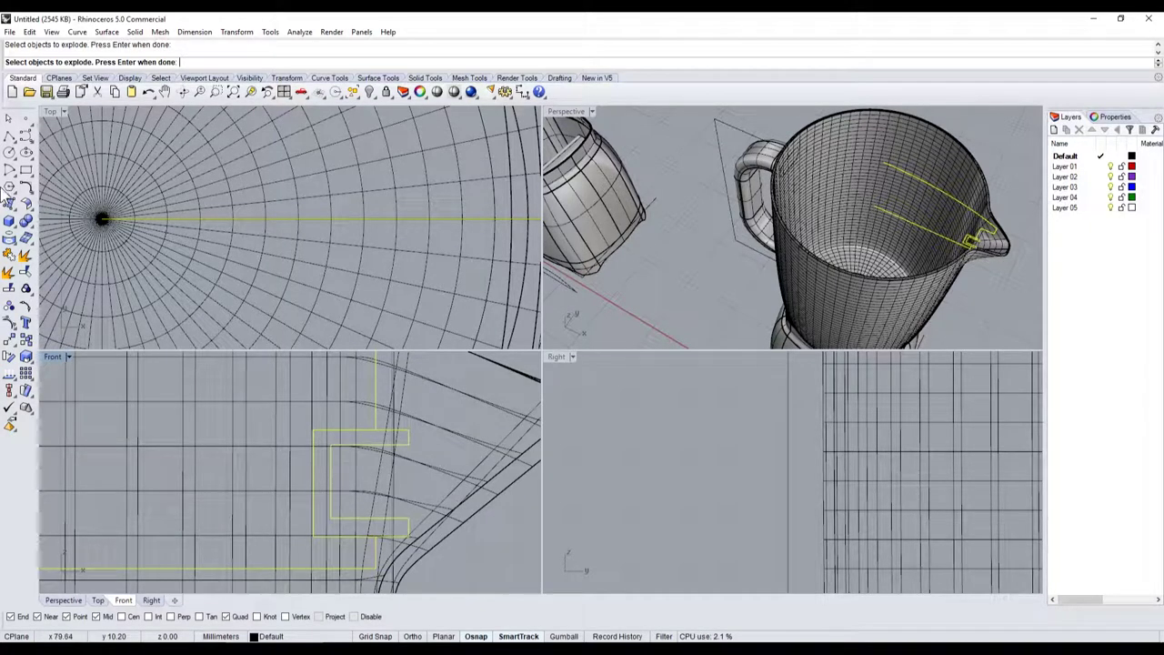
pyautogui.click(15, 229)
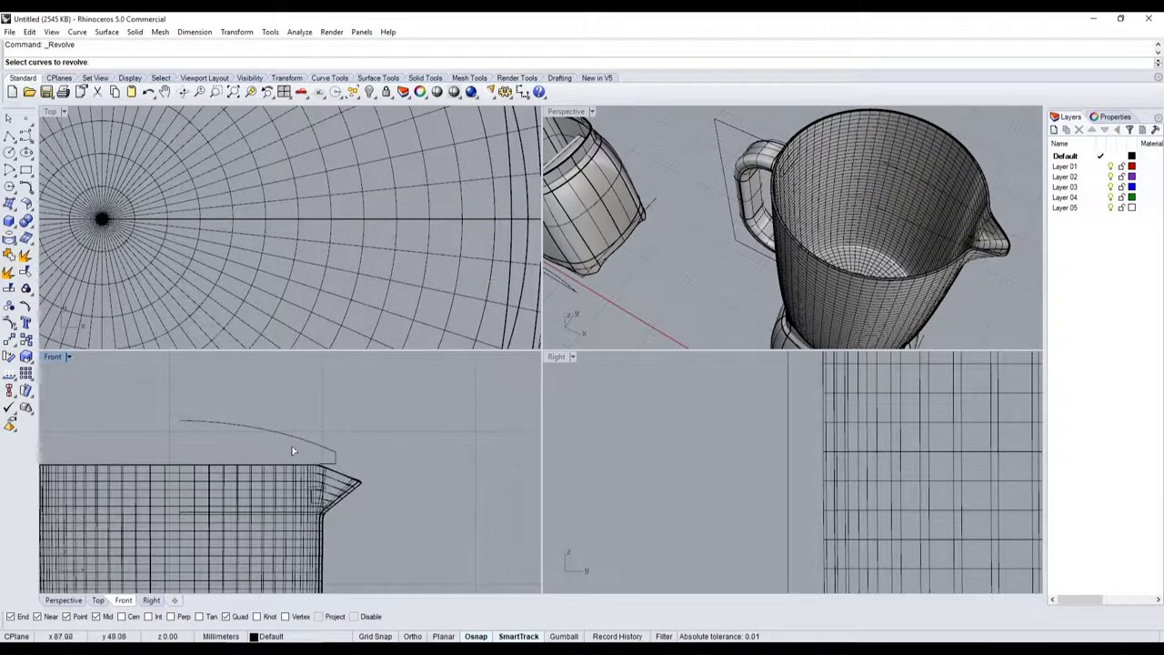
# Step: Revolve the lid profile curve 360° around a vertical axis at its left end
pyautogui.click(285, 441)
pyautogui.press('Return')
pyautogui.click(180, 421)
pyautogui.click(180, 384)
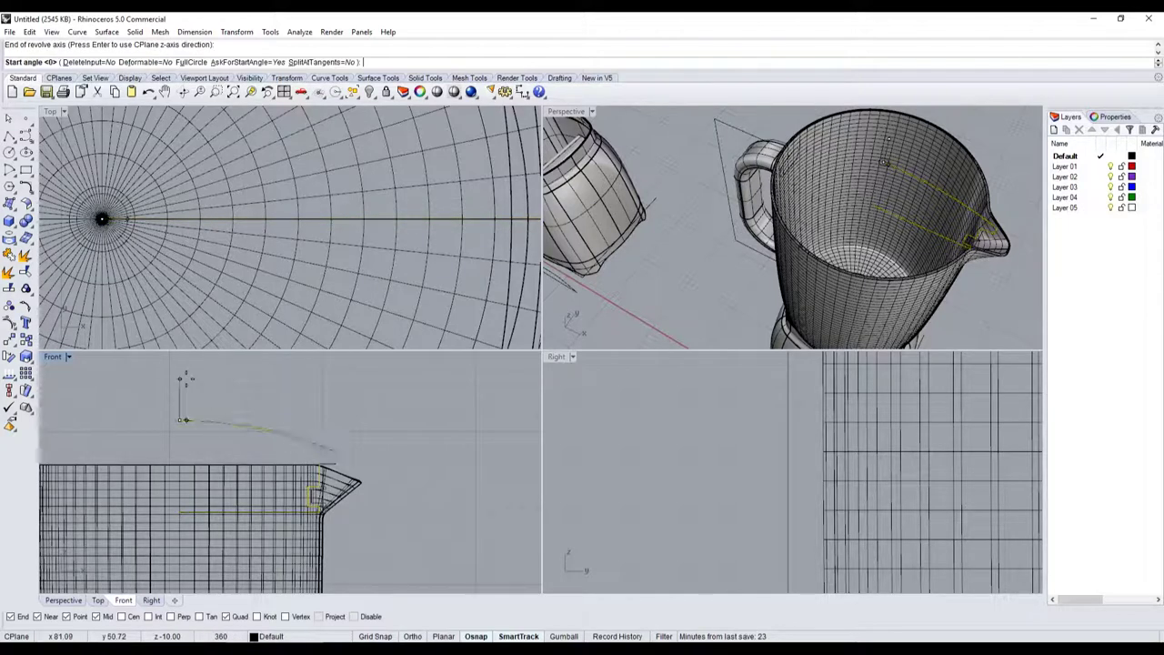
pyautogui.press('Return')
pyautogui.press('Return')
# Step: Revolve the spout curve around the vertical axis through the lid centre
pyautogui.click(332, 474)
pyautogui.press('Return')
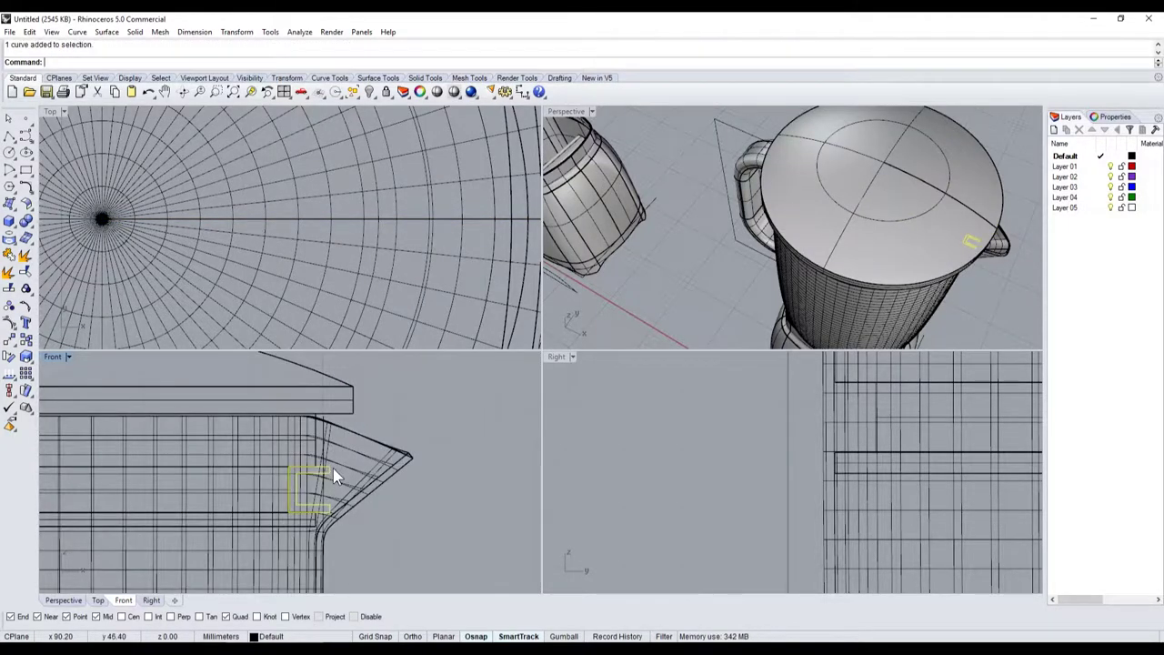
pyautogui.scroll(-2, 333, 467)
pyautogui.click(219, 414)
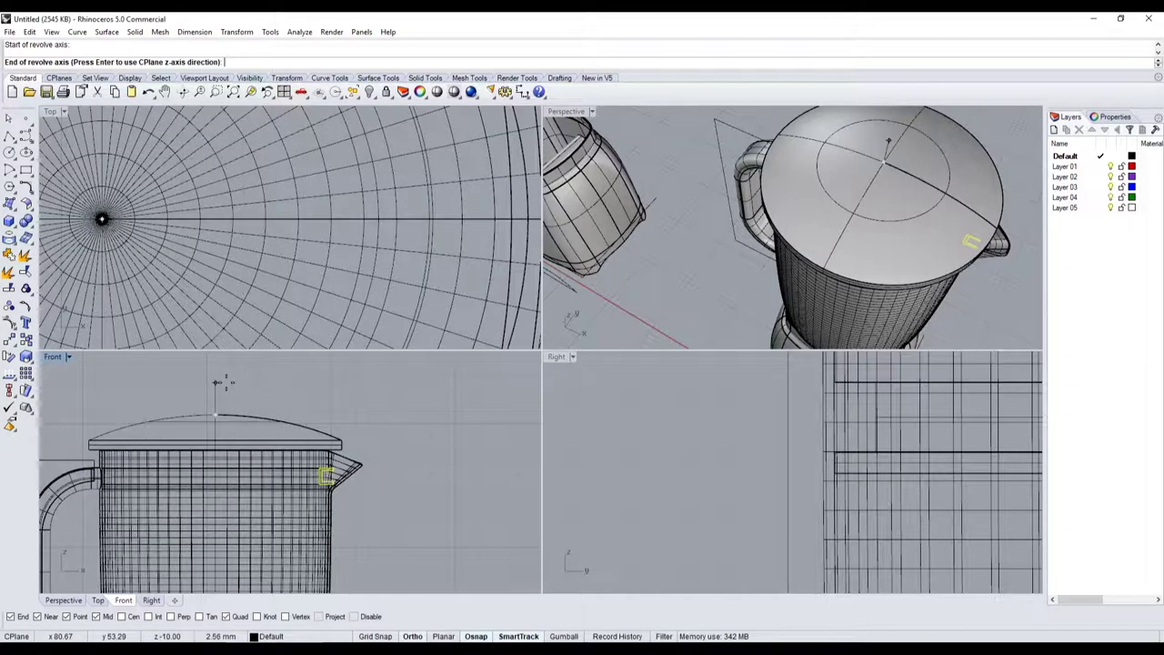
pyautogui.click(218, 382)
pyautogui.press('Return')
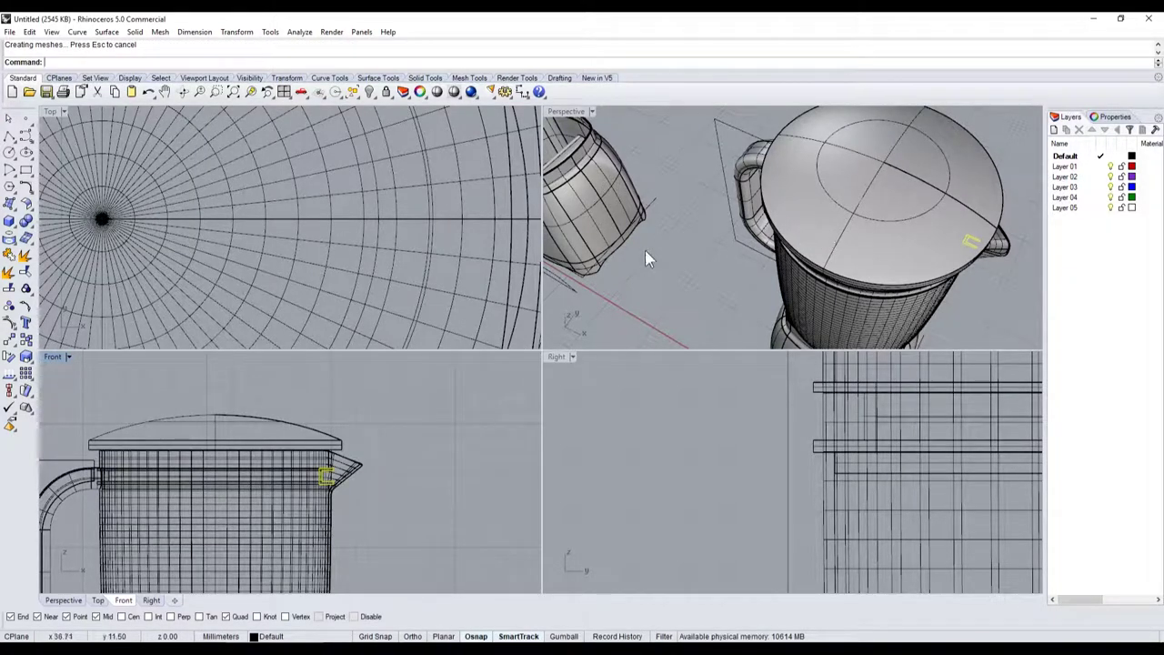
pyautogui.rightClick(635, 261)
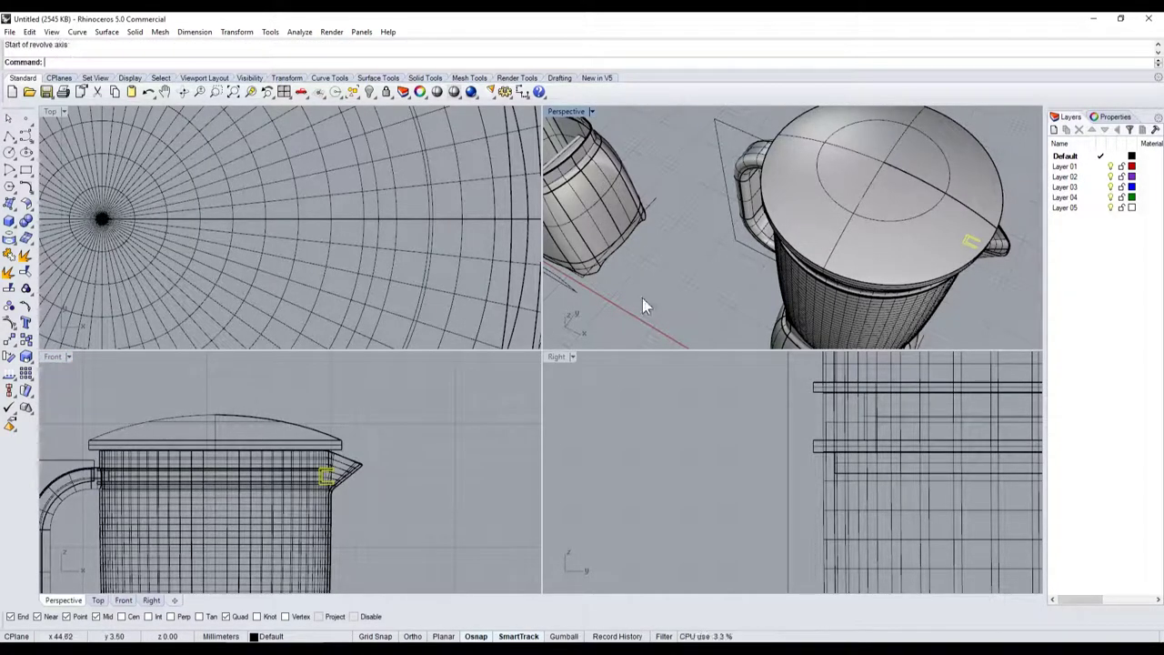
# Step: Hide the jug body and maximize the Perspective view to see the lid side-on
pyautogui.press('Escape')
pyautogui.click(821, 307)
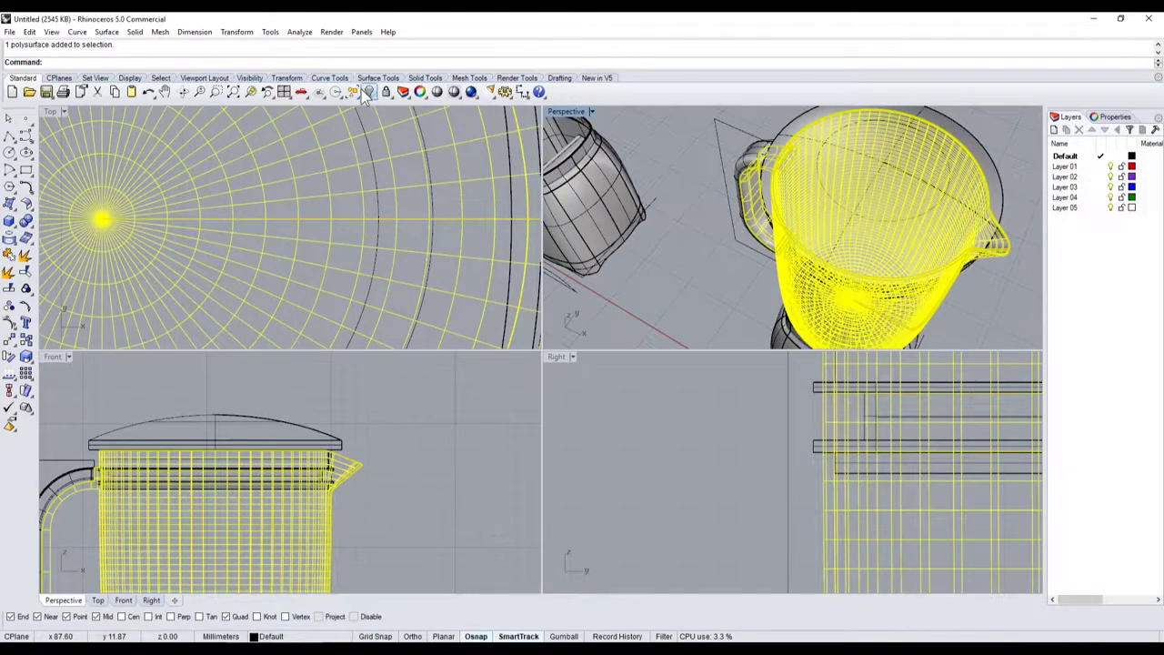
pyautogui.click(367, 92)
pyautogui.doubleClick(562, 112)
pyautogui.moveTo(593, 415); pyautogui.dragTo(634, 228, button='right')
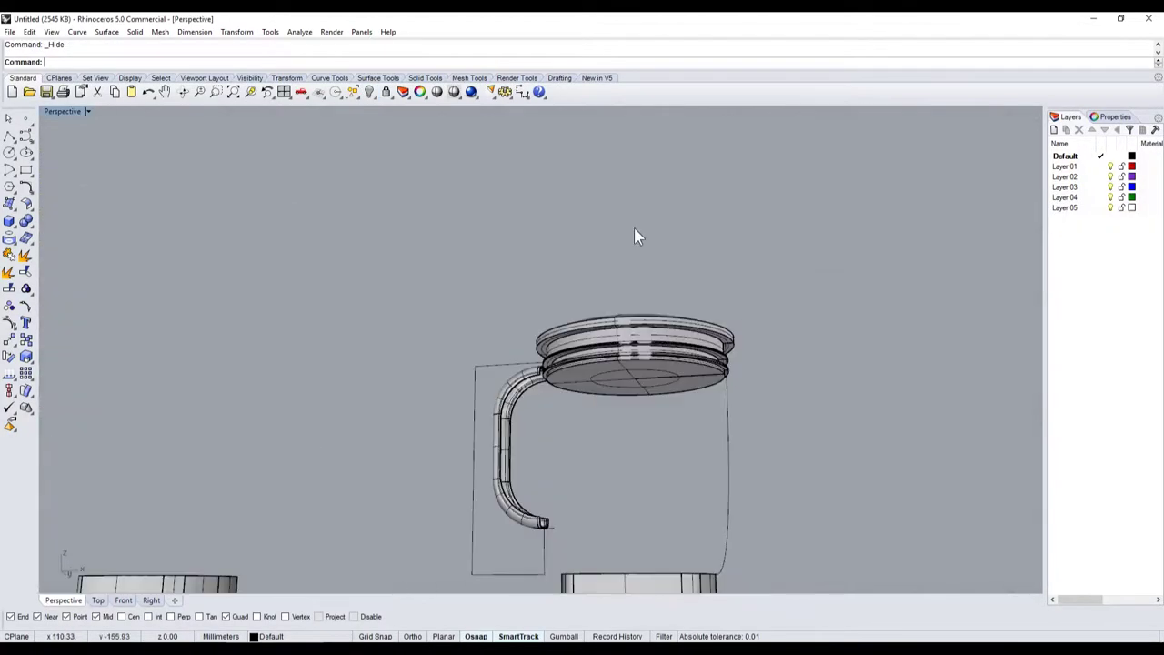
pyautogui.scroll(5, 687, 344)
pyautogui.click(809, 247)
pyautogui.click(270, 252)
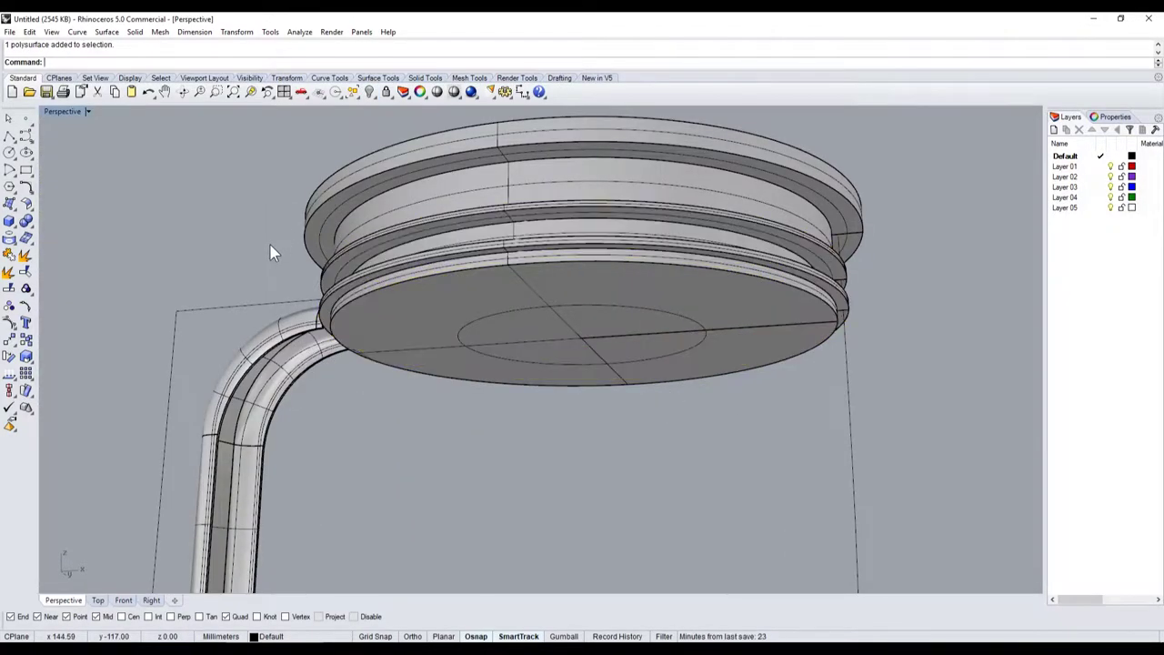
# Step: Shell the lid solid with its bottom face removed, then check the hollow underside
pyautogui.click(27, 240)
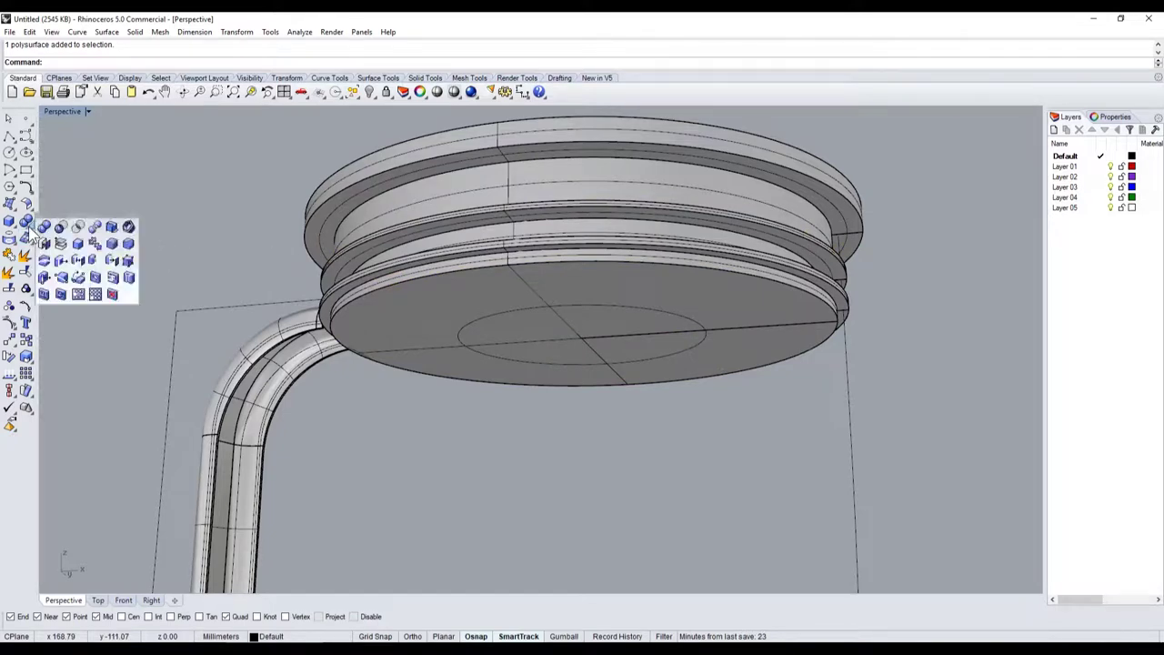
pyautogui.click(118, 229)
pyautogui.click(462, 328)
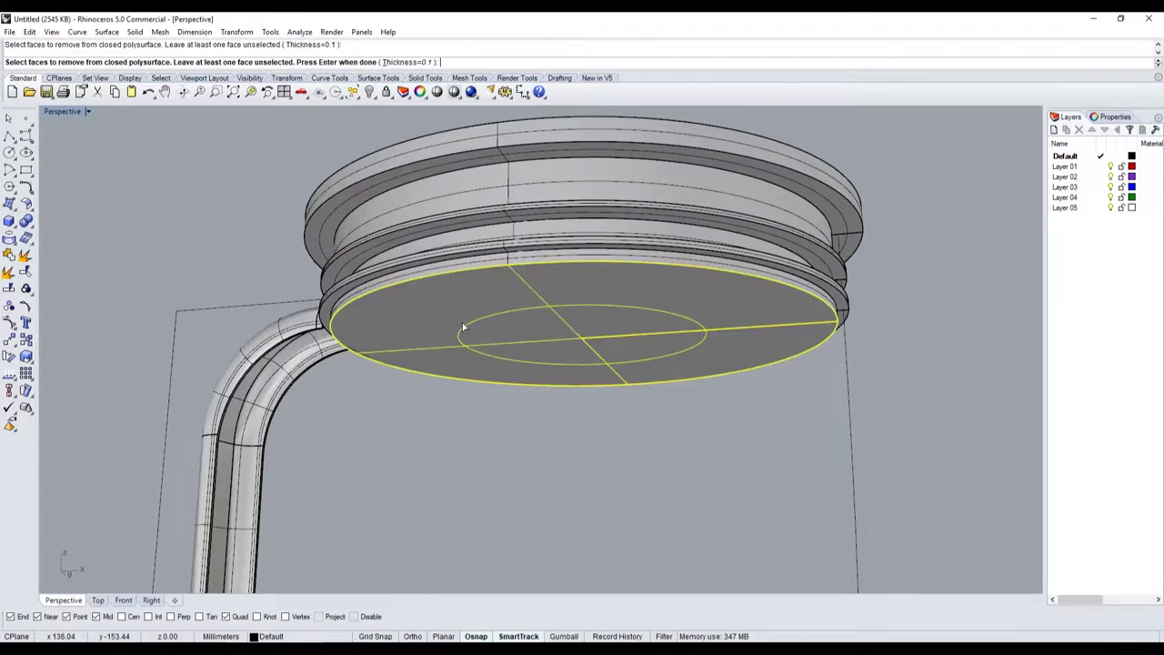
pyautogui.press('Return')
pyautogui.moveTo(462, 327)
pyautogui.mouseDown(button='right')
pyautogui.moveTo(441, 356)
pyautogui.moveTo(548, 277)
pyautogui.mouseUp(button='right')
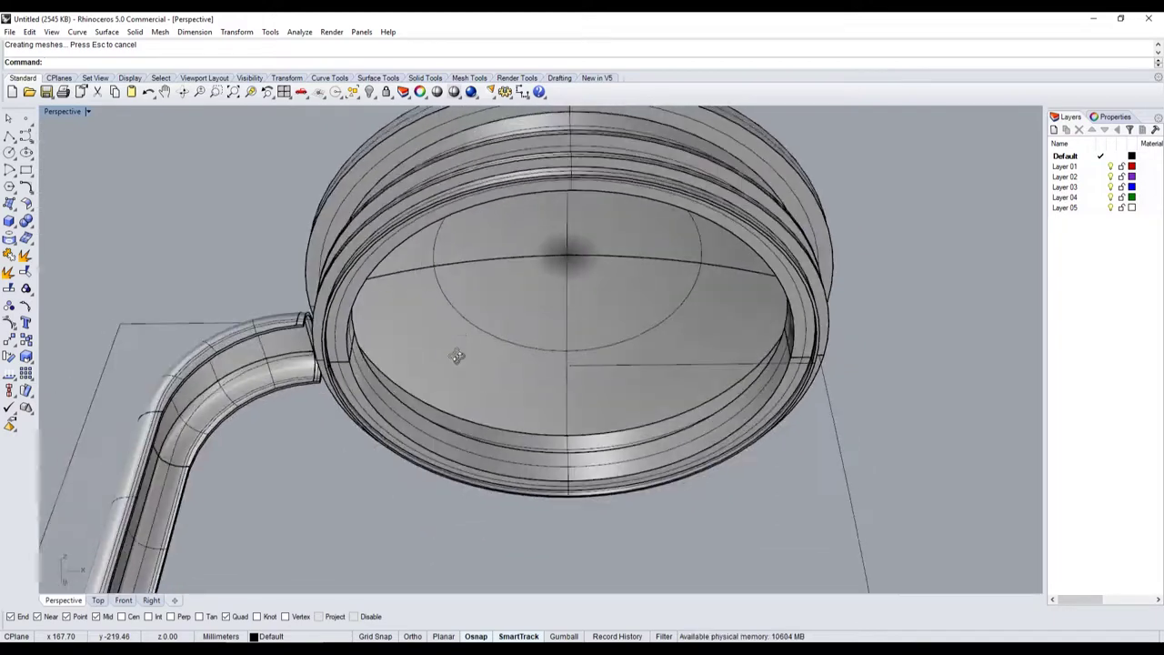
pyautogui.click(548, 276)
pyautogui.scroll(-5, 549, 276)
pyautogui.click(139, 156)
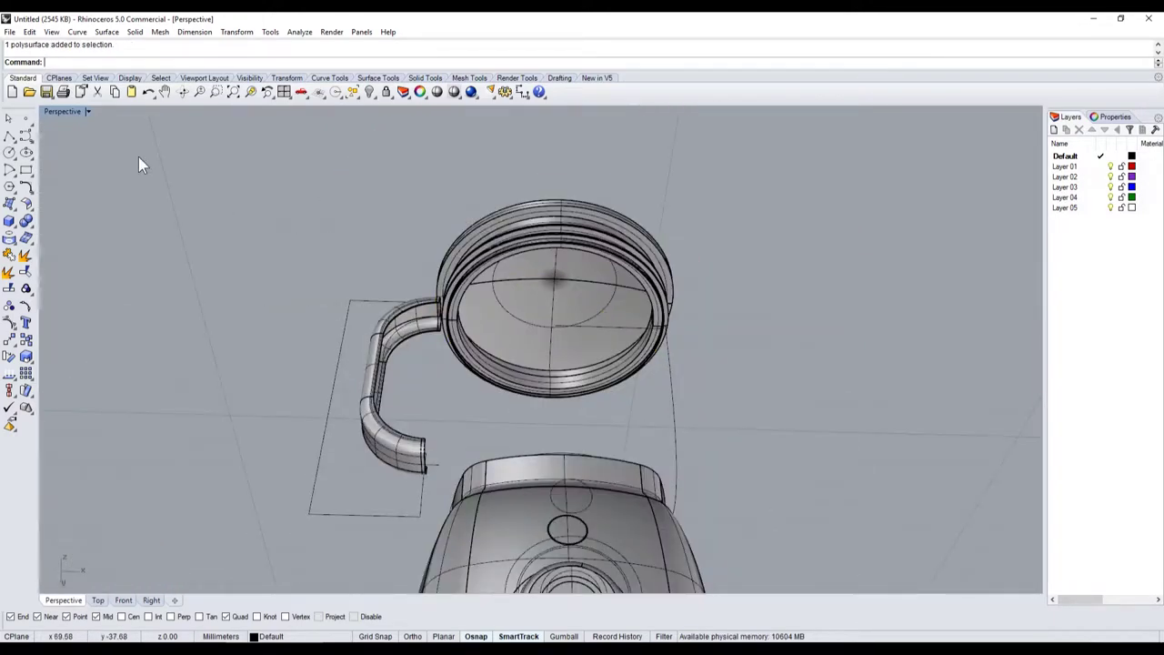
# Step: Restore the four-viewport layout and show the hidden jug body again
pyautogui.doubleClick(77, 114)
pyautogui.scroll(-5, 244, 242)
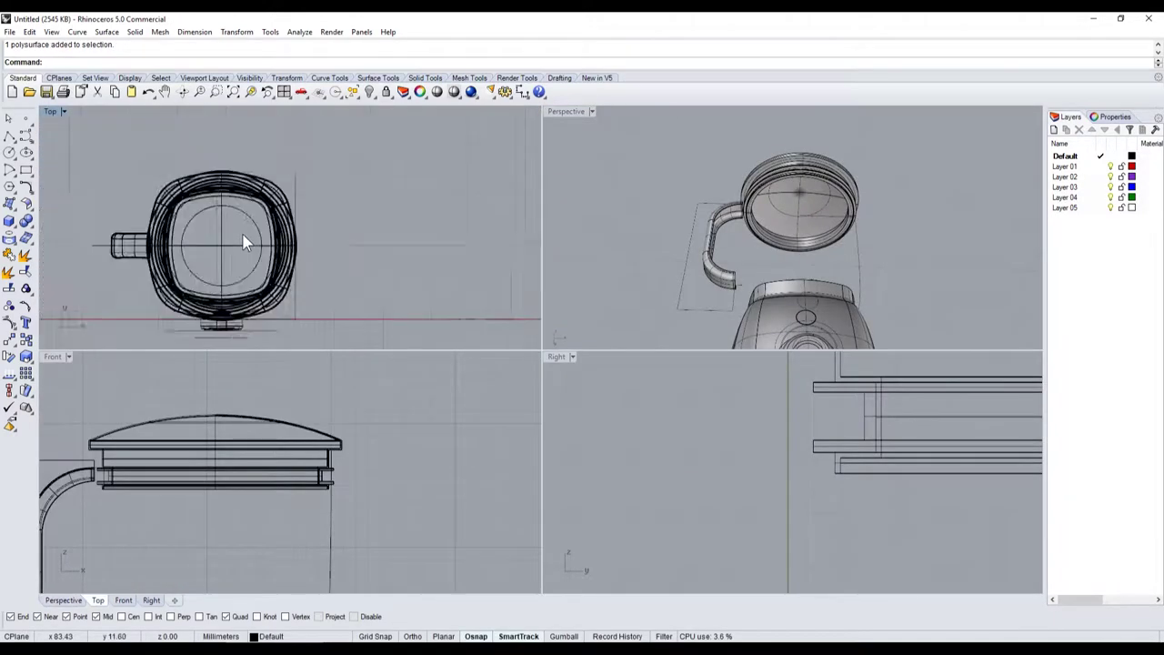
pyautogui.scroll(-2, 244, 242)
pyautogui.click(369, 92)
pyautogui.scroll(-5, 315, 372)
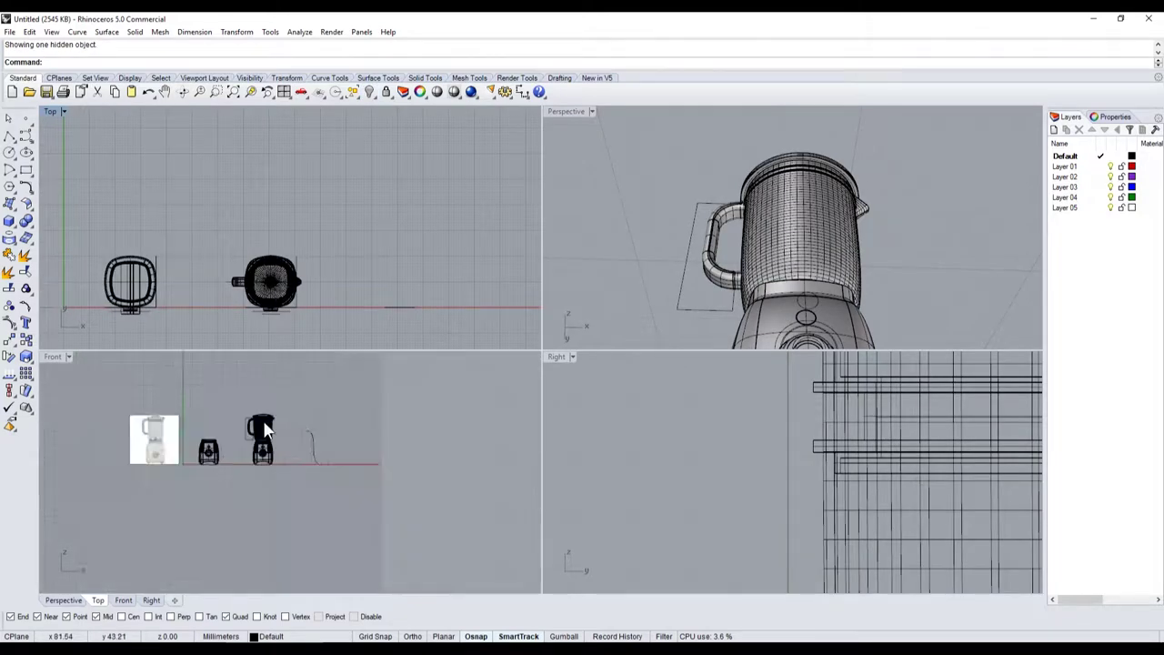
pyautogui.scroll(3, 273, 409)
pyautogui.scroll(3, 253, 416)
pyautogui.scroll(-3, 191, 415)
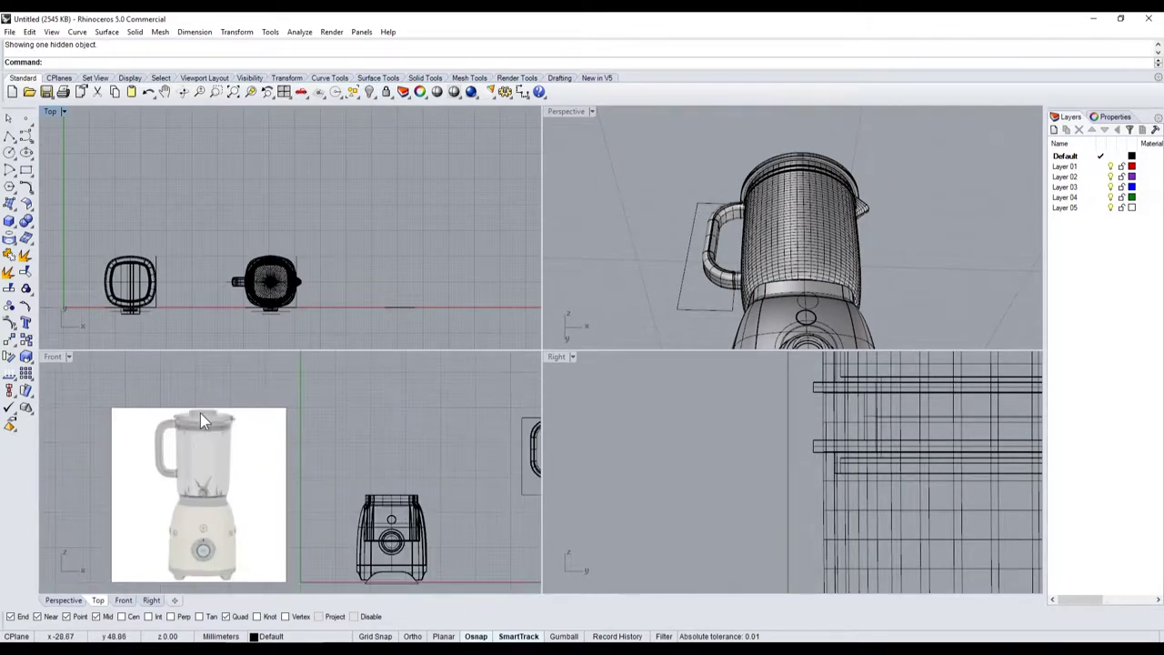
pyautogui.scroll(2, 201, 413)
pyautogui.scroll(-2, 182, 417)
pyautogui.scroll(2, 447, 522)
pyautogui.scroll(3, 398, 530)
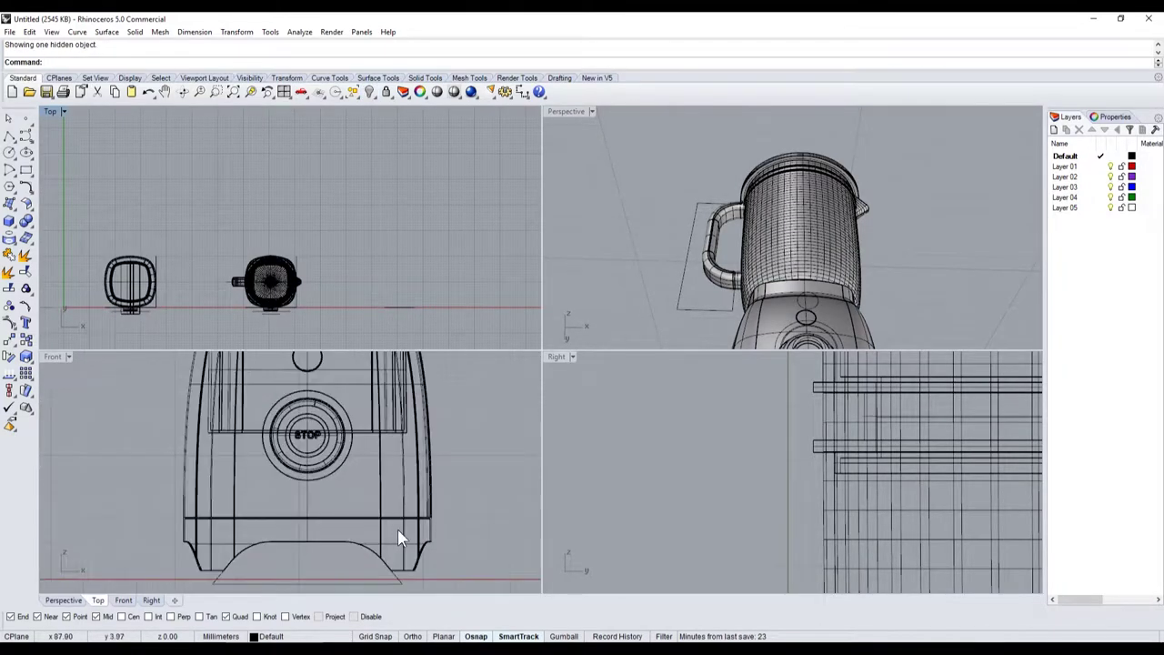
# Step: Select the jug's rounded-square outline curve and drag it up to just above the top rim
pyautogui.click(405, 530)
pyautogui.scroll(5, 290, 300)
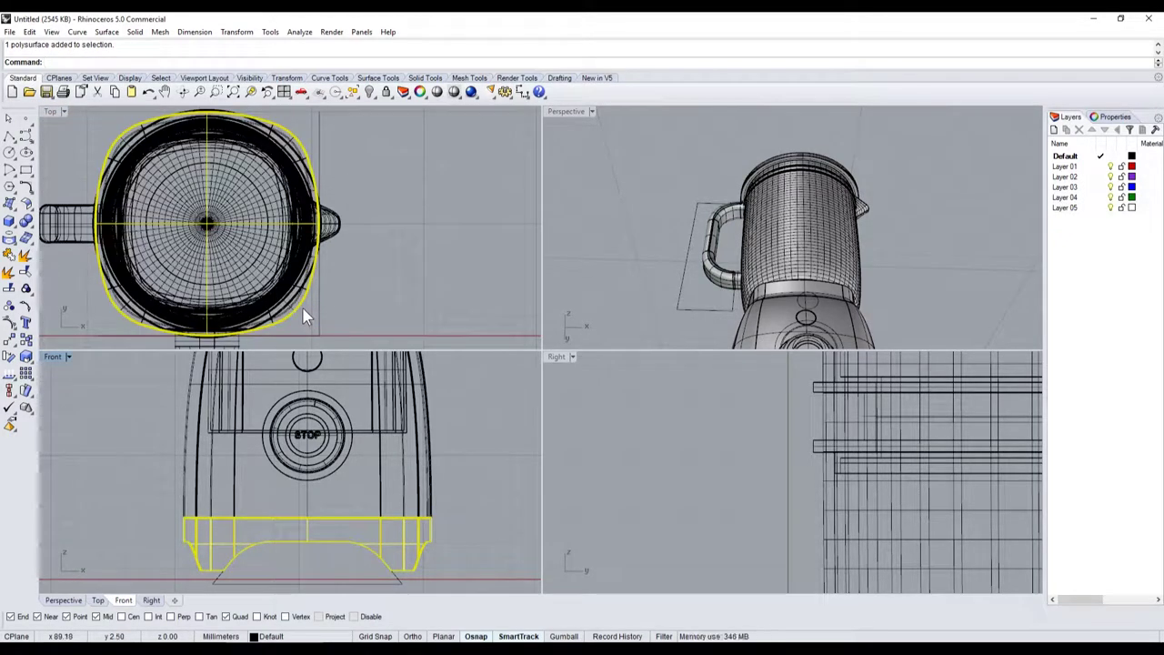
pyautogui.click(305, 316)
pyautogui.click(355, 337)
pyautogui.scroll(-5, 294, 527)
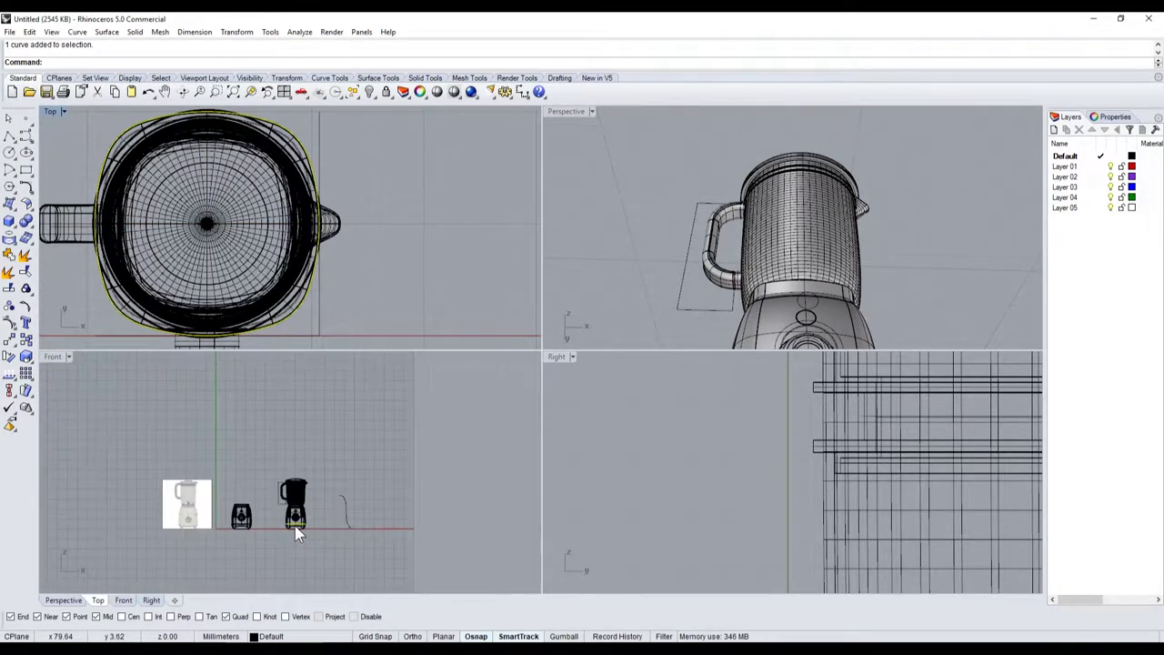
pyautogui.scroll(2, 306, 526)
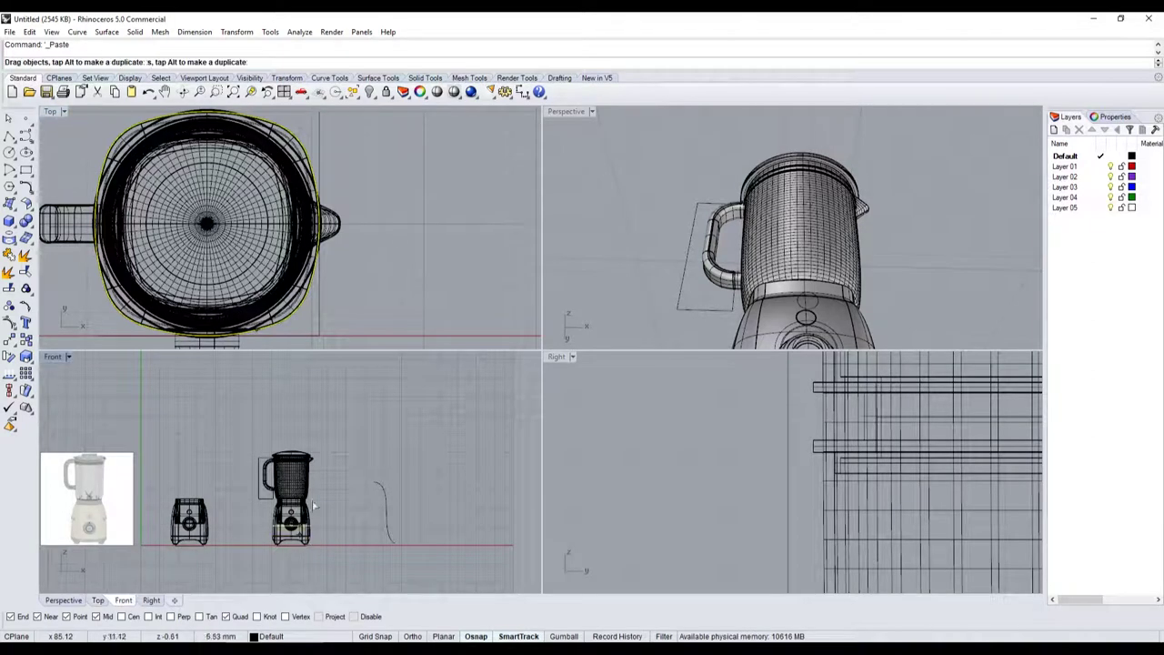
pyautogui.moveTo(299, 536); pyautogui.dragTo(276, 446)
pyautogui.scroll(4, 276, 445)
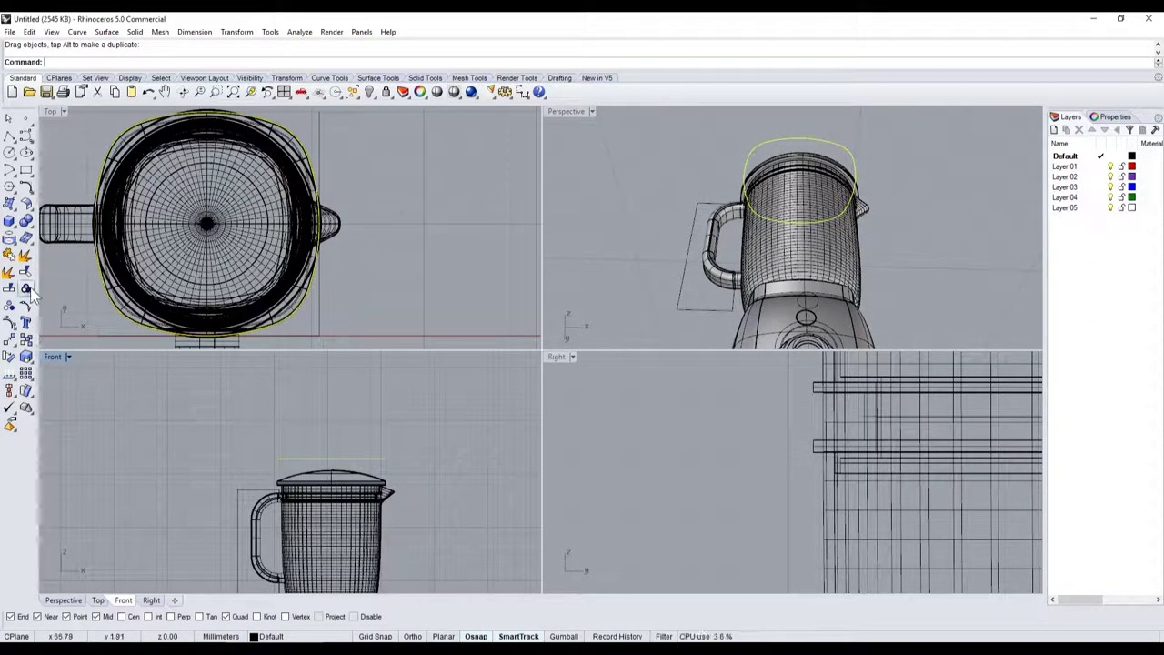
pyautogui.click(9, 357)
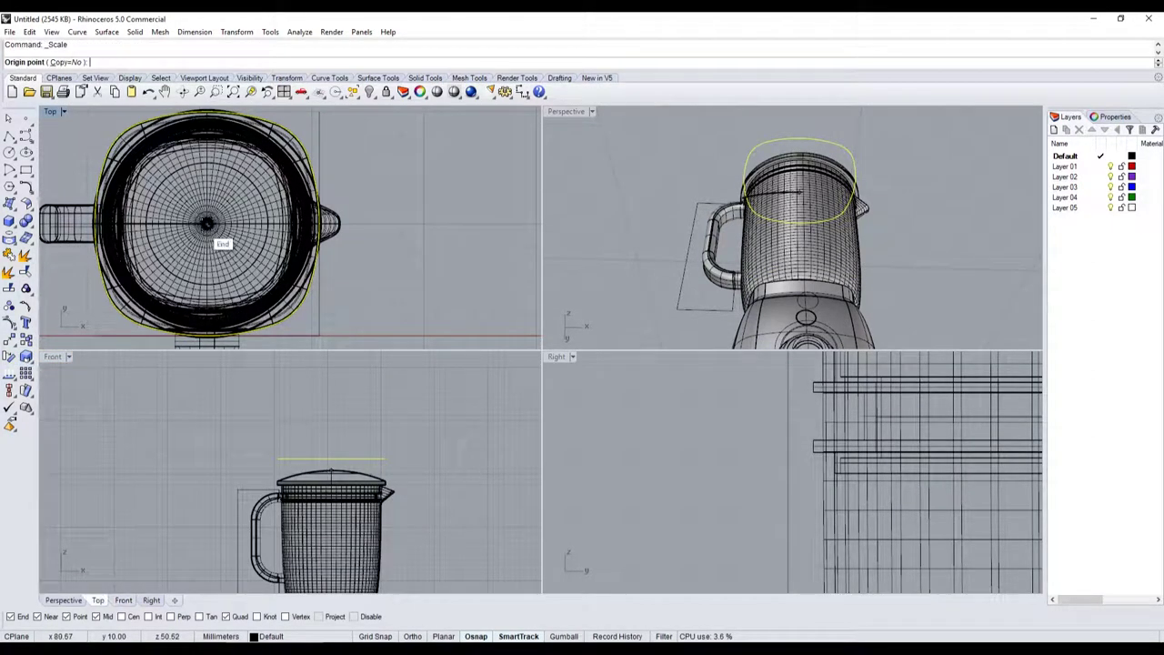
# Step: Scale the outline curve down from the jug's centre, with object snaps off for the final size
pyautogui.click(207, 224)
pyautogui.click(453, 223)
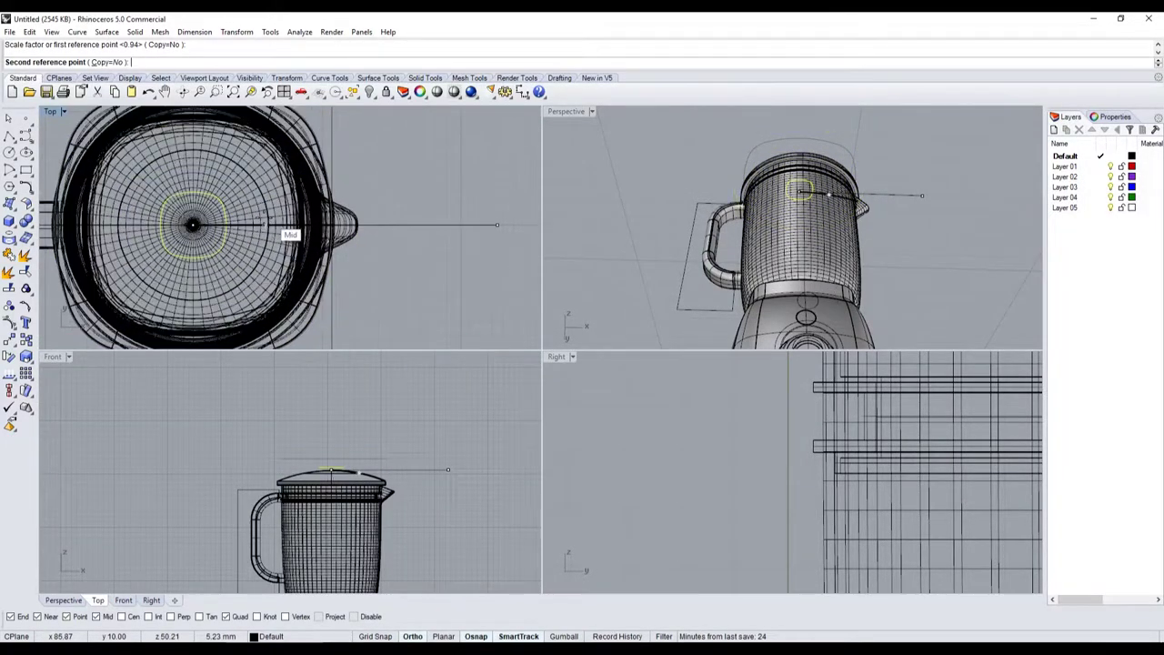
pyautogui.scroll(2, 269, 225)
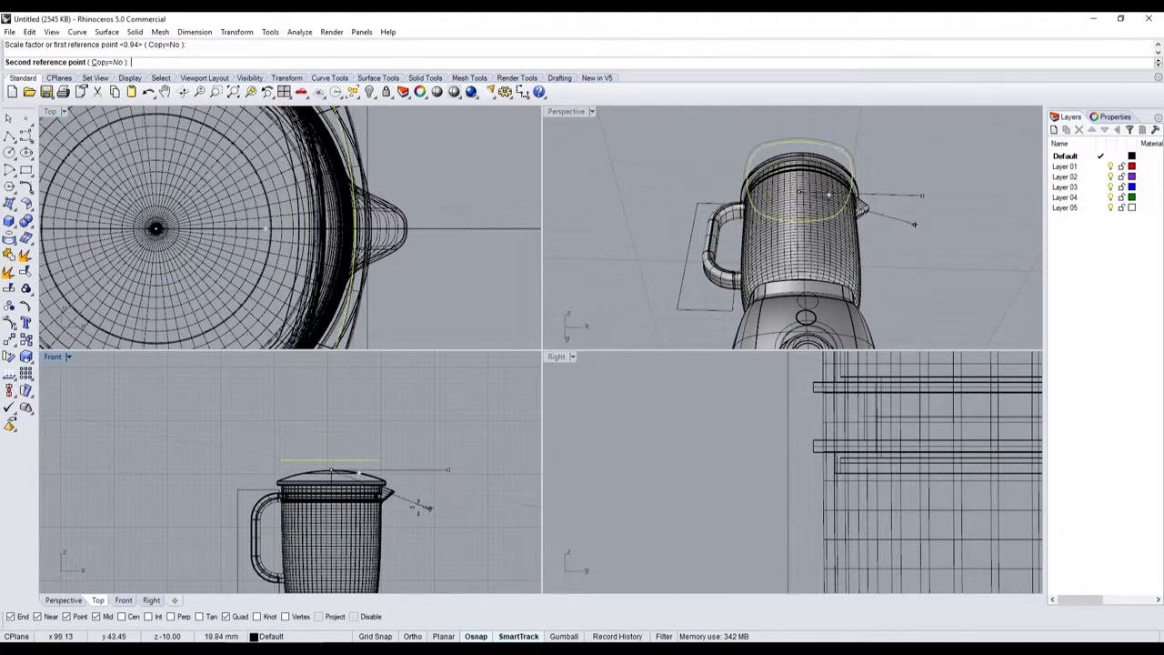
pyautogui.press('alt')
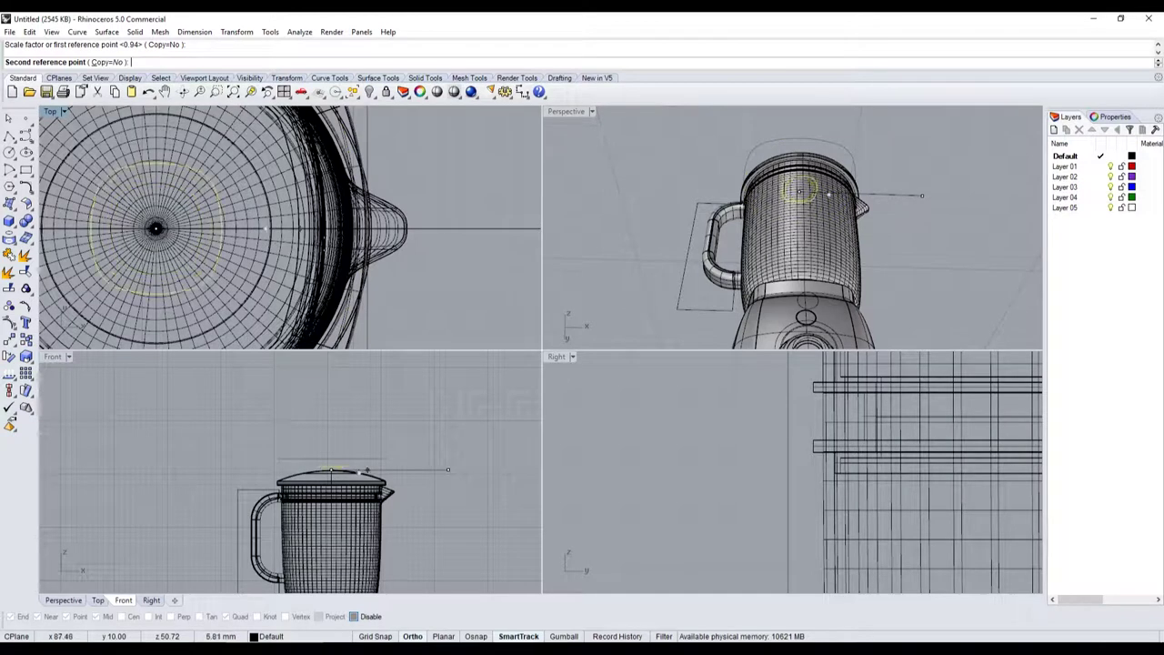
pyautogui.click(337, 246)
pyautogui.scroll(-5, 336, 245)
pyautogui.scroll(-3, 333, 421)
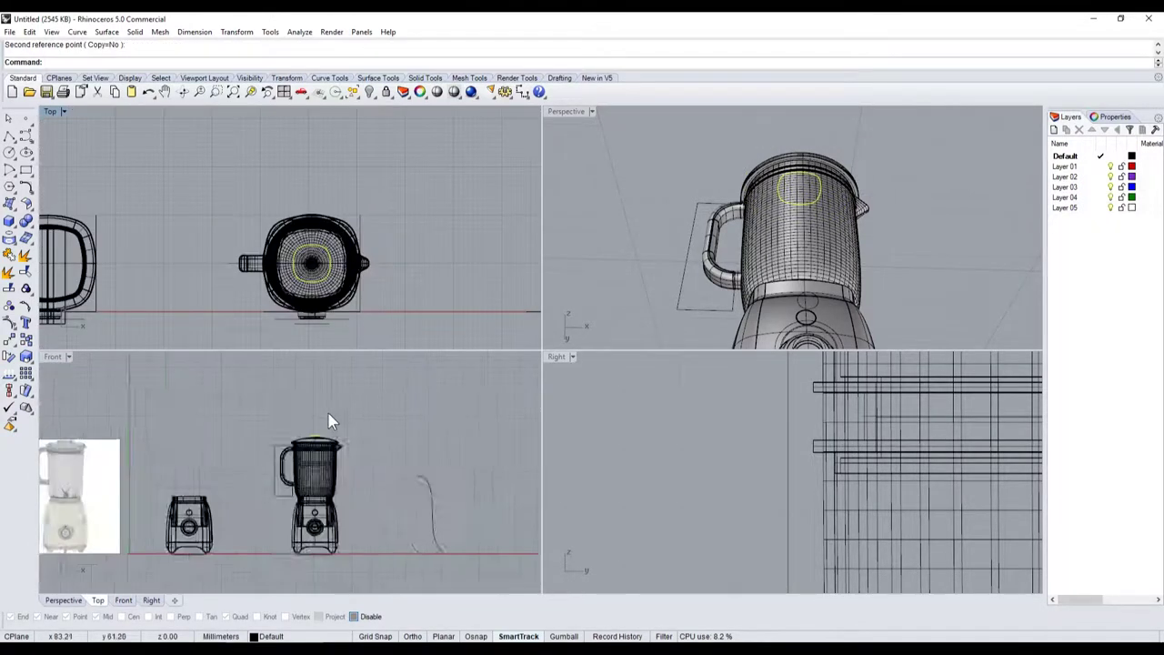
pyautogui.scroll(2, 182, 436)
pyautogui.scroll(3, 128, 442)
pyautogui.scroll(-1, 128, 442)
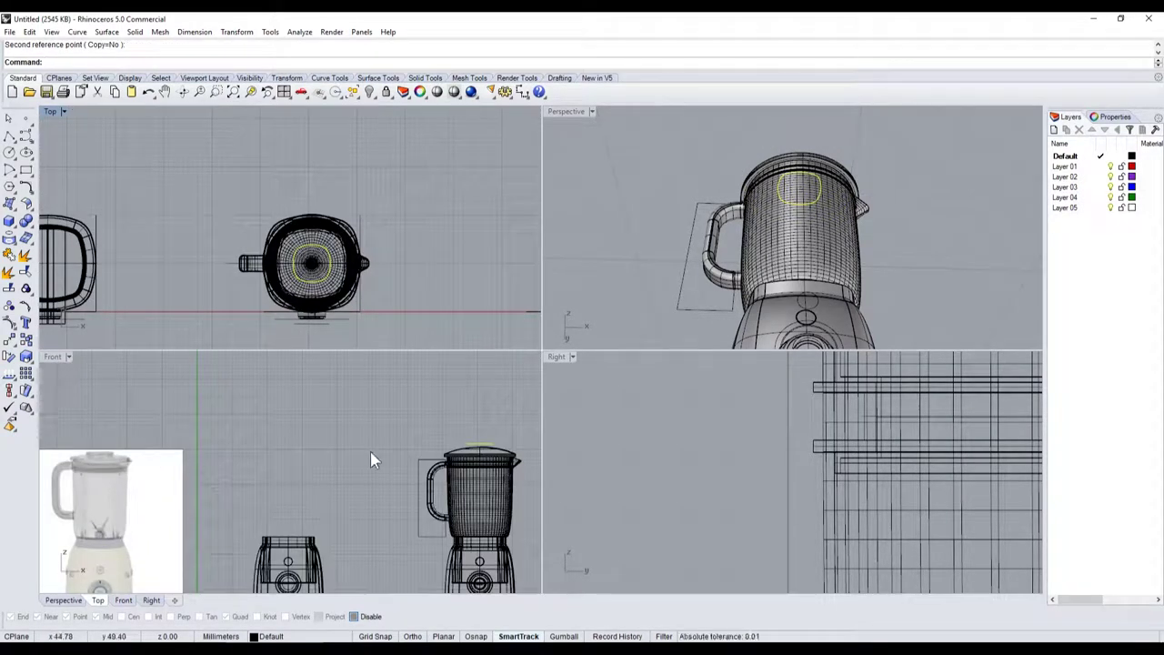
pyautogui.scroll(3, 329, 314)
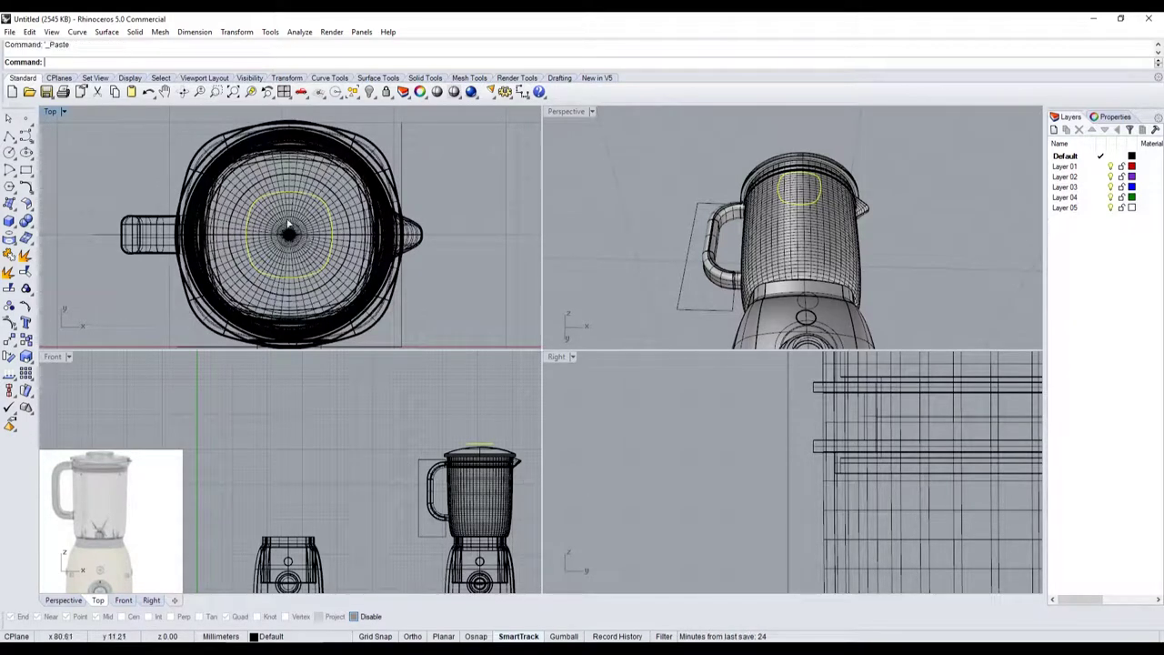
pyautogui.scroll(2, 288, 225)
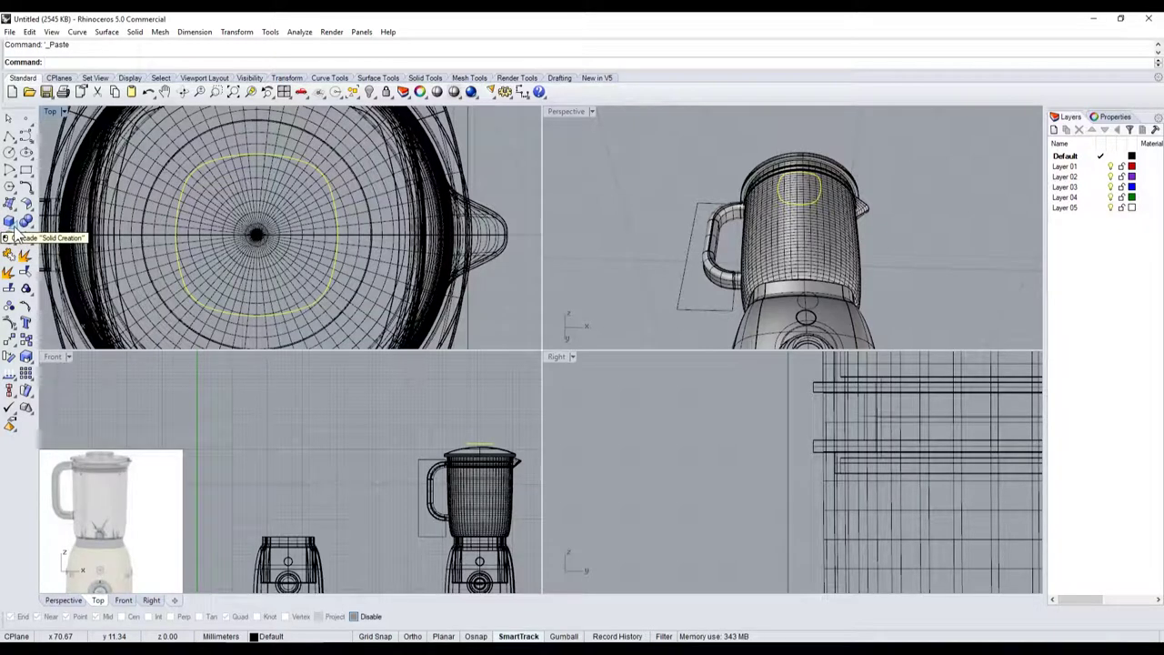
# Step: Scale the pasted copy down further from the jug's centre, toggling Osnap off for the new size
pyautogui.click(354, 616)
pyautogui.click(256, 235)
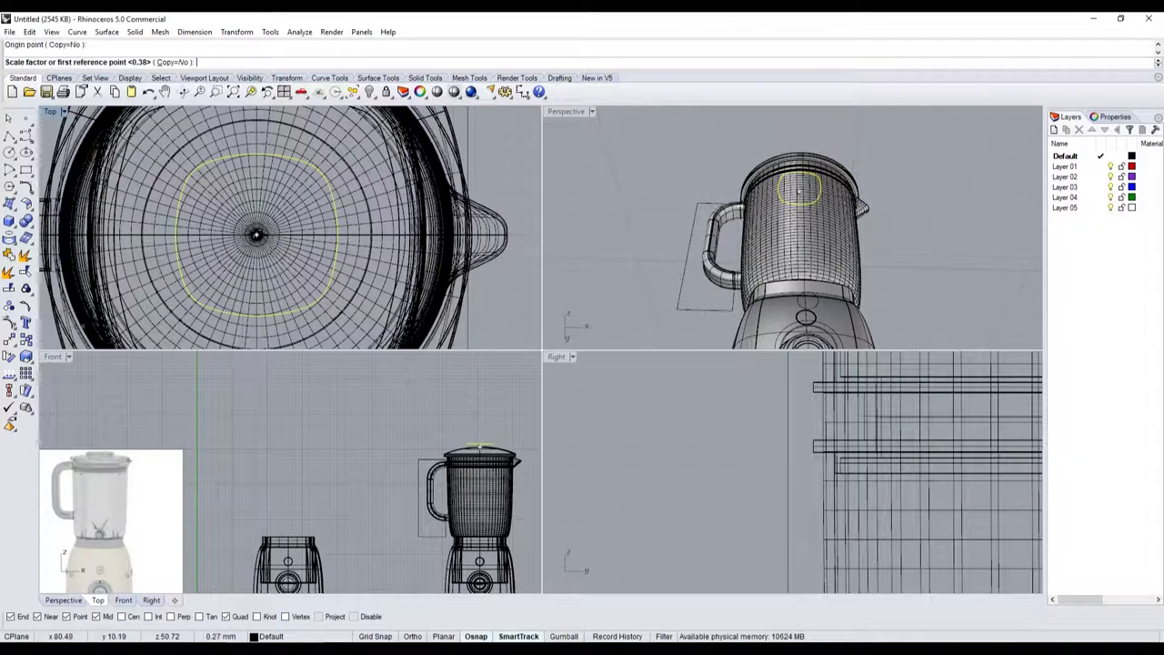
pyautogui.click(496, 164)
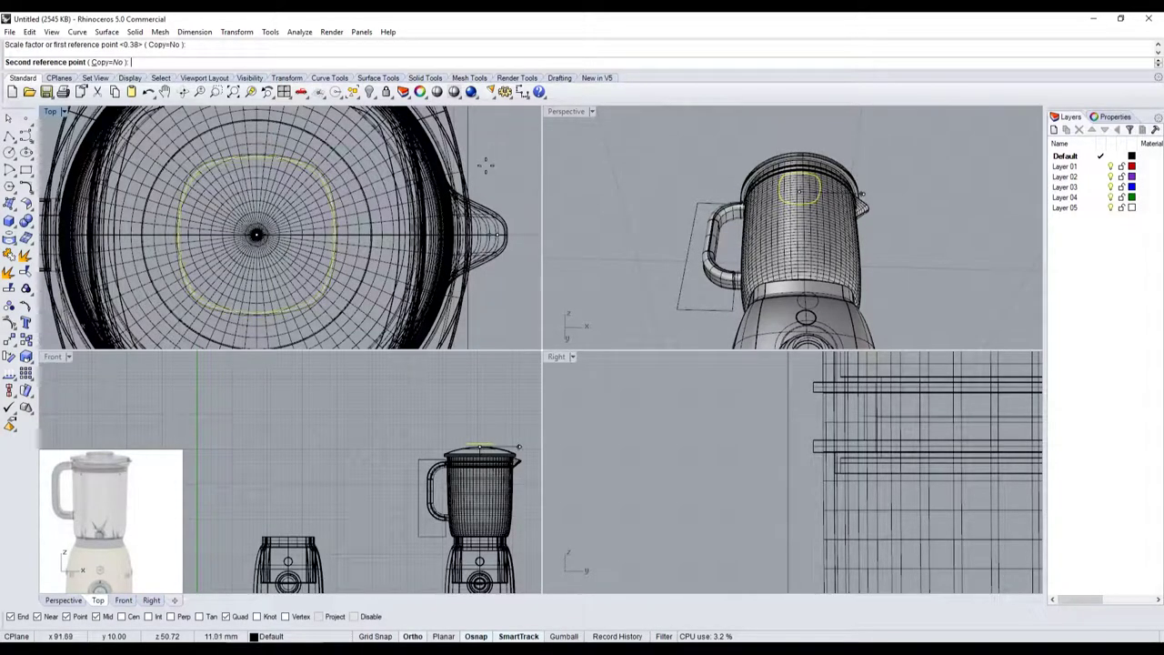
pyautogui.click(354, 616)
pyautogui.click(520, 447)
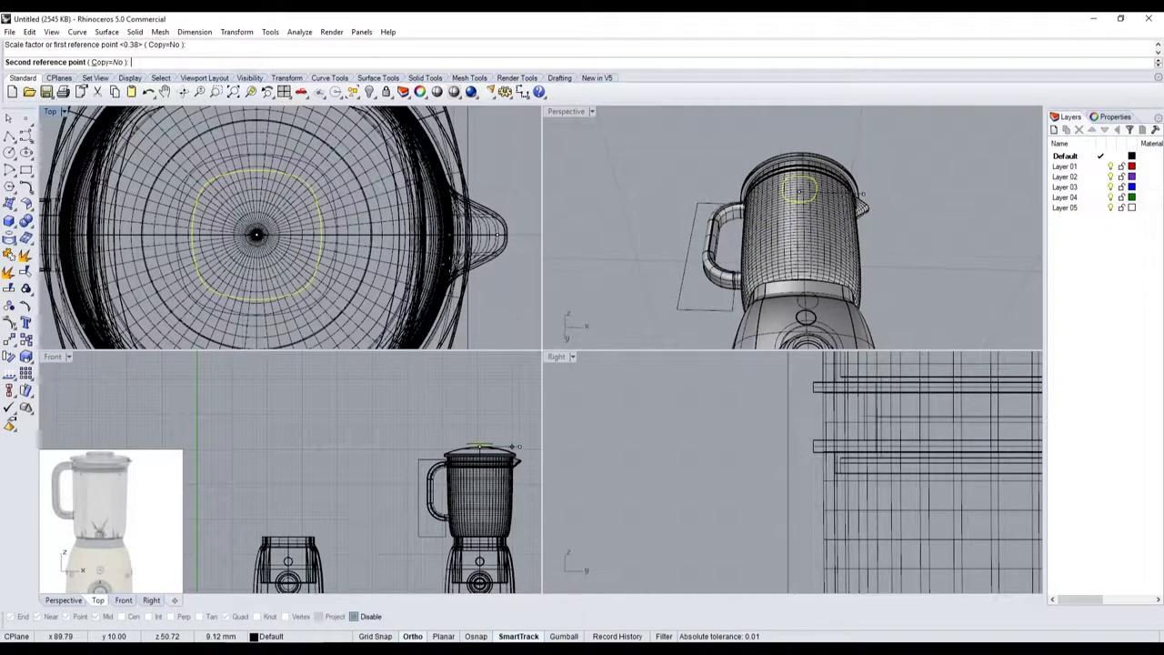
pyautogui.scroll(3, 462, 376)
pyautogui.scroll(5, 366, 437)
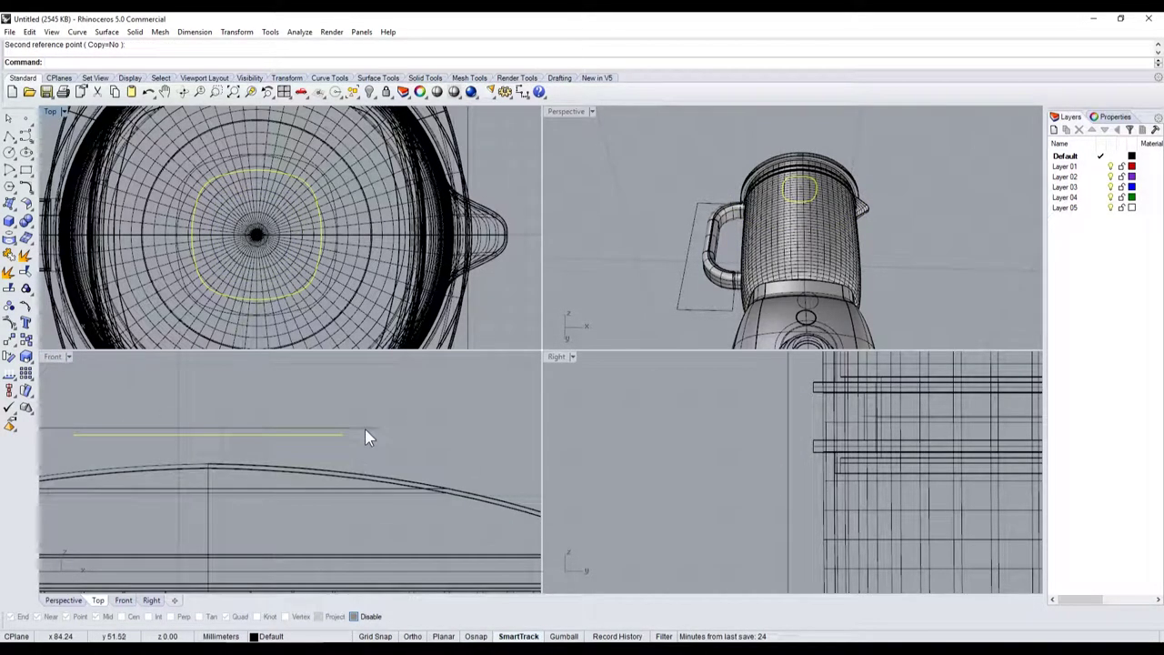
# Step: Select the larger outer curve and start extruding it, then cancel the extrusion
pyautogui.click(364, 431)
pyautogui.click(366, 444)
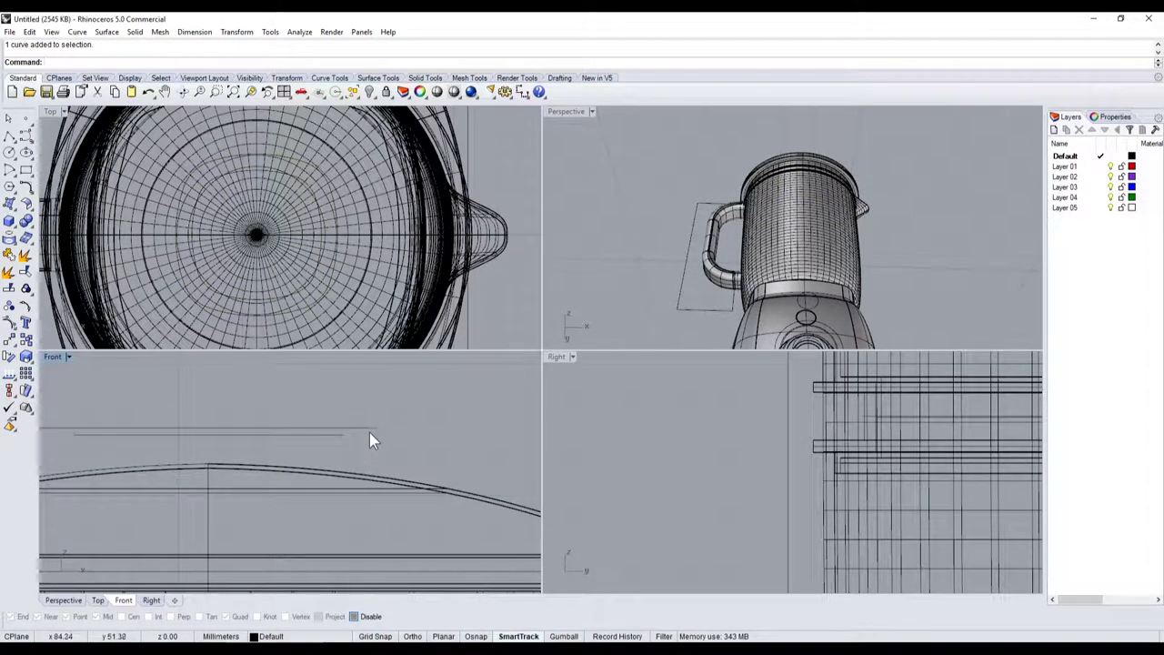
pyautogui.click(370, 430)
pyautogui.click(13, 230)
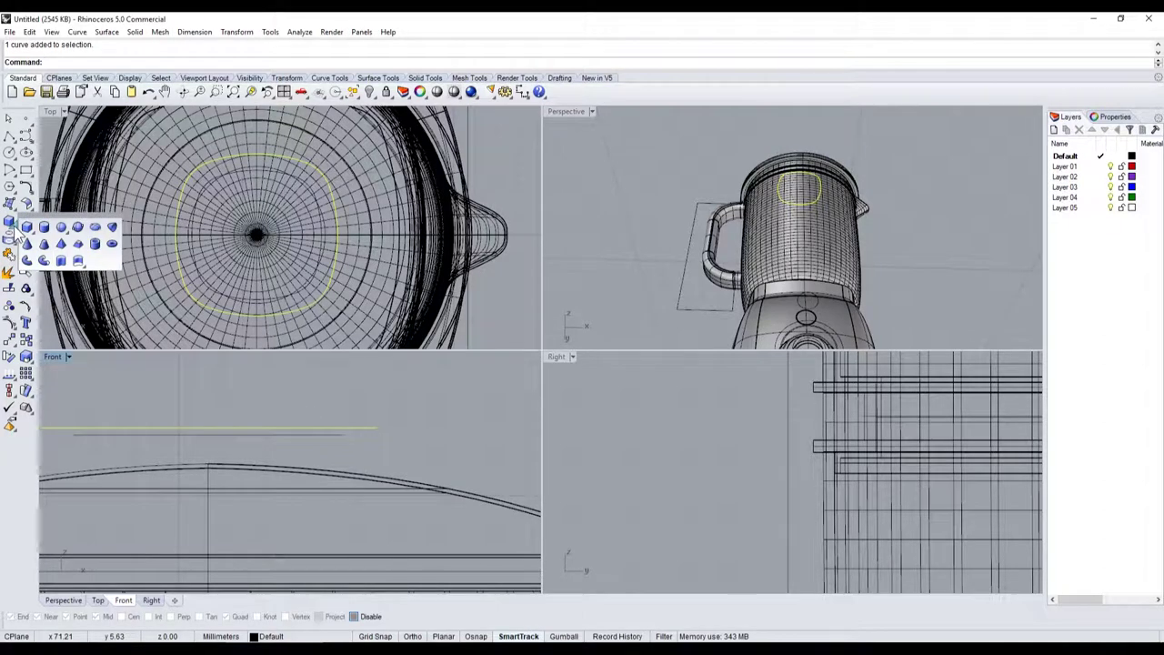
pyautogui.click(66, 261)
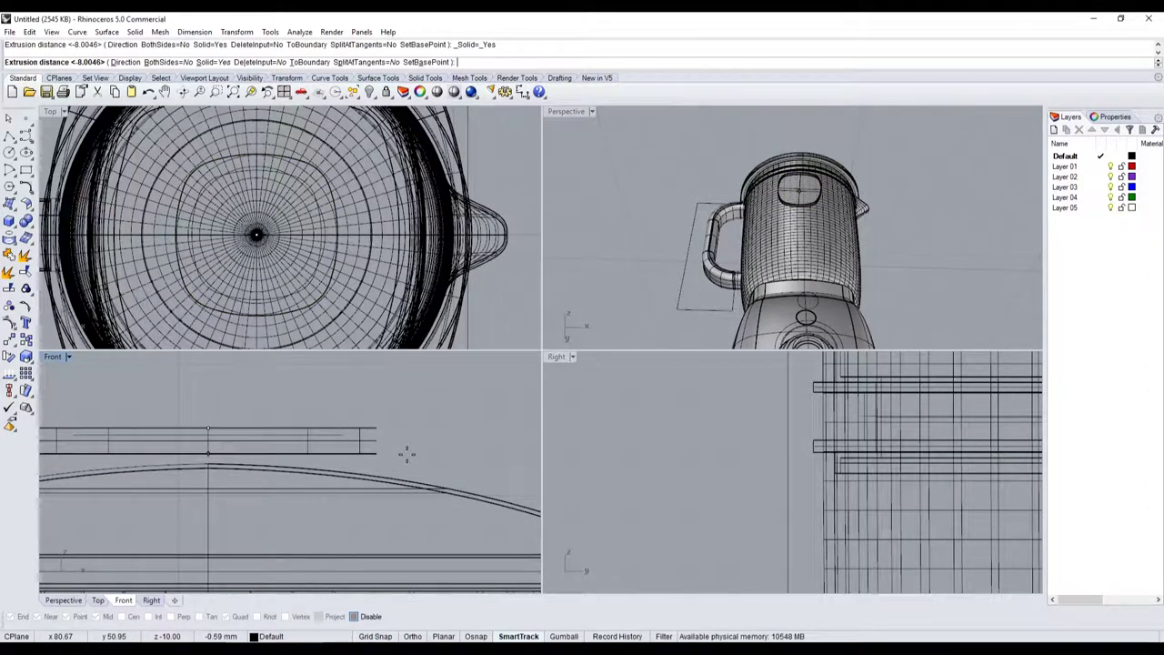
pyautogui.scroll(-5, 409, 390)
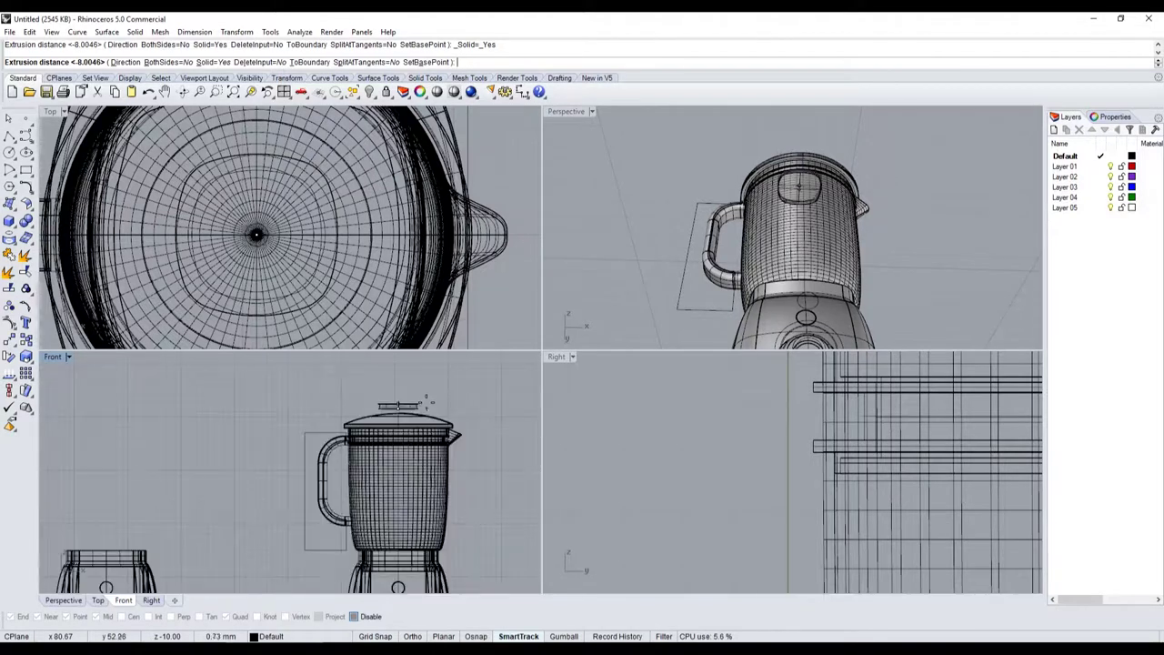
pyautogui.scroll(3, 417, 400)
pyautogui.scroll(3, 414, 410)
pyautogui.scroll(3, 409, 423)
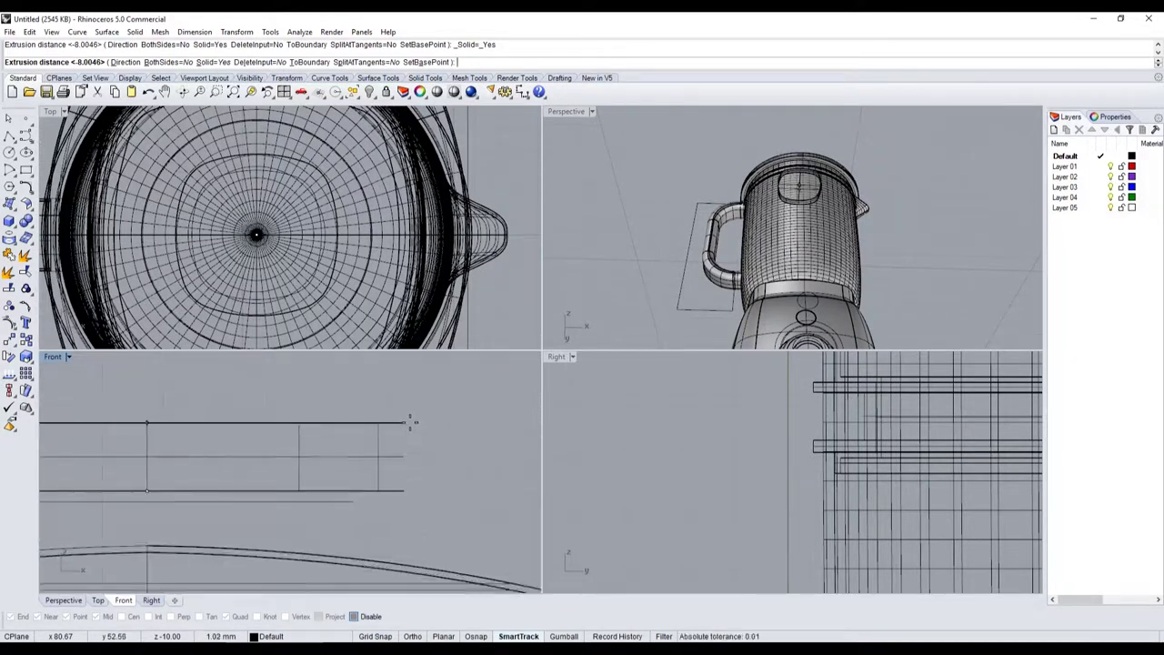
pyautogui.press('Return')
# Step: Raise the rounded-square curve toward the lid top and extrude it into a solid post
pyautogui.click(332, 504)
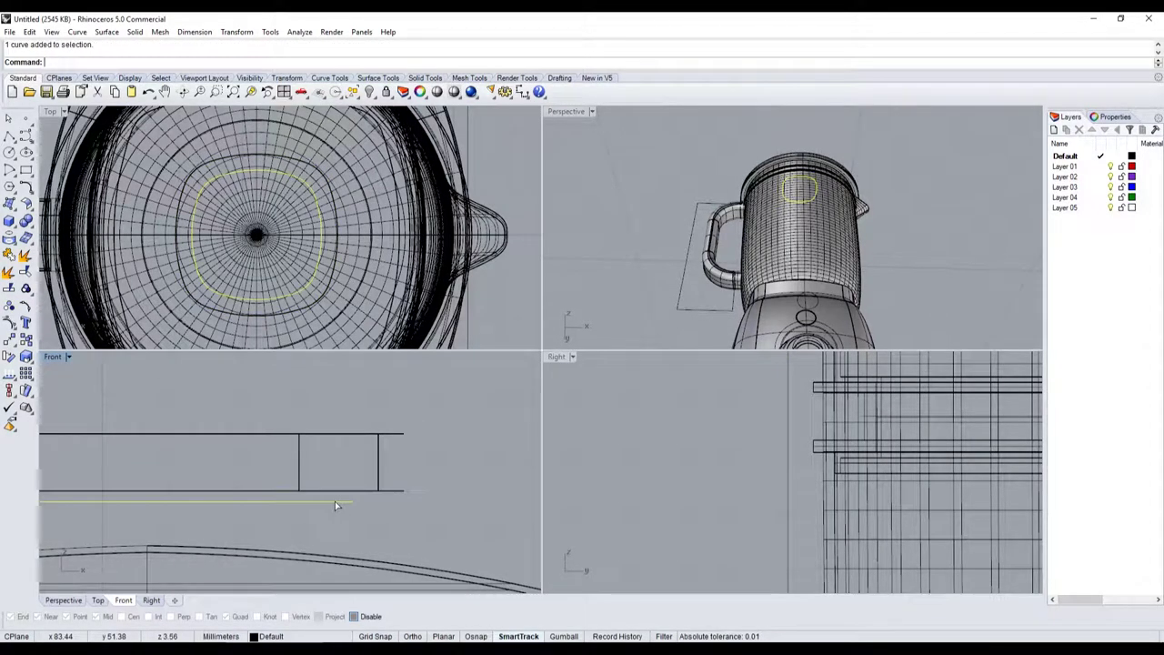
pyautogui.keyDown('shift'); pyautogui.moveTo(334, 501); pyautogui.dragTo(344, 470); pyautogui.keyUp('shift')
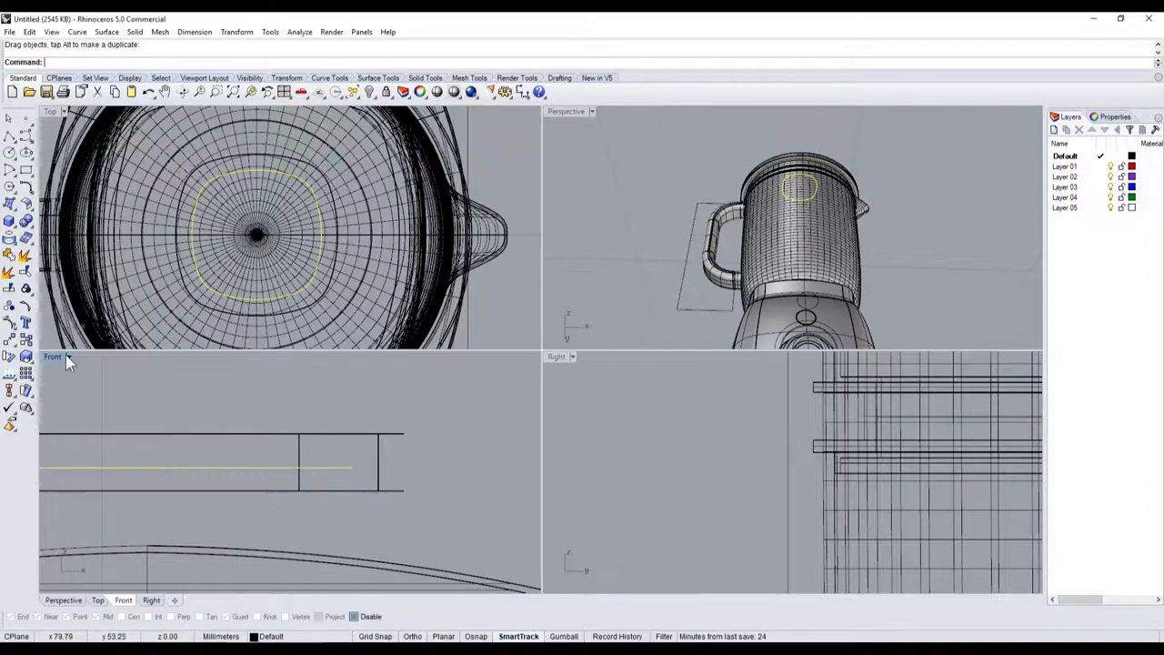
pyautogui.click(16, 232)
pyautogui.click(73, 264)
pyautogui.scroll(-3, 270, 409)
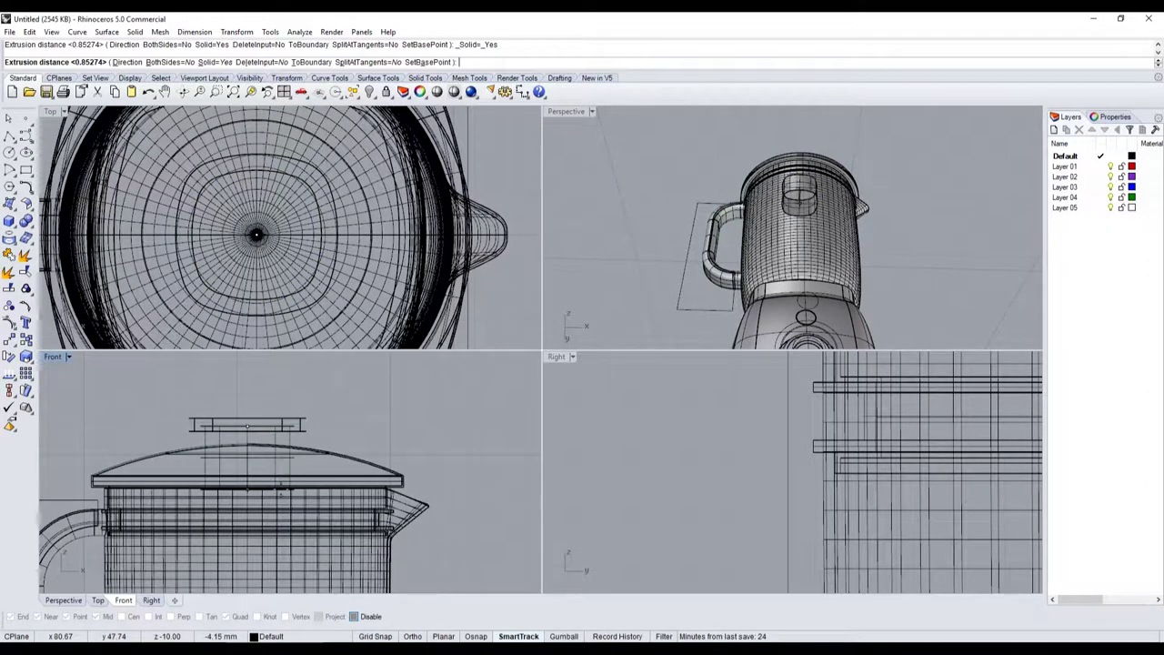
pyautogui.click(280, 500)
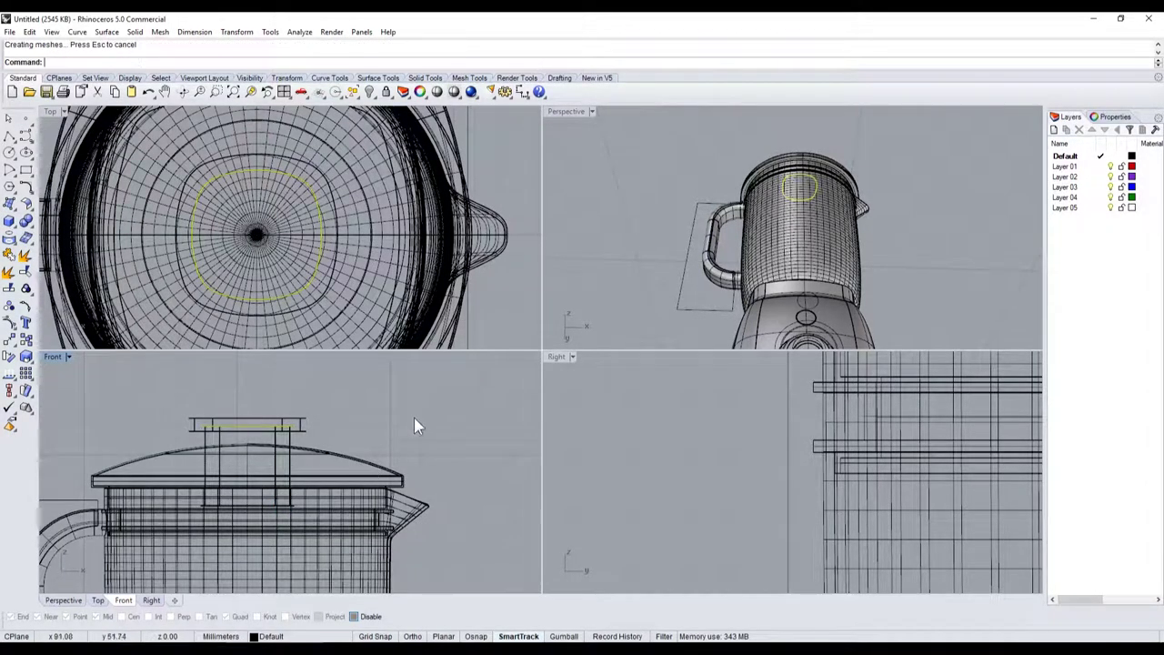
# Step: Select the jug lid's cylinder, dome and body parts and copy them to the clipboard
pyautogui.doubleClick(566, 111)
pyautogui.moveTo(562, 237)
pyautogui.mouseDown(button='right')
pyautogui.moveTo(534, 337)
pyautogui.moveTo(370, 368)
pyautogui.moveTo(489, 281)
pyautogui.mouseUp(button='right')
pyautogui.scroll(-3, 555, 357)
pyautogui.scroll(-1, 490, 281)
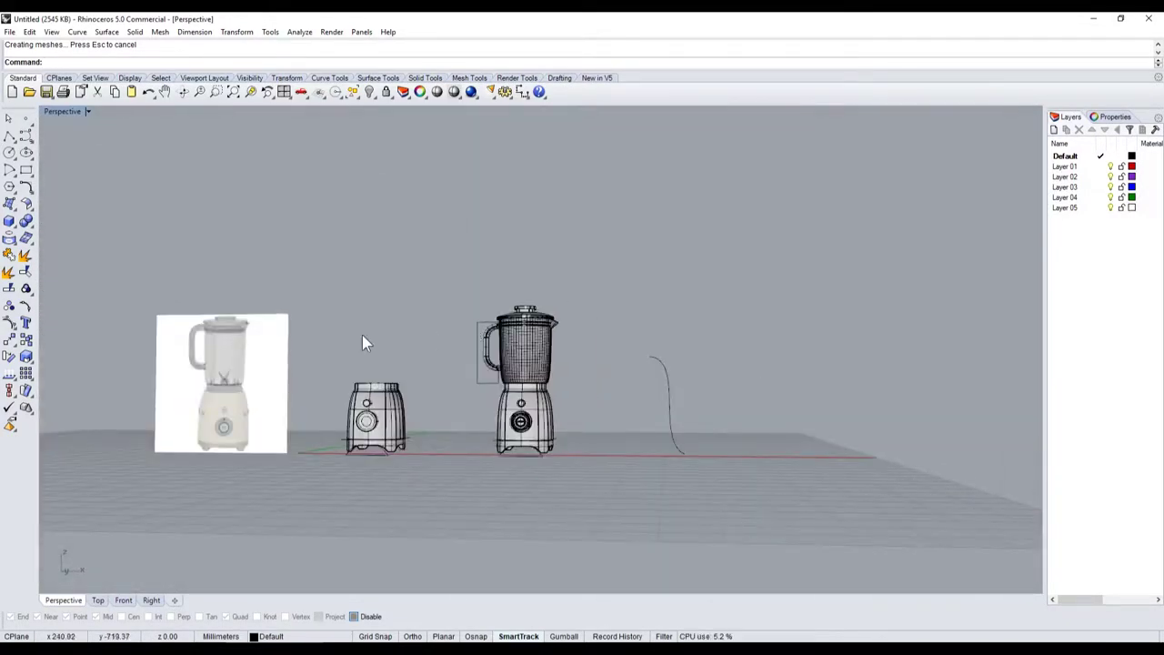
pyautogui.scroll(5, 254, 340)
pyautogui.scroll(-3, 254, 341)
pyautogui.scroll(3, 214, 329)
pyautogui.scroll(3, 222, 338)
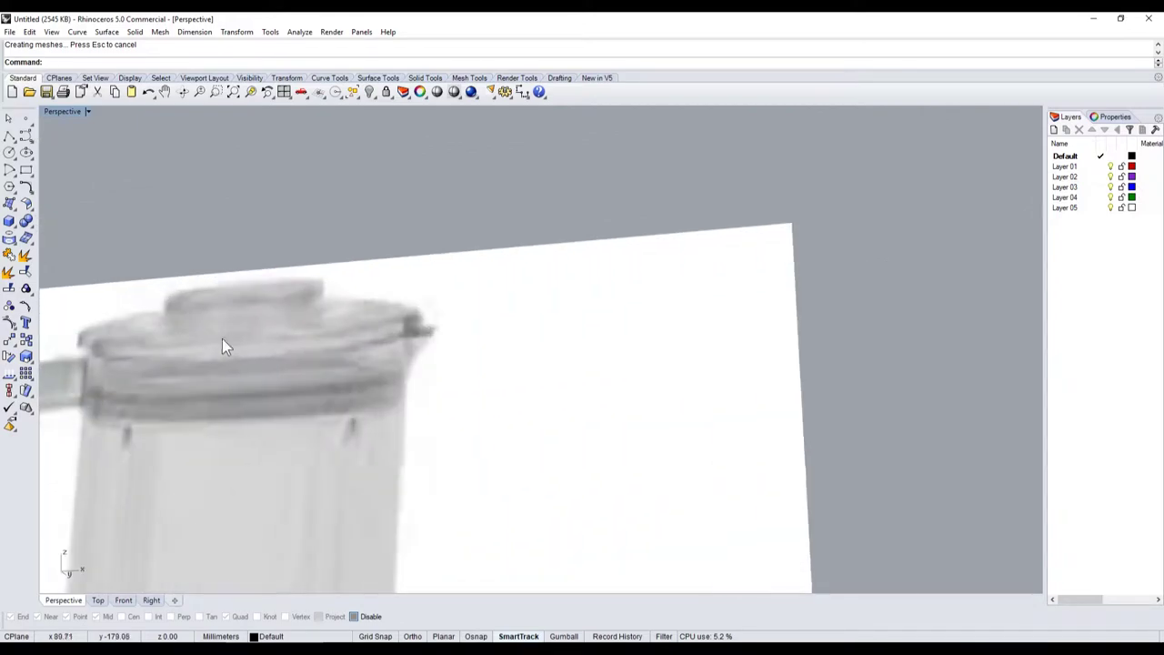
pyautogui.scroll(-1, 204, 340)
pyautogui.scroll(2, 204, 347)
pyautogui.scroll(-5, 182, 361)
pyautogui.moveTo(316, 381); pyautogui.dragTo(409, 387, button='right')
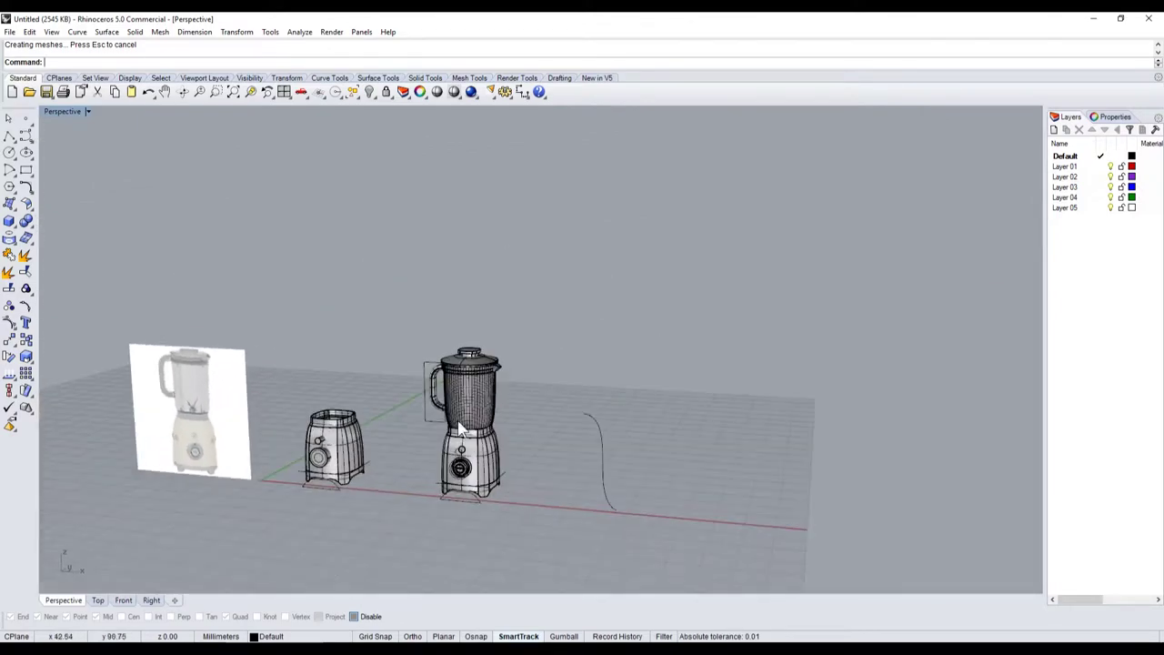
pyautogui.scroll(3, 476, 397)
pyautogui.moveTo(479, 397)
pyautogui.mouseDown(button='right')
pyautogui.moveTo(473, 428)
pyautogui.moveTo(491, 261)
pyautogui.mouseUp(button='right')
pyautogui.scroll(5, 494, 286)
pyautogui.scroll(5, 500, 289)
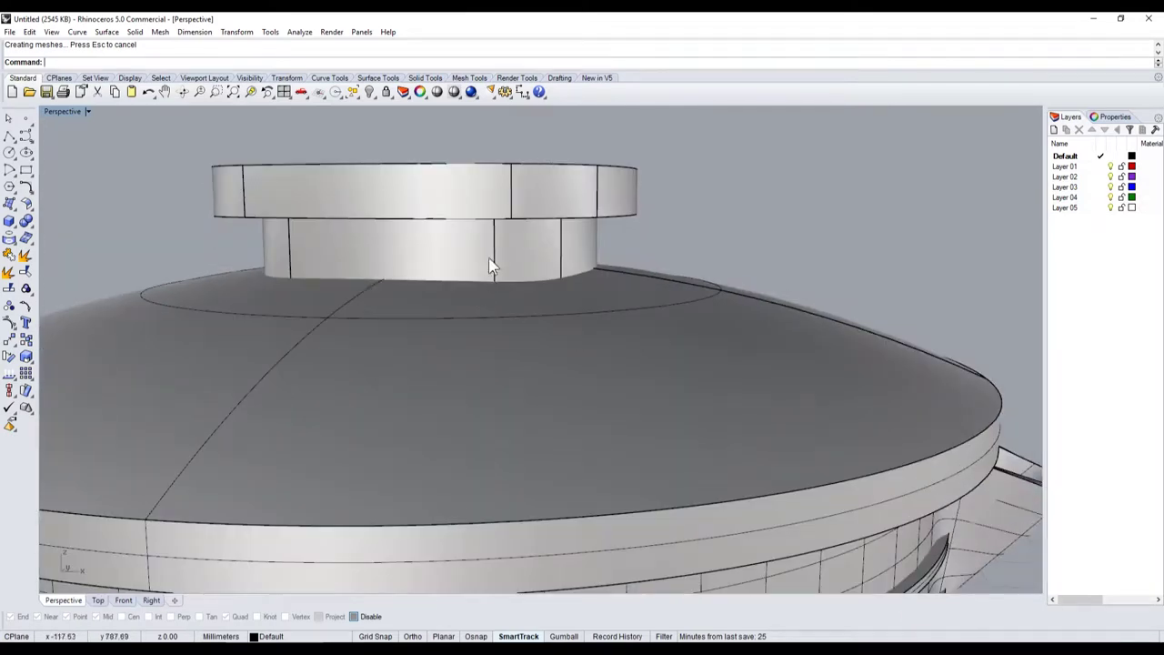
pyautogui.click(515, 377)
pyautogui.keyDown('shift'); pyautogui.click(515, 377); pyautogui.keyUp('shift')
pyautogui.hotkey('ctrl', 'c')
# Step: Place a duplicate of the lid beside the left base with object snaps on
pyautogui.scroll(-5, 537, 378)
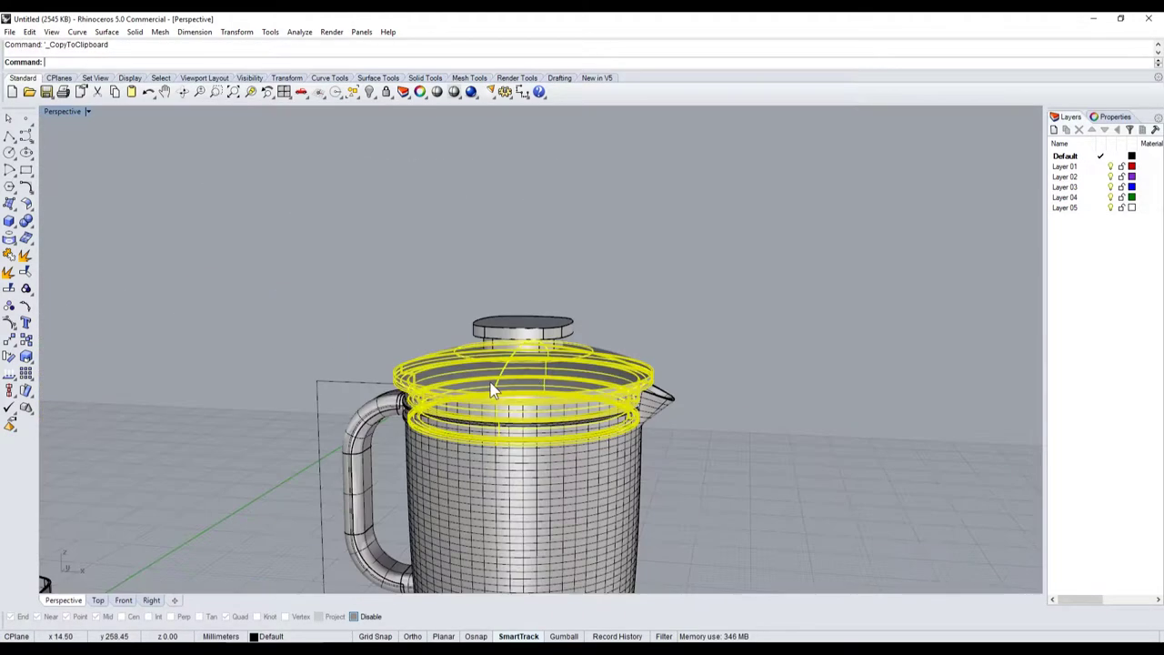
pyautogui.scroll(-5, 550, 382)
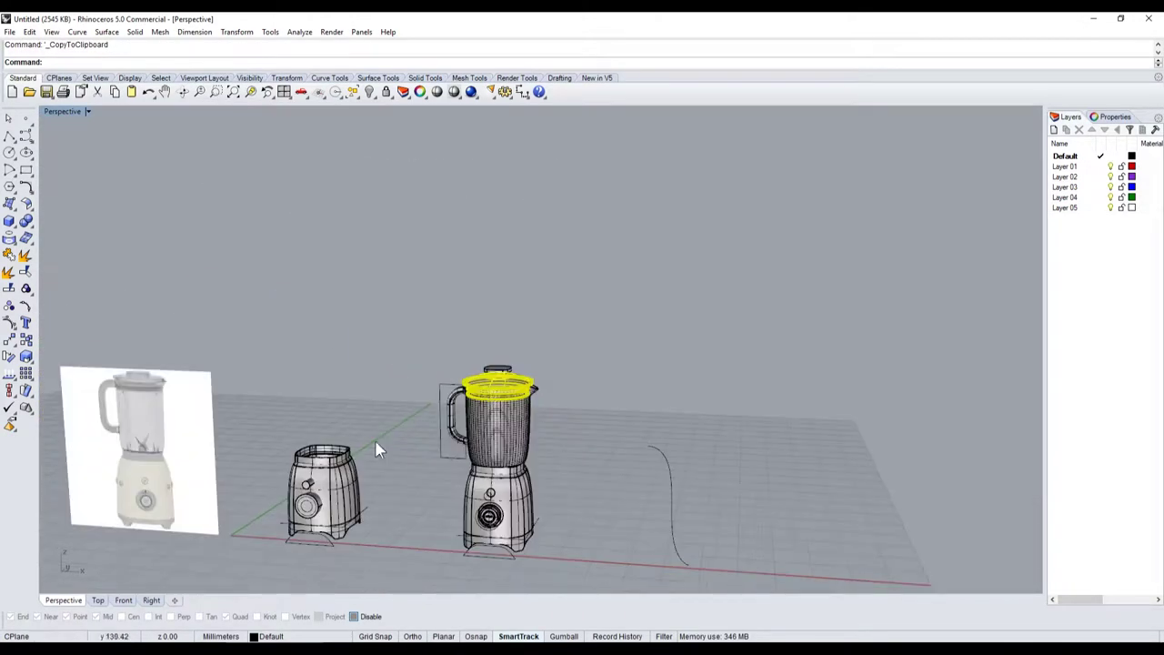
pyautogui.click(25, 340)
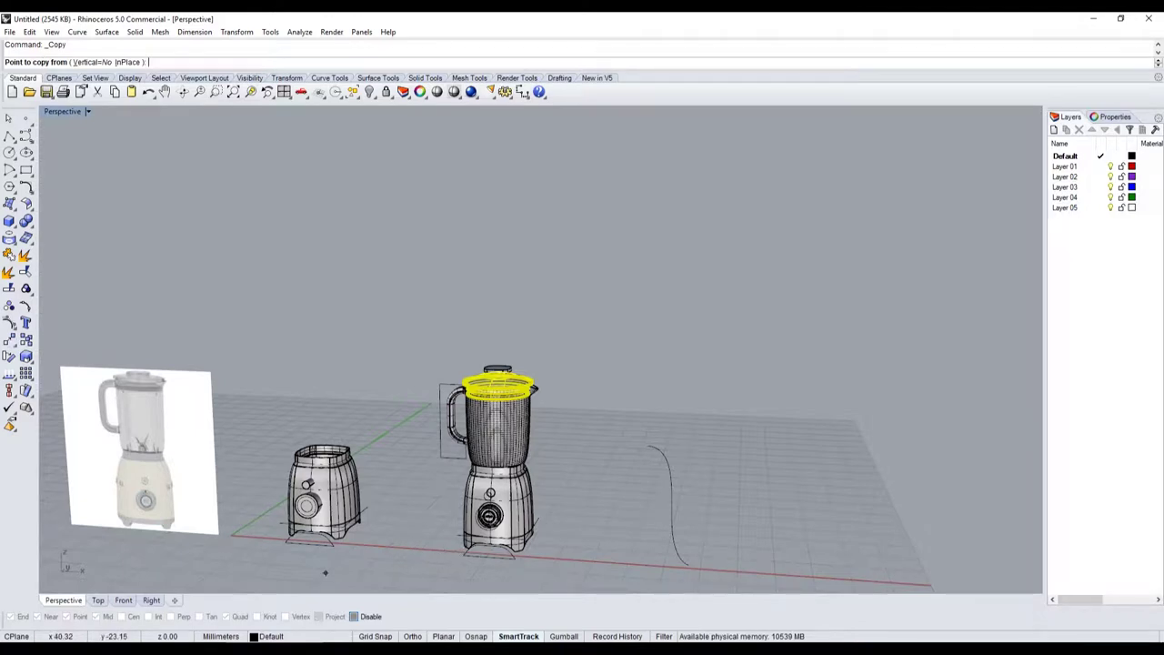
pyautogui.click(354, 616)
pyautogui.scroll(2, 442, 560)
pyautogui.click(476, 548)
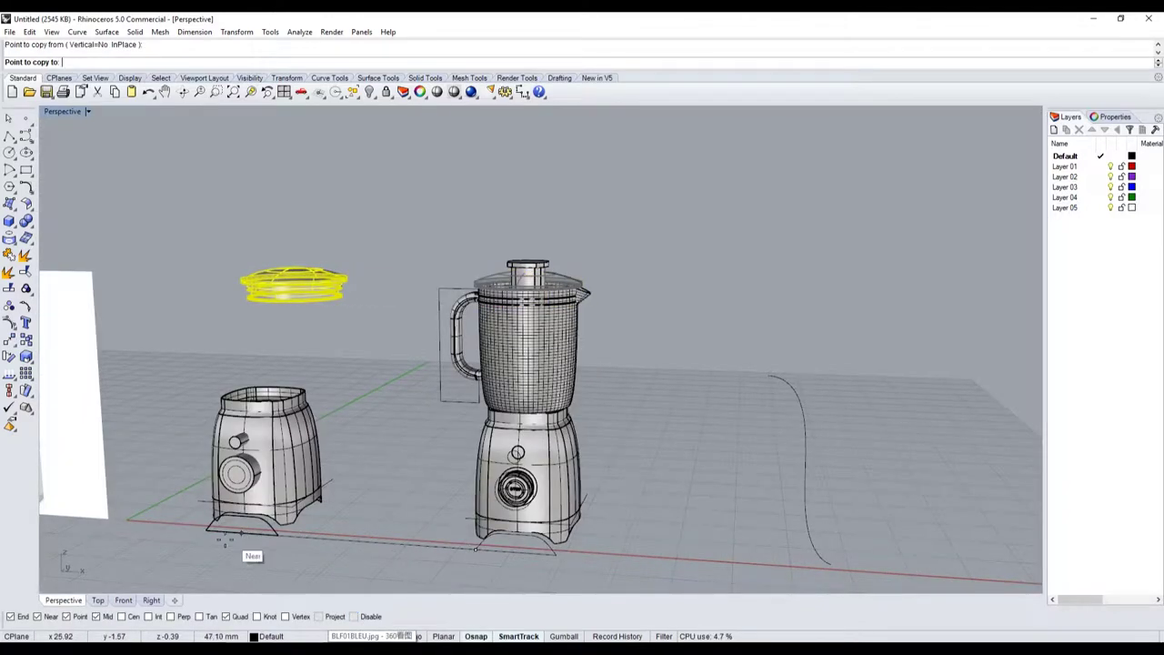
pyautogui.click(198, 533)
pyautogui.press('Return')
pyautogui.scroll(3, 519, 271)
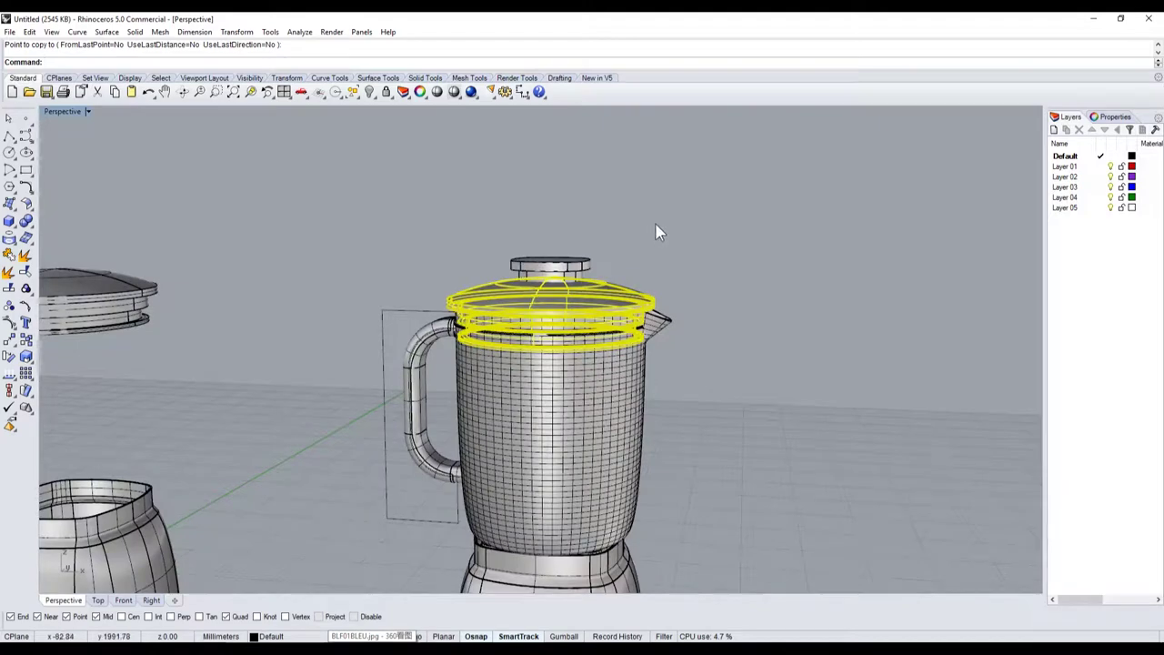
pyautogui.moveTo(660, 232); pyautogui.dragTo(592, 333, button='right')
pyautogui.scroll(3, 595, 378)
# Step: Subtract the knob from the lid with Boolean Difference to cut the opening
pyautogui.click(532, 280)
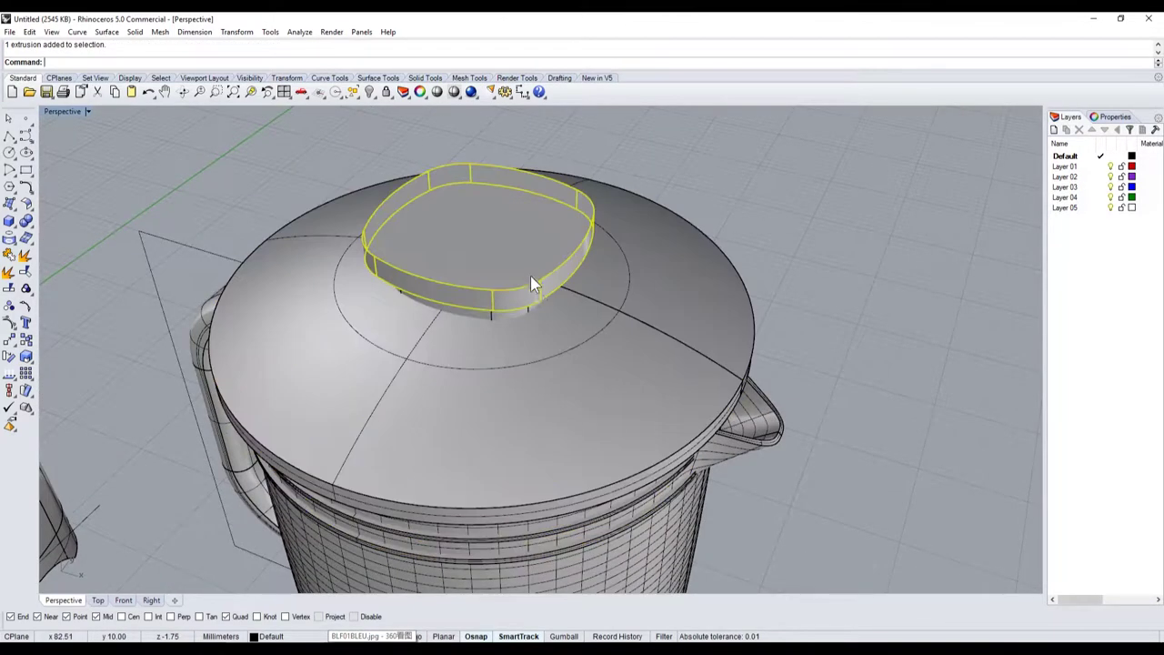
pyautogui.scroll(3, 525, 311)
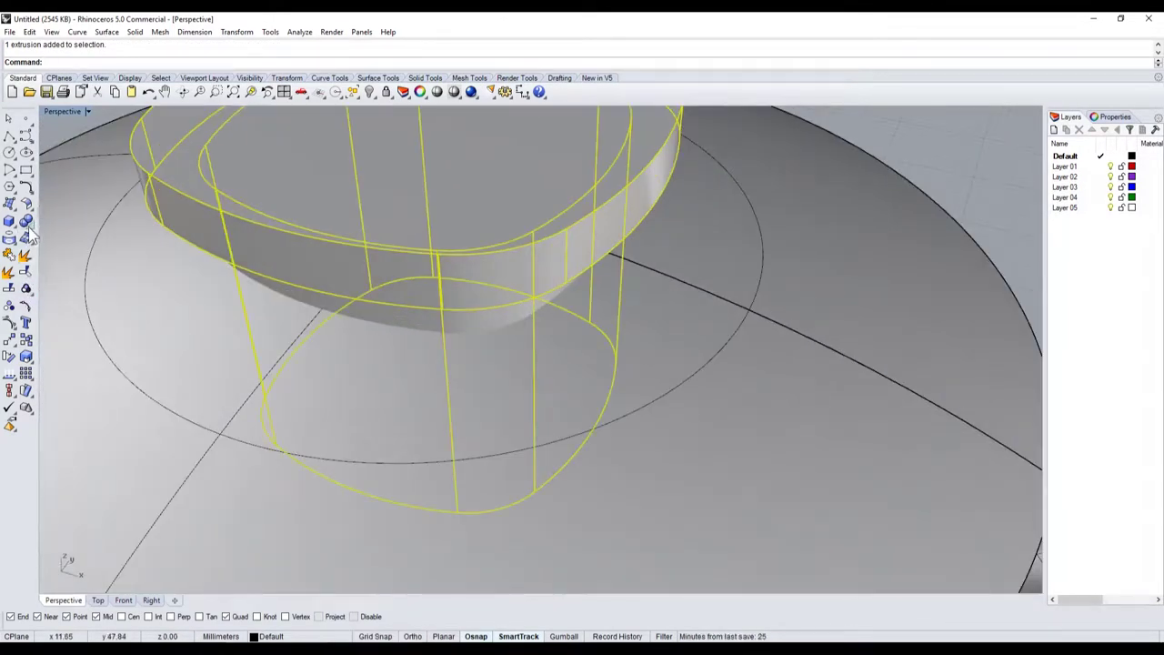
pyautogui.press('Escape')
pyautogui.scroll(-3, 182, 316)
pyautogui.moveTo(182, 317); pyautogui.dragTo(694, 320, button='right')
pyautogui.scroll(2, 700, 314)
pyautogui.scroll(2, 561, 373)
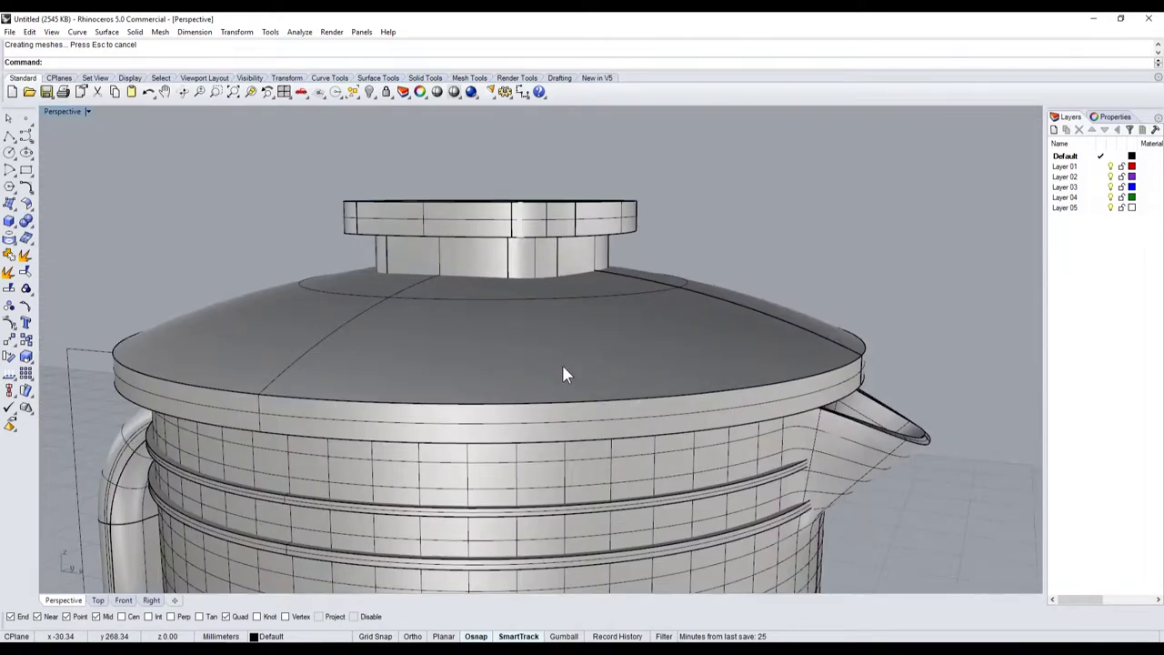
pyautogui.click(564, 319)
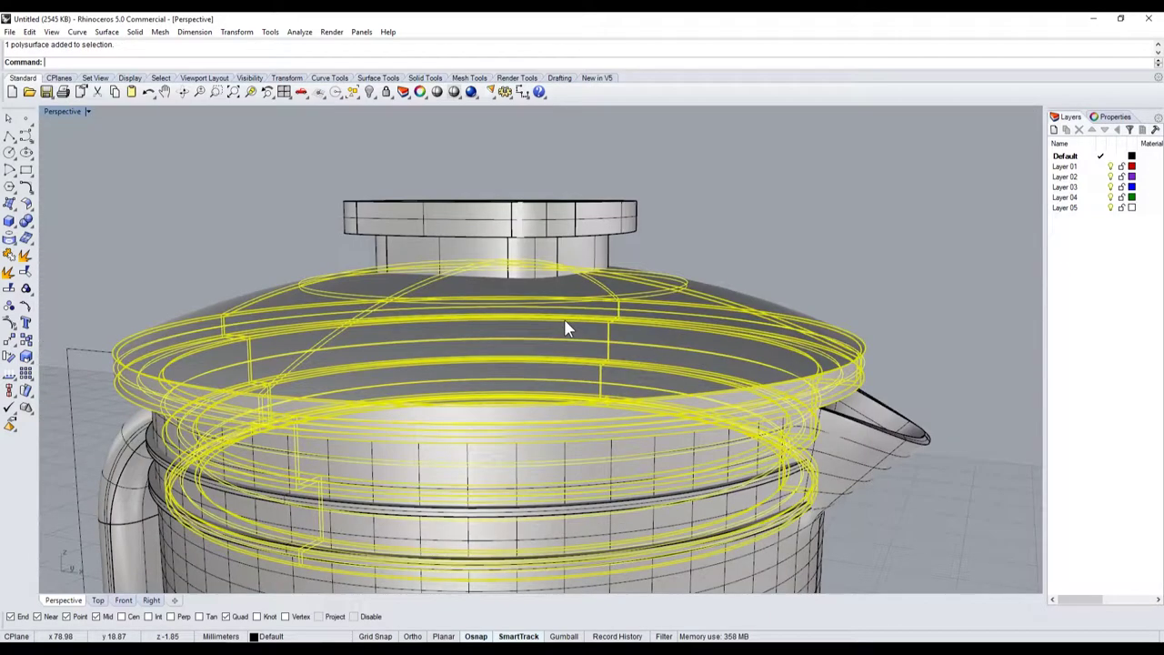
pyautogui.click(523, 247)
pyautogui.click(330, 338)
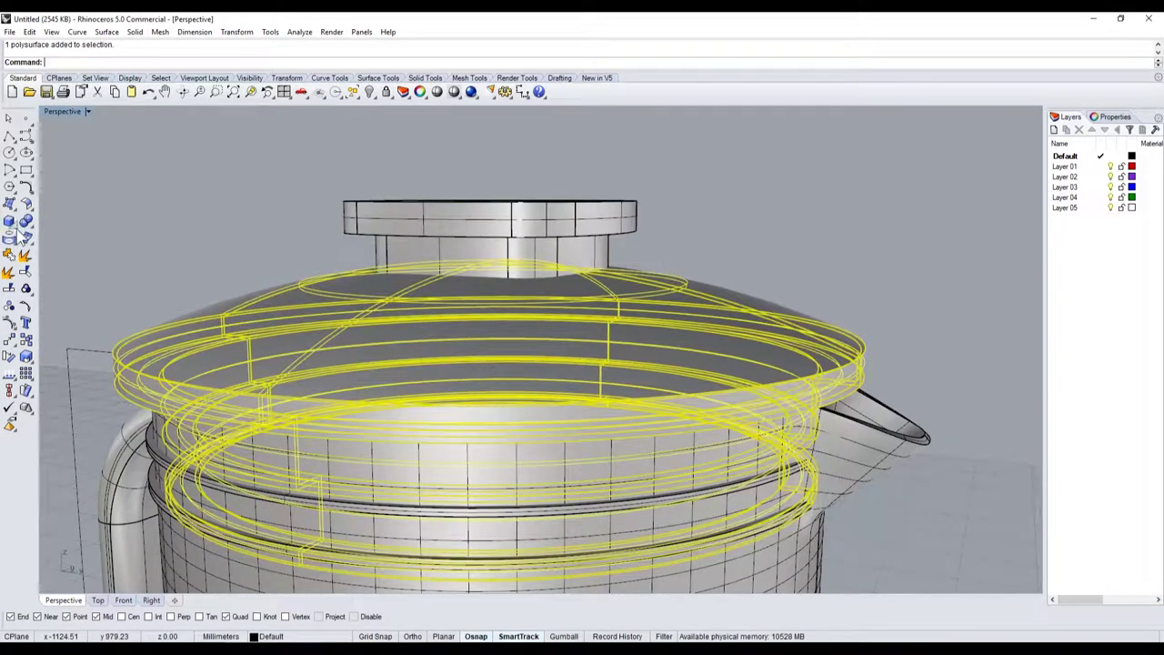
pyautogui.click(31, 235)
pyautogui.click(52, 228)
pyautogui.click(394, 225)
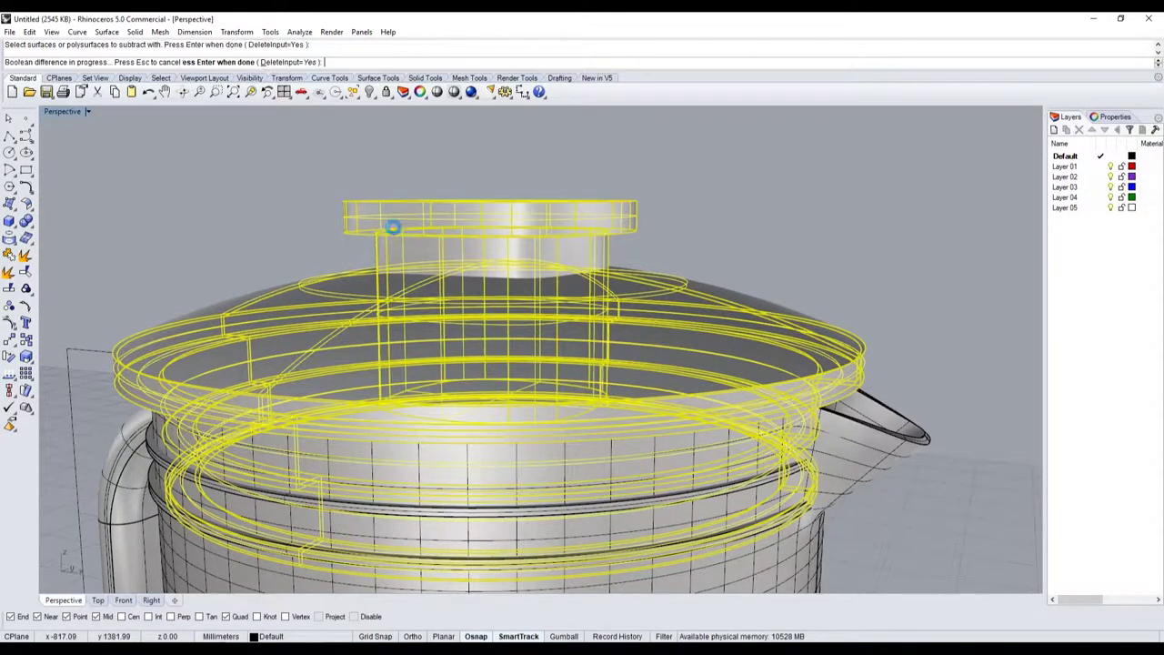
pyautogui.press('Return')
# Step: Paste the copied knob back and hide the jug body
pyautogui.hotkey('ctrl', 'v')
pyautogui.moveTo(374, 183)
pyautogui.mouseDown(button='right')
pyautogui.moveTo(271, 211)
pyautogui.moveTo(355, 240)
pyautogui.mouseUp(button='right')
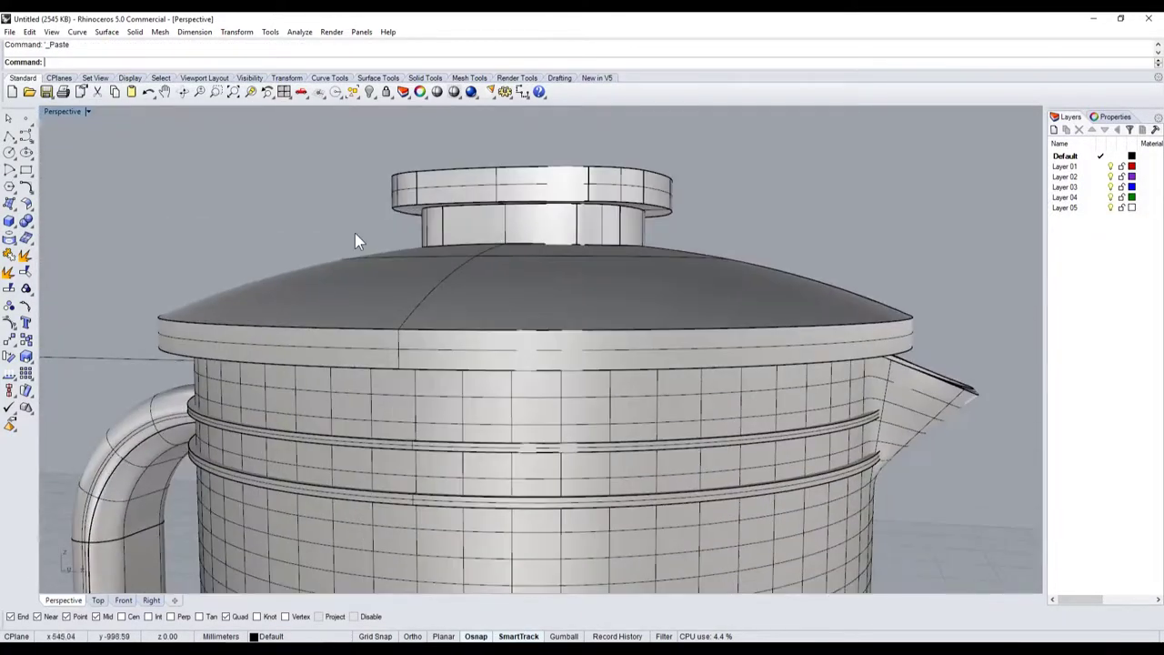
pyautogui.scroll(-3, 430, 268)
pyautogui.moveTo(432, 268); pyautogui.dragTo(443, 352, button='right')
pyautogui.click(442, 352)
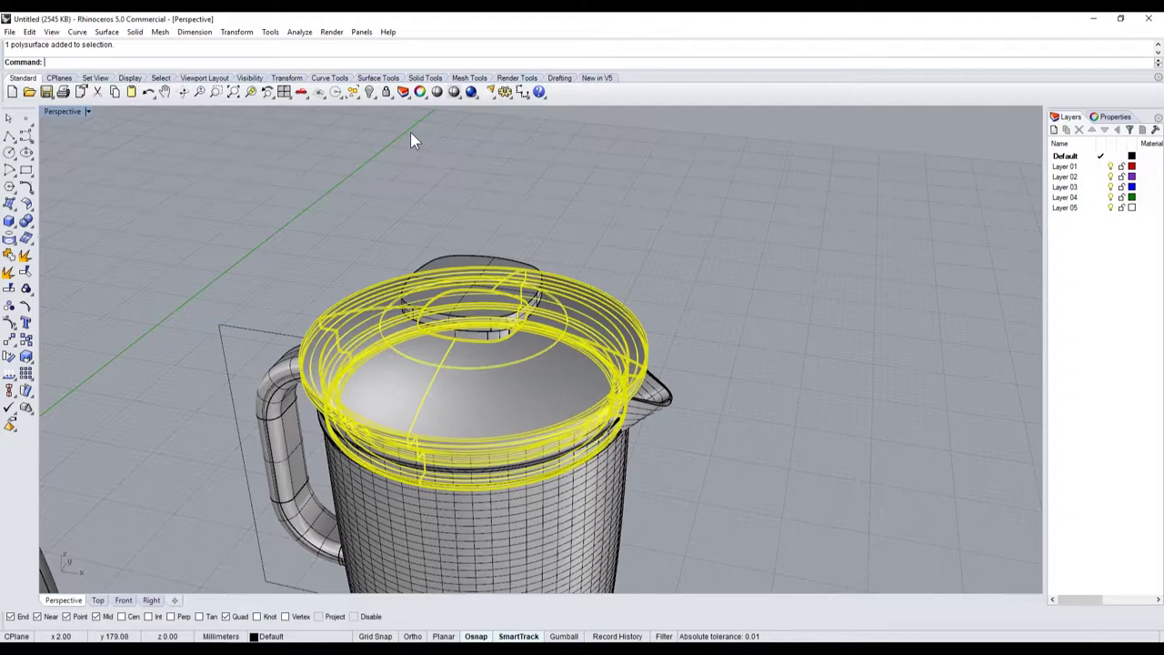
pyautogui.click(367, 485)
pyautogui.click(368, 92)
# Step: Shell the knob post, removing its end face to make an open tube
pyautogui.moveTo(364, 273); pyautogui.dragTo(48, 166, button='right')
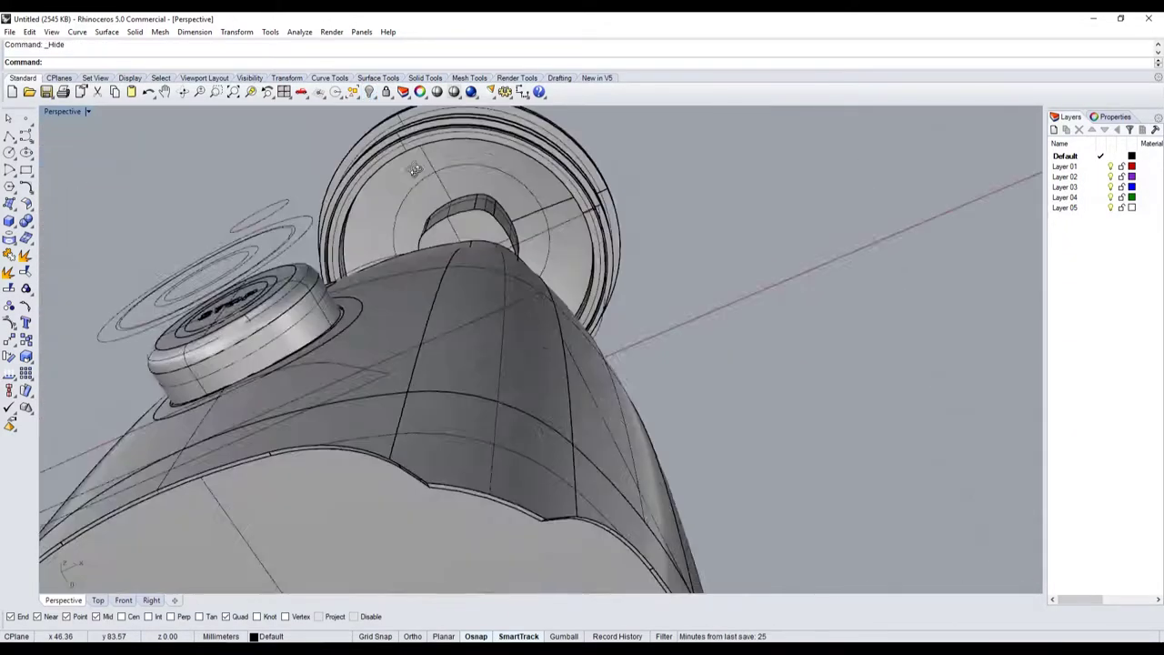
pyautogui.click(28, 227)
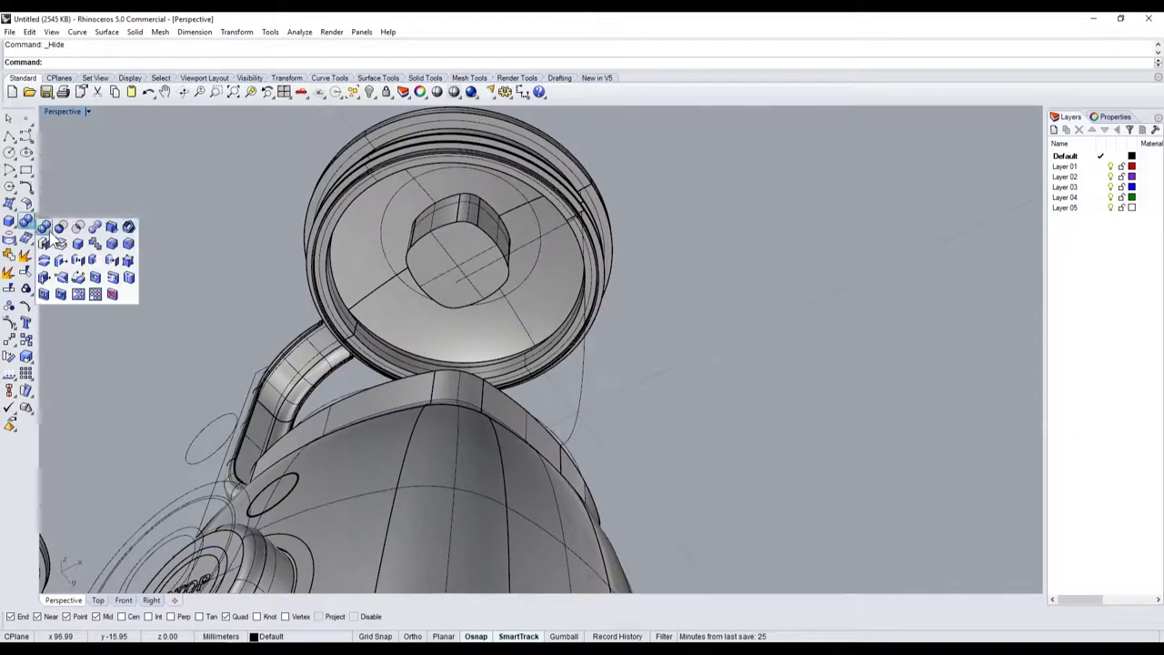
pyautogui.click(129, 226)
pyautogui.click(469, 254)
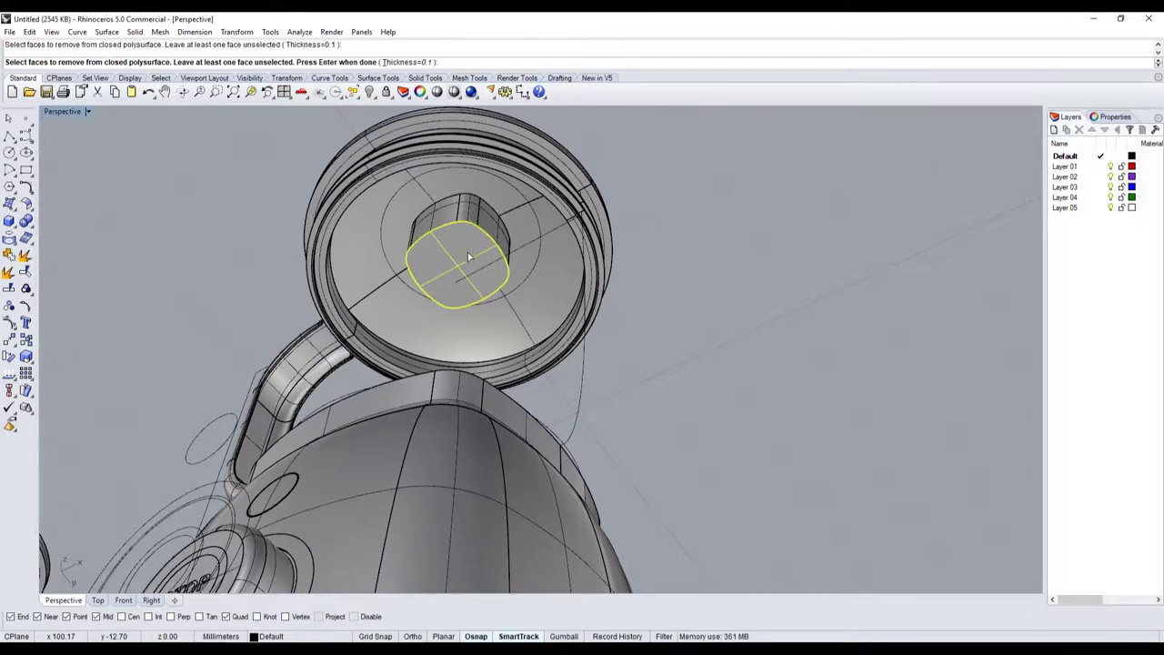
pyautogui.press('Return')
pyautogui.scroll(5, 470, 241)
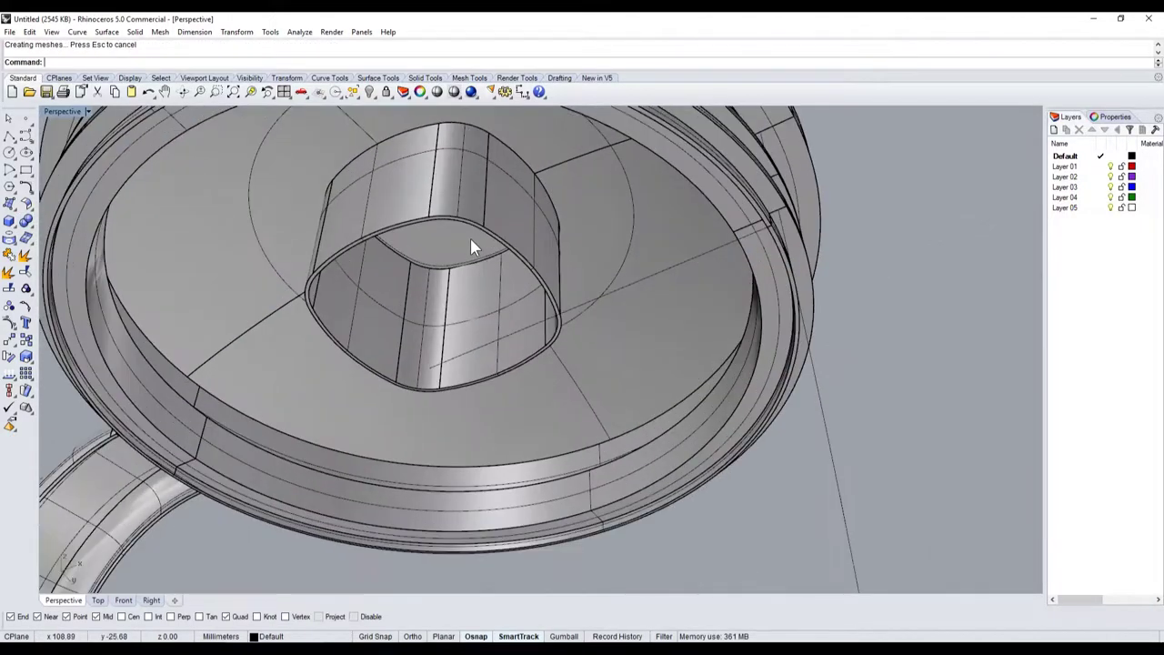
pyautogui.scroll(2, 459, 243)
# Step: Show the hidden jug body again
pyautogui.click(450, 251)
pyautogui.scroll(-5, 448, 263)
pyautogui.moveTo(466, 253); pyautogui.dragTo(455, 496, button='right')
pyautogui.click(368, 92)
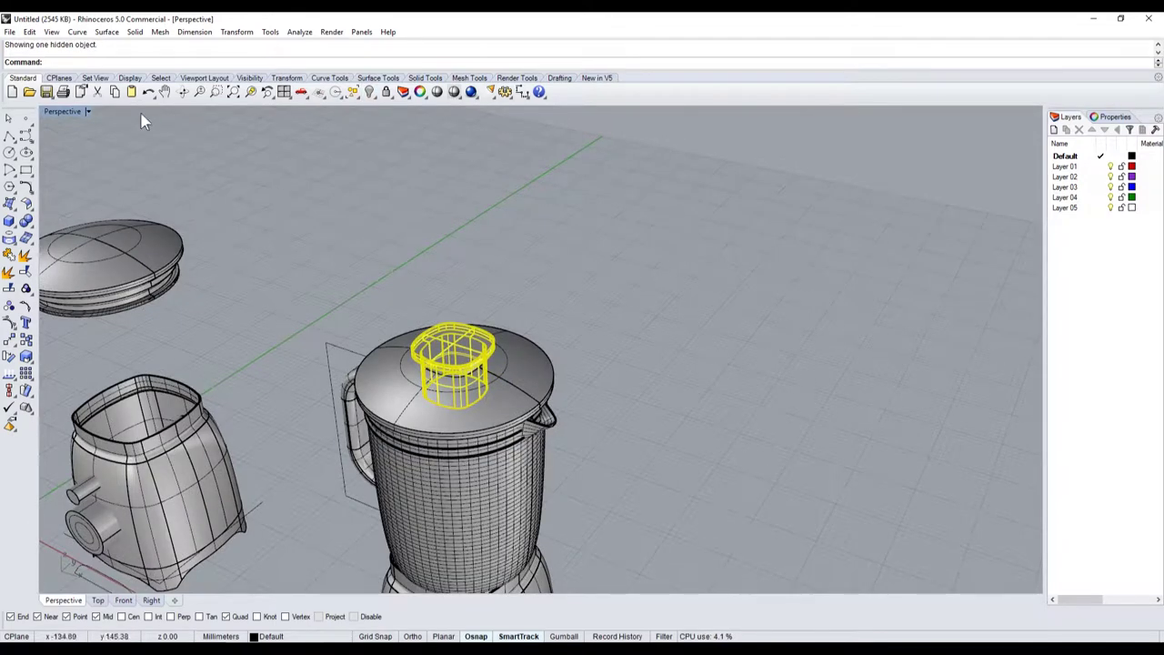
# Step: Raise the hollow post higher above the lid in the four-view layout
pyautogui.doubleClick(77, 112)
pyautogui.moveTo(291, 437); pyautogui.dragTo(291, 360)
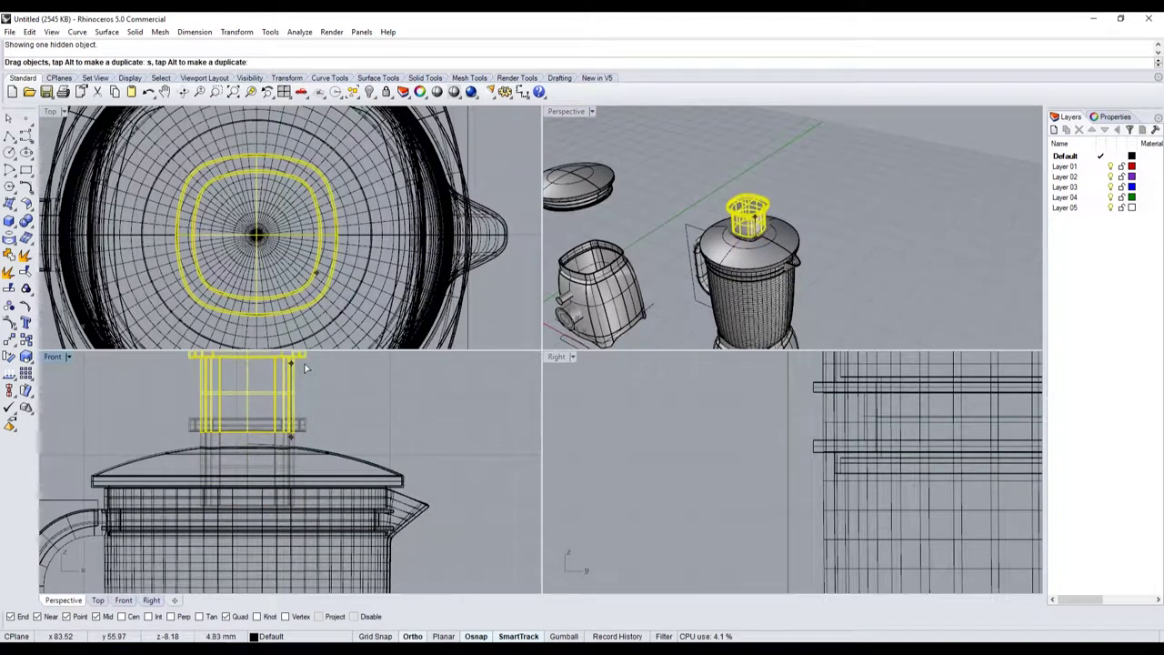
pyautogui.click(668, 174)
# Step: Delete the ring polysurface banding the jug's upper body, then restore the four viewports
pyautogui.doubleClick(562, 111)
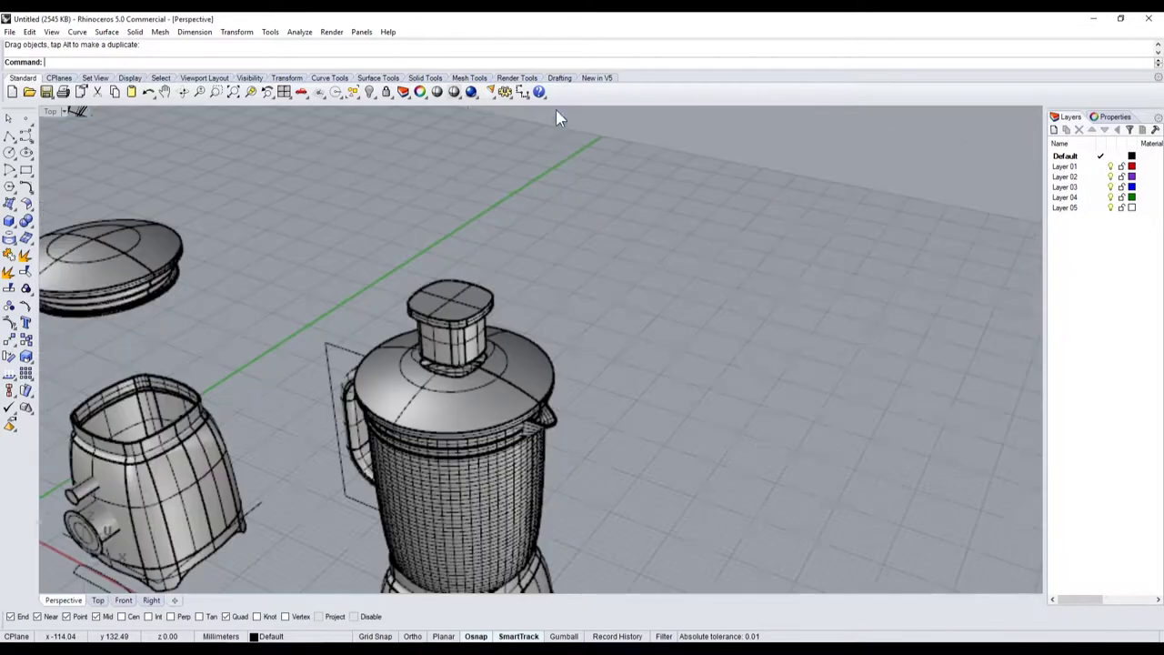
pyautogui.scroll(3, 608, 283)
pyautogui.scroll(3, 545, 336)
pyautogui.scroll(3, 490, 381)
pyautogui.scroll(3, 422, 384)
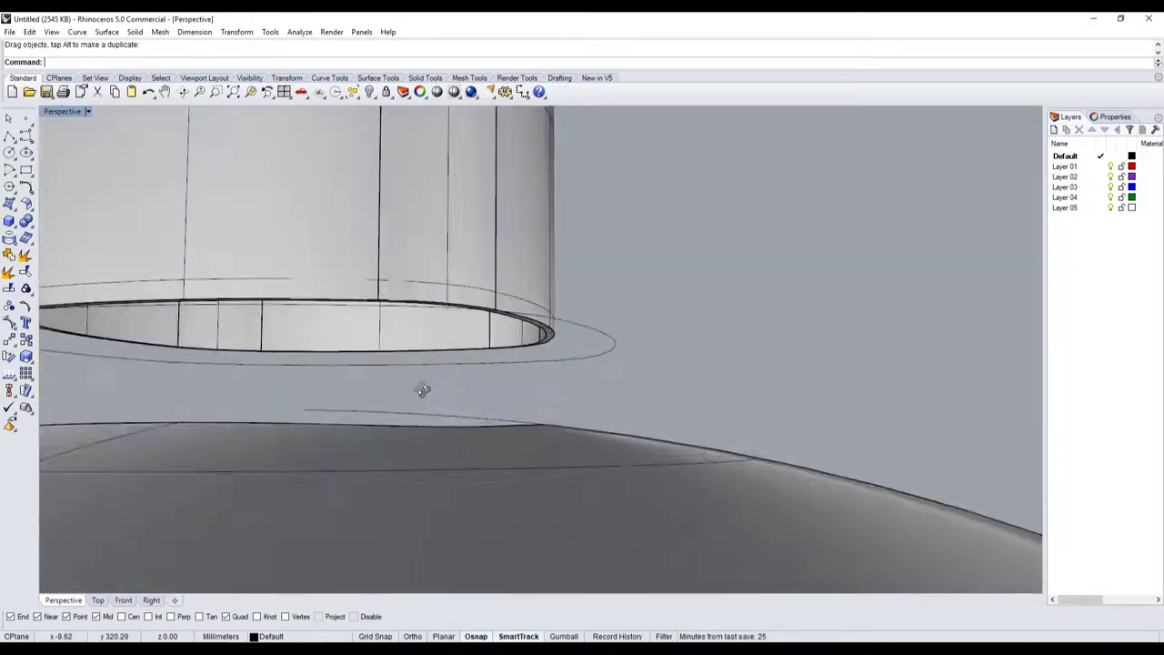
pyautogui.moveTo(422, 384); pyautogui.dragTo(400, 452, button='right')
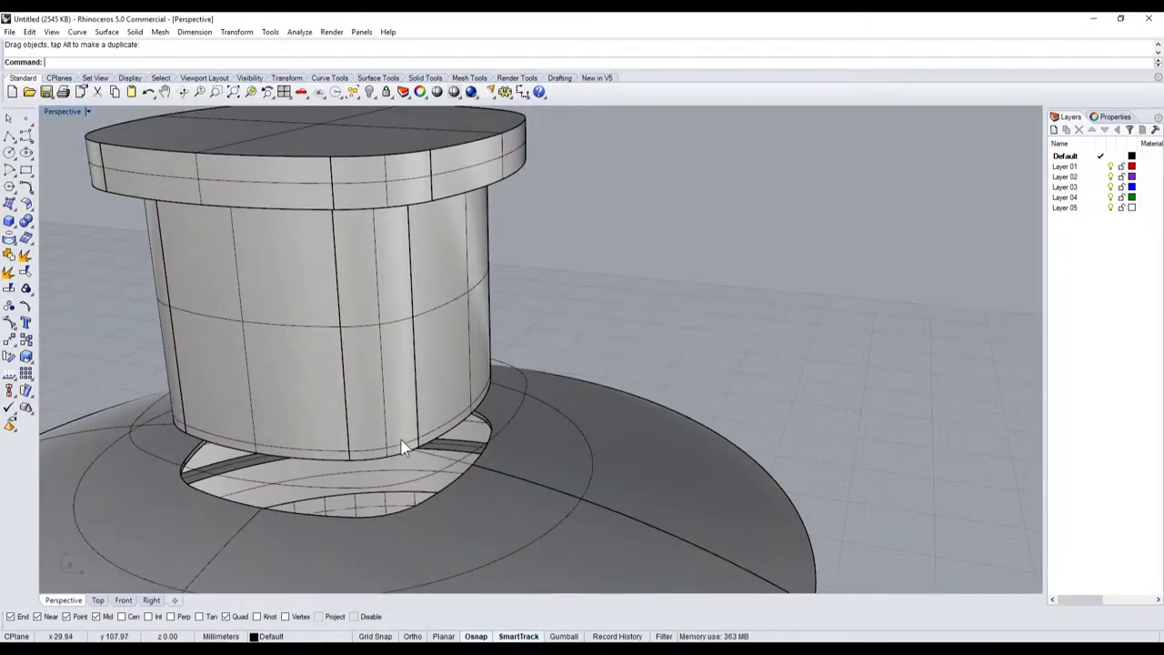
pyautogui.scroll(-5, 403, 447)
pyautogui.scroll(-2, 408, 438)
pyautogui.scroll(-1, 409, 434)
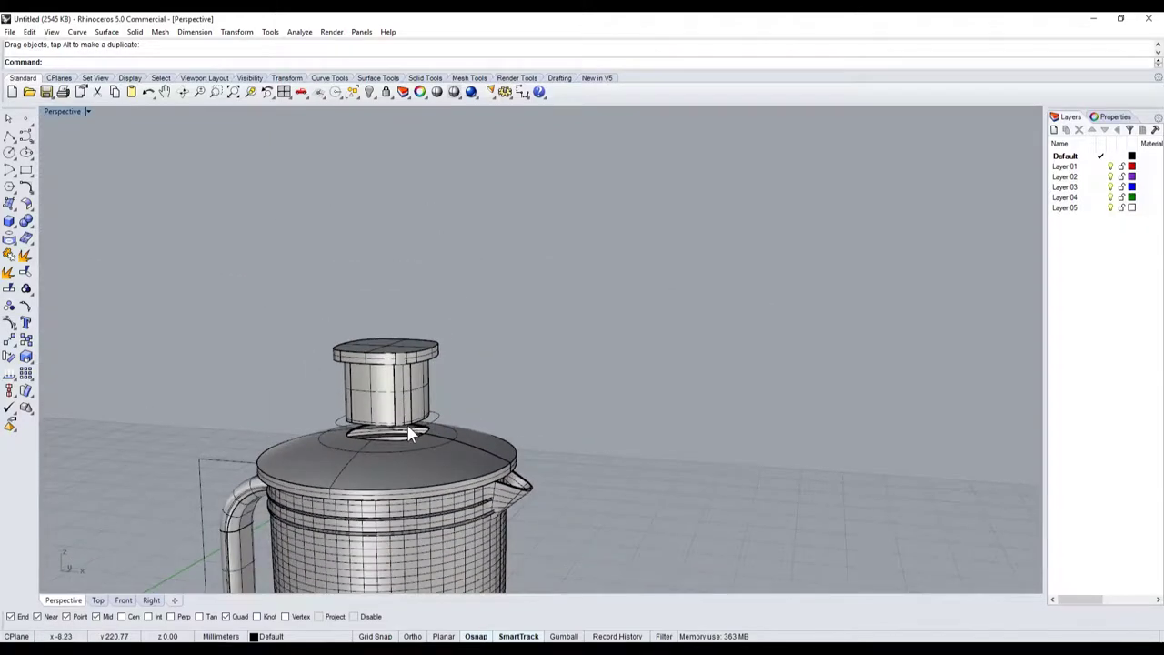
pyautogui.scroll(3, 410, 492)
pyautogui.scroll(3, 437, 509)
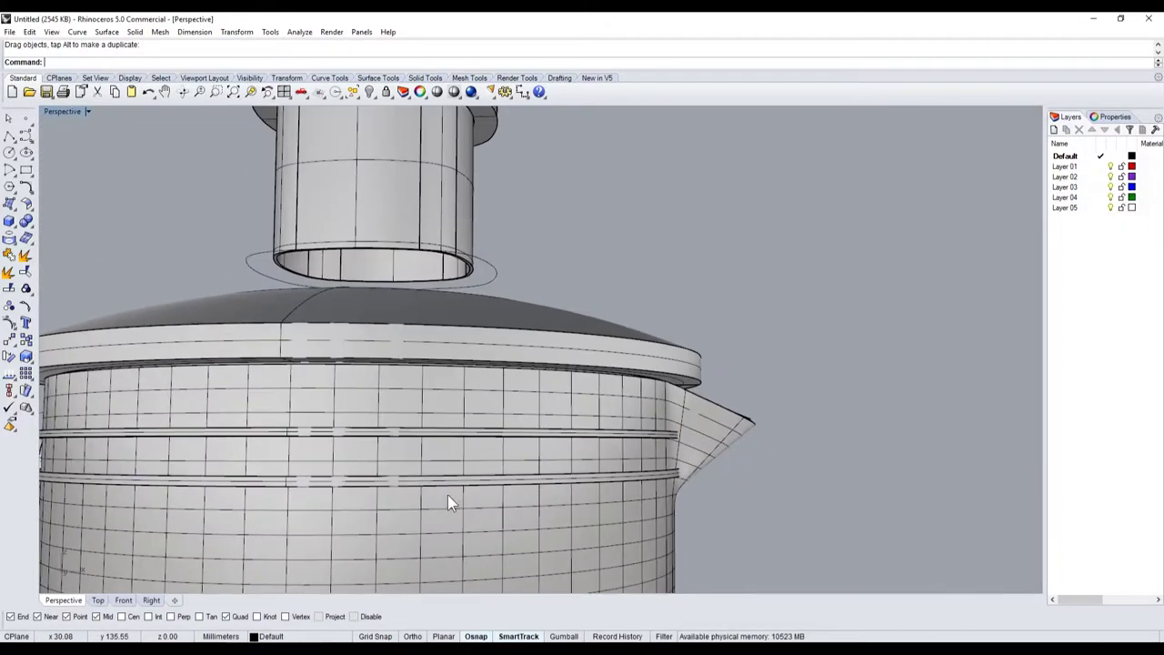
pyautogui.scroll(3, 546, 473)
pyautogui.click(642, 464)
pyautogui.scroll(-5, 644, 469)
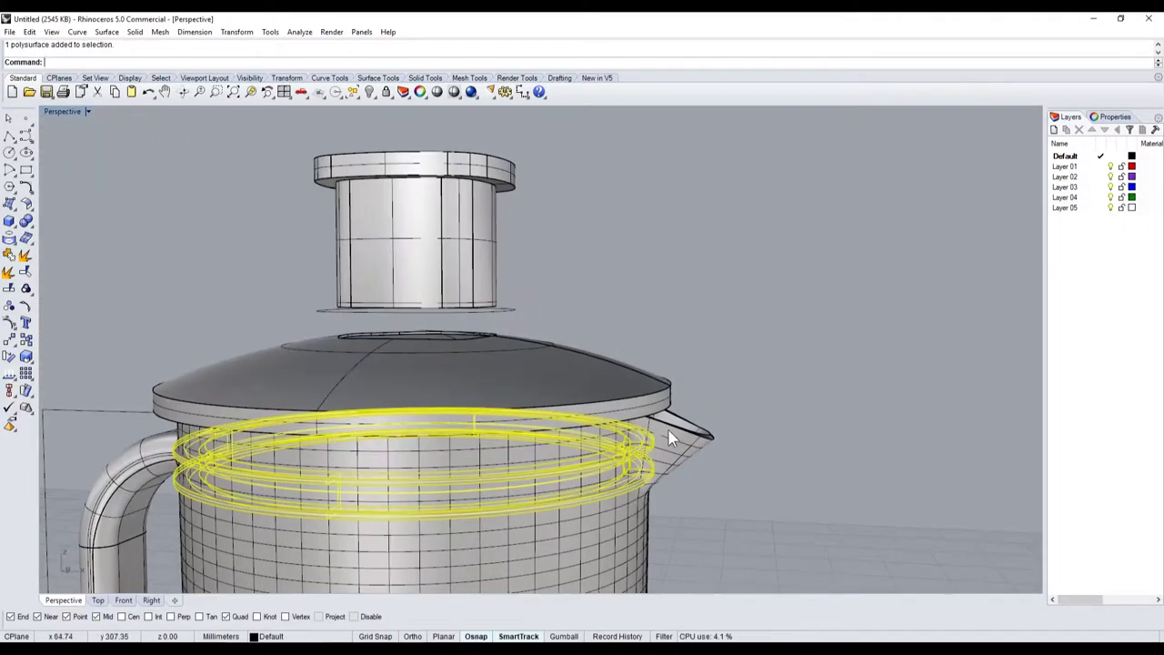
pyautogui.press('Delete')
pyautogui.scroll(3, 658, 456)
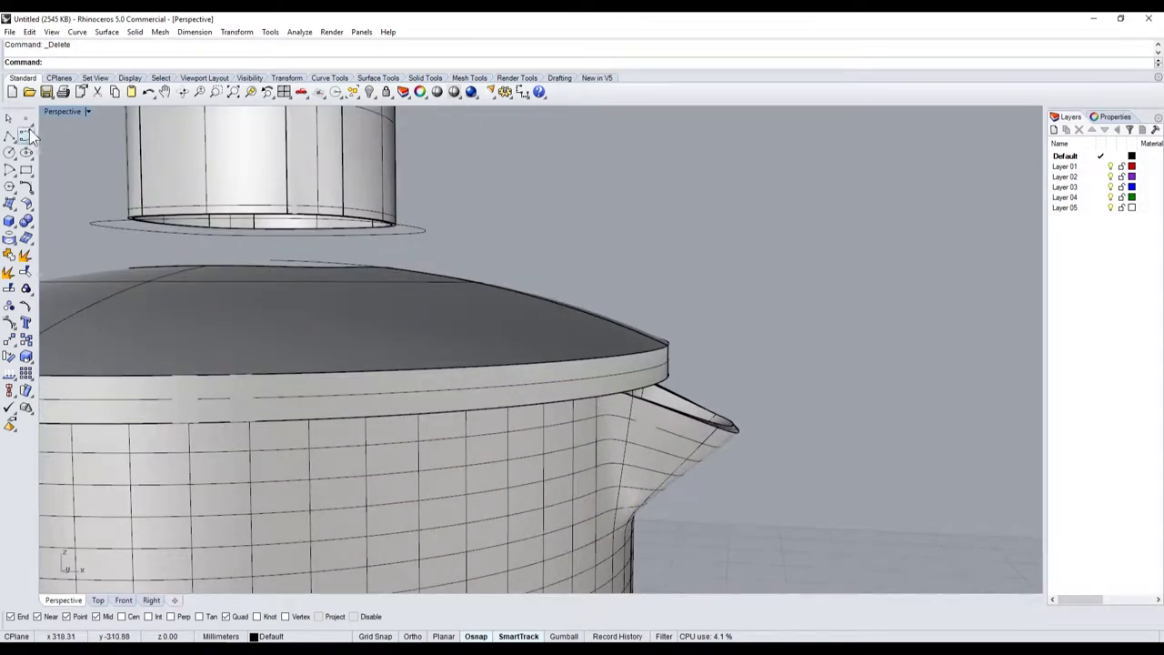
pyautogui.doubleClick(54, 111)
pyautogui.scroll(3, 398, 495)
# Step: Move the four right-side control points of the spout-side profile curve to the left
pyautogui.scroll(3, 397, 464)
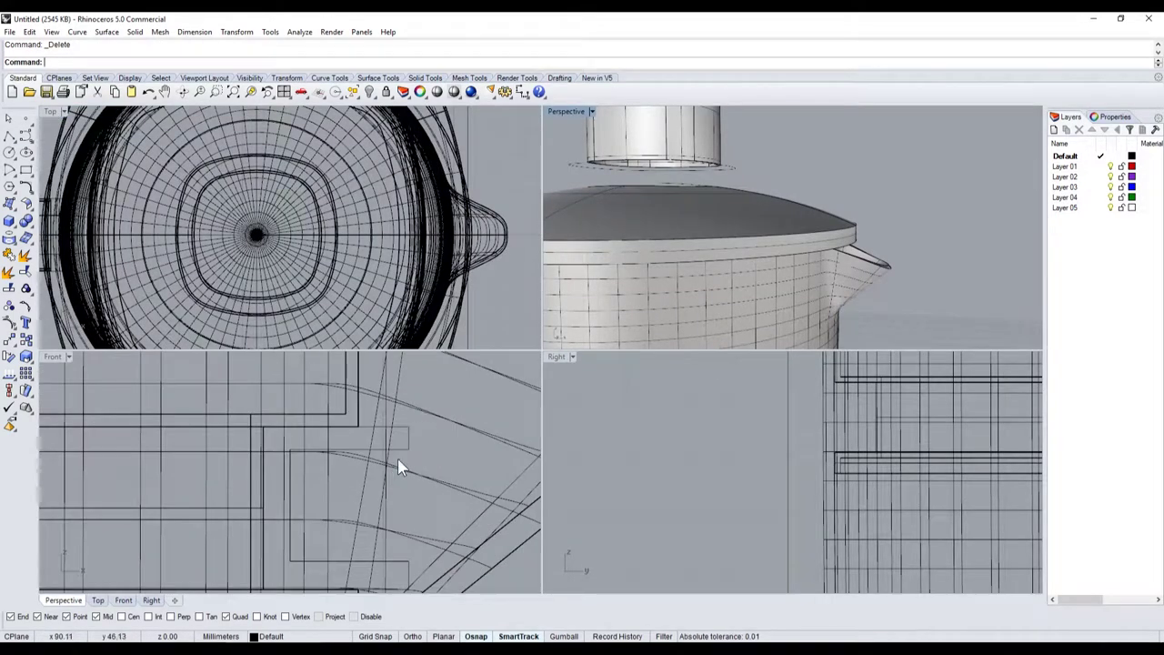
pyautogui.click(405, 449)
pyautogui.scroll(-1, 407, 457)
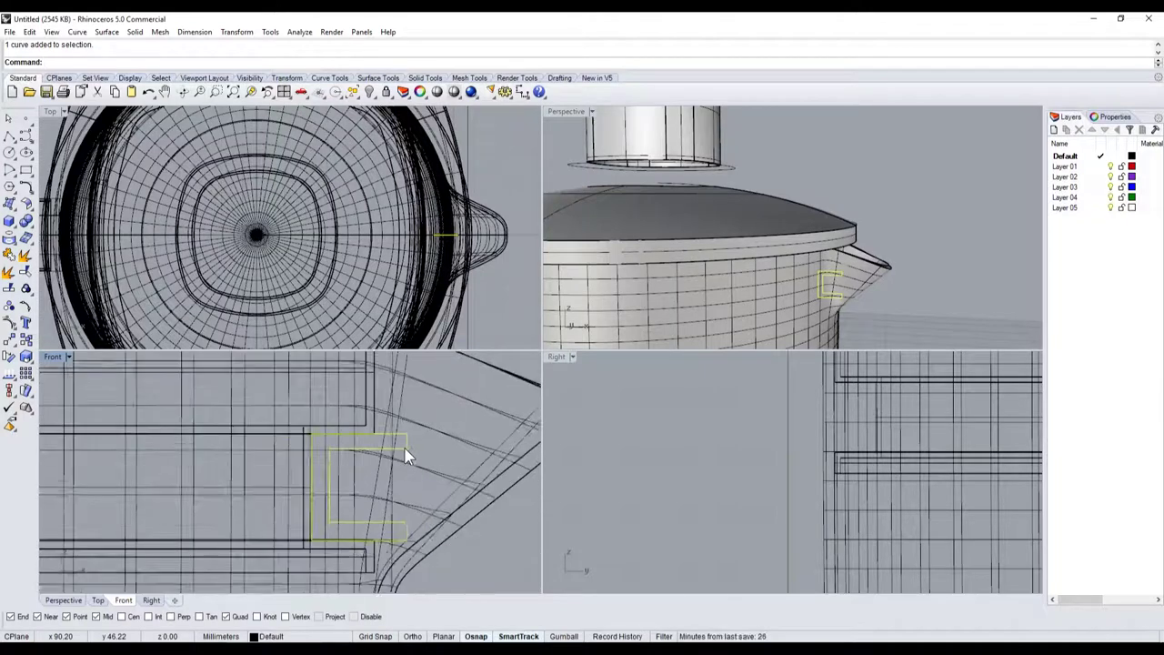
pyautogui.scroll(-1, 408, 464)
pyautogui.press('F10')
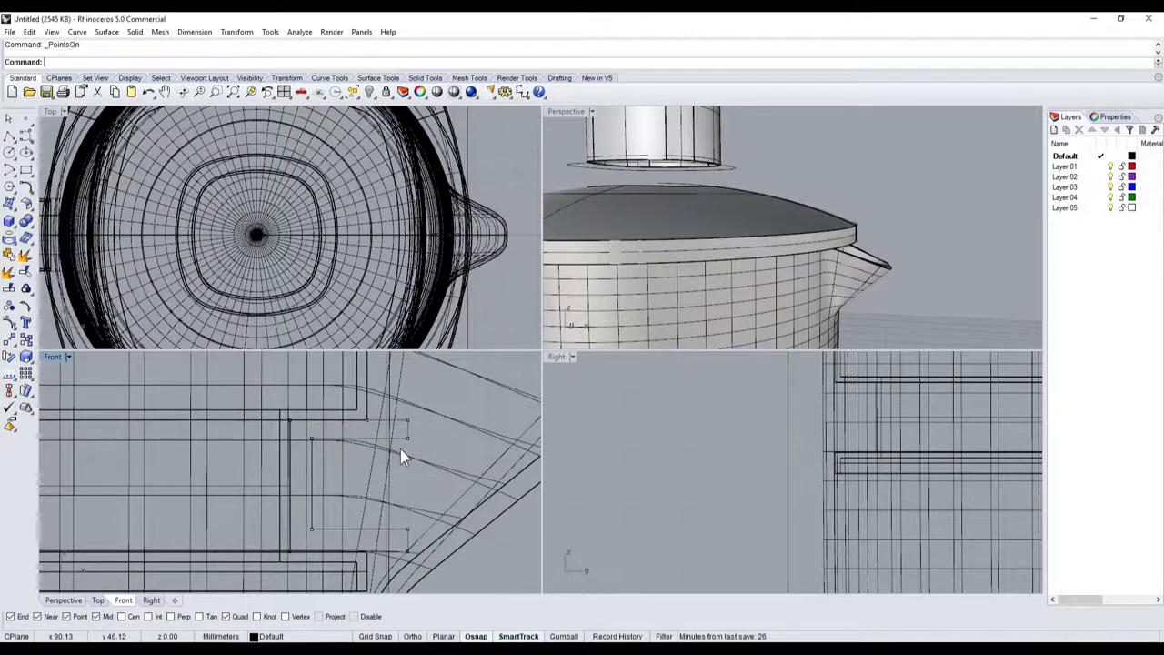
pyautogui.scroll(1, 400, 449)
pyautogui.moveTo(459, 592)
pyautogui.mouseDown()
pyautogui.moveTo(396, 419)
pyautogui.moveTo(371, 438)
pyautogui.mouseUp()
pyautogui.scroll(-1, 438, 516)
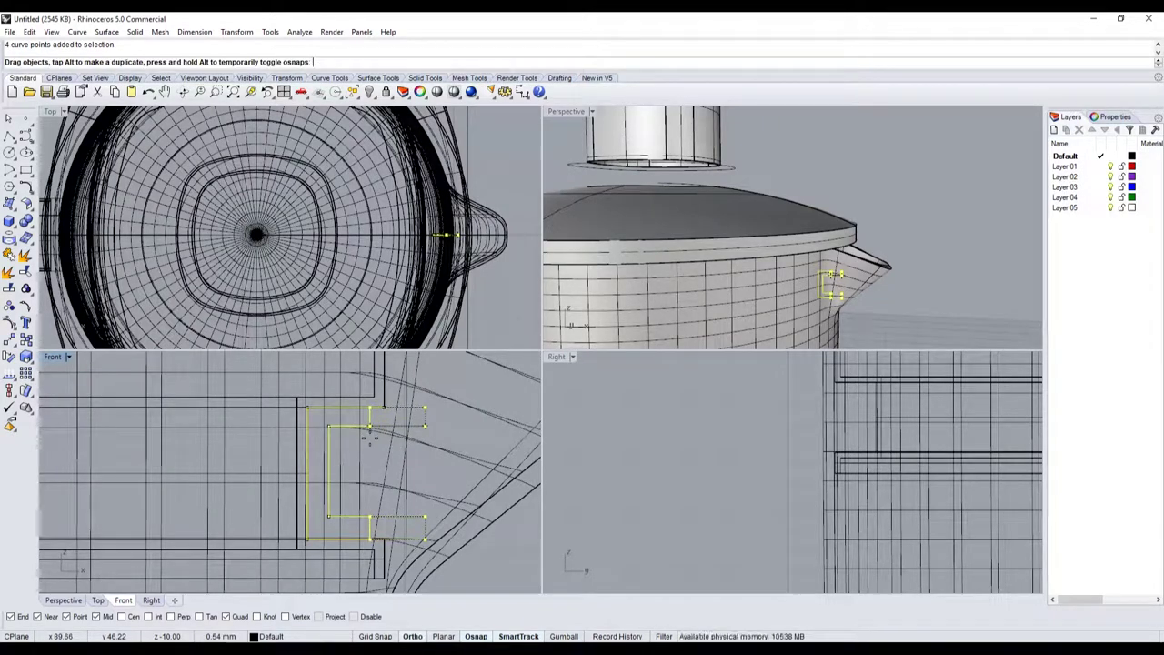
pyautogui.press('Escape')
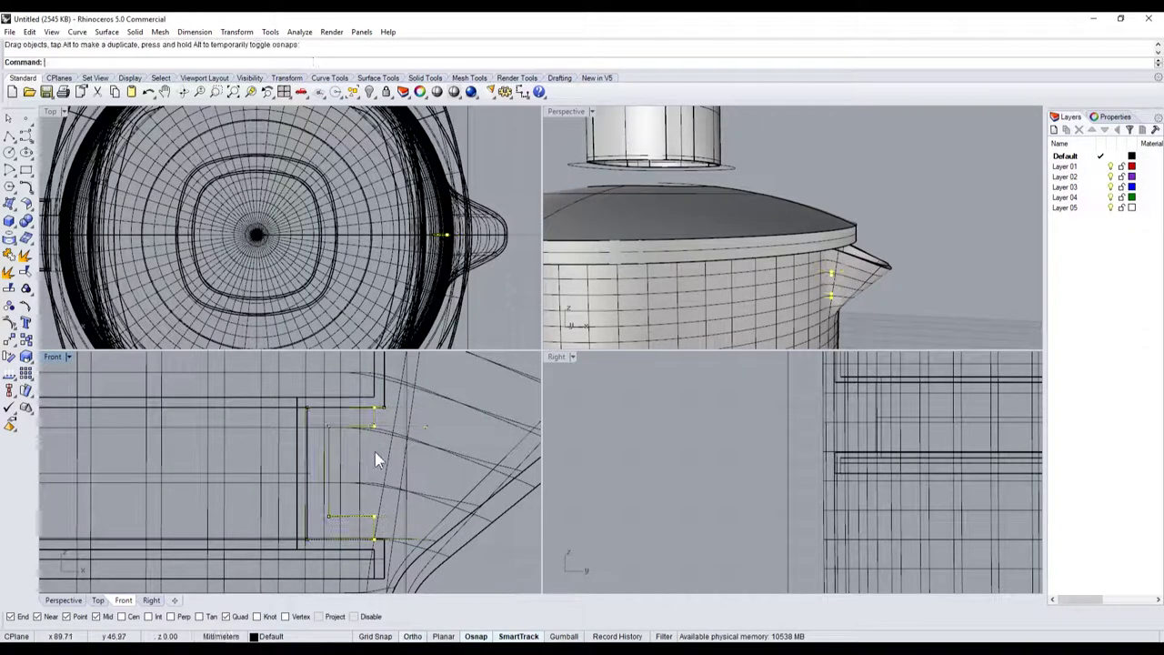
# Step: Revolve the edited profile a full circle around the jug's centre axis
pyautogui.click(329, 460)
pyautogui.click(329, 459)
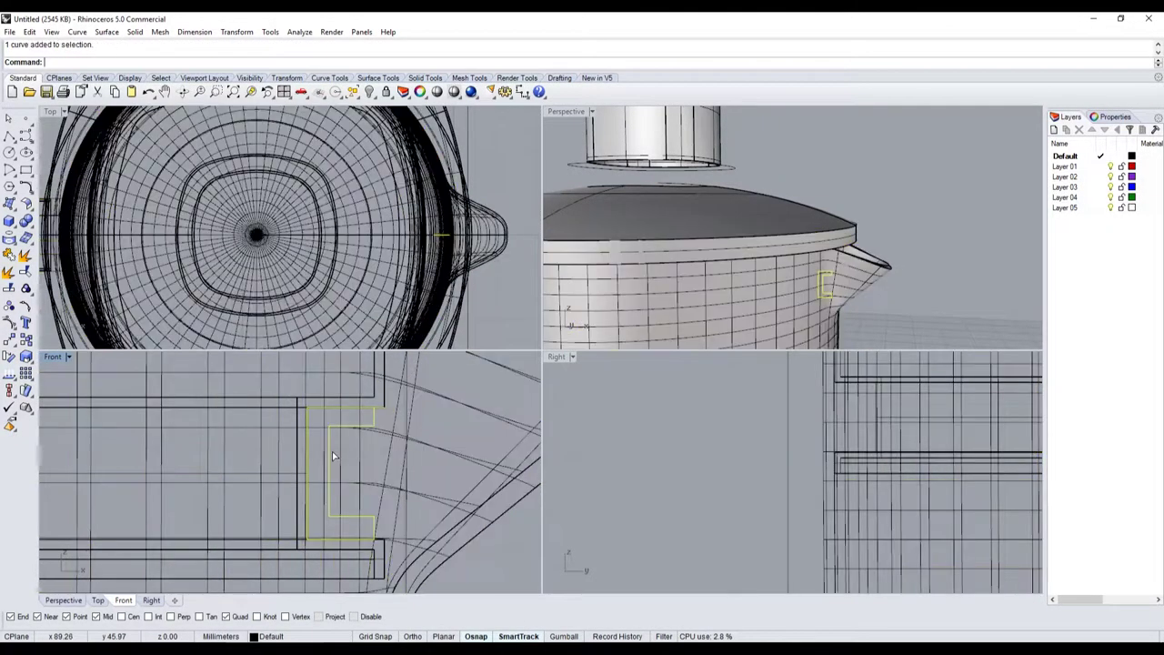
pyautogui.scroll(-5, 332, 451)
pyautogui.scroll(-3, 355, 480)
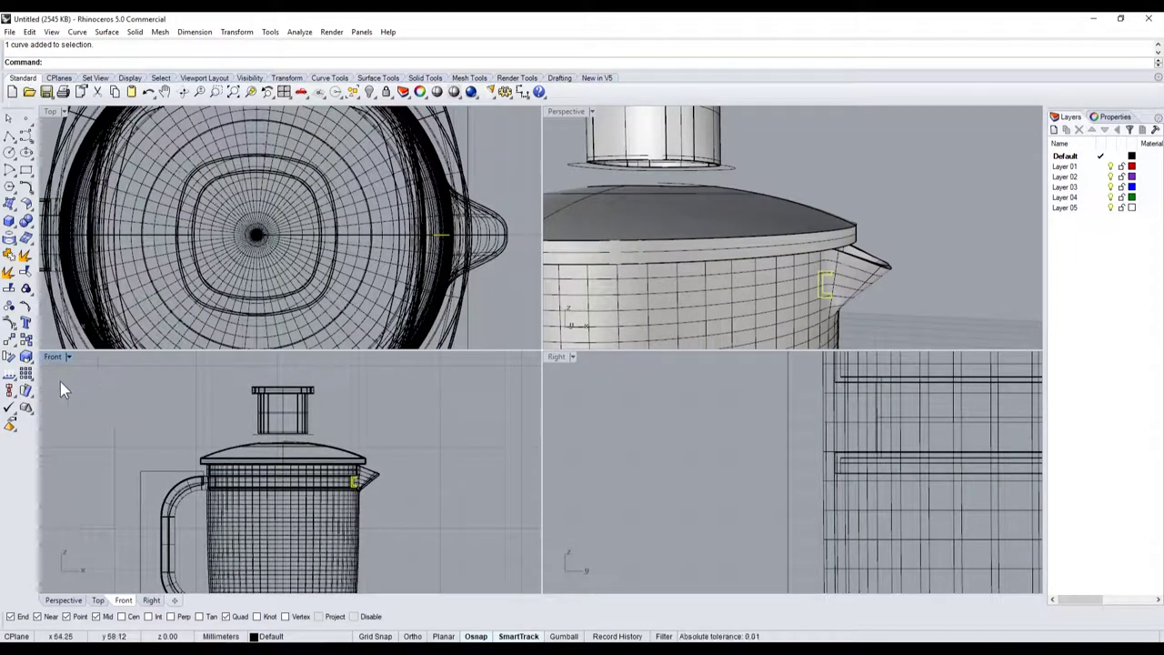
pyautogui.click(15, 208)
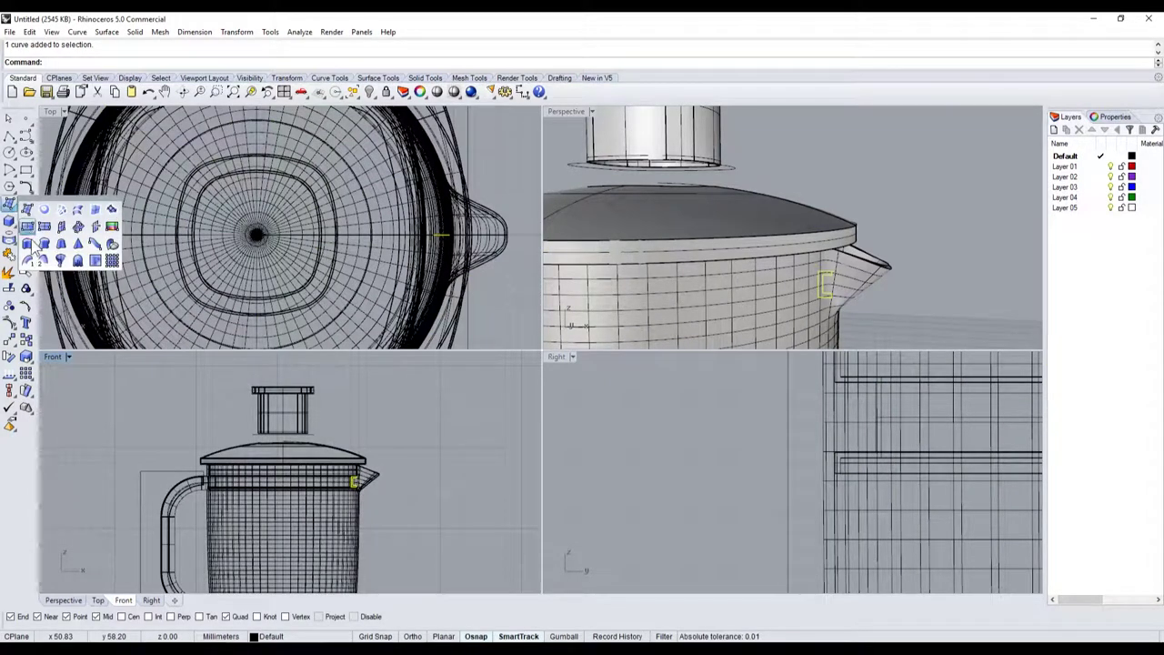
pyautogui.click(51, 261)
pyautogui.click(258, 236)
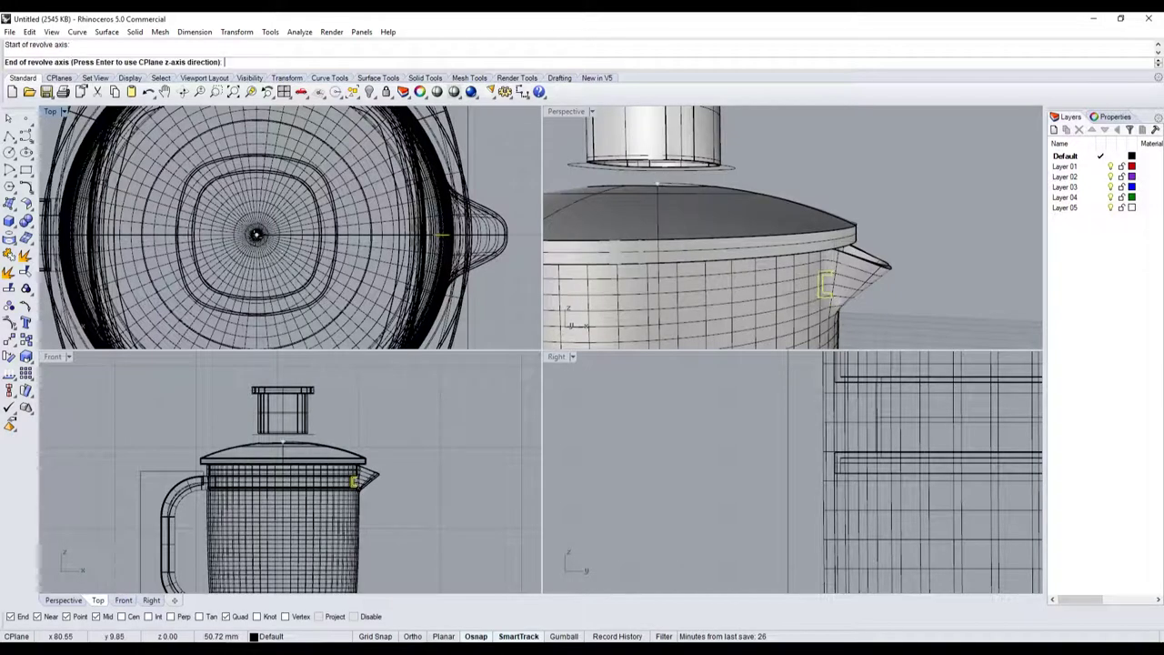
pyautogui.click(333, 365)
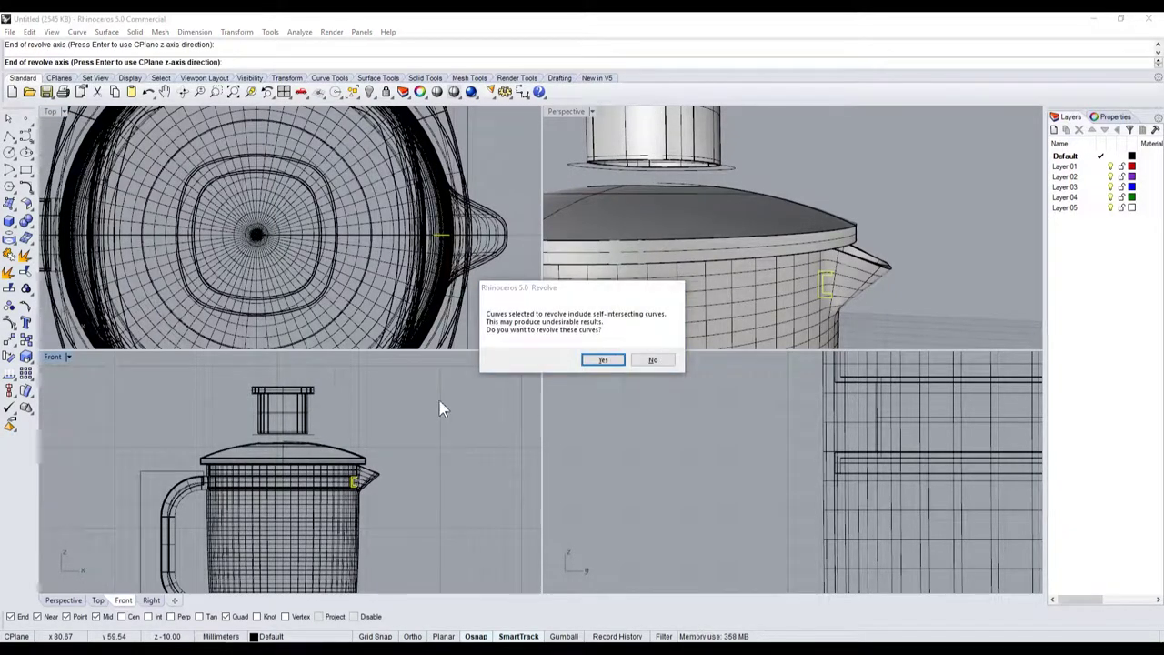
pyautogui.click(603, 360)
pyautogui.press('Return')
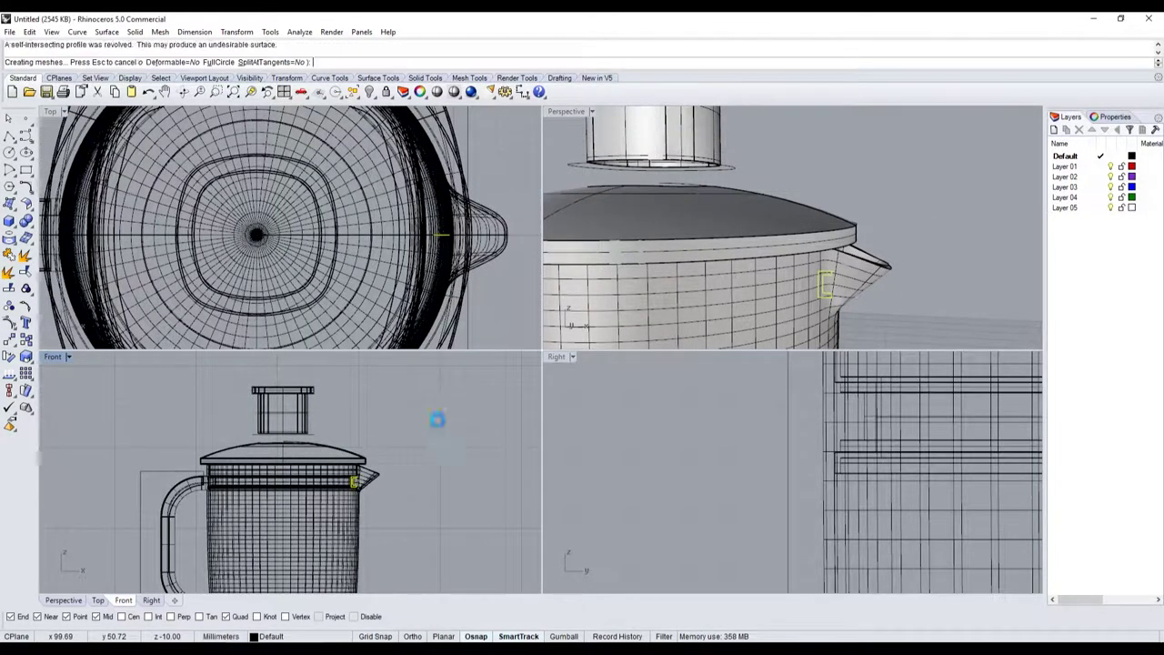
pyautogui.press('Return')
# Step: Hide the jug body to expose the new rim ring
pyautogui.click(746, 293)
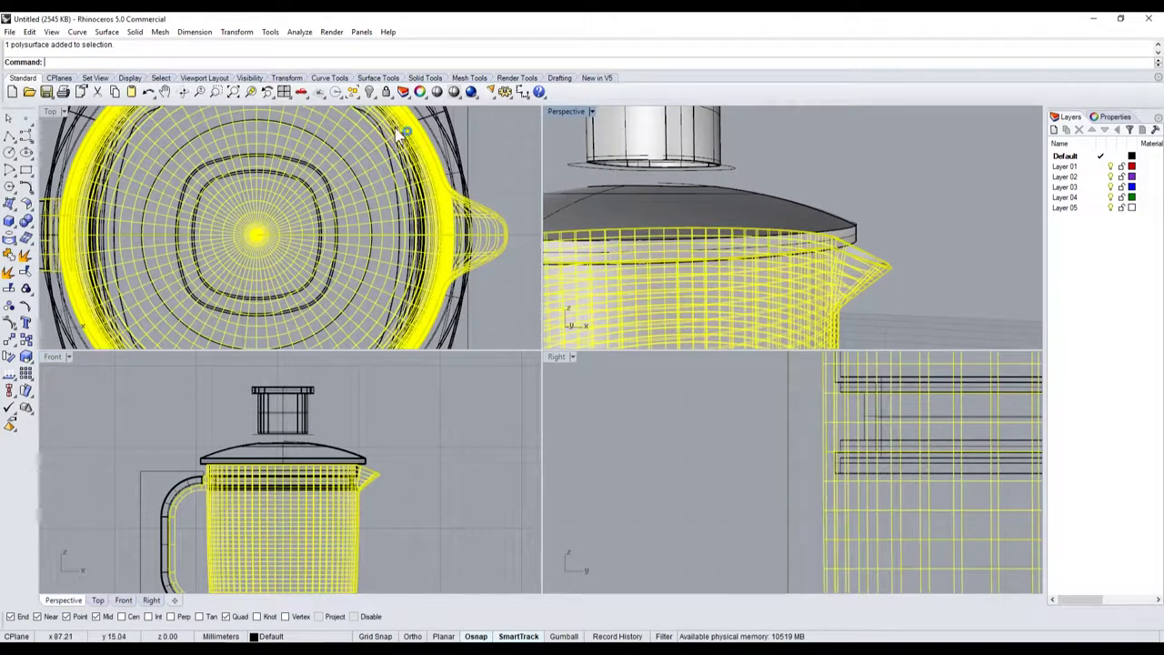
pyautogui.click(371, 92)
pyautogui.scroll(-3, 683, 211)
pyautogui.scroll(2, 683, 211)
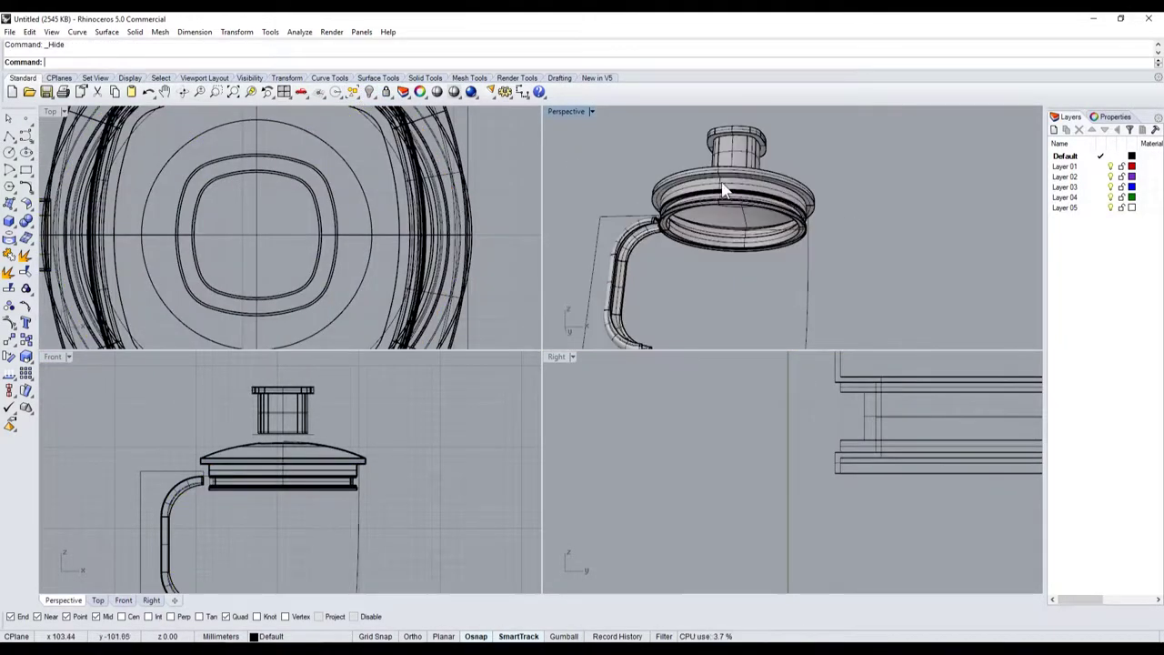
pyautogui.scroll(5, 683, 211)
# Step: Inspect the lid in a maximized shaded Perspective view, then show the jug body again
pyautogui.click(466, 93)
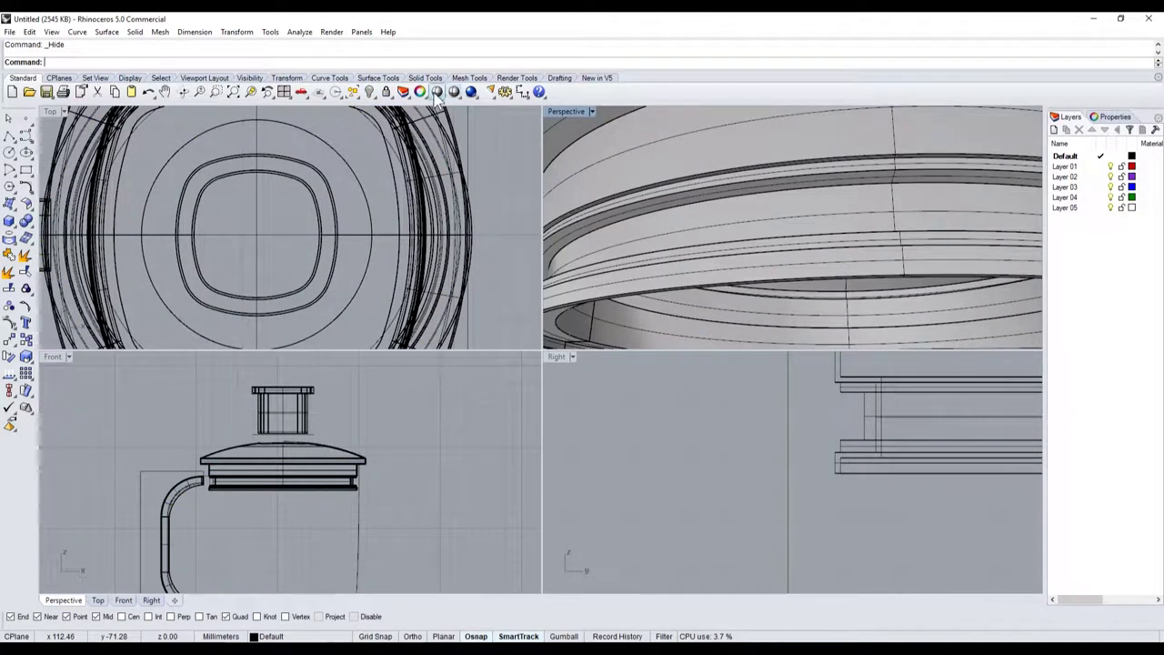
pyautogui.scroll(-3, 761, 221)
pyautogui.scroll(-3, 760, 222)
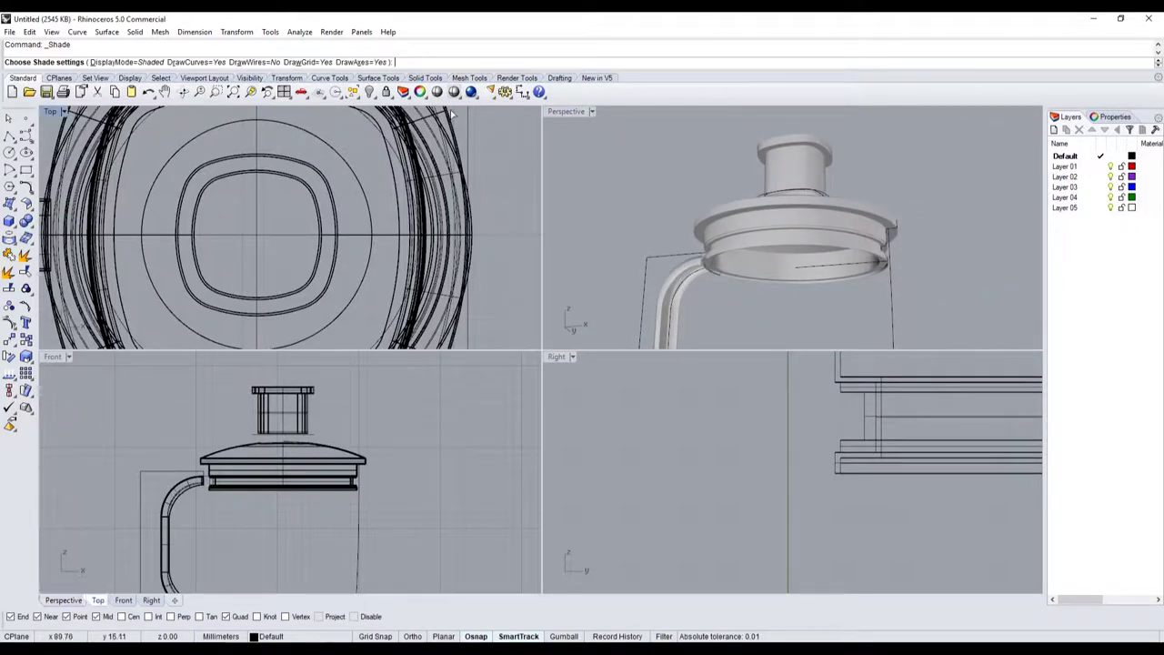
pyautogui.doubleClick(574, 111)
pyautogui.moveTo(475, 171); pyautogui.dragTo(474, 197, button='right')
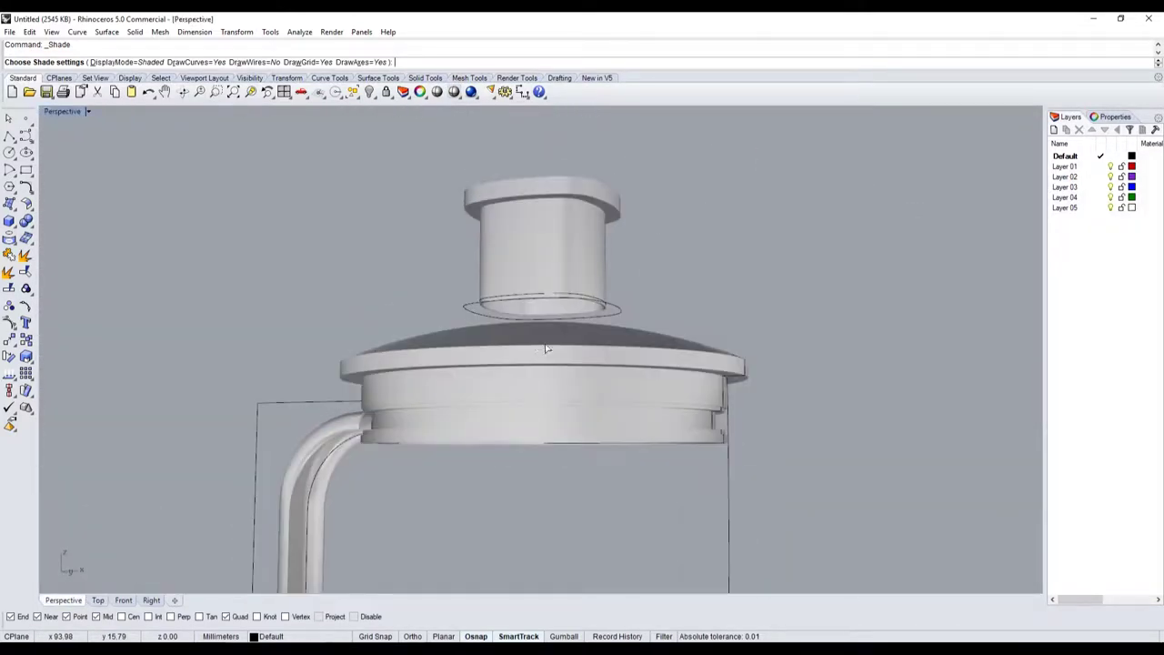
pyautogui.press('Escape')
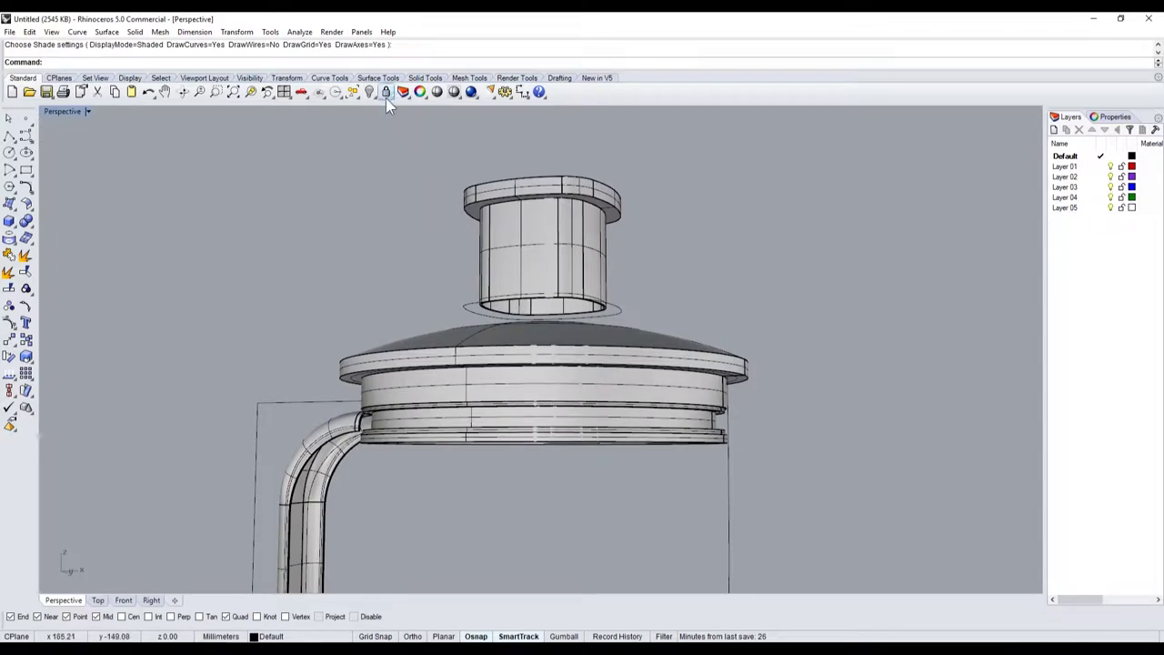
pyautogui.click(369, 92)
pyautogui.scroll(-5, 557, 322)
# Step: Orbit and zoom the Perspective view to inspect the jug and lid, selecting the jug body
pyautogui.moveTo(557, 322); pyautogui.dragTo(556, 361, button='right')
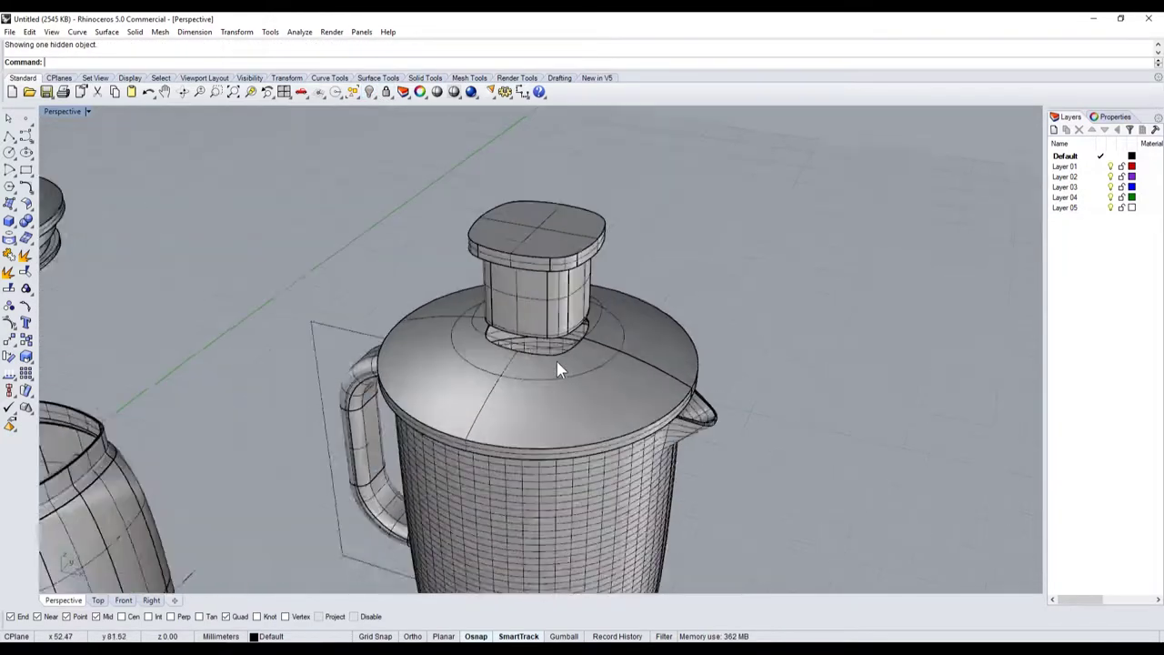
pyautogui.scroll(5, 557, 362)
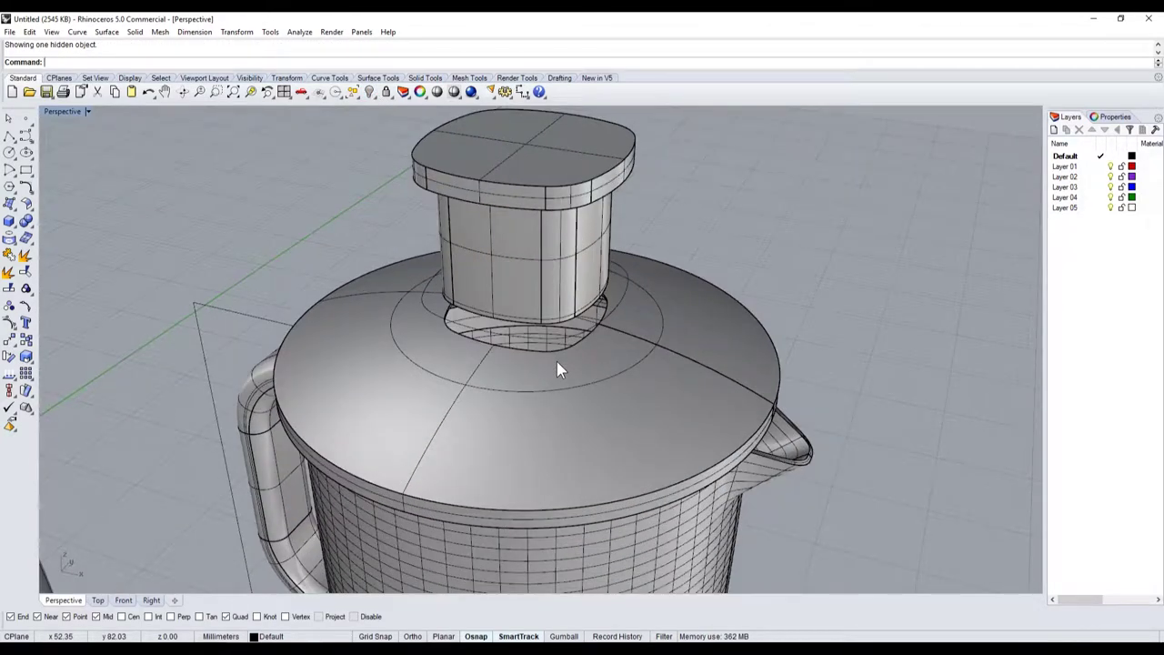
pyautogui.moveTo(557, 361); pyautogui.dragTo(555, 280, button='right')
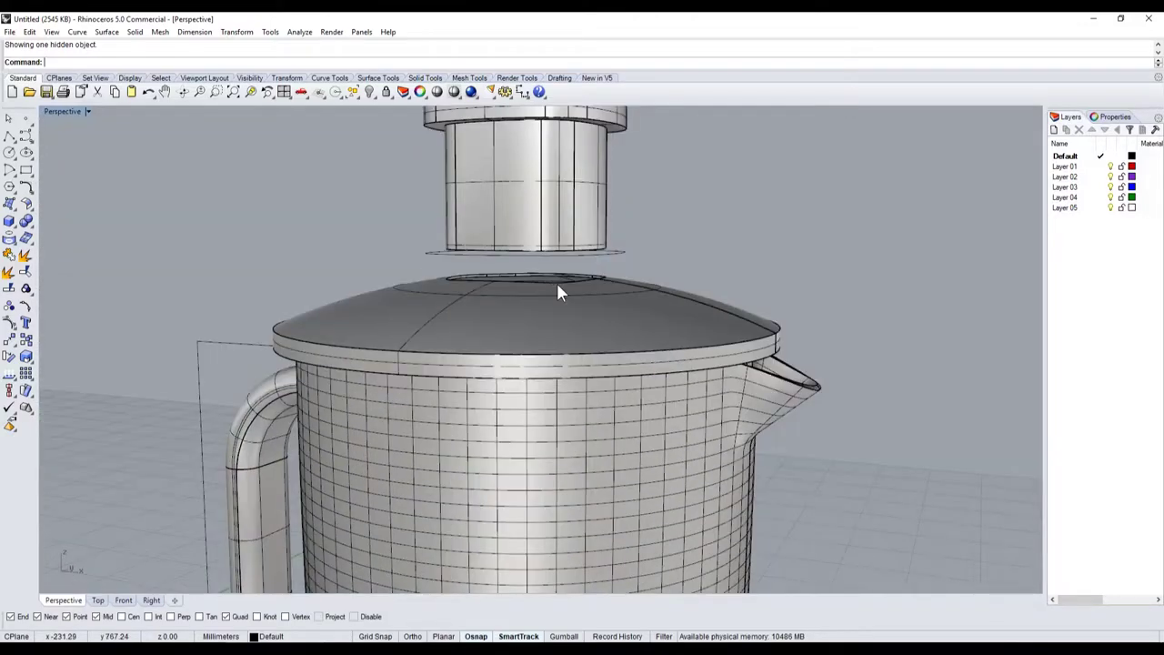
pyautogui.scroll(-5, 555, 280)
pyautogui.scroll(5, 506, 319)
pyautogui.scroll(-1, 483, 267)
pyautogui.scroll(-4, 483, 273)
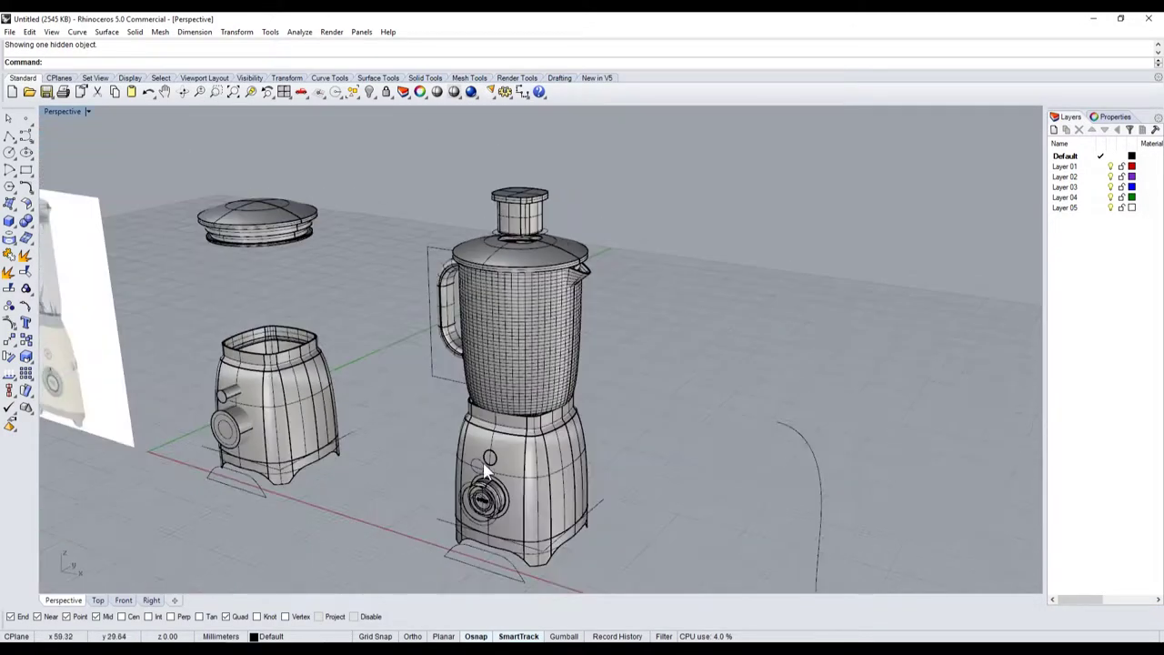
pyautogui.scroll(3, 507, 289)
pyautogui.scroll(-4, 518, 310)
pyautogui.scroll(-2, 533, 346)
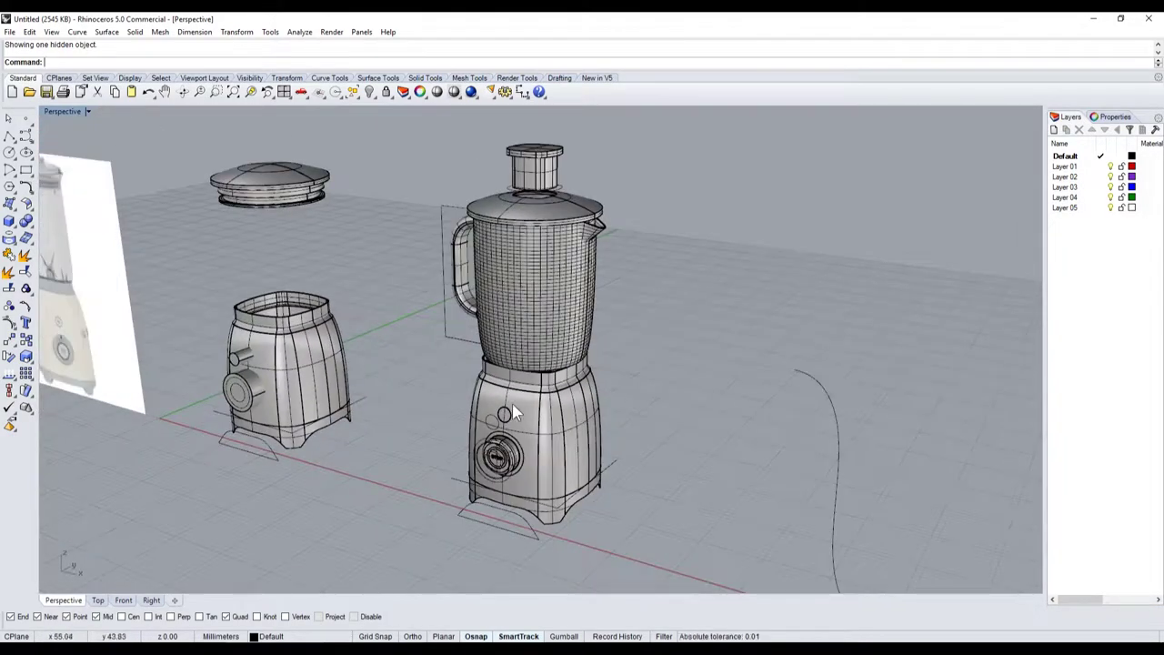
pyautogui.scroll(3, 512, 403)
pyautogui.scroll(2, 524, 270)
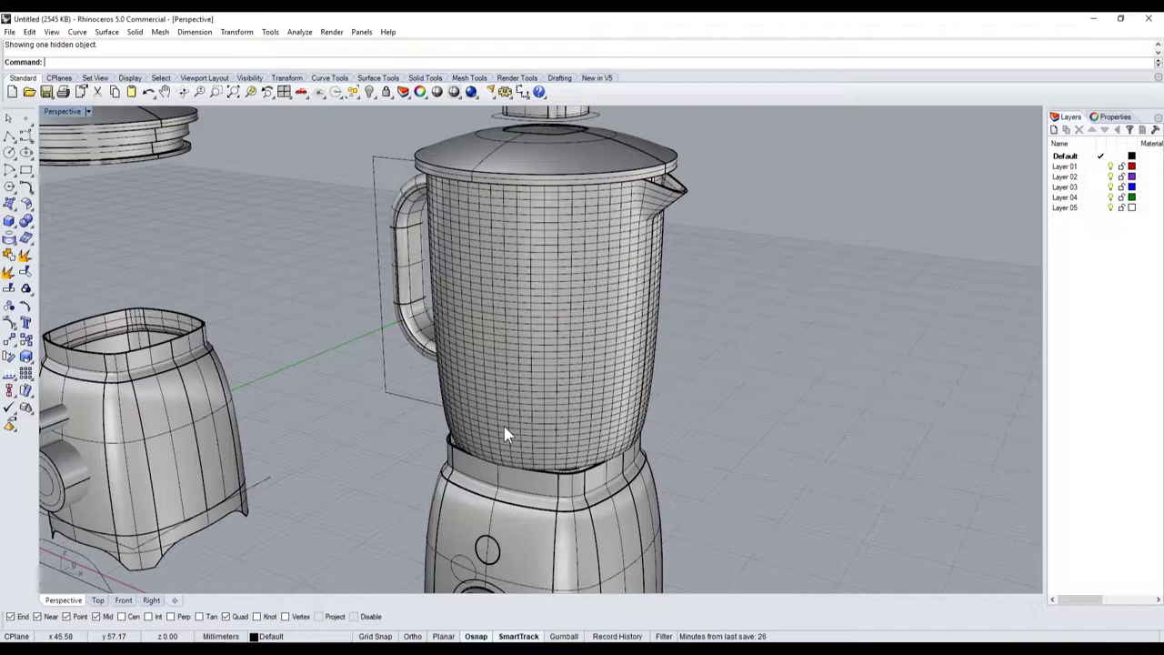
pyautogui.scroll(-4, 564, 419)
pyautogui.scroll(1, 556, 406)
pyautogui.scroll(3, 637, 414)
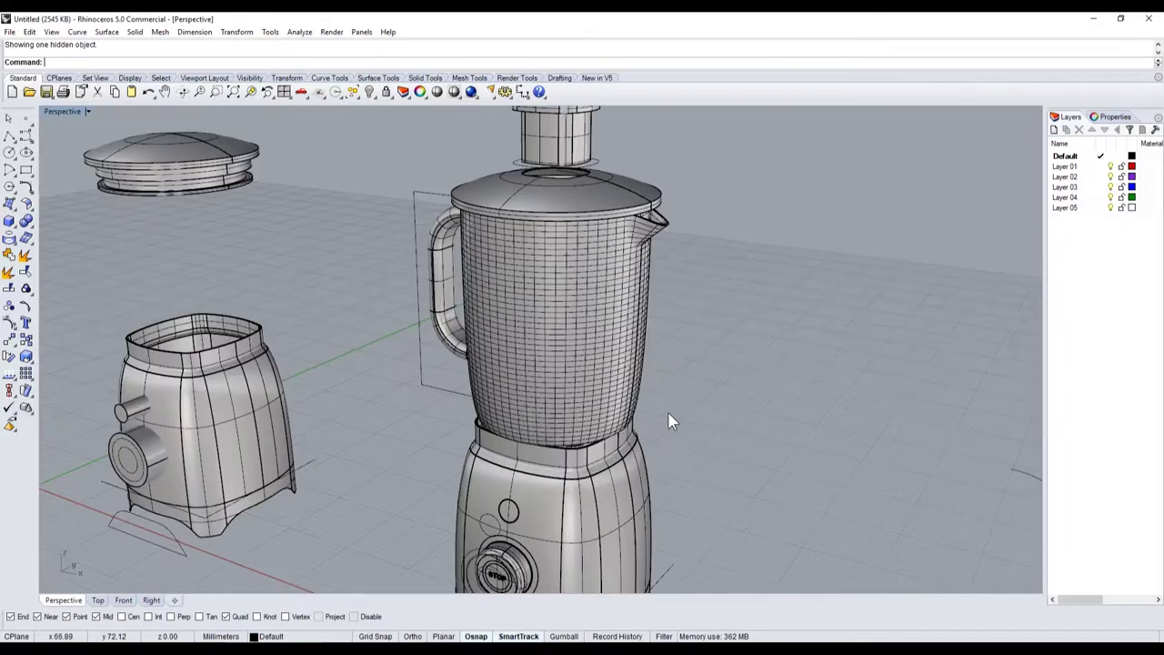
pyautogui.scroll(-3, 665, 415)
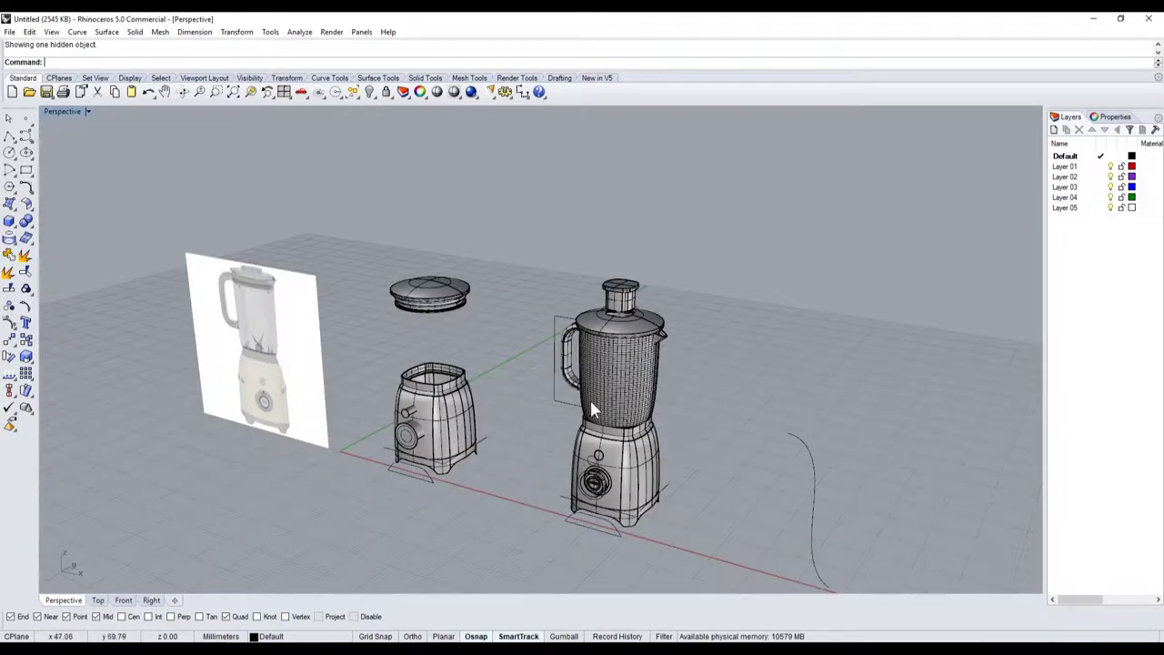
pyautogui.scroll(3, 318, 336)
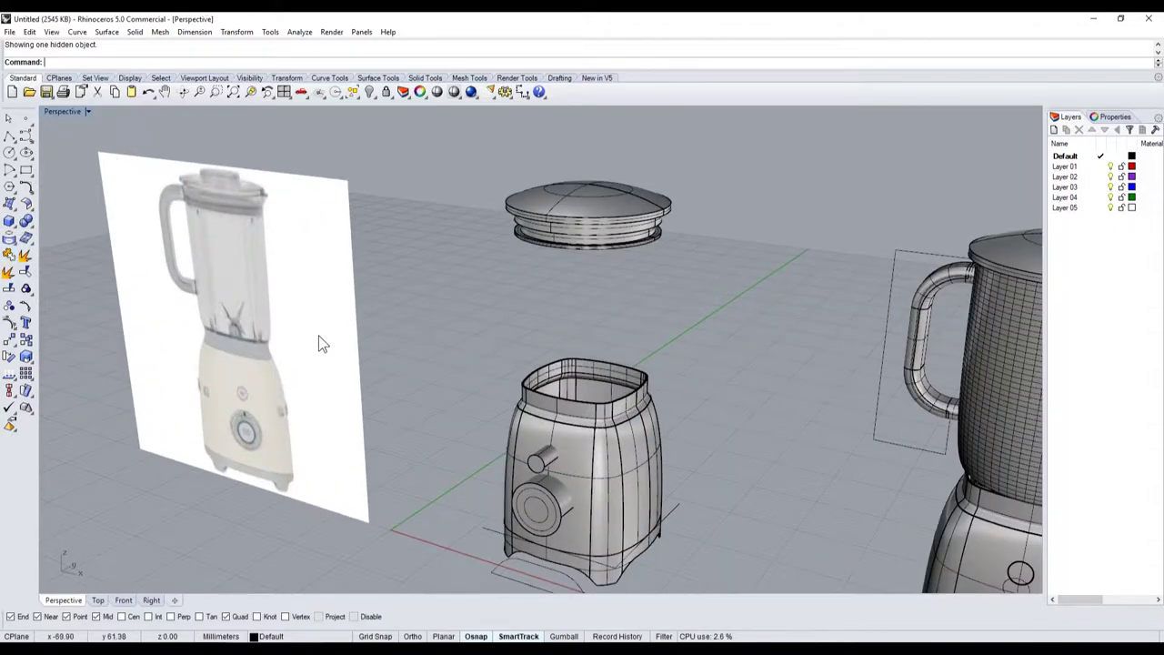
pyautogui.scroll(-3, 574, 348)
pyautogui.scroll(4, 735, 354)
pyautogui.click(647, 298)
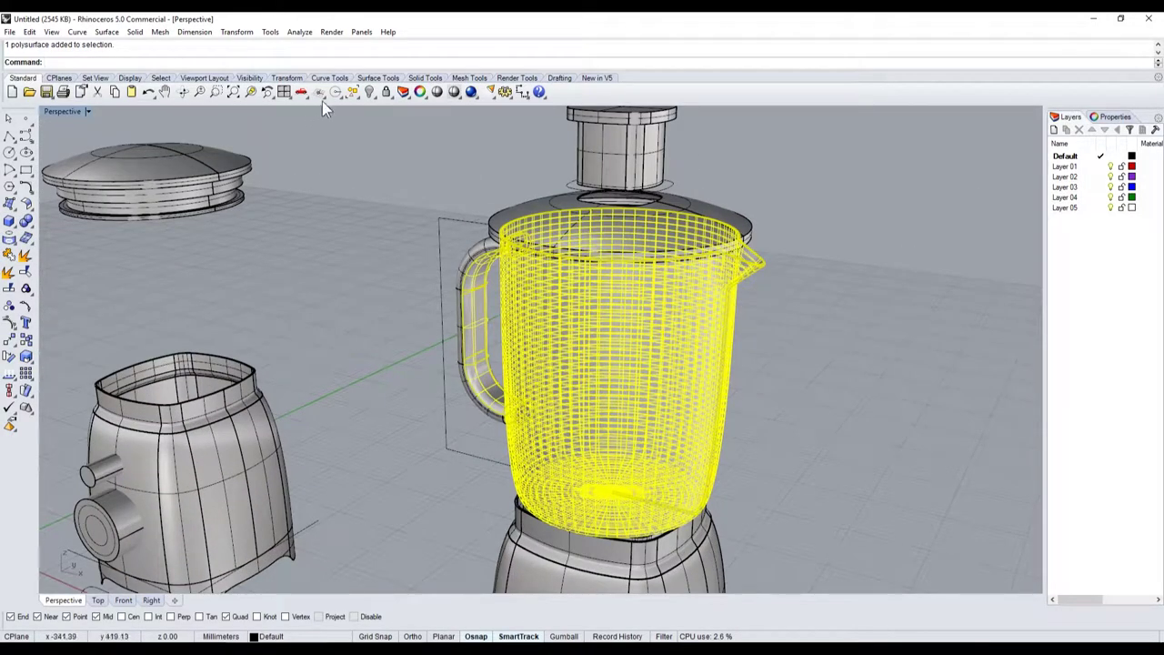
pyautogui.scroll(-3, 534, 296)
pyautogui.scroll(-2, 534, 295)
# Step: Return to four viewports and zoom the Front view onto the reference image's blades
pyautogui.doubleClick(62, 111)
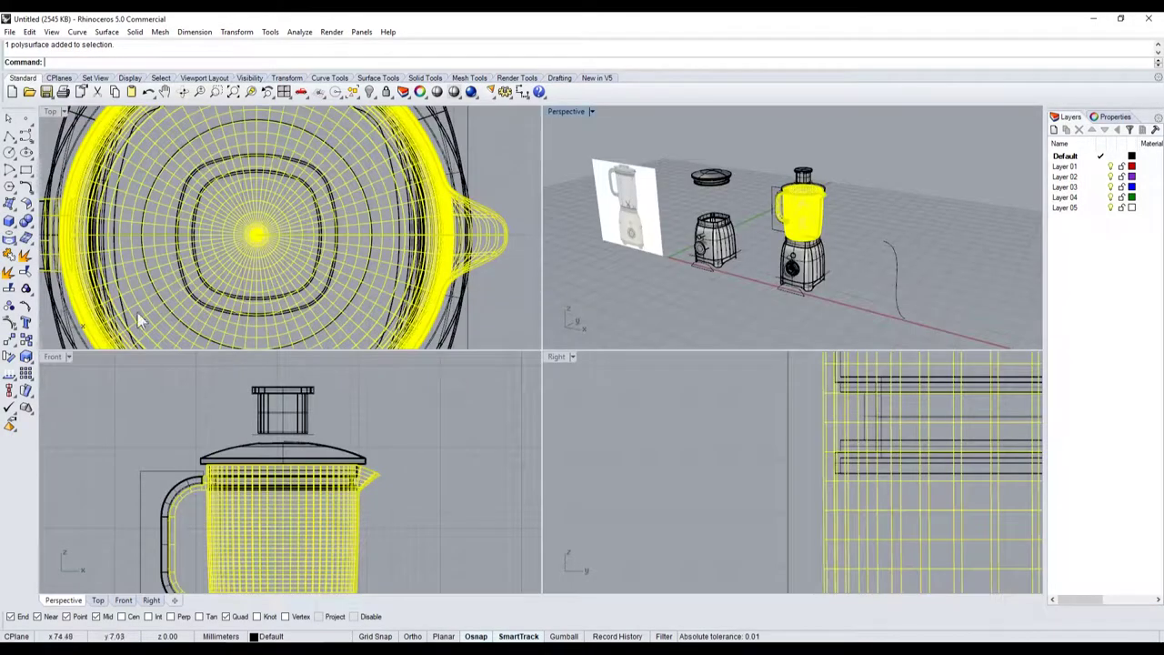
pyautogui.scroll(-4, 447, 446)
pyautogui.scroll(3, 377, 471)
pyautogui.scroll(3, 269, 482)
pyautogui.scroll(2, 255, 461)
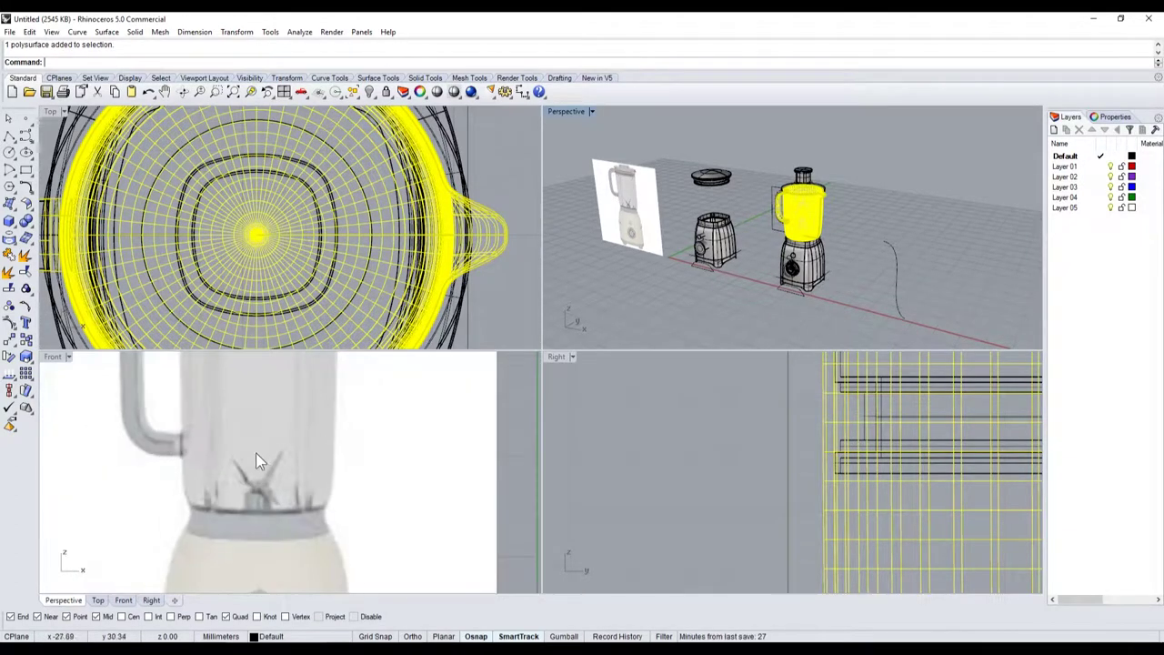
# Step: Begin a four-point polyline outline of the blade, then abandon it
pyautogui.click(9, 135)
pyautogui.scroll(2, 291, 484)
pyautogui.scroll(3, 198, 458)
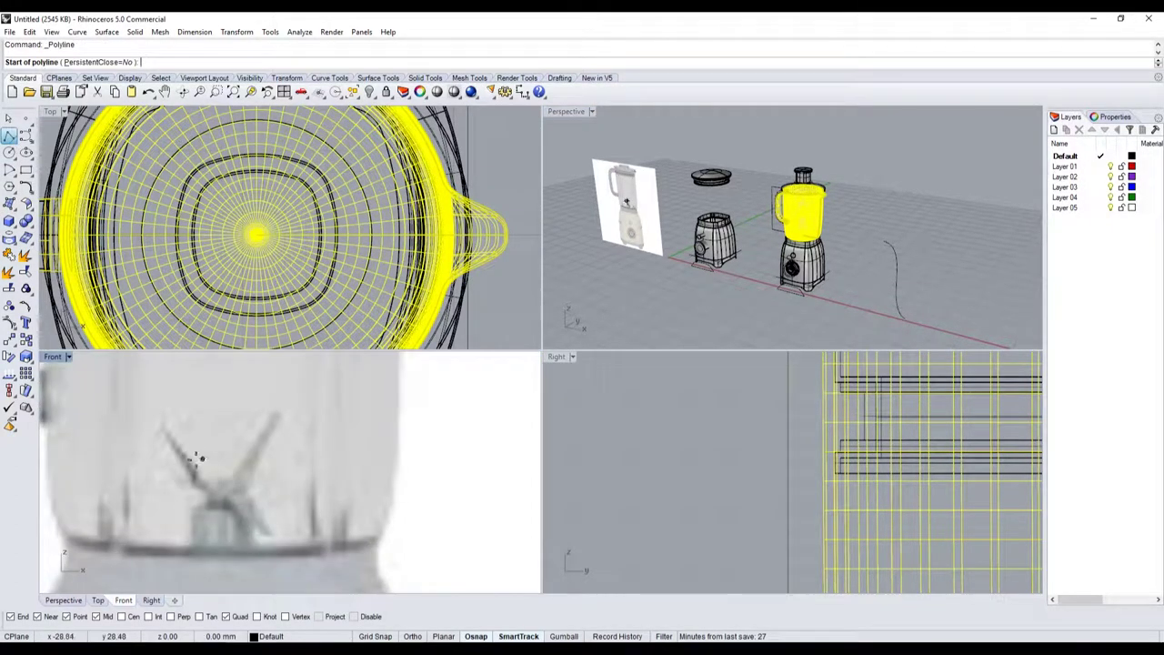
pyautogui.click(157, 429)
pyautogui.click(198, 494)
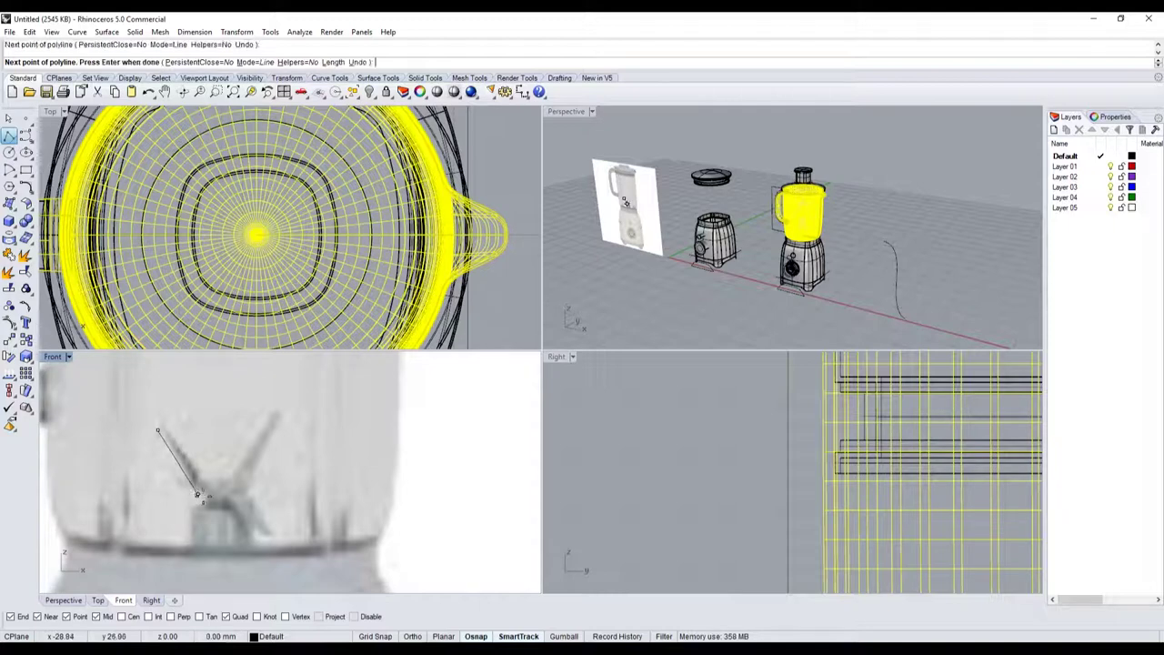
pyautogui.click(257, 493)
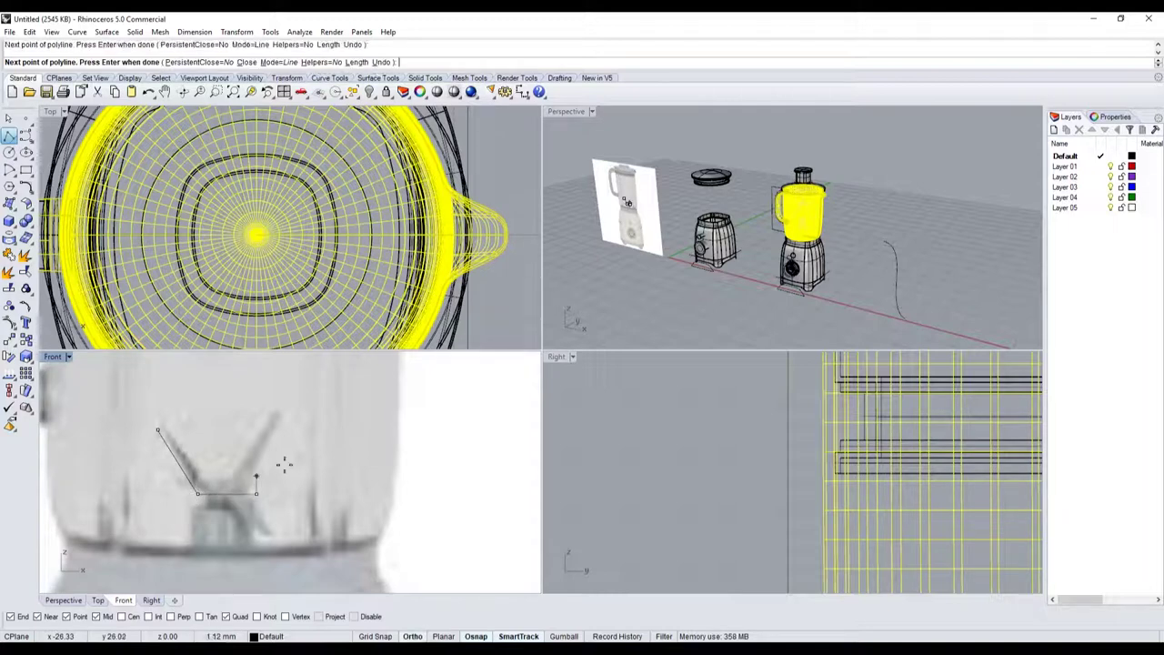
pyautogui.click(308, 418)
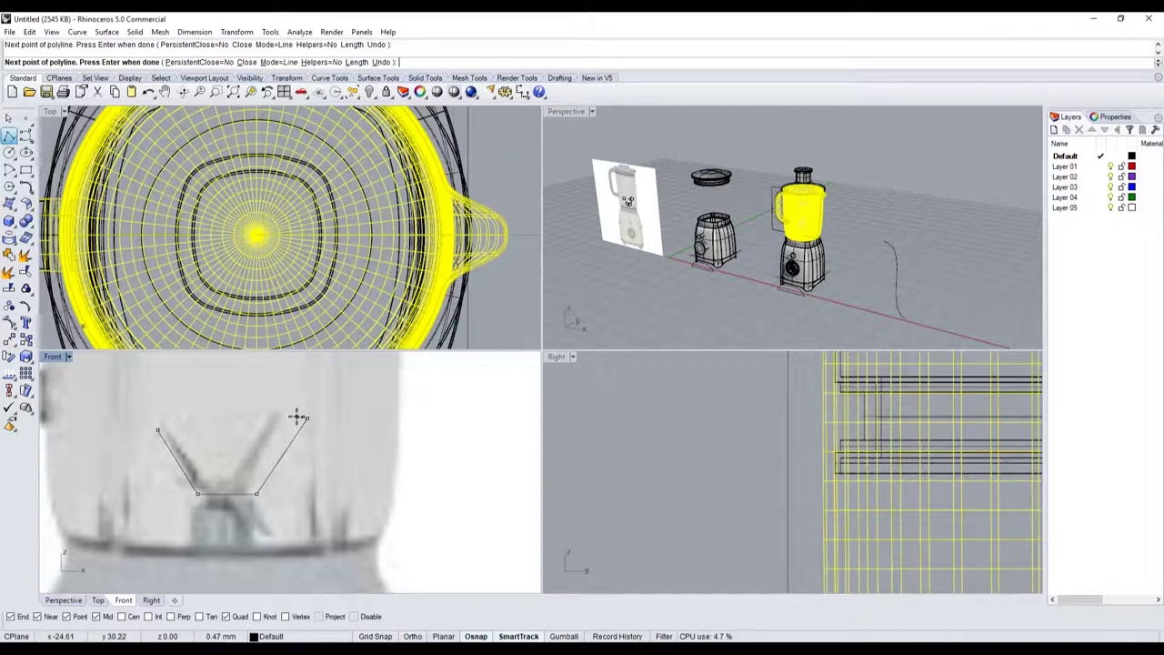
pyautogui.press('Escape')
# Step: Draw a single slanted line for the left blade edge down to the blade bottom
pyautogui.press('Return')
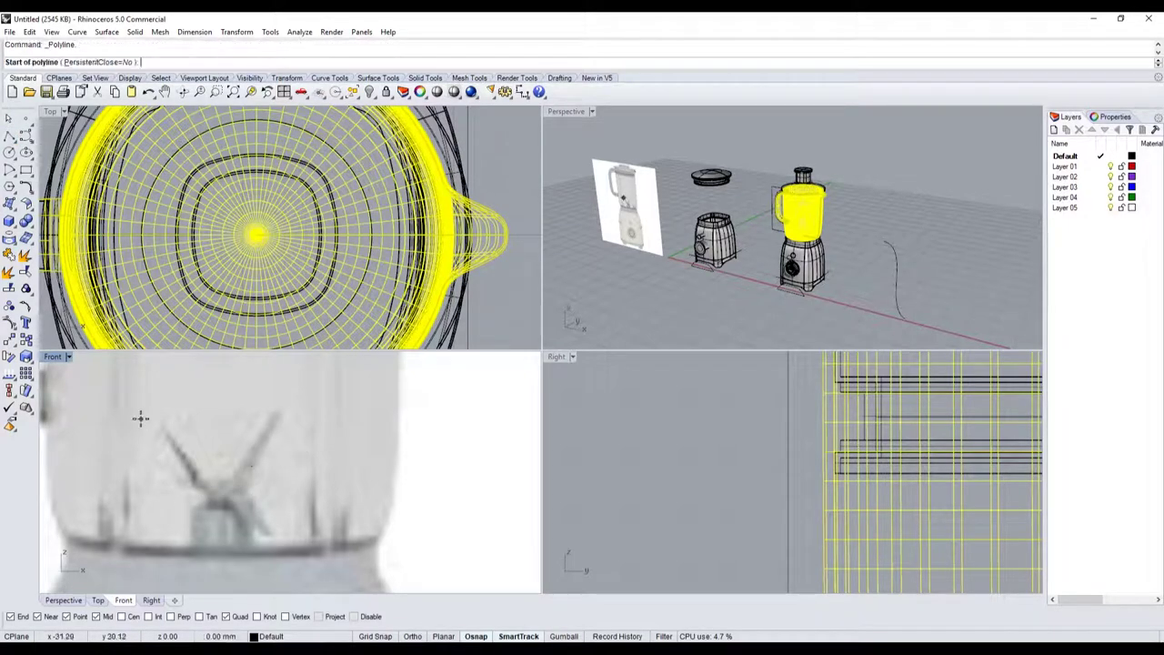
pyautogui.click(141, 419)
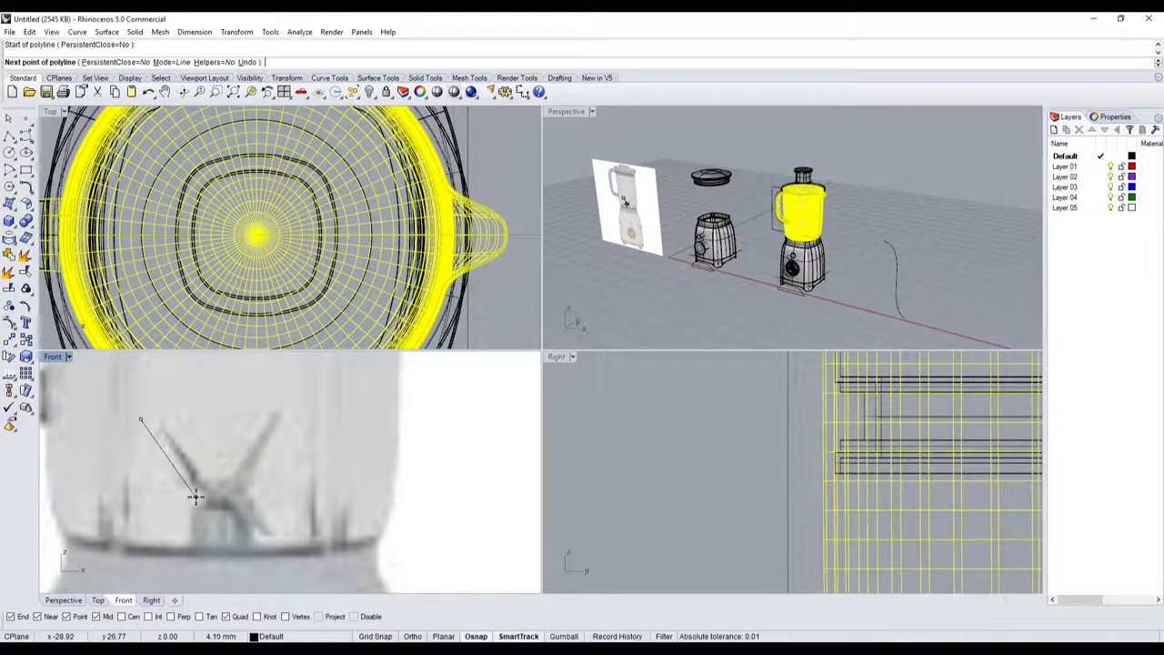
pyautogui.click(196, 495)
pyautogui.press('Return')
# Step: Draw the flat bottom line of the blade starting from the slanted edge's lower end
pyautogui.click(192, 494)
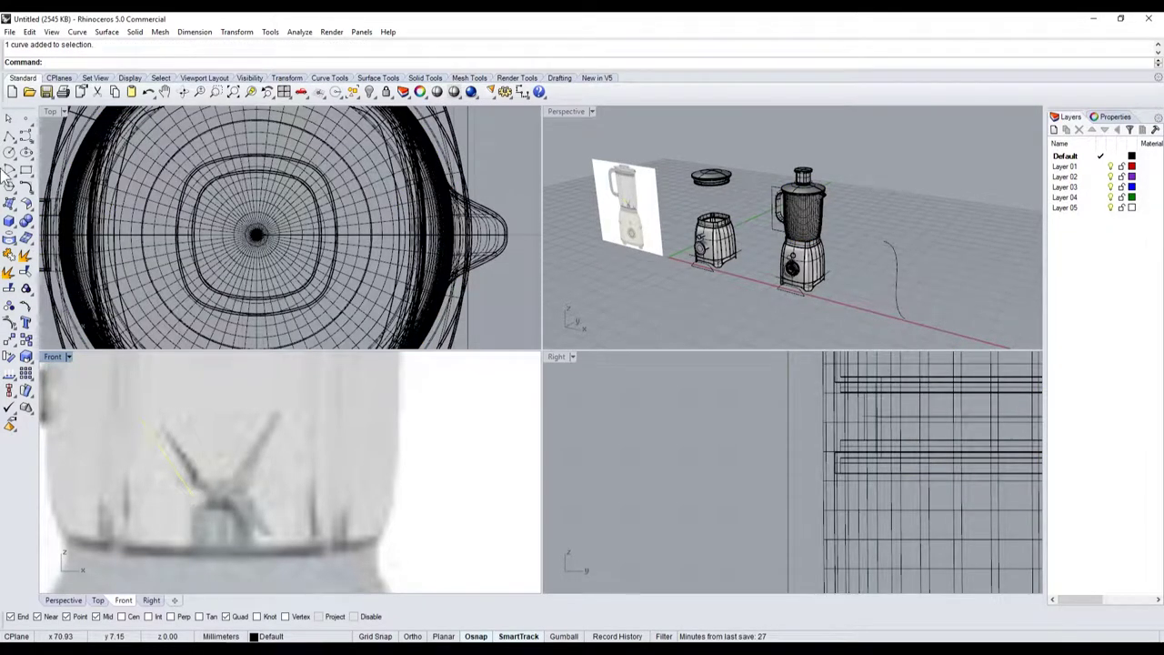
pyautogui.click(9, 134)
pyautogui.click(193, 496)
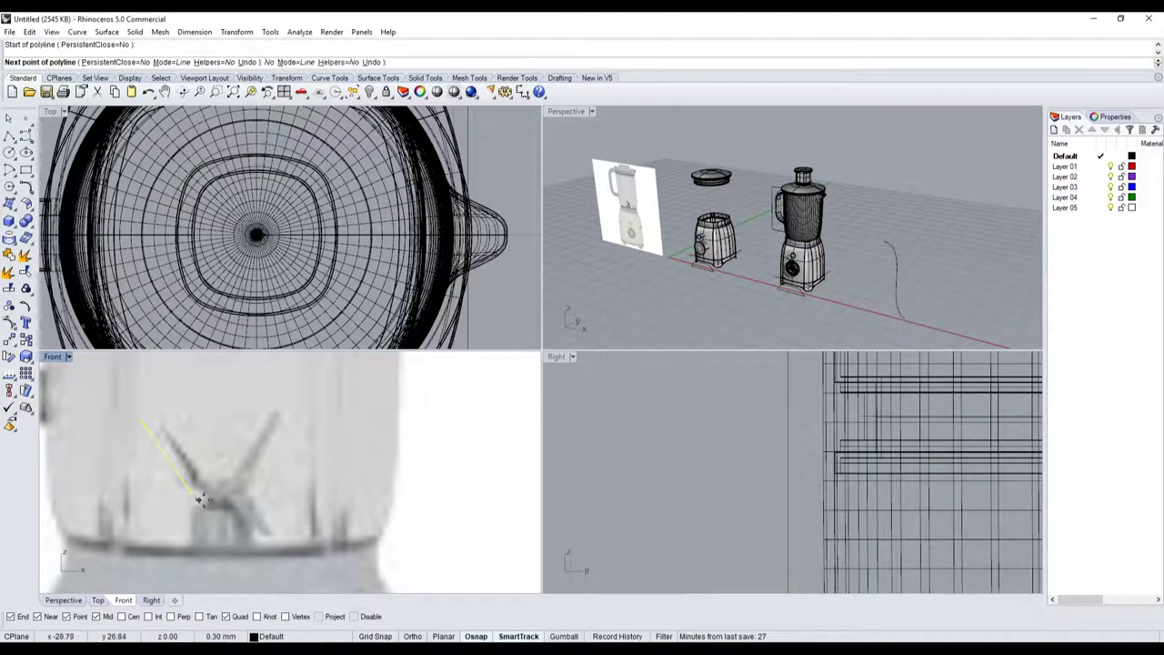
pyautogui.click(268, 496)
pyautogui.press('Return')
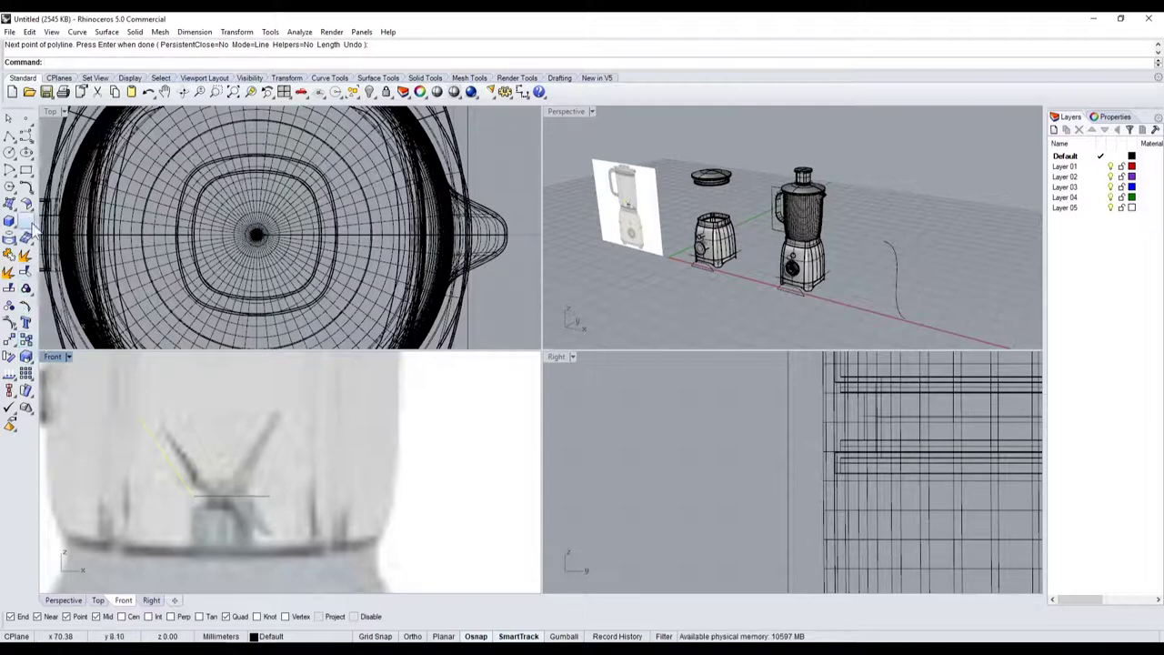
# Step: Mirror the slanted edge about the bottom line's midpoint and join all three lines into one curve
pyautogui.click(27, 340)
pyautogui.click(100, 348)
pyautogui.click(234, 496)
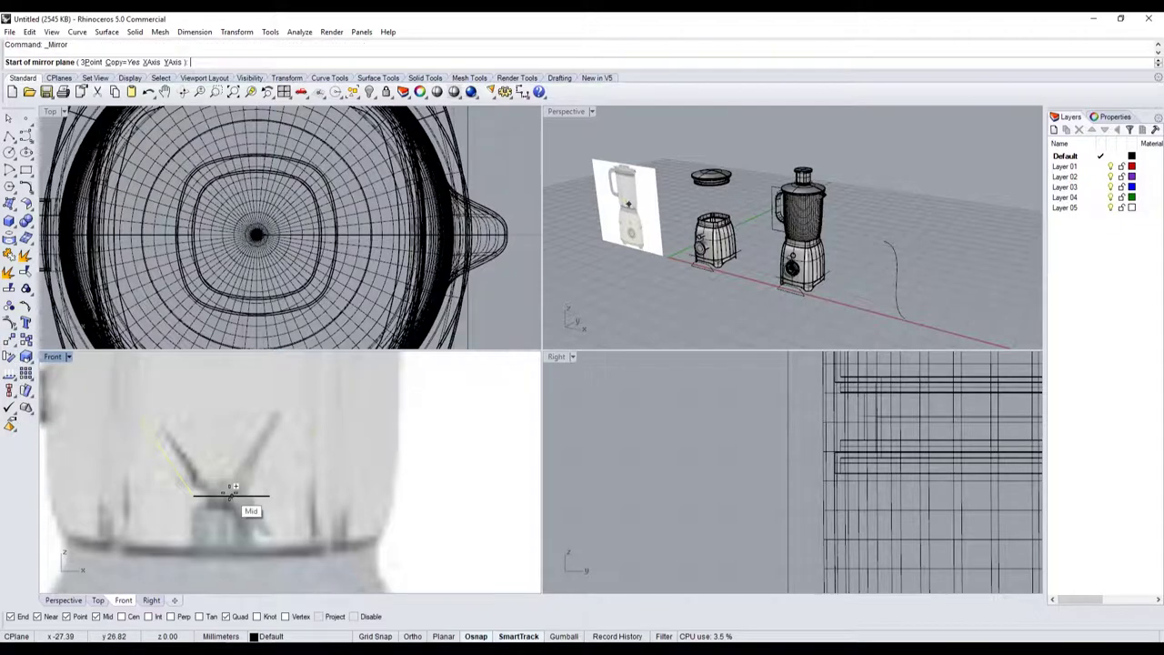
pyautogui.click(234, 424)
pyautogui.click(278, 485)
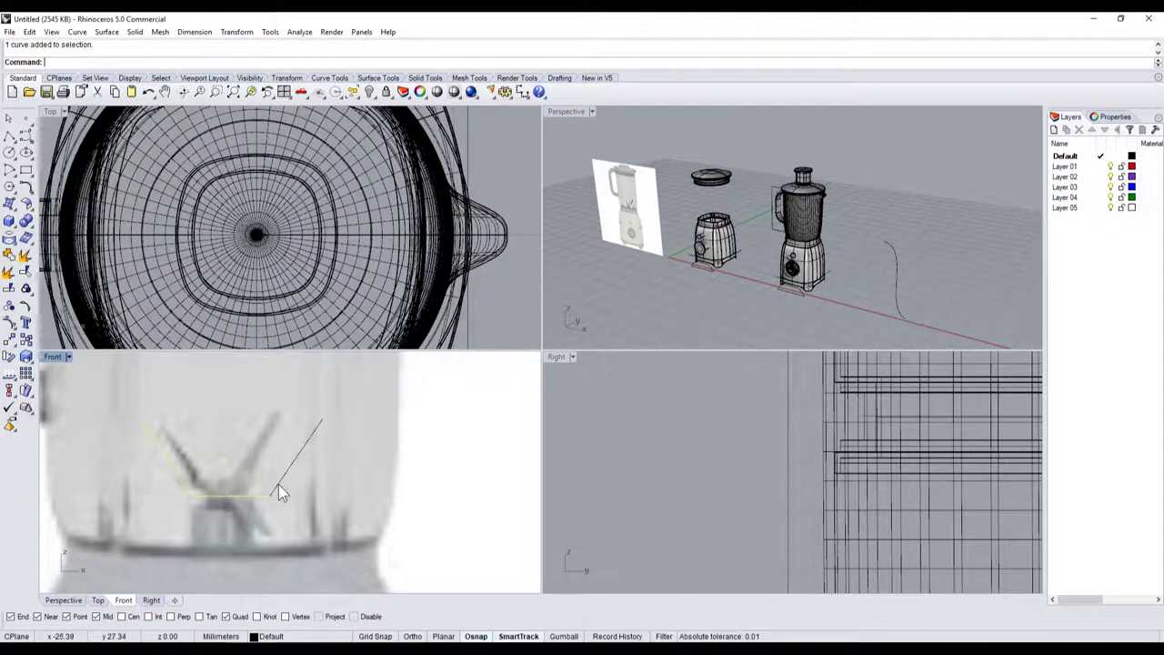
pyautogui.press('Delete')
pyautogui.click(8, 264)
# Step: Zoom around and switch to the Perspective view to check the V-shaped blade curve
pyautogui.scroll(-5, 652, 221)
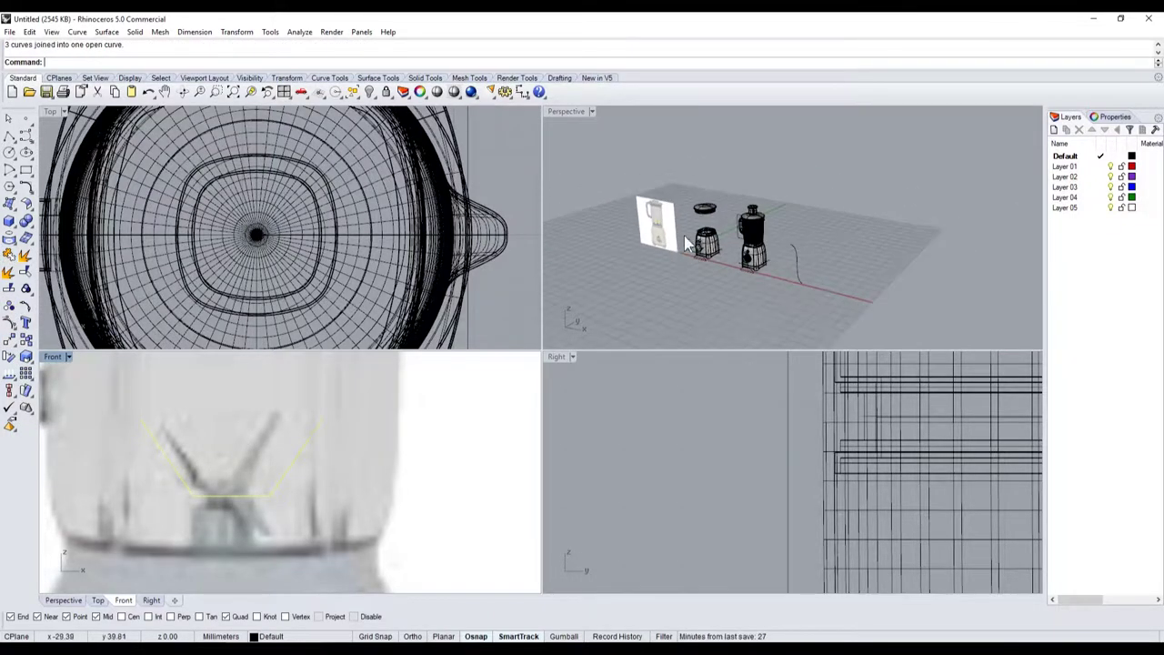
pyautogui.scroll(8, 653, 221)
pyautogui.scroll(-2, 652, 221)
pyautogui.click(652, 221)
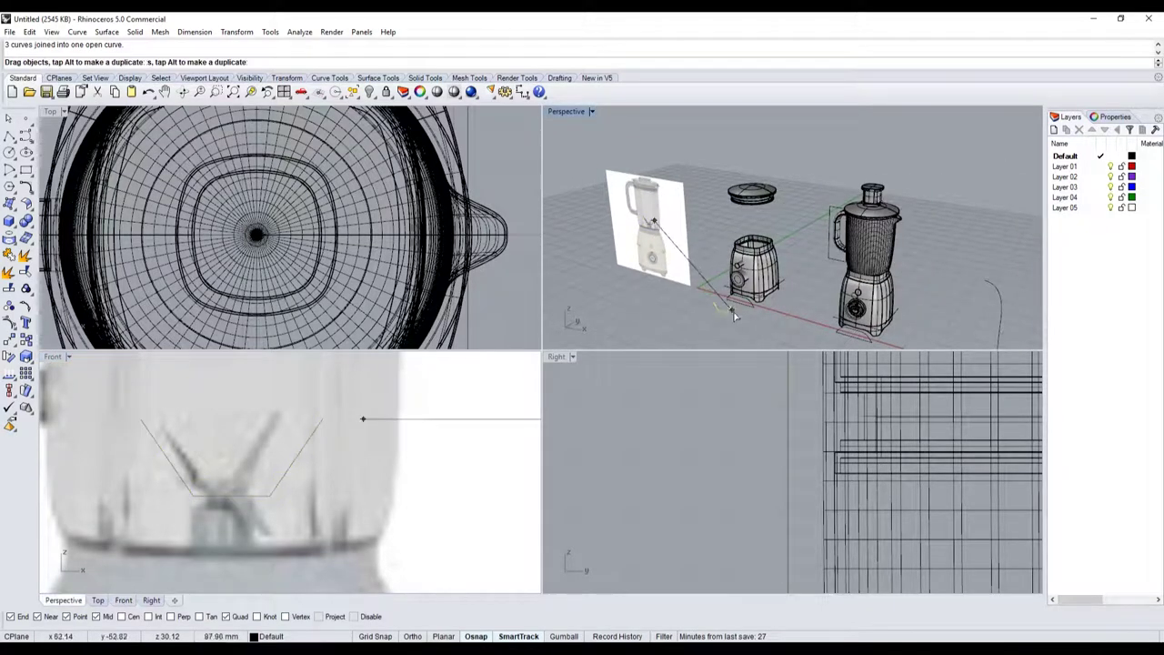
pyautogui.scroll(-3, 139, 538)
pyautogui.scroll(-3, 235, 515)
pyautogui.scroll(2, 235, 515)
pyautogui.scroll(4, 234, 510)
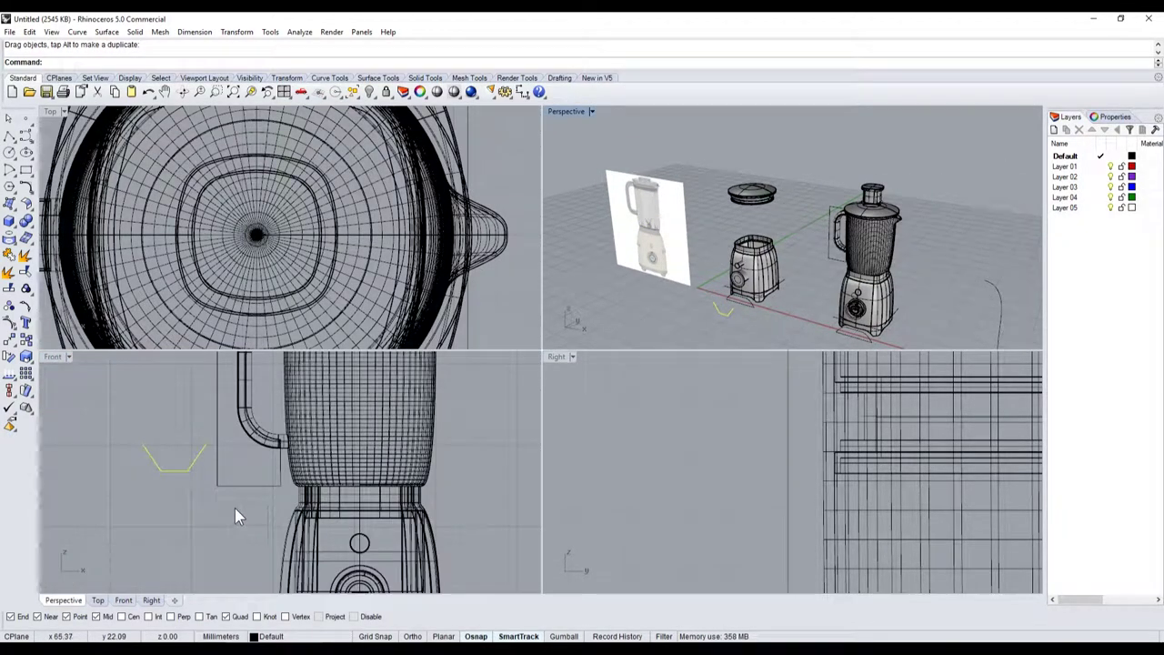
pyautogui.scroll(-8, 203, 505)
pyautogui.scroll(3, 193, 506)
# Step: Undo the accidental move of the blade curve
pyautogui.hotkey('ctrl', 'z')
pyautogui.scroll(5, 142, 479)
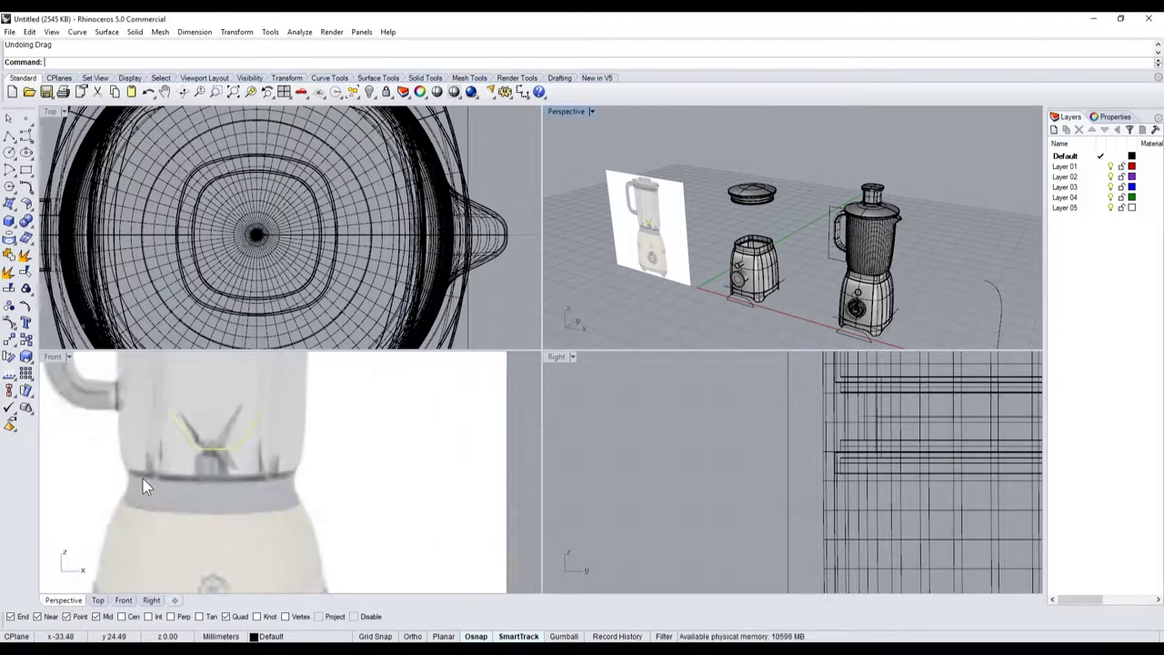
pyautogui.scroll(3, 173, 477)
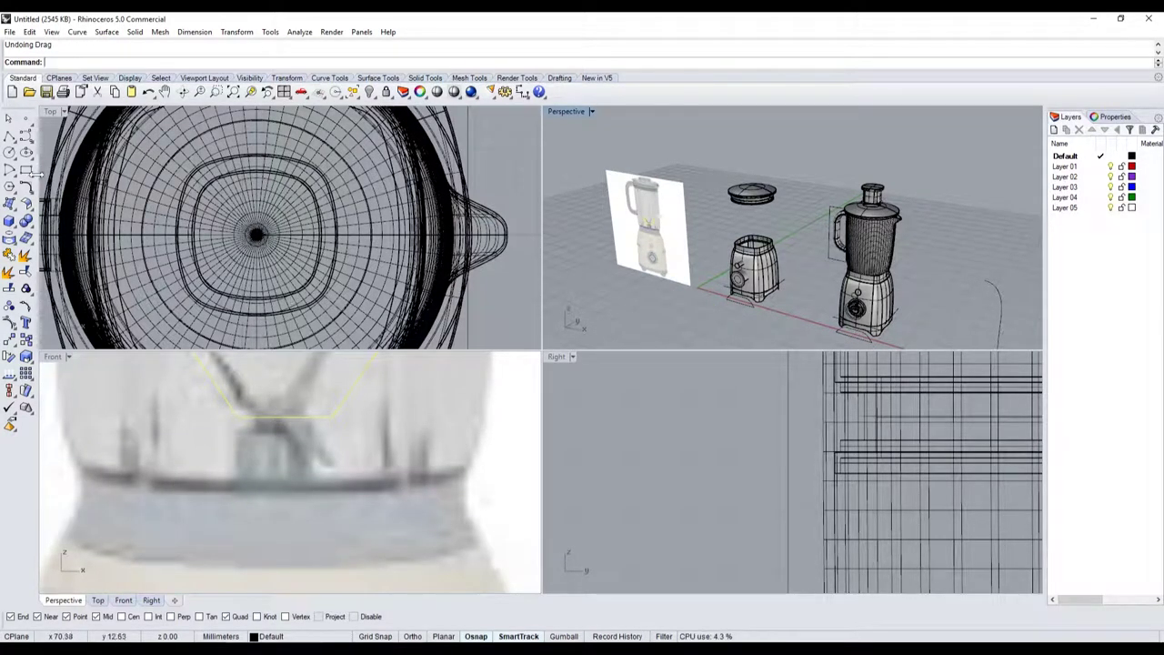
# Step: Create a small solid cylinder centred on the blade
pyautogui.click(14, 229)
pyautogui.click(43, 227)
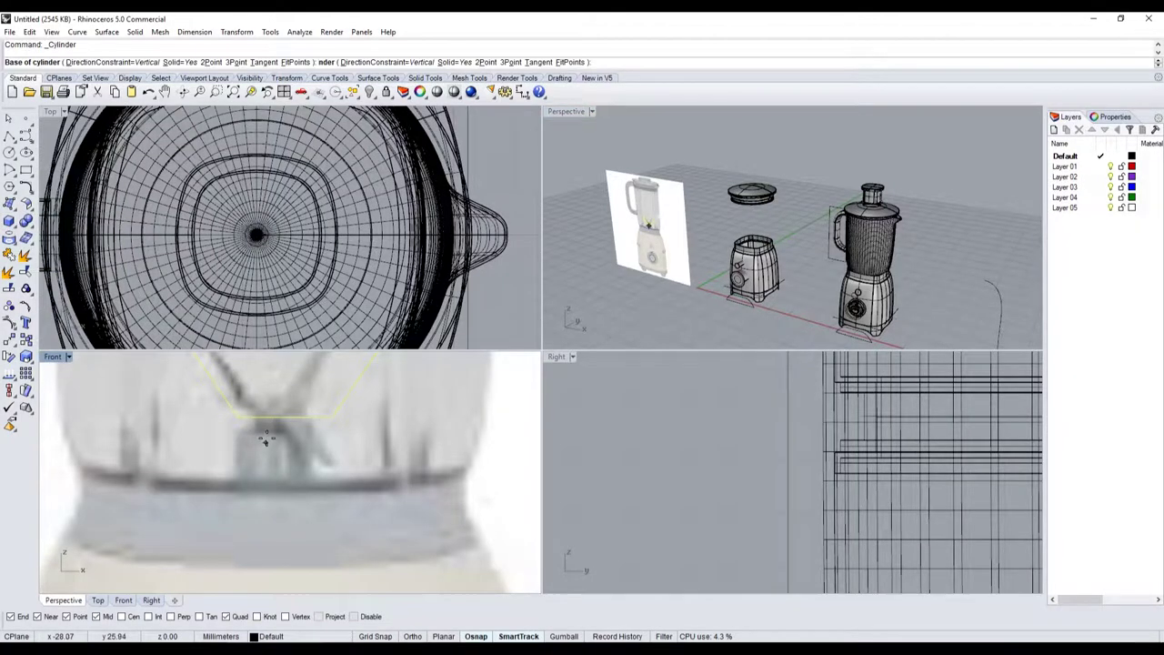
pyautogui.scroll(2, 264, 419)
pyautogui.click(265, 390)
pyautogui.click(284, 393)
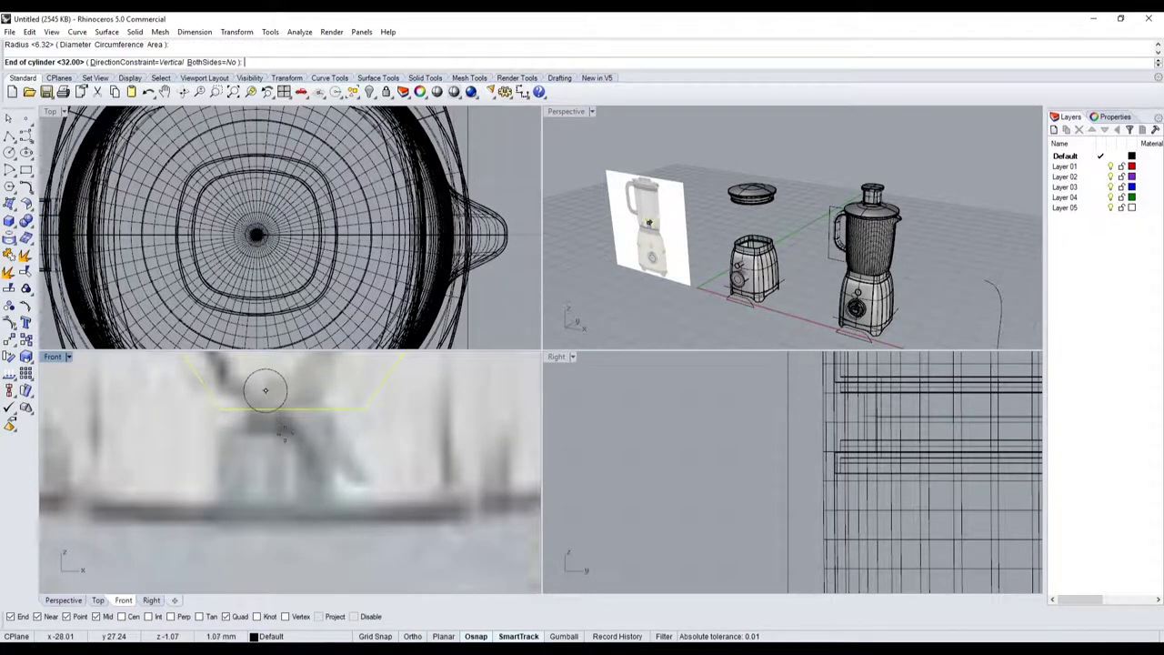
pyautogui.scroll(-2, 764, 482)
pyautogui.scroll(-3, 765, 482)
pyautogui.scroll(-2, 764, 483)
pyautogui.scroll(4, 763, 483)
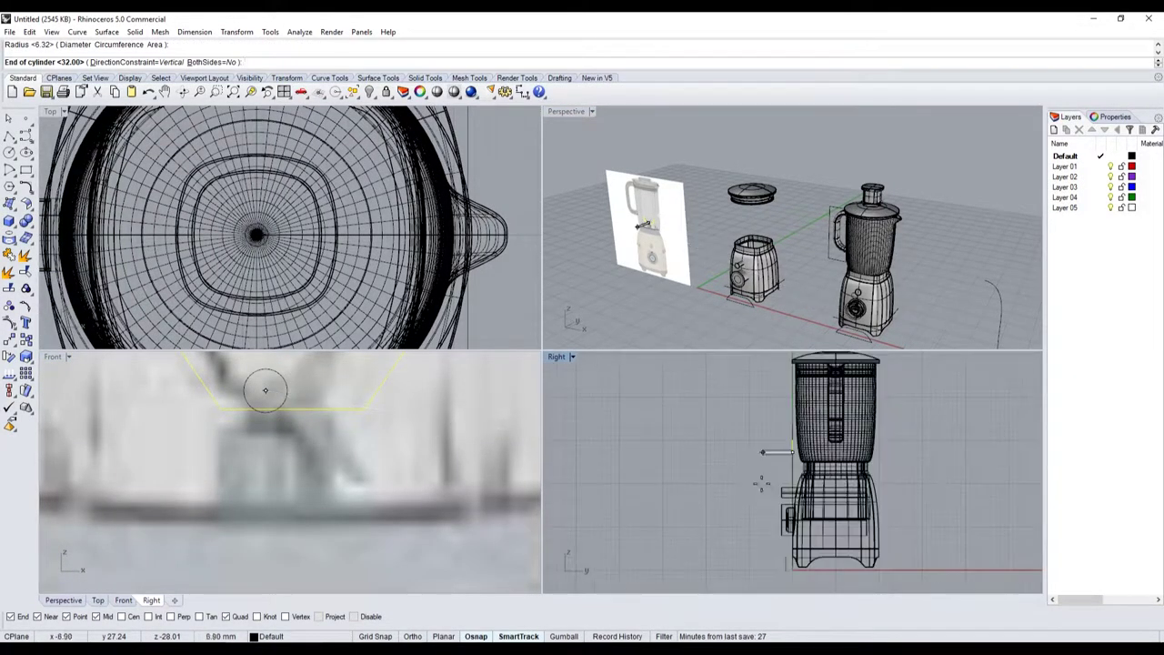
pyautogui.scroll(3, 762, 483)
pyautogui.click(817, 465)
pyautogui.click(818, 465)
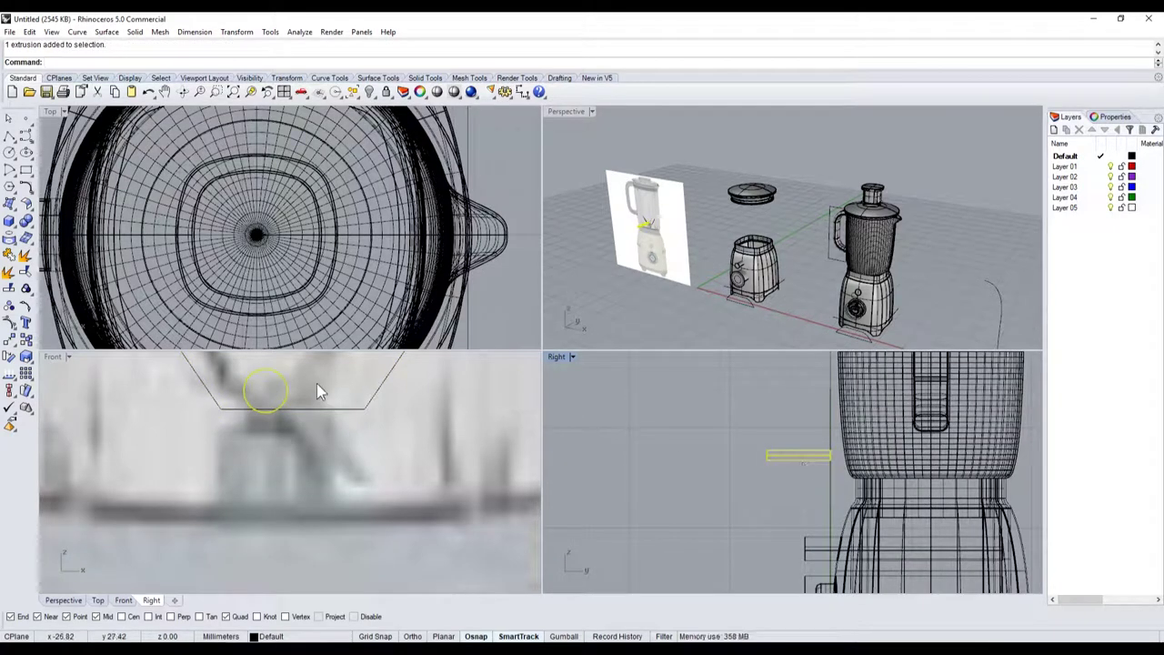
pyautogui.scroll(2, 858, 467)
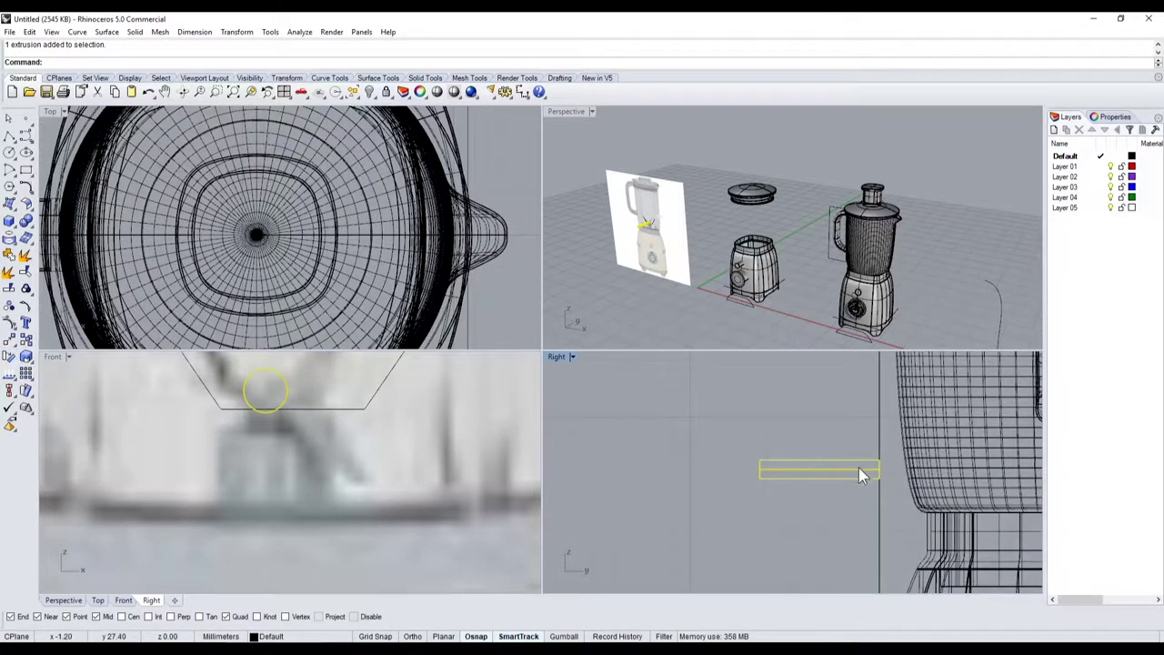
pyautogui.scroll(1, 885, 471)
# Step: Create a second narrow cylinder and rotate it upright to form the shaft
pyautogui.press('Return')
pyautogui.click(887, 470)
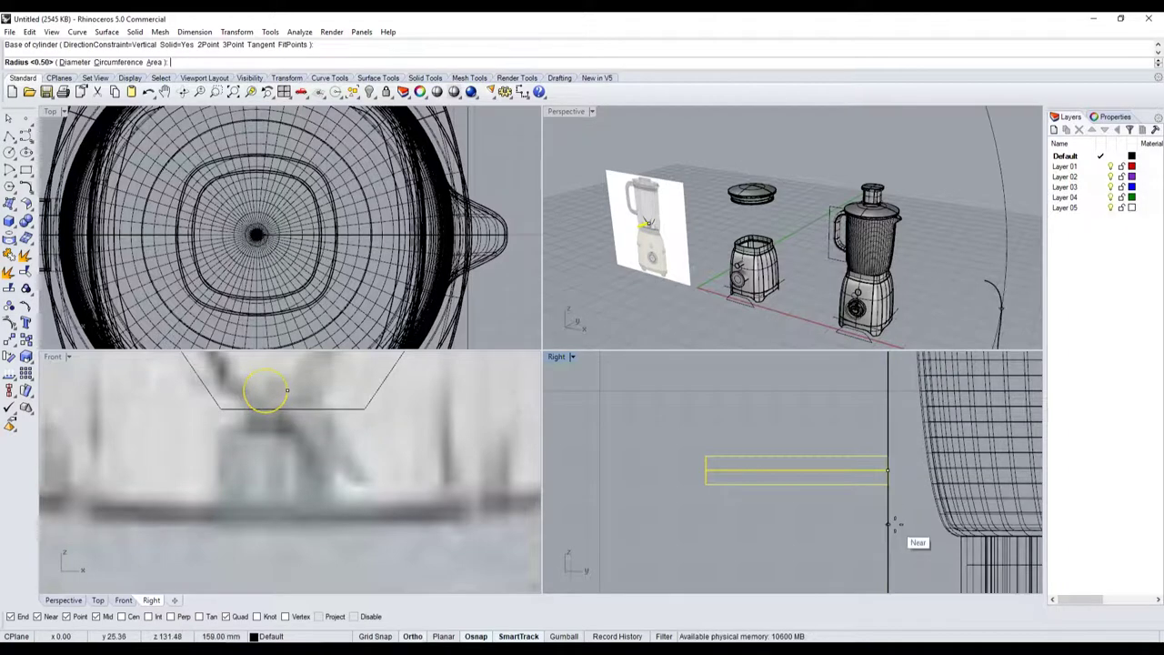
pyautogui.click(912, 471)
pyautogui.press('Return')
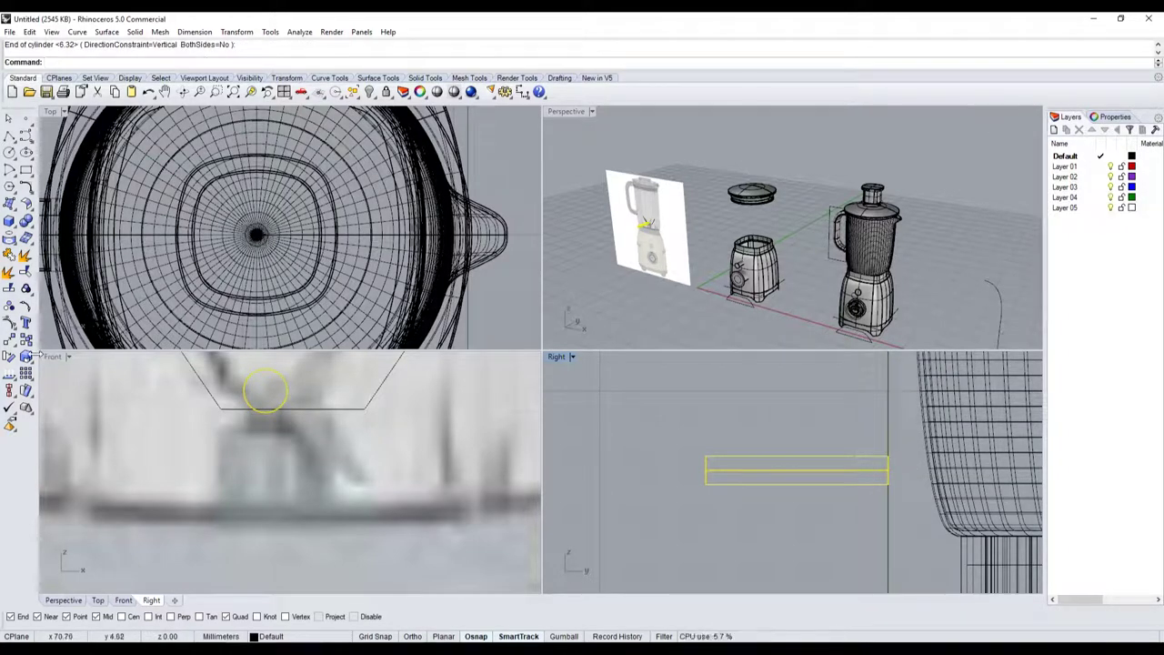
pyautogui.click(11, 358)
pyautogui.click(887, 471)
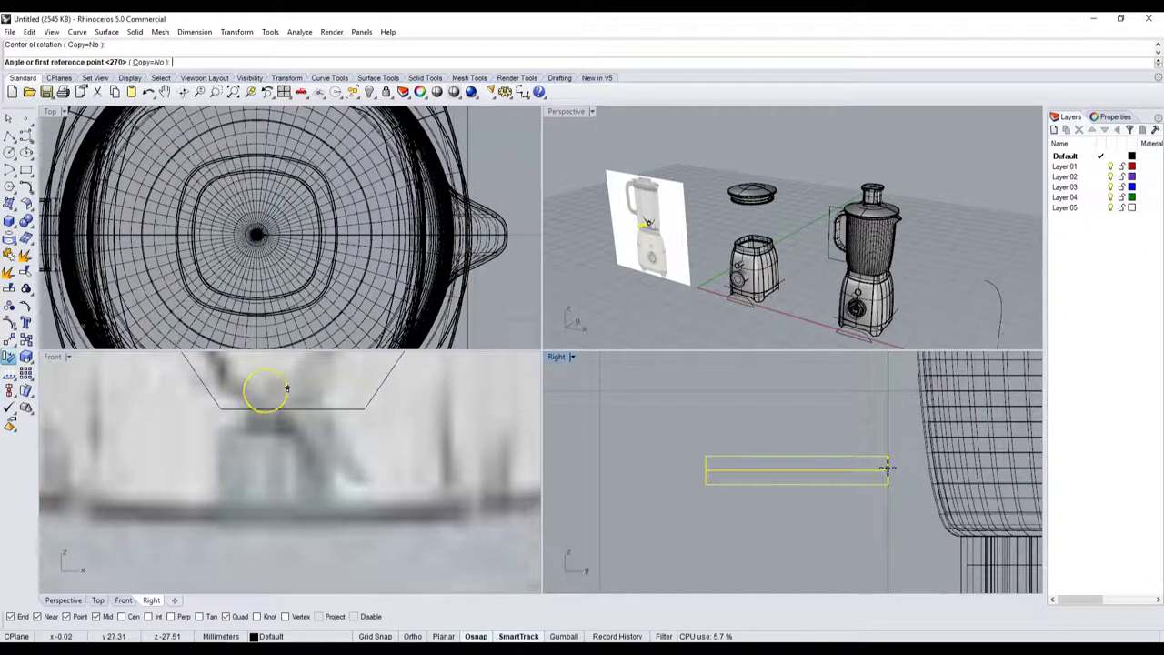
pyautogui.click(887, 422)
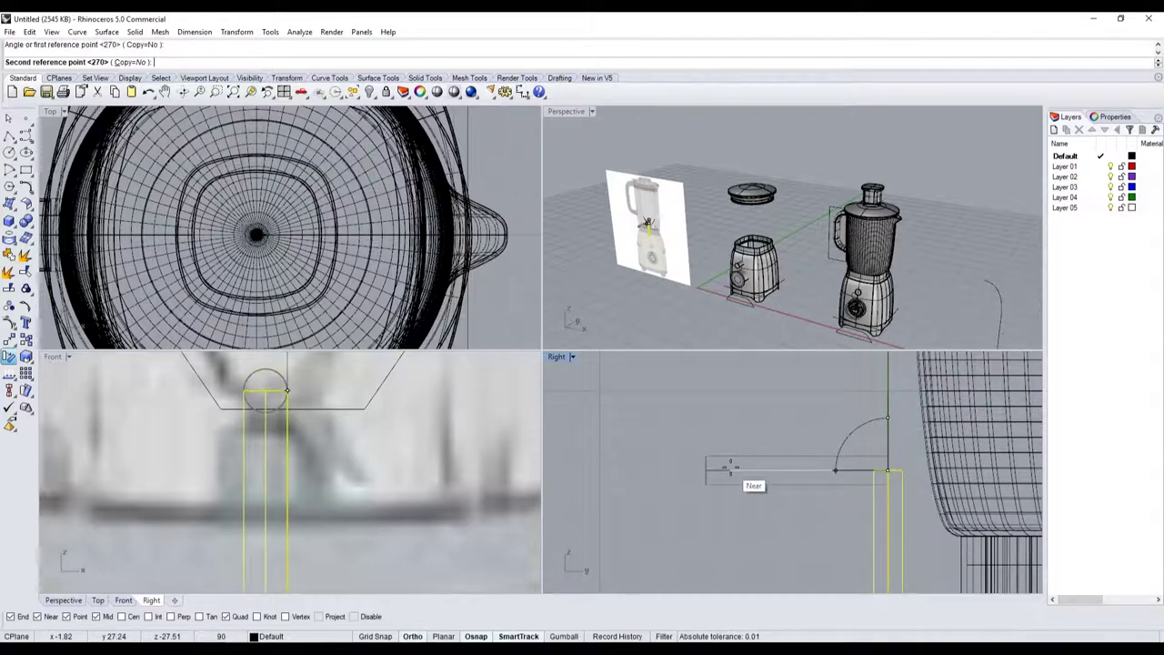
pyautogui.click(731, 472)
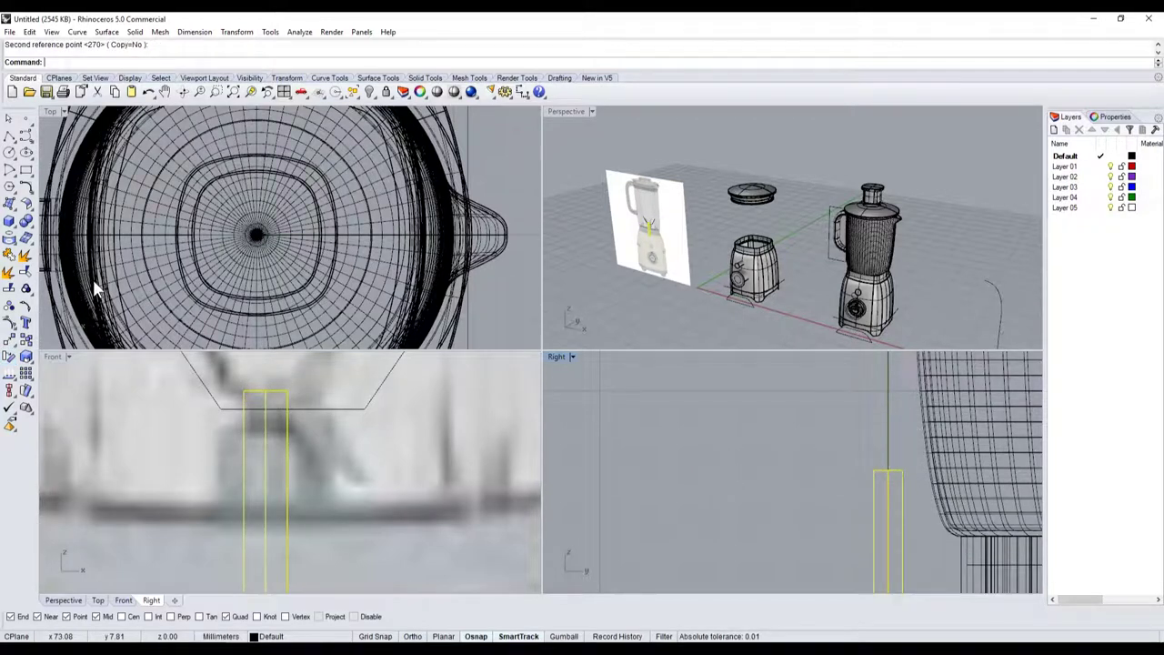
# Step: Try a surface extraction, cancel it, and select the thin shaft cylinder
pyautogui.click(11, 280)
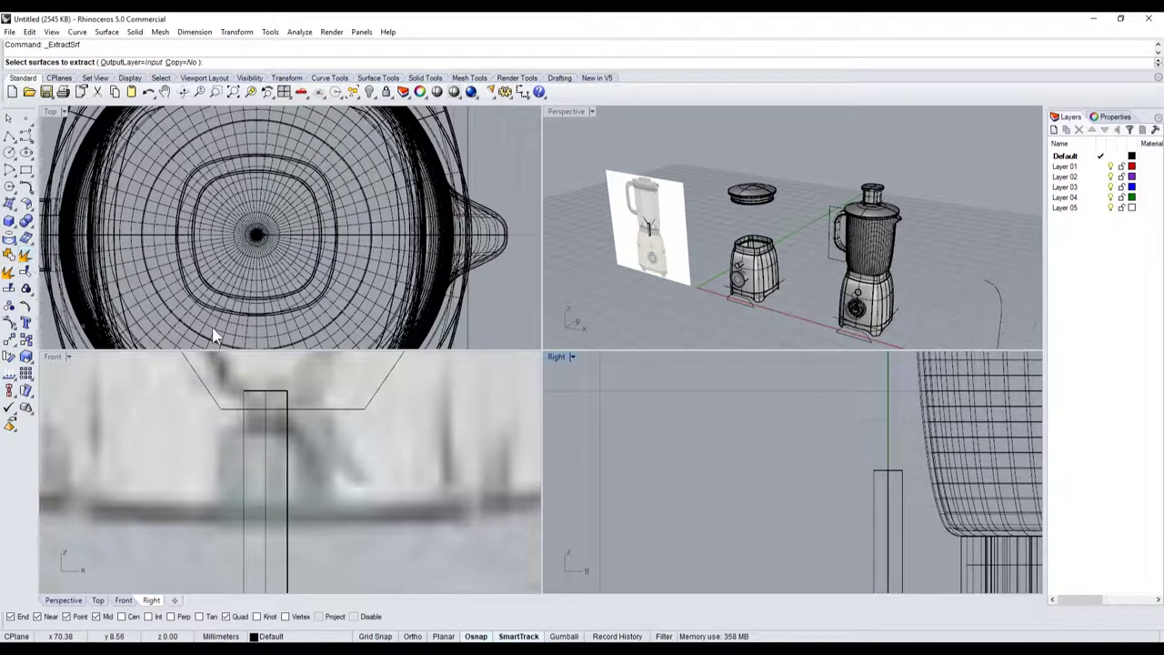
pyautogui.press('Escape')
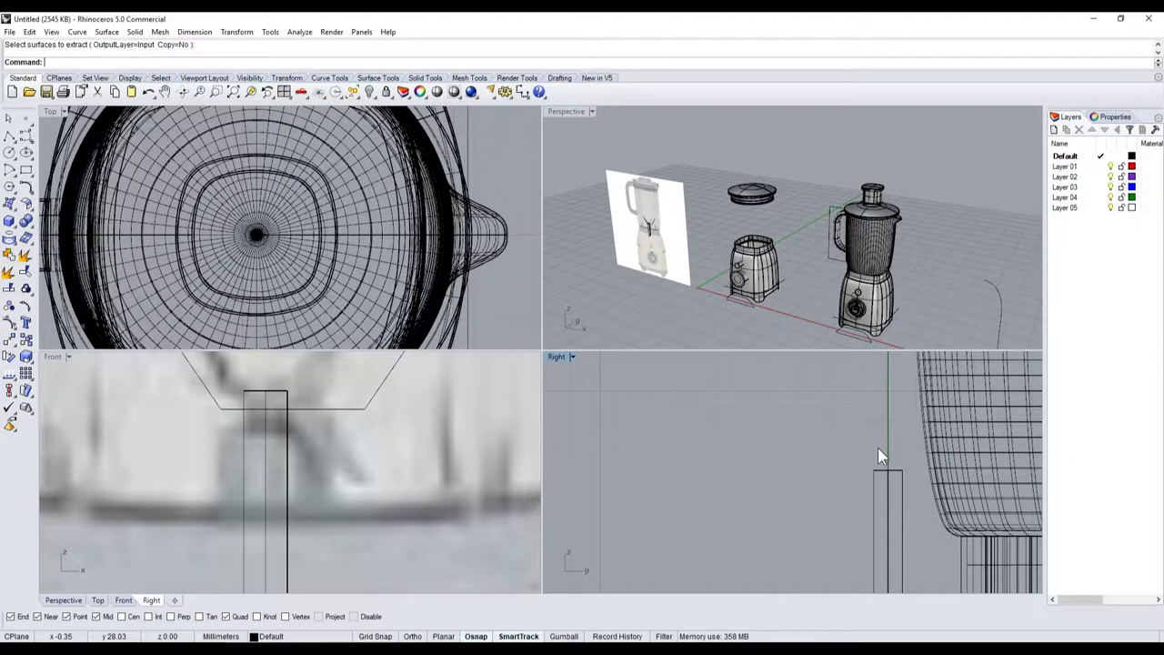
pyautogui.scroll(-2, 878, 447)
pyautogui.scroll(-2, 869, 470)
pyautogui.scroll(1, 859, 500)
pyautogui.scroll(3, 858, 500)
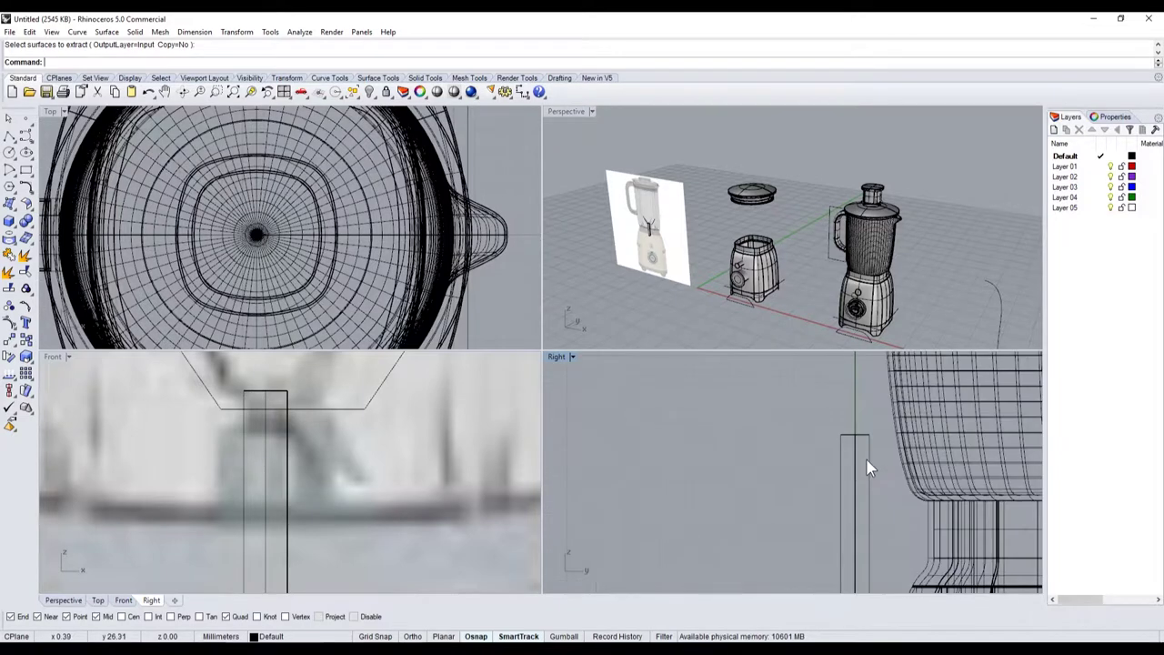
pyautogui.click(867, 450)
pyautogui.scroll(-2, 337, 417)
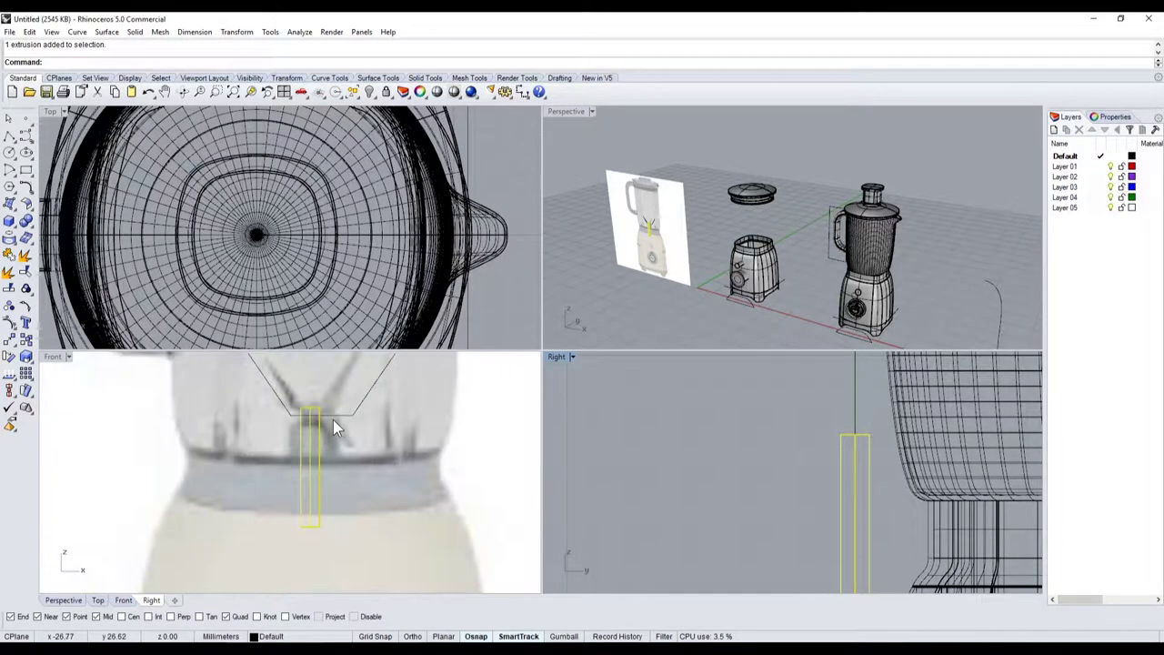
pyautogui.scroll(1, 329, 424)
# Step: In the Front view, paste a duplicate shaft and drag the copy straight down below the original
pyautogui.click(307, 433)
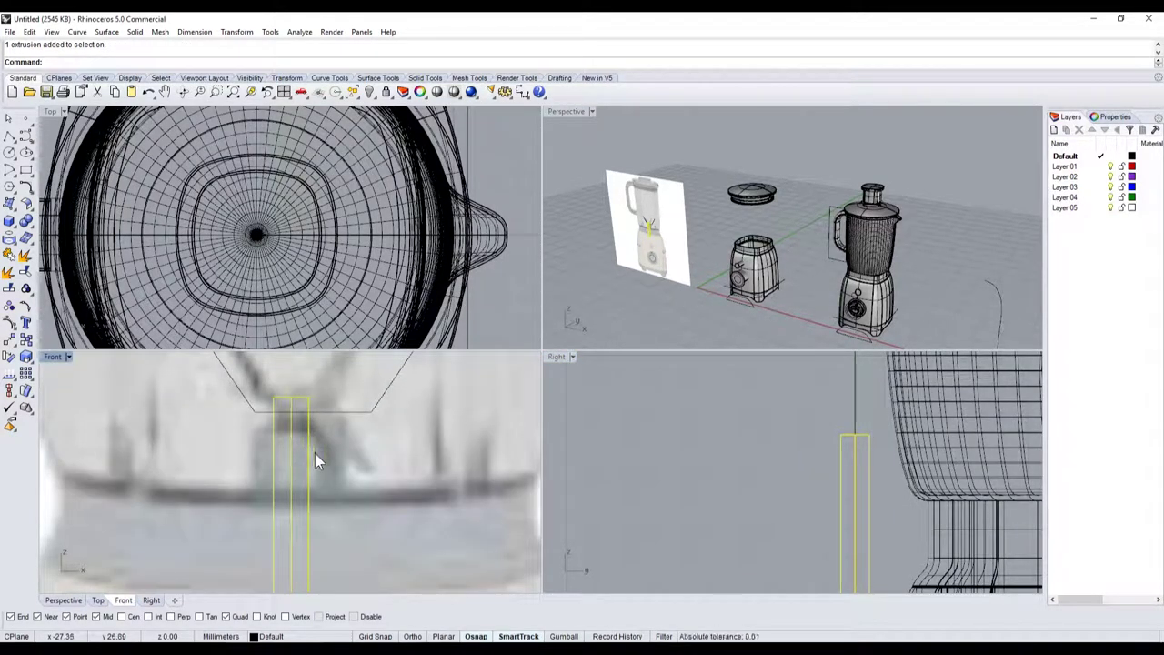
pyautogui.press('Escape')
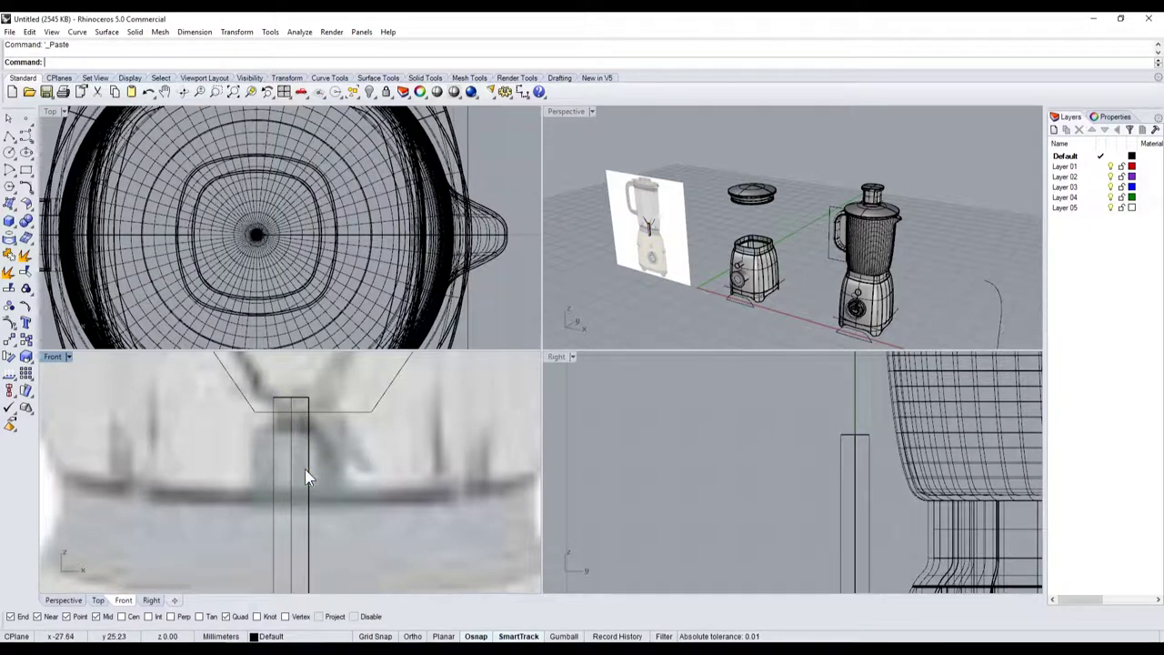
pyautogui.click(311, 468)
pyautogui.click(346, 499)
pyautogui.moveTo(308, 466); pyautogui.dragTo(308, 501)
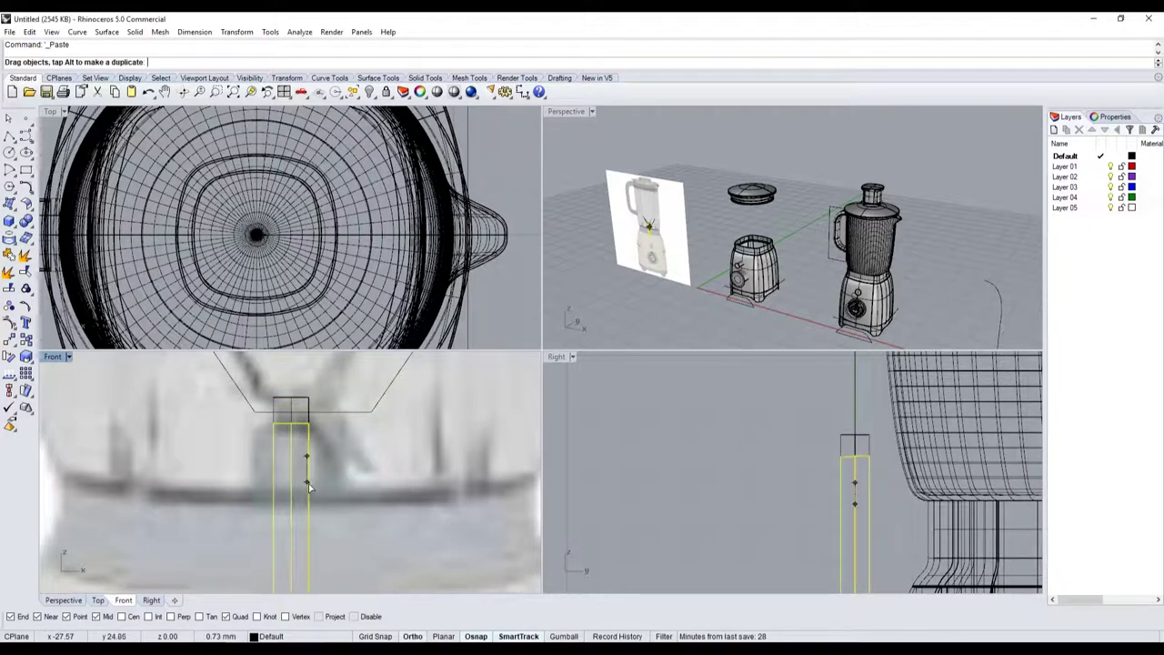
# Step: Try widening the shaft with a two-direction scale, then undo it
pyautogui.click(32, 365)
pyautogui.click(61, 362)
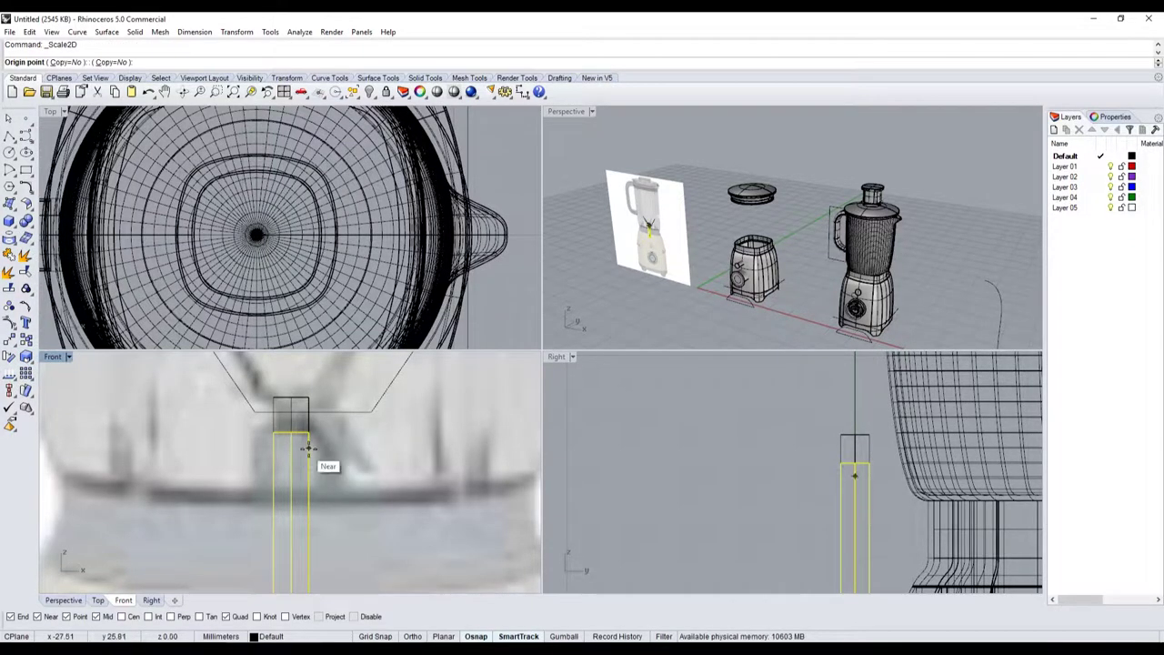
pyautogui.scroll(5, 300, 434)
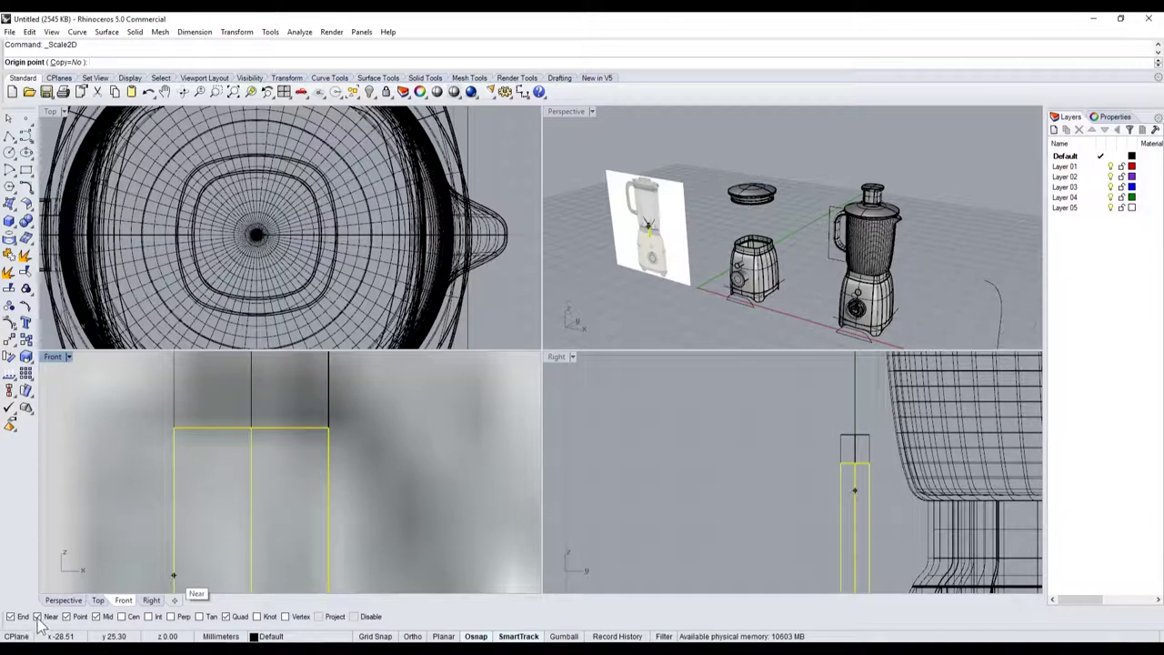
pyautogui.click(38, 617)
pyautogui.click(300, 428)
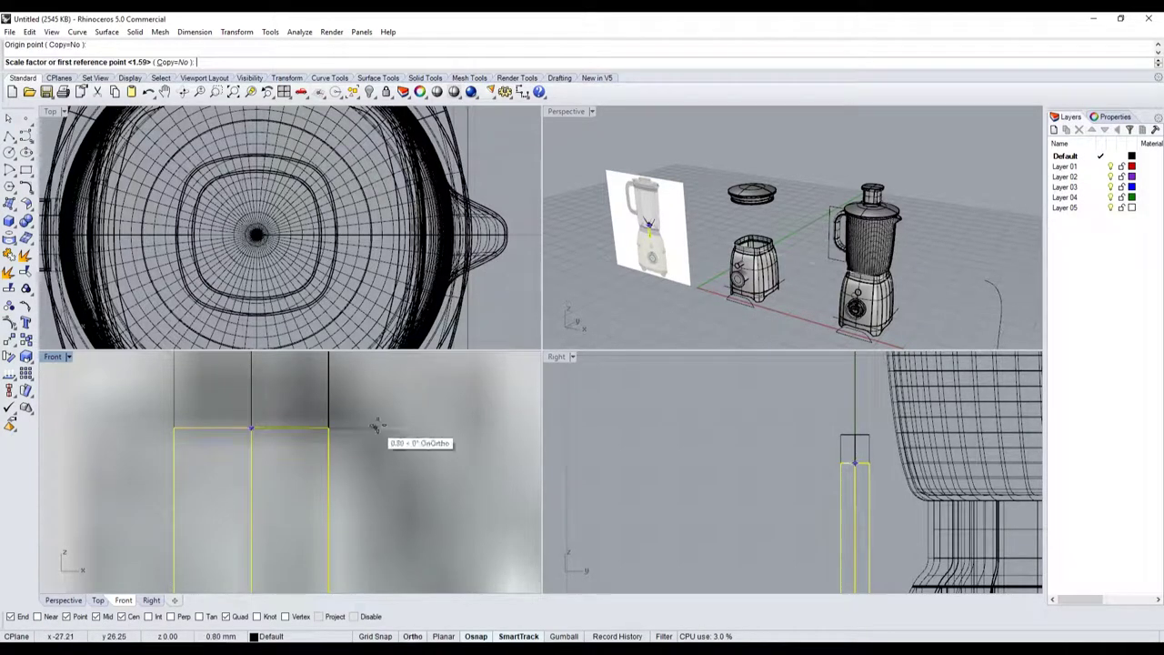
pyautogui.click(375, 428)
pyautogui.scroll(-3, 391, 423)
pyautogui.scroll(-3, 445, 424)
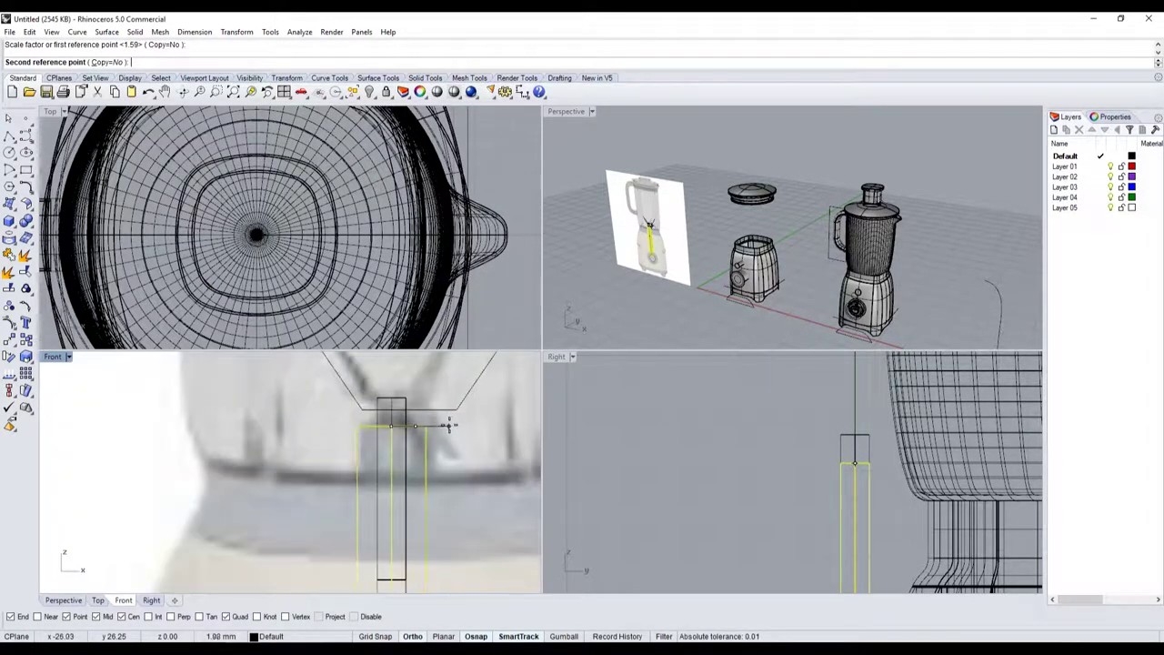
pyautogui.click(447, 426)
pyautogui.scroll(-2, 613, 446)
pyautogui.scroll(-2, 637, 450)
pyautogui.scroll(-2, 656, 455)
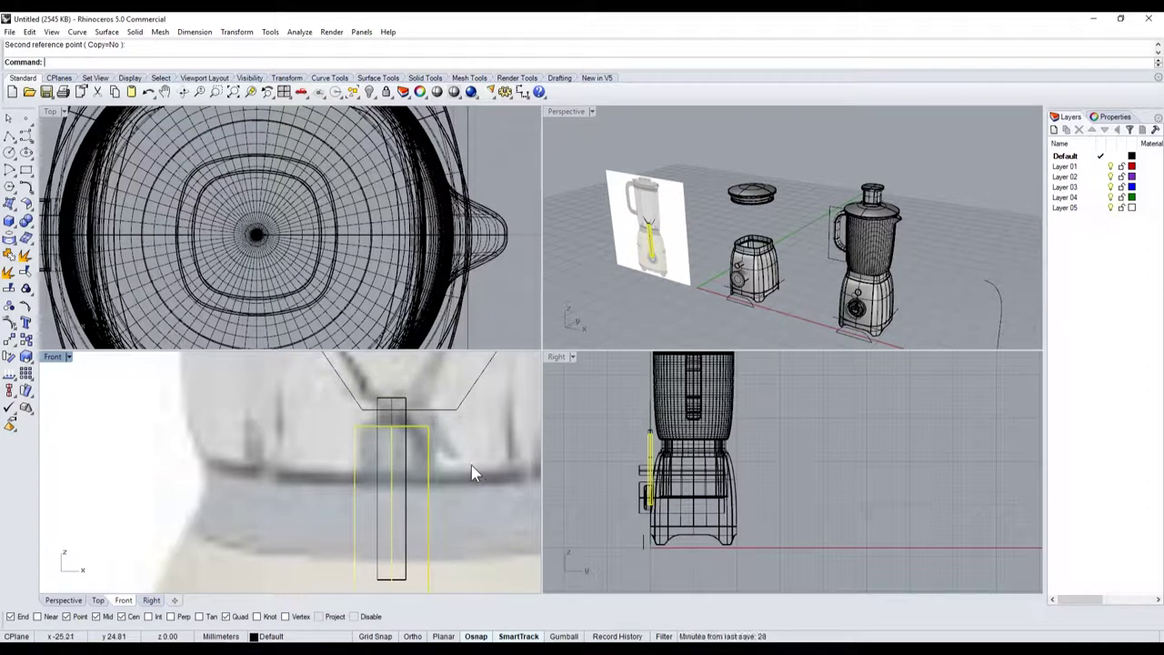
pyautogui.scroll(-2, 322, 305)
pyautogui.scroll(-3, 273, 291)
pyautogui.scroll(-2, 179, 270)
pyautogui.scroll(-2, 91, 315)
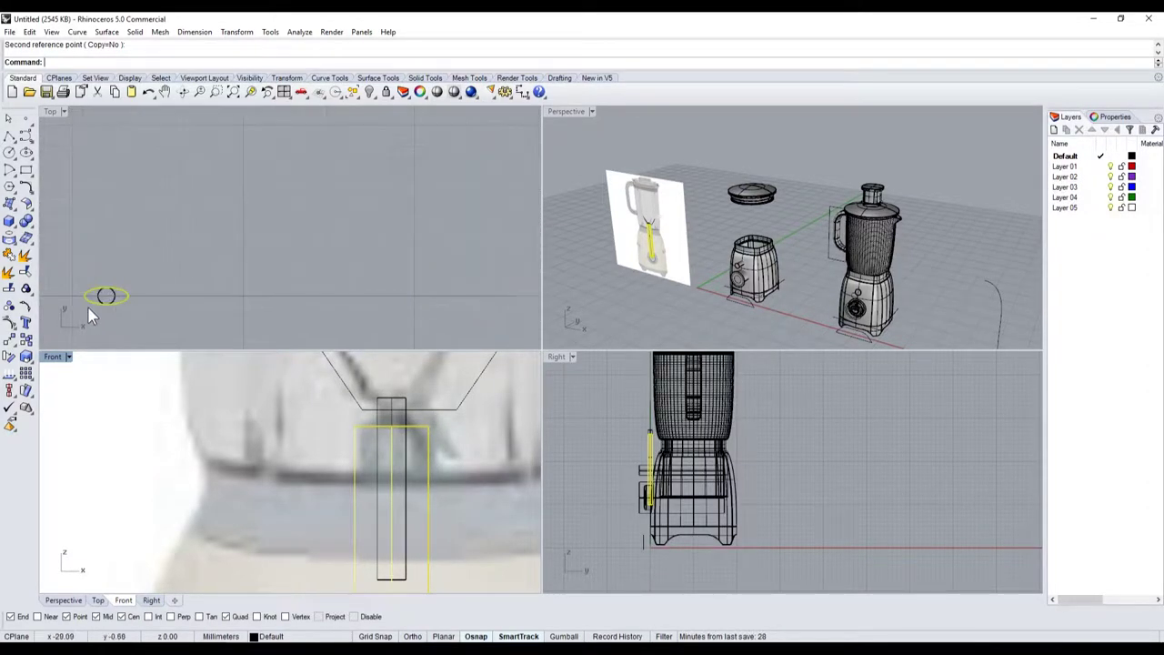
pyautogui.hotkey('ctrl', 'z')
# Step: Scale the circle profile about its centre into a large flat ellipse
pyautogui.scroll(5, 110, 297)
pyautogui.rightClick(226, 202)
pyautogui.click(200, 227)
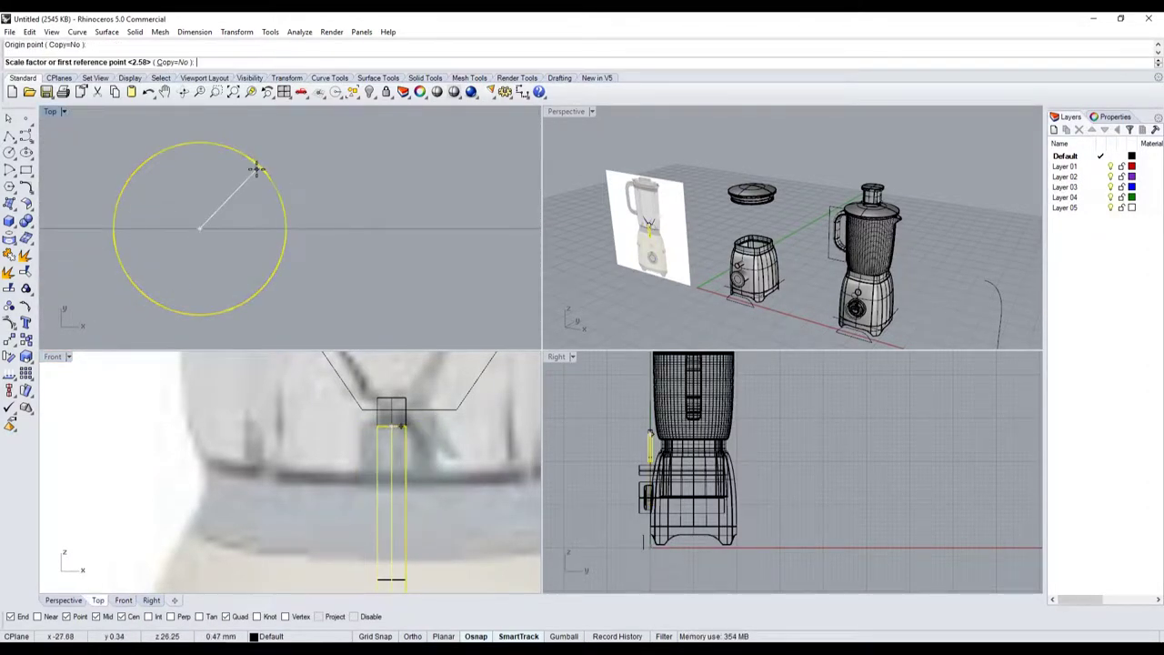
pyautogui.click(286, 227)
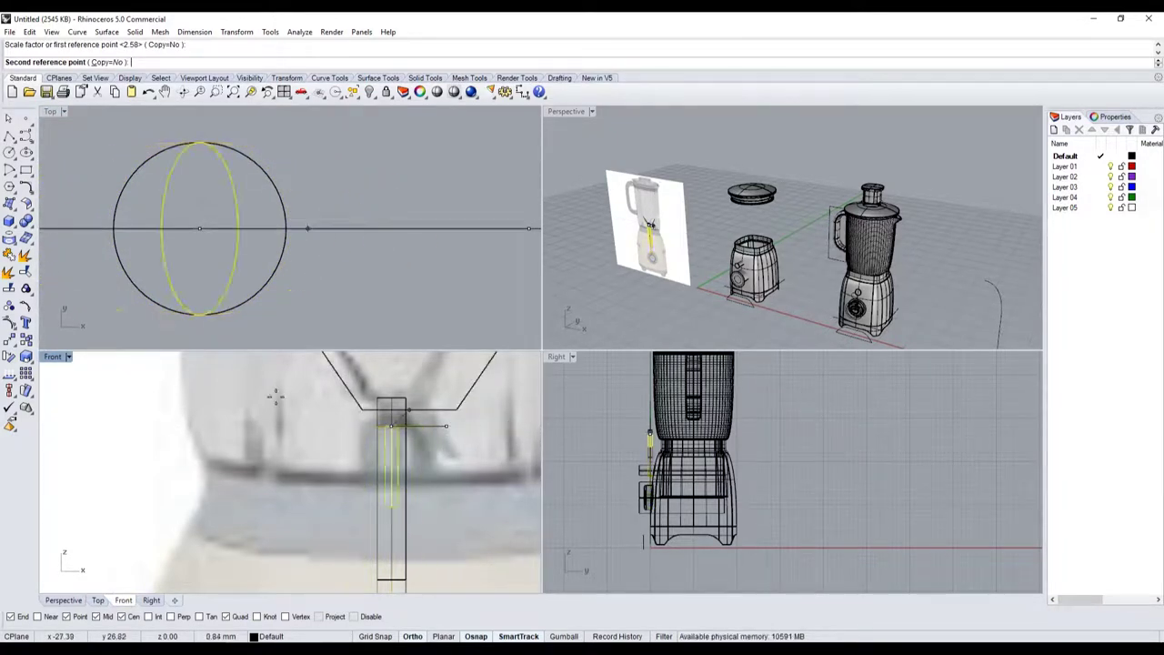
pyautogui.click(228, 408)
pyautogui.scroll(-3, 280, 448)
pyautogui.scroll(-2, 280, 448)
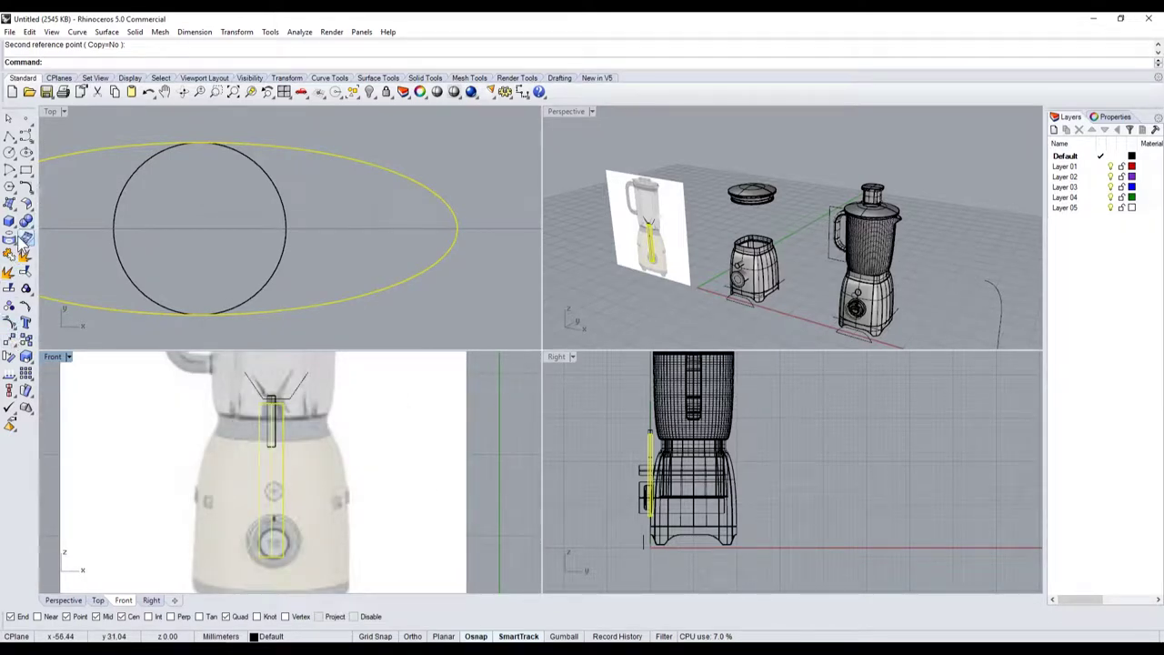
# Step: Stretch the part in one direction with a 1-D scale
pyautogui.click(27, 362)
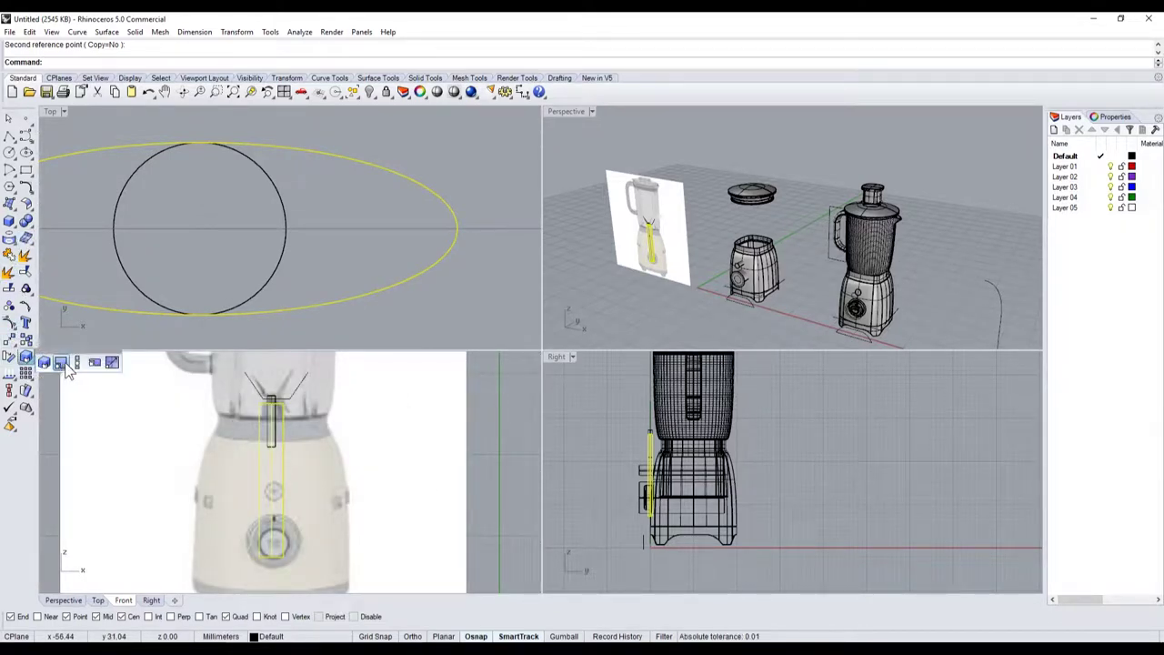
pyautogui.click(79, 370)
pyautogui.click(270, 401)
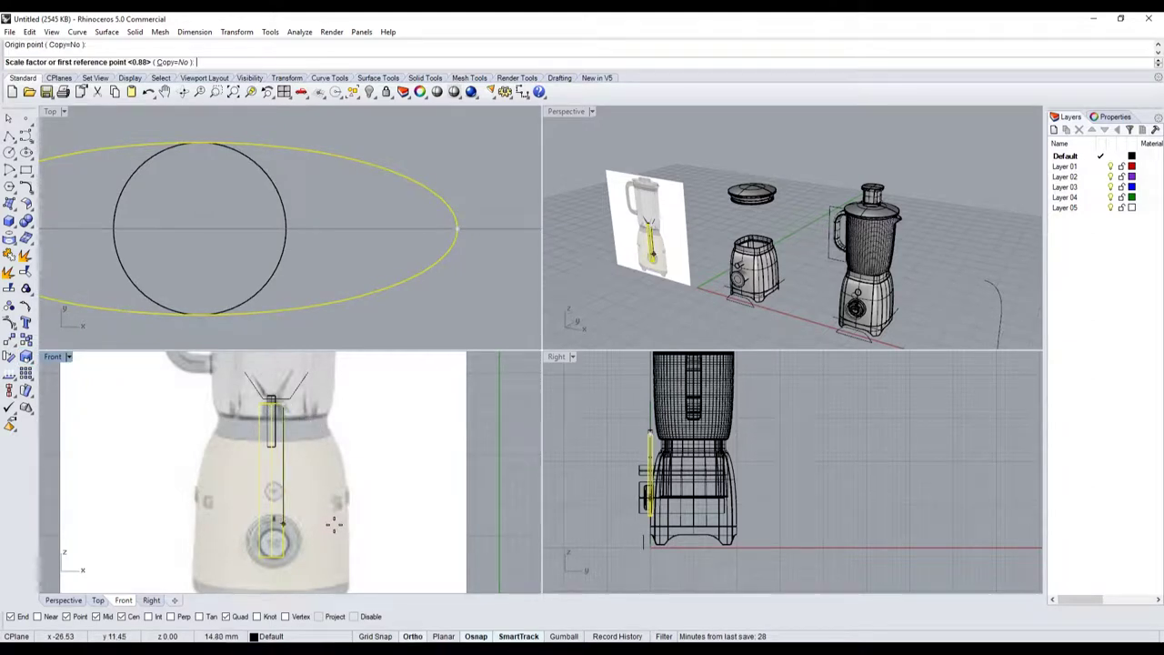
pyautogui.click(283, 532)
pyautogui.click(341, 428)
pyautogui.scroll(5, 308, 421)
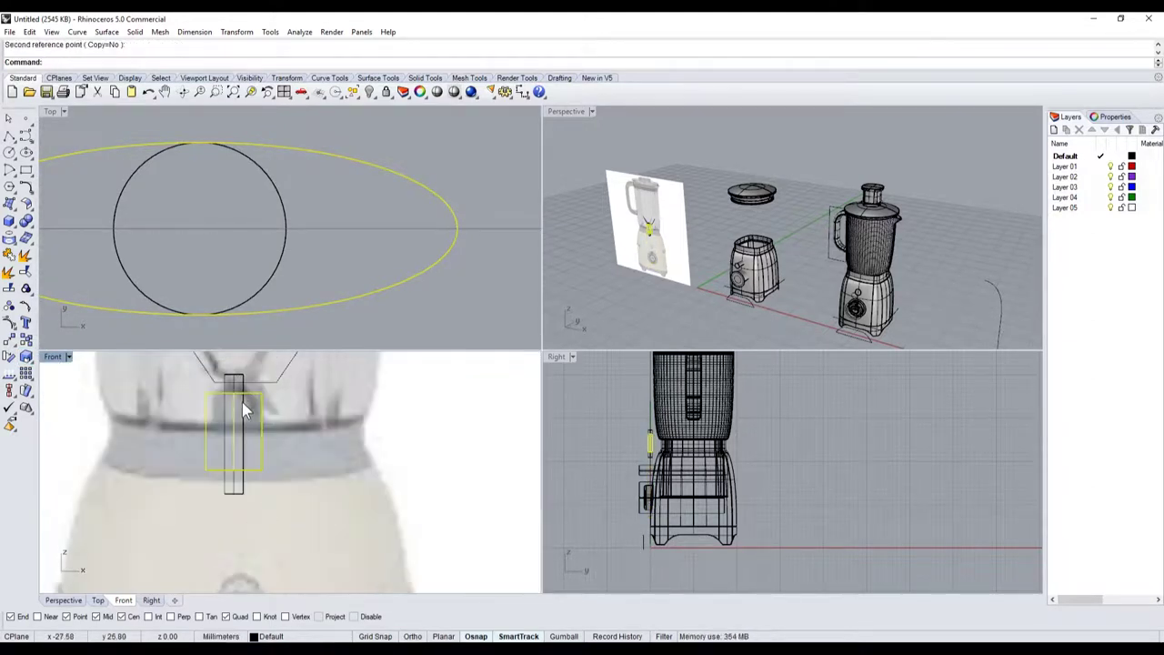
# Step: Repeat the one-direction stretch on the circle part to change its height
pyautogui.press('Return')
pyautogui.click(242, 373)
pyautogui.click(242, 494)
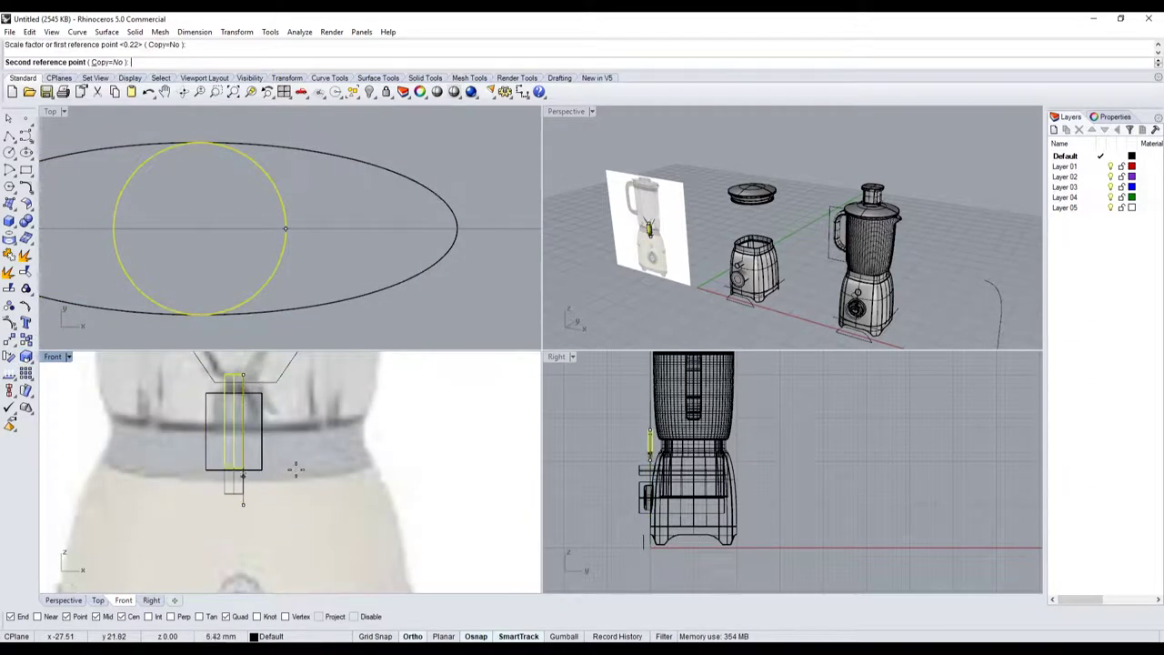
pyautogui.click(315, 440)
pyautogui.scroll(-3, 291, 407)
pyautogui.scroll(4, 298, 498)
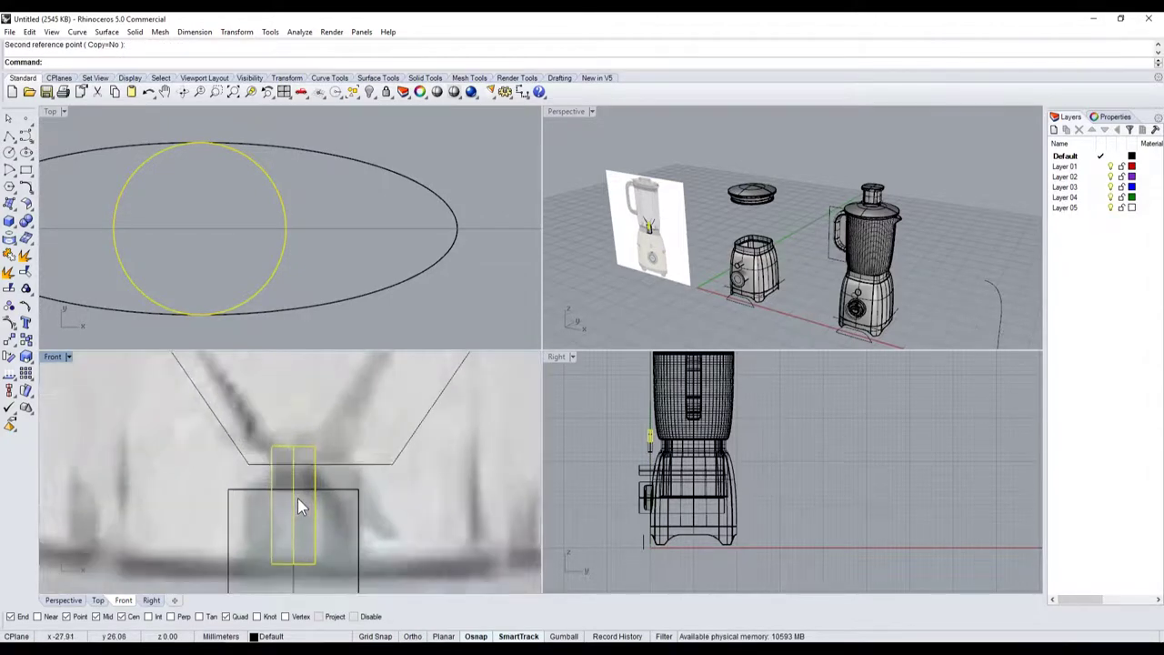
pyautogui.scroll(-1, 300, 501)
pyautogui.scroll(2, 306, 507)
pyautogui.scroll(1, 307, 511)
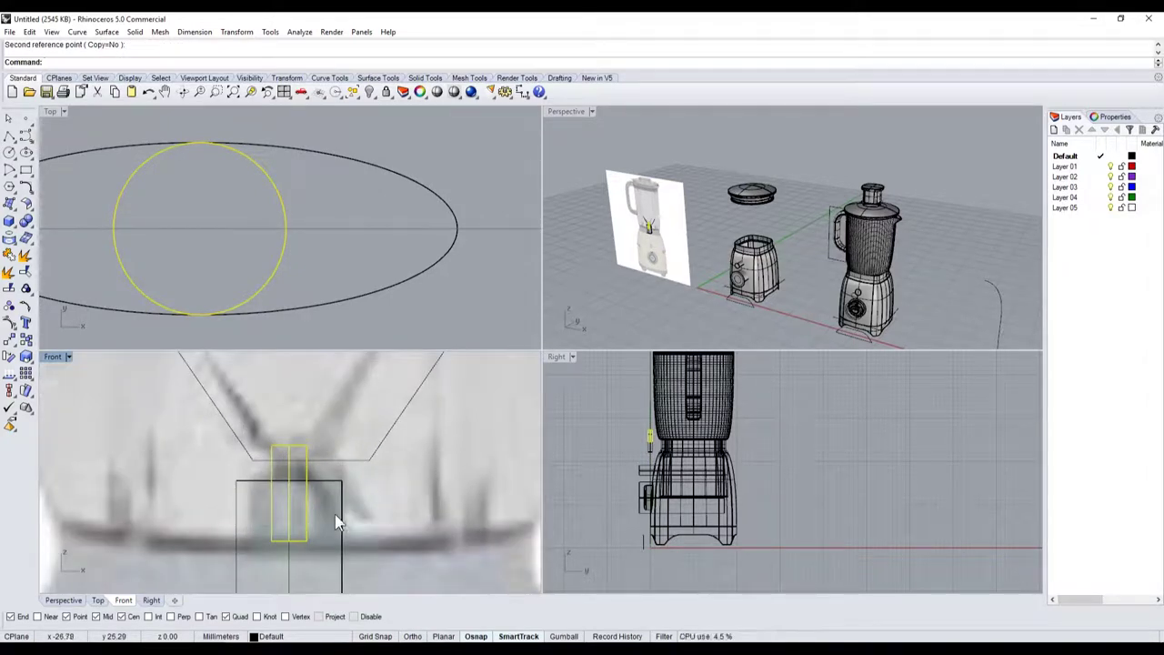
pyautogui.scroll(-2, 273, 454)
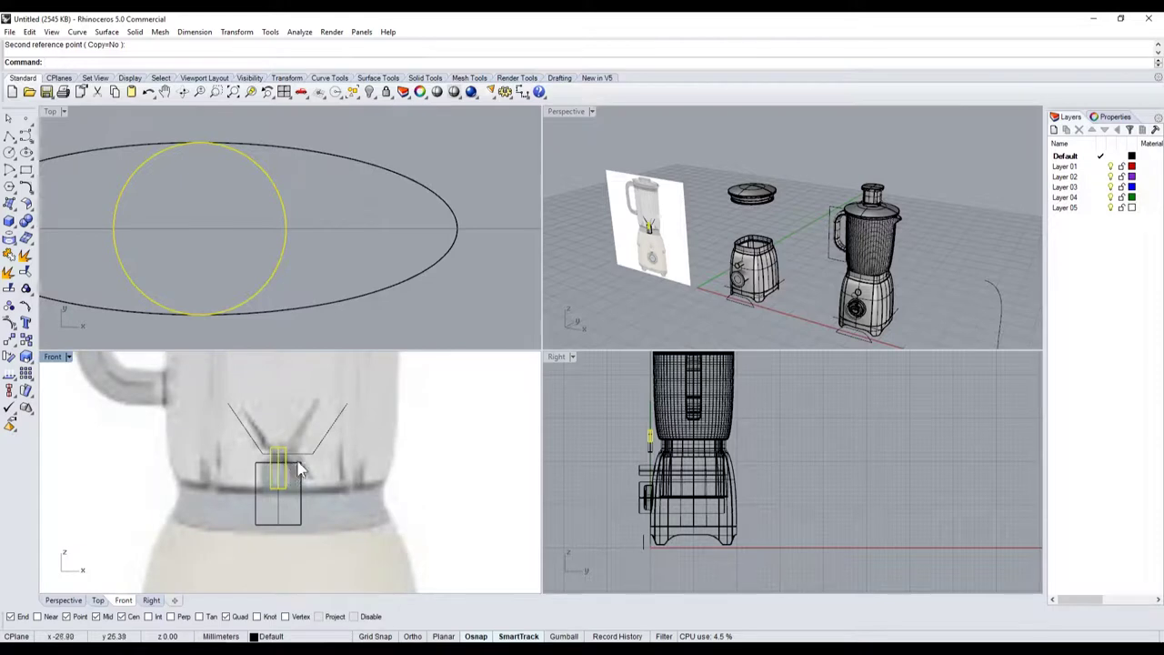
pyautogui.scroll(3, 304, 468)
# Step: Undo the stretch and ellipse scaling, restoring the original circular extrusion
pyautogui.click(306, 477)
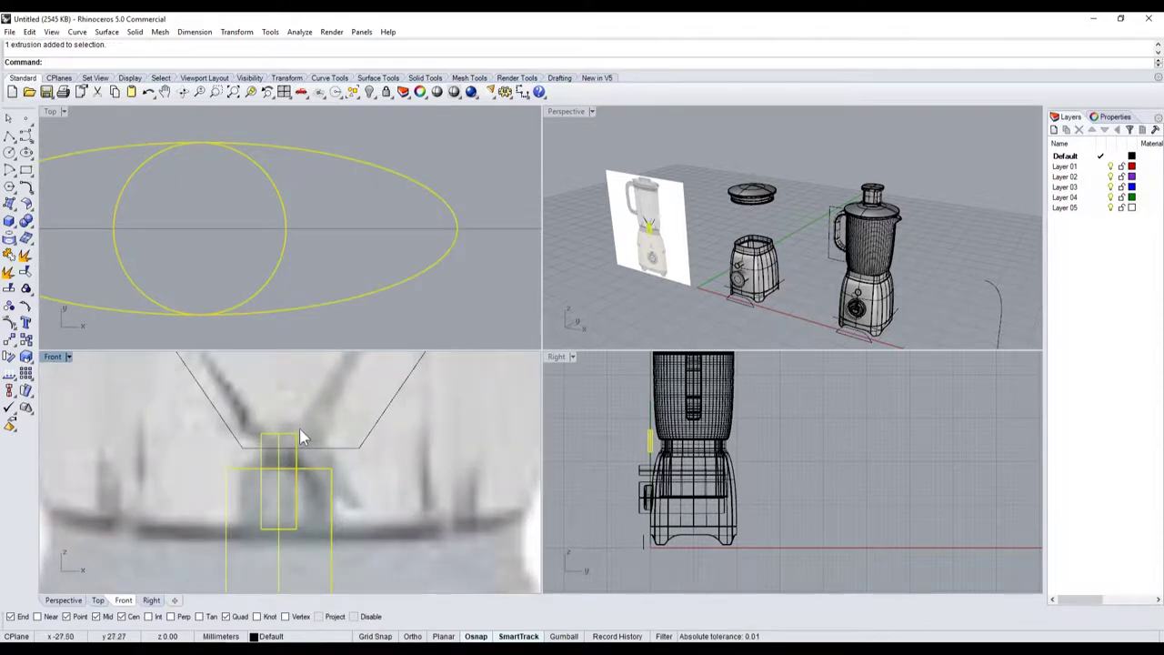
pyautogui.scroll(-2, 325, 274)
pyautogui.hotkey('ctrl', 'z')
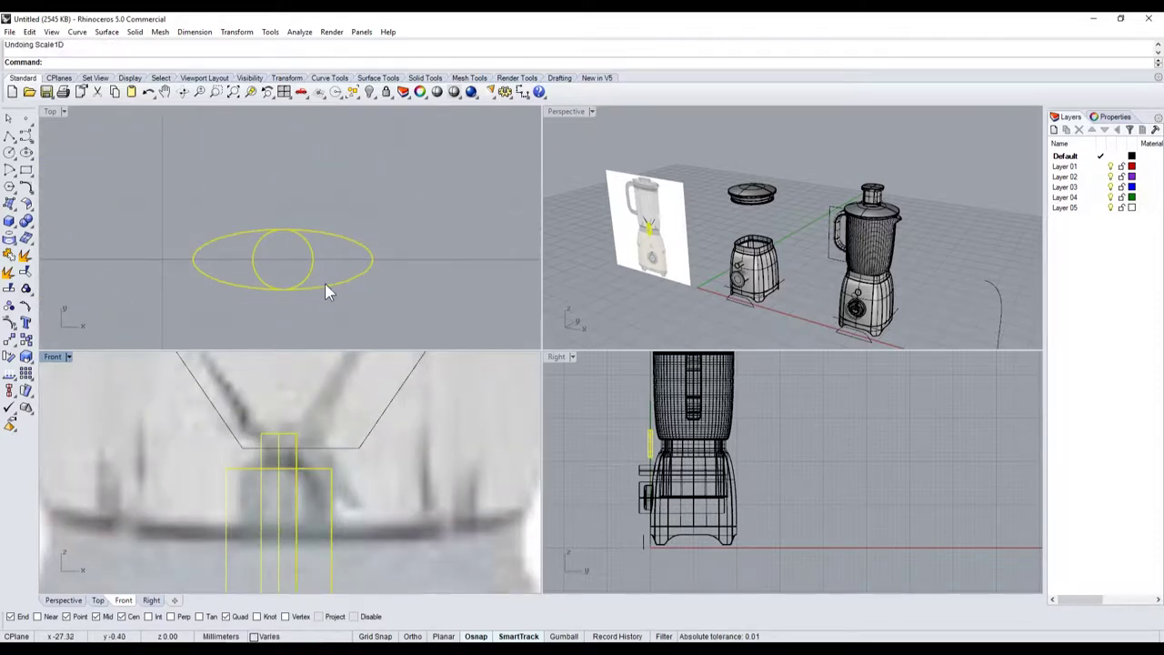
pyautogui.click(329, 293)
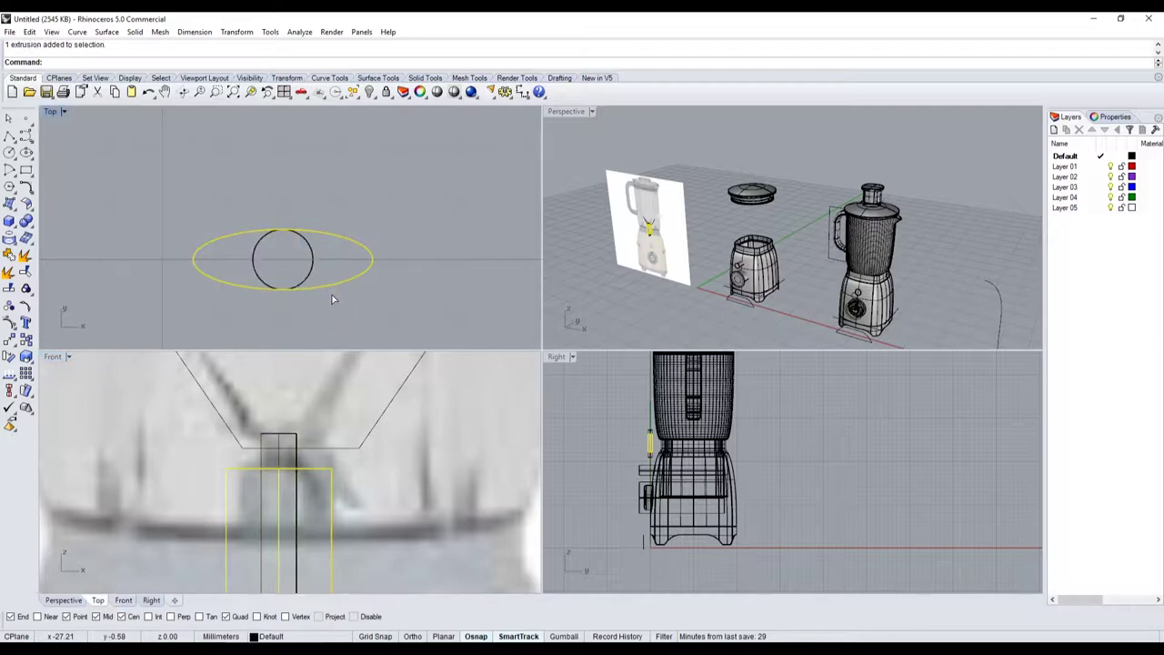
pyautogui.hotkey('ctrl', 'z')
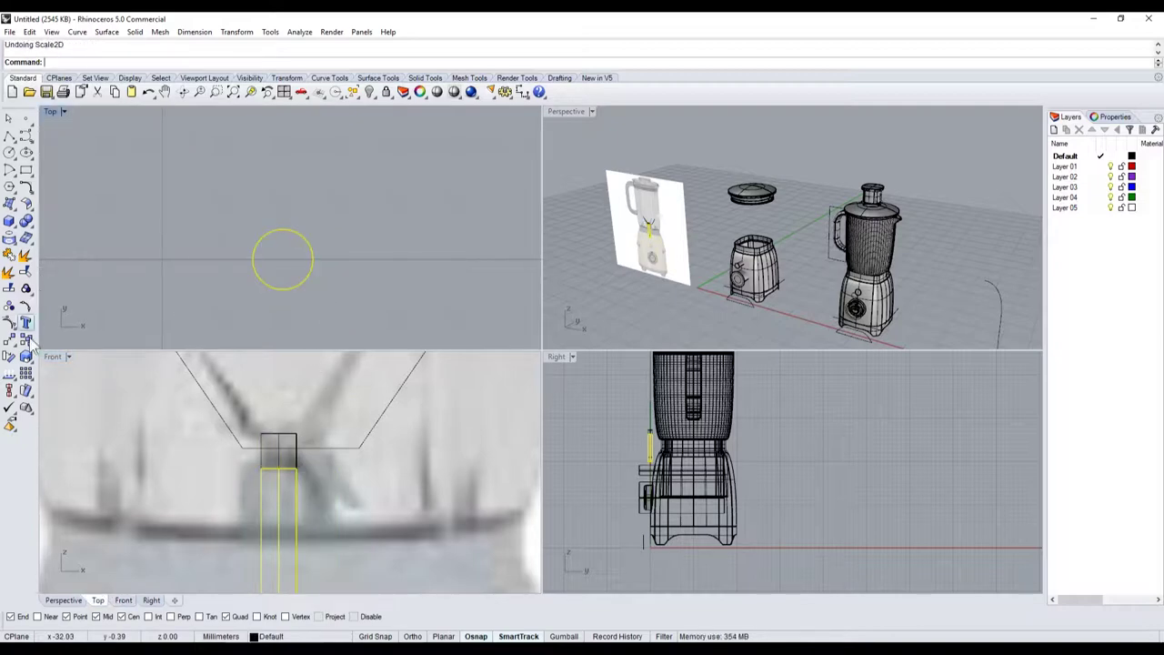
# Step: Enlarge the circular extrusion about 2.6 times around its centre
pyautogui.click(29, 360)
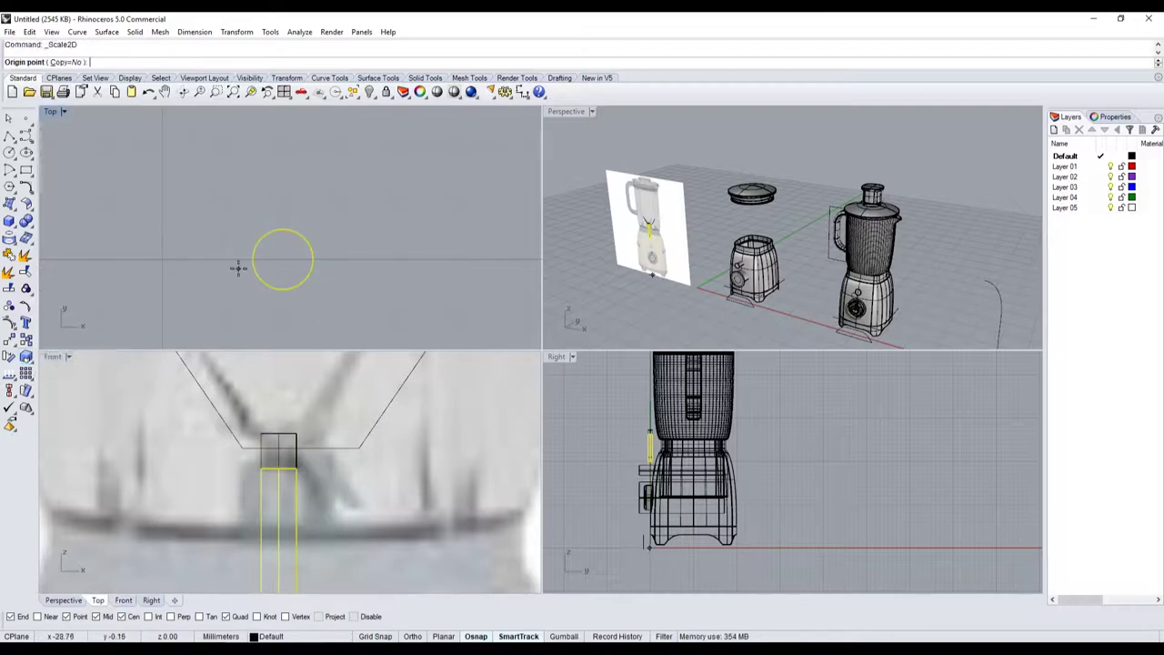
pyautogui.click(293, 242)
pyautogui.click(326, 200)
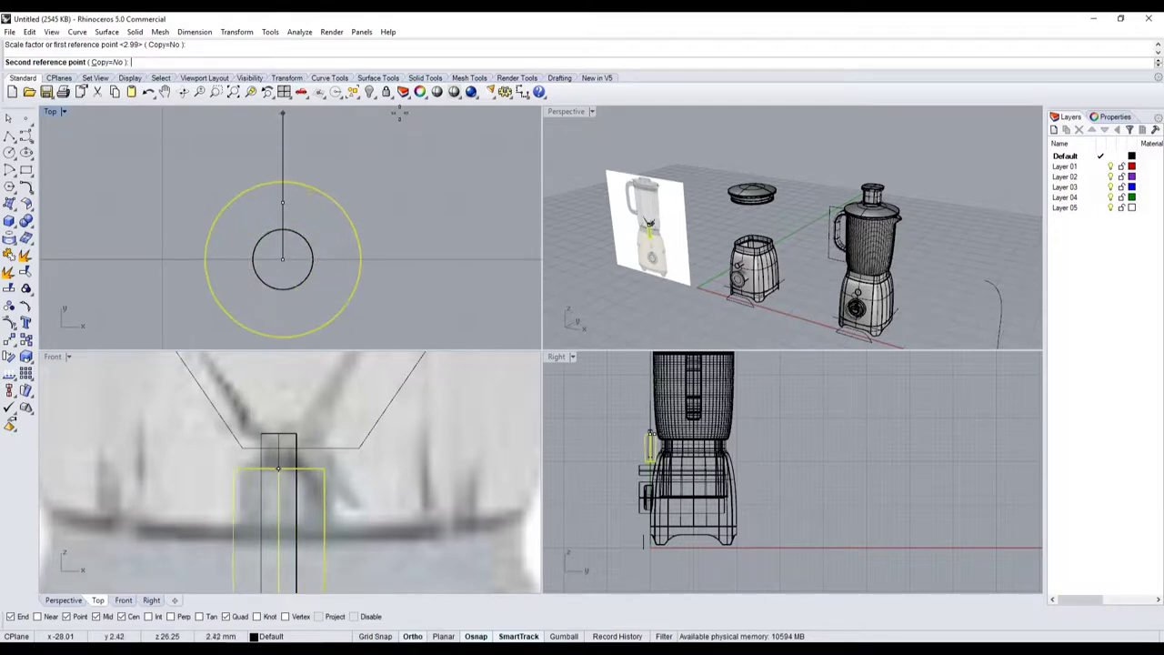
pyautogui.click(419, 220)
# Step: Stretch the enlarged cylinder in one direction to make it taller
pyautogui.click(30, 359)
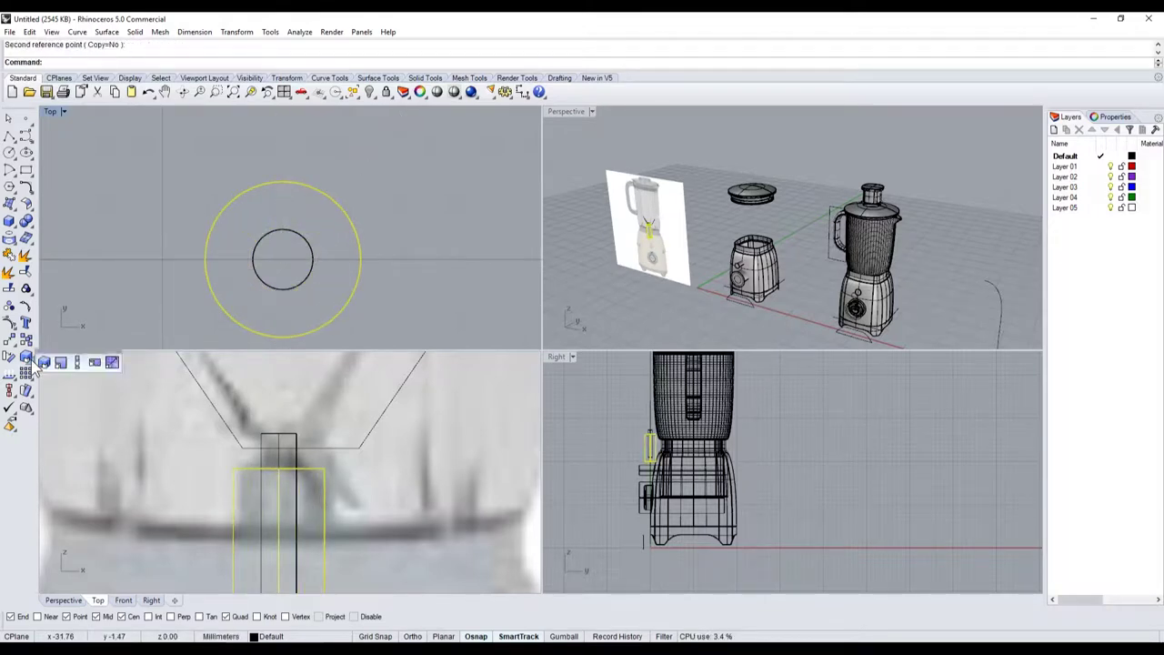
pyautogui.click(61, 362)
pyautogui.click(651, 437)
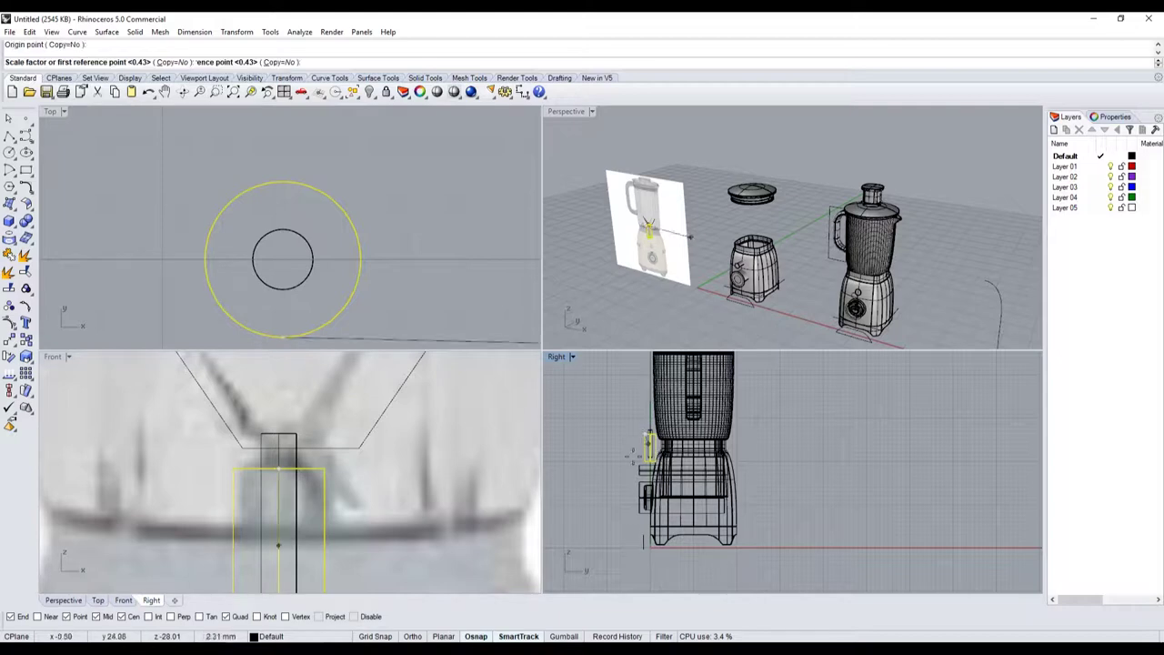
pyautogui.click(586, 521)
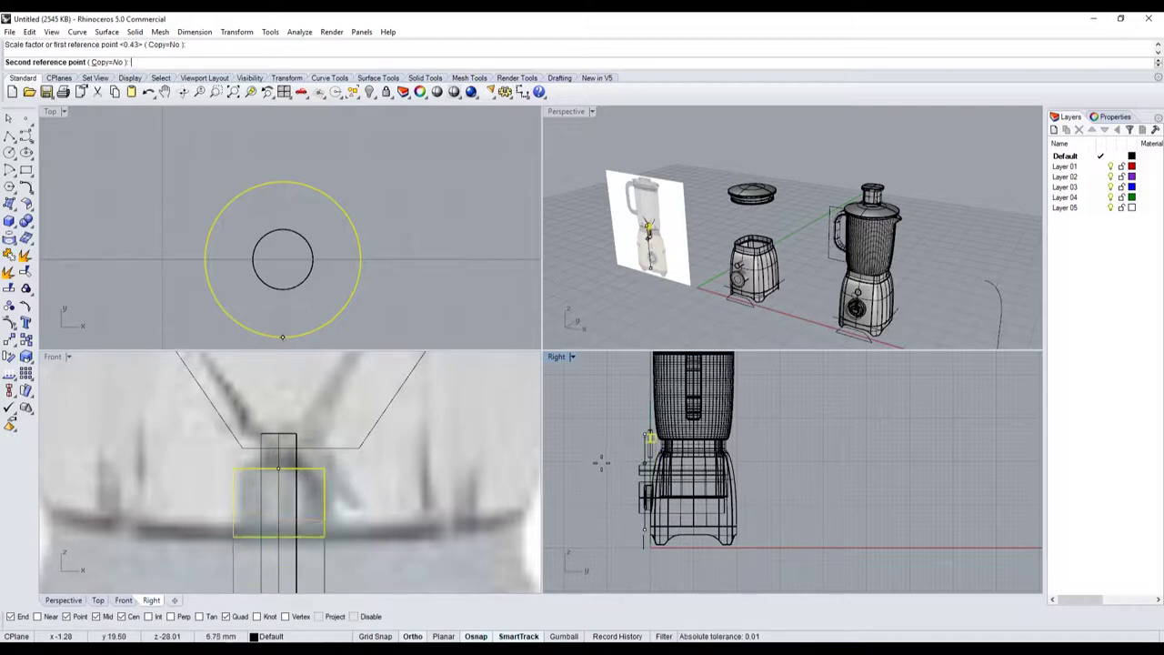
pyautogui.click(598, 468)
pyautogui.scroll(3, 637, 459)
# Step: Shorten the thin inner shaft with a 1-D scale, then select the V-shaped blade outline
pyautogui.click(688, 448)
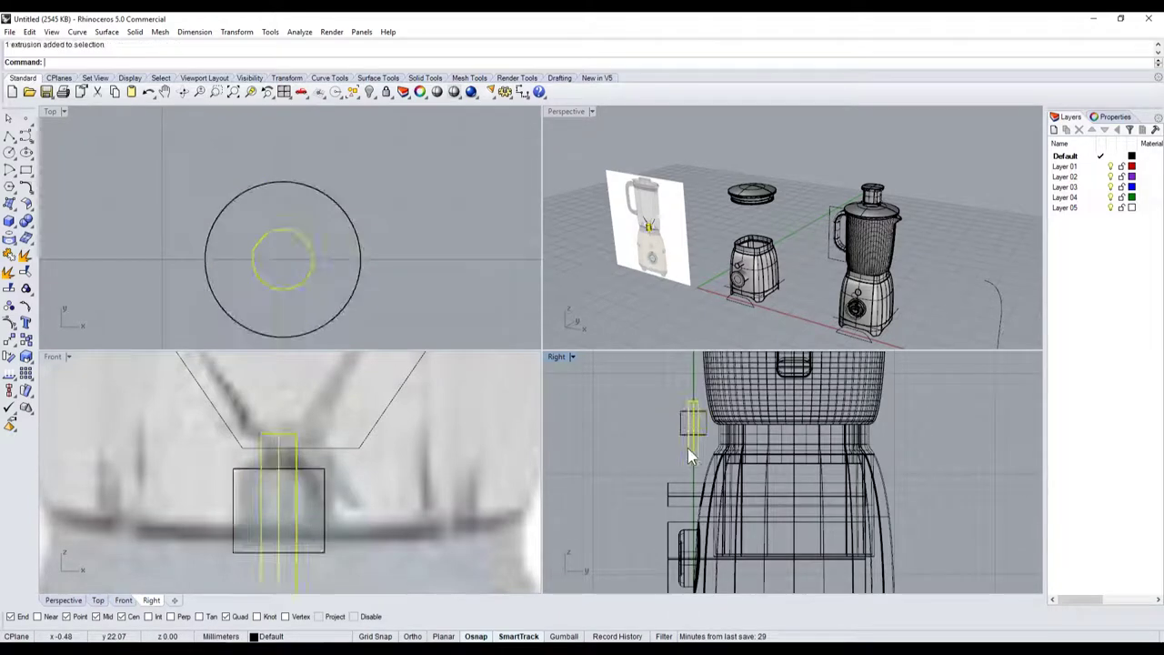
pyautogui.press('Return')
pyautogui.click(689, 402)
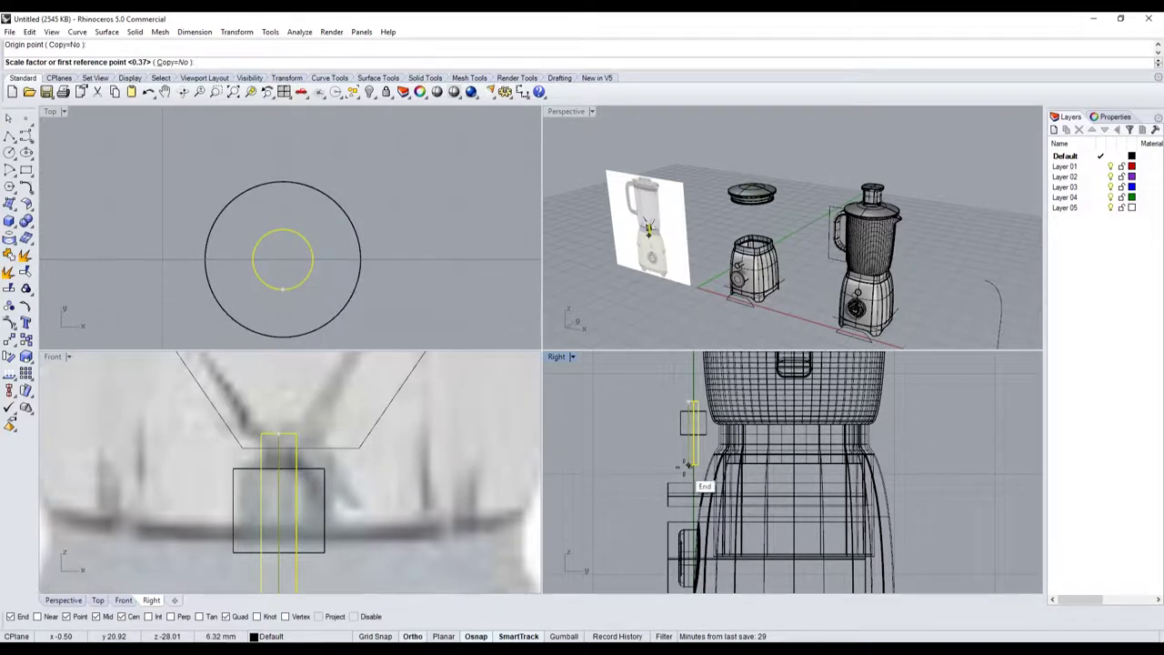
pyautogui.click(693, 480)
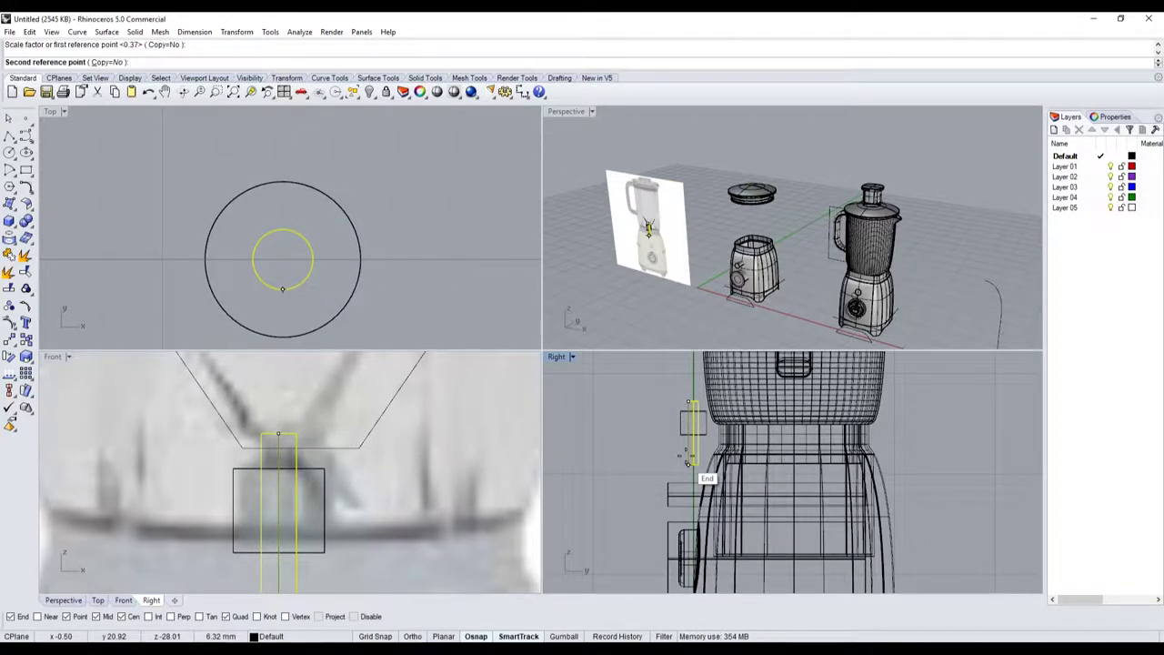
pyautogui.click(633, 433)
pyautogui.scroll(-3, 399, 425)
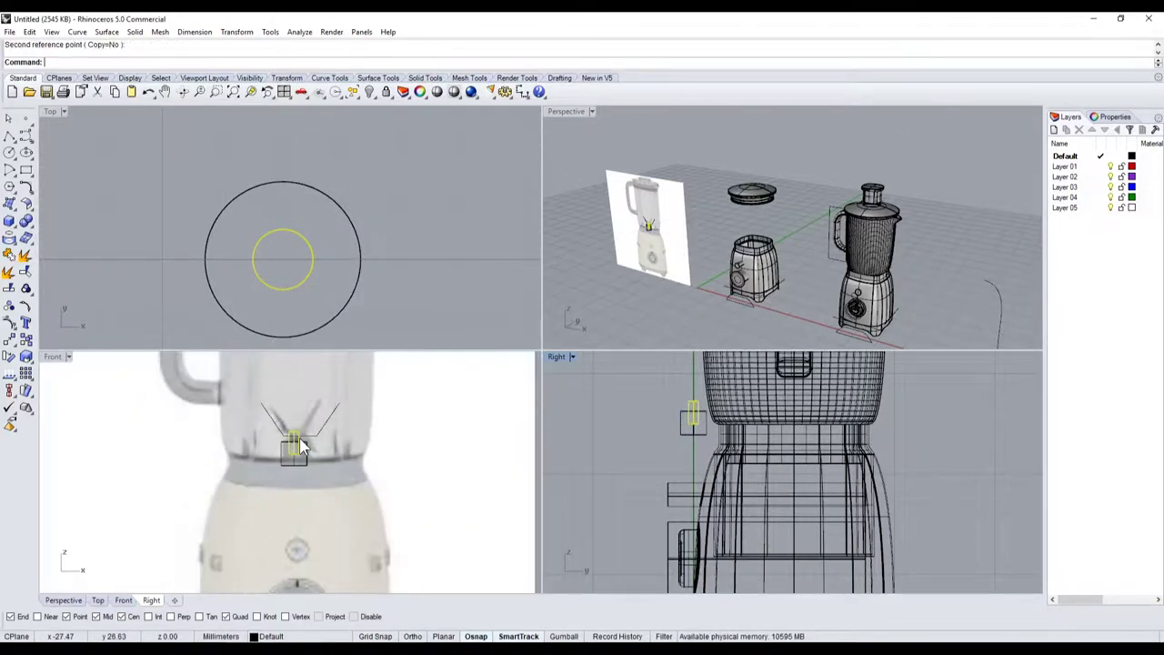
pyautogui.scroll(3, 308, 426)
pyautogui.scroll(3, 269, 496)
pyautogui.click(256, 514)
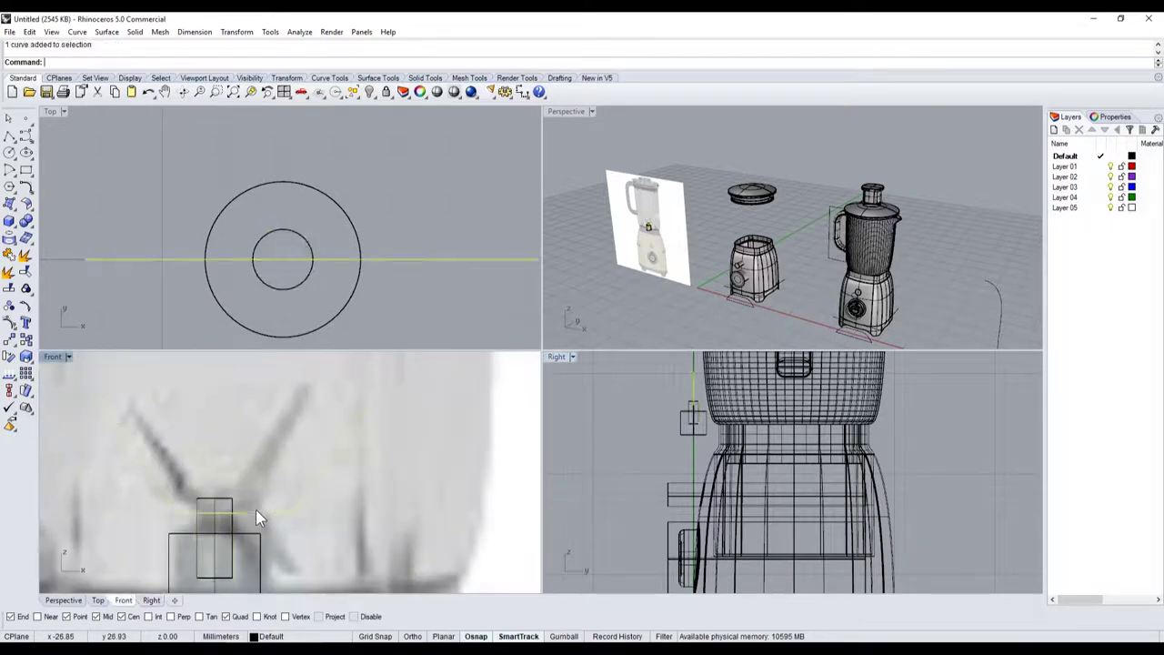
# Step: Move the blade outline down so its corner sits on top of the shaft
pyautogui.click(11, 340)
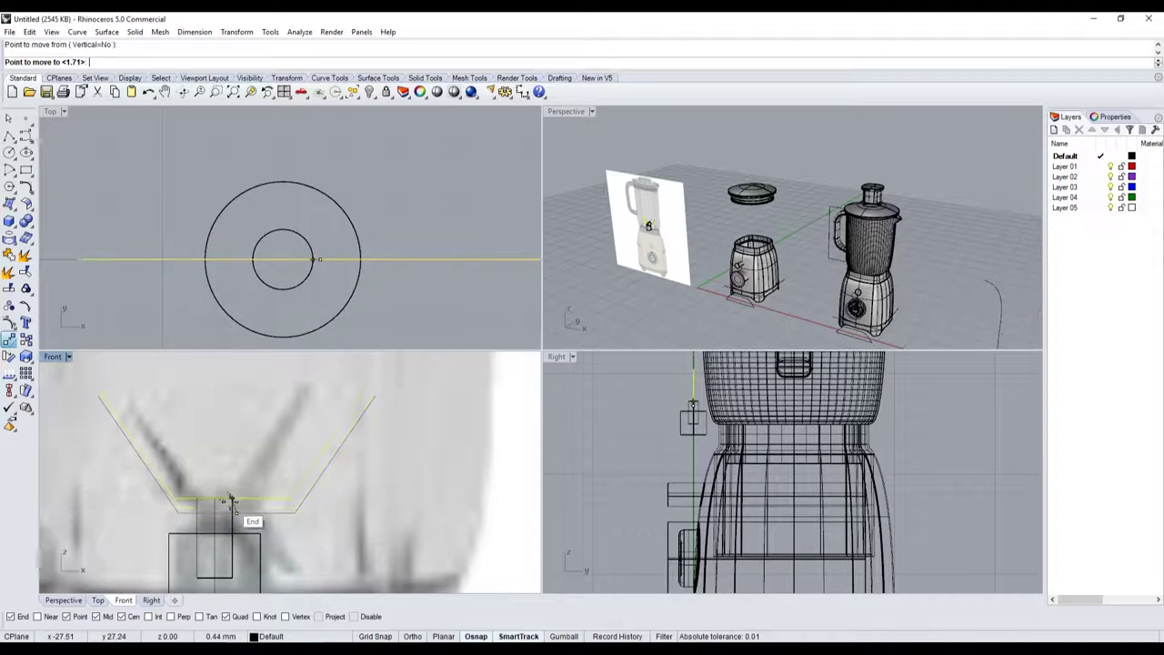
pyautogui.click(241, 515)
pyautogui.scroll(3, 227, 496)
pyautogui.click(242, 503)
pyautogui.scroll(-2, 323, 227)
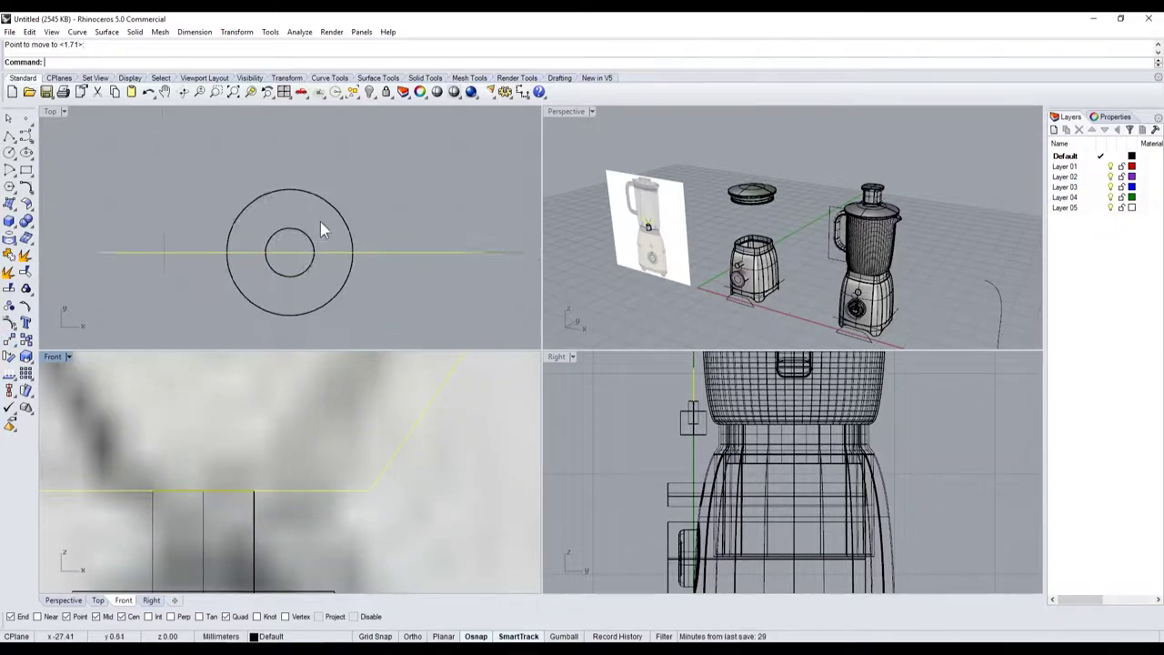
pyautogui.scroll(-3, 323, 228)
# Step: Extrude the blade outline to both sides into a flat V-shaped blade surface
pyautogui.click(14, 231)
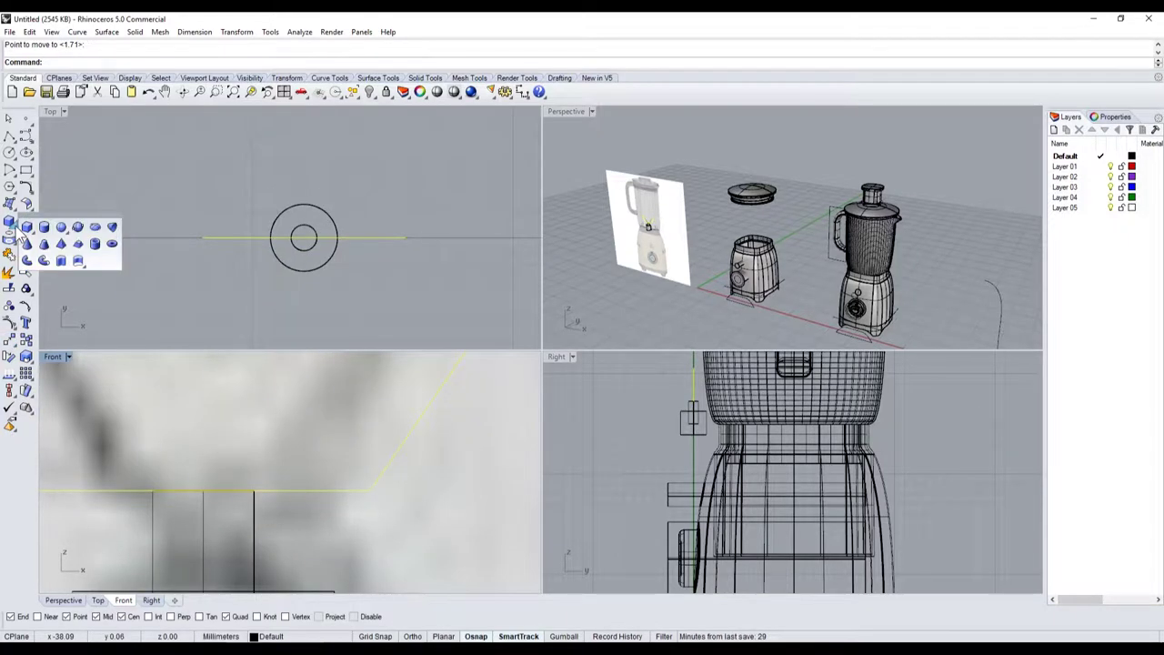
pyautogui.click(62, 262)
pyautogui.click(163, 62)
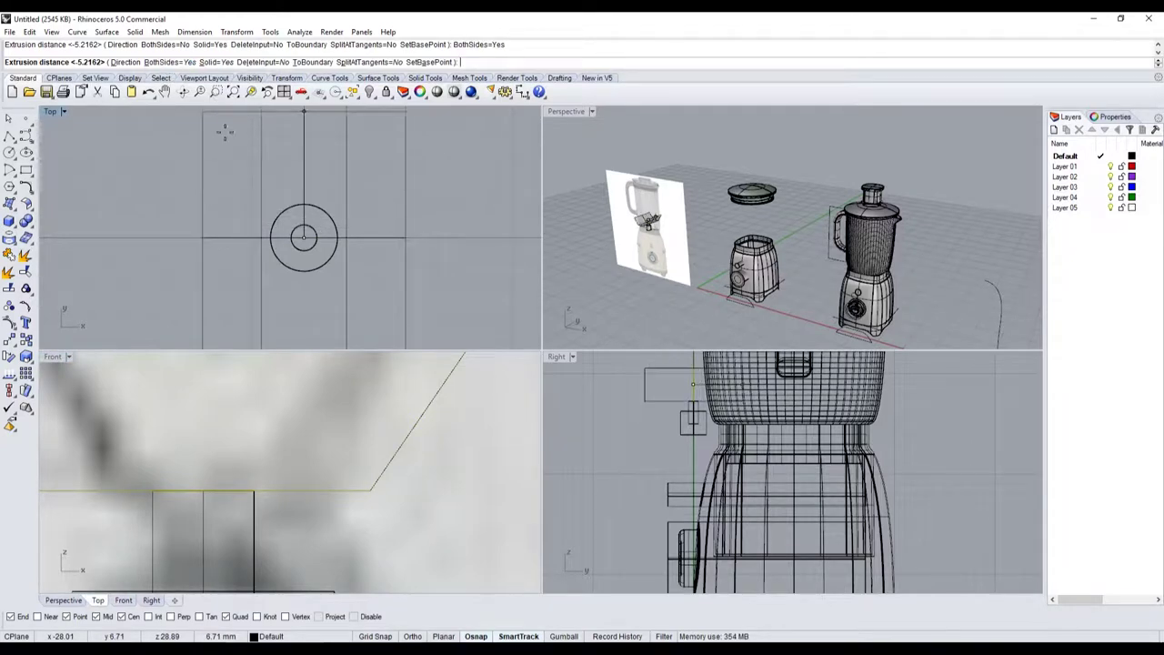
pyautogui.click(265, 200)
pyautogui.scroll(-7, 346, 346)
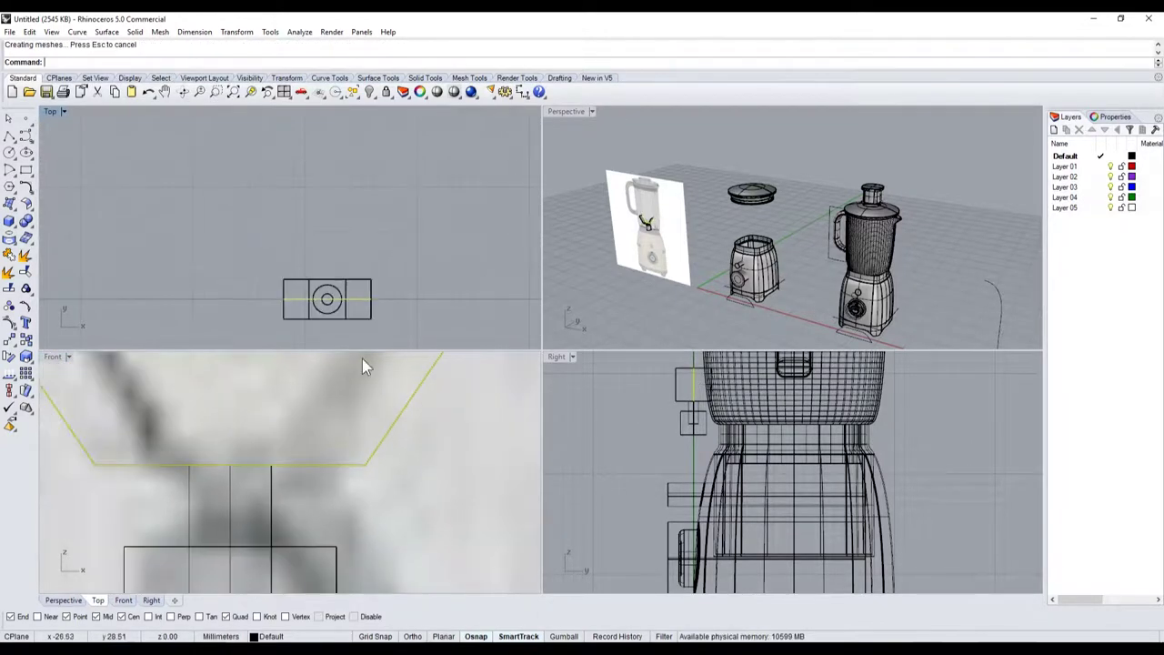
pyautogui.scroll(3, 648, 236)
pyautogui.scroll(2, 648, 237)
pyautogui.scroll(-4, 648, 247)
pyautogui.scroll(-2, 748, 277)
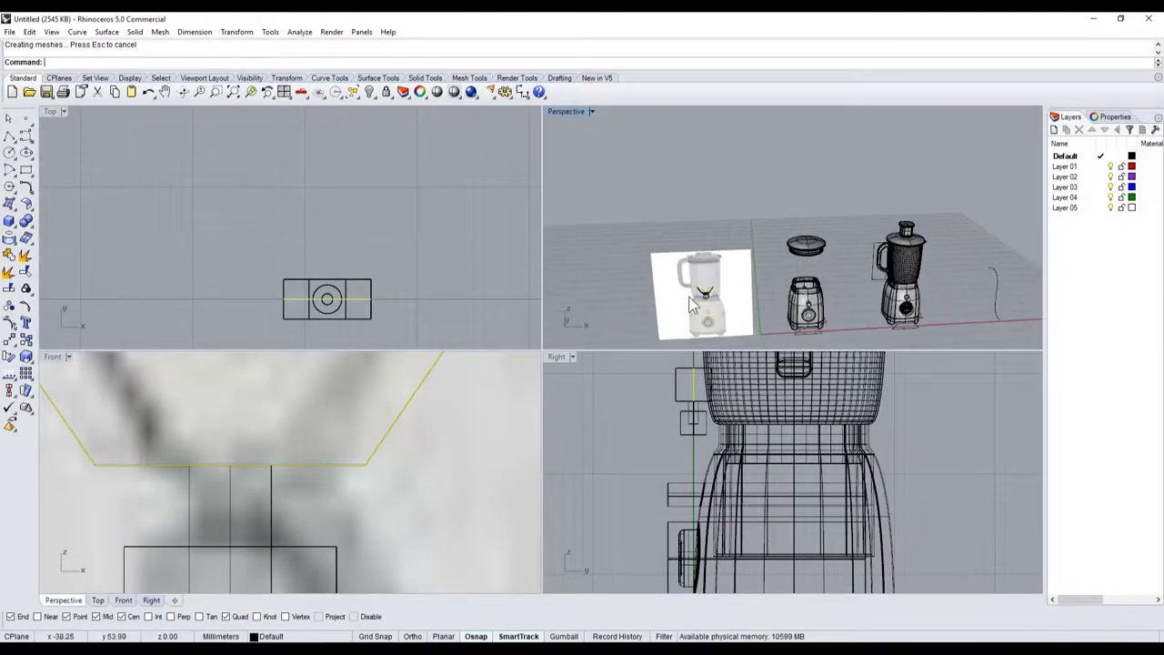
pyautogui.scroll(8, 739, 286)
pyautogui.scroll(2, 728, 284)
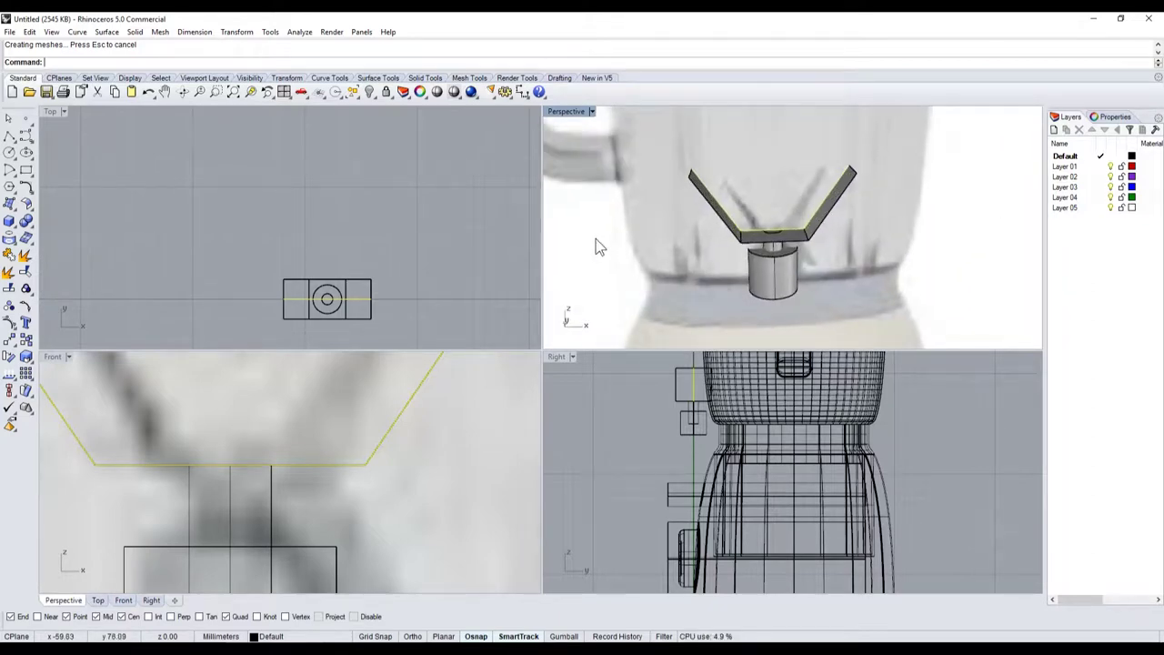
pyautogui.scroll(-5, 596, 239)
pyautogui.scroll(4, 712, 268)
# Step: Maximize the 3D view and start the surface fillet command
pyautogui.scroll(-1, 714, 246)
pyautogui.press('Escape')
pyautogui.scroll(5, 823, 245)
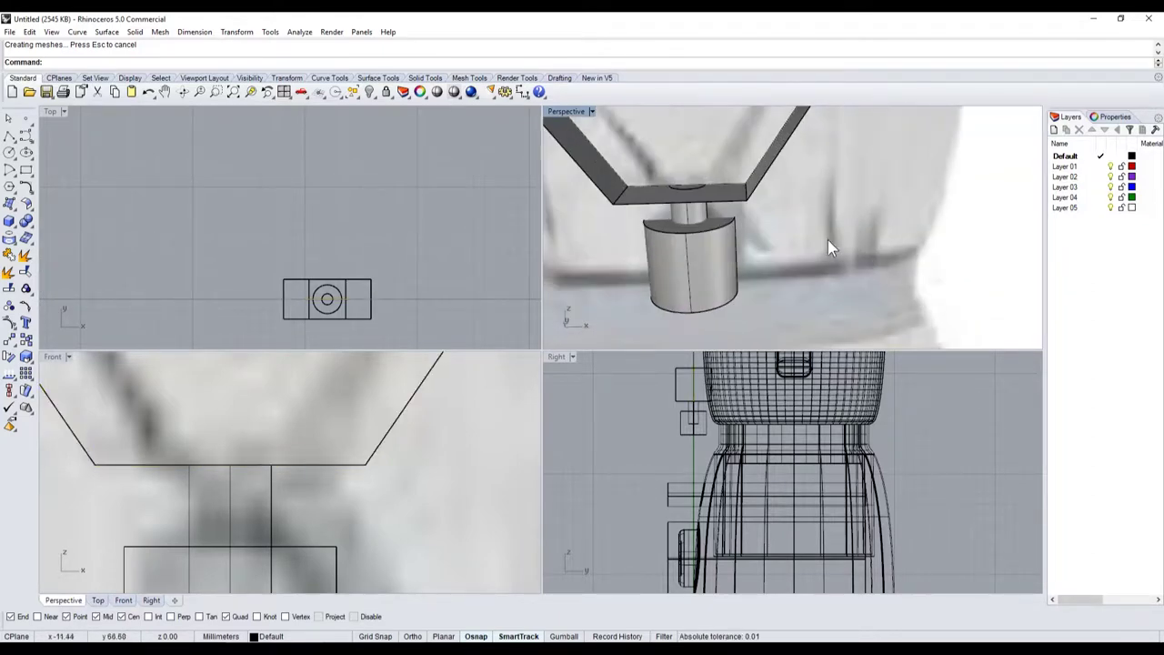
pyautogui.scroll(1, 760, 217)
pyautogui.doubleClick(568, 111)
pyautogui.scroll(-3, 605, 181)
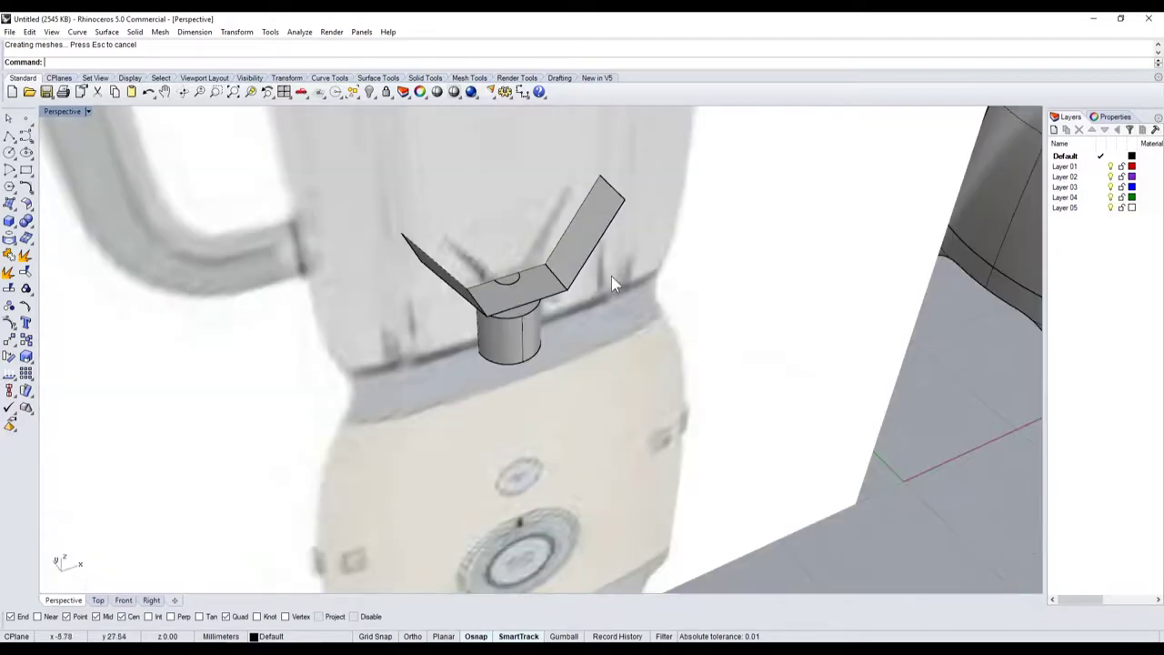
pyautogui.scroll(3, 612, 276)
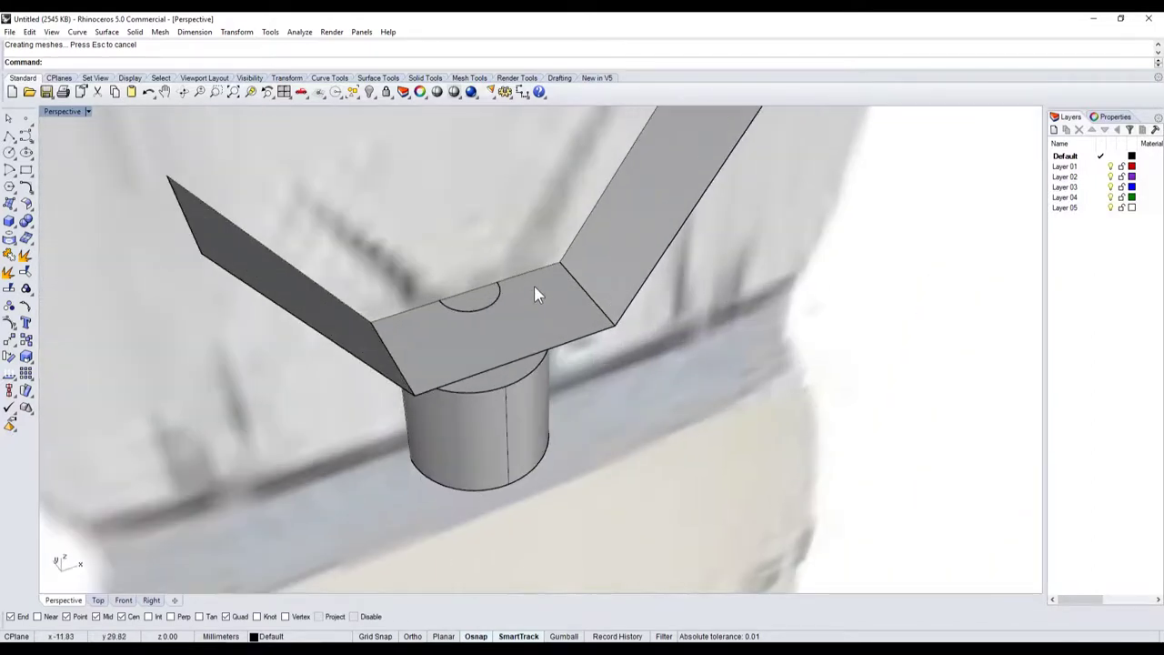
pyautogui.click(28, 205)
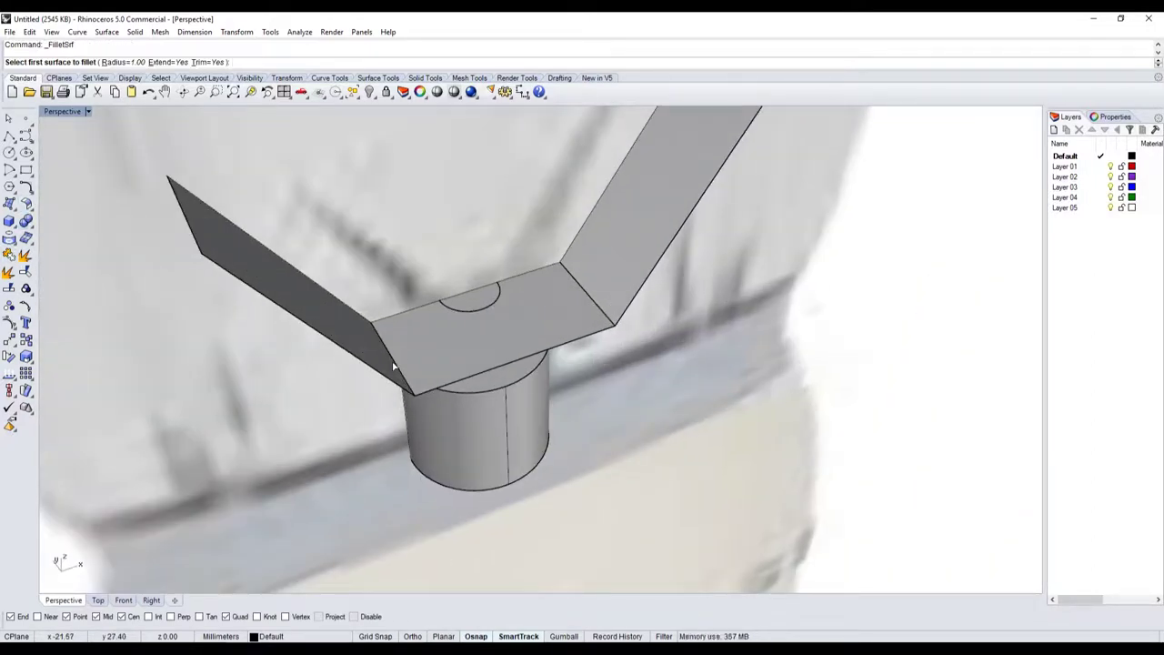
# Step: Fillet both blade bends with radius 2, between the centre plate and each arm
pyautogui.write('2')
pyautogui.press('Return')
pyautogui.click(396, 362)
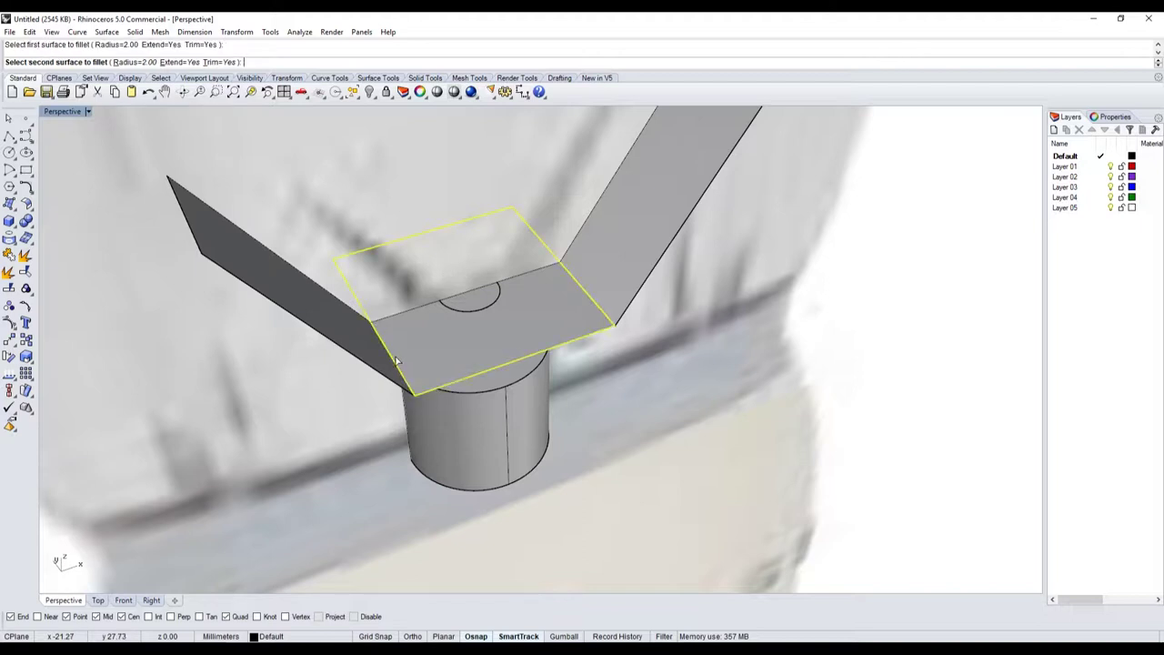
pyautogui.click(363, 353)
pyautogui.press('Return')
pyautogui.click(562, 317)
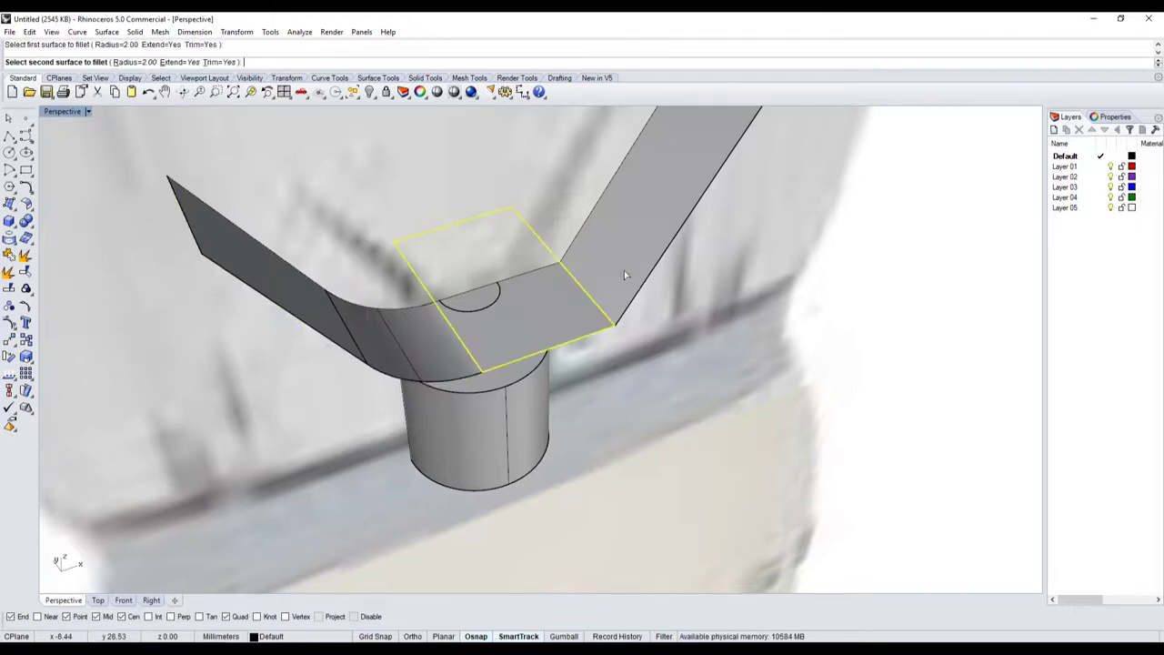
pyautogui.click(624, 270)
pyautogui.scroll(-3, 584, 302)
# Step: Select the right fillet and both blade arm surfaces
pyautogui.click(587, 312)
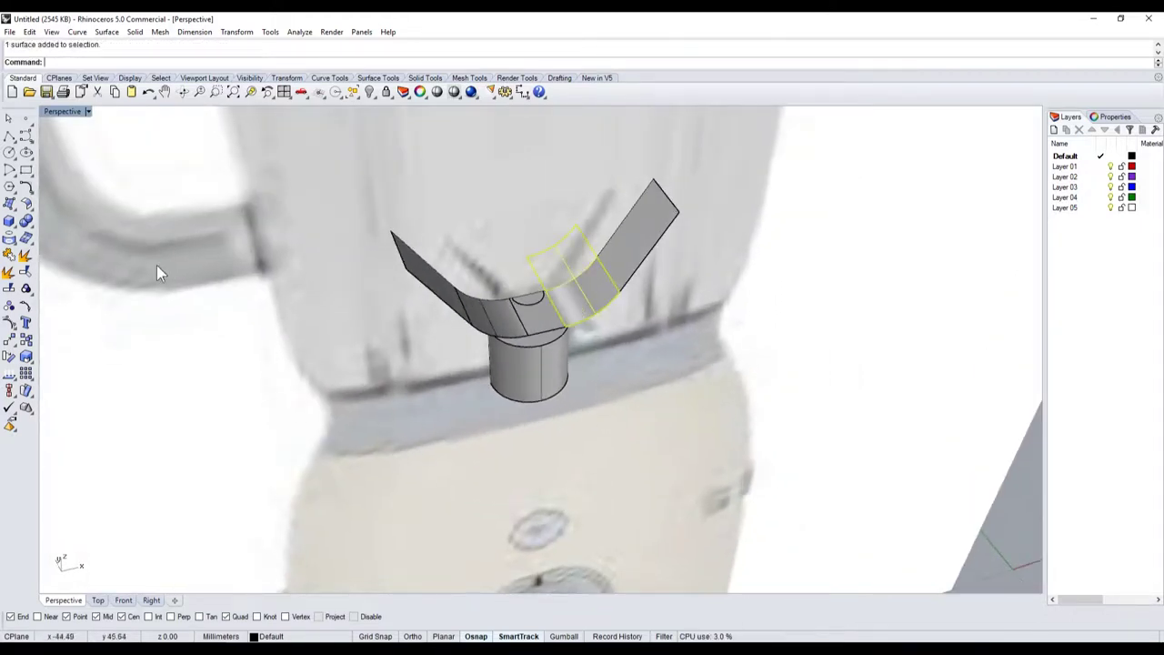
pyautogui.click(467, 296)
pyautogui.click(466, 310)
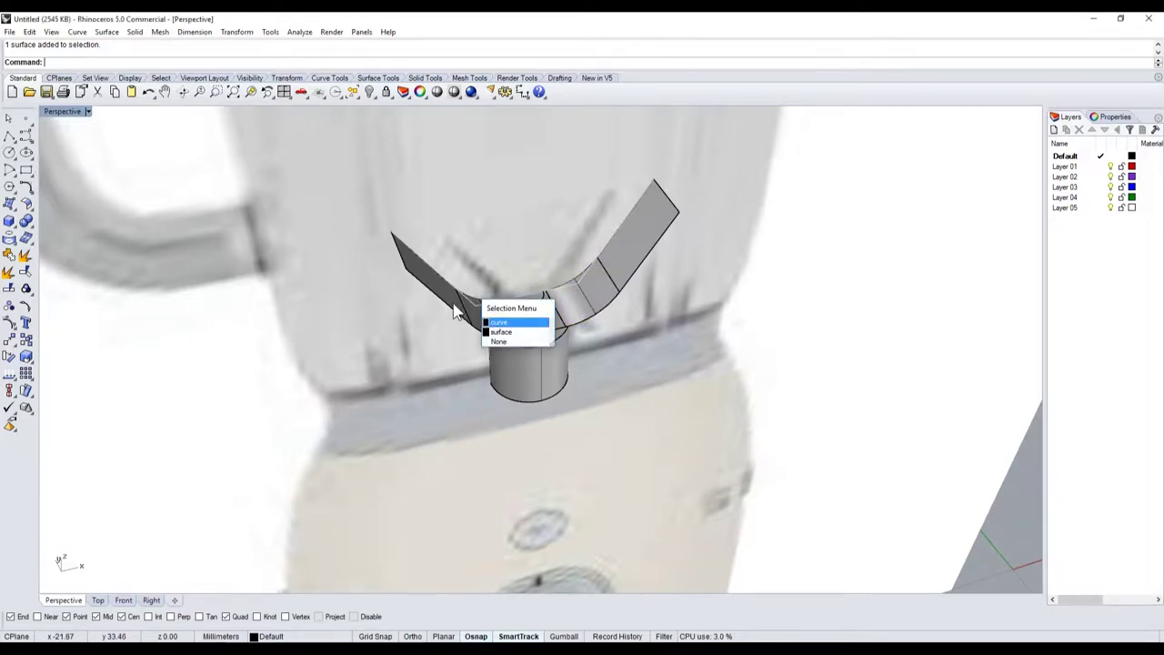
pyautogui.click(496, 319)
pyautogui.keyDown('shift'); pyautogui.click(593, 312); pyautogui.keyUp('shift')
pyautogui.keyDown('shift'); pyautogui.click(632, 278); pyautogui.keyUp('shift')
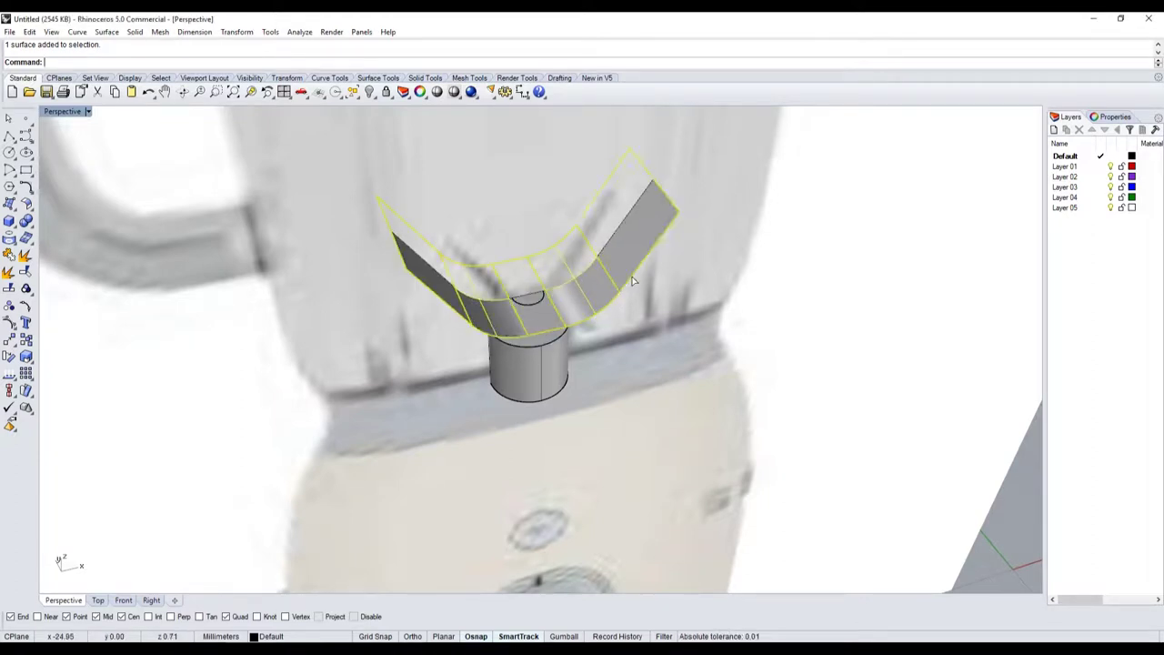
pyautogui.click(25, 222)
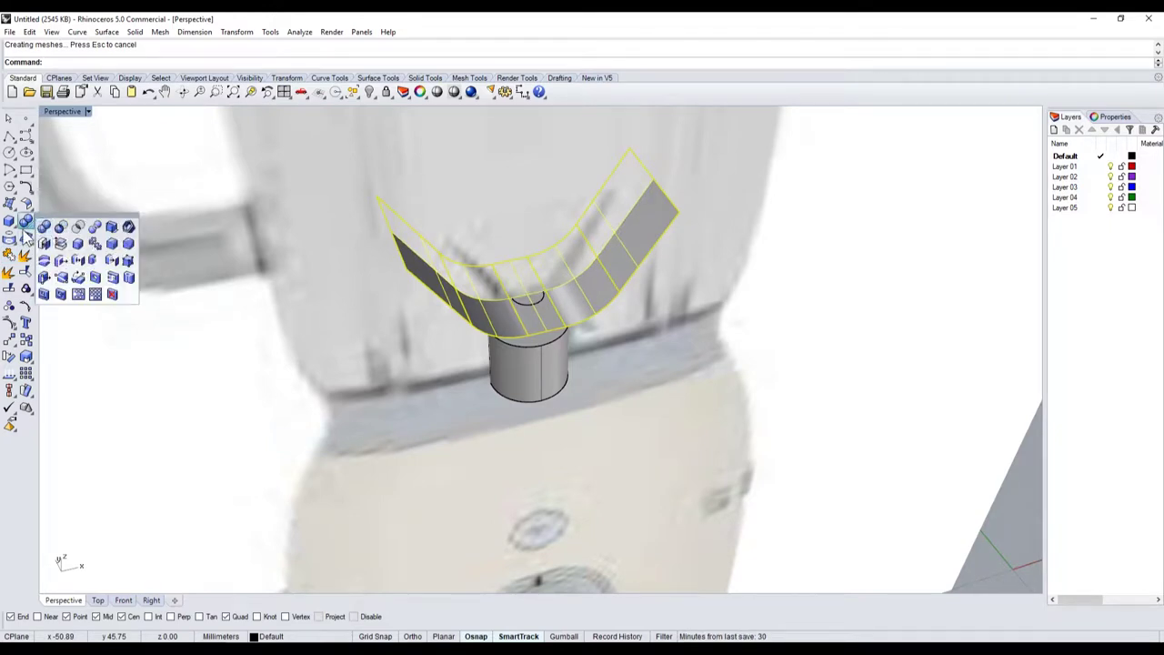
pyautogui.doubleClick(18, 109)
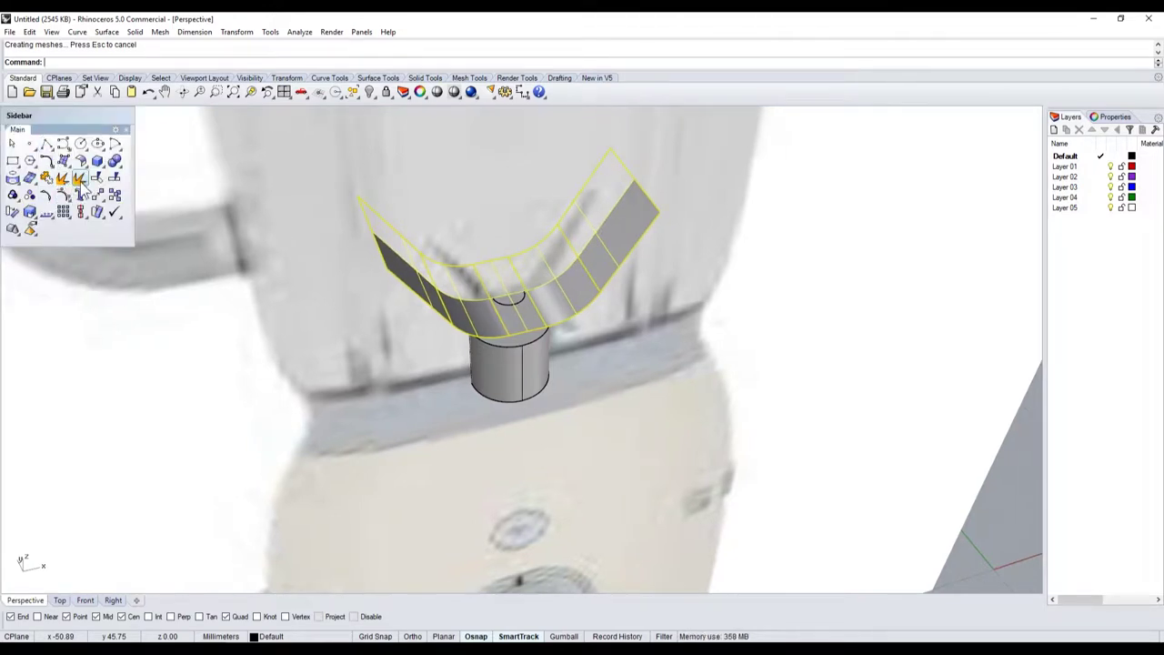
pyautogui.click(115, 130)
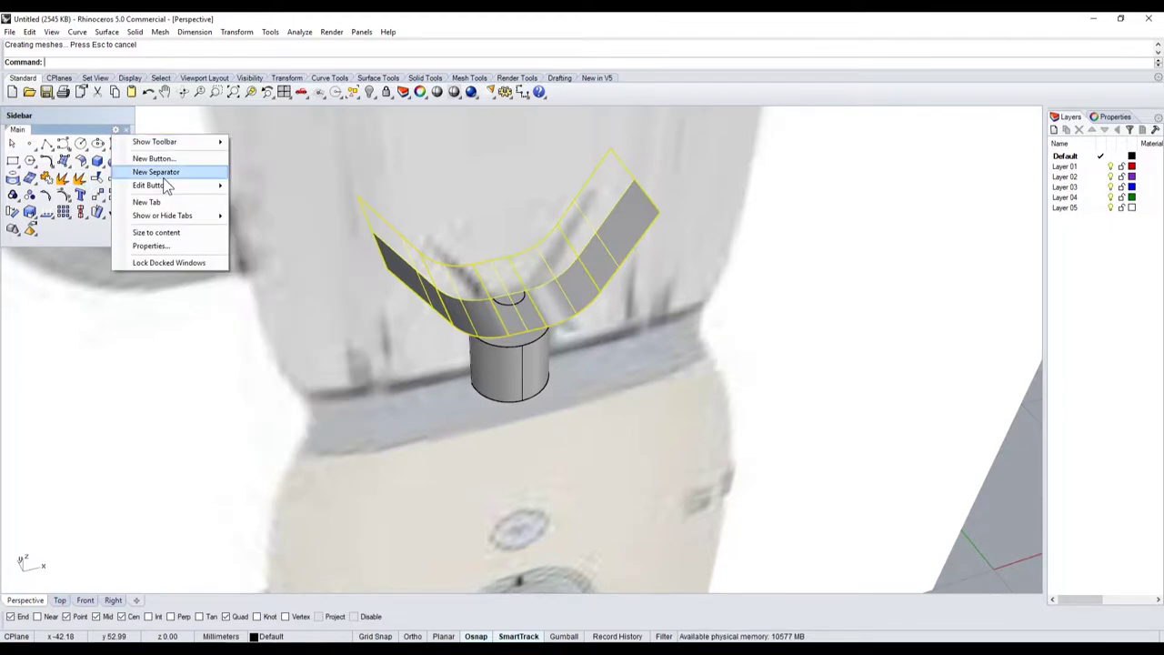
pyautogui.moveTo(164, 142)
pyautogui.scroll(-5, 294, 333)
pyautogui.scroll(-5, 289, 343)
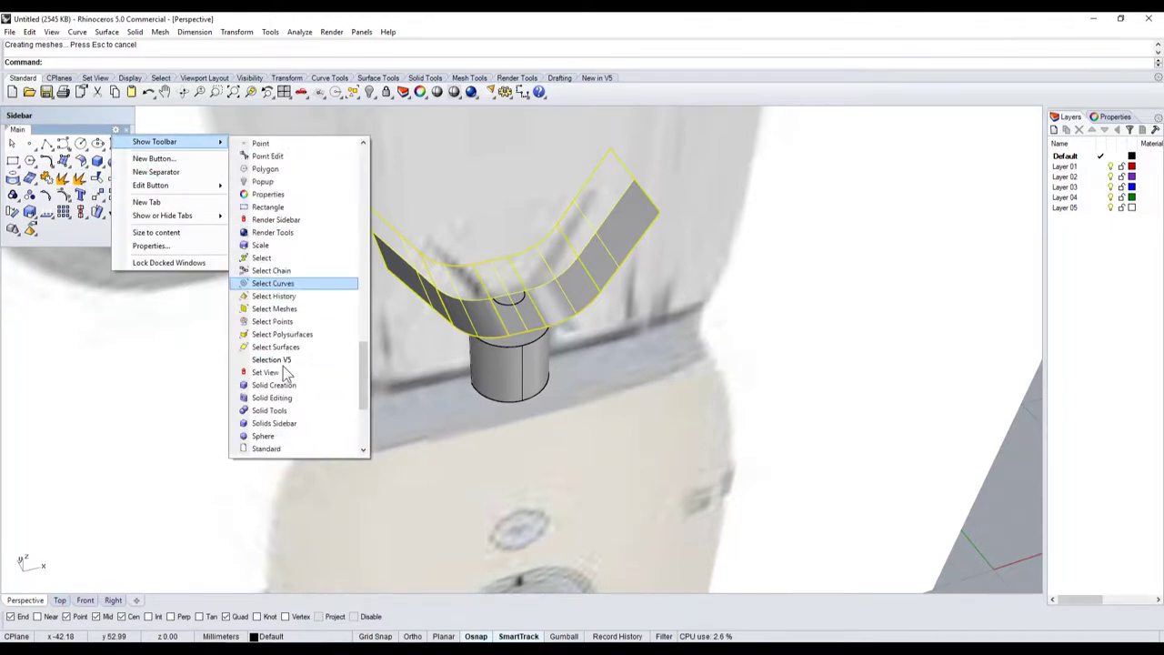
pyautogui.scroll(-5, 283, 367)
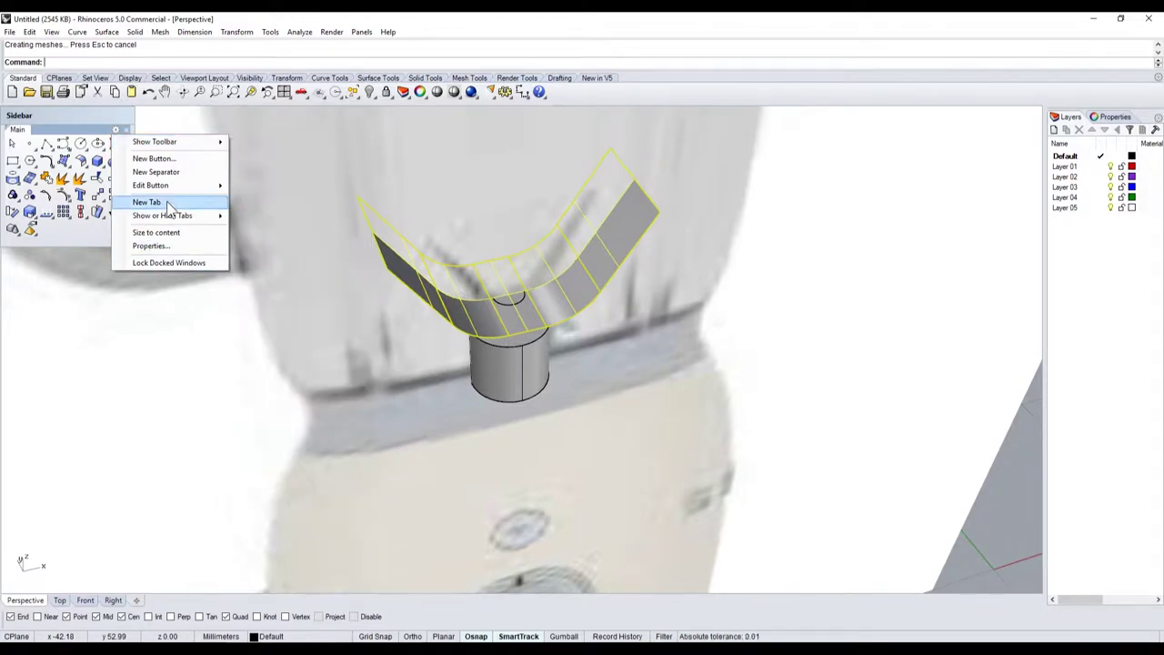
pyautogui.moveTo(162, 216)
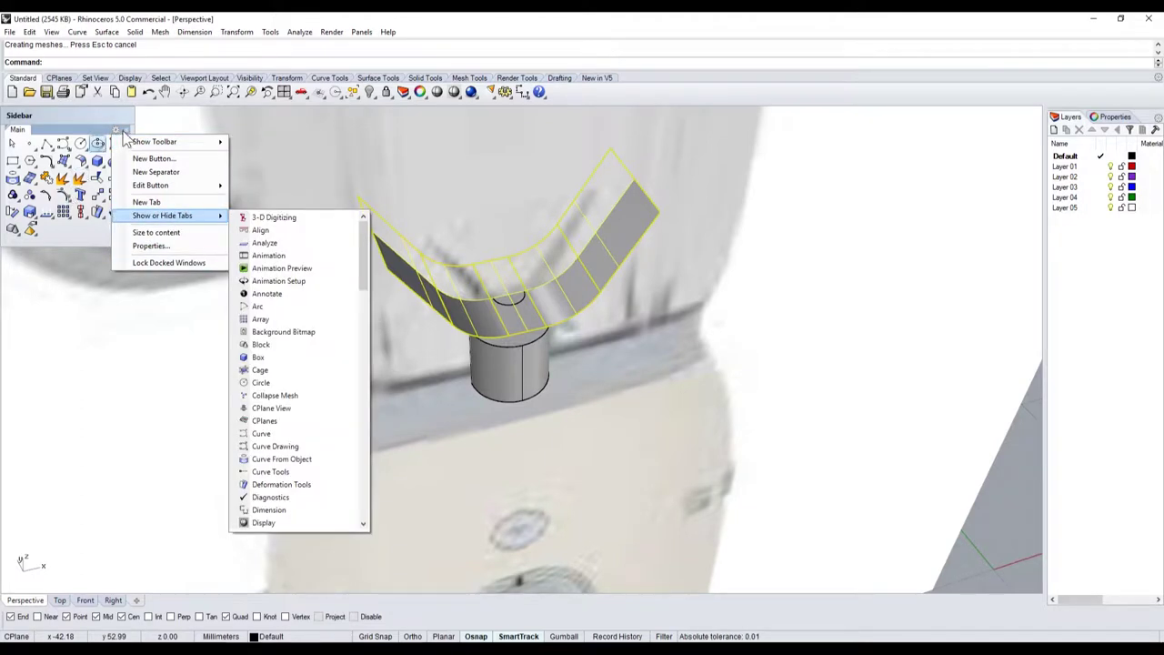
pyautogui.doubleClick(108, 118)
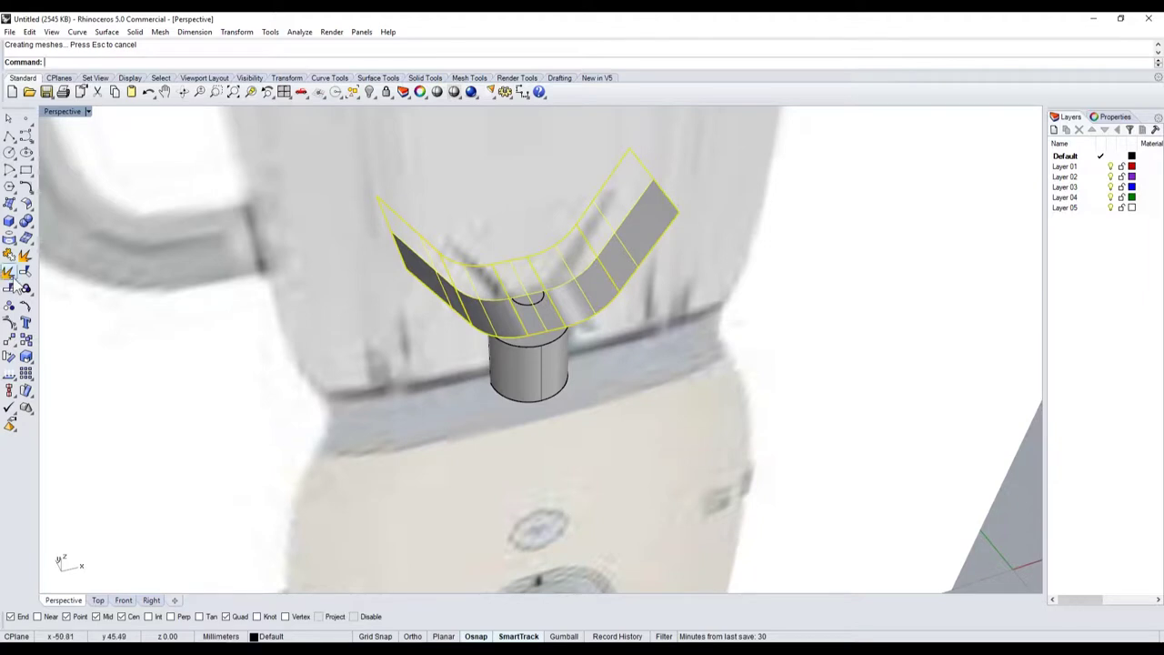
# Step: Offset the V bracket surface into a 0.2-thick solid with the direction flipped
pyautogui.click(25, 206)
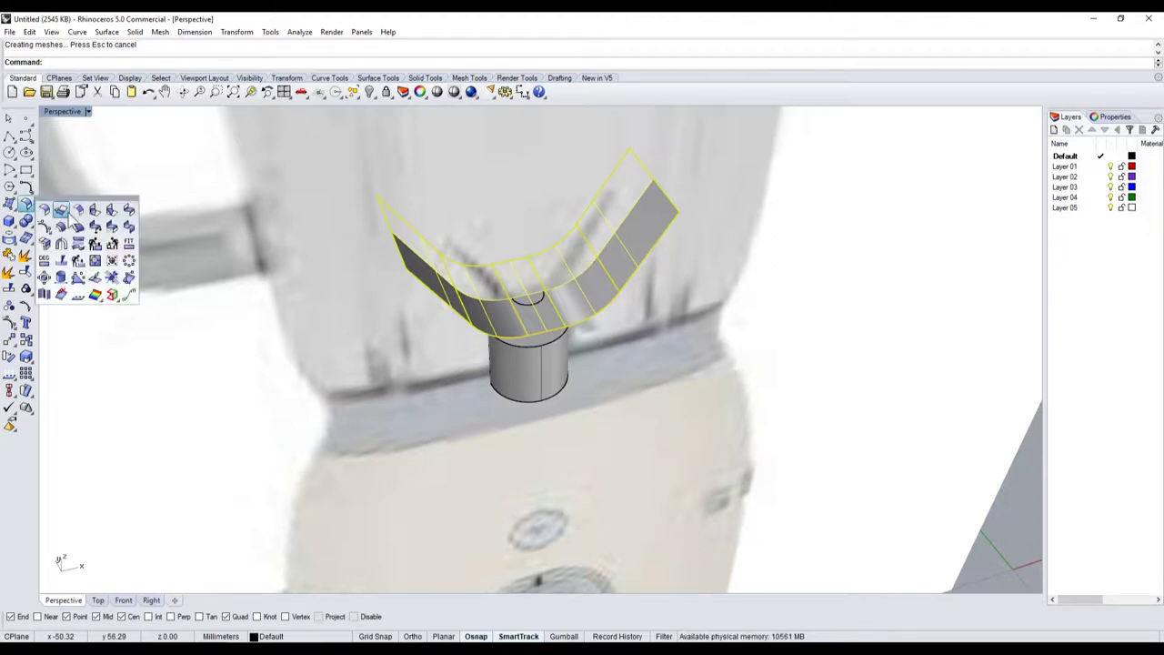
pyautogui.click(61, 227)
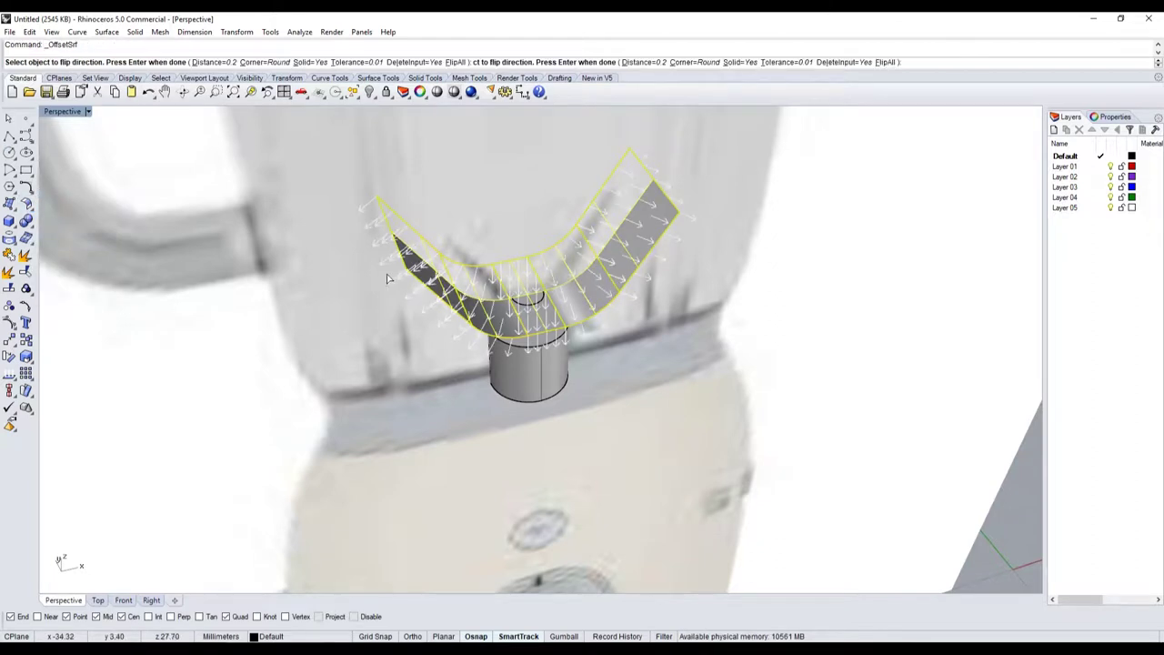
pyautogui.click(568, 268)
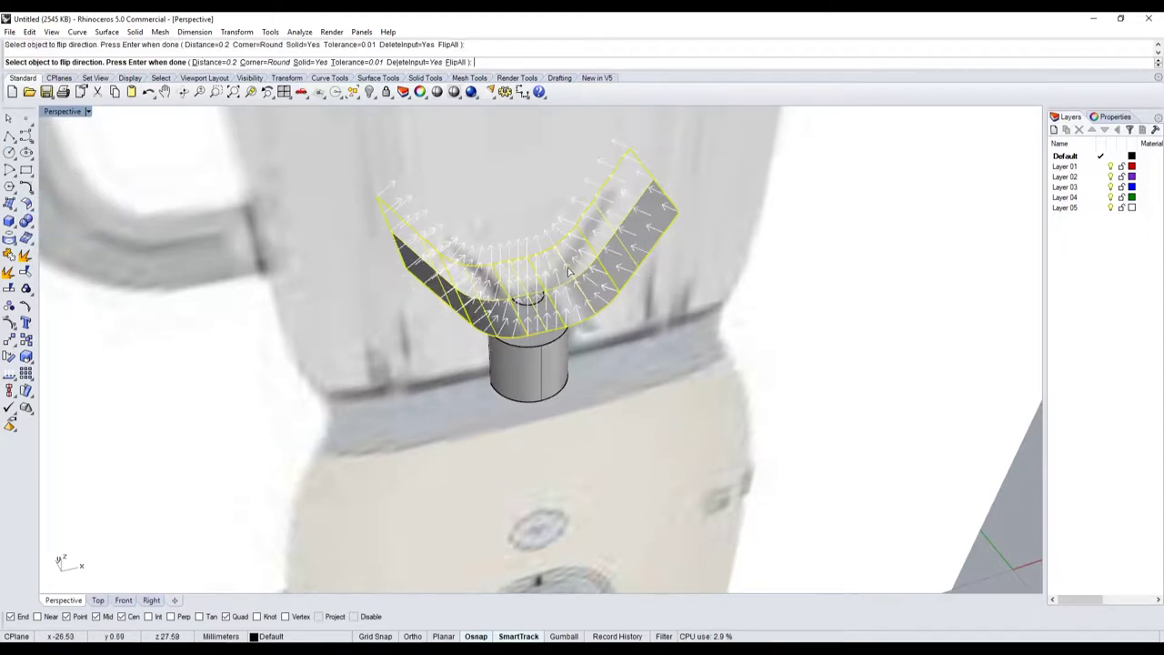
pyautogui.click(561, 262)
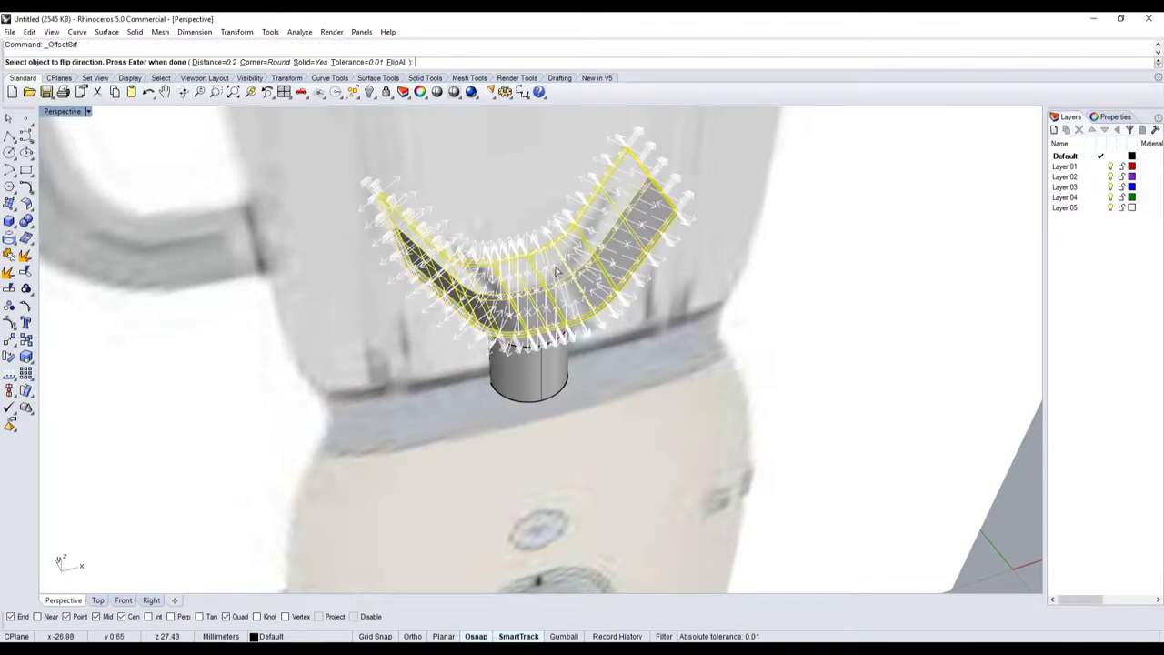
pyautogui.press('Return')
# Step: Inspect the thickened bracket and rerun the surface offset on it
pyautogui.moveTo(557, 265); pyautogui.dragTo(244, 316, button='right')
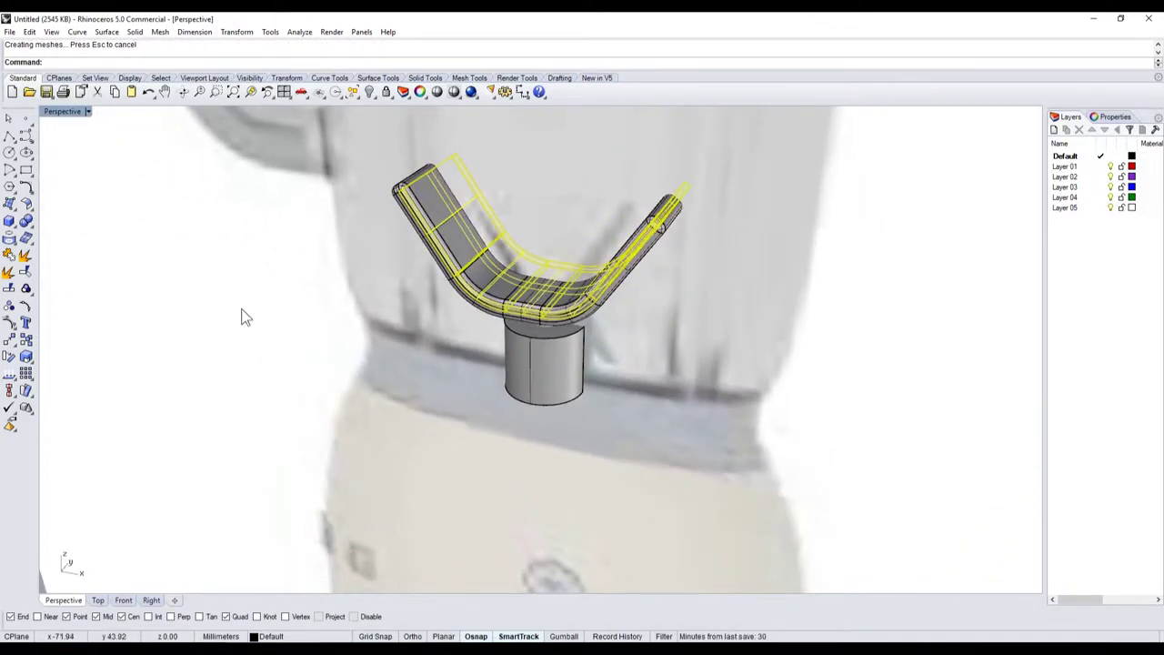
pyautogui.scroll(-2, 474, 313)
pyautogui.scroll(-5, 221, 330)
pyautogui.scroll(5, 520, 312)
pyautogui.scroll(3, 506, 307)
pyautogui.click(505, 308)
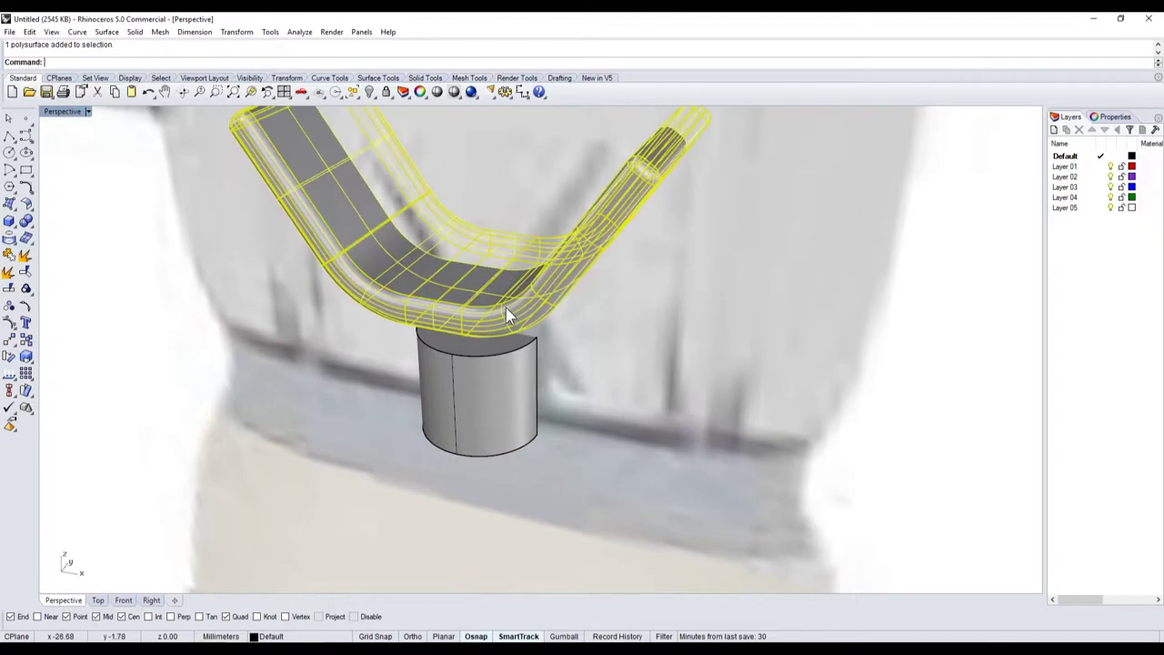
pyautogui.press('Escape')
pyautogui.rightClick(479, 272)
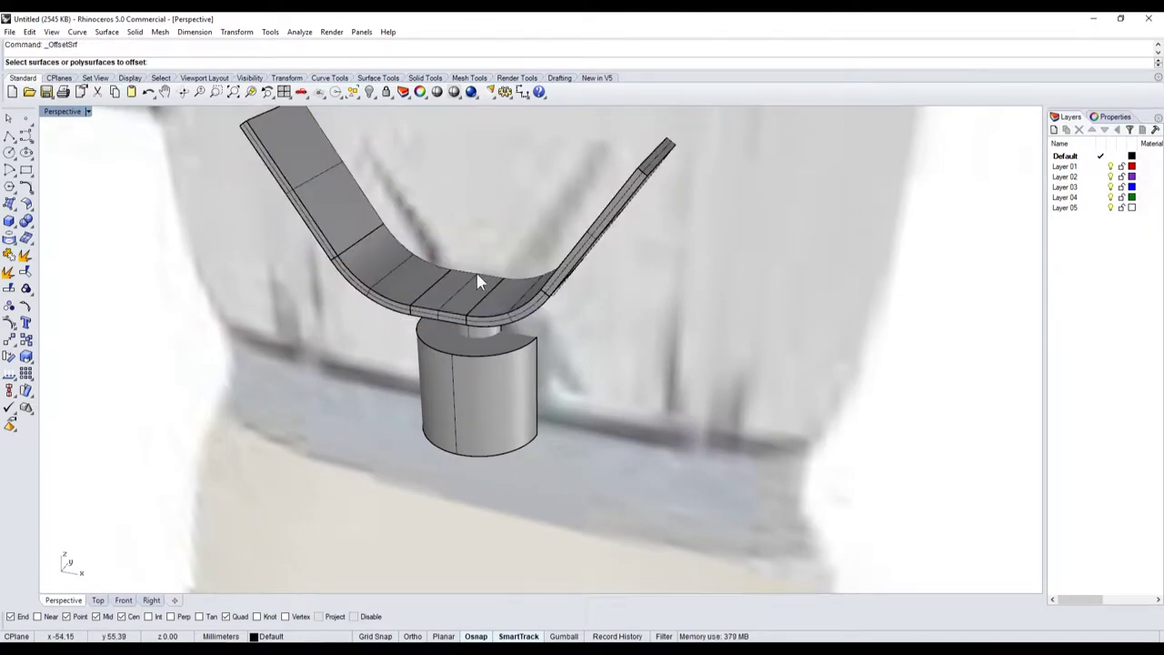
pyautogui.click(402, 275)
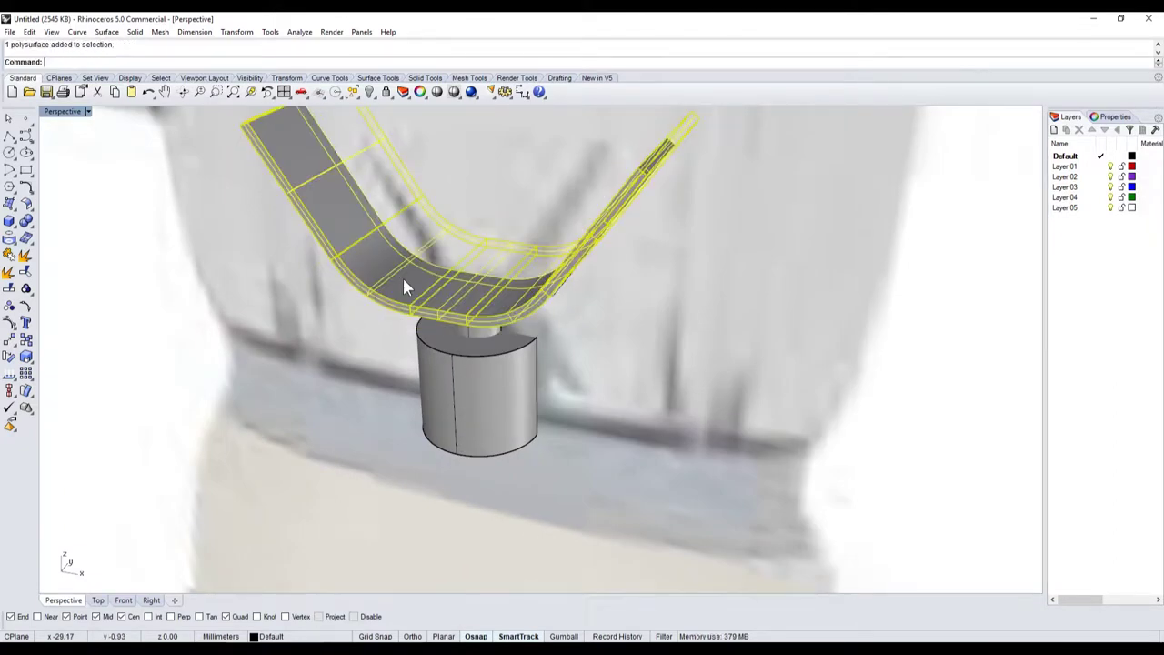
# Step: Return to the four-viewport layout
pyautogui.doubleClick(55, 112)
pyautogui.scroll(-2, 281, 258)
pyautogui.scroll(5, 292, 273)
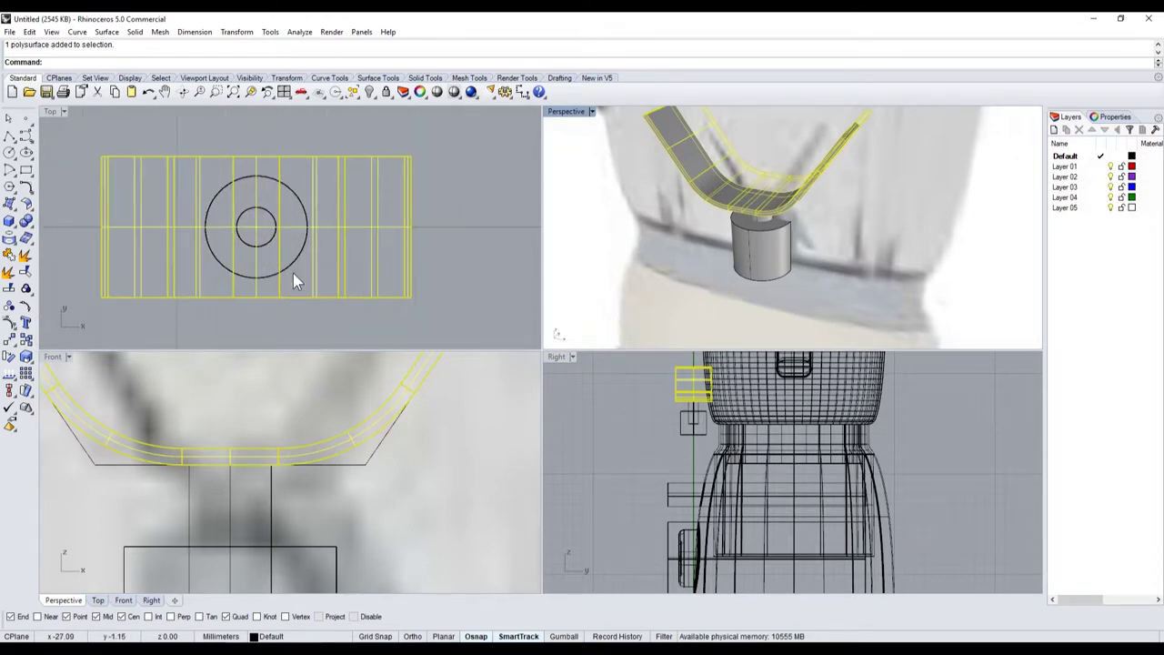
# Step: Draw a small square rectangle beside the bracket in the Top view
pyautogui.click(26, 171)
pyautogui.scroll(-2, 273, 236)
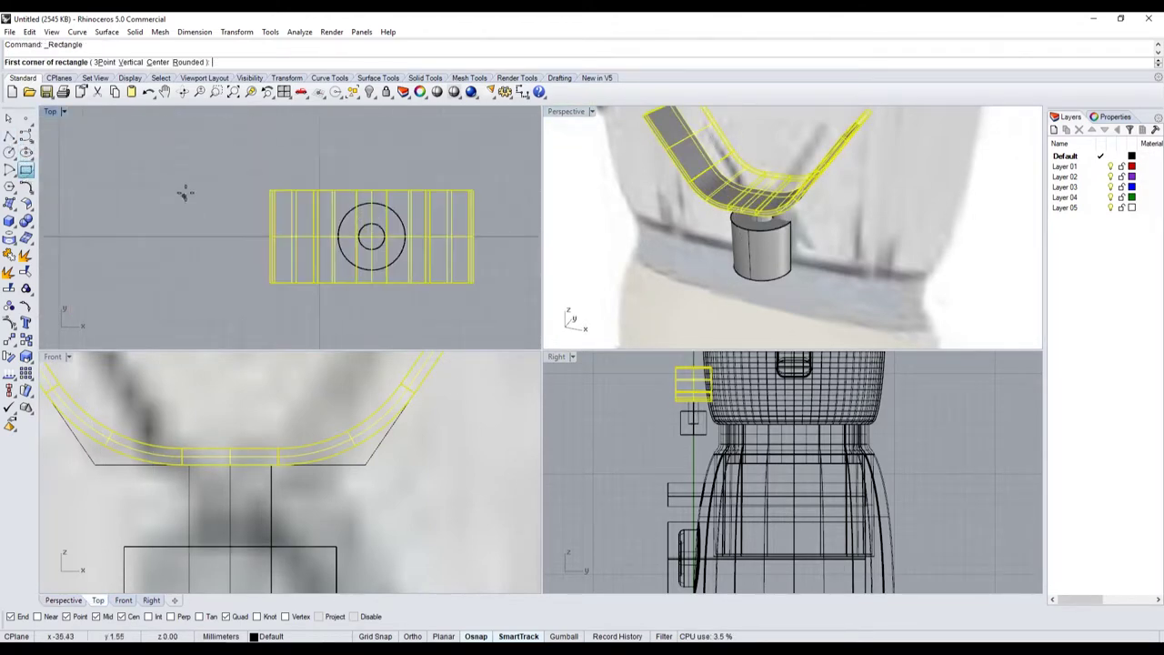
pyautogui.click(184, 182)
pyautogui.click(254, 113)
pyautogui.scroll(-1, 251, 175)
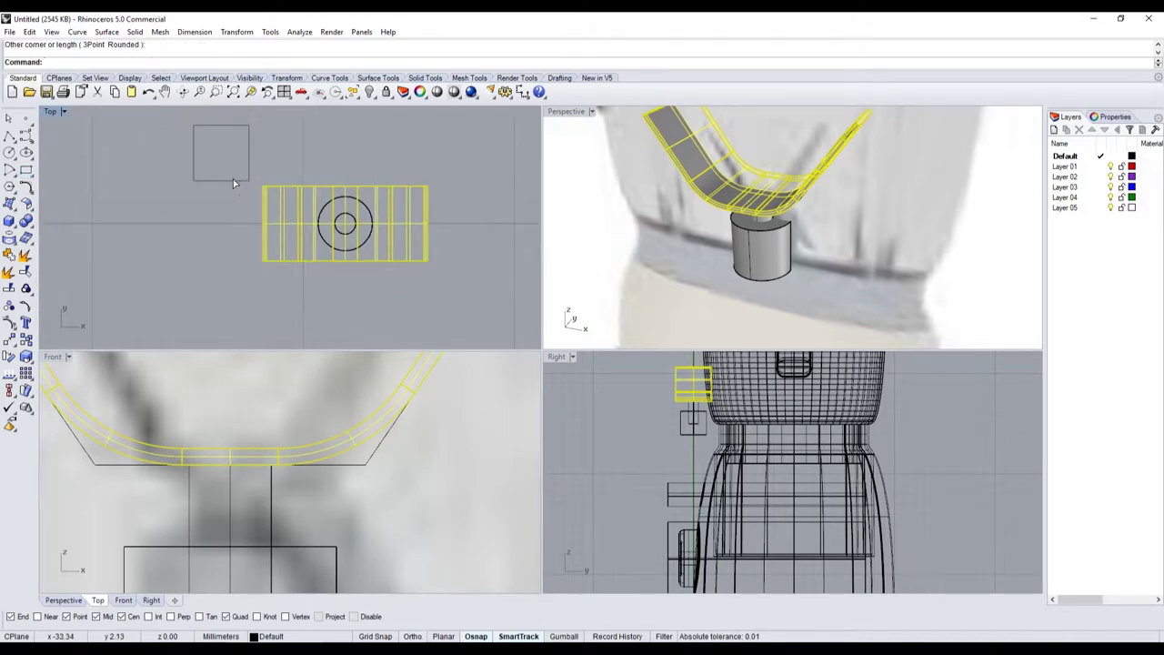
pyautogui.click(222, 179)
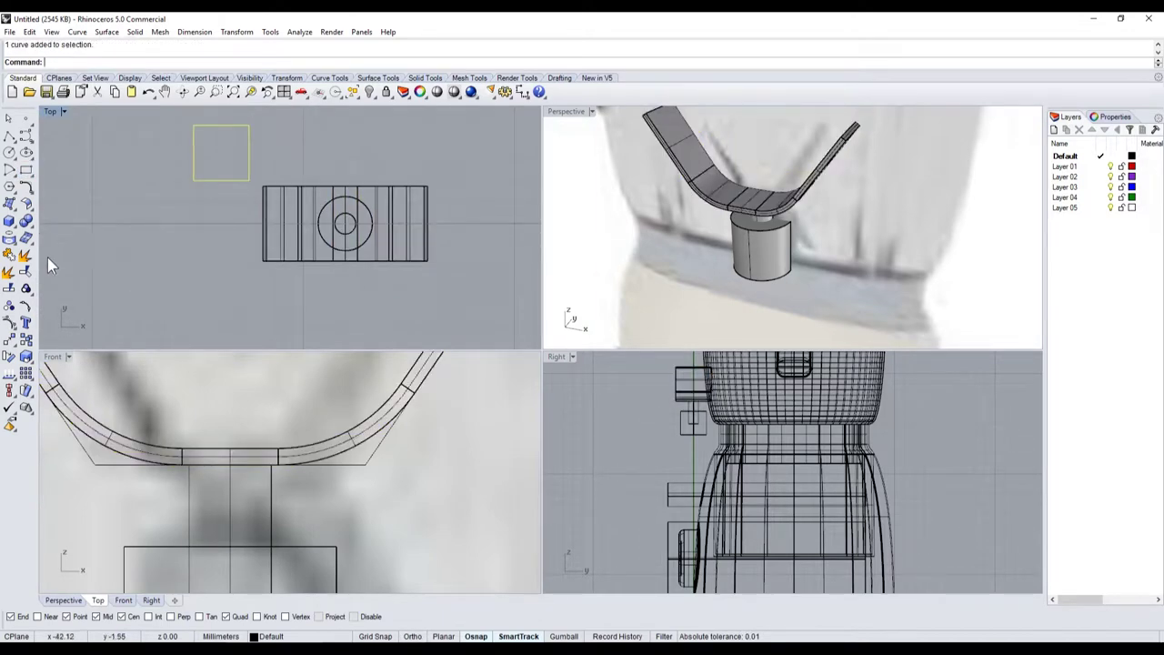
# Step: Rotate the square 45° about its centre into a diamond
pyautogui.click(14, 357)
pyautogui.click(194, 180)
pyautogui.scroll(-2, 194, 180)
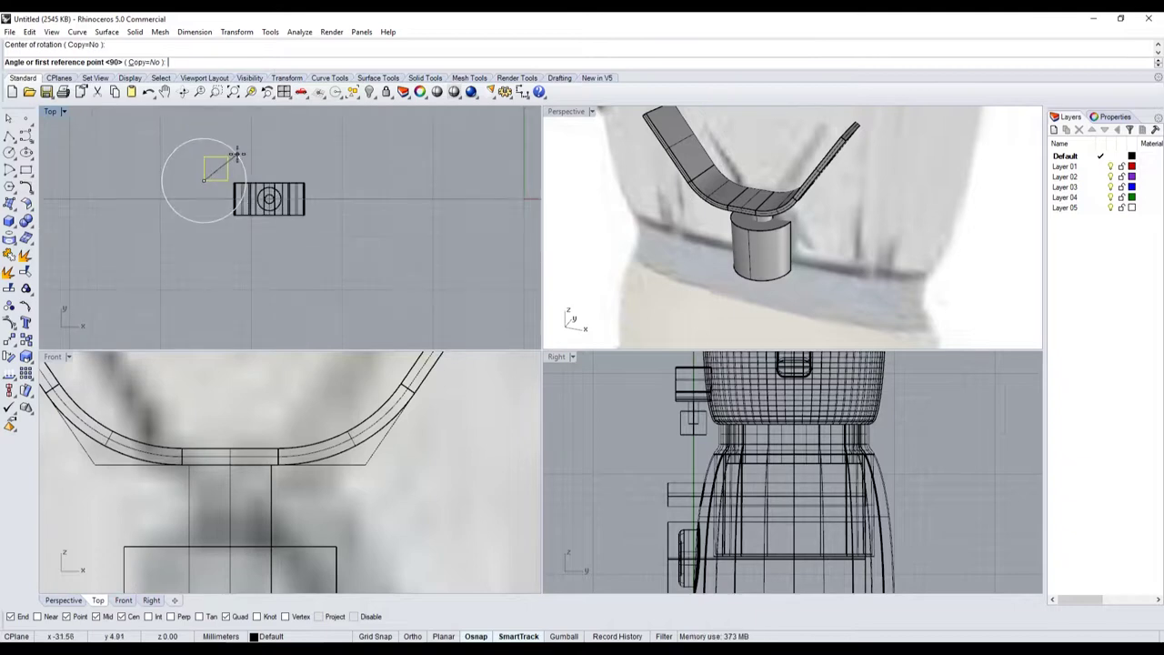
pyautogui.click(235, 156)
pyautogui.click(205, 184)
pyautogui.press('Return')
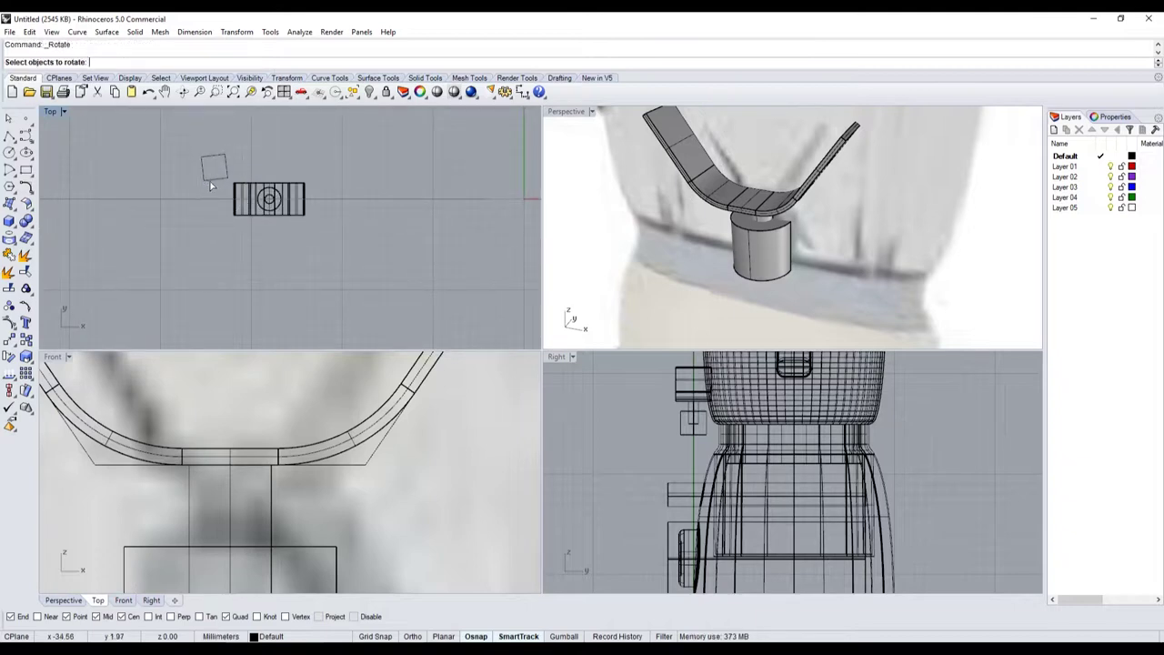
pyautogui.press('Return')
pyautogui.click(209, 169)
pyautogui.click(244, 178)
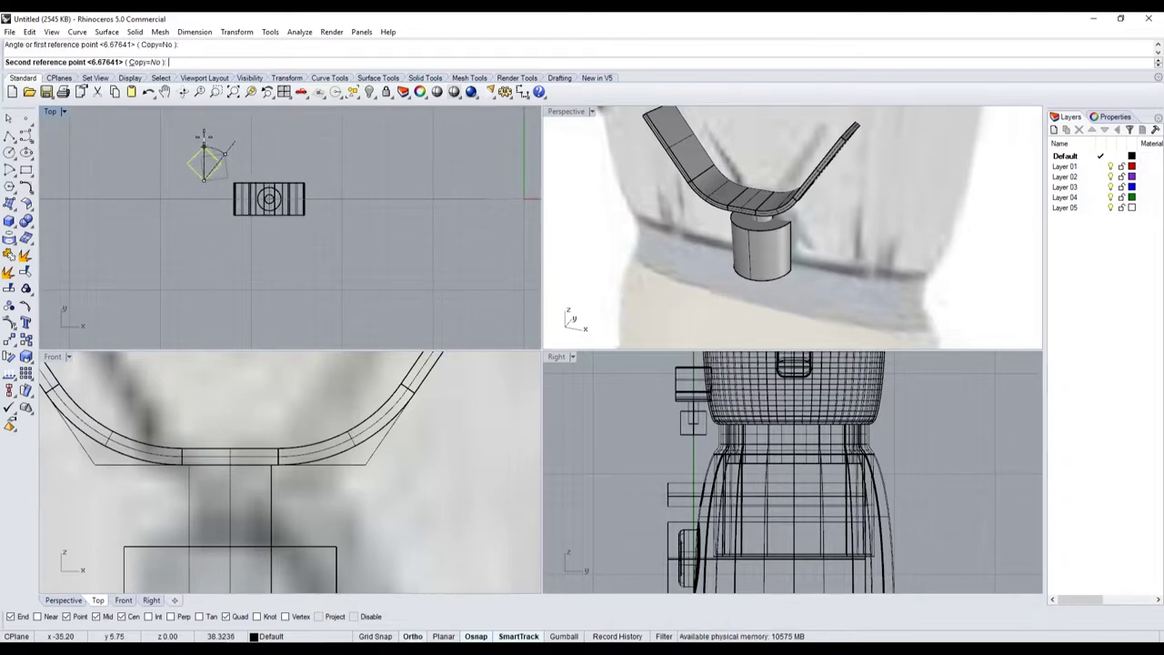
pyautogui.click(204, 150)
pyautogui.scroll(2, 206, 160)
pyautogui.scroll(1, 206, 160)
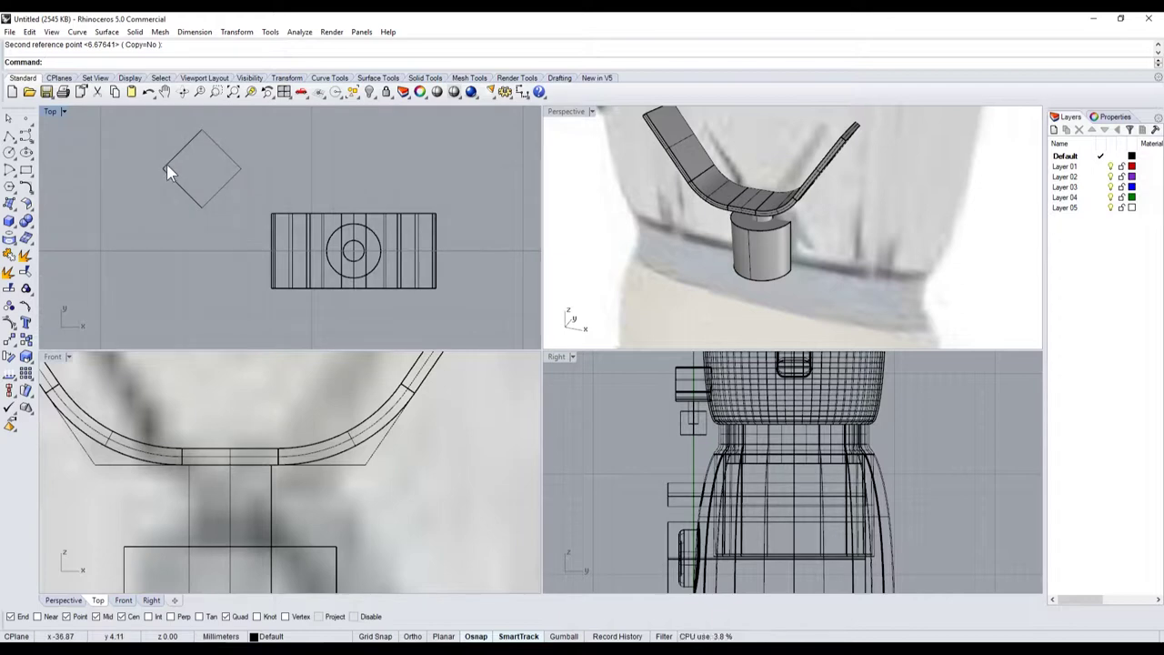
# Step: Turn on the diamond's control points
pyautogui.press('F10')
pyautogui.scroll(1, 168, 162)
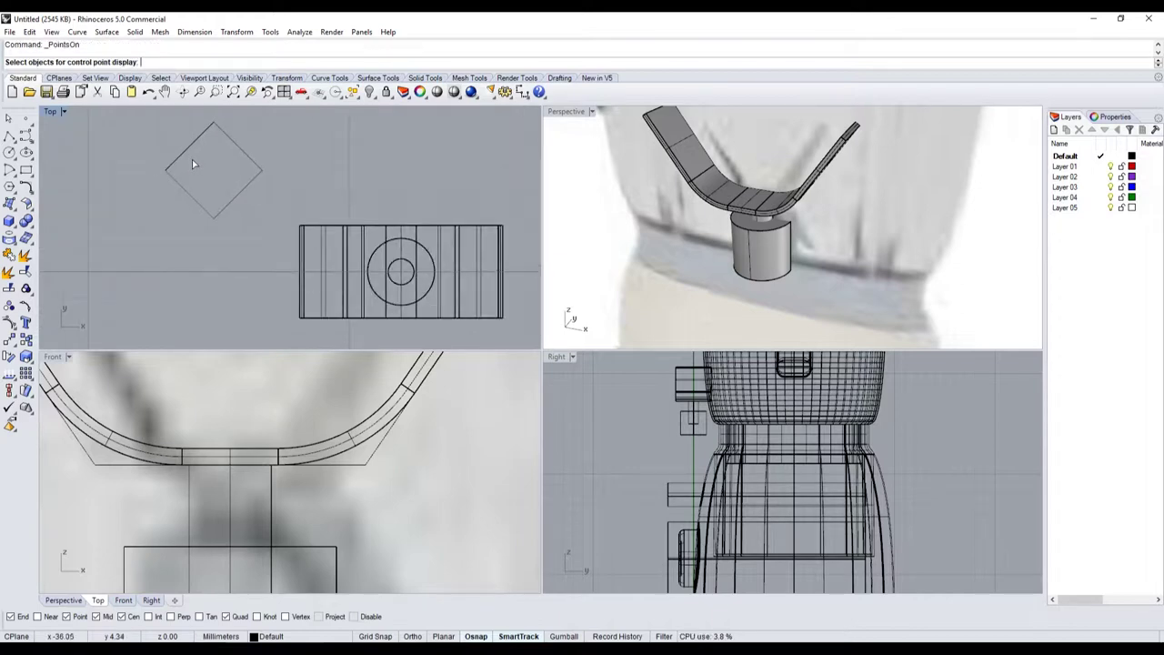
pyautogui.press('Escape')
pyautogui.click(188, 156)
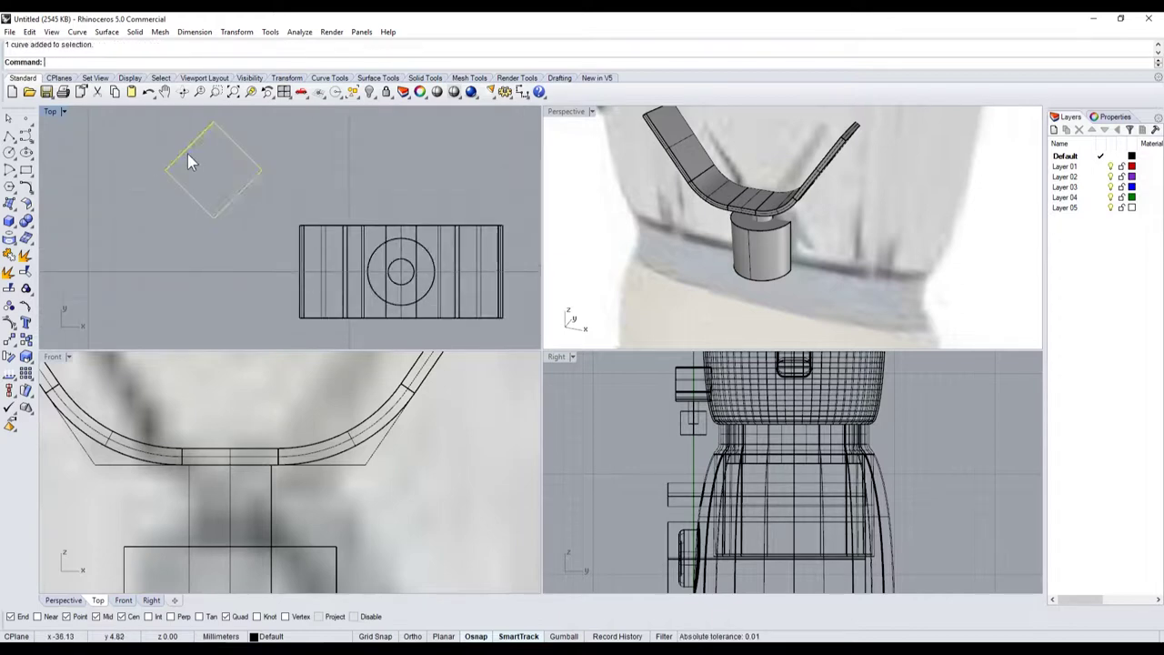
pyautogui.press('F10')
# Step: Scale1D the diamond's left and right points much wider, then drag it over the bracket
pyautogui.moveTo(273, 146); pyautogui.dragTo(155, 193)
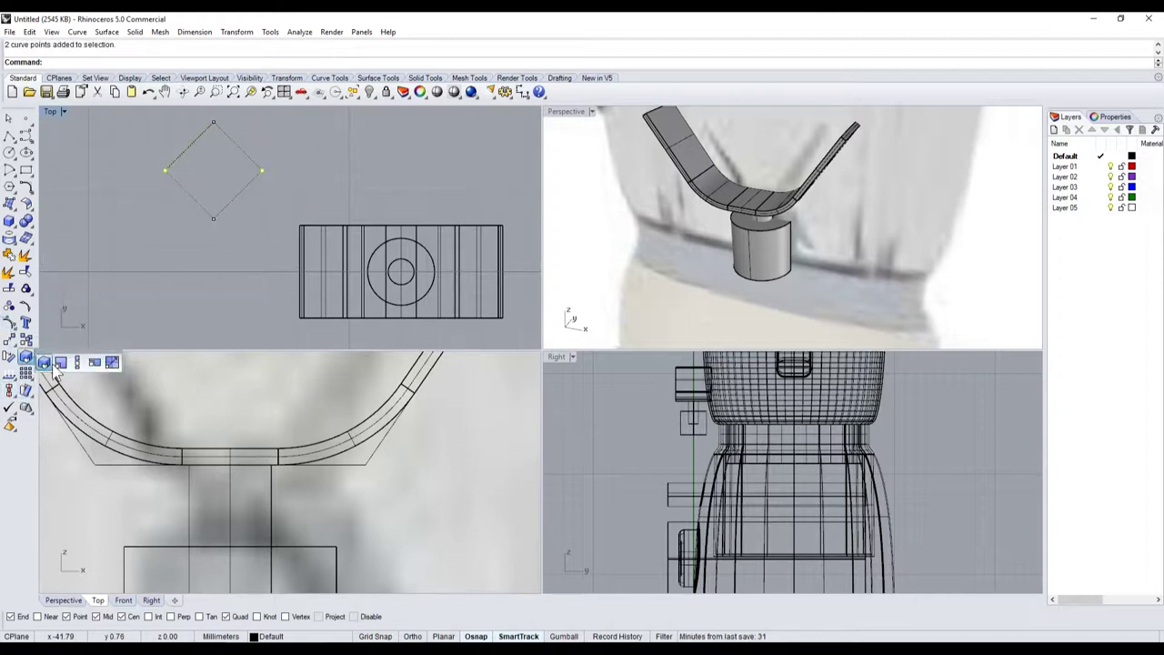
pyautogui.click(26, 356)
pyautogui.click(213, 218)
pyautogui.click(180, 219)
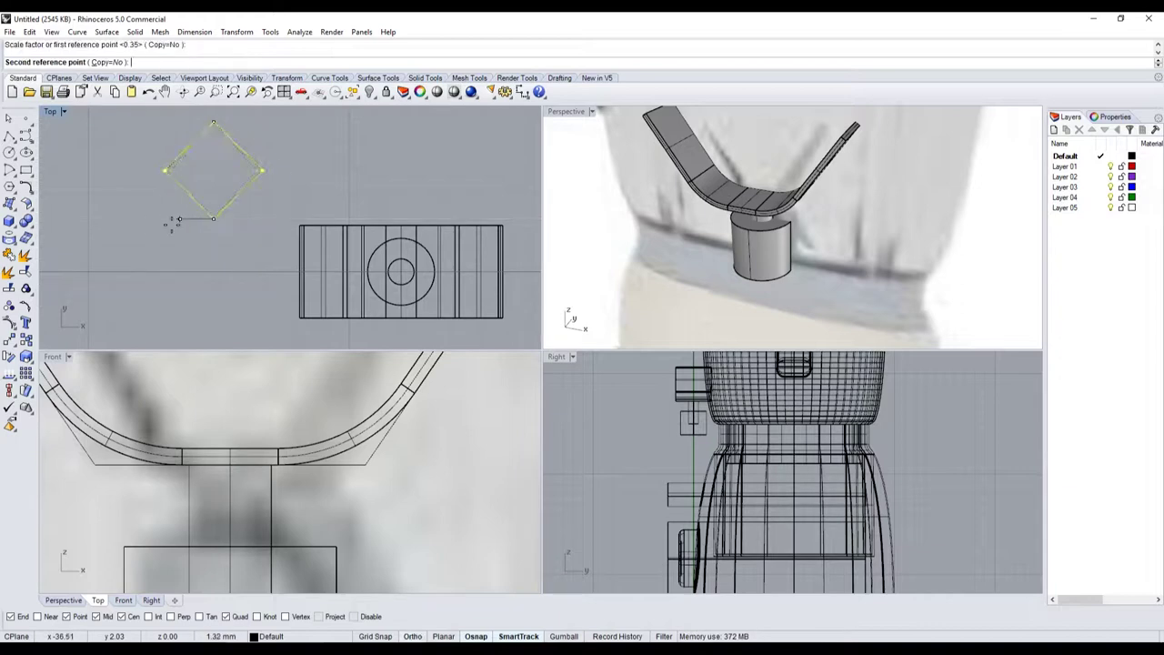
pyautogui.click(111, 221)
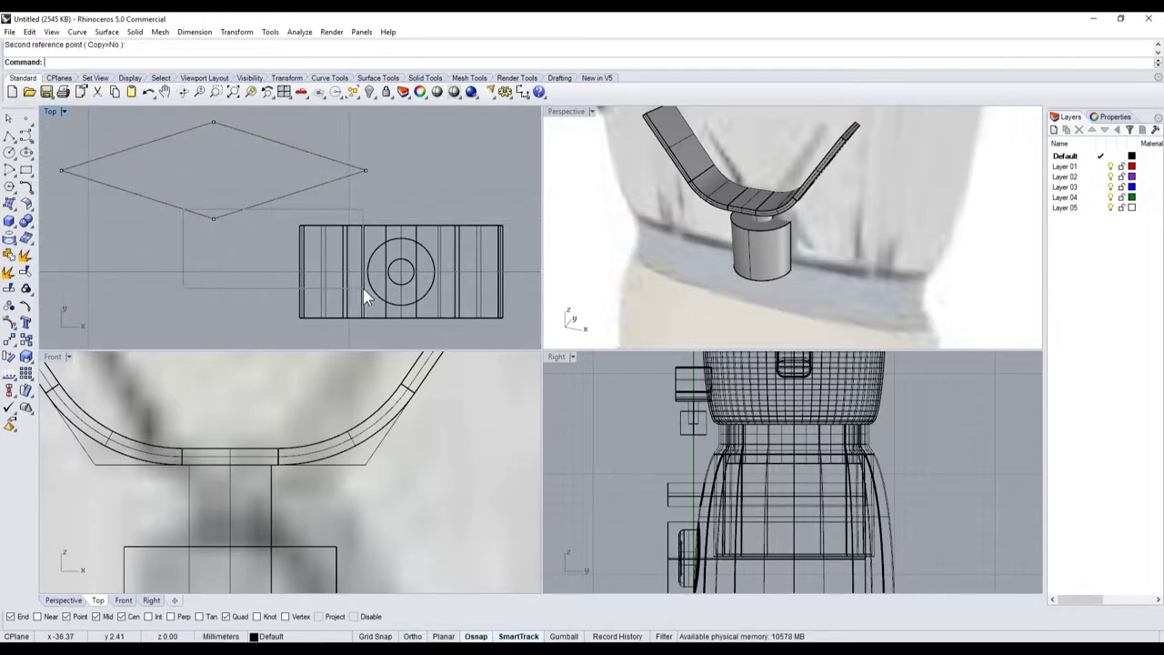
pyautogui.moveTo(232, 213)
pyautogui.mouseDown()
pyautogui.moveTo(444, 300)
pyautogui.moveTo(493, 303)
pyautogui.mouseUp()
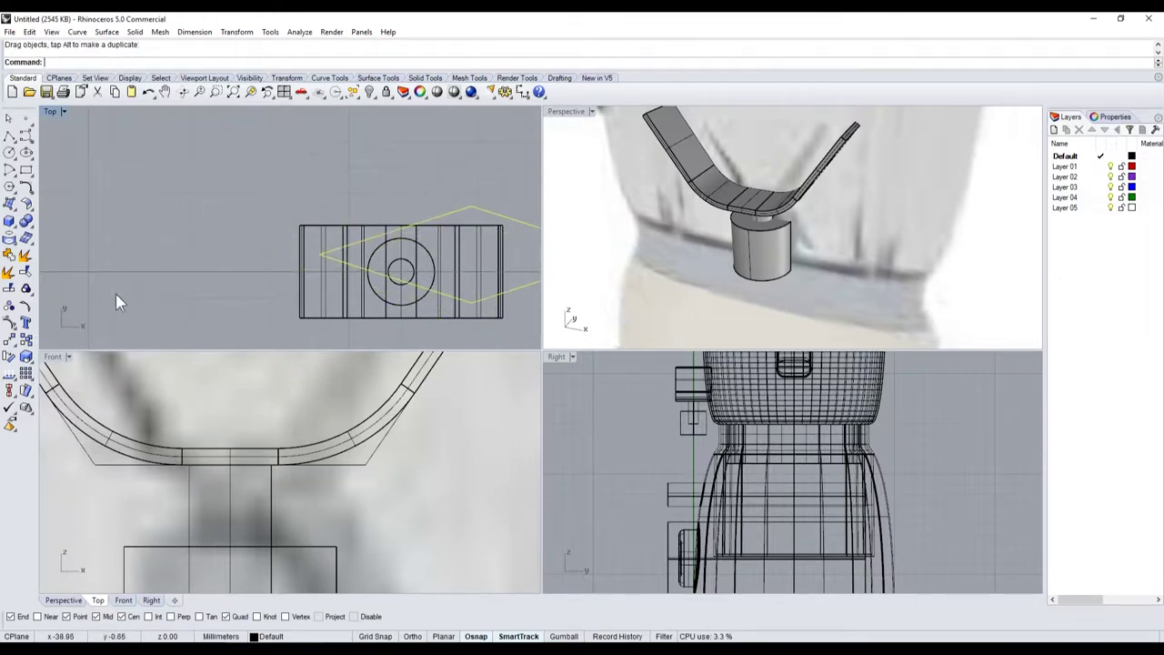
# Step: Move the rhombus so its left corner sits at the bracket's left edge
pyautogui.click(9, 339)
pyautogui.click(316, 254)
pyautogui.press('Return')
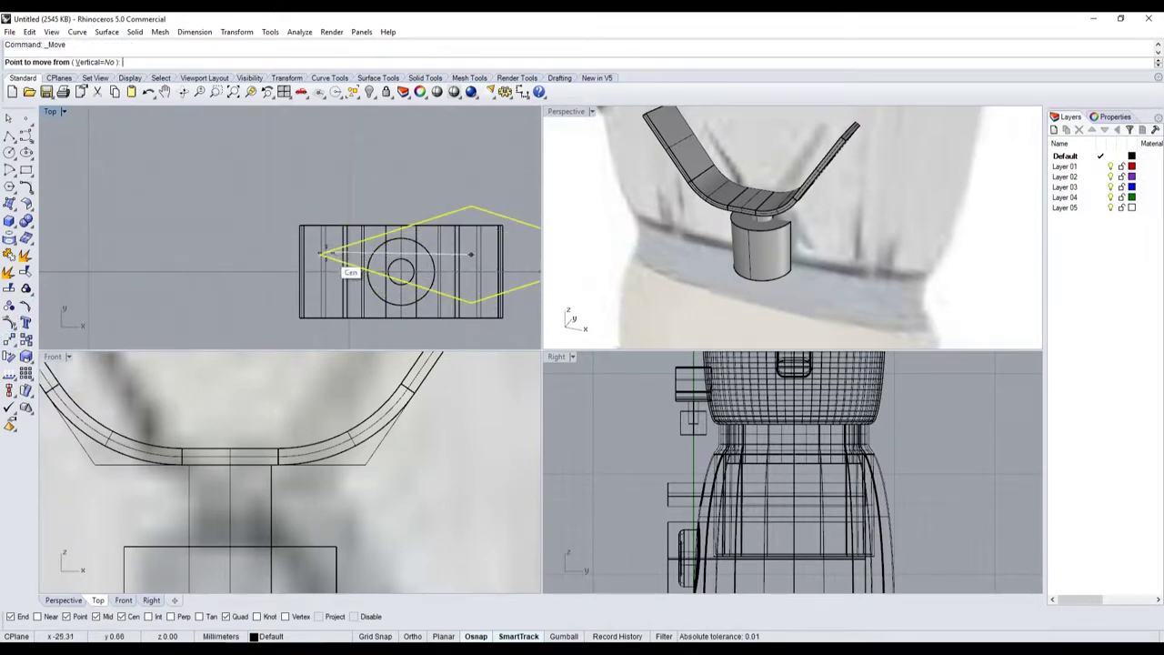
pyautogui.click(313, 252)
pyautogui.click(308, 273)
pyautogui.scroll(3, 310, 276)
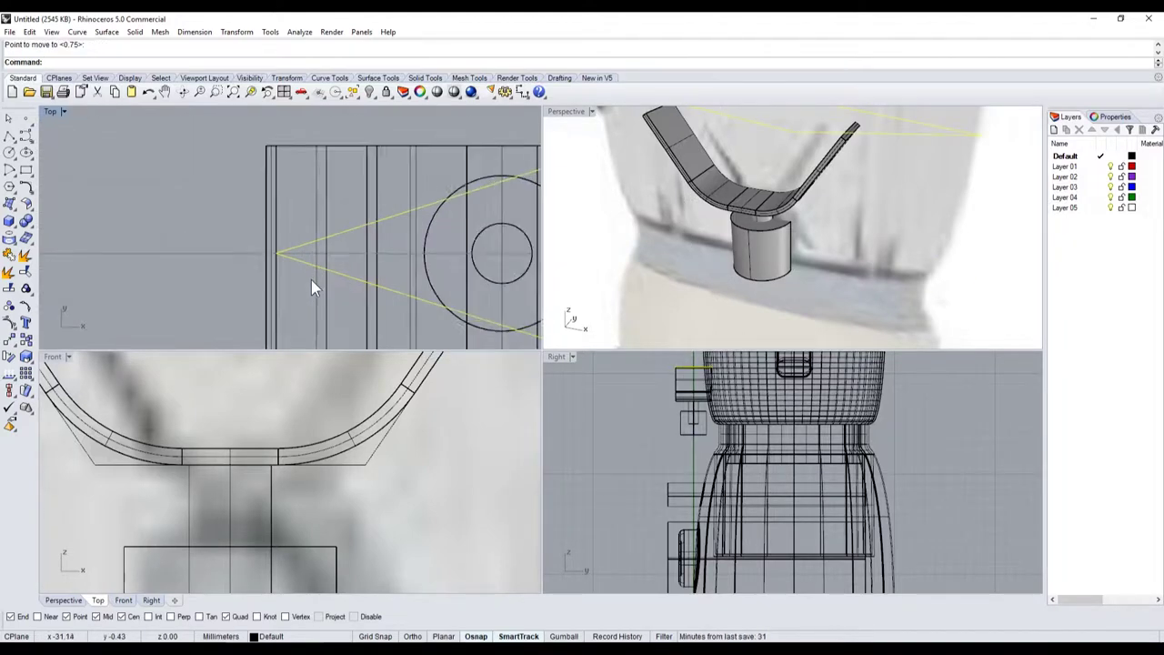
pyautogui.scroll(2, 311, 279)
pyautogui.moveTo(310, 261); pyautogui.dragTo(311, 258)
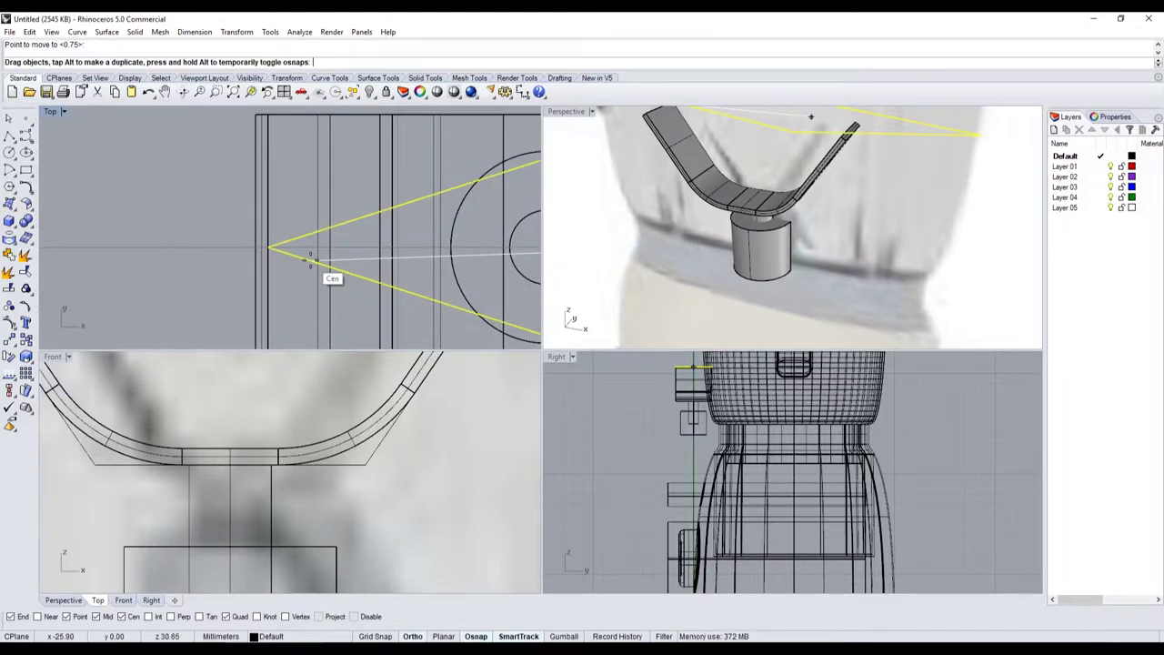
pyautogui.scroll(-1, 311, 258)
pyautogui.scroll(-2, 297, 258)
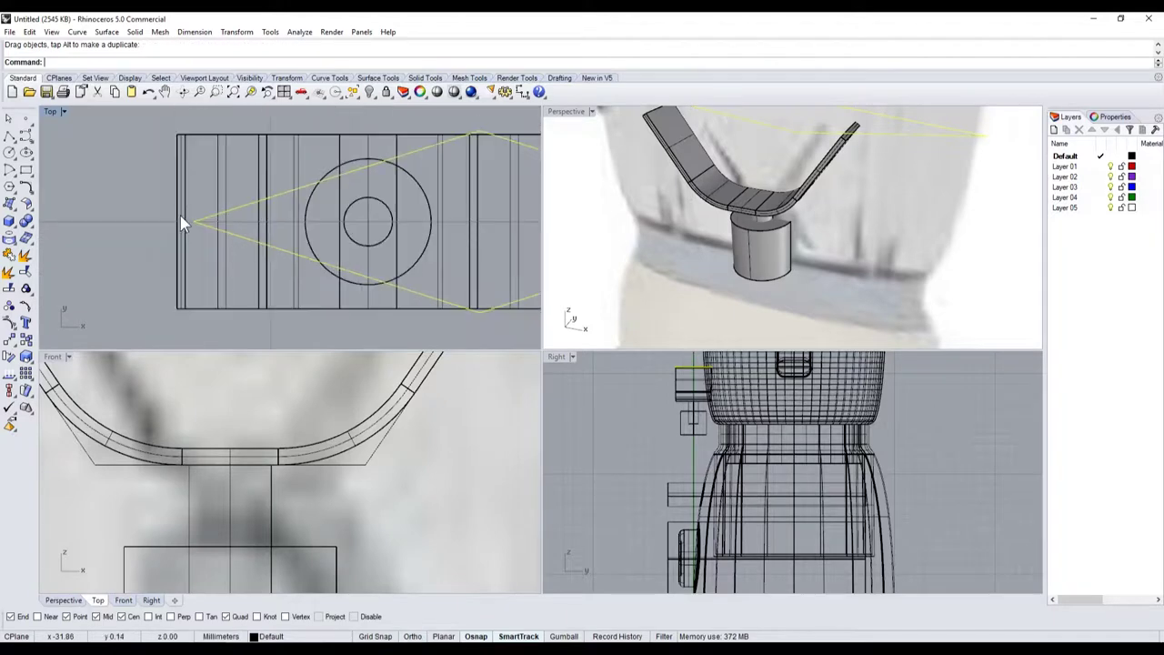
pyautogui.scroll(-2, 180, 216)
pyautogui.scroll(2, 202, 229)
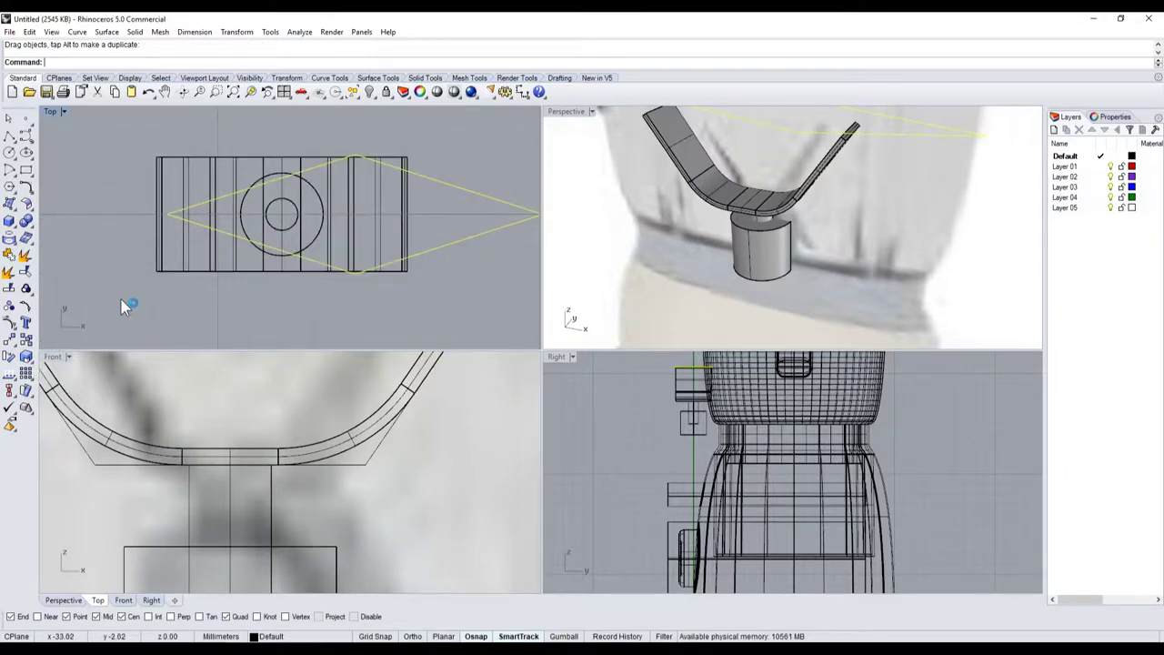
# Step: Scale the rhombus narrower using an origin and two reference points
pyautogui.click(26, 357)
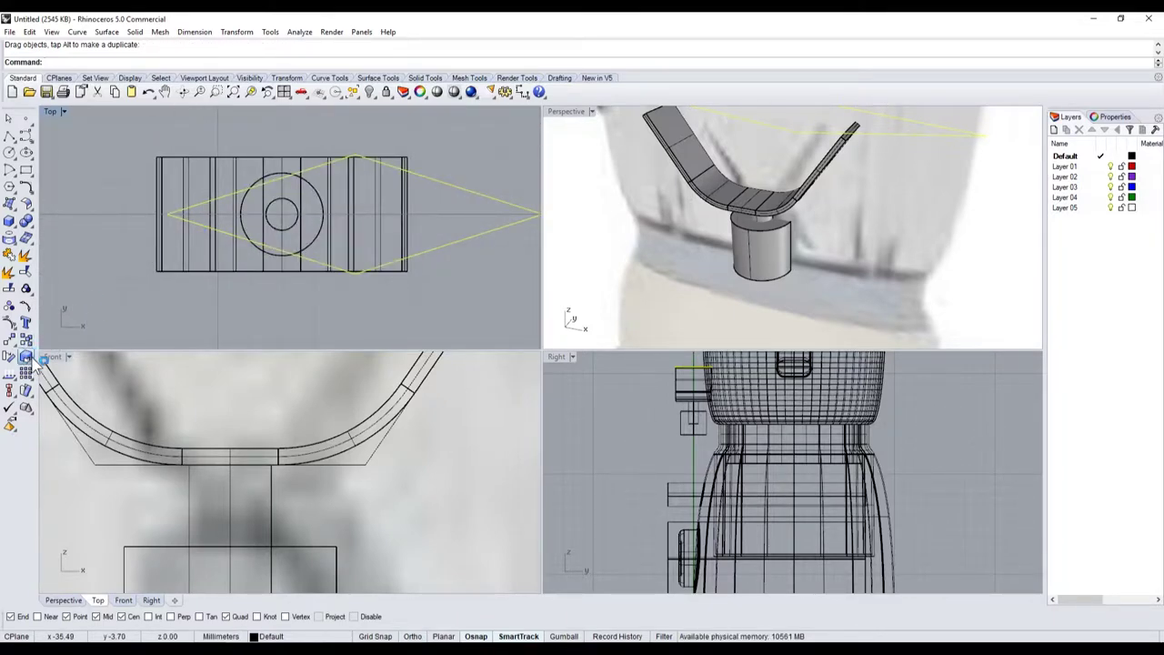
pyautogui.click(169, 215)
pyautogui.scroll(-3, 170, 215)
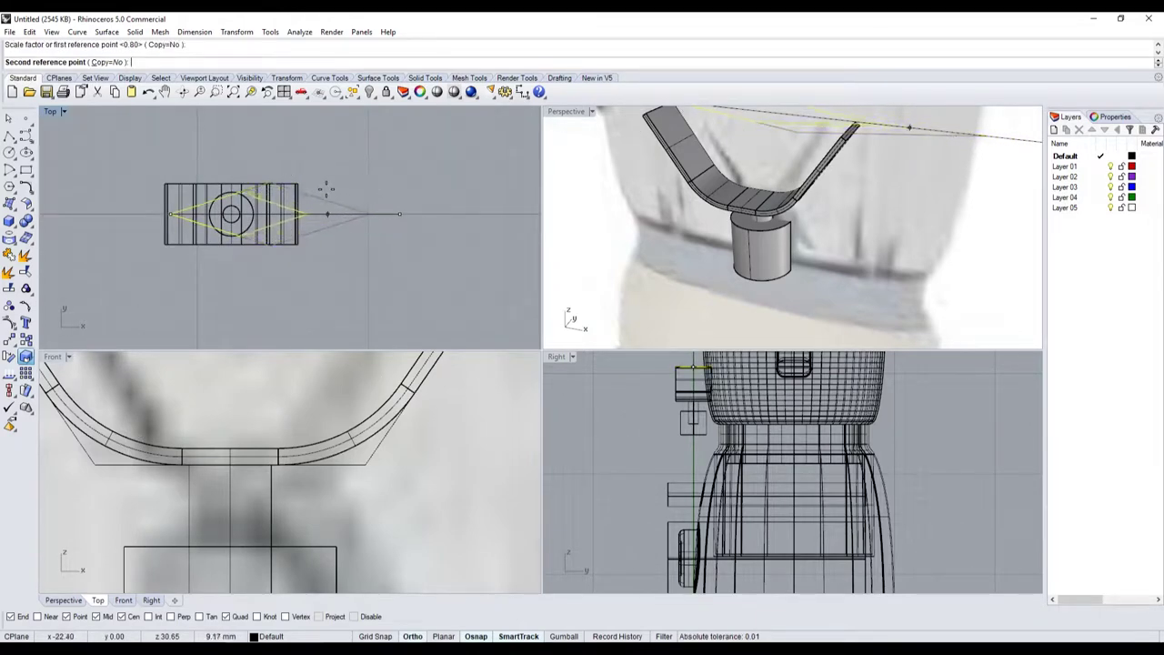
pyautogui.click(343, 201)
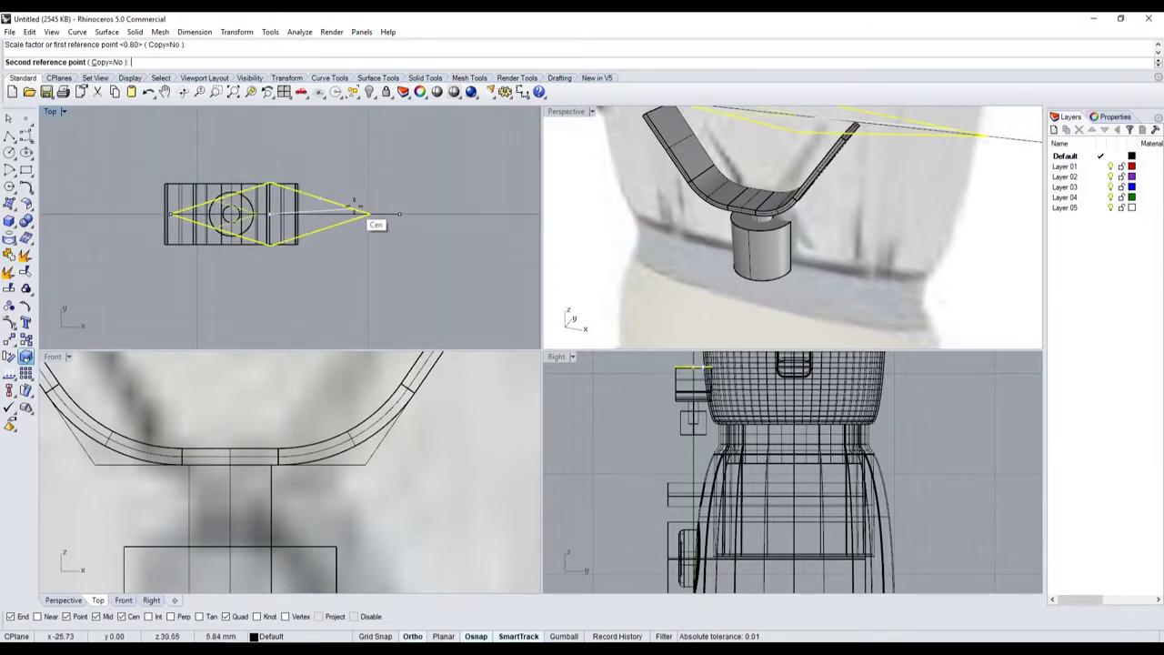
pyautogui.click(364, 214)
pyautogui.scroll(-3, 354, 218)
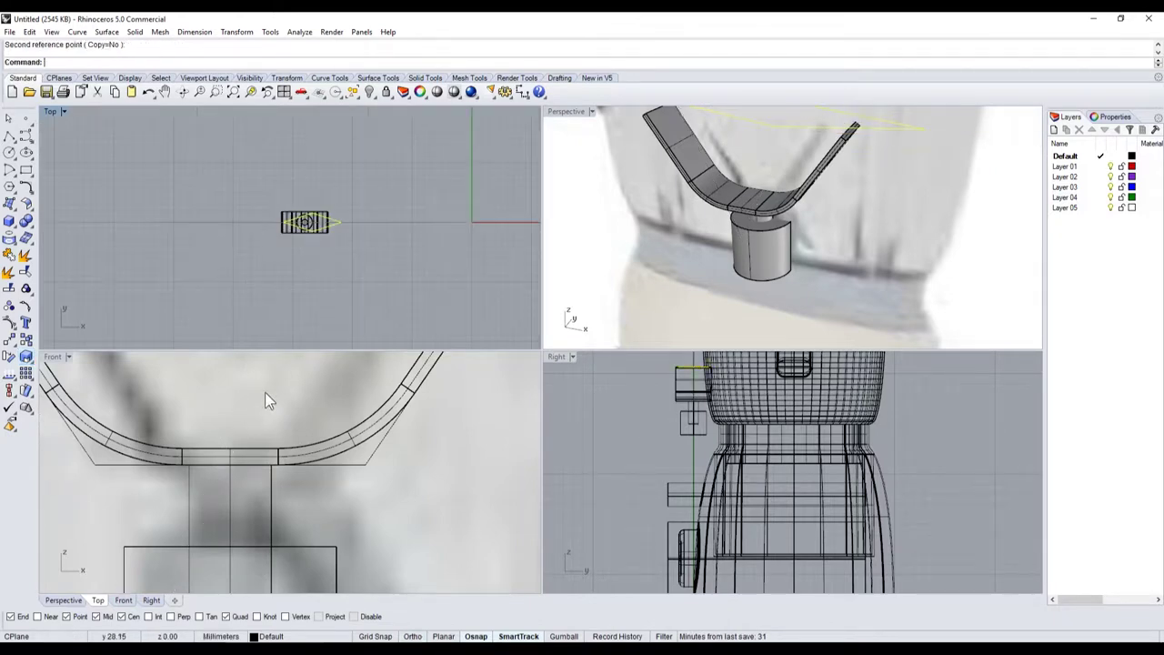
pyautogui.scroll(-5, 264, 392)
pyautogui.scroll(3, 259, 389)
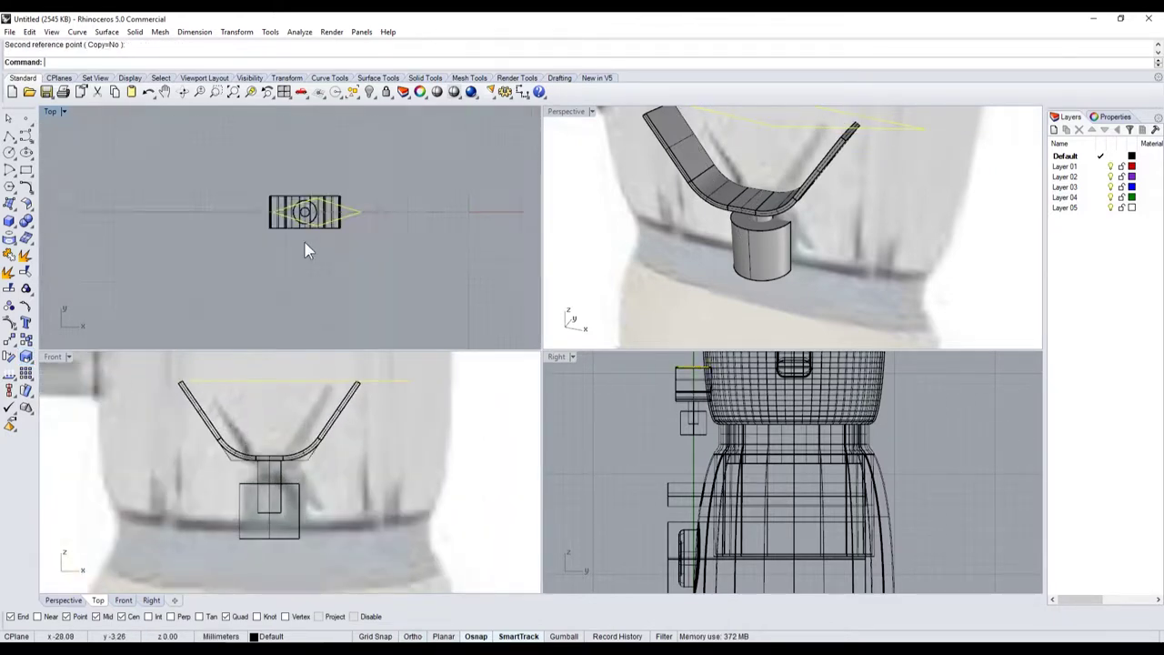
pyautogui.scroll(5, 305, 241)
pyautogui.scroll(-3, 296, 223)
pyautogui.scroll(2, 292, 227)
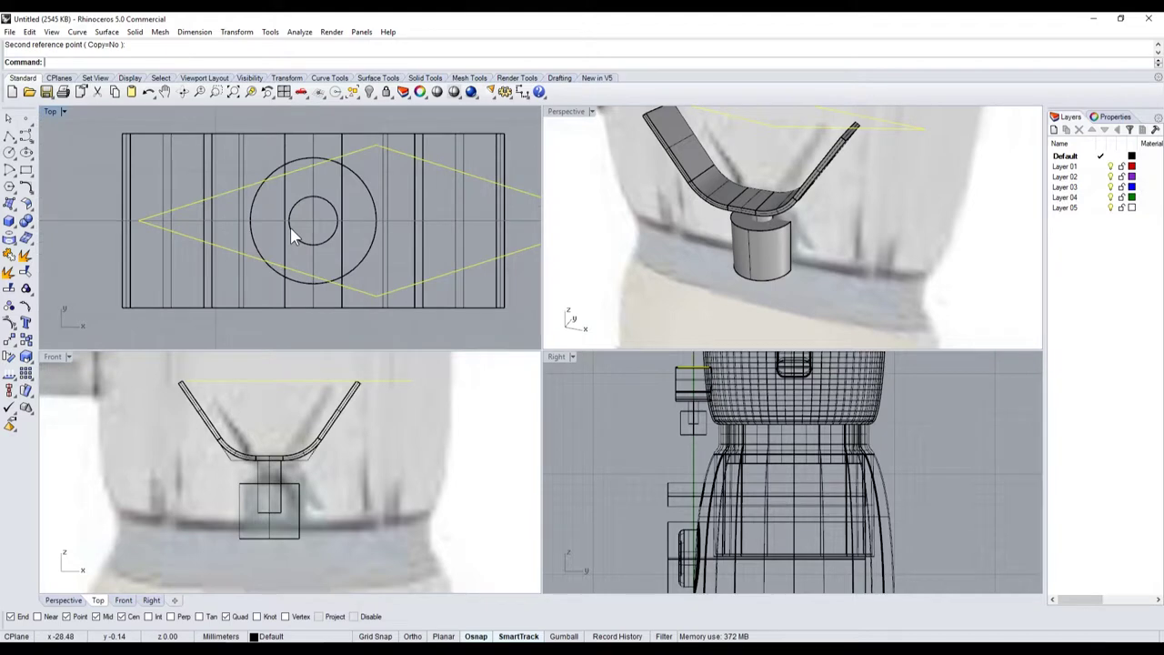
pyautogui.scroll(3, 300, 237)
pyautogui.scroll(-4, 314, 223)
pyautogui.scroll(-3, 314, 223)
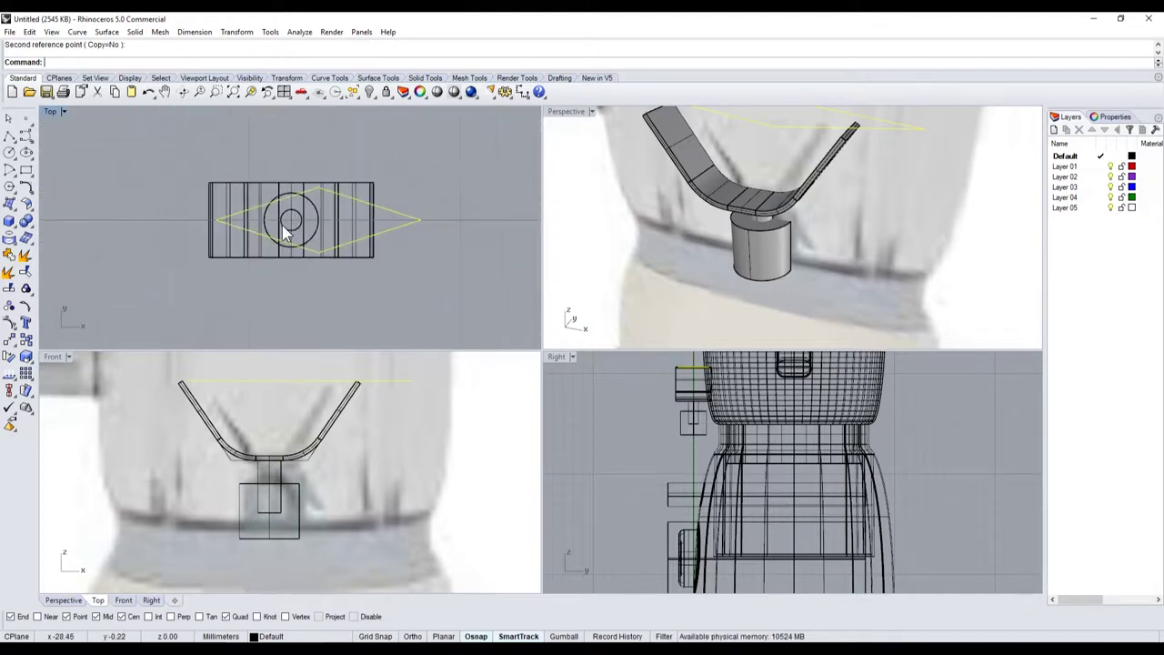
# Step: Turn off the Cen osnap and redo the scale from the left tip, pulling the tips inward
pyautogui.press('Return')
pyautogui.click(221, 218)
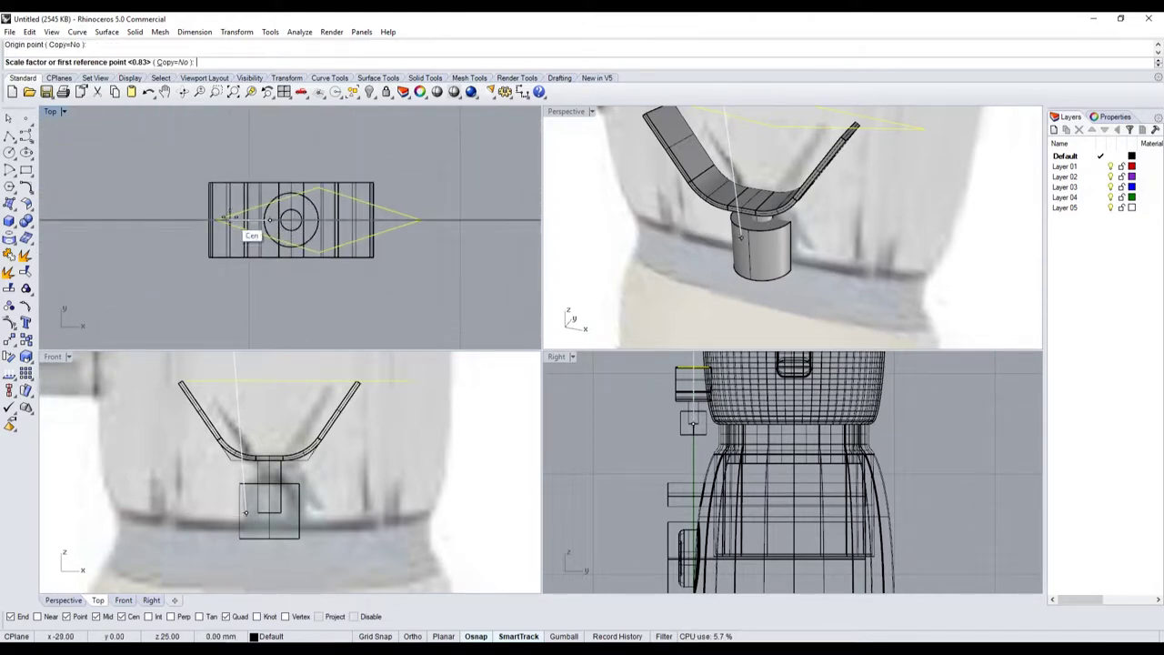
pyautogui.press('Escape')
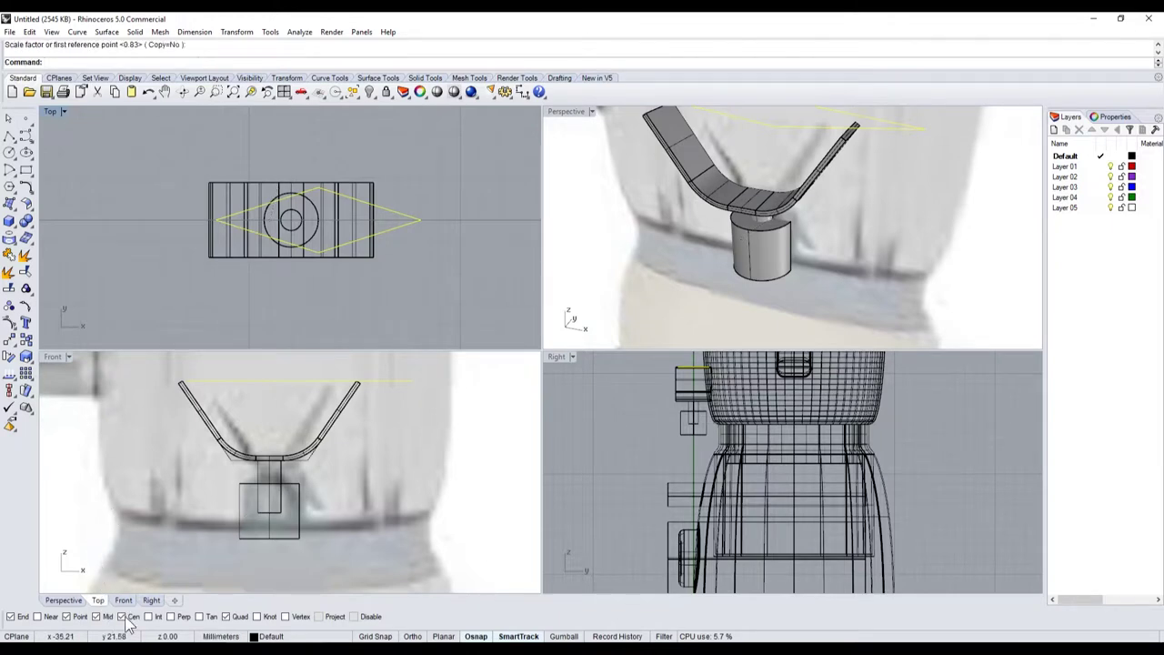
pyautogui.click(122, 617)
pyautogui.scroll(3, 227, 223)
pyautogui.scroll(2, 189, 202)
pyautogui.press('Return')
pyautogui.click(172, 206)
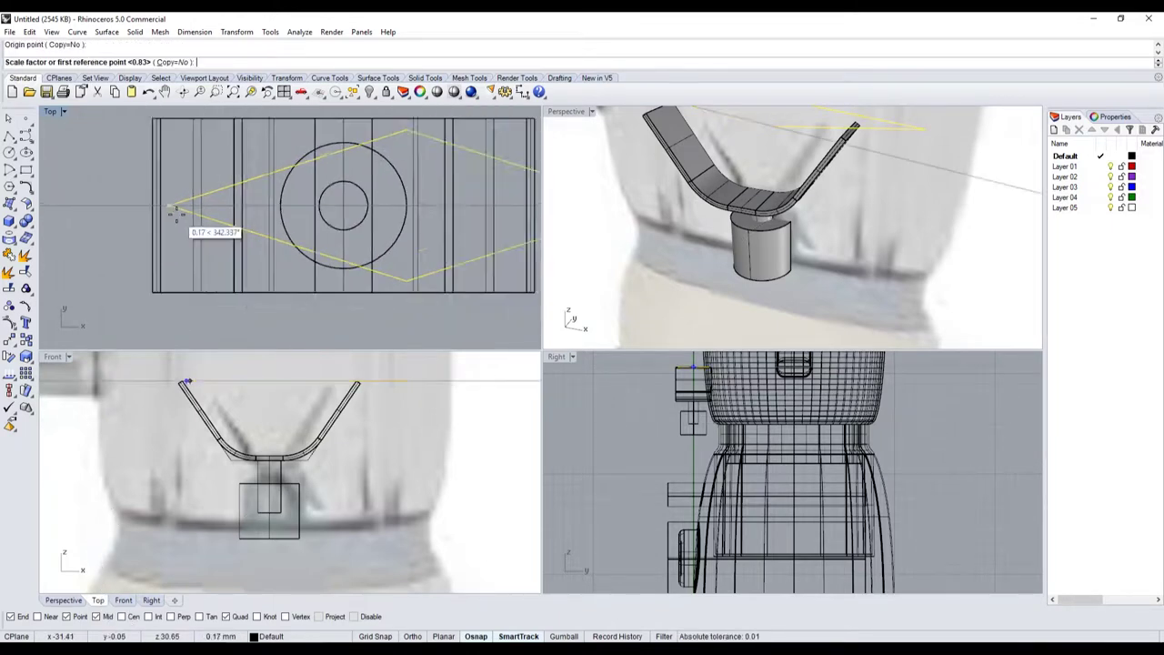
pyautogui.scroll(-1, 177, 212)
pyautogui.click(87, 249)
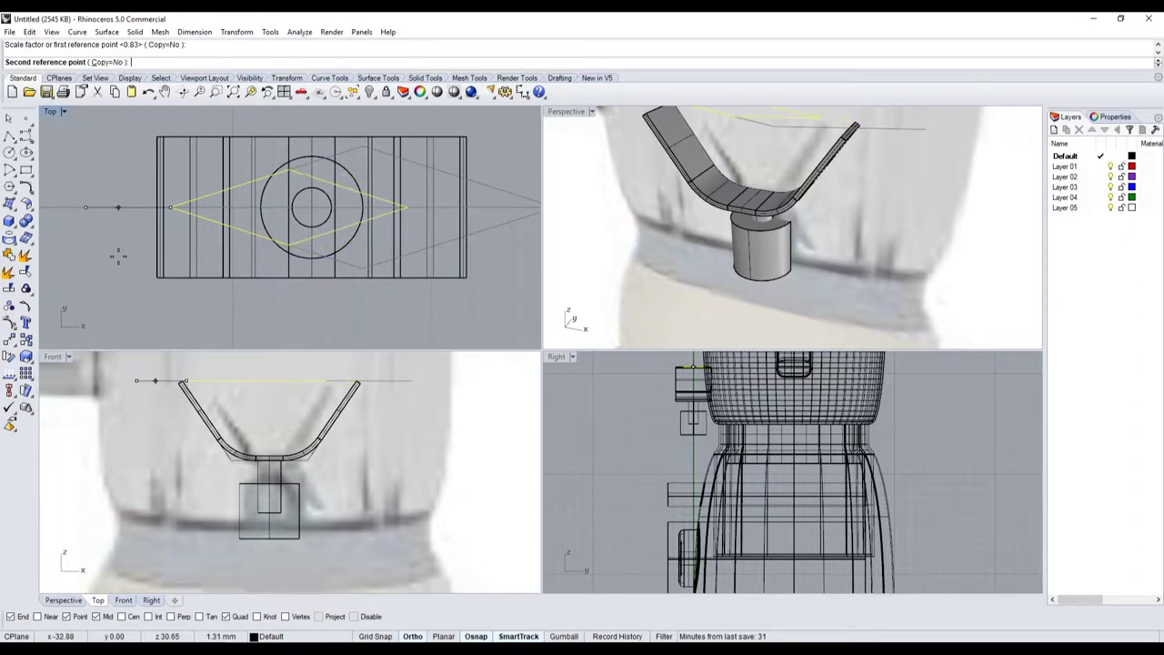
pyautogui.click(118, 256)
pyautogui.scroll(3, 195, 223)
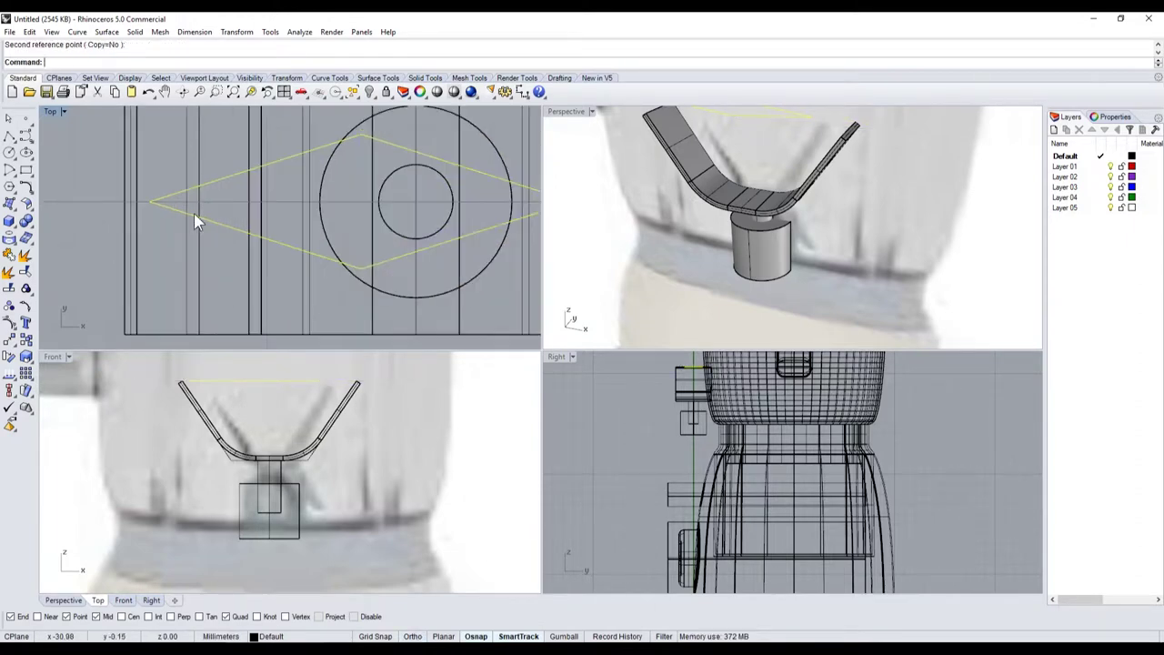
# Step: Fillet the rhombus's left corner with radius 0.2
pyautogui.click(27, 187)
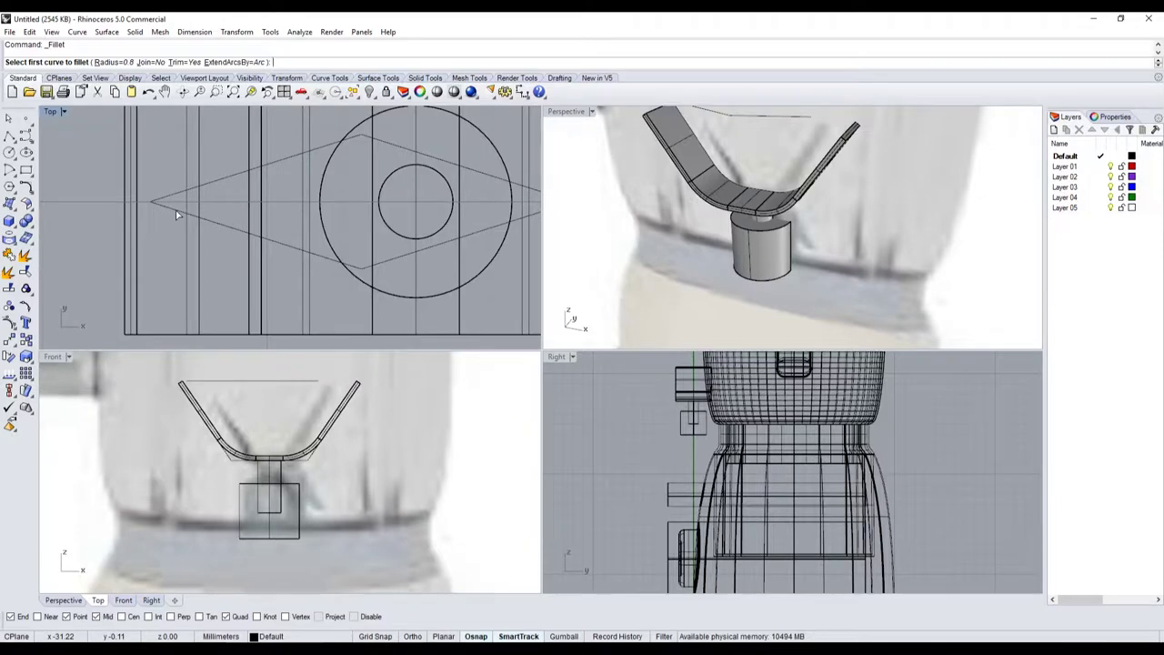
pyautogui.write('0.2')
pyautogui.press('Return')
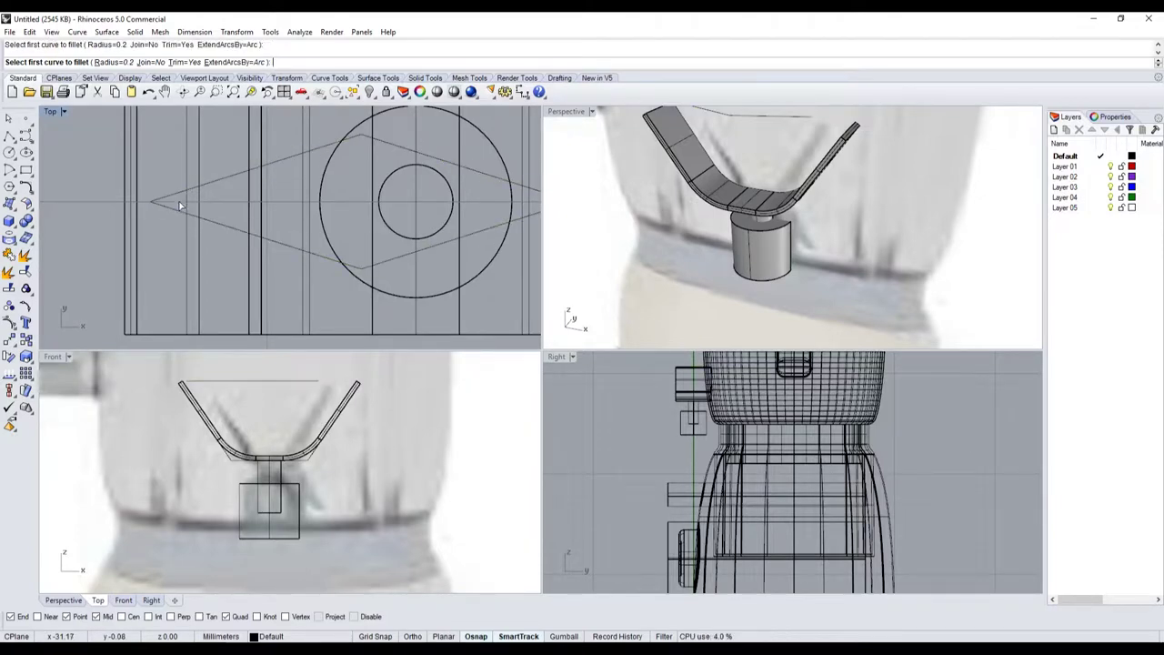
pyautogui.click(181, 213)
pyautogui.click(178, 196)
# Step: Explode the outline, join the left segments into one open curve, and delete the lower-right edge
pyautogui.moveTo(222, 224)
pyautogui.mouseDown()
pyautogui.moveTo(177, 220)
pyautogui.moveTo(193, 220)
pyautogui.mouseUp()
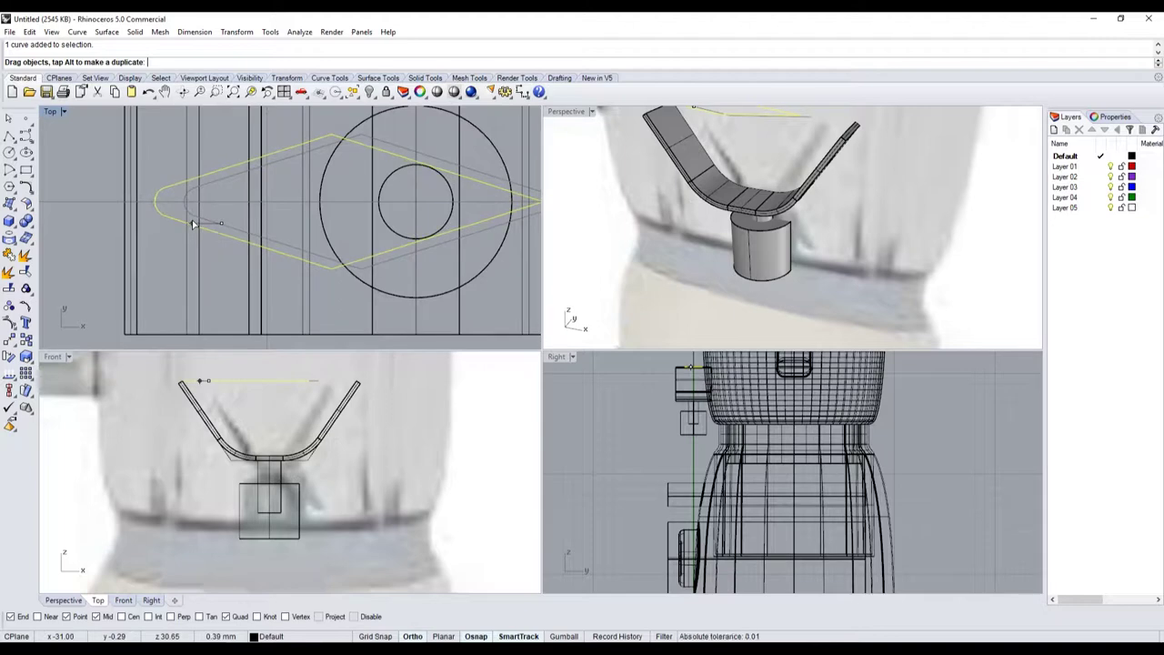
pyautogui.click(27, 271)
pyautogui.keyDown('ctrl'); pyautogui.click(355, 260); pyautogui.keyUp('ctrl')
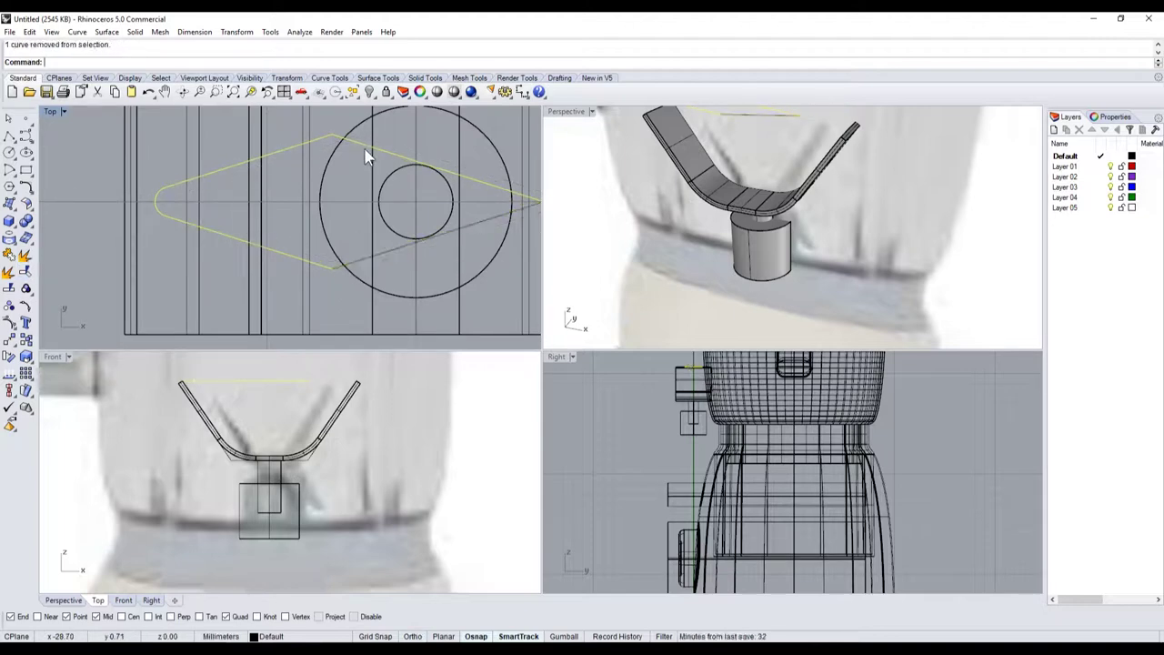
pyautogui.click(16, 260)
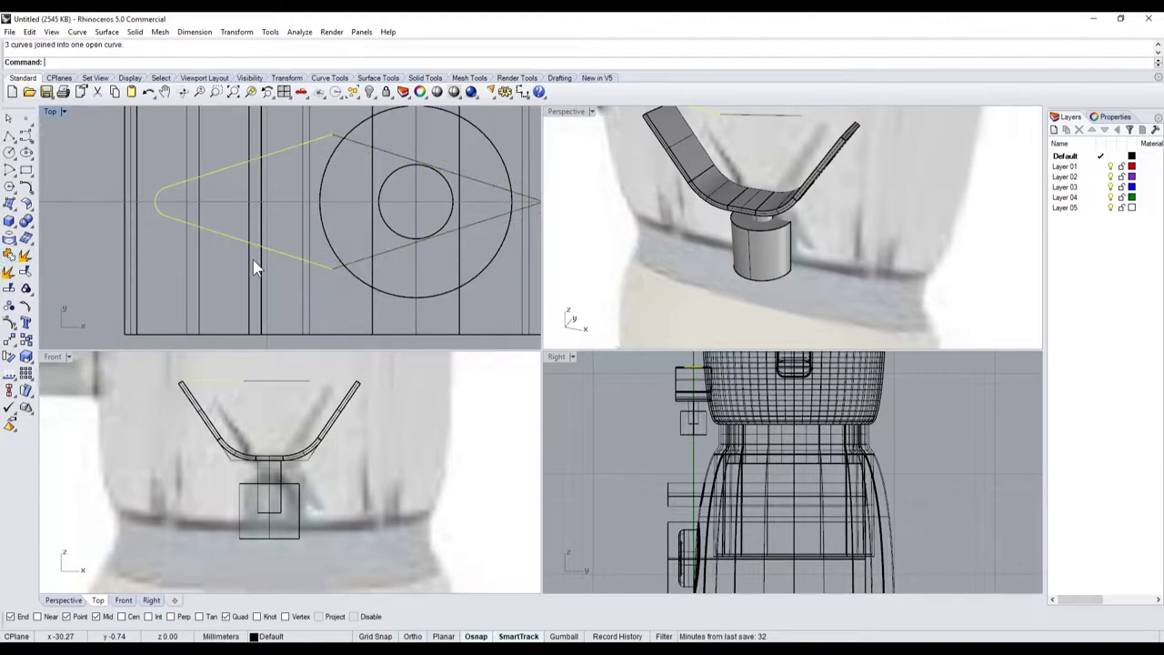
pyautogui.hotkey('ctrl', 'a')
pyautogui.click(359, 260)
pyautogui.press('Delete')
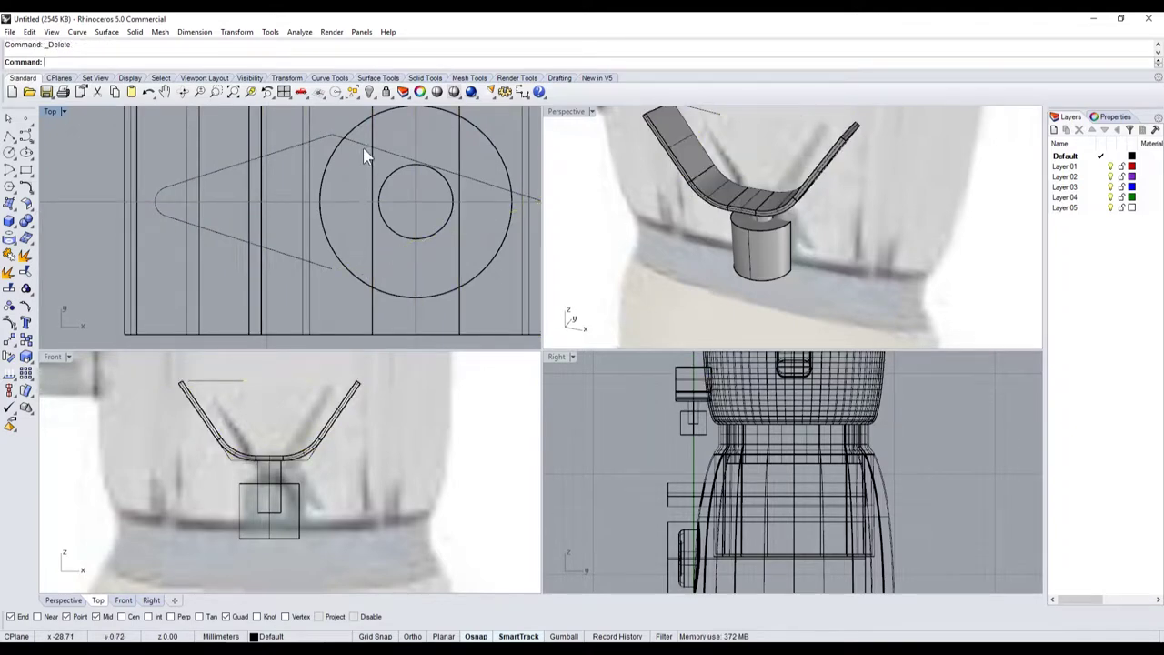
pyautogui.scroll(-3, 220, 239)
# Step: Mirror the open half-diamond curve across a line through the circles' centre
pyautogui.click(220, 239)
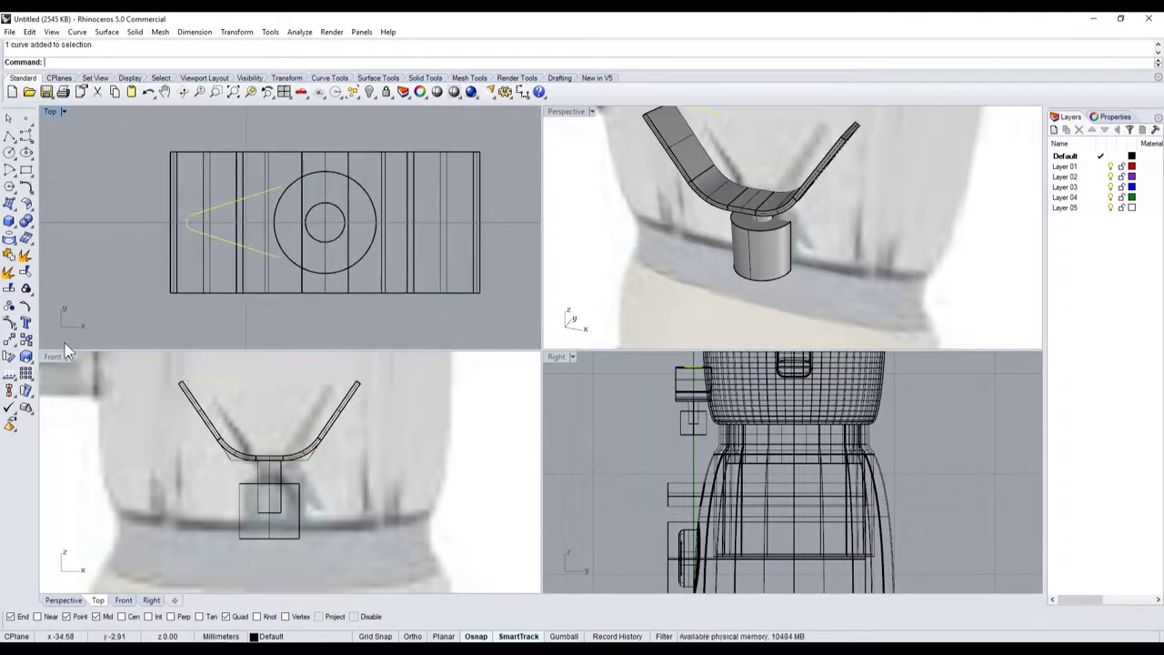
pyautogui.click(14, 347)
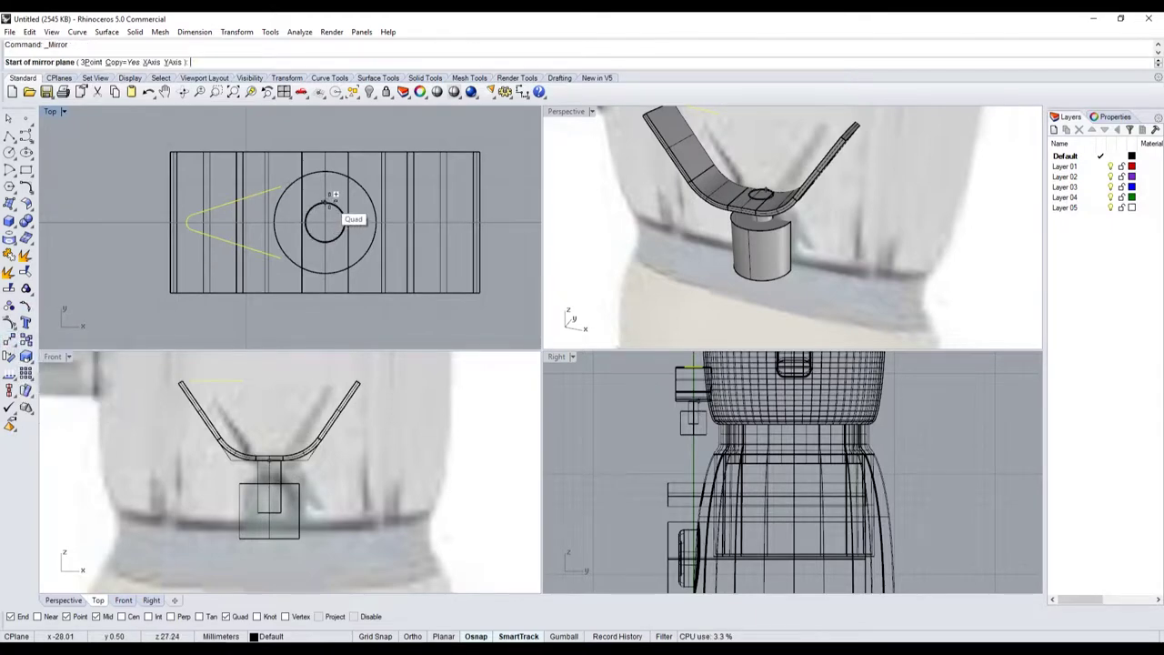
pyautogui.click(334, 194)
pyautogui.click(350, 145)
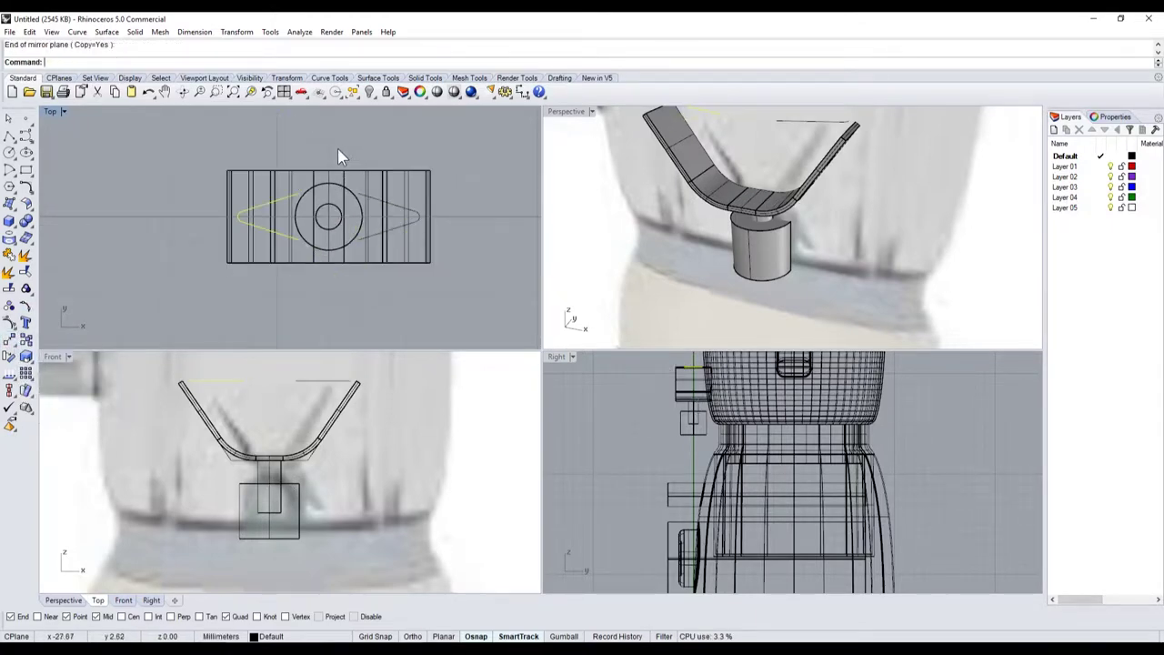
# Step: Draw a straight polyline from the lower curve end to the mirrored curve's end
pyautogui.click(9, 134)
pyautogui.click(270, 236)
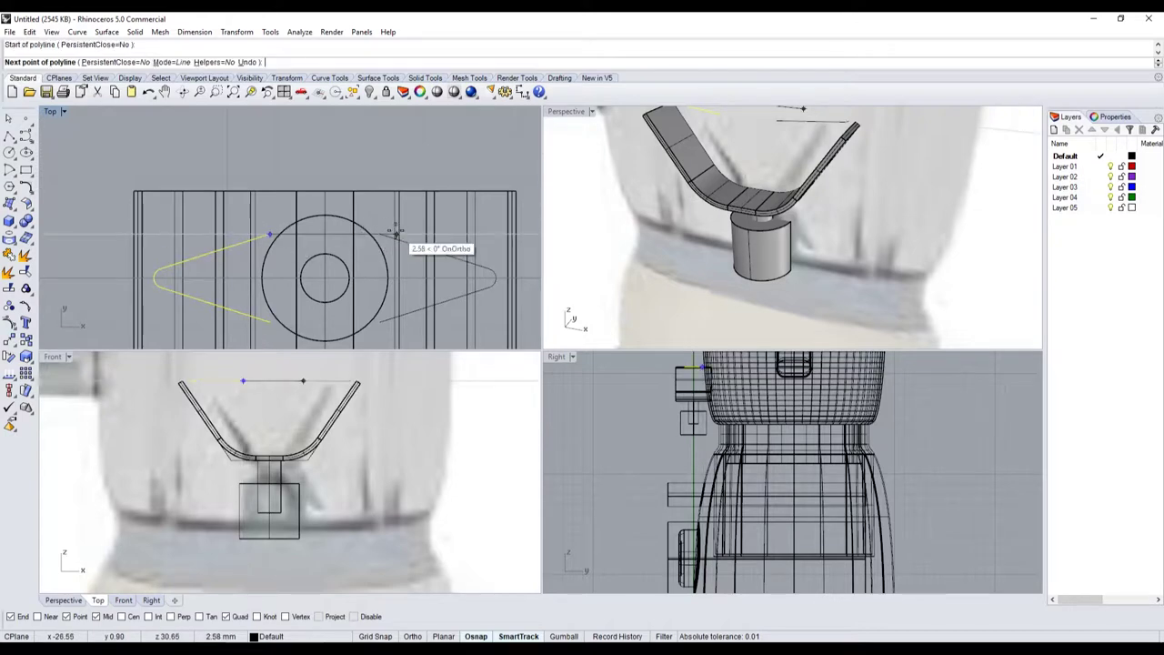
pyautogui.press('Escape')
pyautogui.press('Return')
pyautogui.click(270, 322)
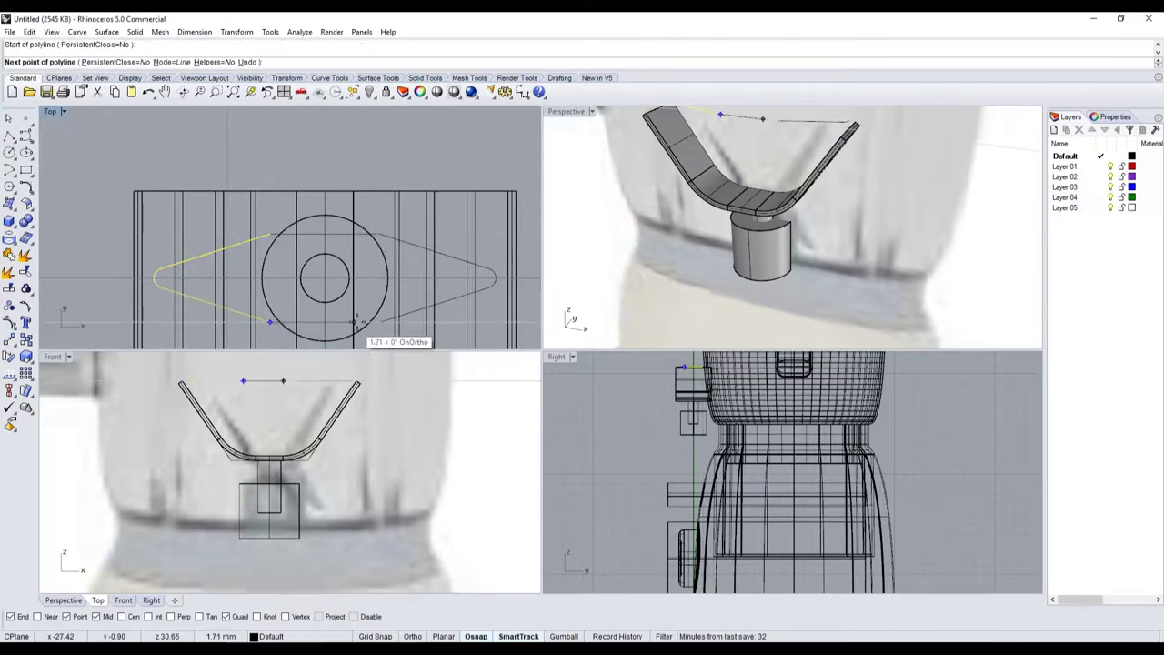
pyautogui.click(377, 322)
pyautogui.press('Return')
pyautogui.click(386, 325)
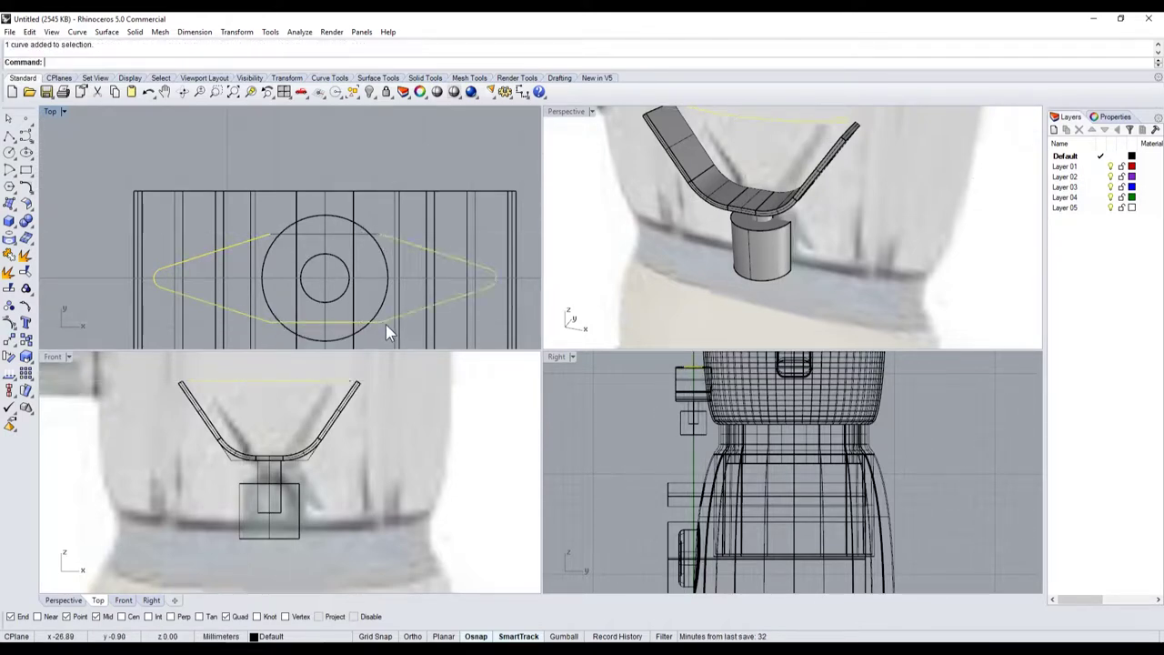
pyautogui.keyDown('shift'); pyautogui.click(357, 235); pyautogui.keyUp('shift')
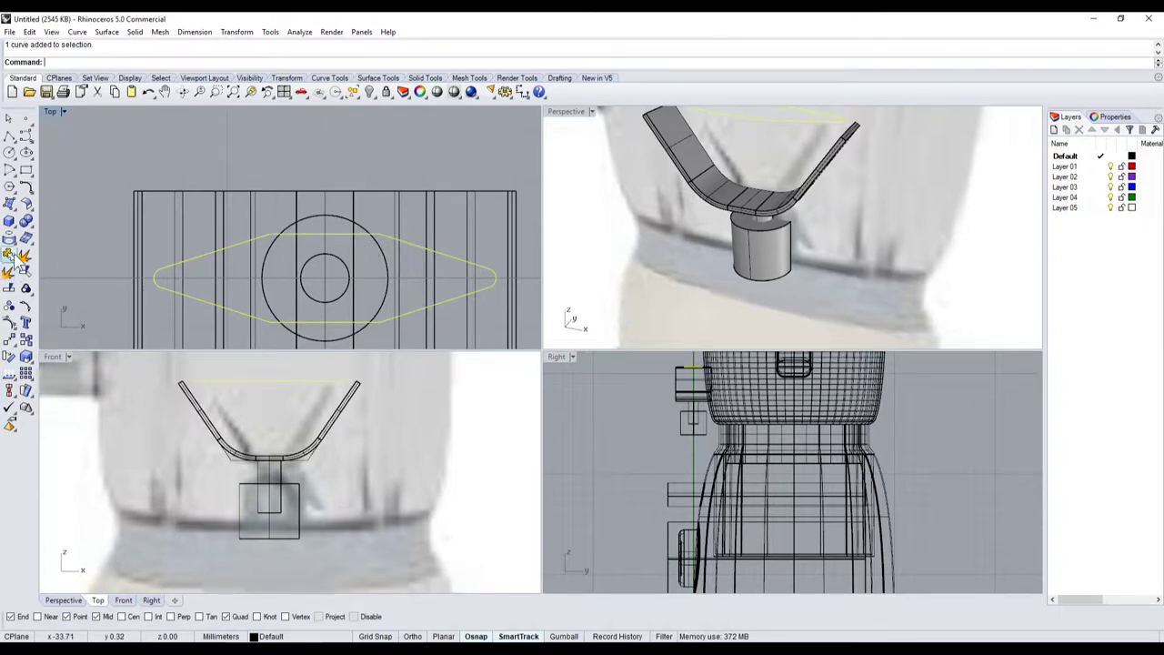
# Step: Fillet the first corner where the straight segment meets a slanted side with radius 0.2
pyautogui.press('Escape')
pyautogui.click(27, 188)
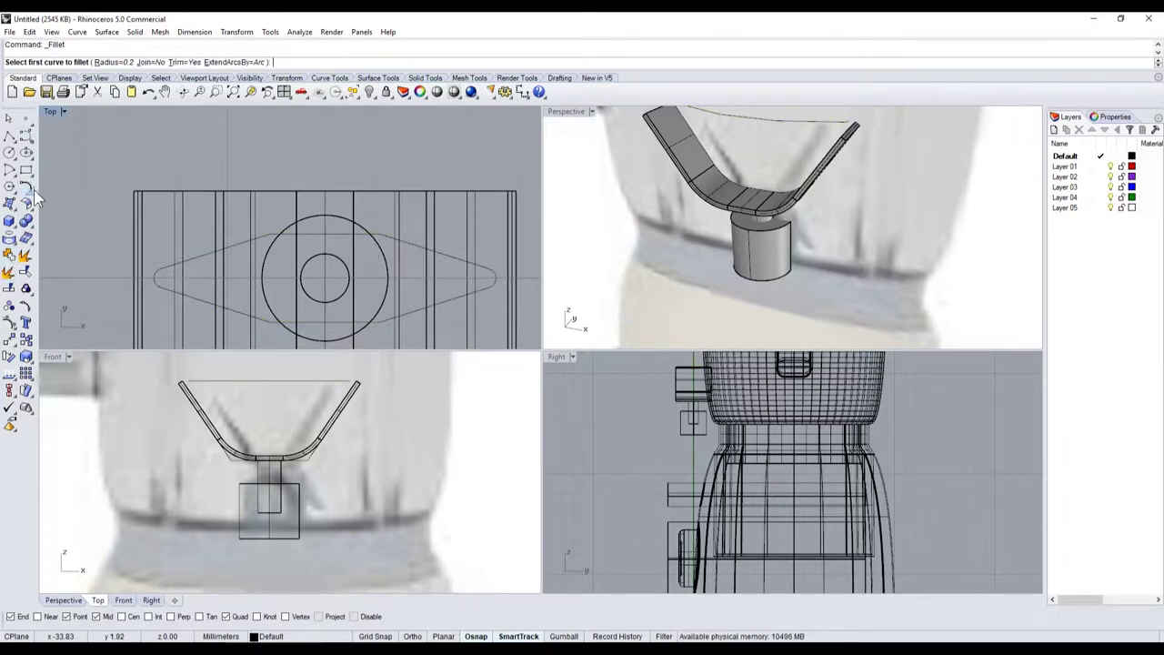
pyautogui.scroll(1, 264, 241)
pyautogui.click(266, 238)
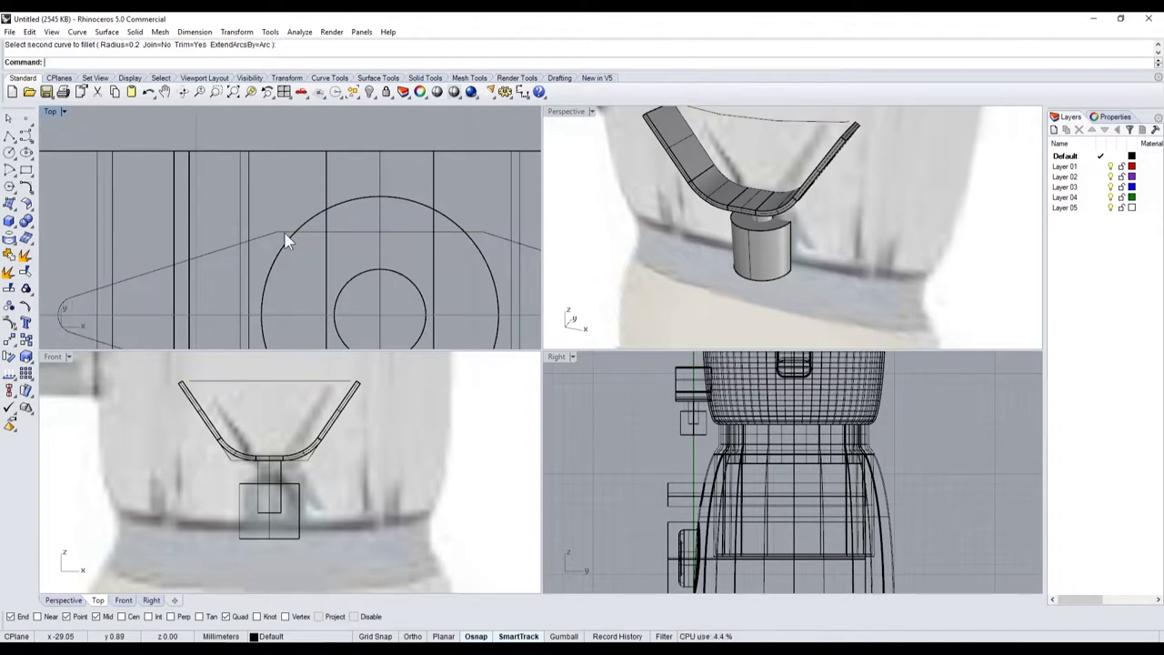
pyautogui.scroll(2, 273, 232)
pyautogui.scroll(2, 282, 230)
pyautogui.scroll(-2, 284, 229)
pyautogui.scroll(-2, 346, 215)
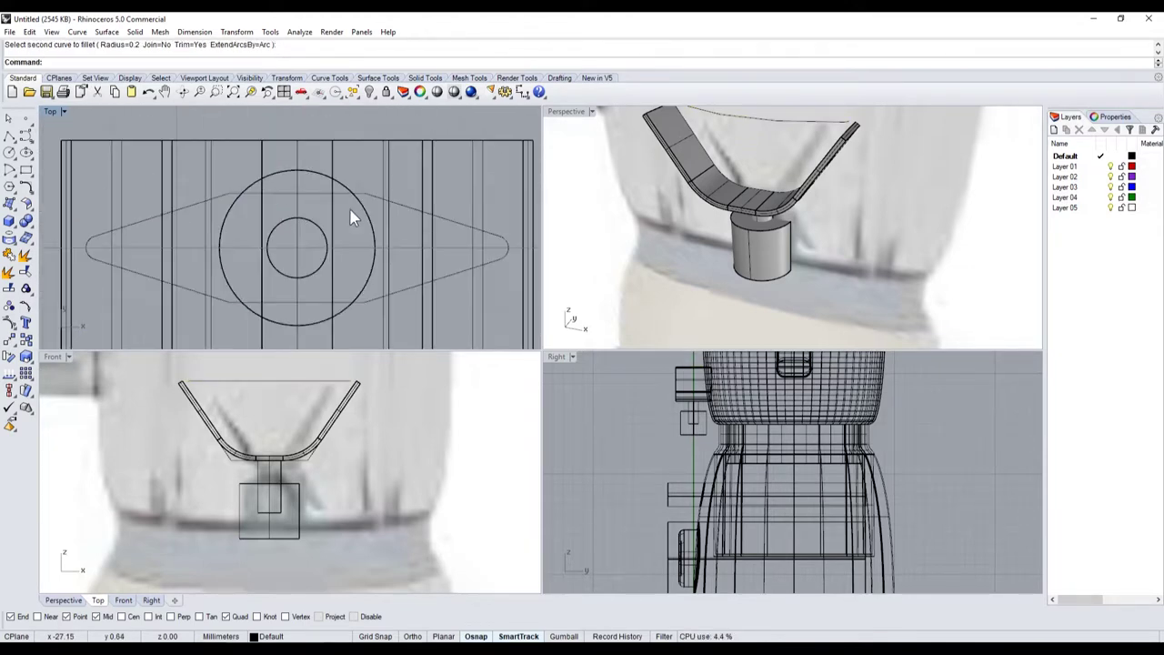
pyautogui.click(351, 216)
pyautogui.scroll(4, 355, 202)
pyautogui.click(333, 187)
pyautogui.click(388, 189)
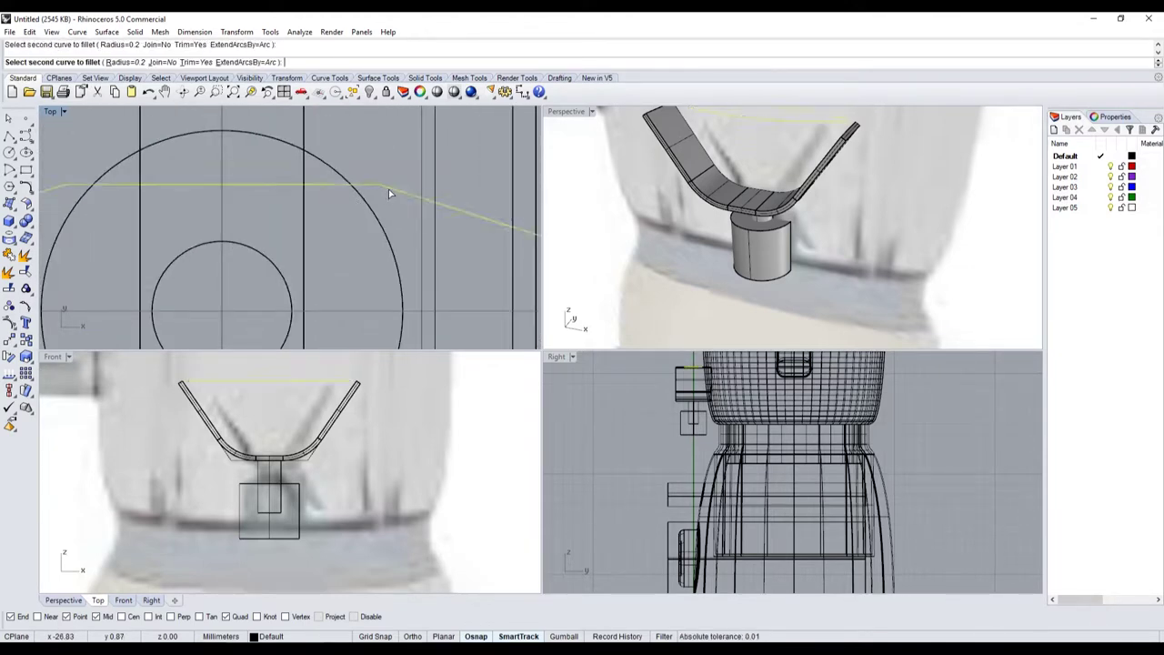
pyautogui.scroll(-3, 335, 249)
pyautogui.scroll(1, 265, 261)
# Step: Fillet the remaining corner at the other end with the same 0.2 radius
pyautogui.rightClick(265, 261)
pyautogui.click(269, 262)
pyautogui.scroll(3, 282, 264)
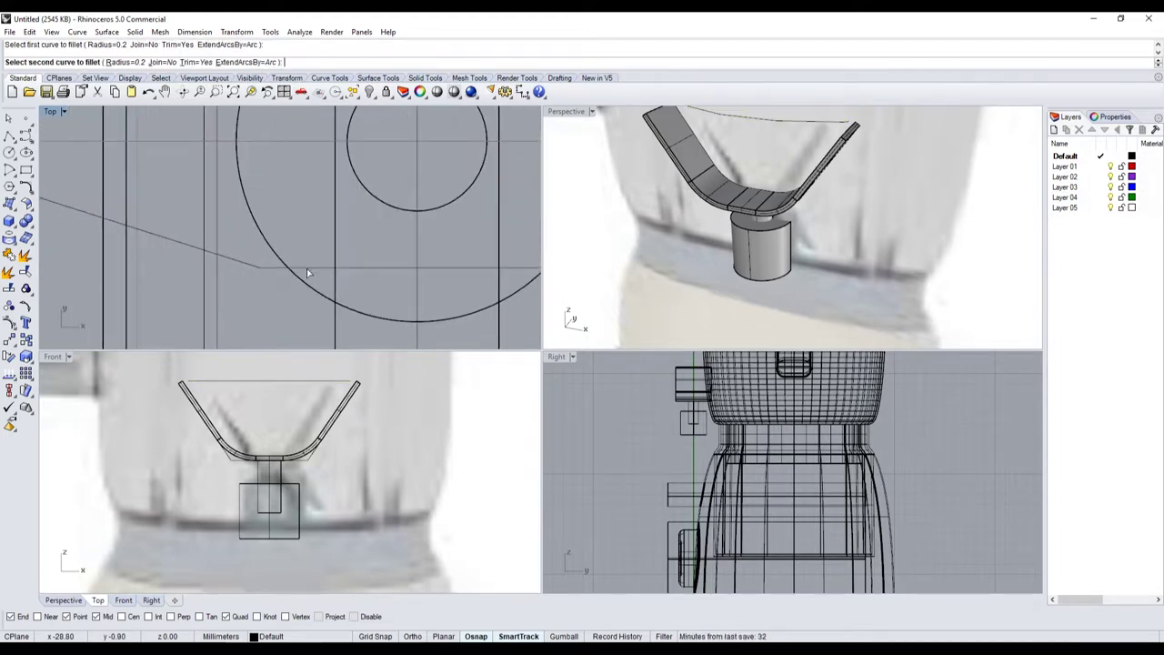
pyautogui.press('Escape')
pyautogui.scroll(-4, 306, 269)
pyautogui.scroll(4, 299, 253)
pyautogui.rightClick(296, 247)
pyautogui.click(300, 249)
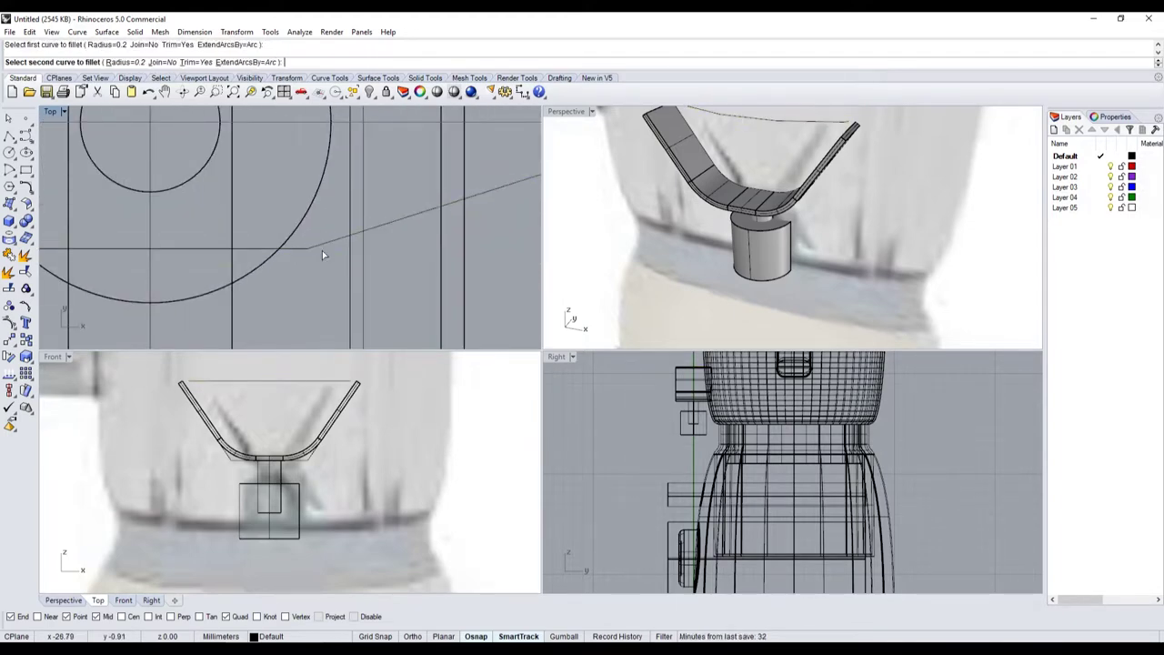
pyautogui.click(324, 250)
pyautogui.scroll(-2, 326, 300)
pyautogui.scroll(-2, 324, 363)
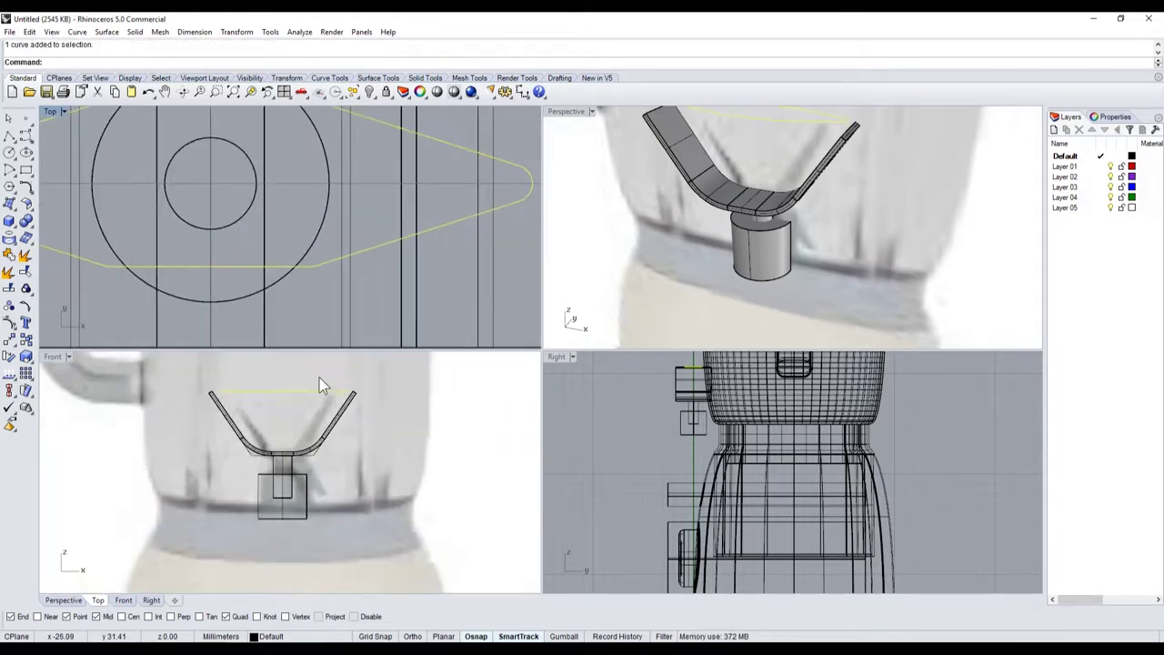
pyautogui.scroll(3, 319, 382)
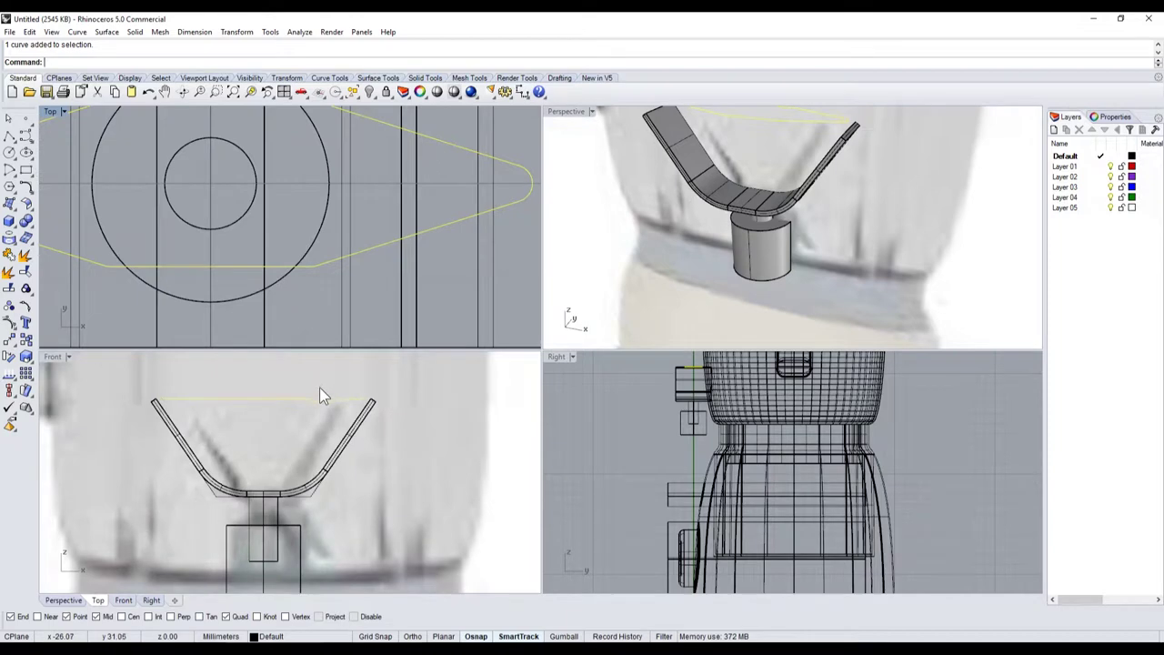
# Step: Extrude the closed outline one way only (BothSides=No) to a height above the V-bracket
pyautogui.click(16, 231)
pyautogui.click(62, 262)
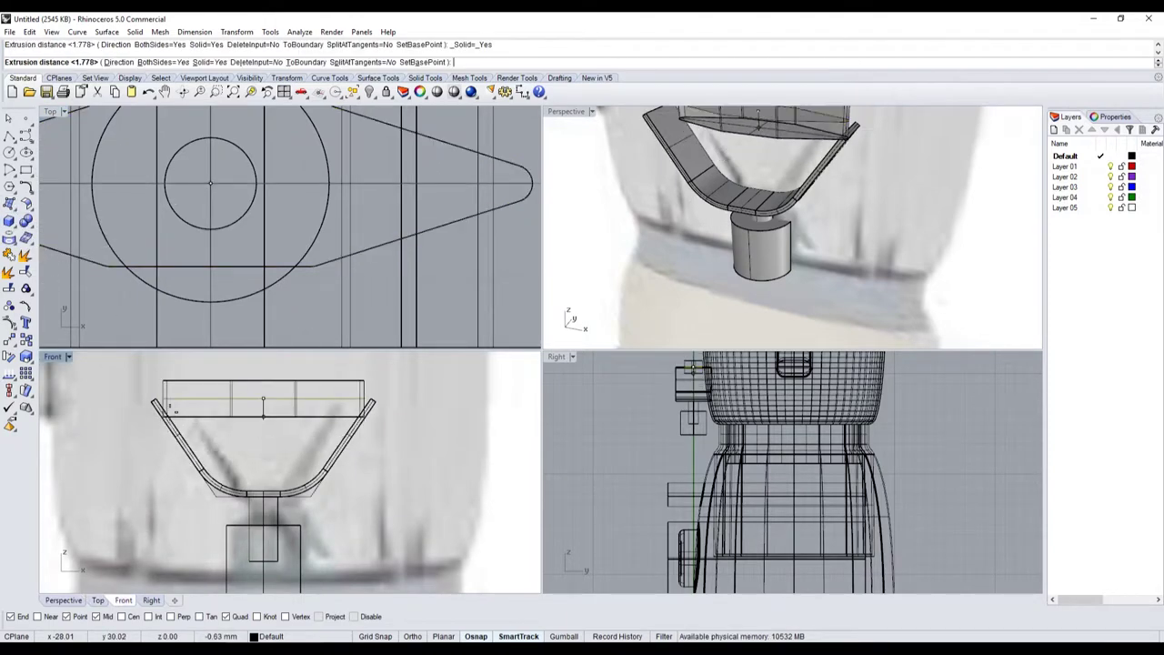
pyautogui.click(172, 64)
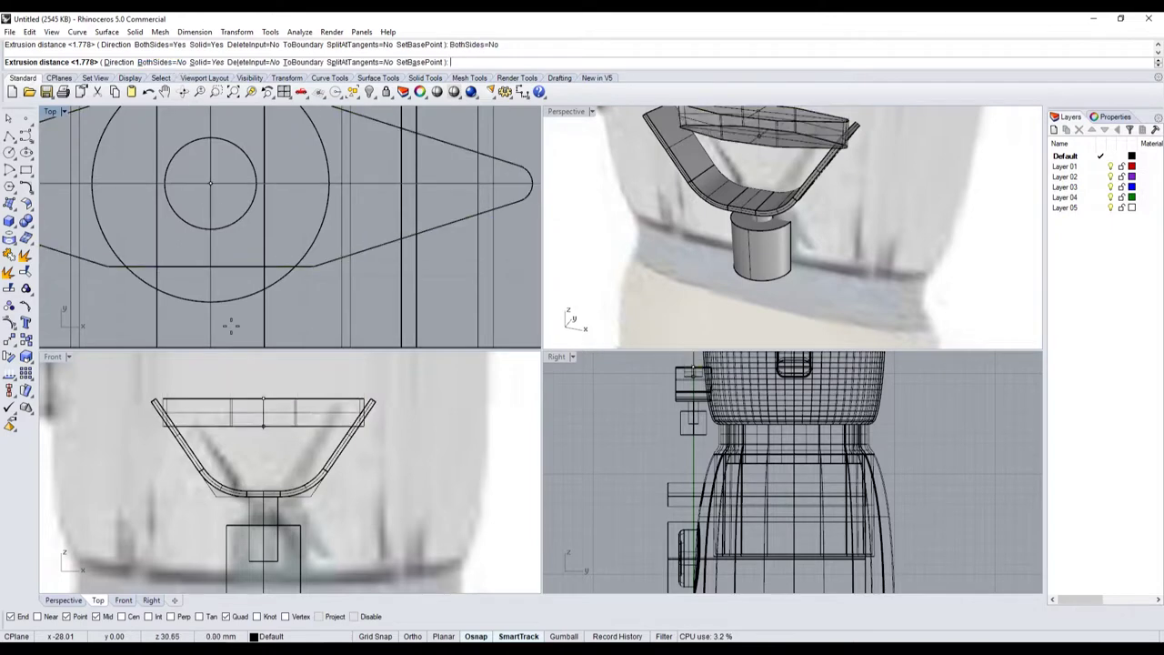
pyautogui.click(169, 525)
pyautogui.scroll(-5, 199, 477)
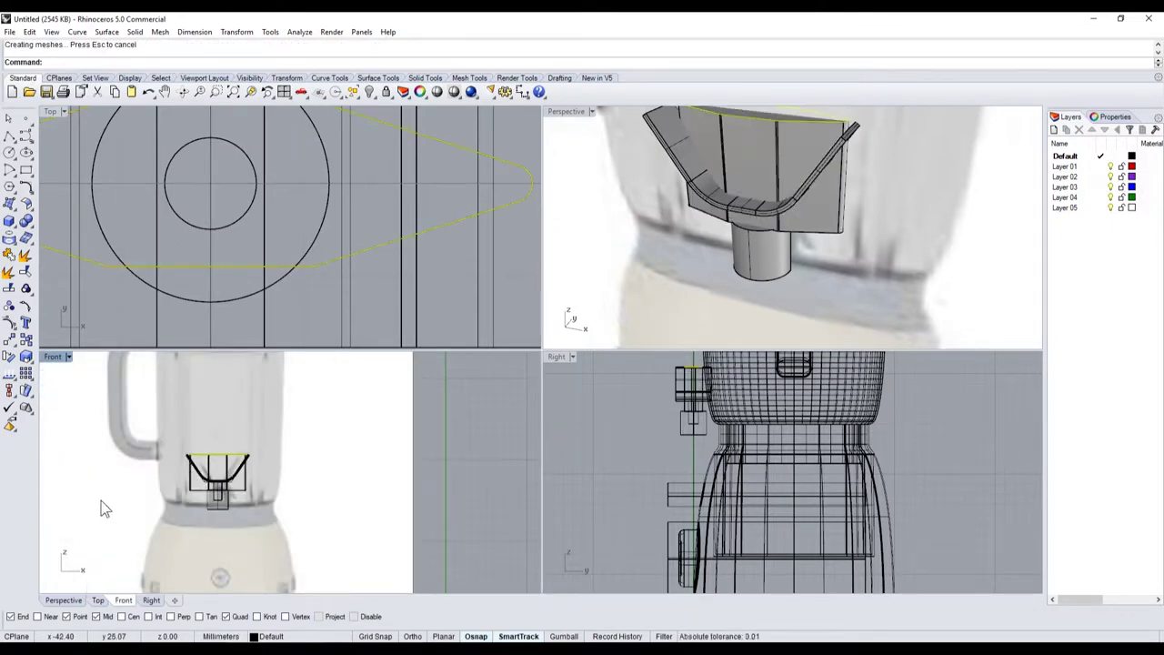
# Step: Deselect the new extrusion, maximize the Perspective viewport and select the V-bracket solid
pyautogui.press('Escape')
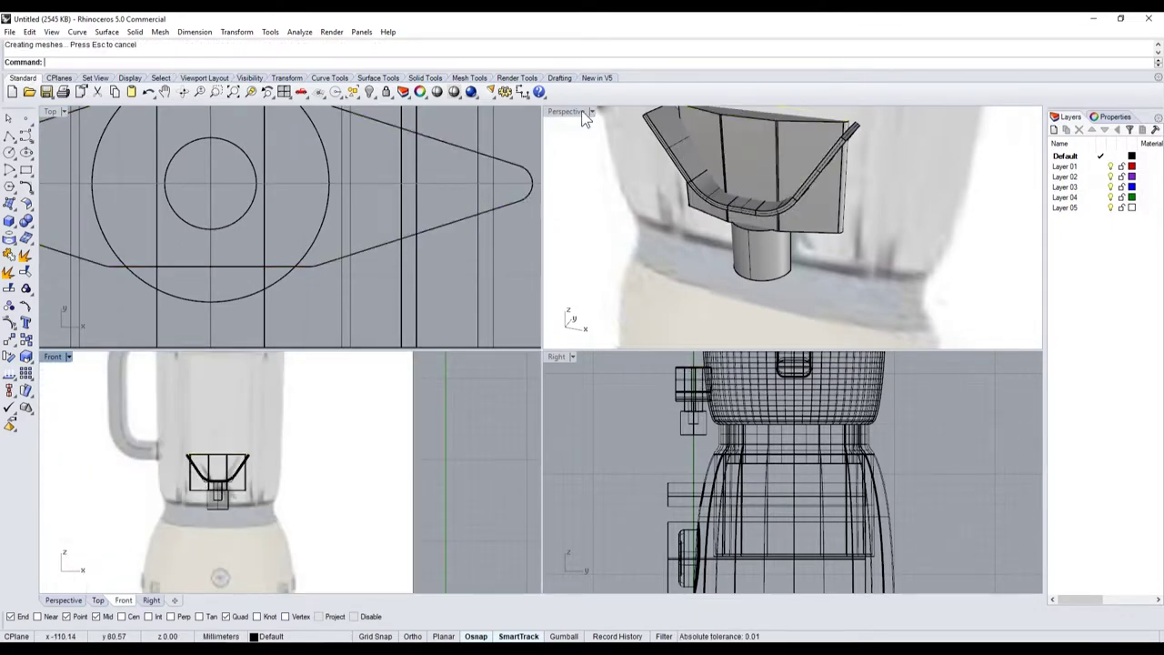
pyautogui.doubleClick(564, 111)
pyautogui.scroll(-3, 583, 246)
pyautogui.scroll(5, 537, 210)
pyautogui.click(365, 242)
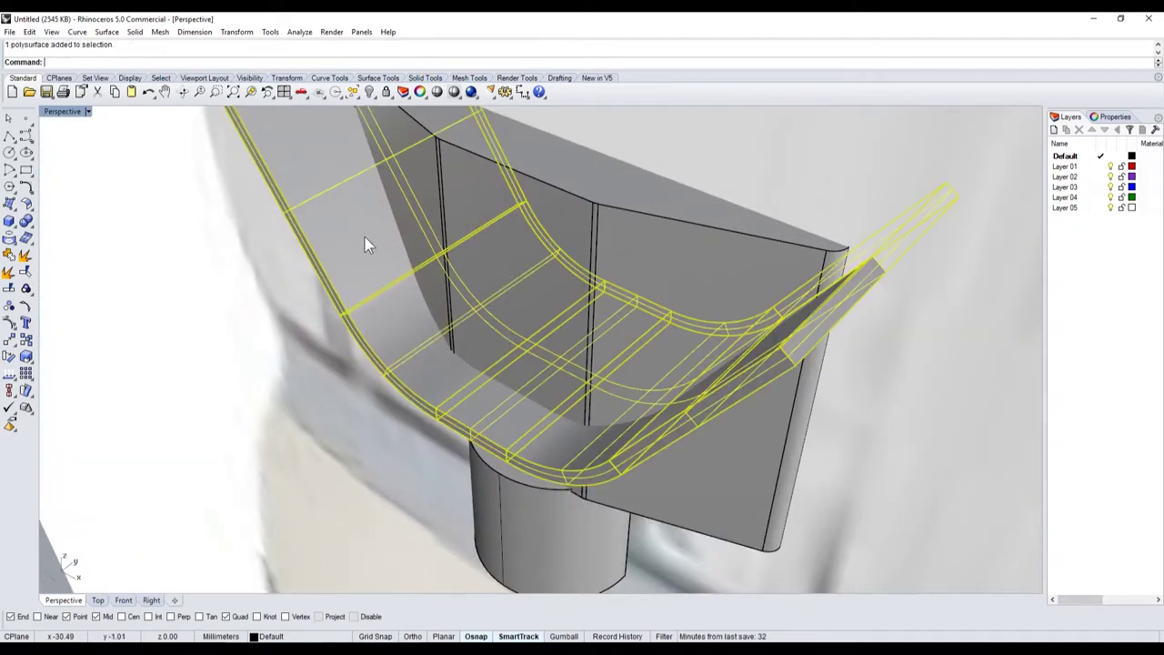
pyautogui.scroll(-3, 368, 253)
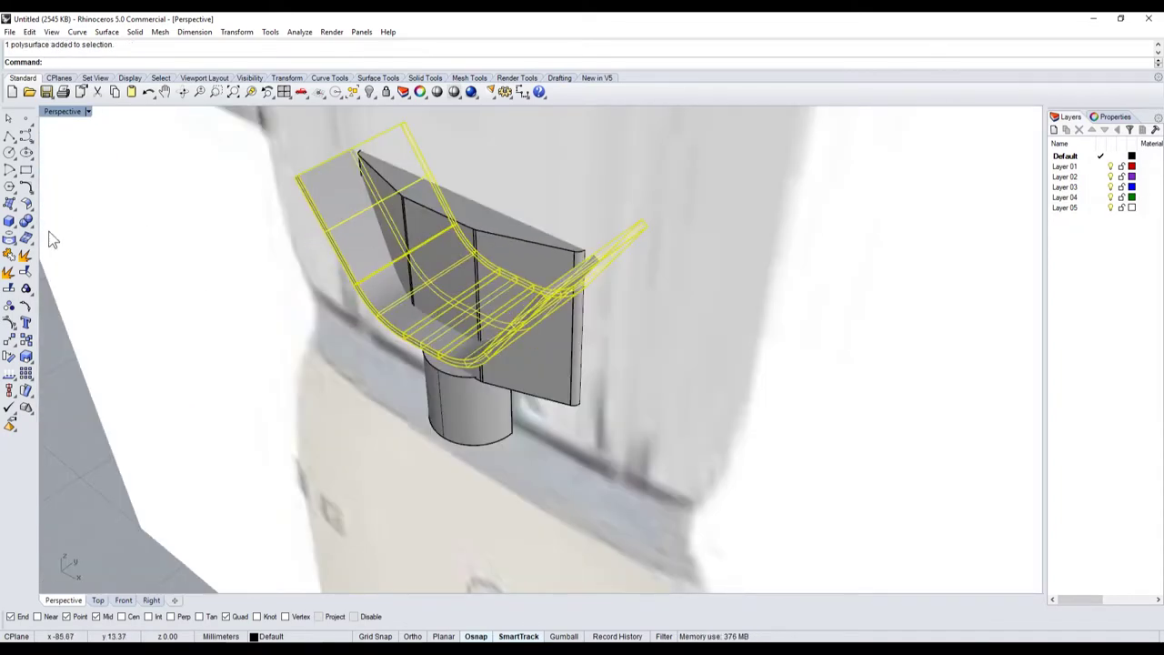
# Step: Boolean-intersect the V-bracket with the extruded outline to leave only their shared volume
pyautogui.click(25, 221)
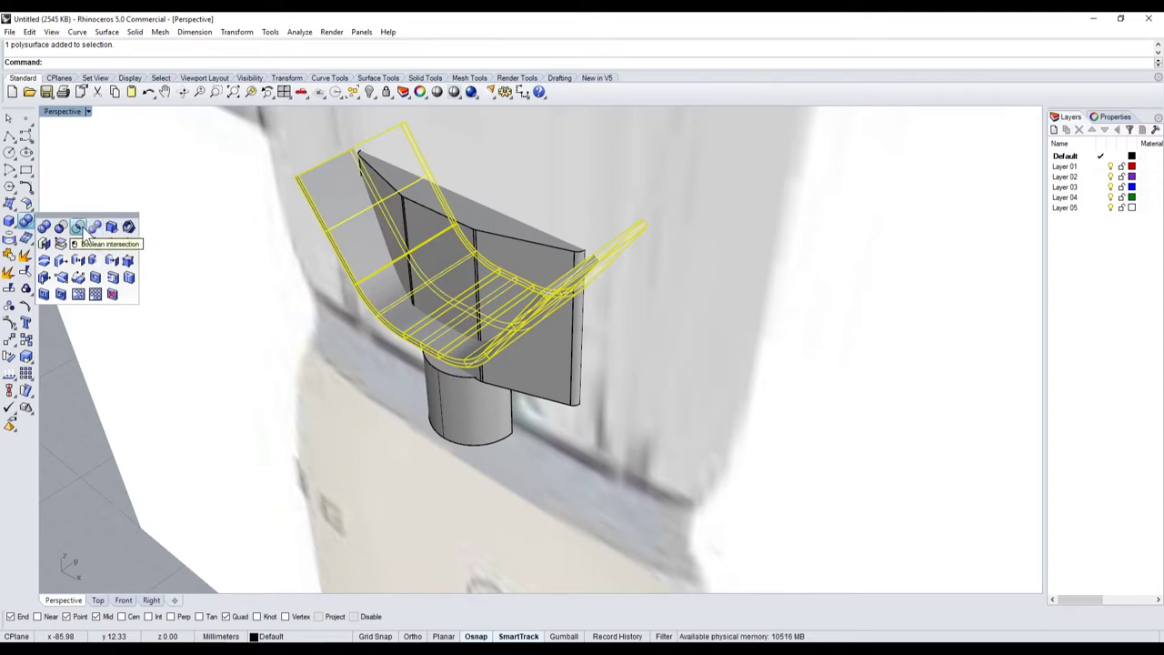
pyautogui.click(78, 228)
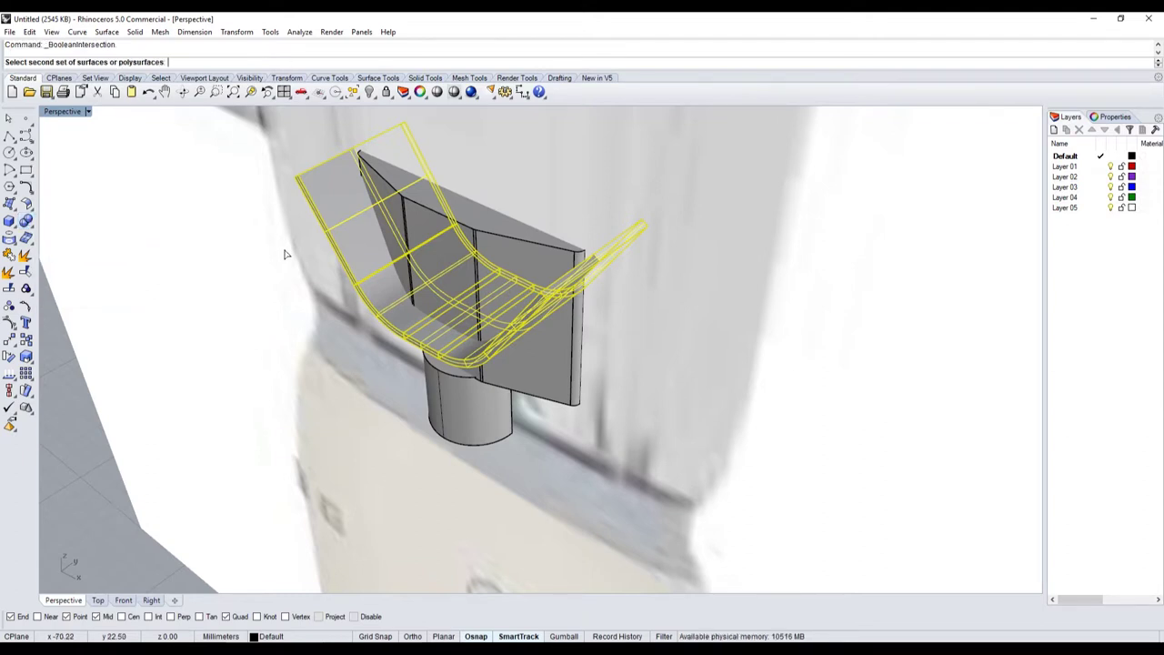
pyautogui.click(442, 247)
pyautogui.press('Return')
# Step: Orbit to a near-front view and window-select the blade parts beside the reference image
pyautogui.moveTo(433, 242); pyautogui.dragTo(583, 264, button='right')
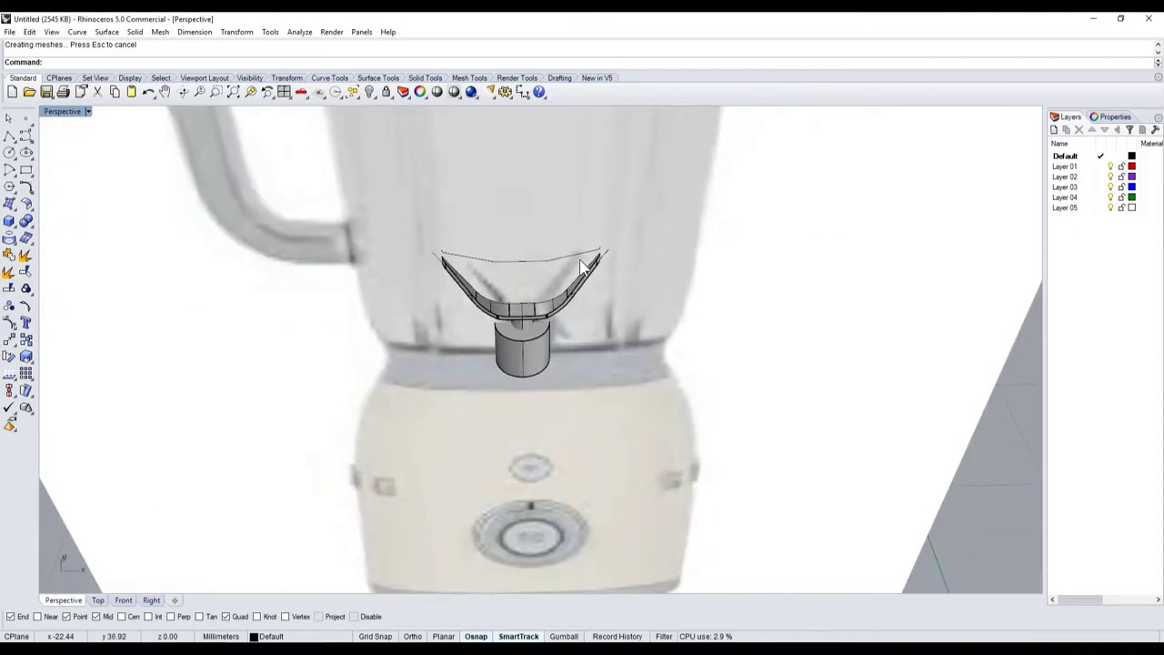
pyautogui.scroll(3, 441, 248)
pyautogui.scroll(2, 458, 249)
pyautogui.scroll(3, 370, 289)
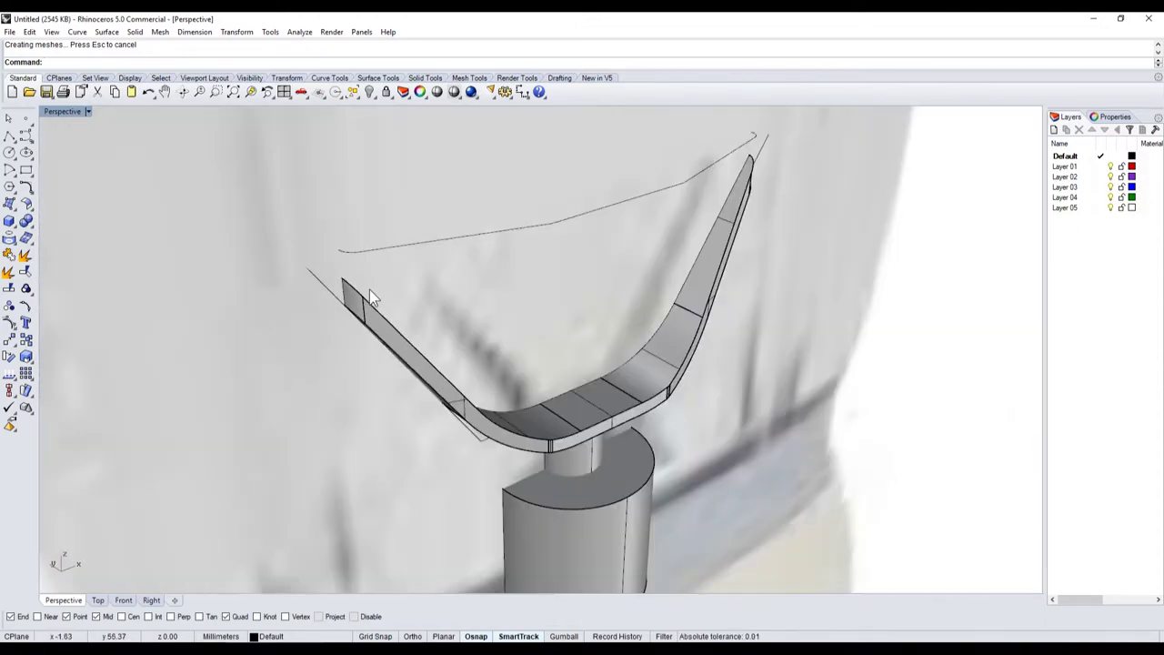
pyautogui.scroll(3, 288, 282)
pyautogui.scroll(-5, 290, 293)
pyautogui.scroll(-3, 270, 279)
pyautogui.scroll(-1, 209, 269)
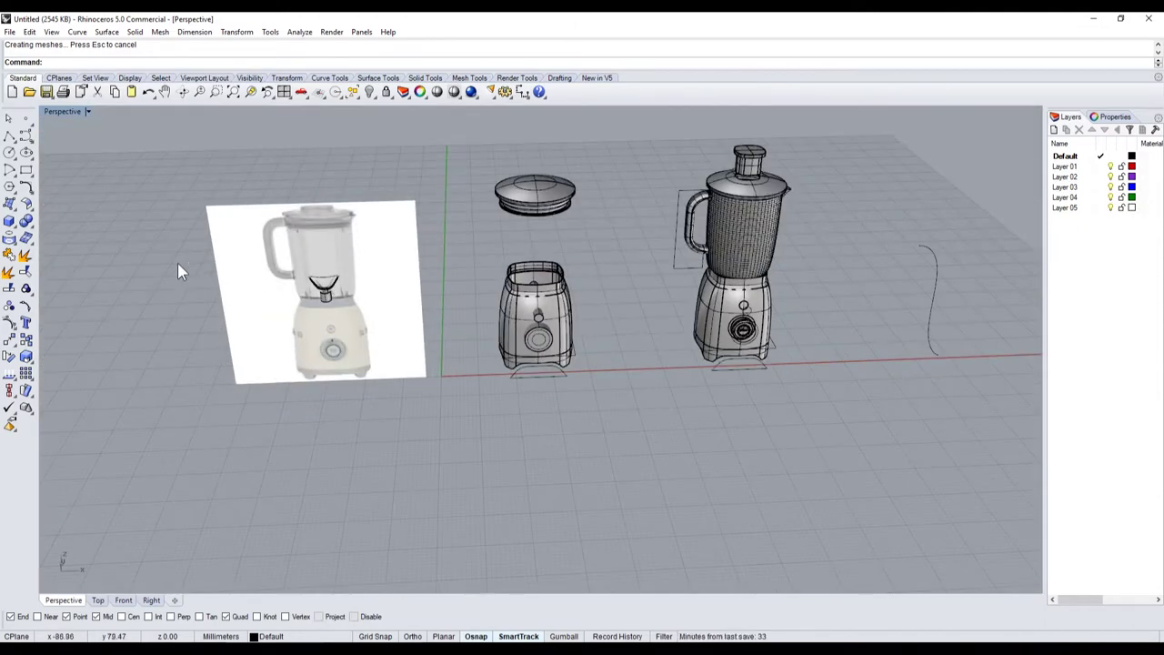
pyautogui.moveTo(177, 263); pyautogui.dragTo(371, 334)
# Step: Back in the four-view layout, drag the blade over into the right blender jar
pyautogui.doubleClick(69, 111)
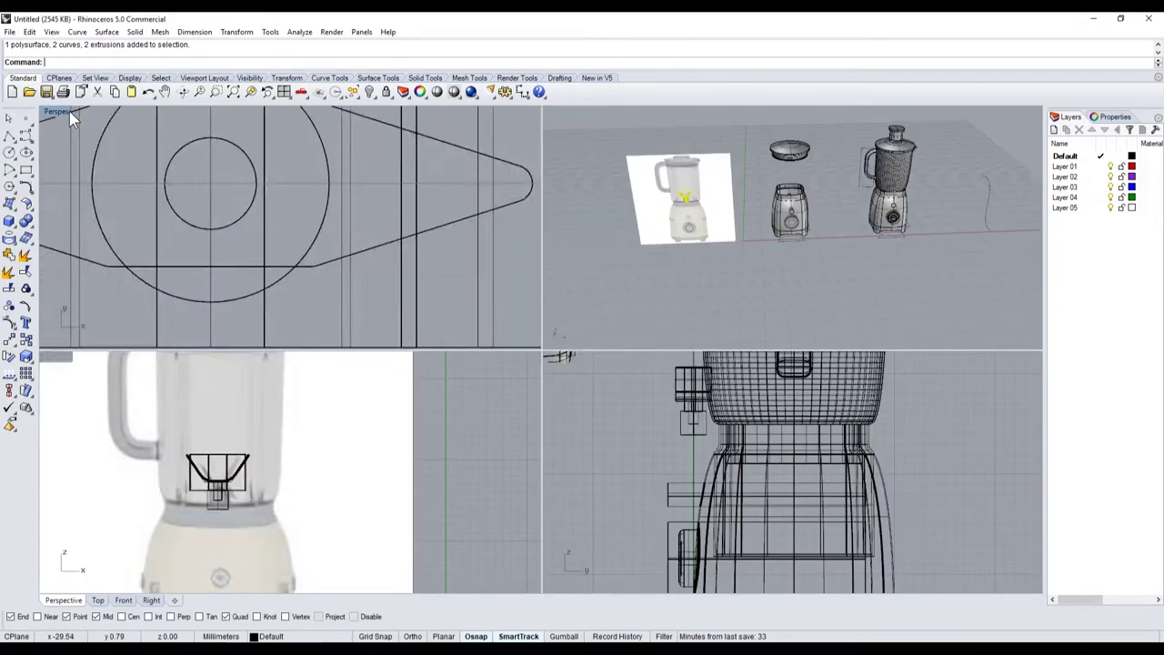
pyautogui.scroll(-3, 215, 478)
pyautogui.scroll(-2, 215, 479)
pyautogui.scroll(2, 215, 479)
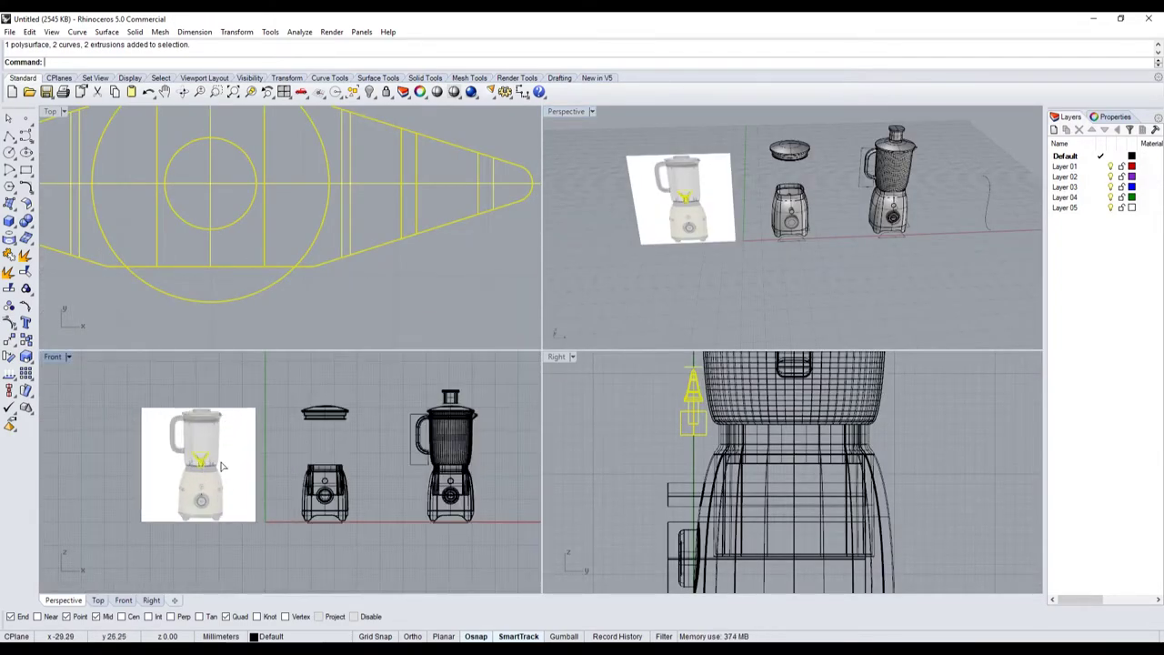
pyautogui.moveTo(209, 483)
pyautogui.mouseDown()
pyautogui.moveTo(464, 464)
pyautogui.moveTo(311, 437)
pyautogui.mouseUp()
pyautogui.scroll(5, 471, 443)
pyautogui.scroll(-2, 471, 443)
pyautogui.scroll(4, 437, 442)
pyautogui.scroll(-3, 310, 438)
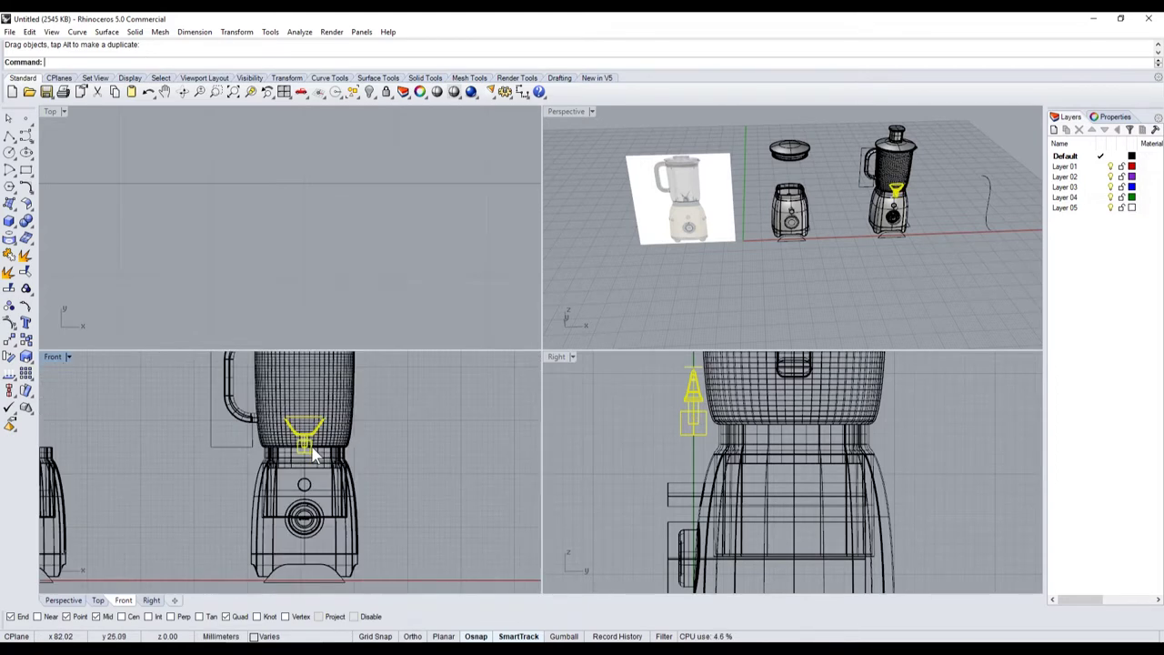
pyautogui.click(383, 436)
# Step: In a maximized Perspective view, orbit toward the jar and select the blade assembly parts
pyautogui.doubleClick(579, 112)
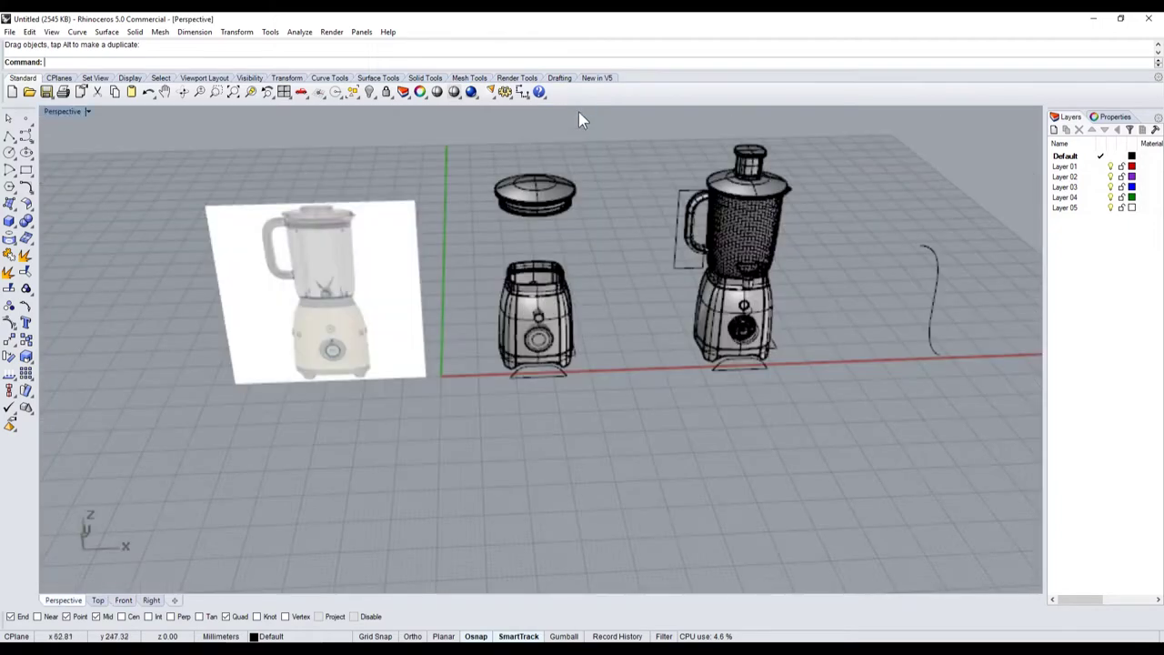
pyautogui.moveTo(579, 112); pyautogui.dragTo(841, 314, button='right')
pyautogui.scroll(5, 841, 314)
pyautogui.scroll(-5, 587, 424)
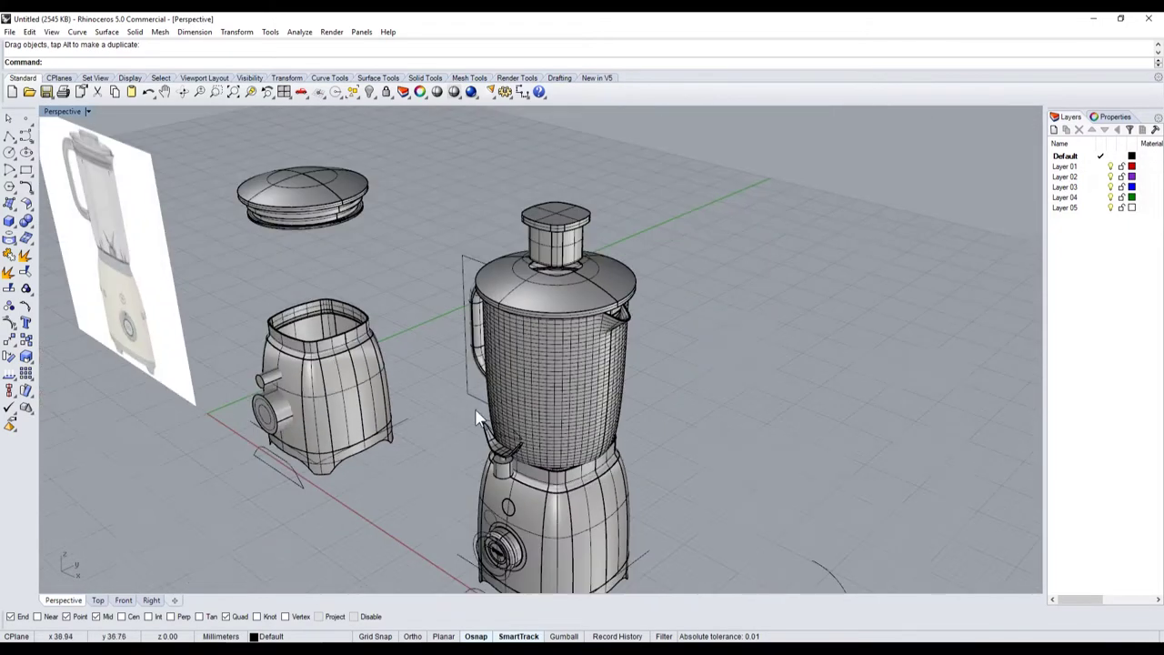
pyautogui.moveTo(443, 400); pyautogui.dragTo(561, 546)
pyautogui.scroll(5, 530, 495)
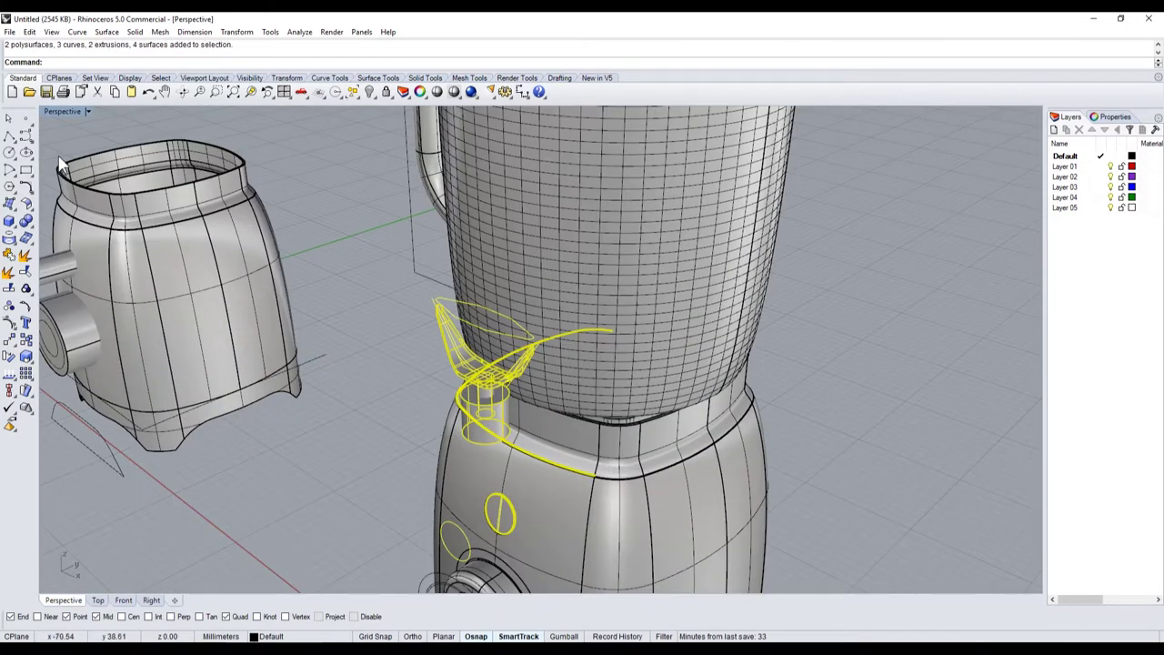
pyautogui.doubleClick(62, 111)
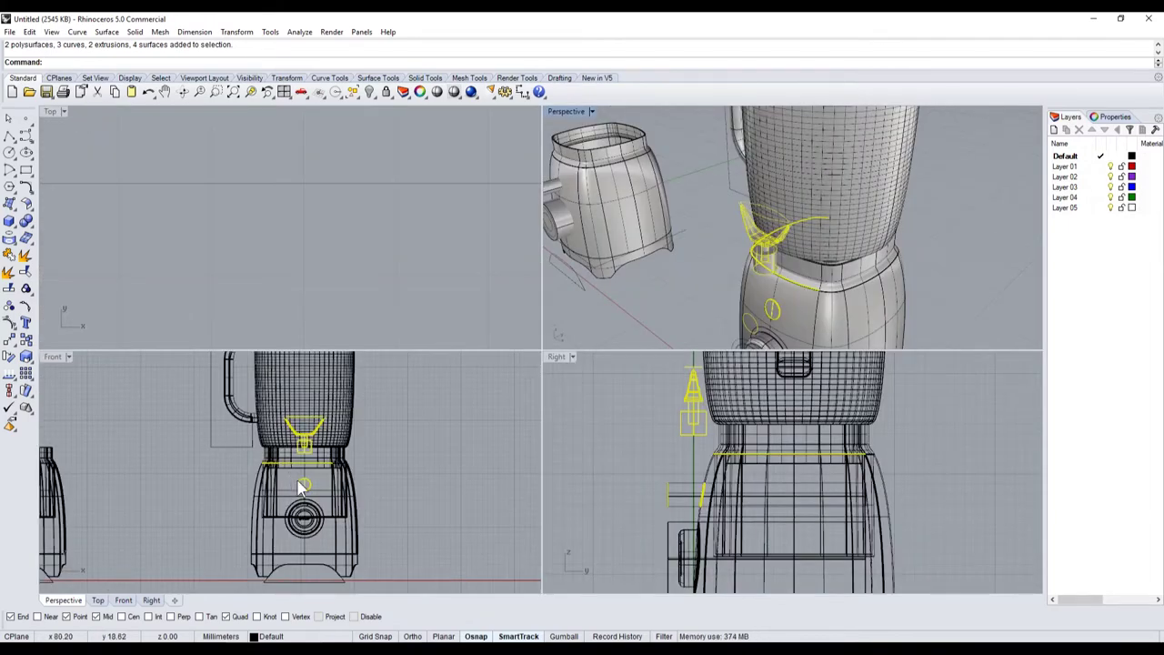
# Step: Select the blade without the ring curves and drag it up into the jar base
pyautogui.click(230, 445)
pyautogui.moveTo(173, 414); pyautogui.dragTo(360, 459)
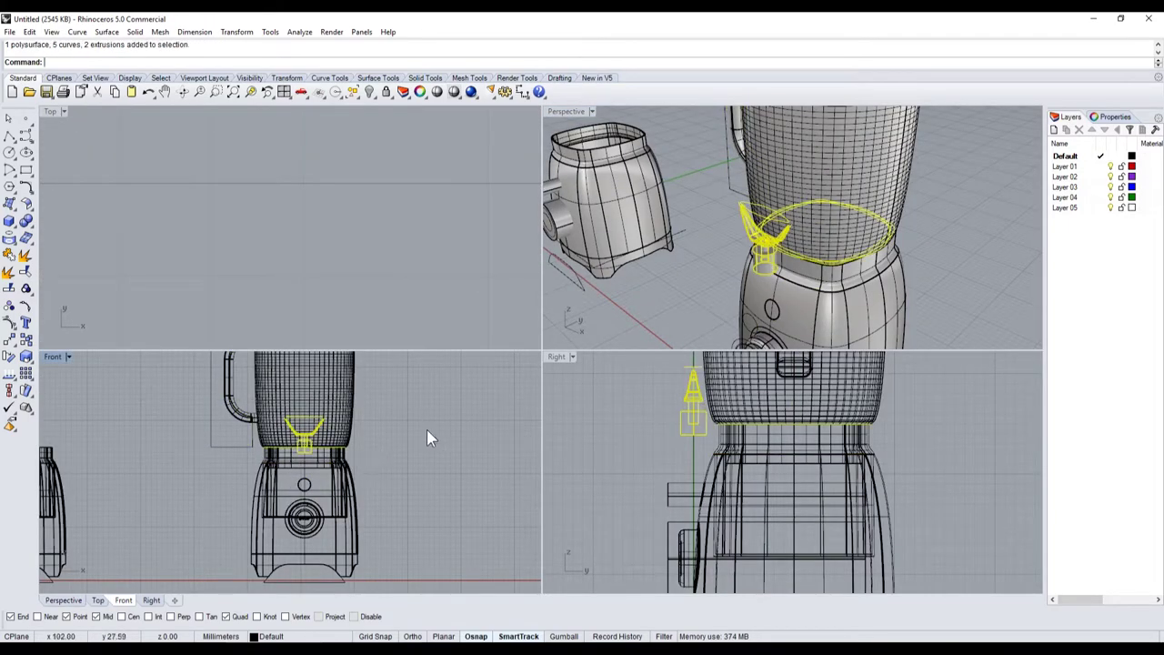
pyautogui.scroll(2, 348, 461)
pyautogui.scroll(1, 344, 452)
pyautogui.keyDown('ctrl'); pyautogui.click(337, 444); pyautogui.keyUp('ctrl')
pyautogui.scroll(2, 738, 445)
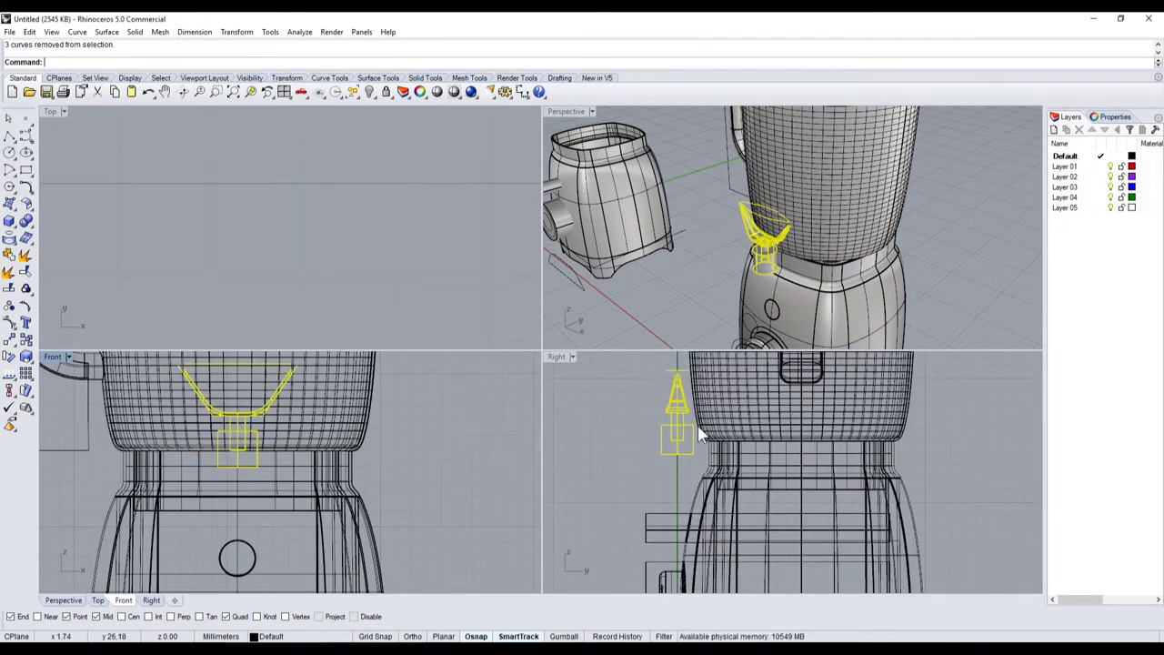
pyautogui.moveTo(703, 435); pyautogui.dragTo(819, 441)
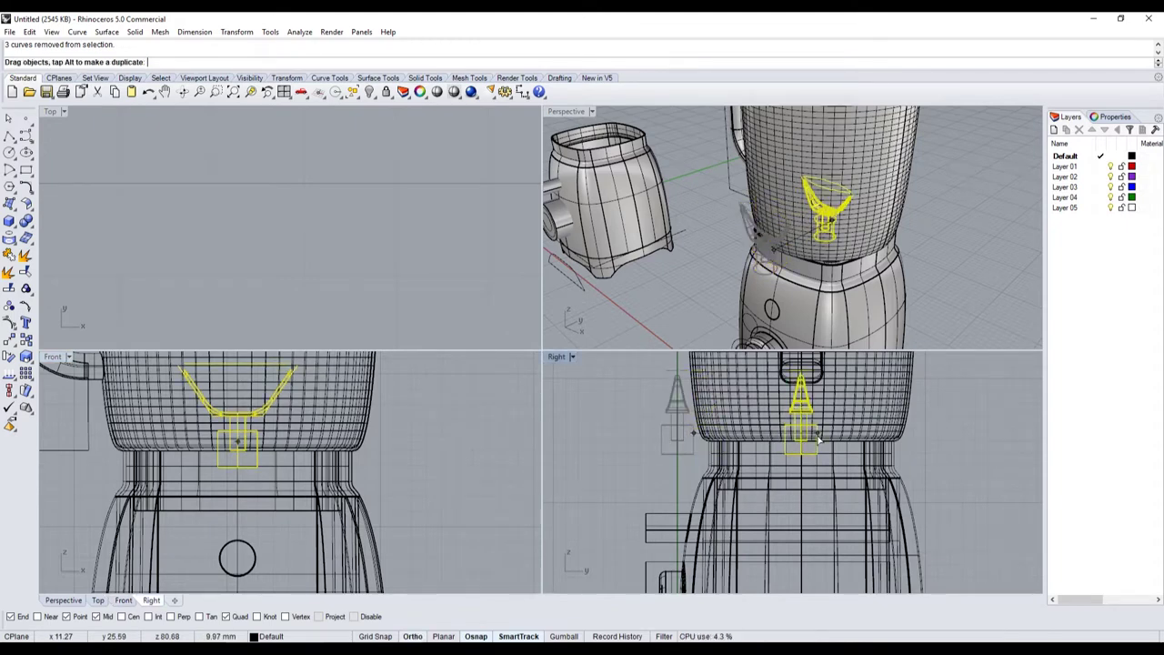
pyautogui.click(699, 280)
pyautogui.click(566, 112)
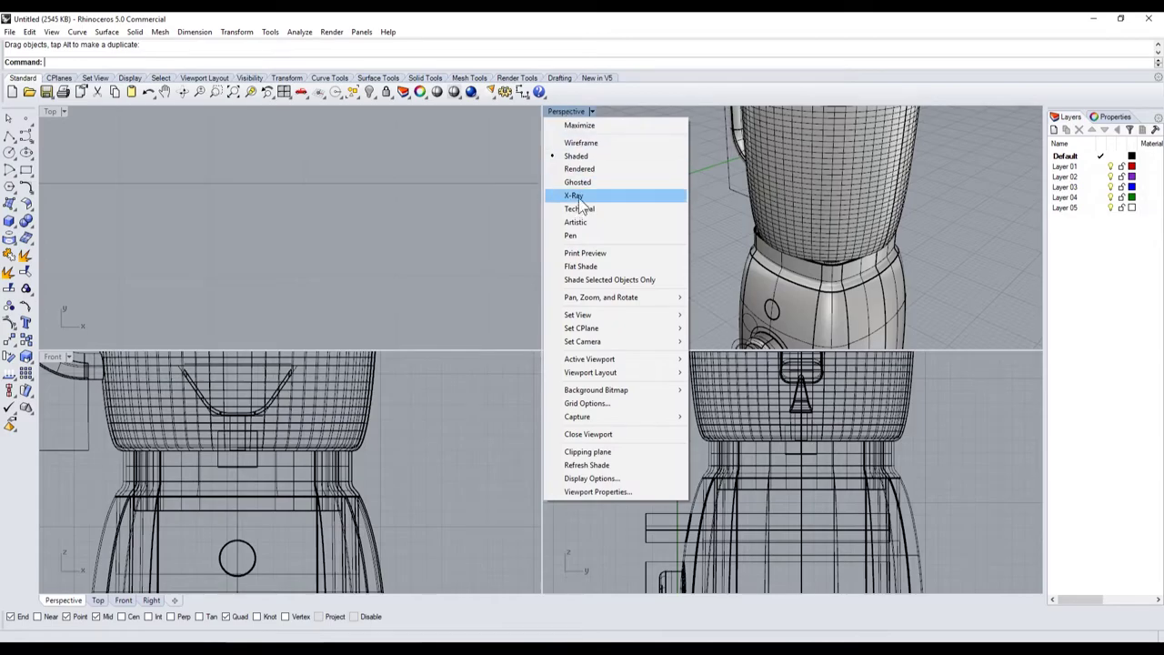
# Step: Set the Perspective viewport to X-Ray display, maximize it and orbit around the blender base
pyautogui.click(573, 196)
pyautogui.doubleClick(587, 112)
pyautogui.moveTo(567, 184); pyautogui.dragTo(555, 337, button='right')
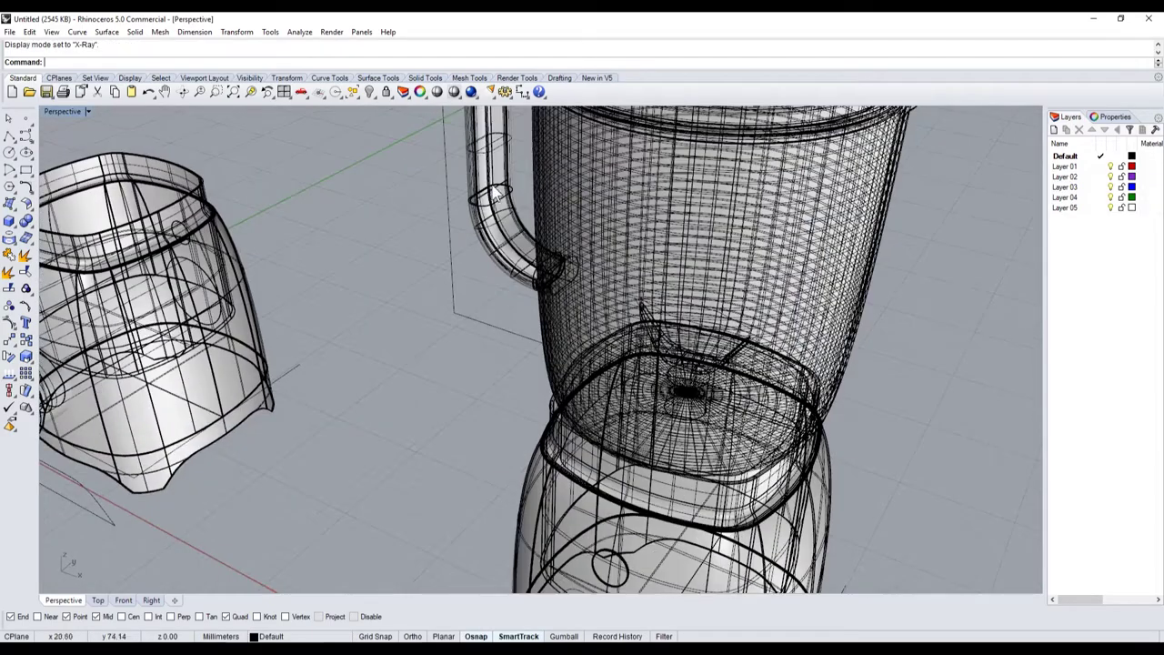
pyautogui.scroll(3, 555, 337)
pyautogui.scroll(-3, 555, 341)
pyautogui.scroll(-2, 559, 332)
pyautogui.scroll(3, 559, 332)
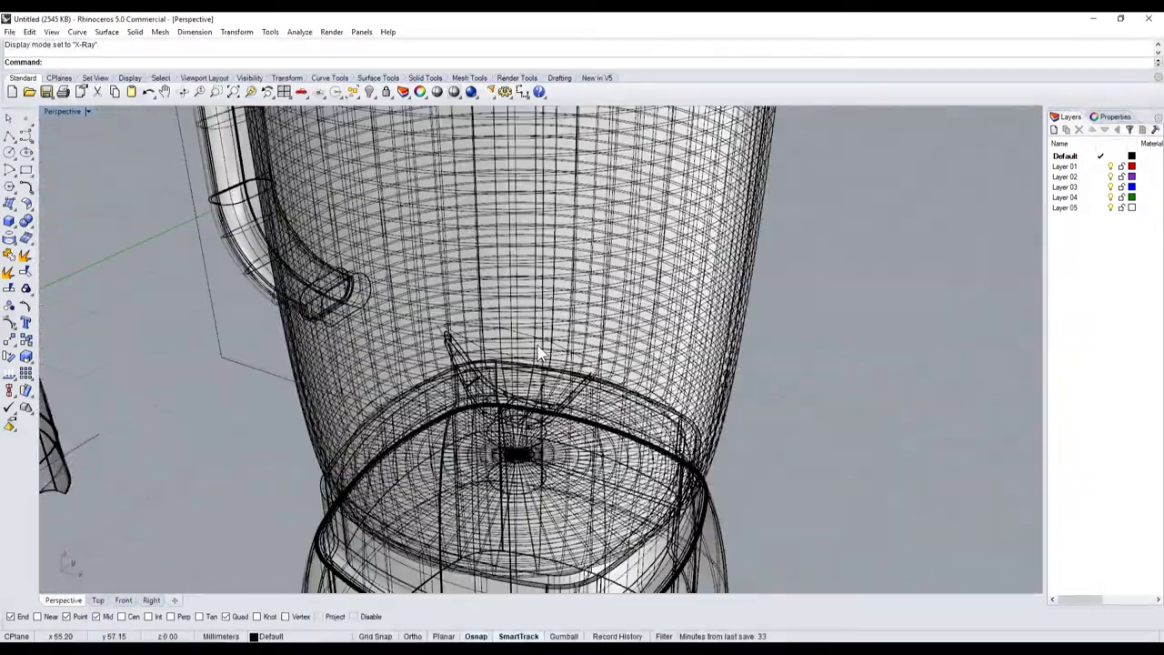
pyautogui.scroll(-3, 560, 332)
# Step: Tilt the view lower and zoom to inspect the blade through the jar walls
pyautogui.moveTo(551, 350); pyautogui.dragTo(571, 286, button='right')
pyautogui.scroll(-3, 570, 285)
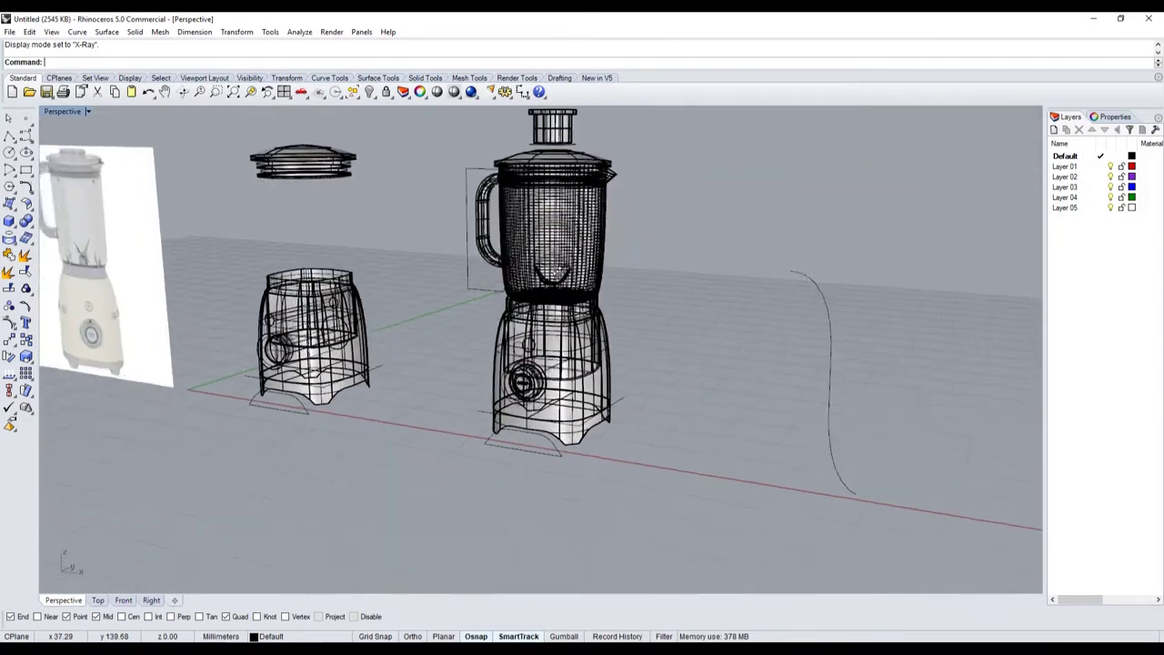
pyautogui.scroll(3, 569, 285)
pyautogui.scroll(-3, 569, 285)
pyautogui.scroll(3, 606, 309)
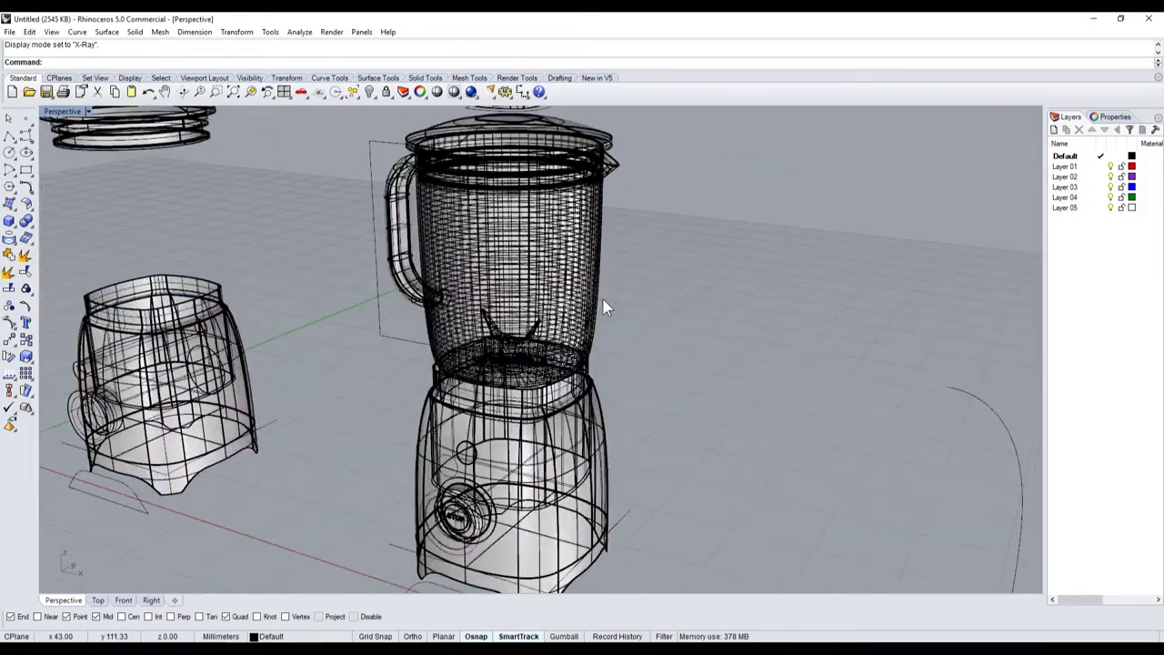
pyautogui.scroll(-2, 606, 310)
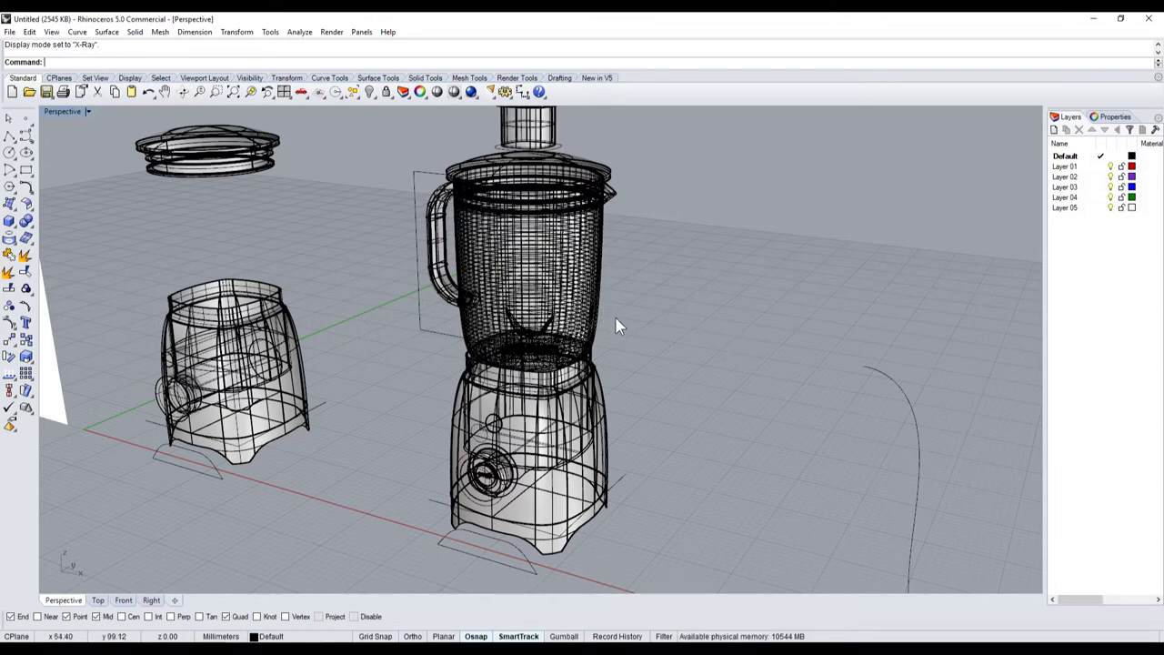
# Step: Switch the Perspective viewport back to Shaded display and zoom in on the blender
pyautogui.click(66, 111)
pyautogui.click(80, 158)
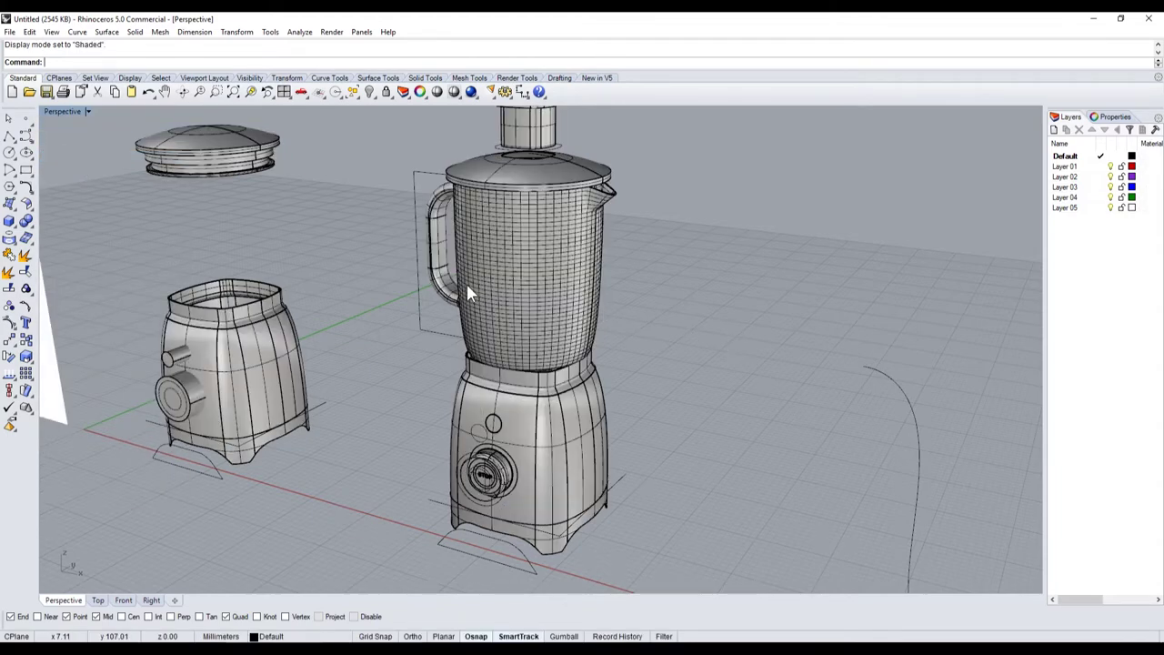
pyautogui.scroll(5, 491, 319)
pyautogui.scroll(-3, 544, 342)
pyautogui.scroll(-2, 555, 328)
pyautogui.scroll(3, 560, 332)
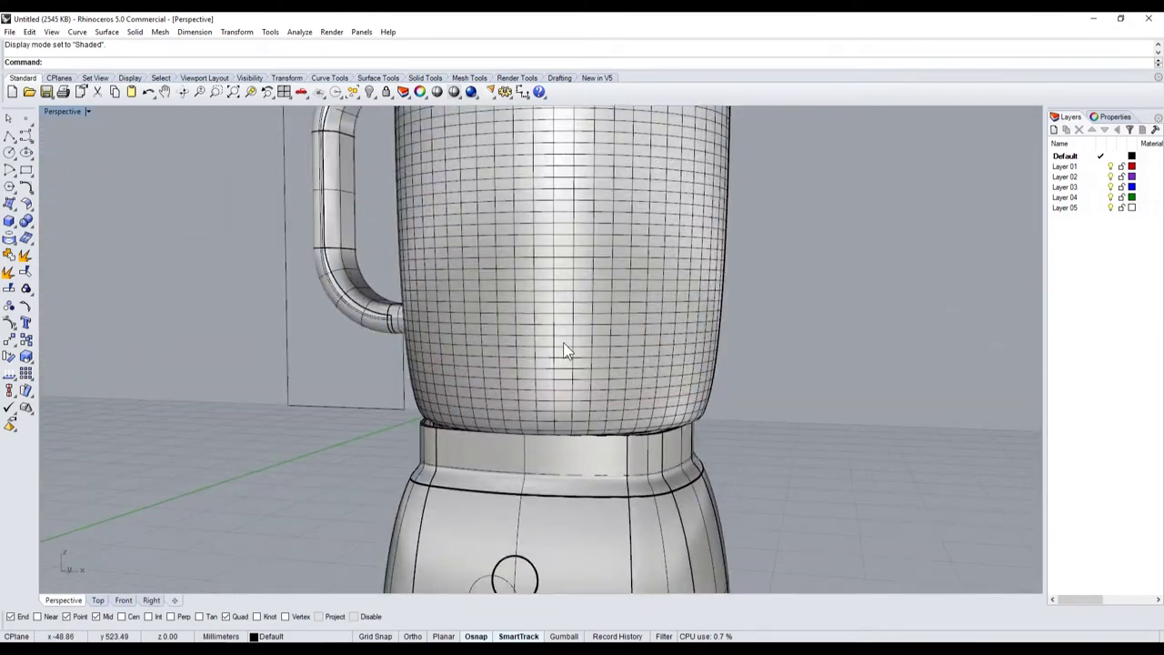
pyautogui.scroll(-5, 605, 339)
pyautogui.scroll(-3, 626, 337)
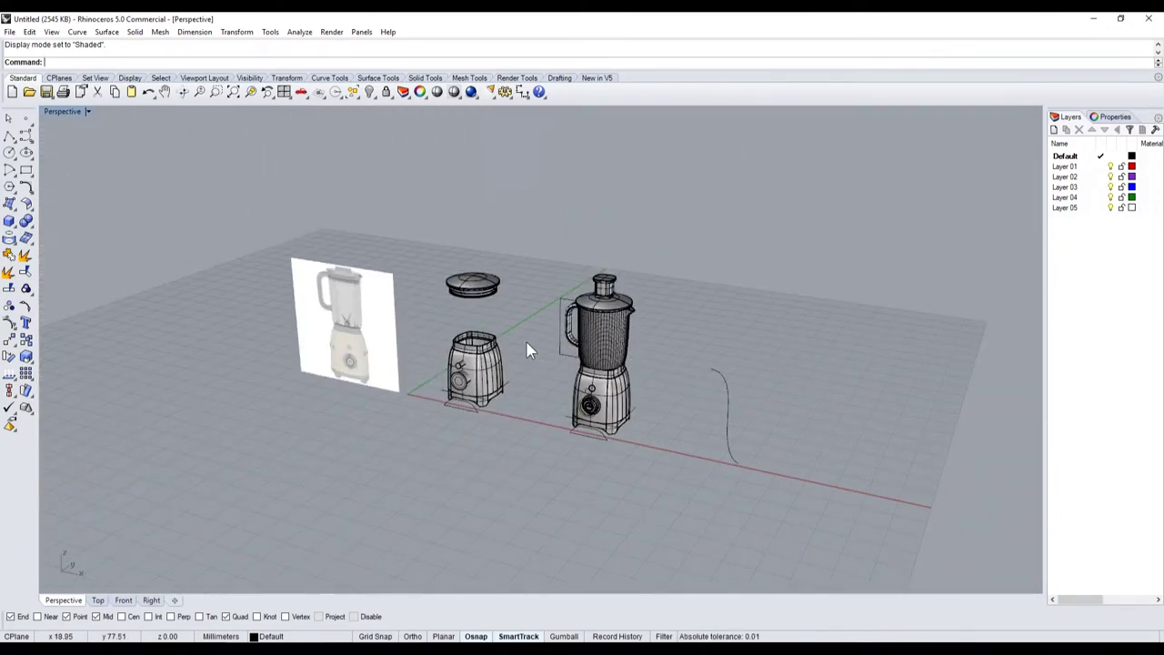
pyautogui.scroll(3, 301, 364)
pyautogui.scroll(2, 260, 365)
pyautogui.scroll(-3, 255, 359)
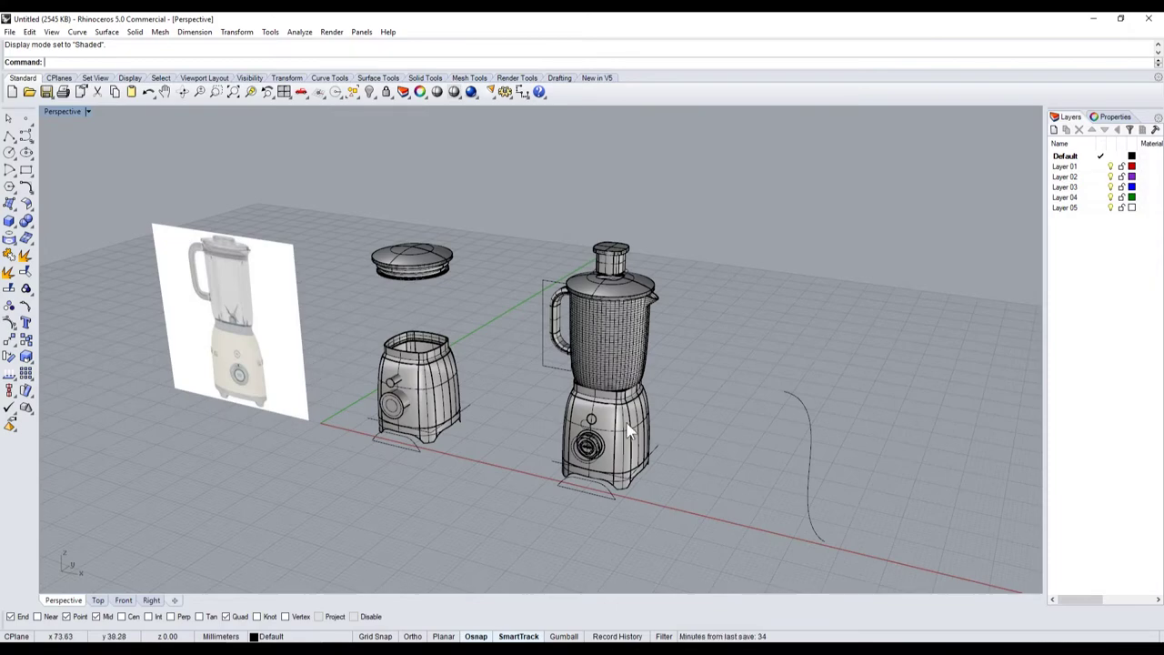
# Step: Zoom and orbit to review the completed jug, lid cap and motor base
pyautogui.scroll(4, 657, 415)
pyautogui.scroll(-3, 657, 415)
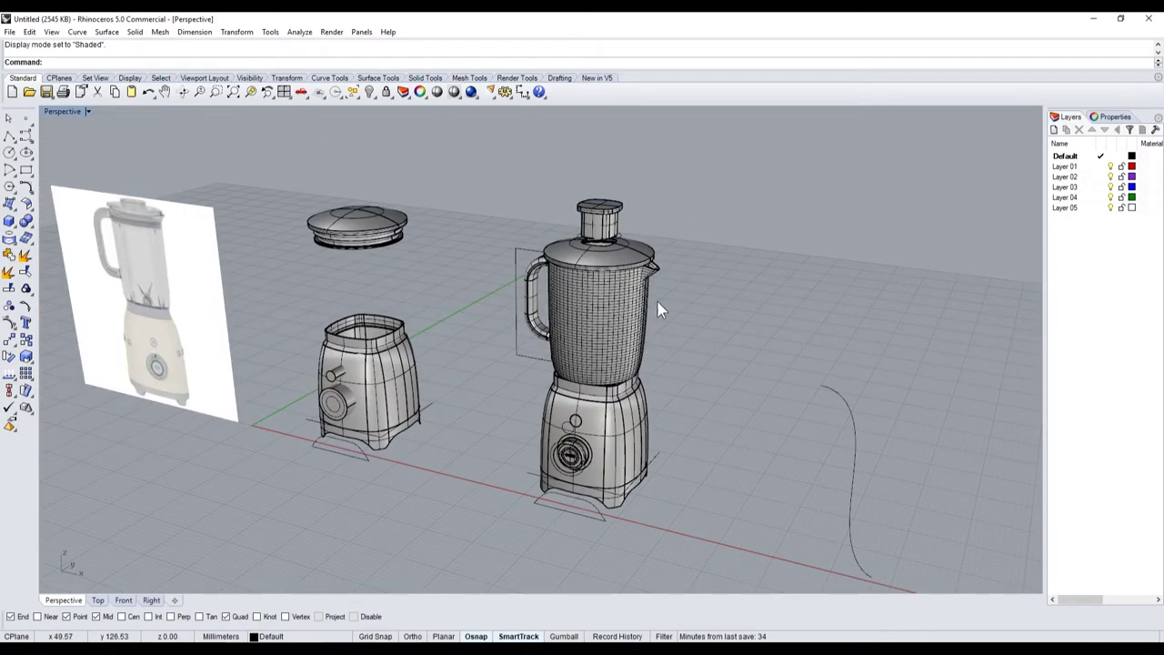
pyautogui.scroll(3, 657, 300)
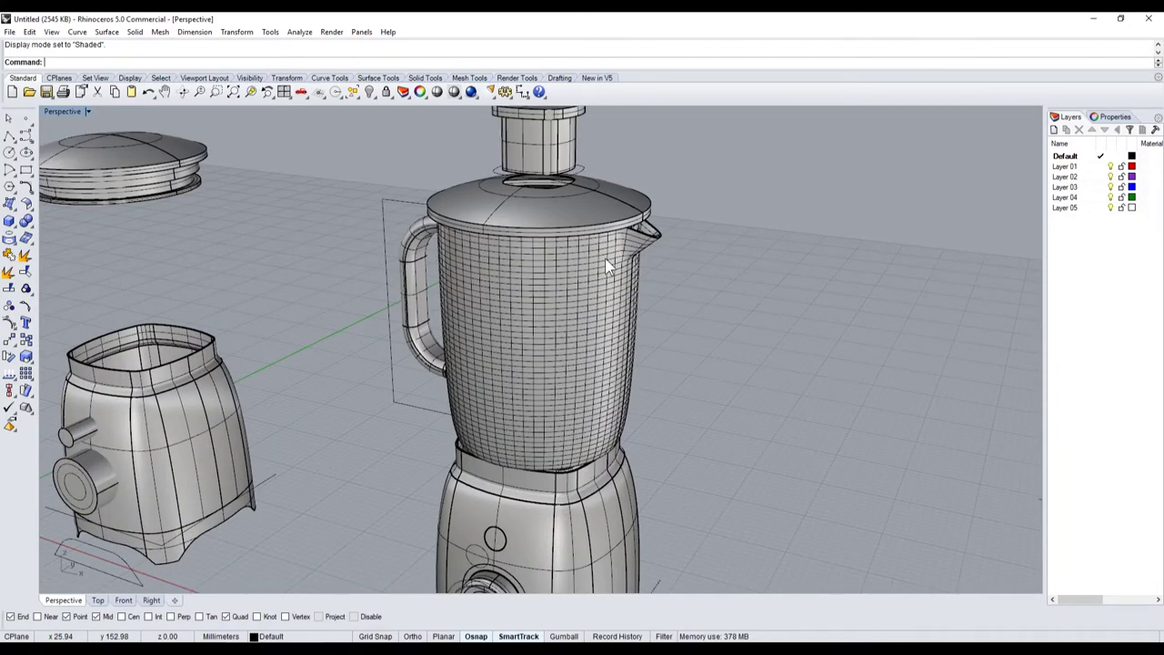
pyautogui.scroll(-2, 608, 264)
pyautogui.scroll(2, 690, 260)
pyautogui.scroll(-3, 655, 263)
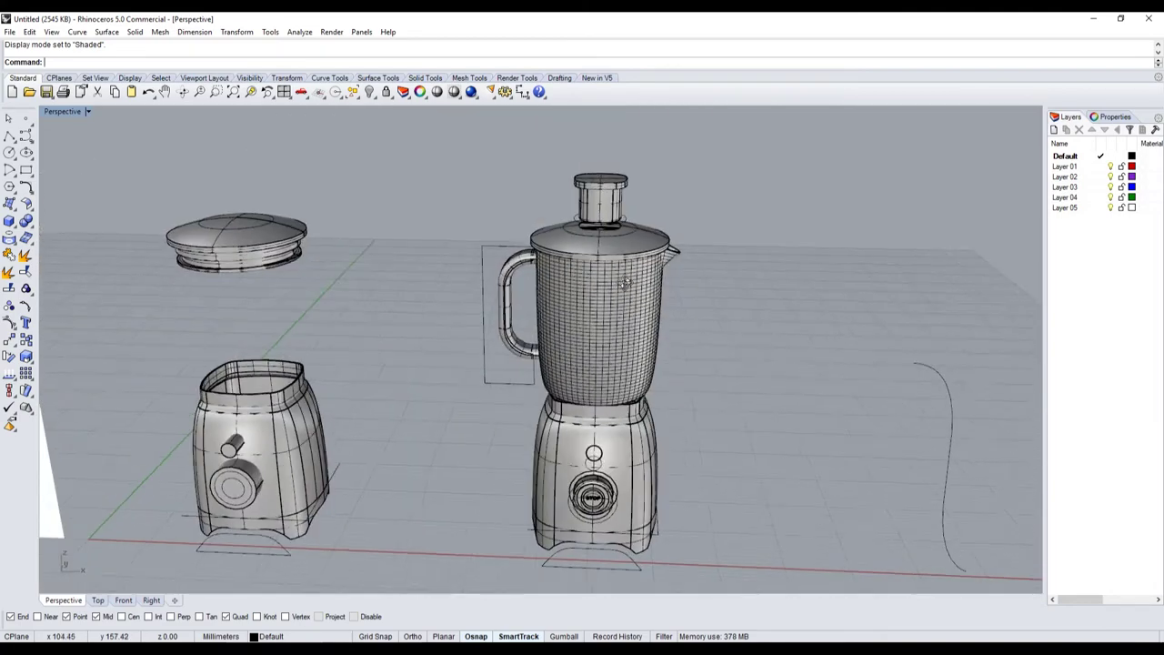
pyautogui.scroll(3, 625, 284)
pyautogui.scroll(-3, 611, 333)
pyautogui.moveTo(610, 333); pyautogui.dragTo(549, 323, button='right')
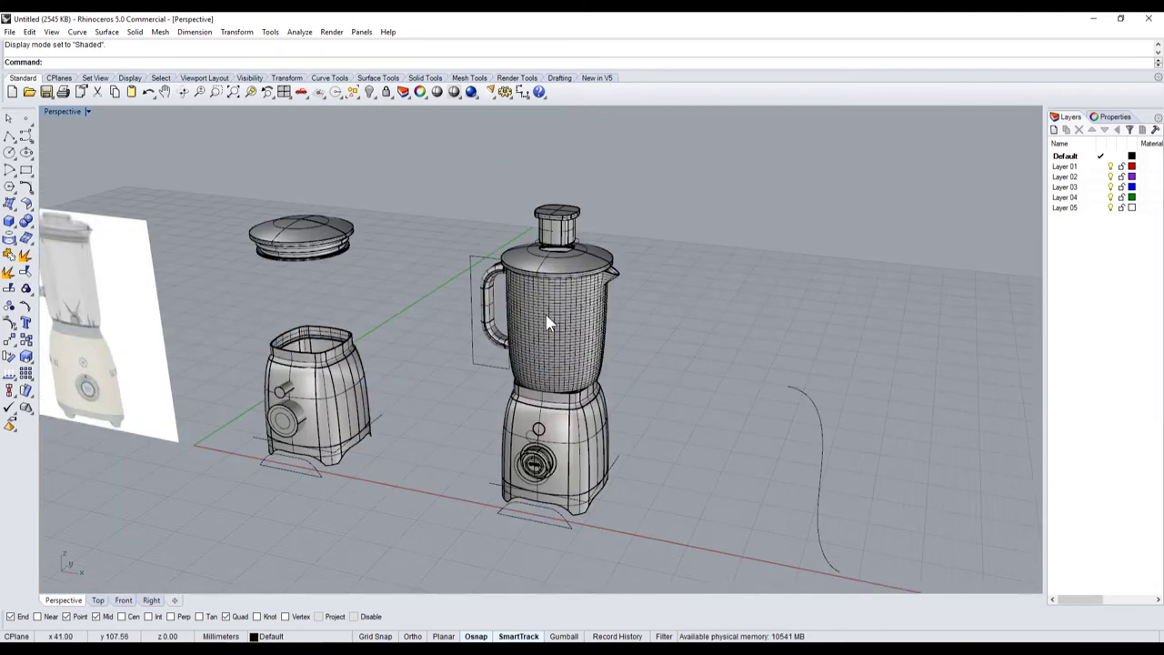
pyautogui.scroll(2, 549, 292)
pyautogui.scroll(2, 537, 272)
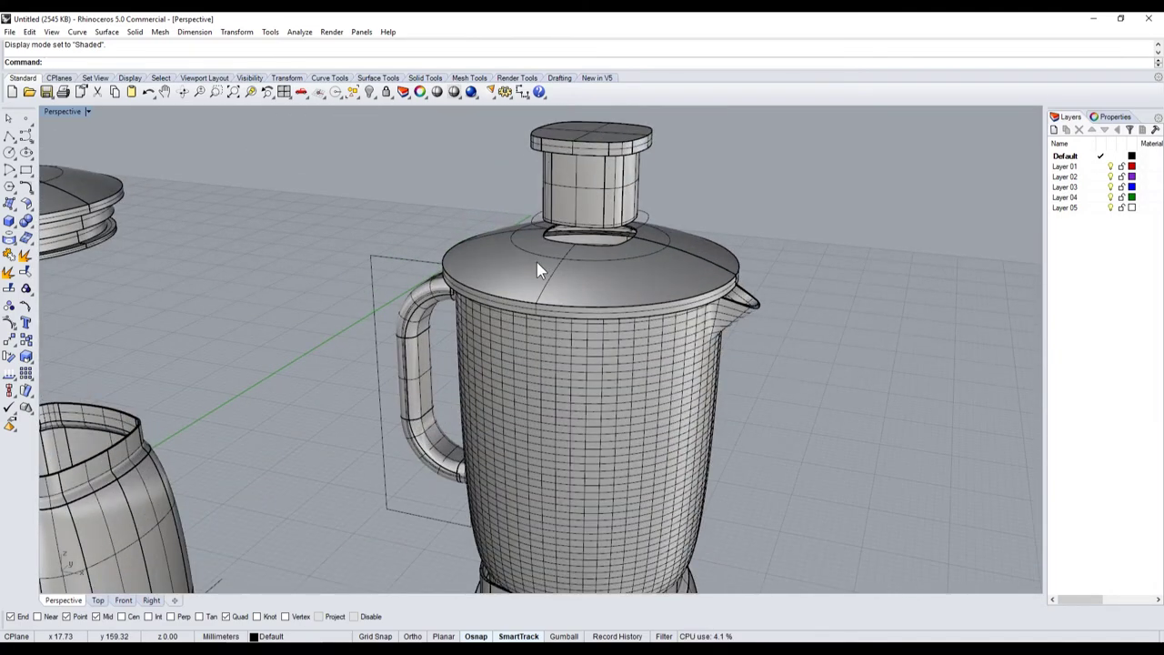